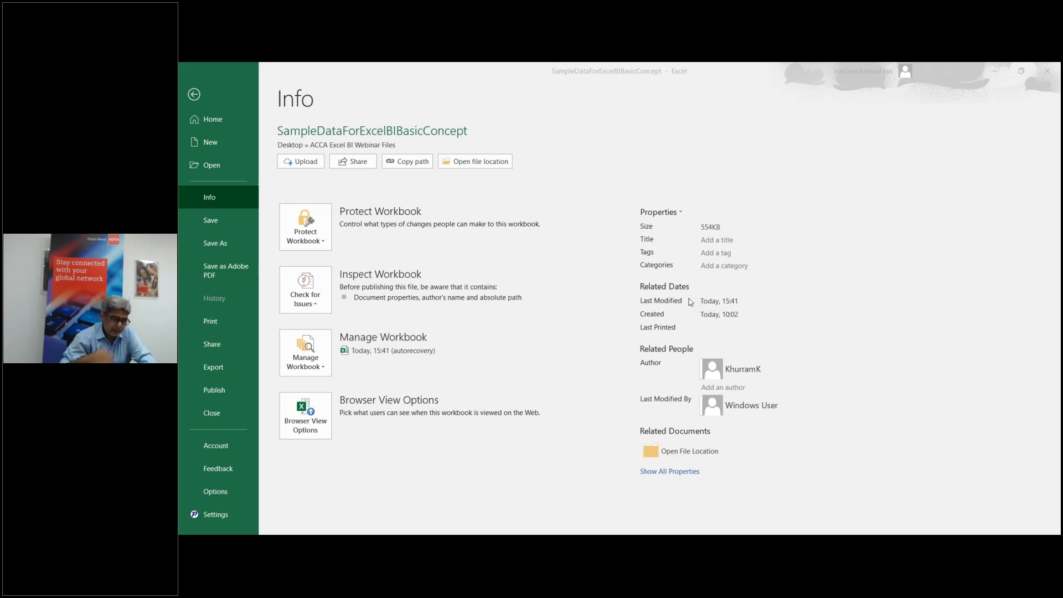
Step: Bring up the PowerPivot for Excel 2010 and Excel 2013 Samples download page in Edge
{"action": "left_click", "coordinate": [495, 524]}
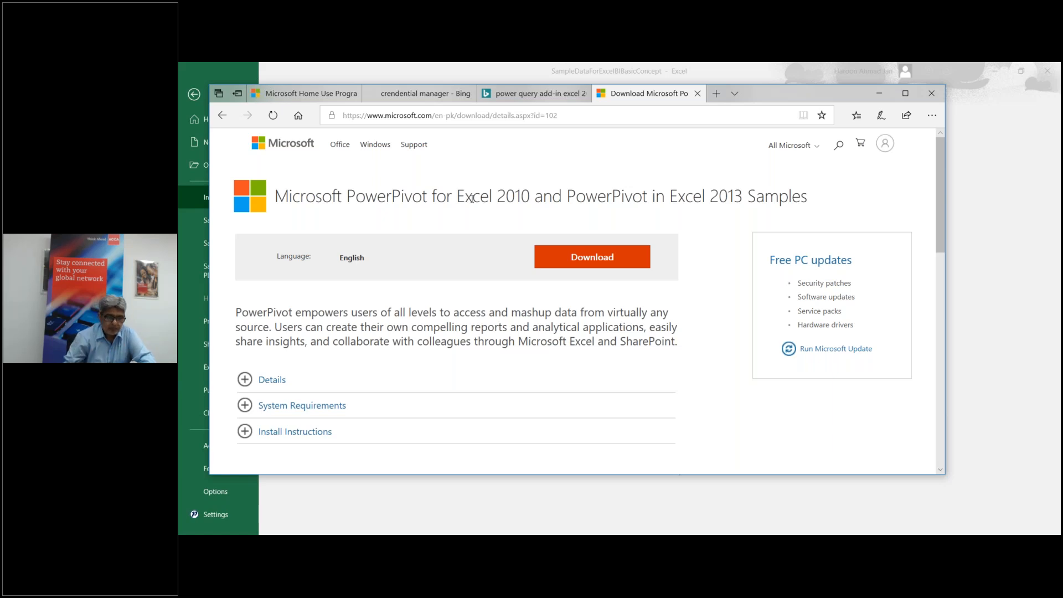
Step: Return to the SampleDataForExcelBIBasicConcept workbook through its Excel taskbar thumbnail
{"action": "mouse_move", "coordinate": [617, 540]}
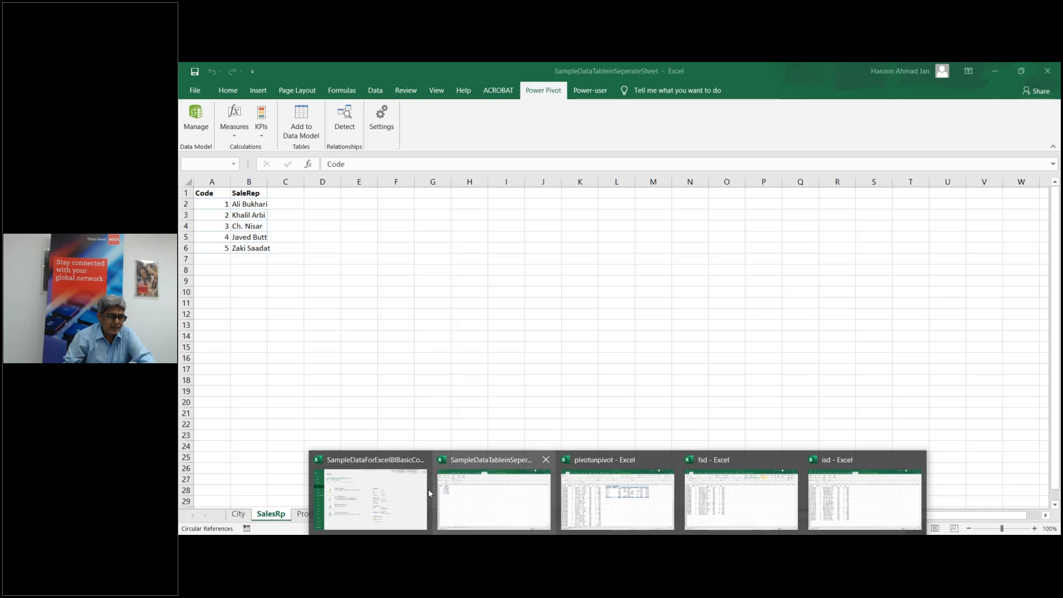
{"action": "left_click", "coordinate": [402, 502]}
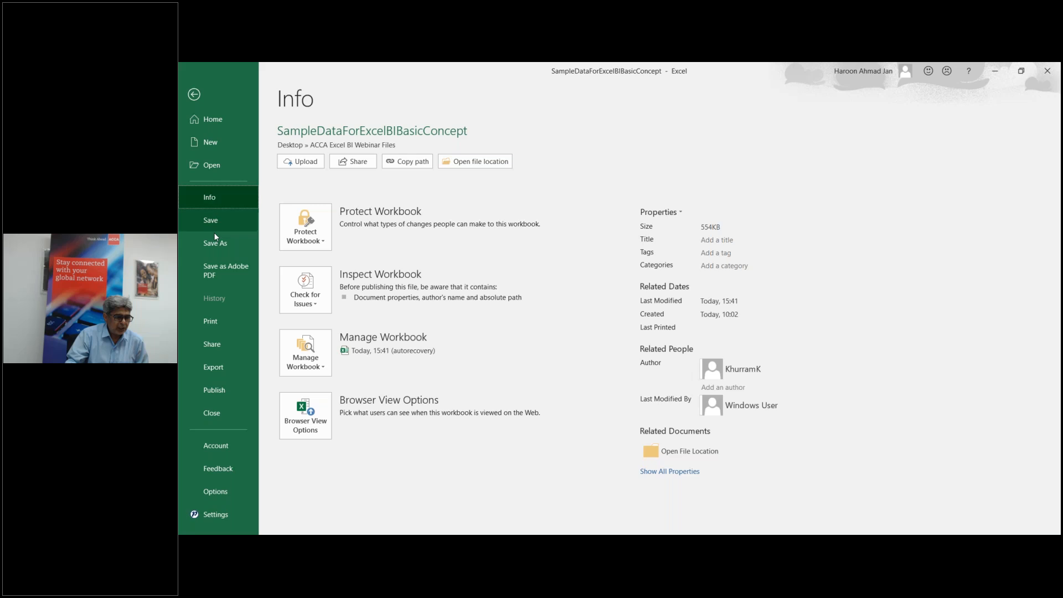
Step: Review the Account page's Office product details, then go back to the BaseData worksheet
{"action": "left_click", "coordinate": [216, 451]}
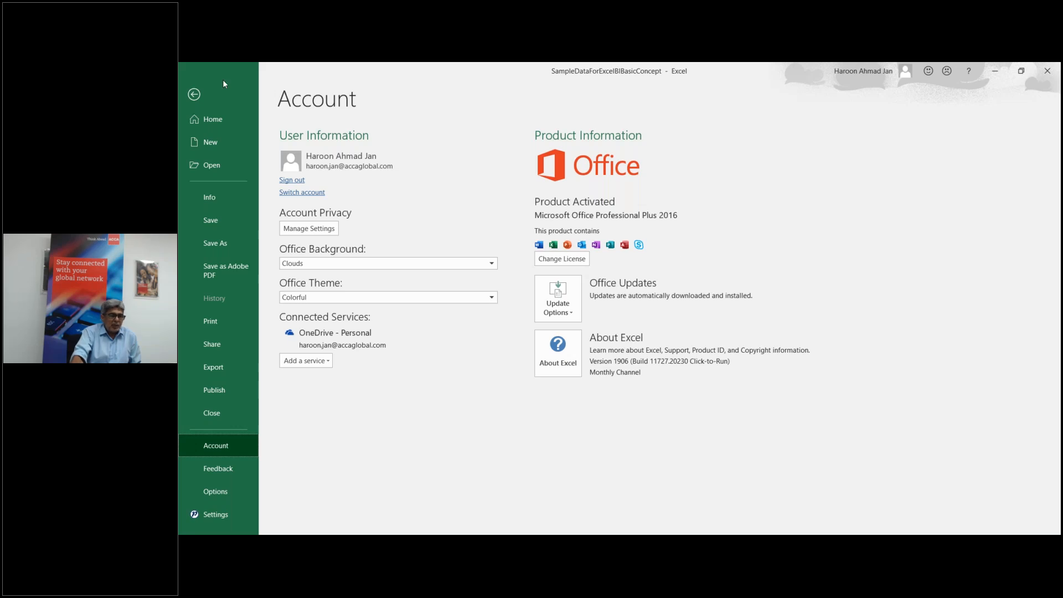
{"action": "left_click", "coordinate": [194, 98]}
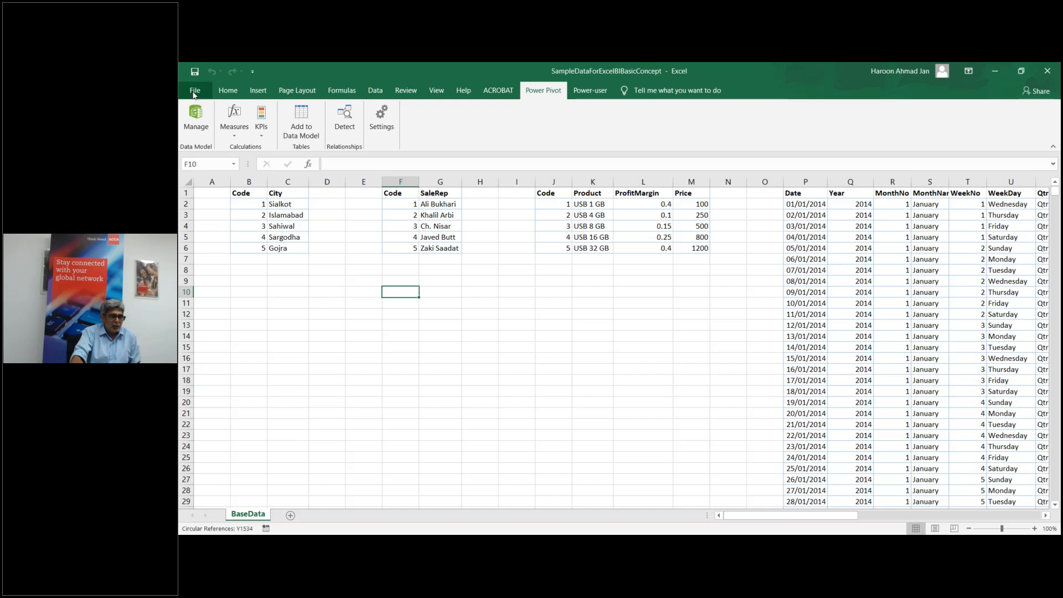
Step: From Excel Options > Add-ins, bring up the COM Add-ins list
{"action": "left_click", "coordinate": [194, 91]}
{"action": "left_click", "coordinate": [217, 491]}
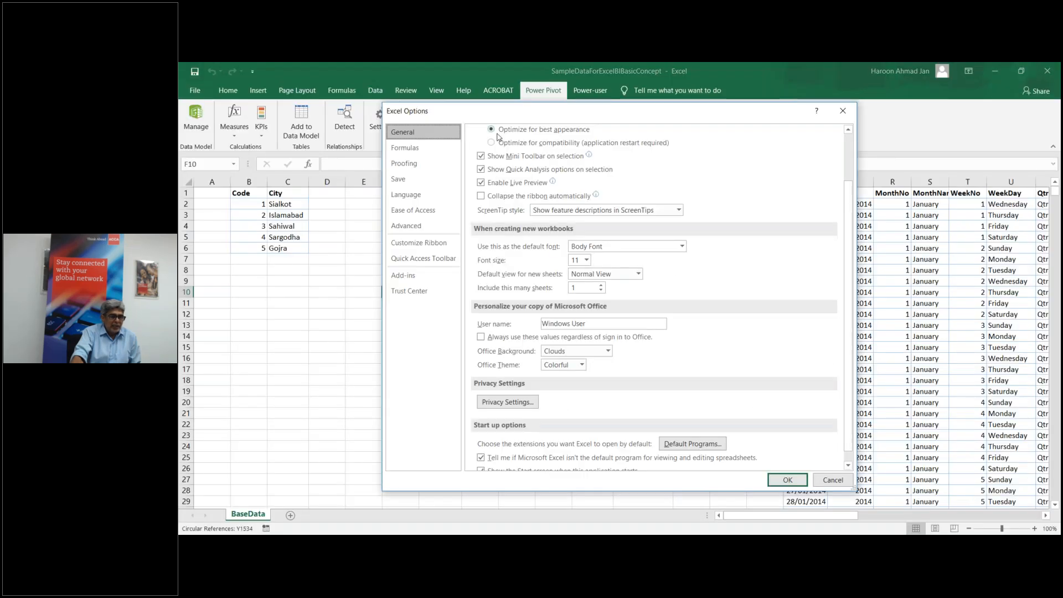
{"action": "left_click_drag", "start_coordinate": [517, 118], "coordinate": [365, 107]}
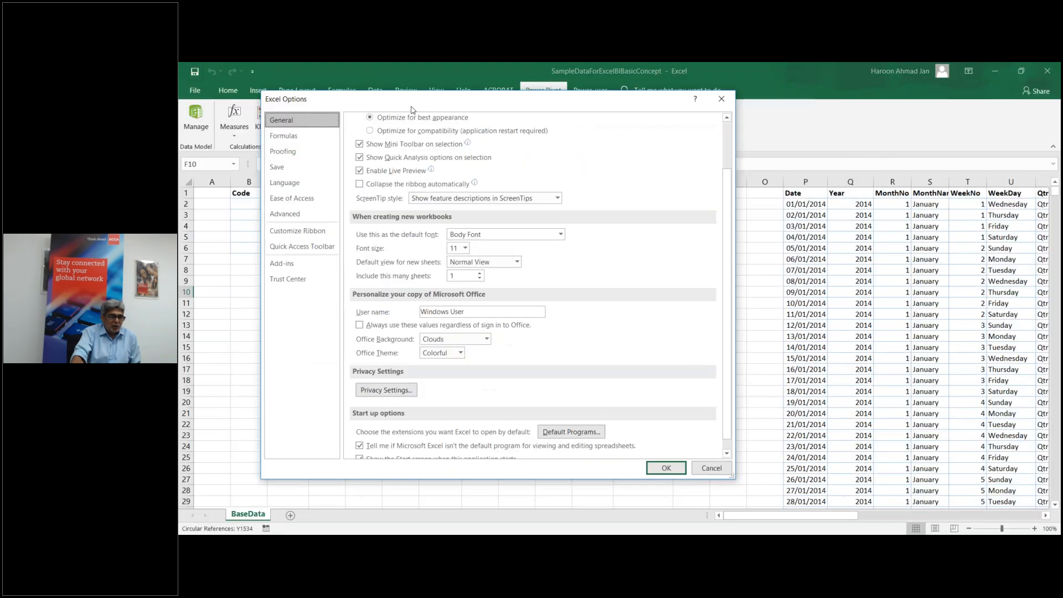
{"action": "left_click", "coordinate": [281, 265]}
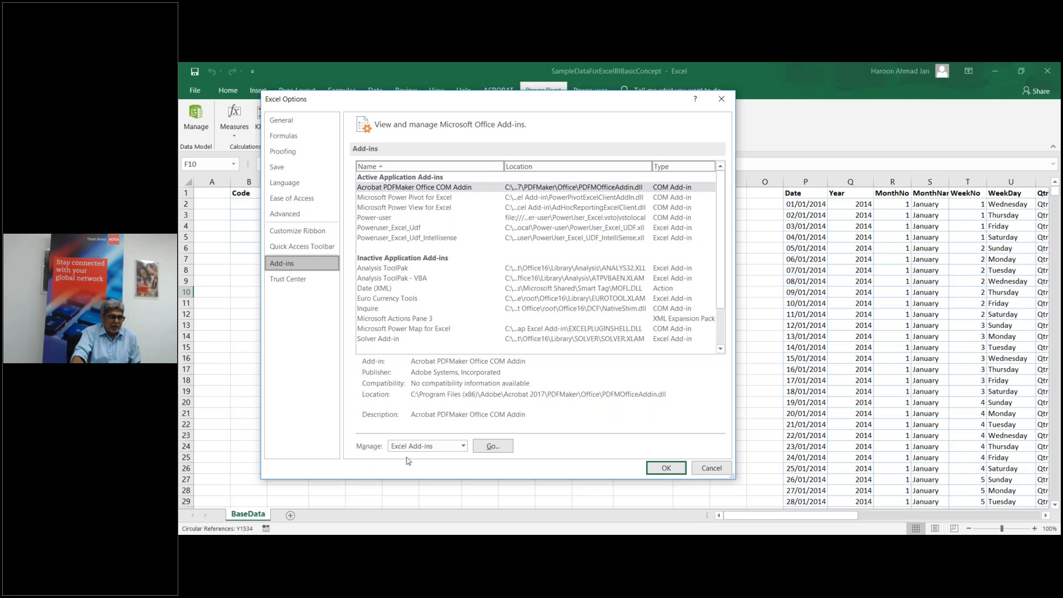
{"action": "left_click", "coordinate": [463, 446]}
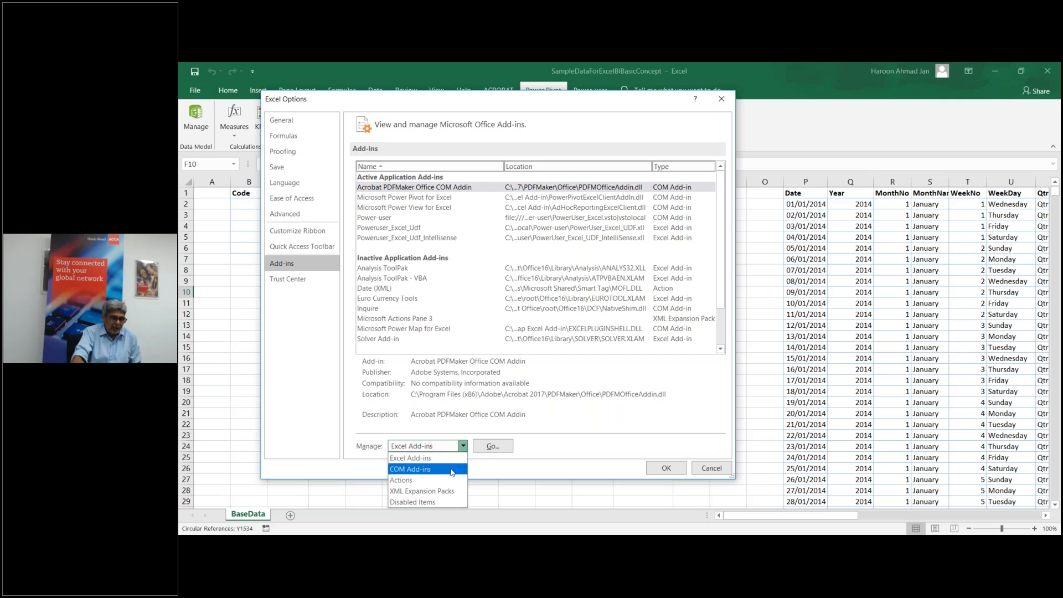
{"action": "left_click", "coordinate": [452, 470]}
{"action": "left_click", "coordinate": [492, 446]}
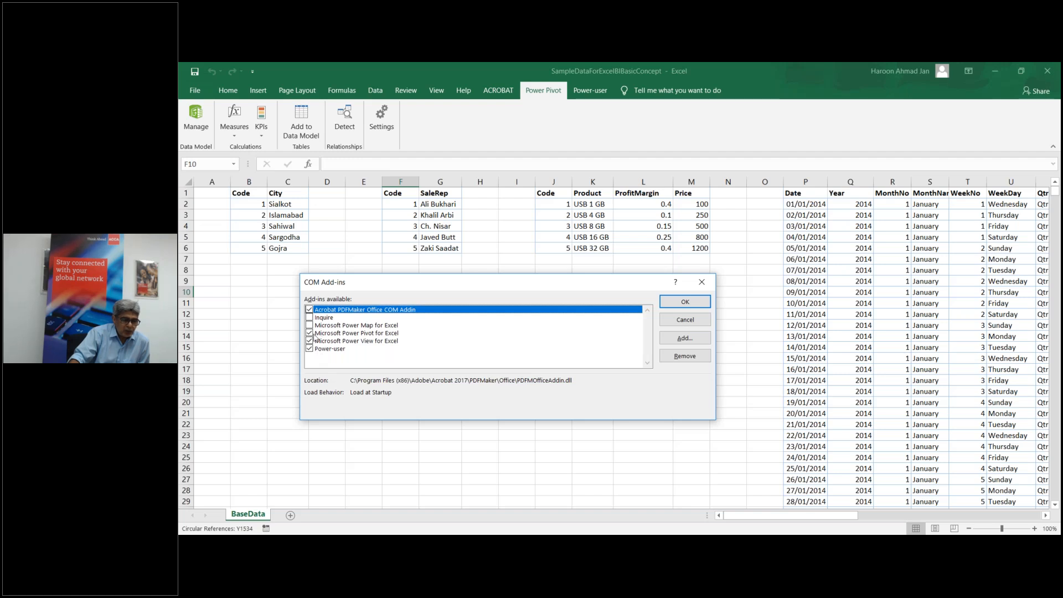
Step: Close the COM Add-ins dialog with Power Pivot enabled, show the Data tab, and select cell E12
{"action": "left_click", "coordinate": [678, 306]}
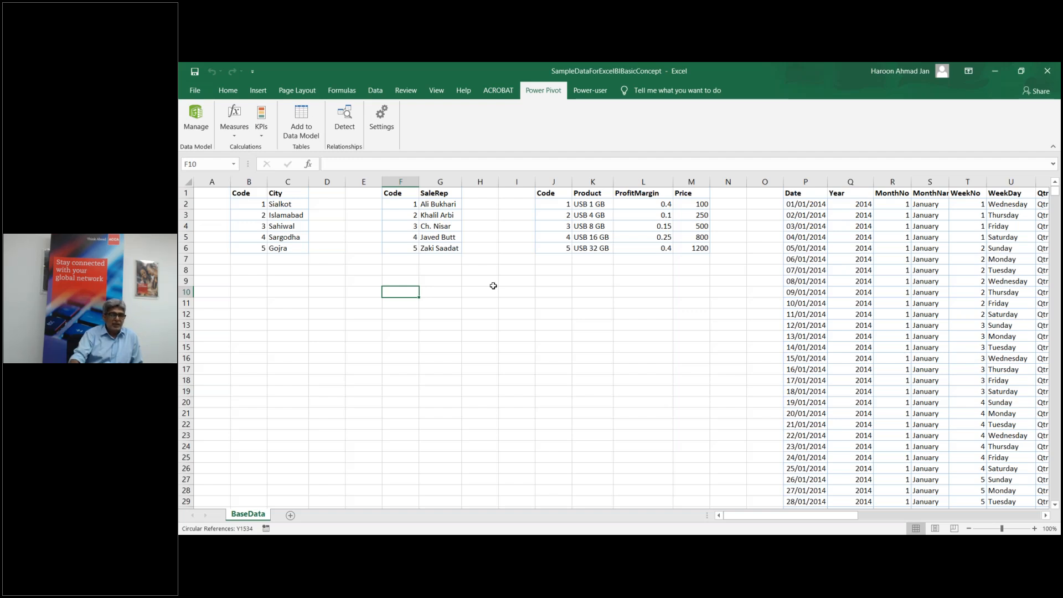
{"action": "left_click", "coordinate": [375, 90]}
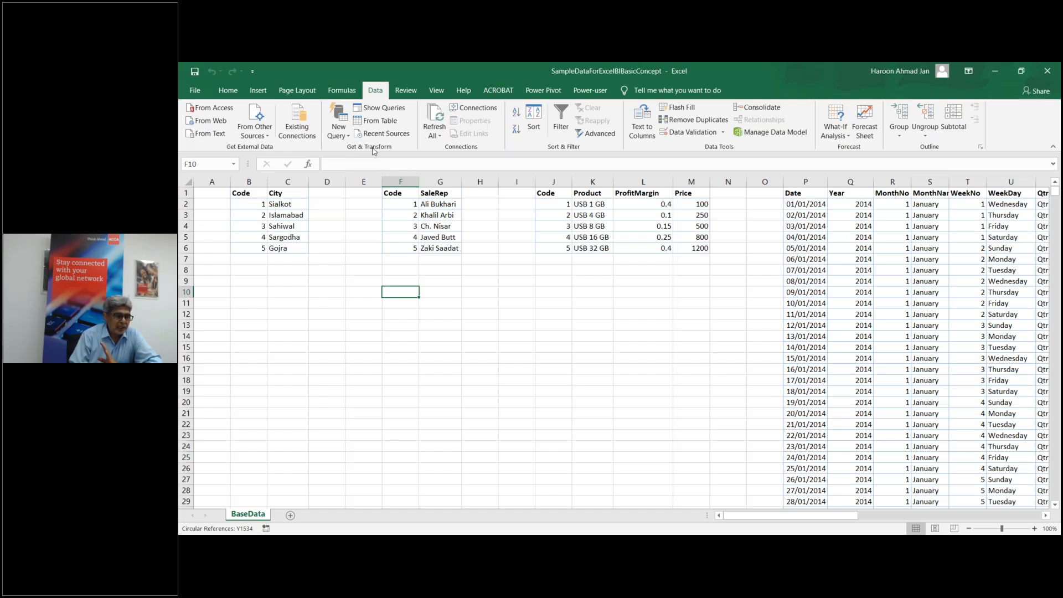
{"action": "left_click", "coordinate": [373, 310]}
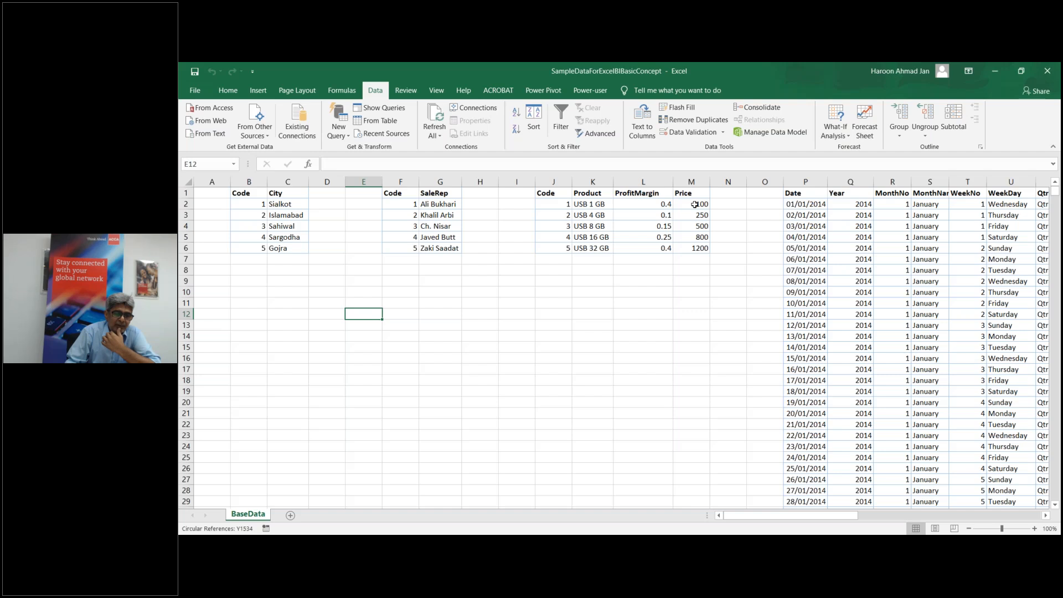
Step: Select product code cell J2 and scroll right to the fact table columns Y to AC
{"action": "left_click", "coordinate": [550, 204]}
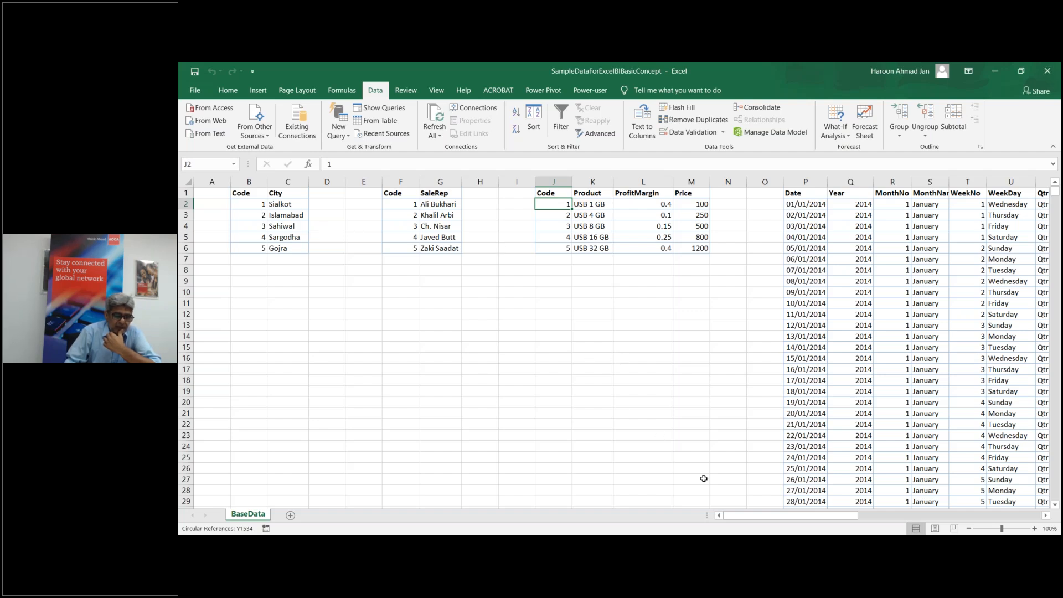
{"action": "left_click_drag", "start_coordinate": [772, 517], "coordinate": [827, 512]}
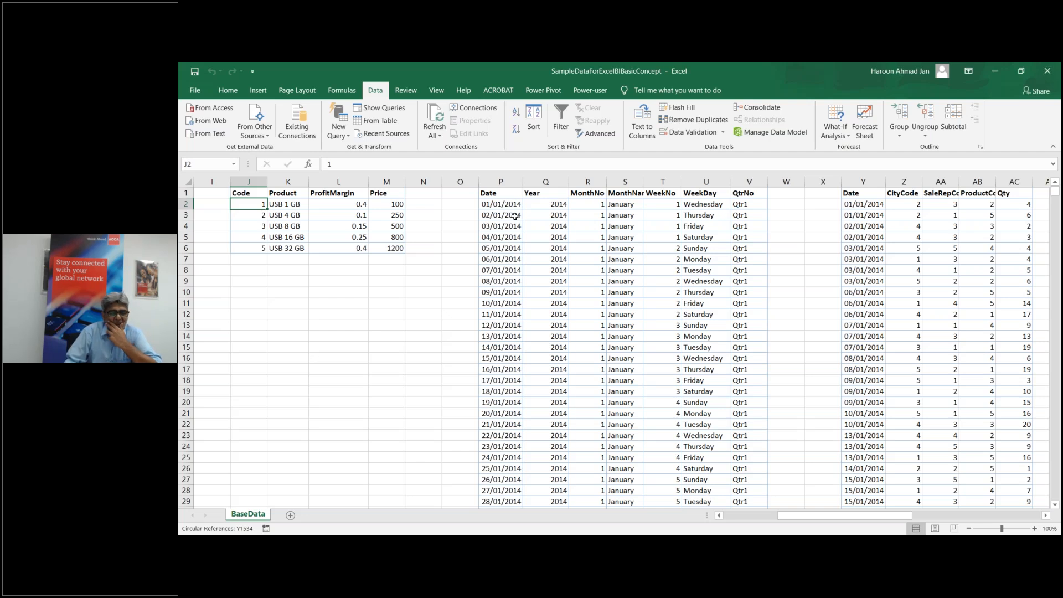
{"action": "left_click", "coordinate": [551, 204]}
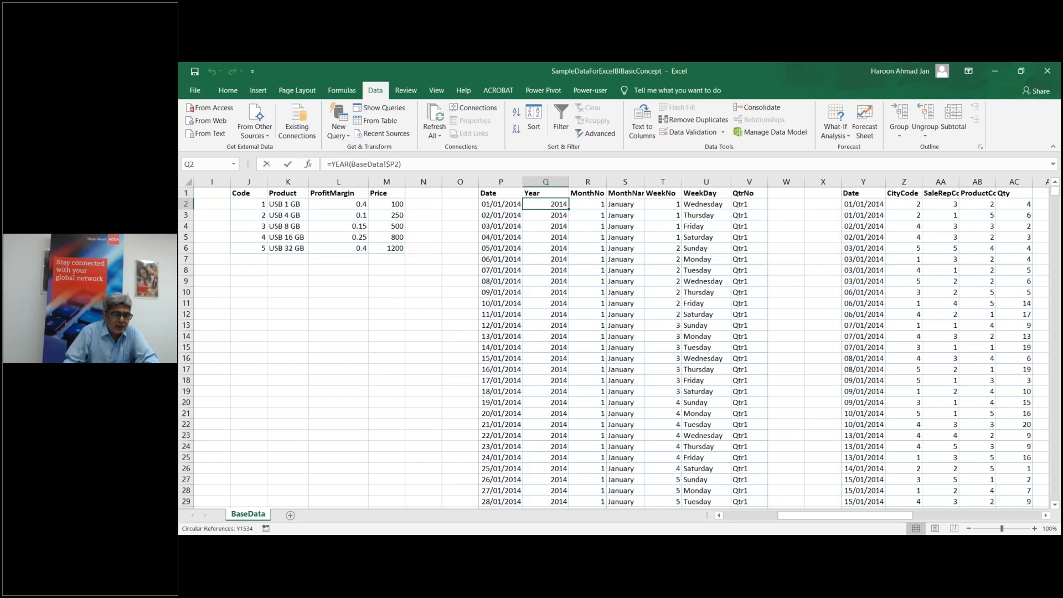
{"action": "double_click", "coordinate": [560, 204]}
{"action": "key", "text": "Return"}
{"action": "double_click", "coordinate": [591, 203]}
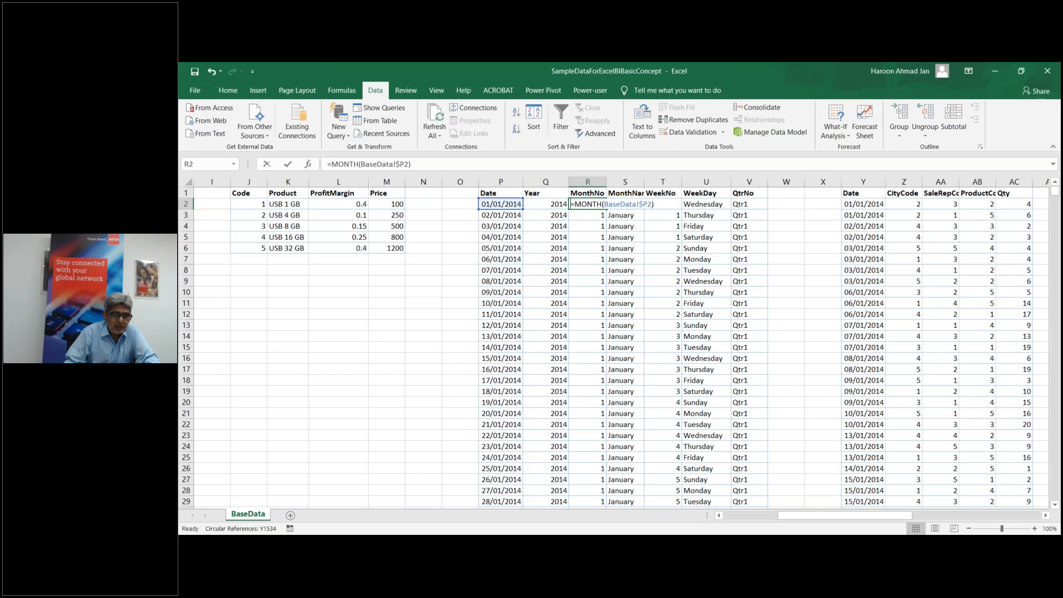
{"action": "key", "text": "Escape"}
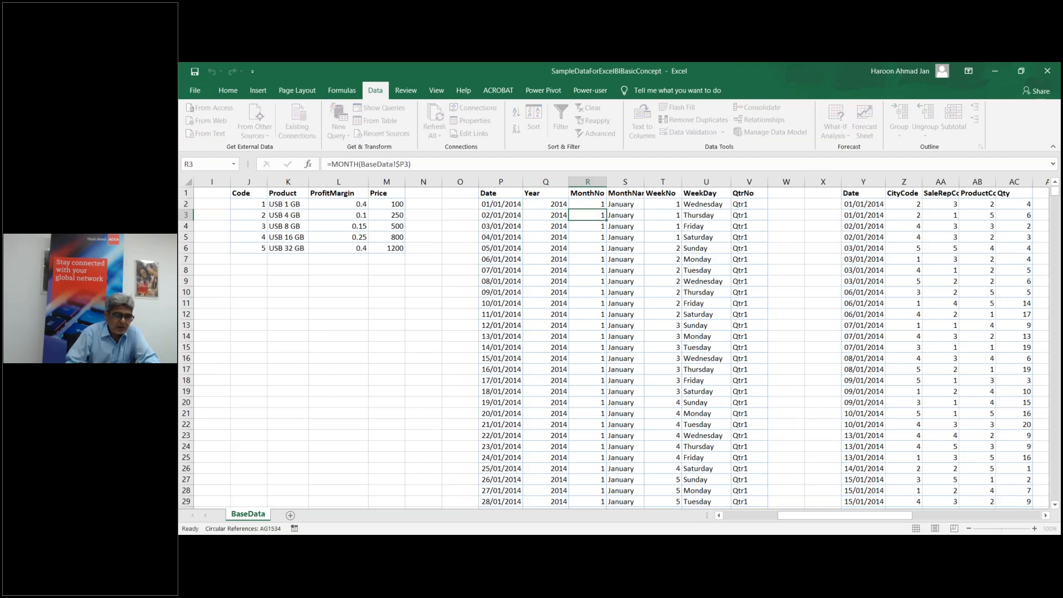
{"action": "left_click", "coordinate": [618, 203]}
{"action": "double_click", "coordinate": [617, 204]}
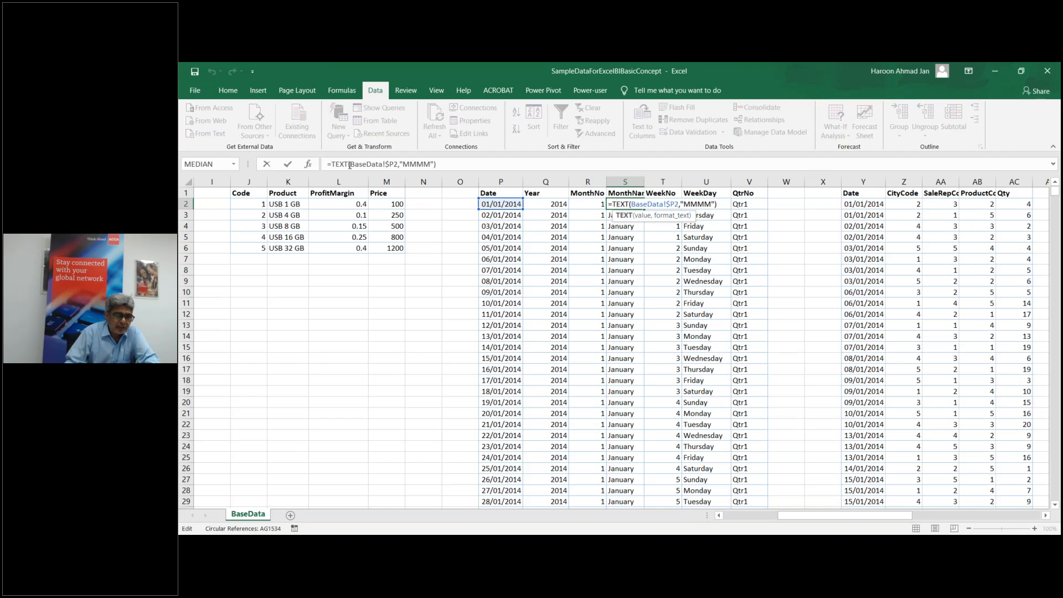
{"action": "key", "text": "Return"}
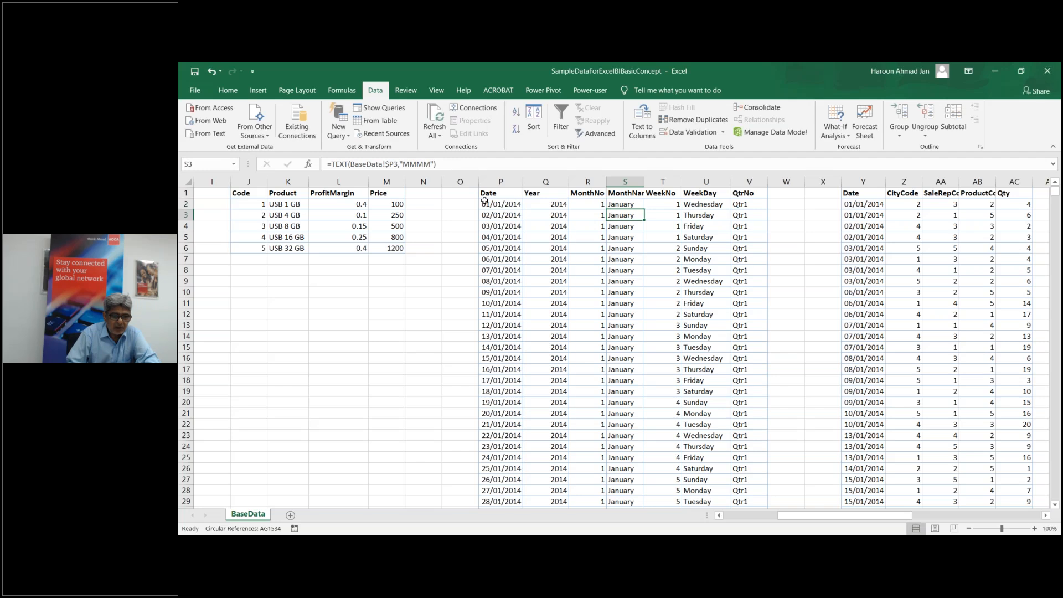
{"action": "left_click", "coordinate": [659, 205]}
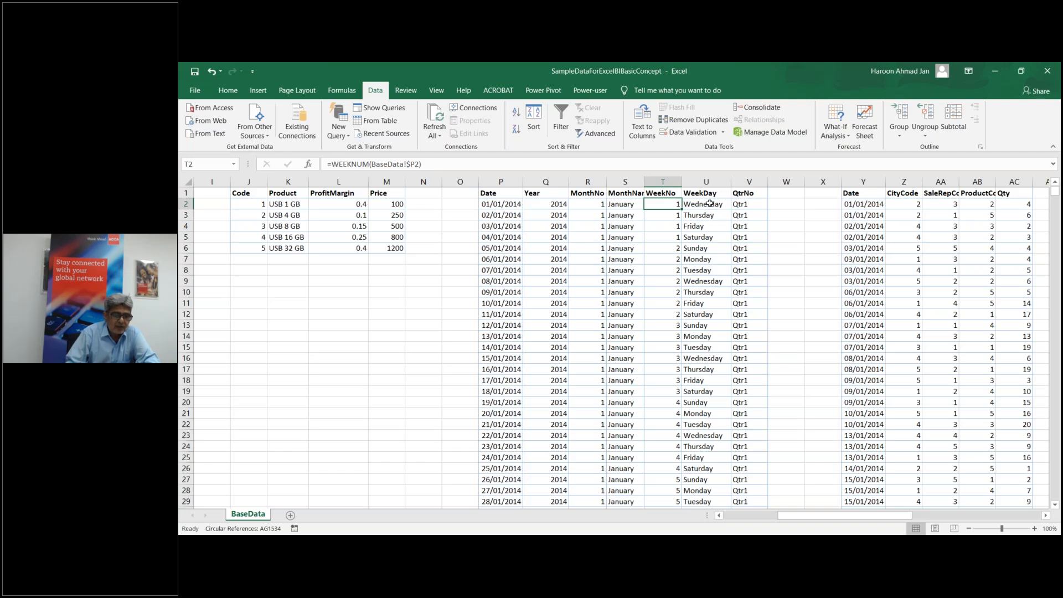
{"action": "left_click", "coordinate": [709, 203]}
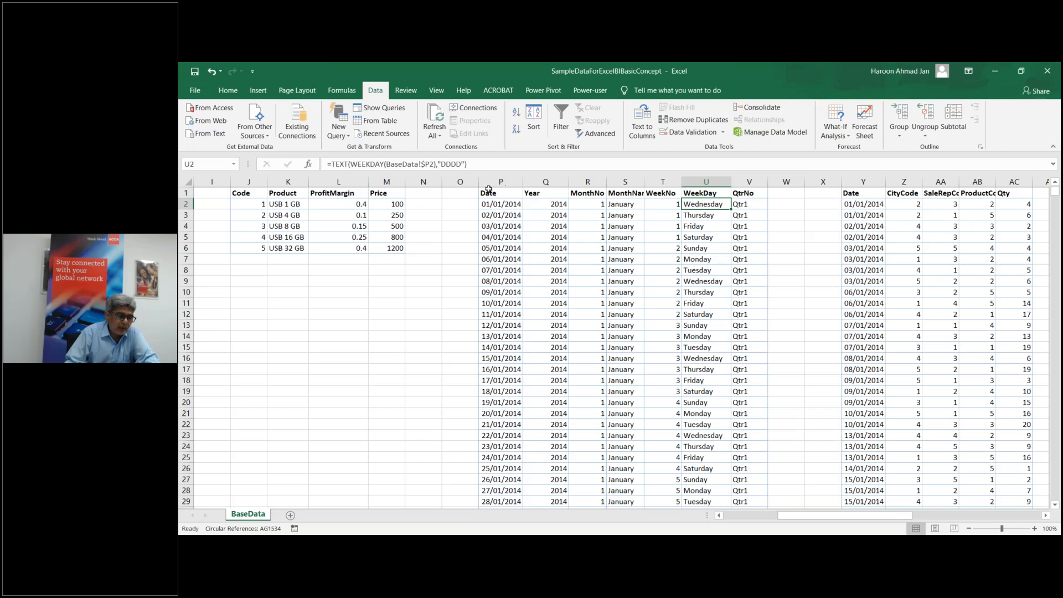
{"action": "left_click", "coordinate": [755, 207]}
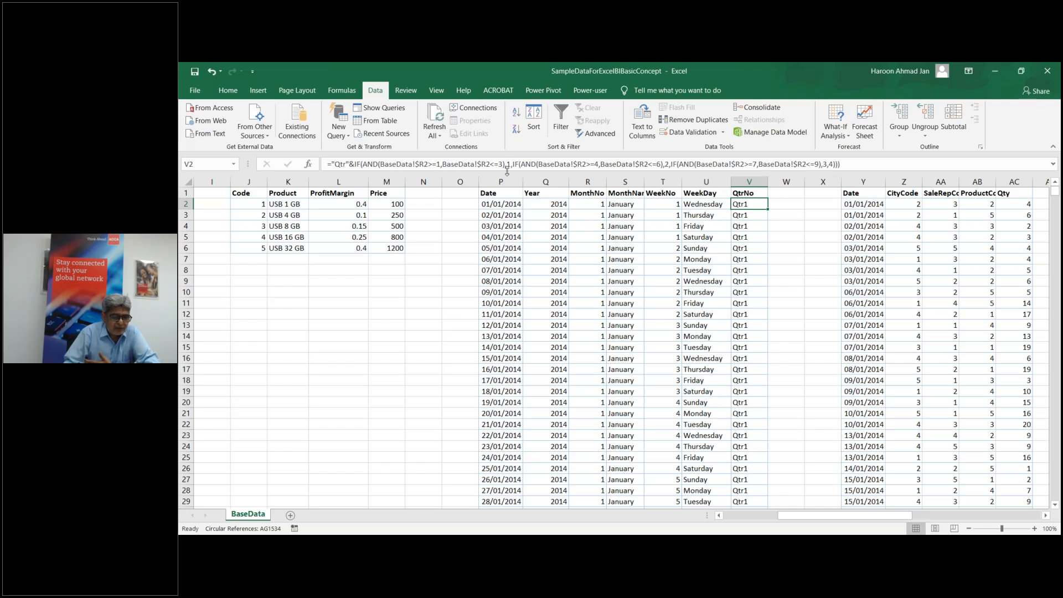
{"action": "left_click", "coordinate": [633, 258]}
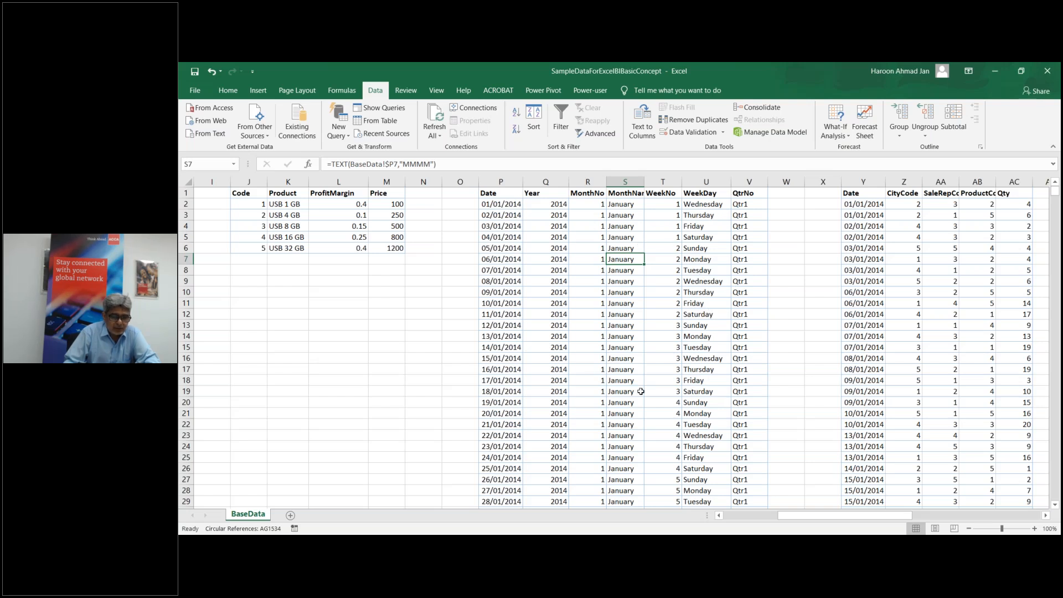
Step: AutoFit columns AA and AB for the SaleRepCode and ProductCode headings, then select Y2:AC2
{"action": "left_click_drag", "start_coordinate": [795, 520], "coordinate": [849, 518]}
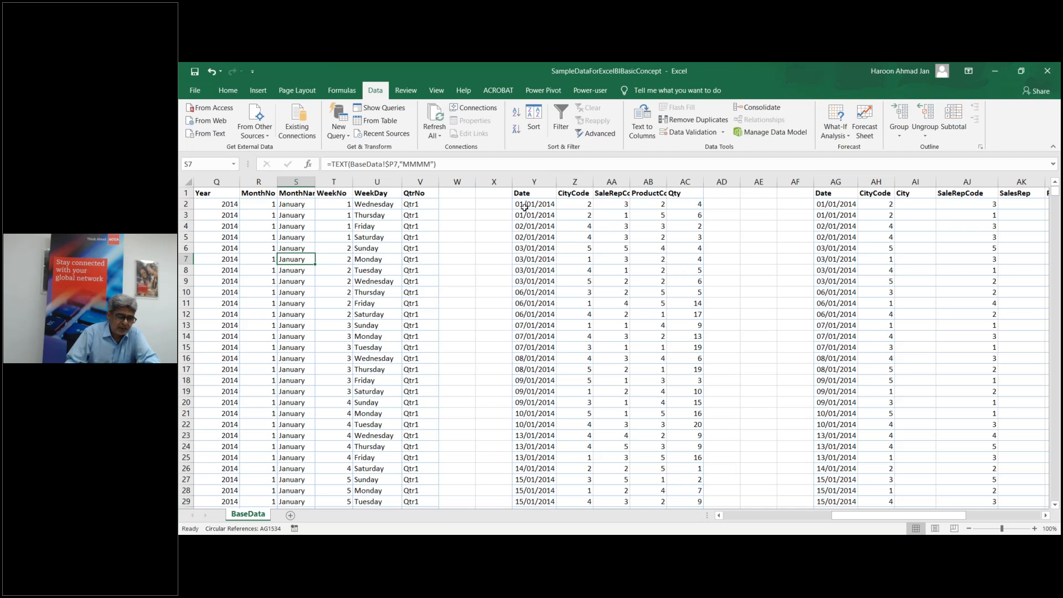
{"action": "double_click", "coordinate": [629, 186]}
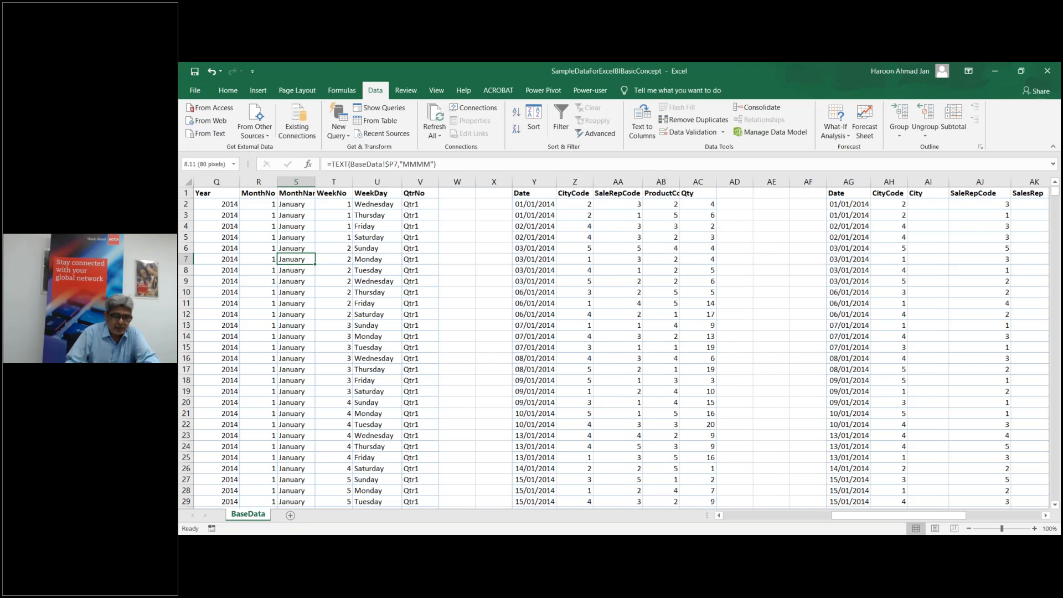
{"action": "double_click", "coordinate": [680, 182]}
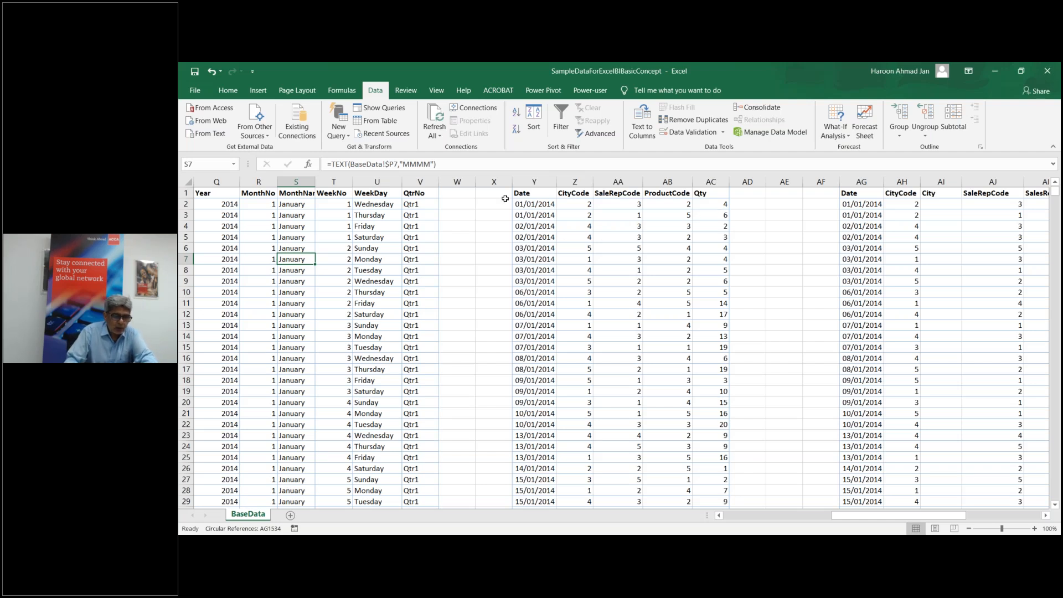
{"action": "left_click_drag", "start_coordinate": [526, 204], "coordinate": [728, 206]}
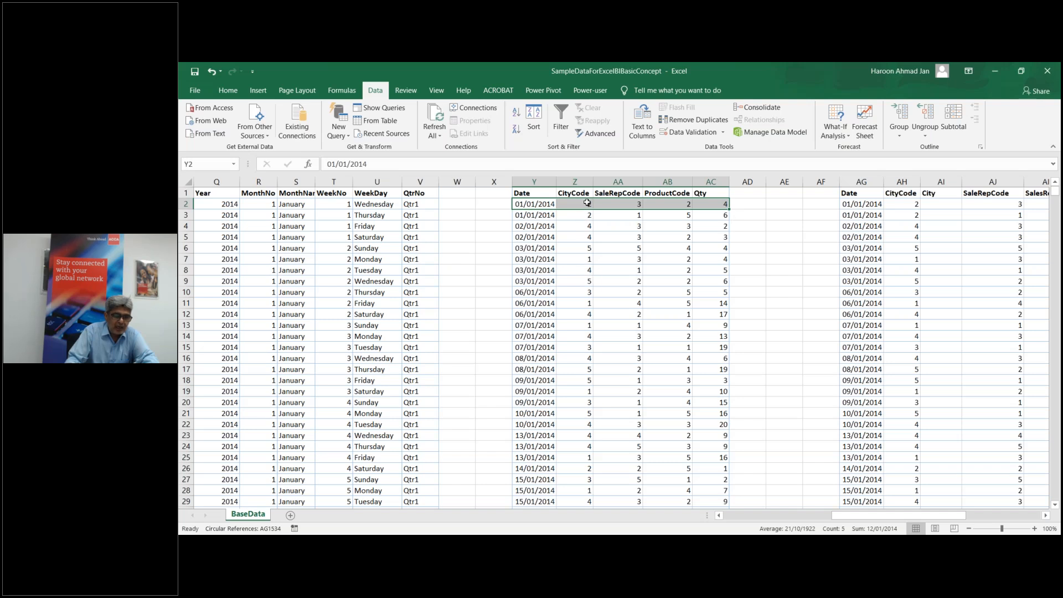
{"action": "left_click", "coordinate": [588, 203]}
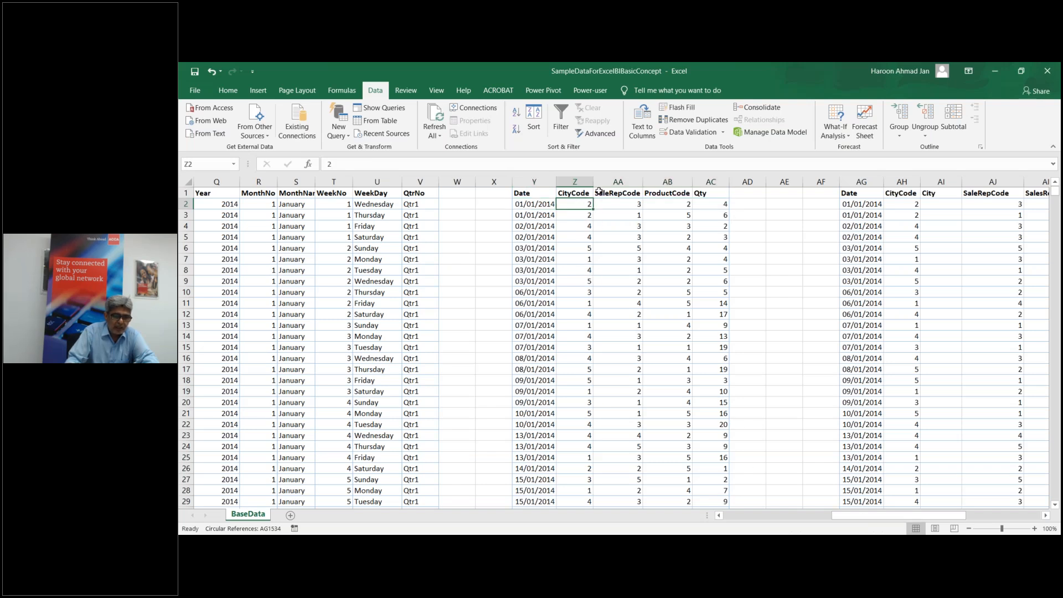
{"action": "left_click_drag", "start_coordinate": [890, 519], "coordinate": [858, 517]}
{"action": "left_click_drag", "start_coordinate": [770, 516], "coordinate": [764, 515]}
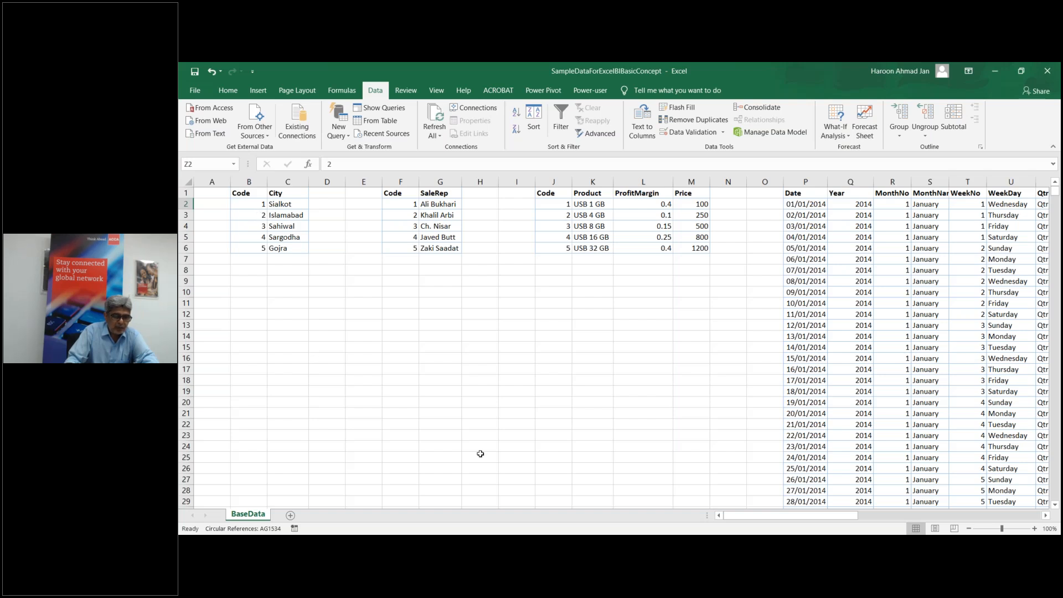
{"action": "left_click_drag", "start_coordinate": [737, 516], "coordinate": [750, 516]}
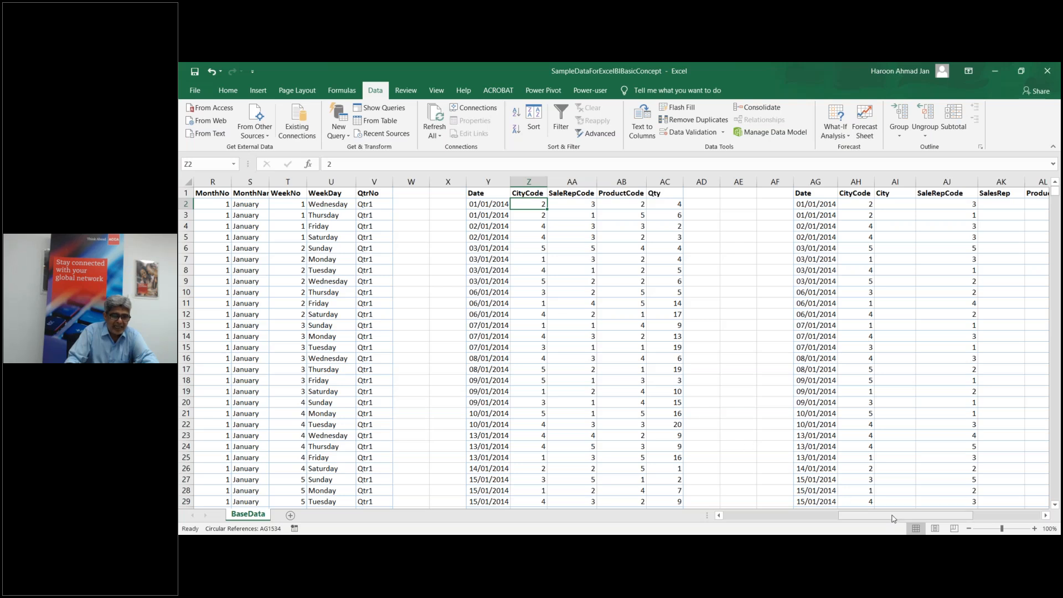
{"action": "left_click_drag", "start_coordinate": [892, 518], "coordinate": [814, 523]}
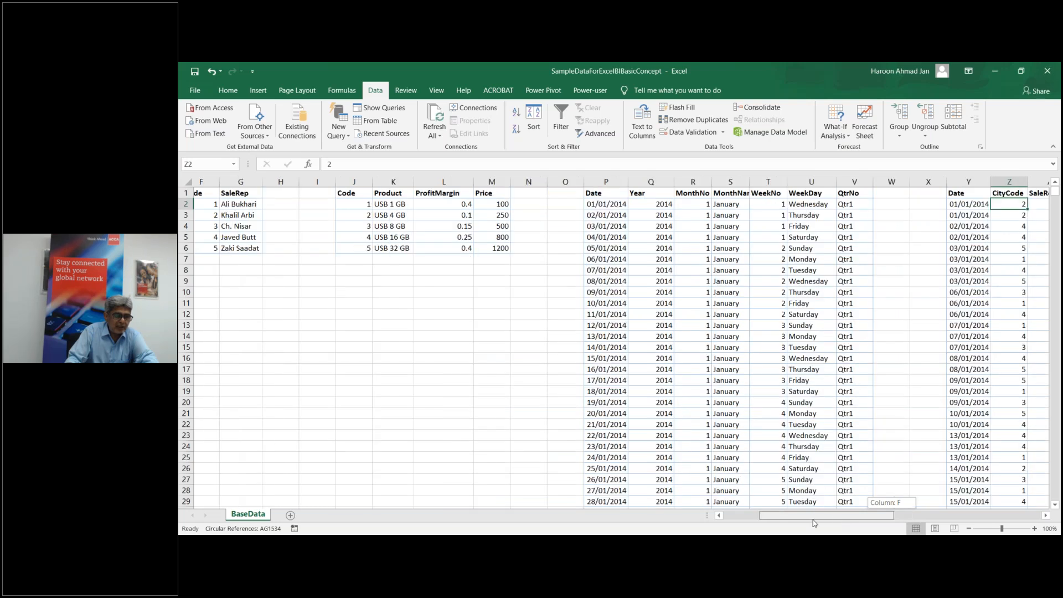
{"action": "left_click_drag", "start_coordinate": [814, 523], "coordinate": [864, 521]}
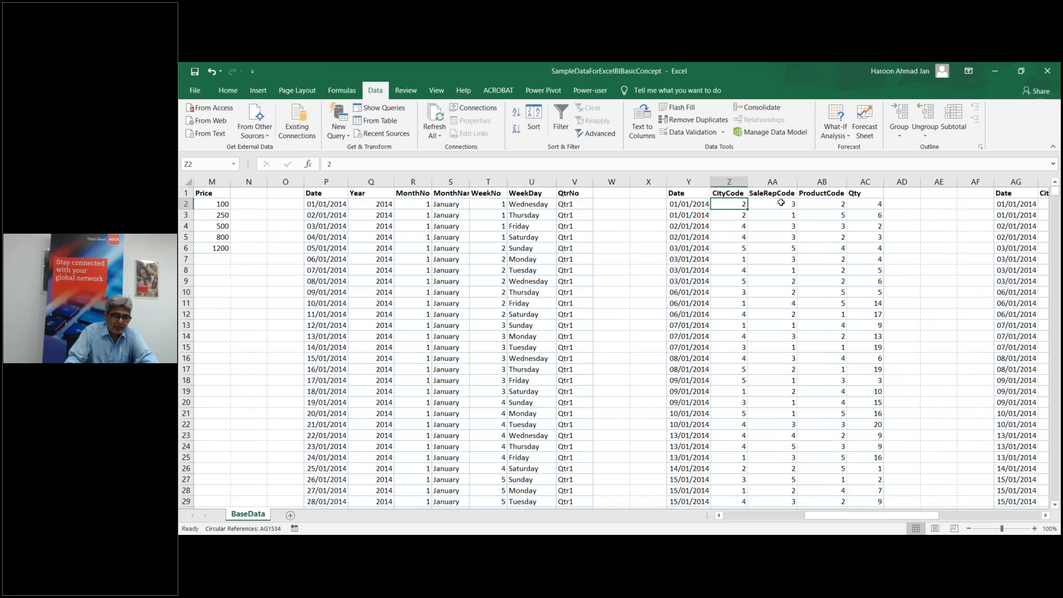
{"action": "mouse_move", "coordinate": [873, 518]}
{"action": "left_mouse_down"}
{"action": "mouse_move", "coordinate": [842, 520]}
{"action": "mouse_move", "coordinate": [887, 518]}
{"action": "left_mouse_up"}
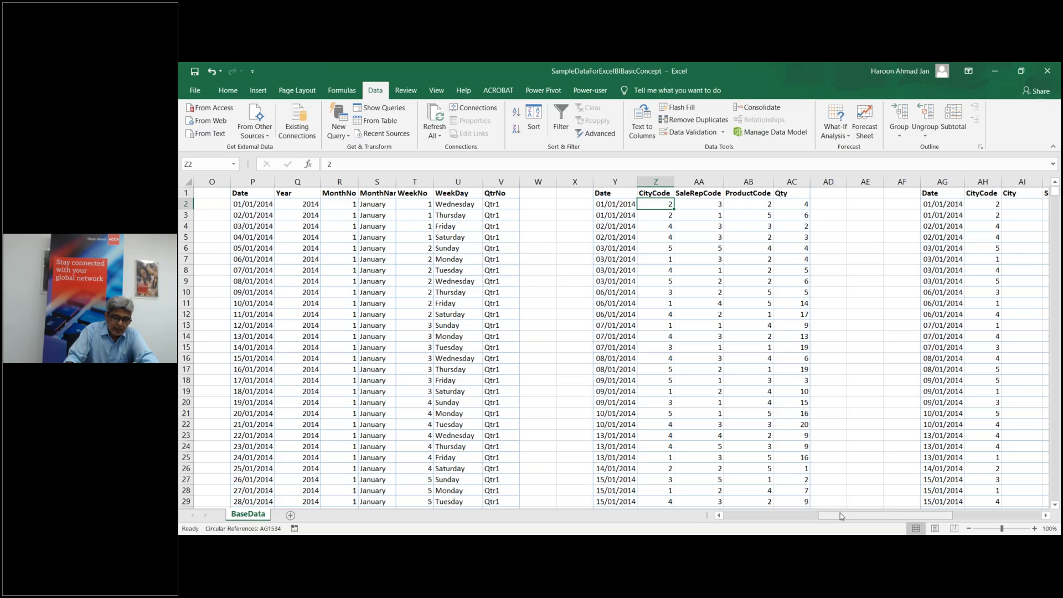
Step: Scroll left to the lookup tables, then right to columns AB–AU showing the reference output
{"action": "left_click_drag", "start_coordinate": [841, 515], "coordinate": [734, 519]}
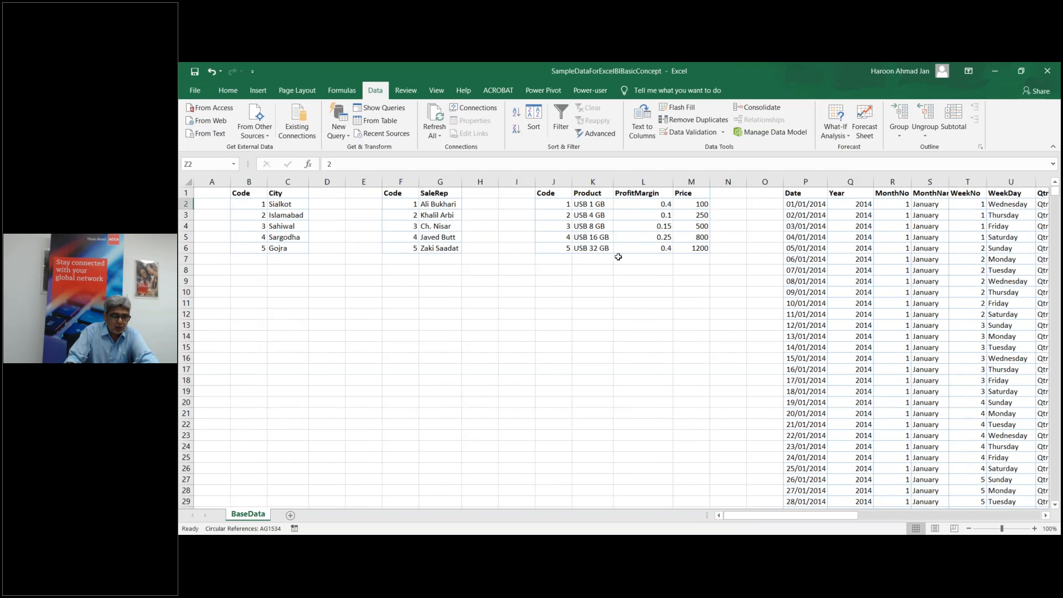
{"action": "left_click_drag", "start_coordinate": [841, 518], "coordinate": [924, 505]}
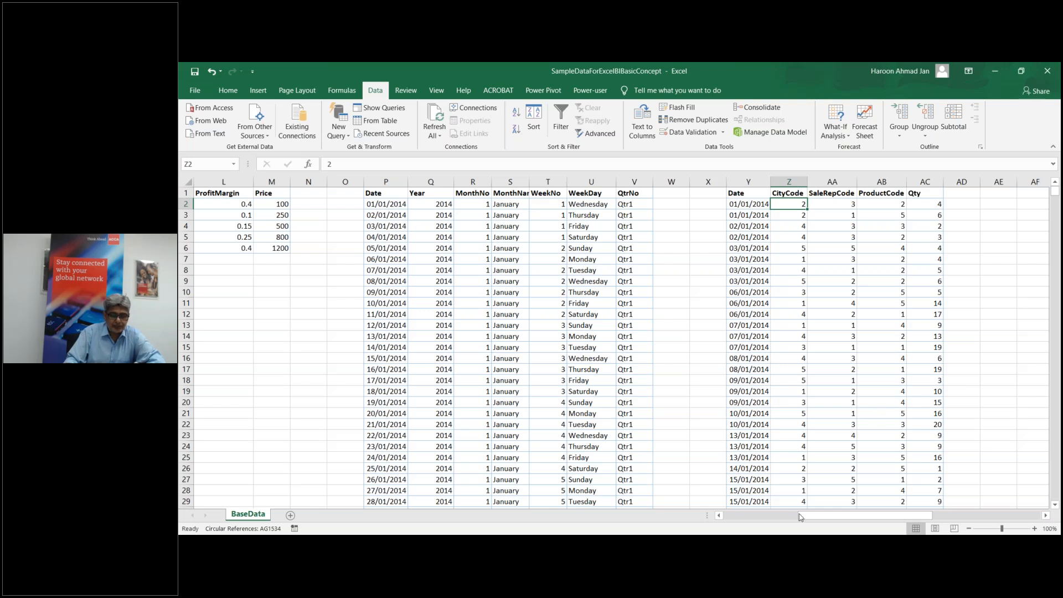
{"action": "left_click_drag", "start_coordinate": [807, 517], "coordinate": [838, 517]}
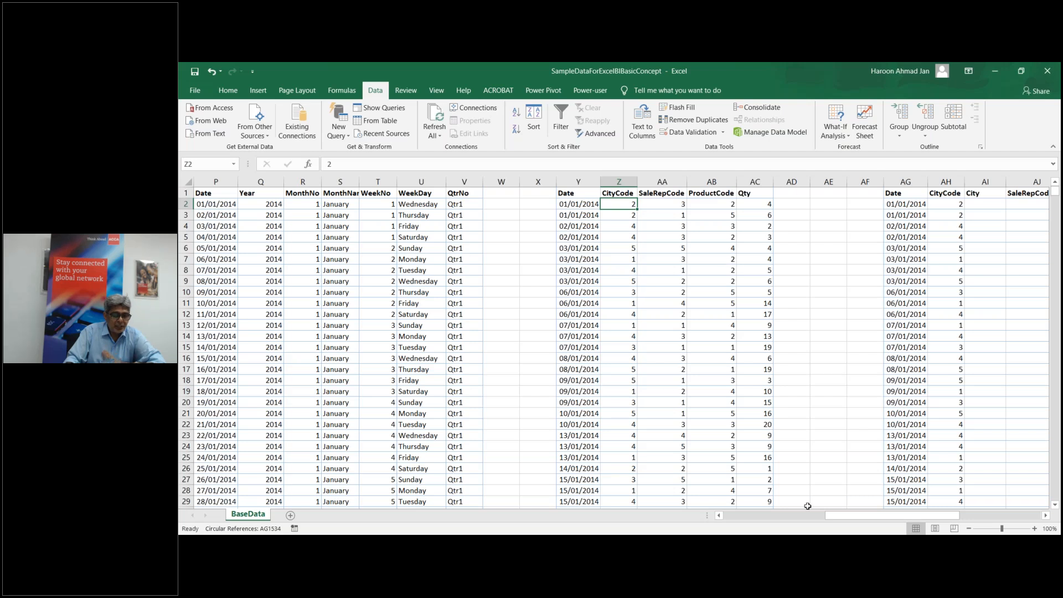
{"action": "left_click_drag", "start_coordinate": [848, 520], "coordinate": [936, 509]}
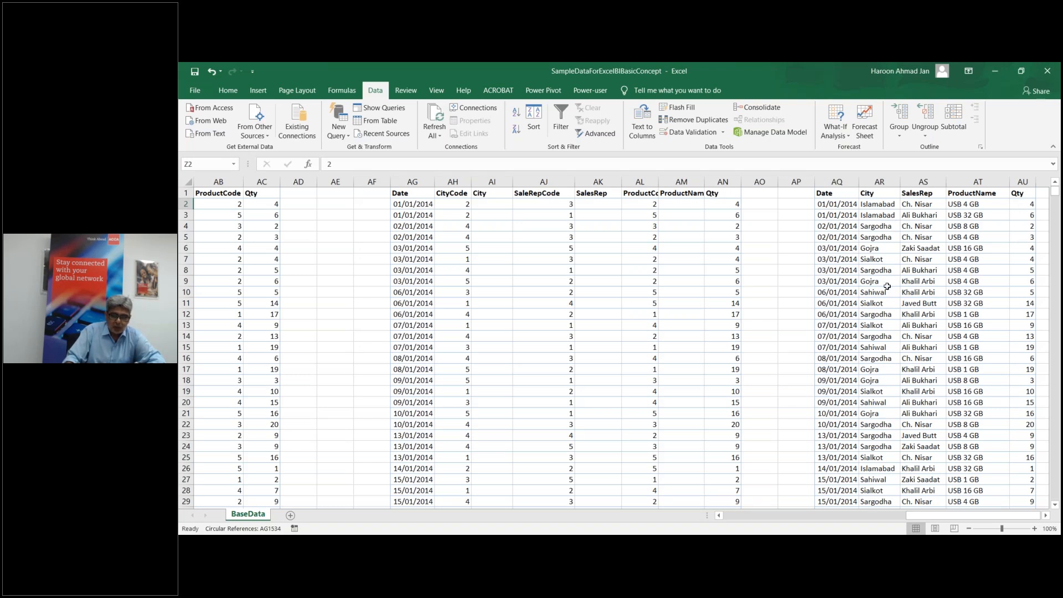
{"action": "scroll", "coordinate": [891, 291], "scroll_direction": "down", "scroll_amount": 2}
{"action": "scroll", "coordinate": [899, 299], "scroll_direction": "up", "scroll_amount": 2}
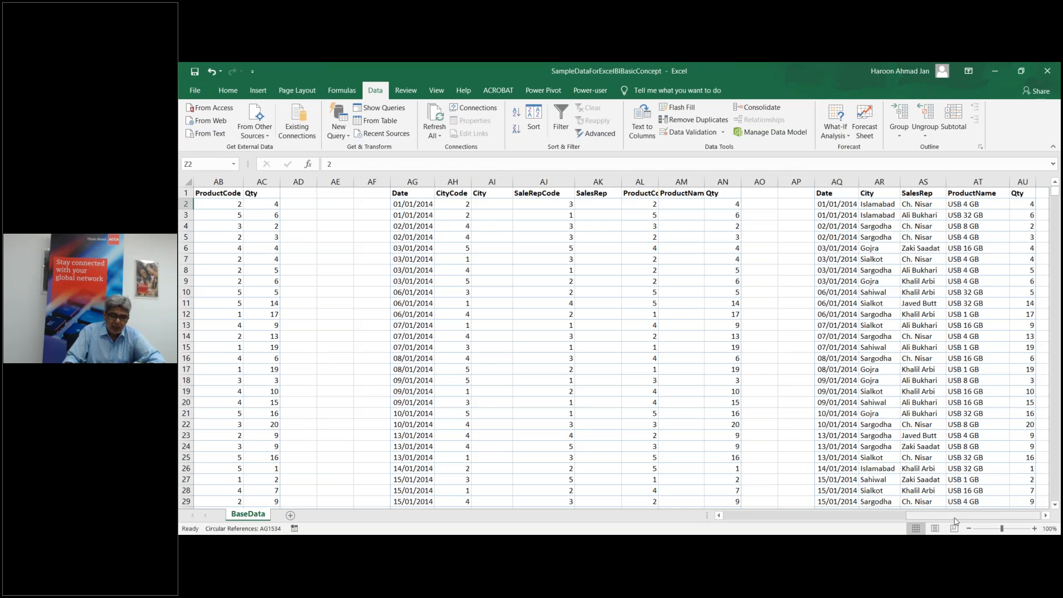
{"action": "mouse_move", "coordinate": [954, 518]}
{"action": "left_mouse_down"}
{"action": "mouse_move", "coordinate": [903, 515]}
{"action": "mouse_move", "coordinate": [968, 517]}
{"action": "left_mouse_up"}
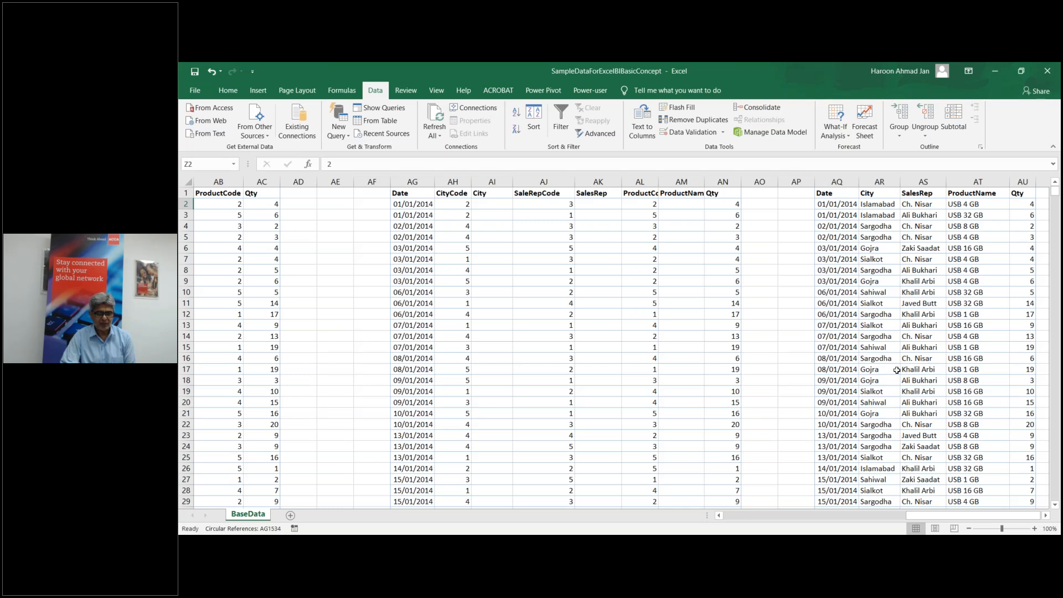
{"action": "scroll", "coordinate": [897, 369], "scroll_direction": "down", "scroll_amount": 1}
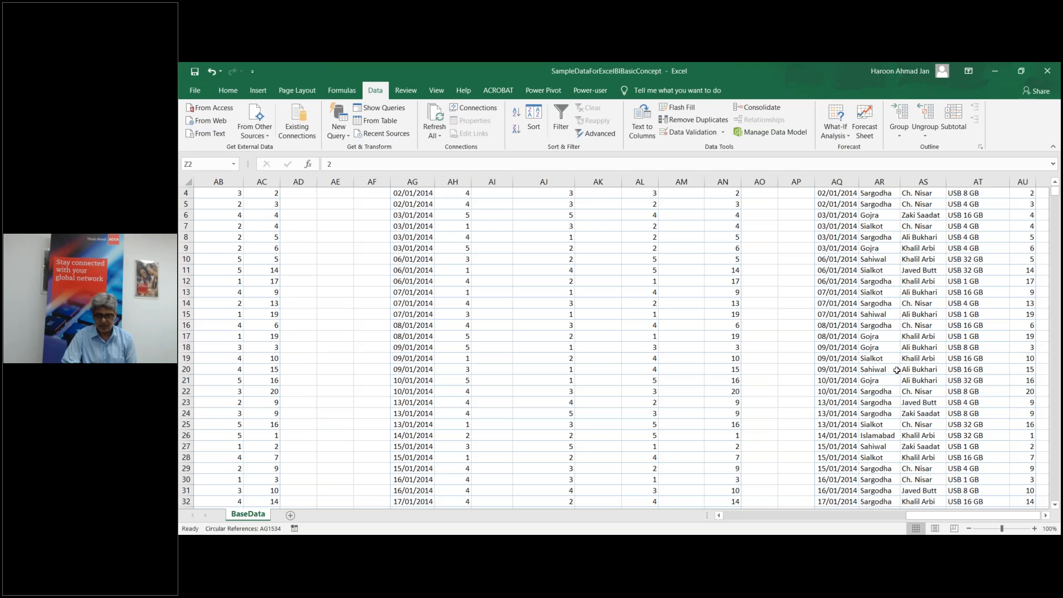
{"action": "scroll", "coordinate": [897, 370], "scroll_direction": "up", "scroll_amount": 1}
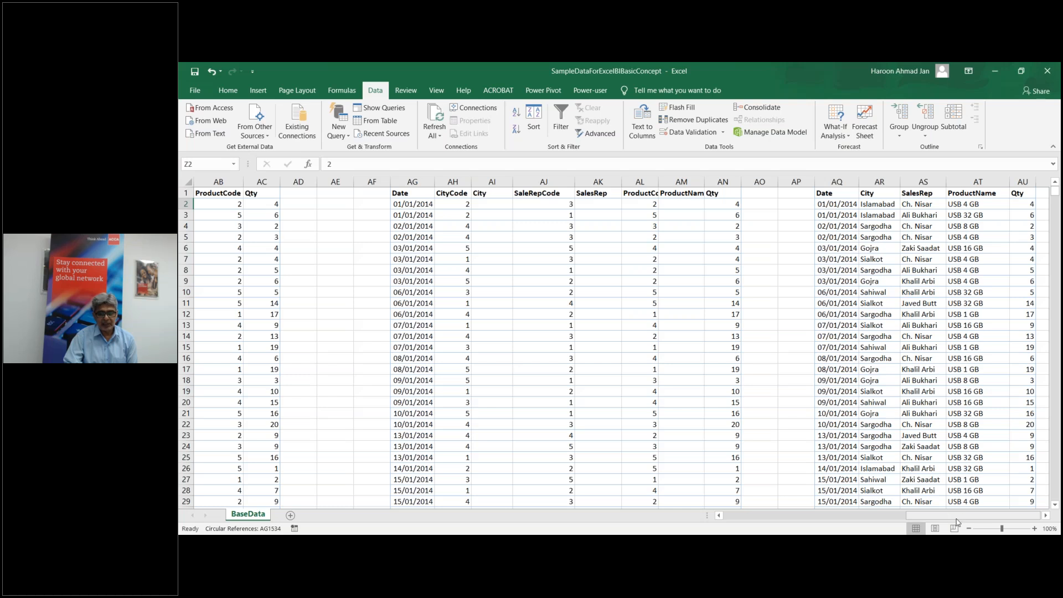
{"action": "left_click_drag", "start_coordinate": [956, 520], "coordinate": [761, 520]}
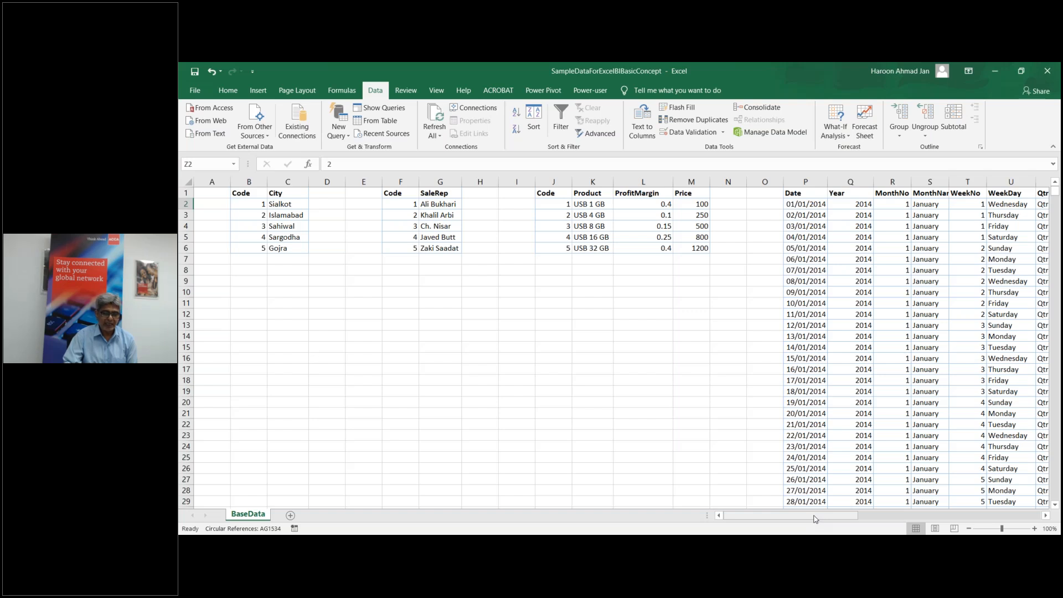
{"action": "left_click_drag", "start_coordinate": [814, 518], "coordinate": [991, 510]}
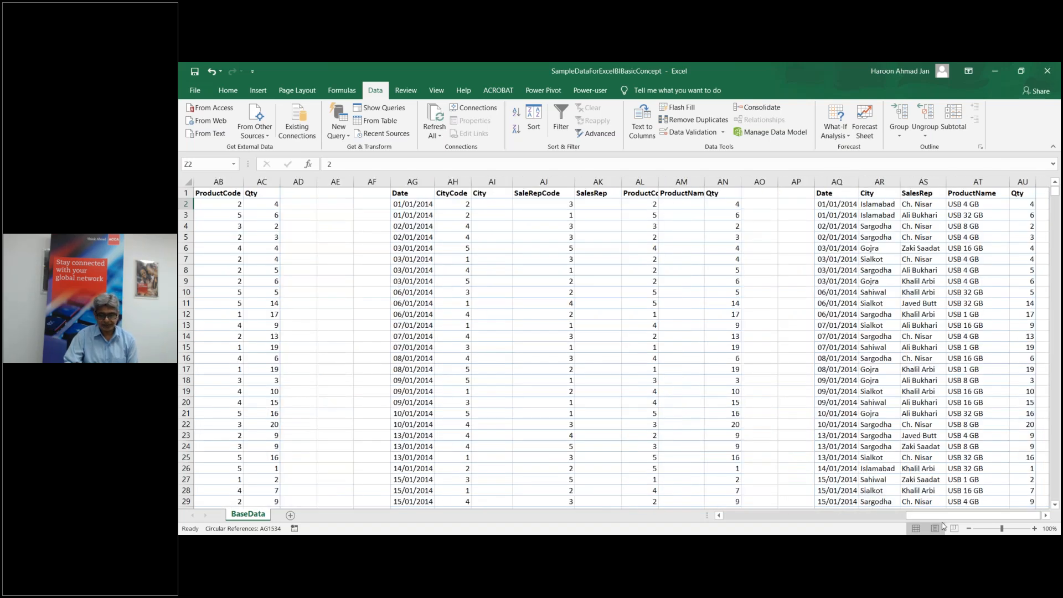
{"action": "left_click_drag", "start_coordinate": [948, 518], "coordinate": [761, 520]}
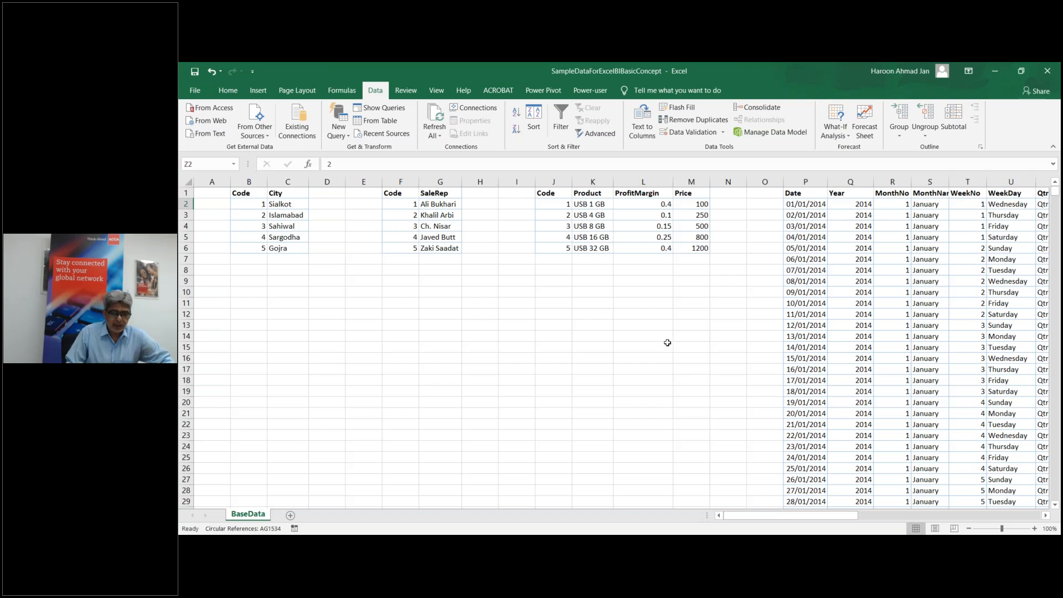
{"action": "left_click_drag", "start_coordinate": [753, 517], "coordinate": [913, 515]}
{"action": "left_click_drag", "start_coordinate": [533, 195], "coordinate": [856, 396]}
{"action": "left_click", "coordinate": [673, 281]}
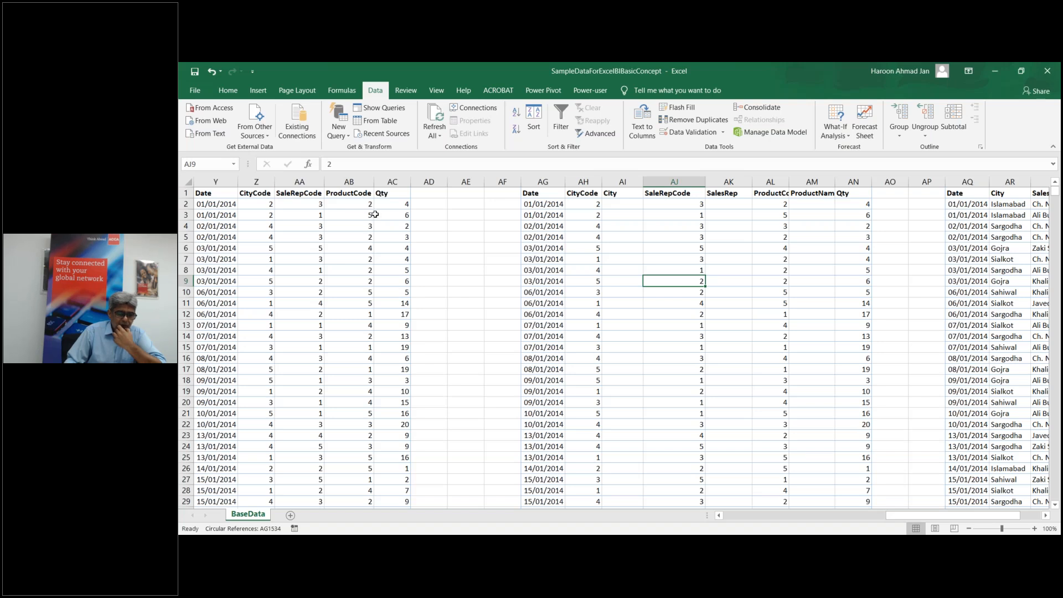
Step: Select City cell AI2, then scroll back left to the City, SaleRep and Product lookup lists
{"action": "left_click", "coordinate": [622, 204]}
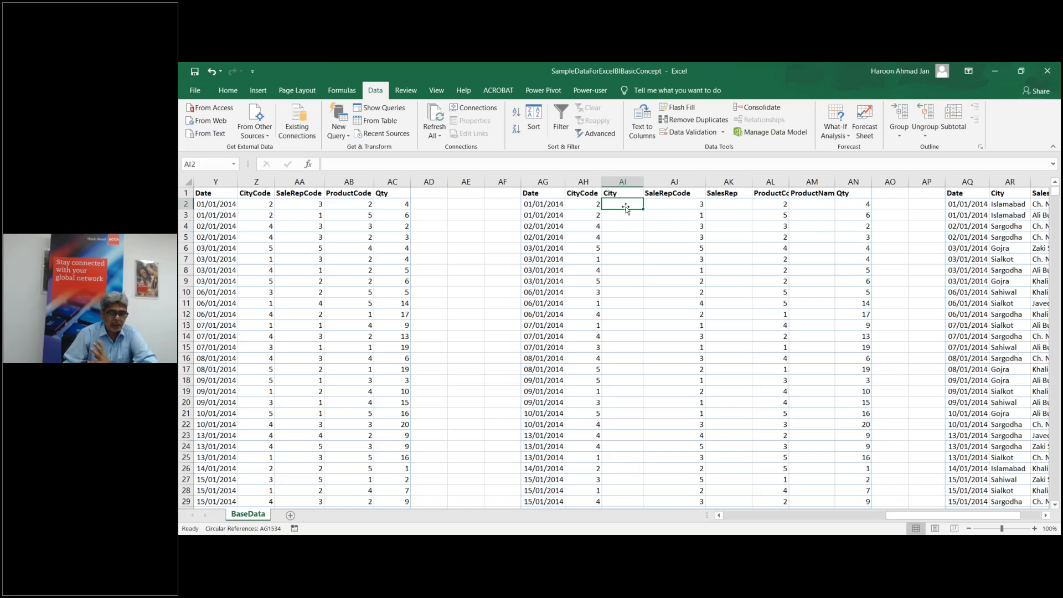
{"action": "left_click_drag", "start_coordinate": [900, 520], "coordinate": [721, 517]}
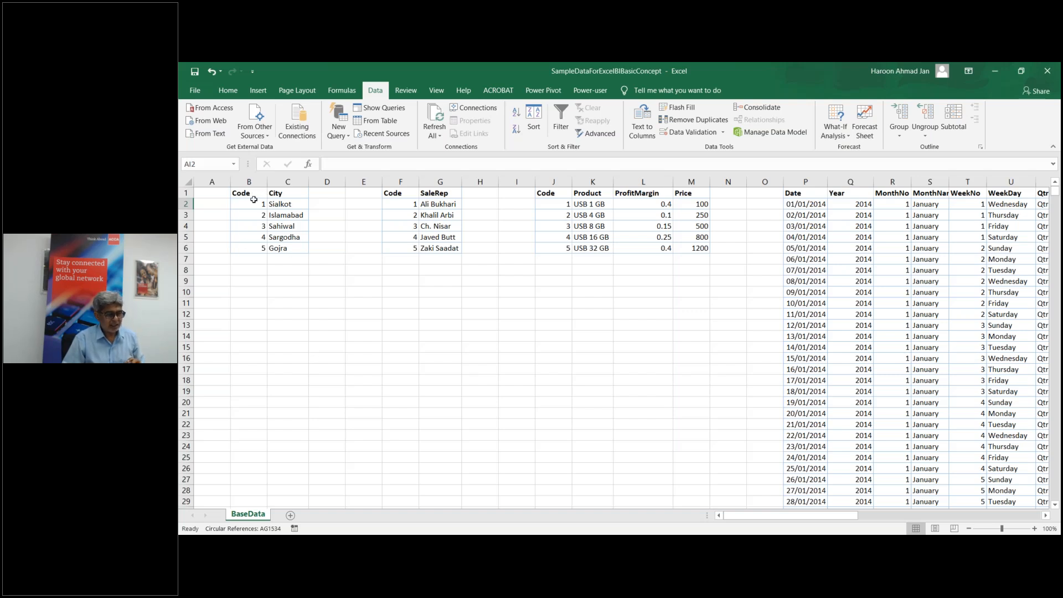
Step: Convert the Code/City list in B1:C6 into a table with headers and name it CityTb
{"action": "left_click", "coordinate": [281, 223]}
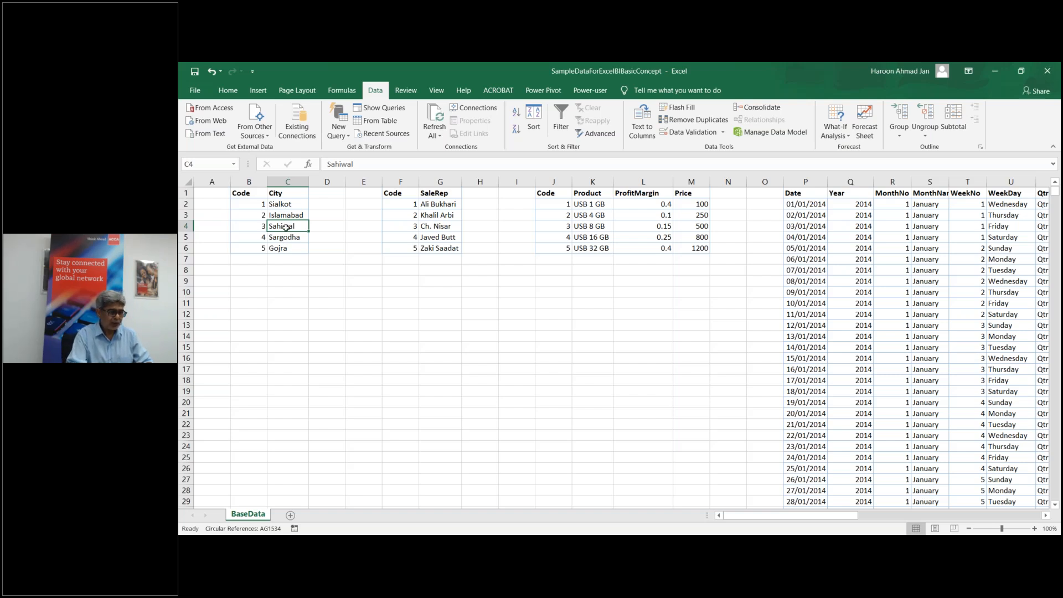
{"action": "key", "text": "ctrl+t"}
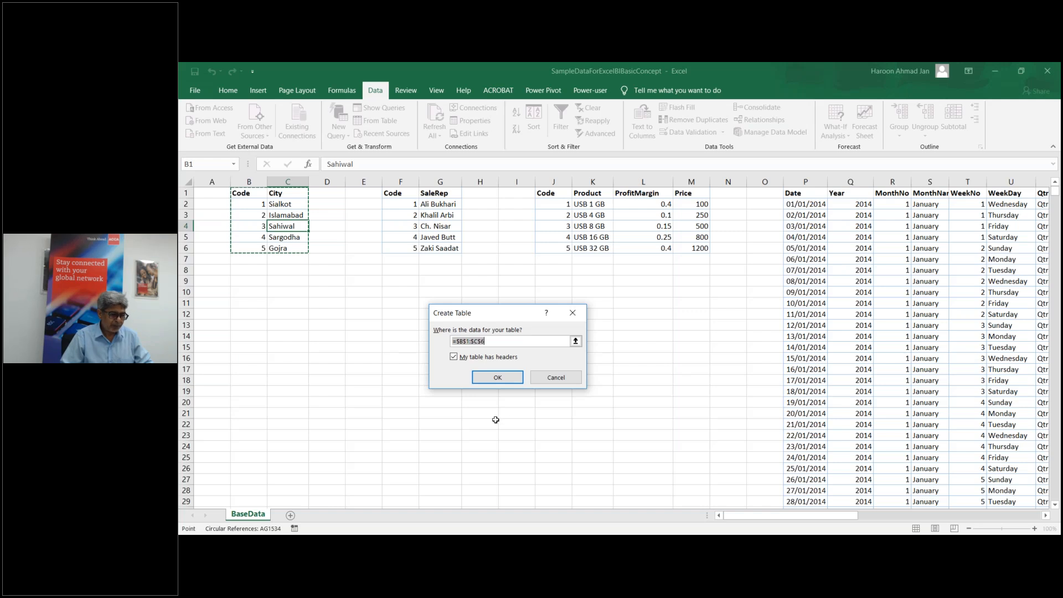
{"action": "left_click", "coordinate": [488, 378]}
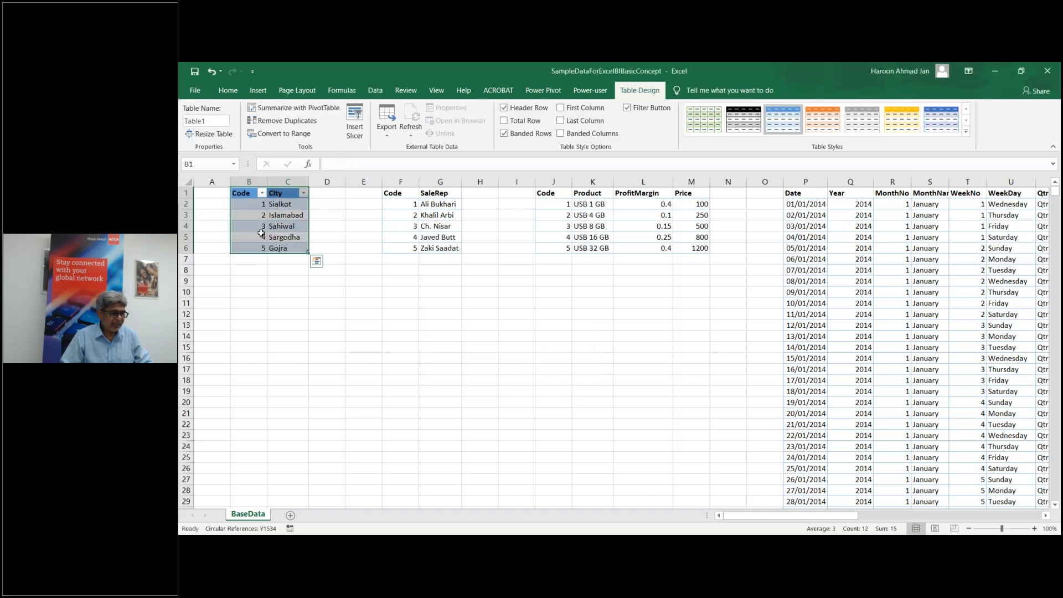
{"action": "left_click", "coordinate": [215, 120]}
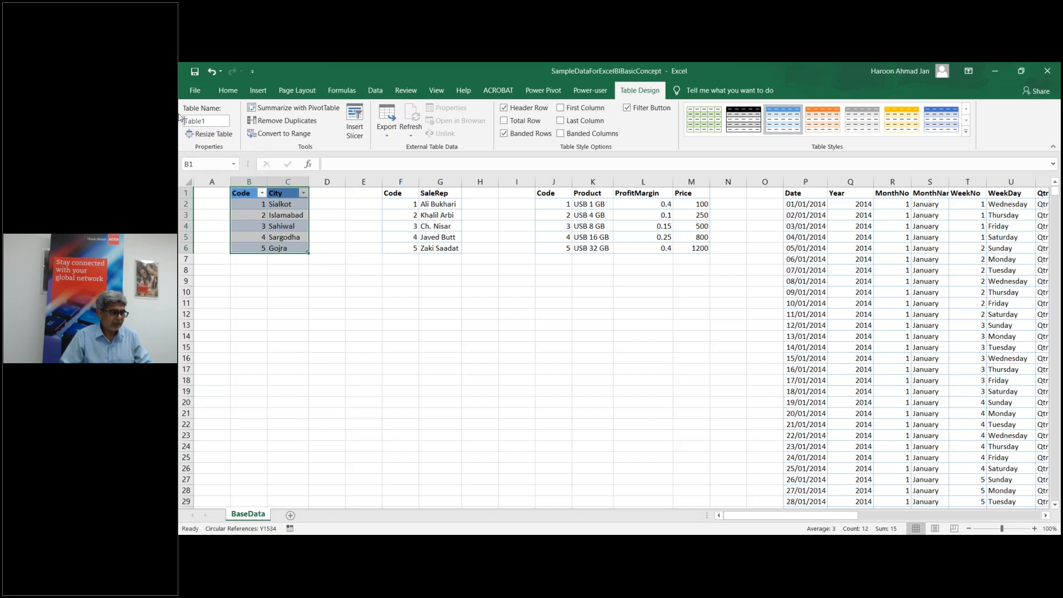
{"action": "type", "text": "City"}
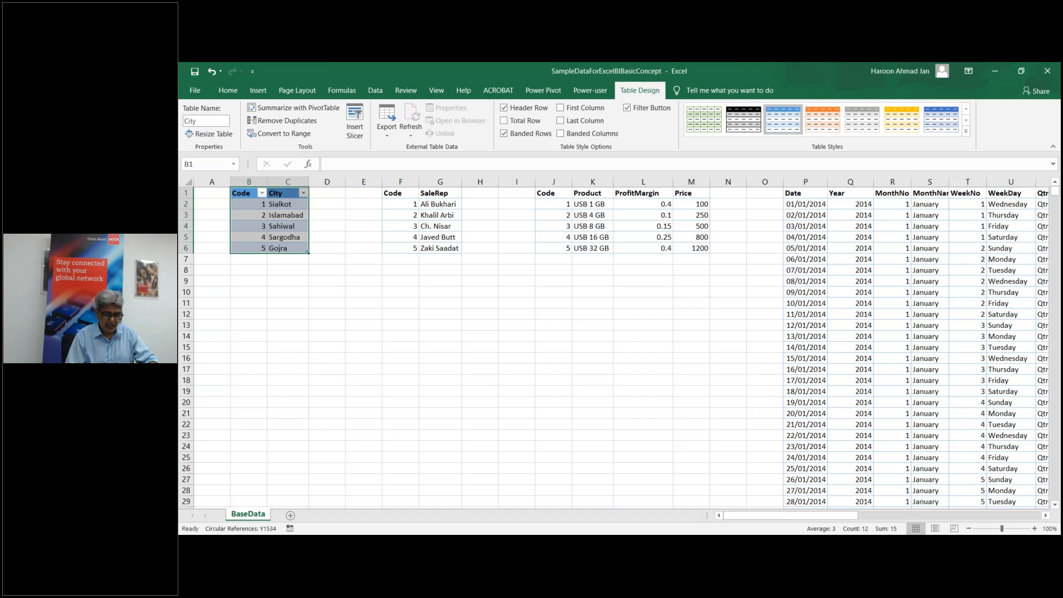
{"action": "type", "text": "Tb"}
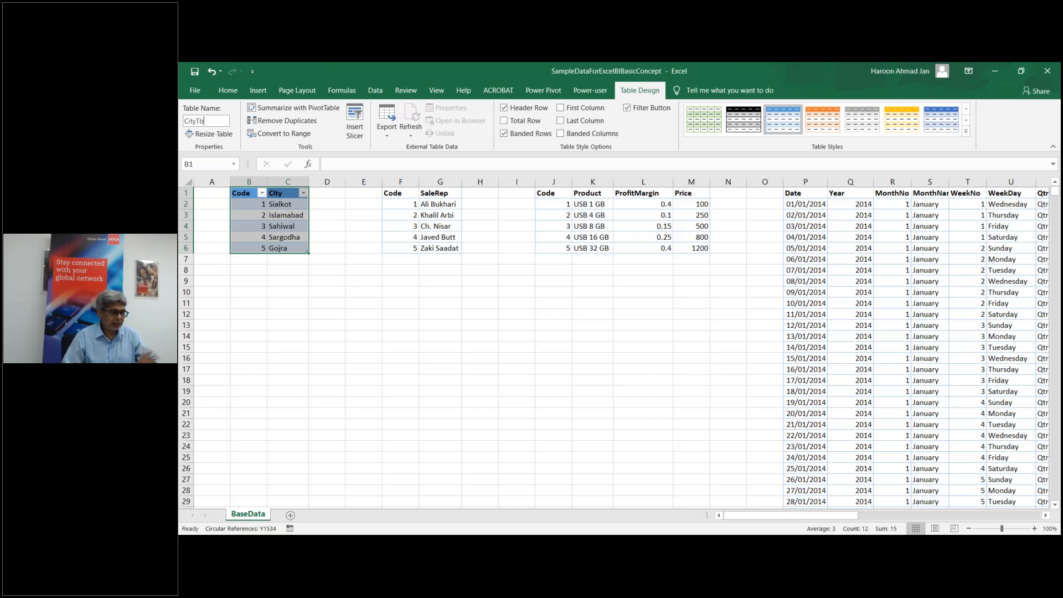
{"action": "key", "text": "Return"}
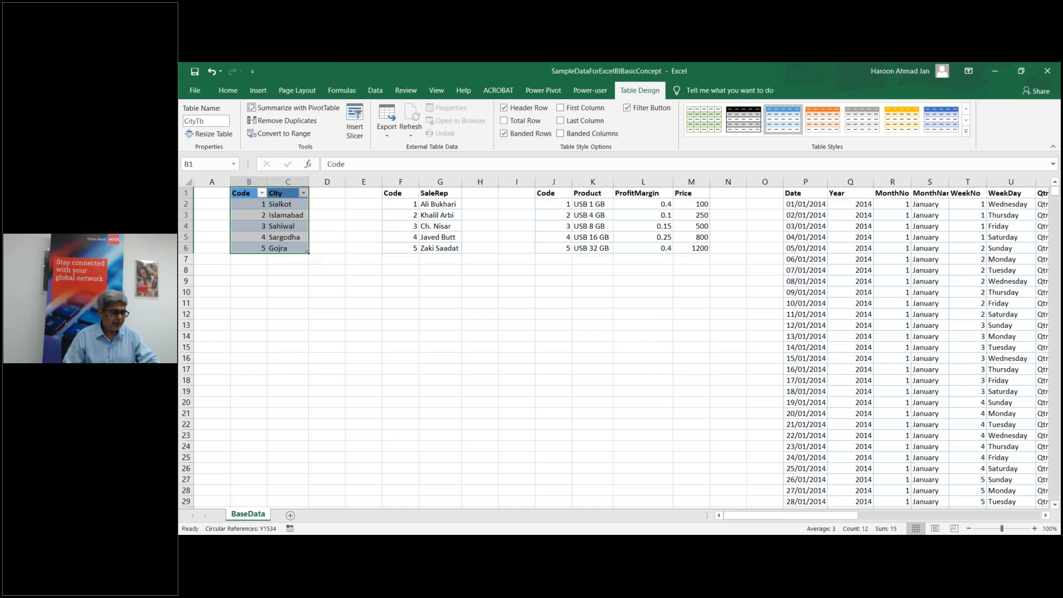
Step: Convert the Code/SaleRep list in F1:G6 into a table and rename it from Table2 to SaleRepTb
{"action": "left_click", "coordinate": [436, 226]}
{"action": "key", "text": "ctrl+t"}
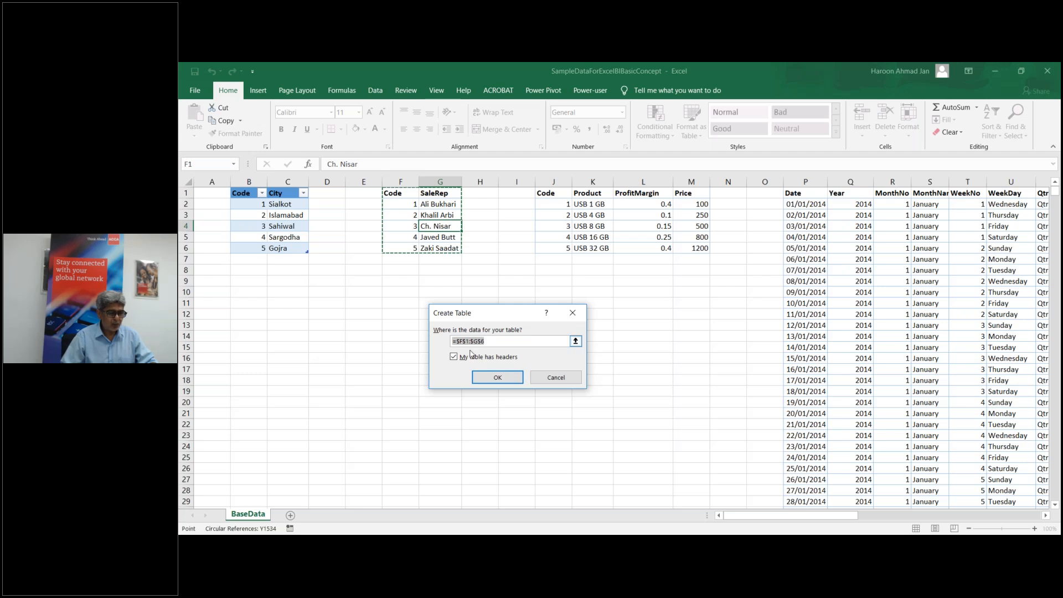
{"action": "left_click", "coordinate": [485, 381]}
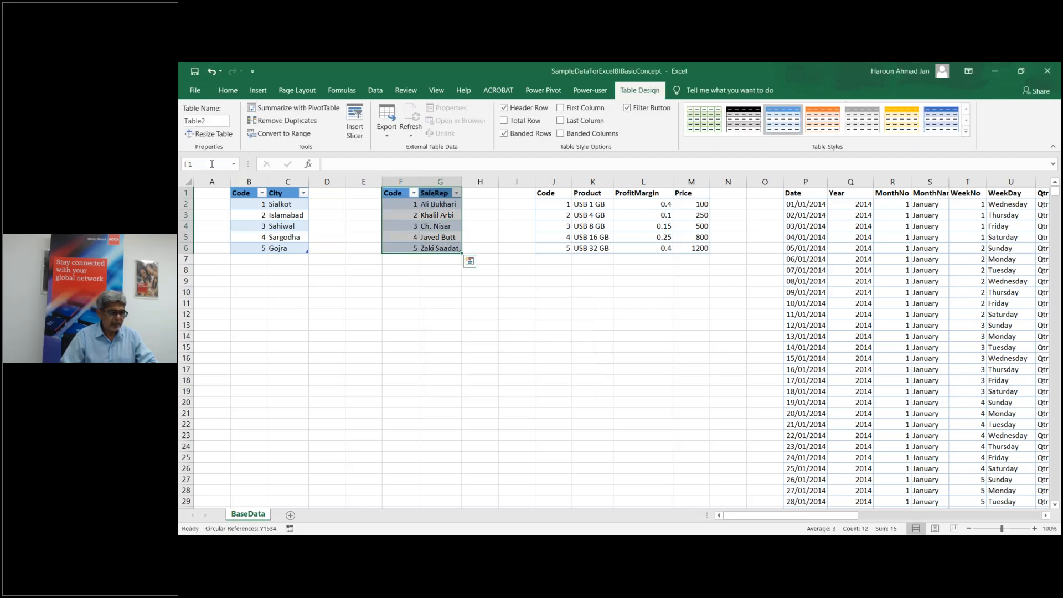
{"action": "left_click", "coordinate": [205, 120]}
{"action": "type", "text": "Sa"}
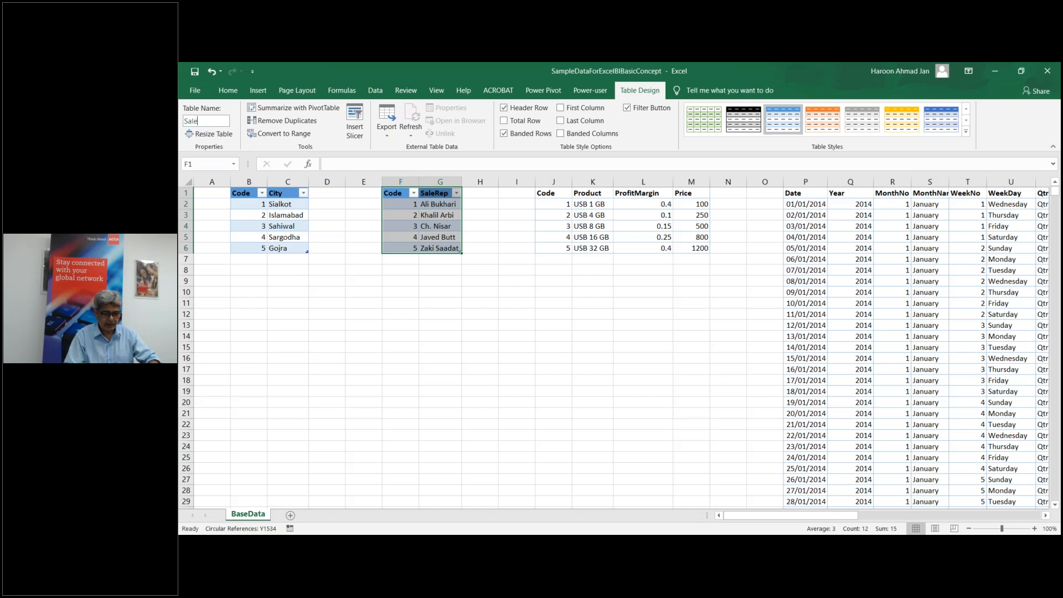
{"action": "type", "text": "leRepT"}
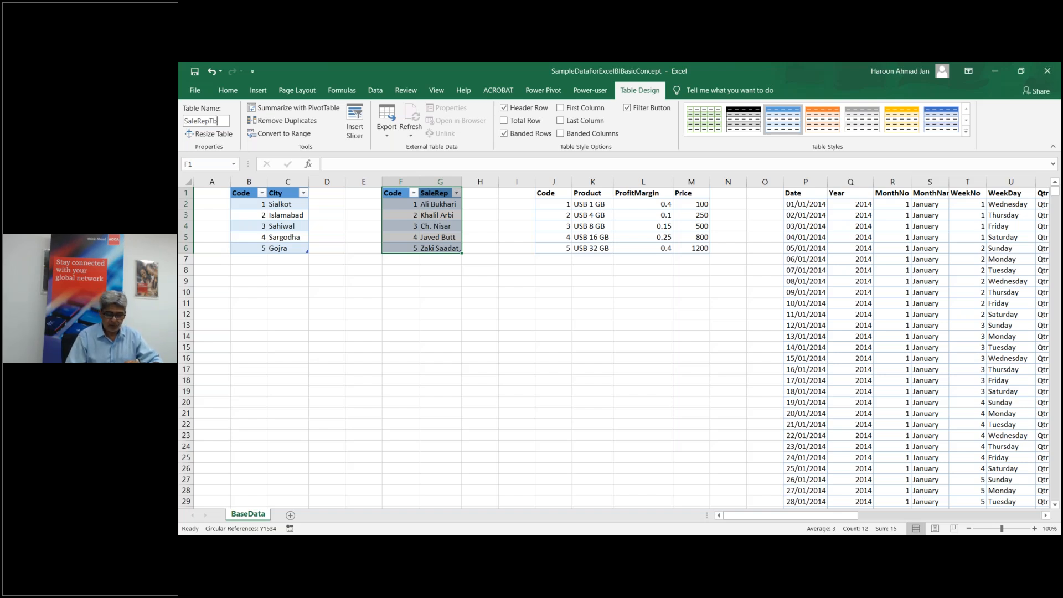
{"action": "type", "text": "b"}
{"action": "key", "text": "Return"}
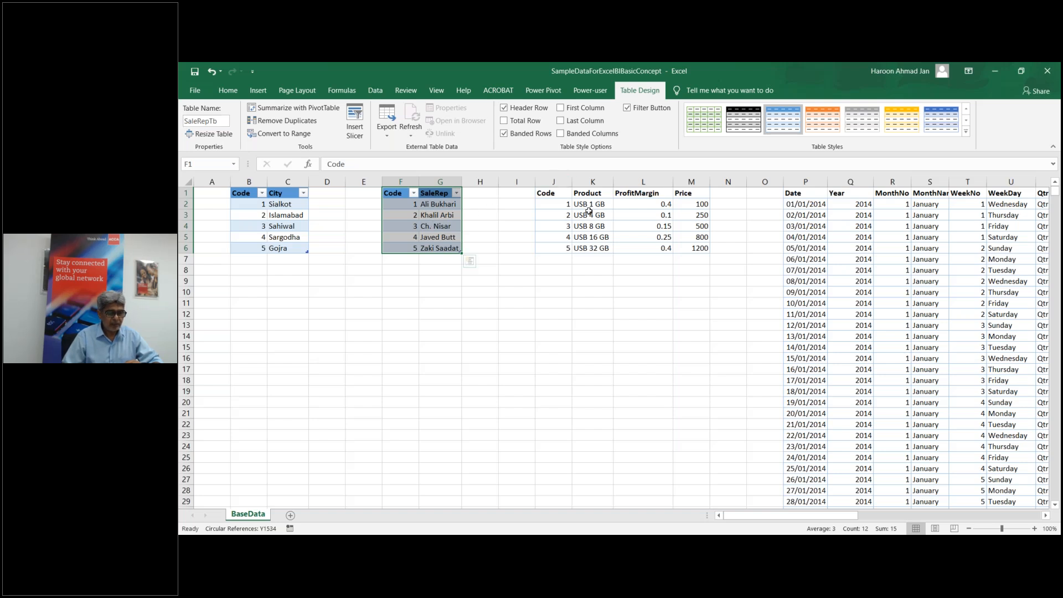
Step: Convert the Code/Product/ProfitMargin/Price list in J1:M6 into a table named ProductTb
{"action": "left_click", "coordinate": [589, 211]}
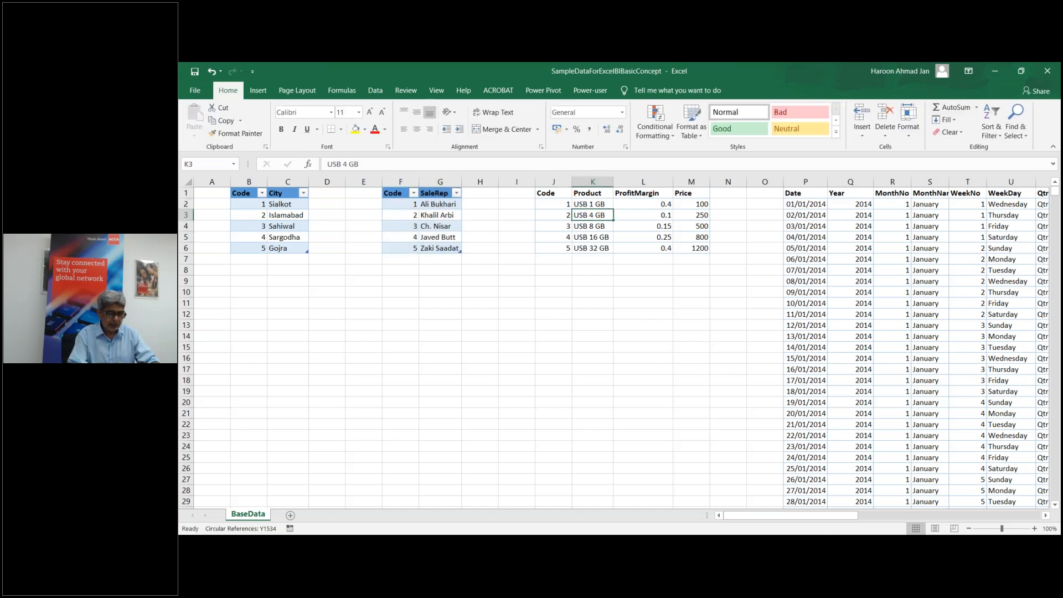
{"action": "key", "text": "ctrl+t"}
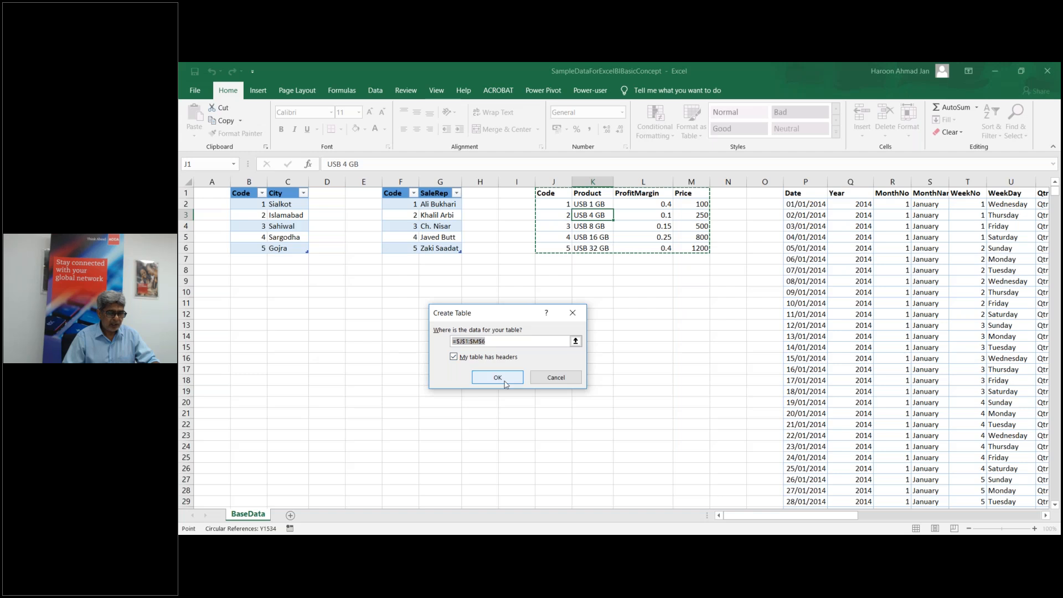
{"action": "left_click", "coordinate": [497, 380]}
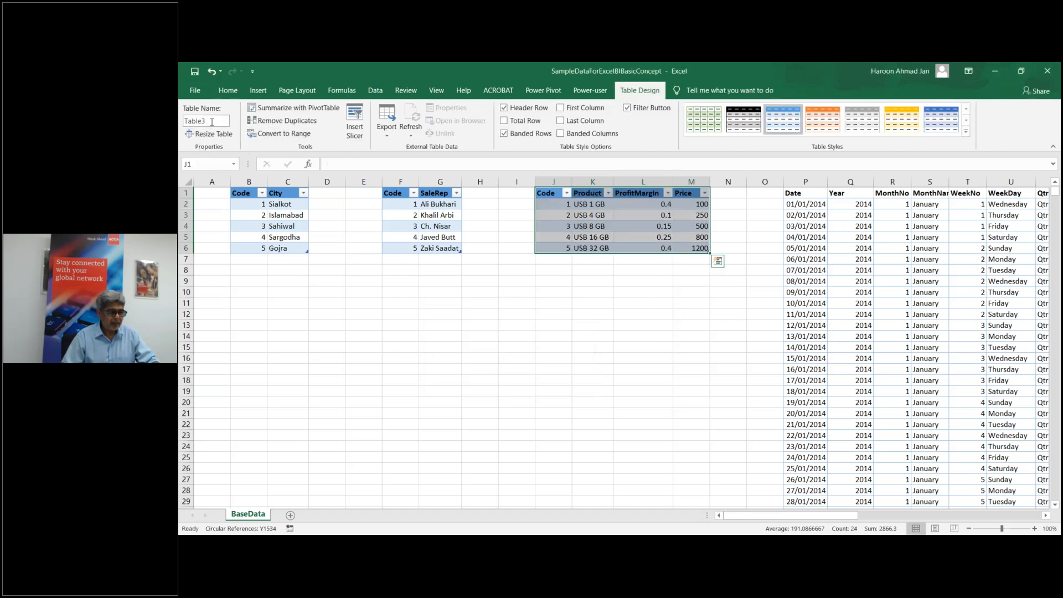
{"action": "left_click", "coordinate": [211, 121]}
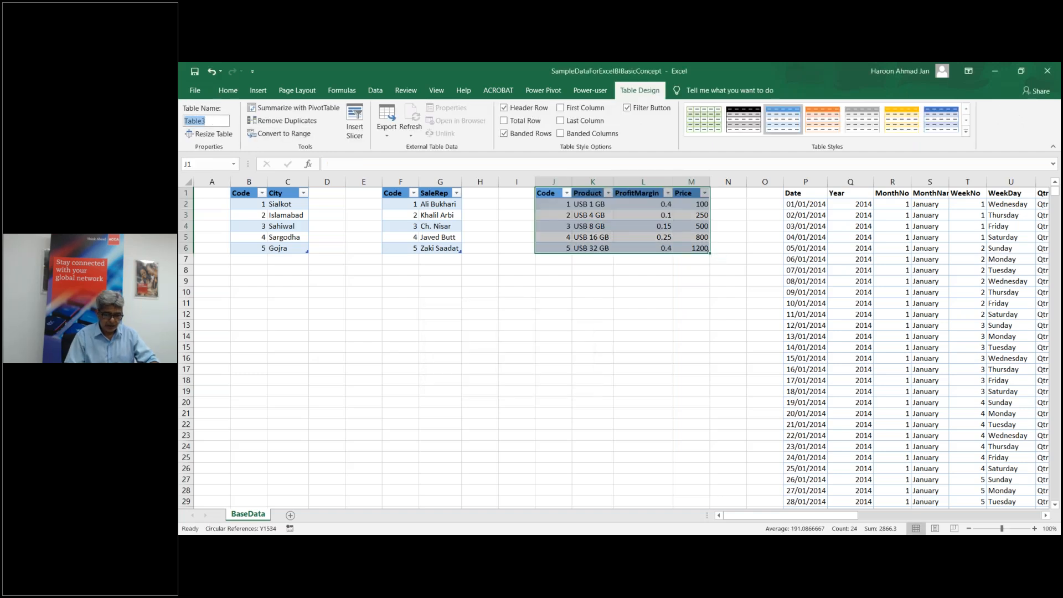
{"action": "type", "text": "ProductT"}
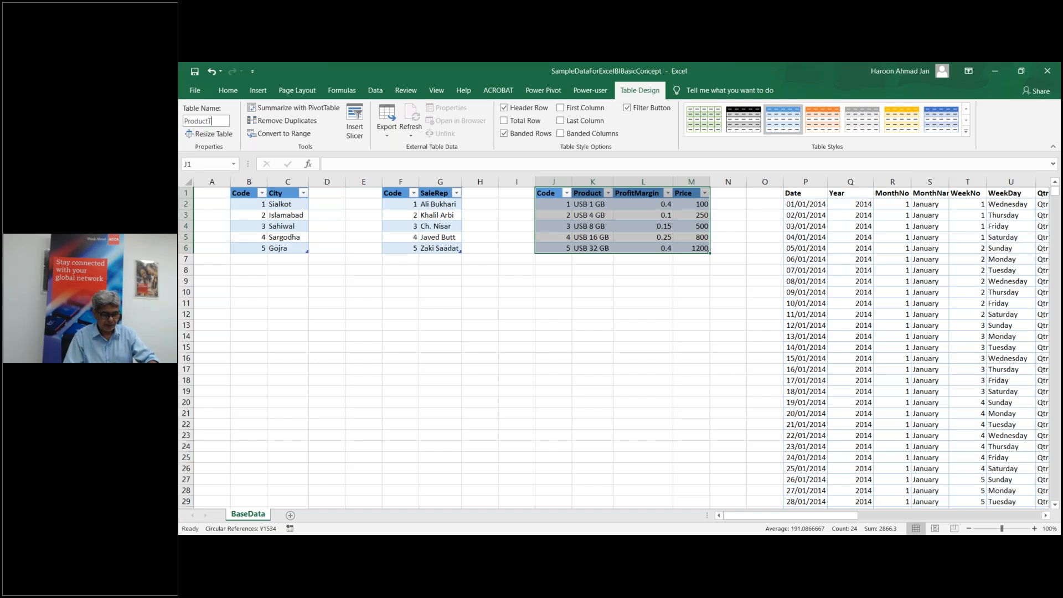
{"action": "type", "text": "a"}
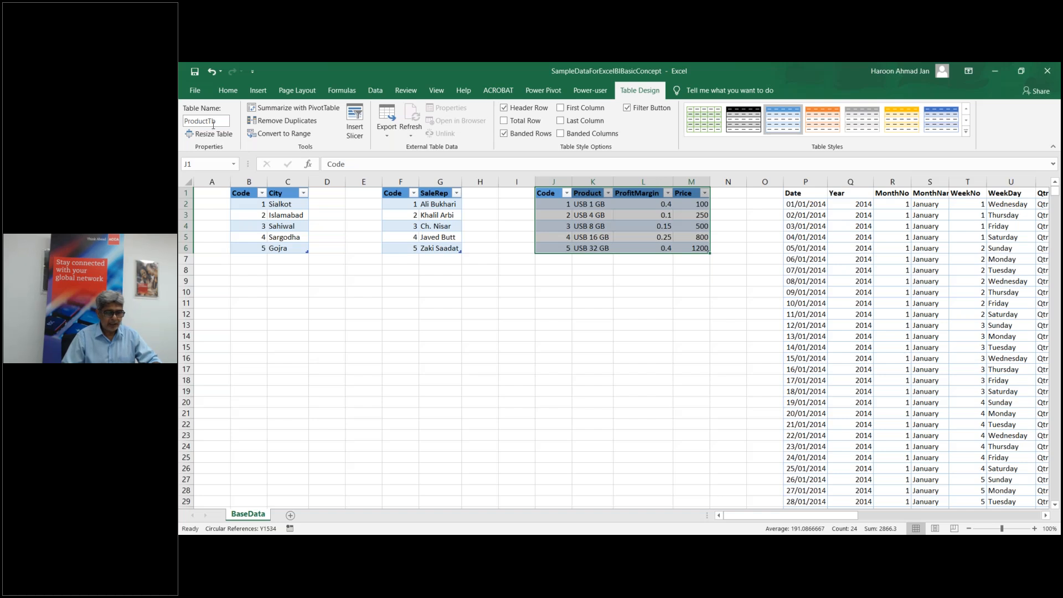
{"action": "left_click_drag", "start_coordinate": [767, 515], "coordinate": [808, 516]}
Step: Convert the date calendar in columns P to V into a table named DateTb
{"action": "left_click", "coordinate": [704, 291]}
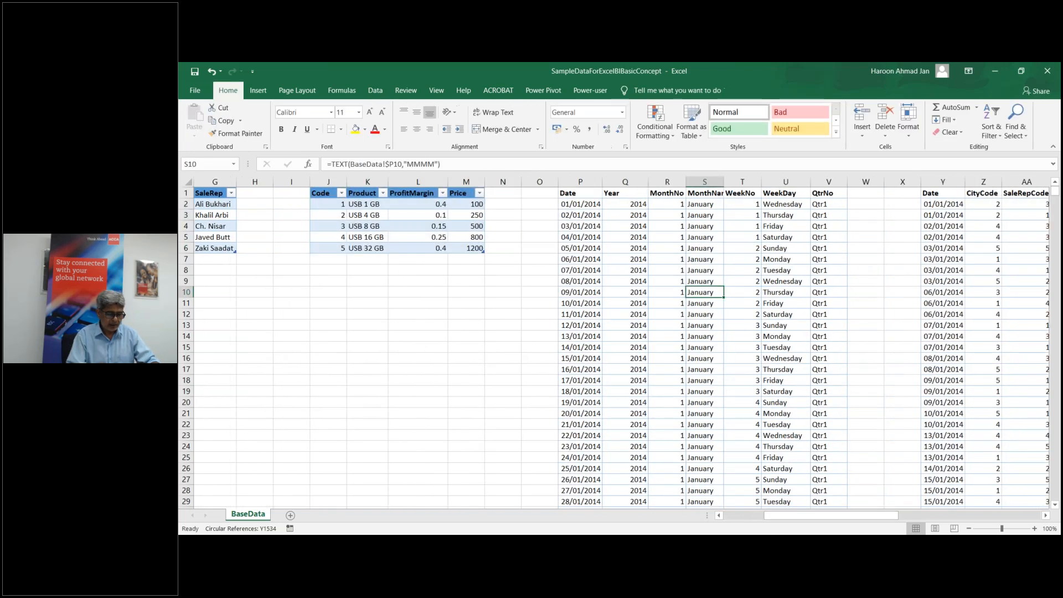
{"action": "key", "text": "ctrl+t"}
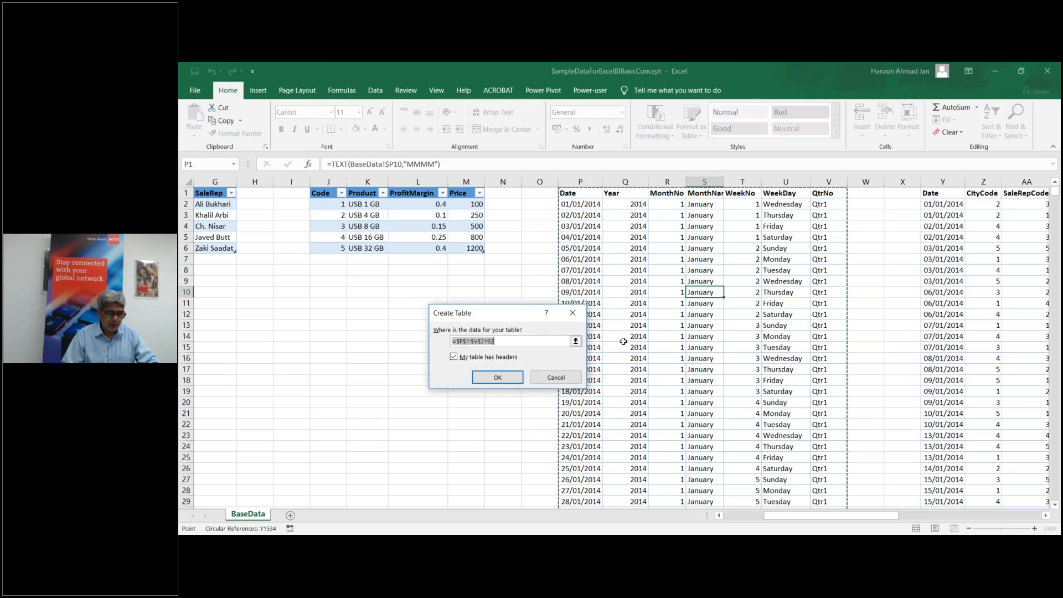
{"action": "left_click", "coordinate": [497, 377]}
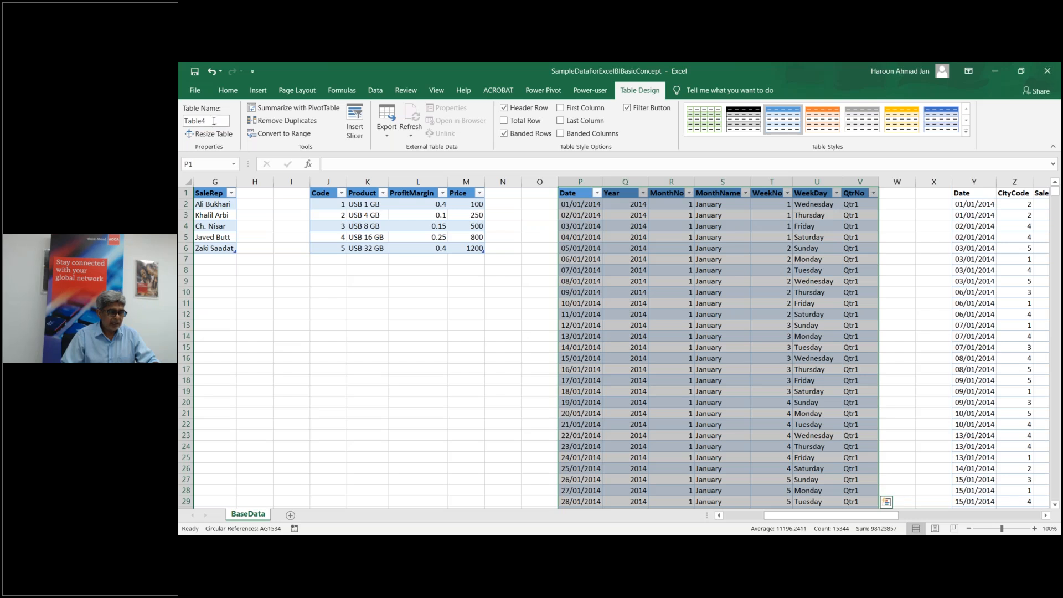
{"action": "left_click", "coordinate": [213, 119]}
{"action": "type", "text": "Date"}
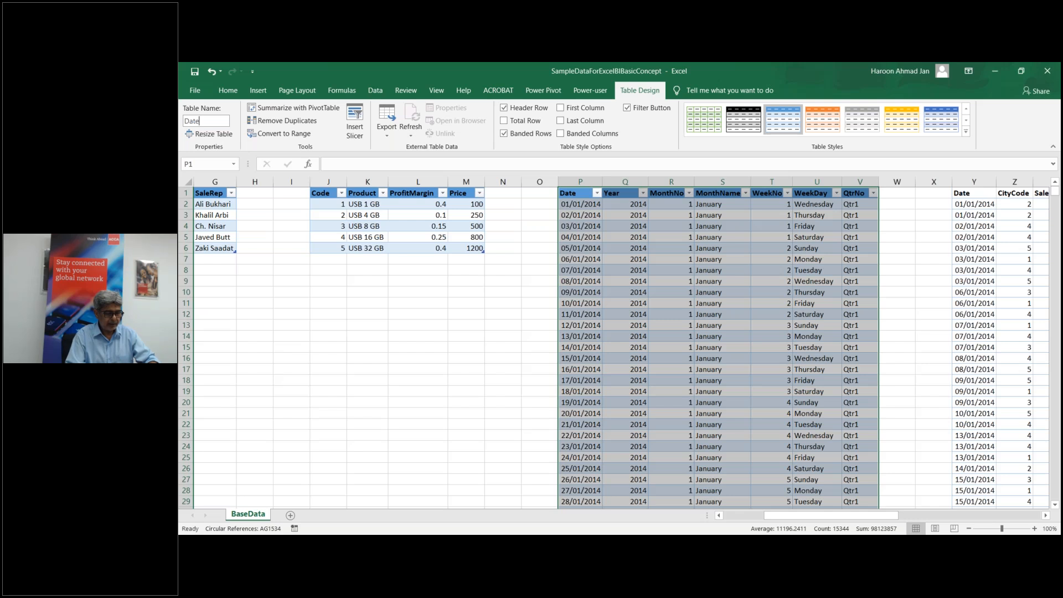
{"action": "type", "text": "Tb"}
{"action": "key", "text": "Return"}
Step: Start creating a table from the sales data in Y1:AC4192
{"action": "left_click_drag", "start_coordinate": [781, 515], "coordinate": [837, 517]}
{"action": "left_click", "coordinate": [685, 247]}
{"action": "key", "text": "ctrl+t"}
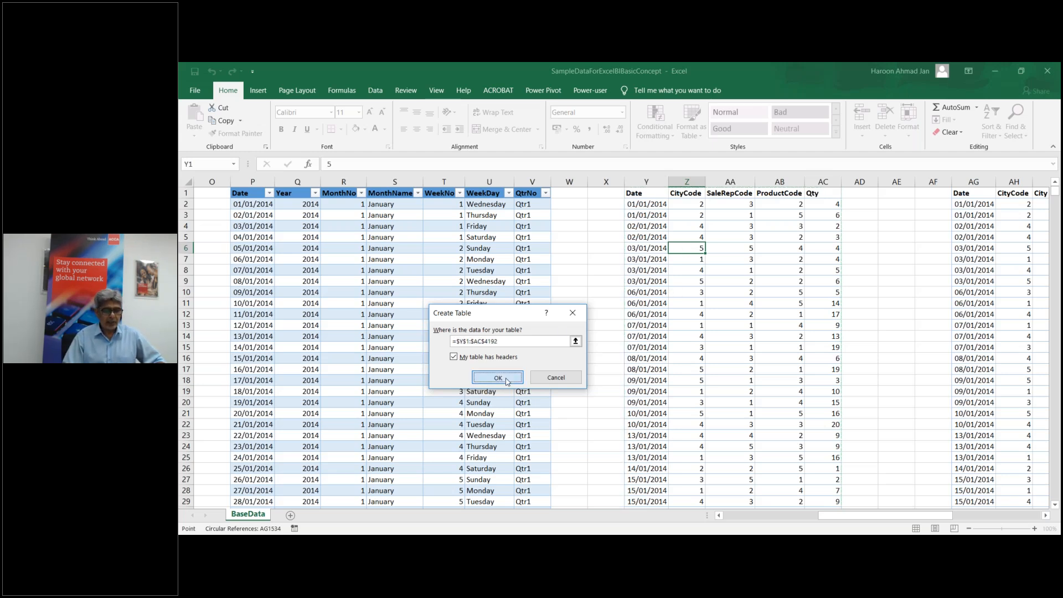
Step: Confirm the Y1:AC4192 table with headers and name it FactTb
{"action": "left_click", "coordinate": [497, 378]}
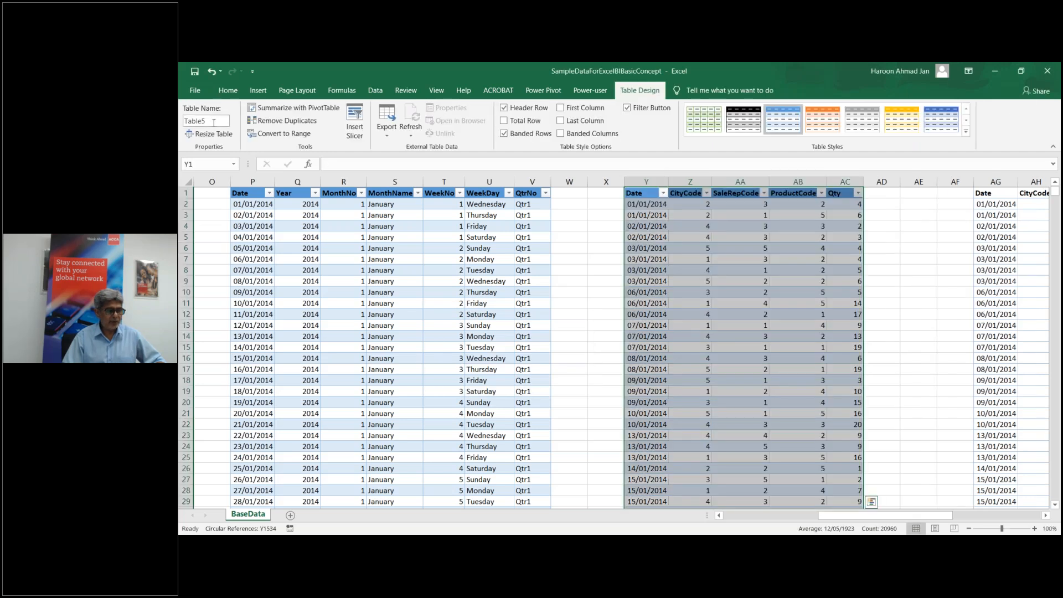
{"action": "left_click", "coordinate": [213, 122]}
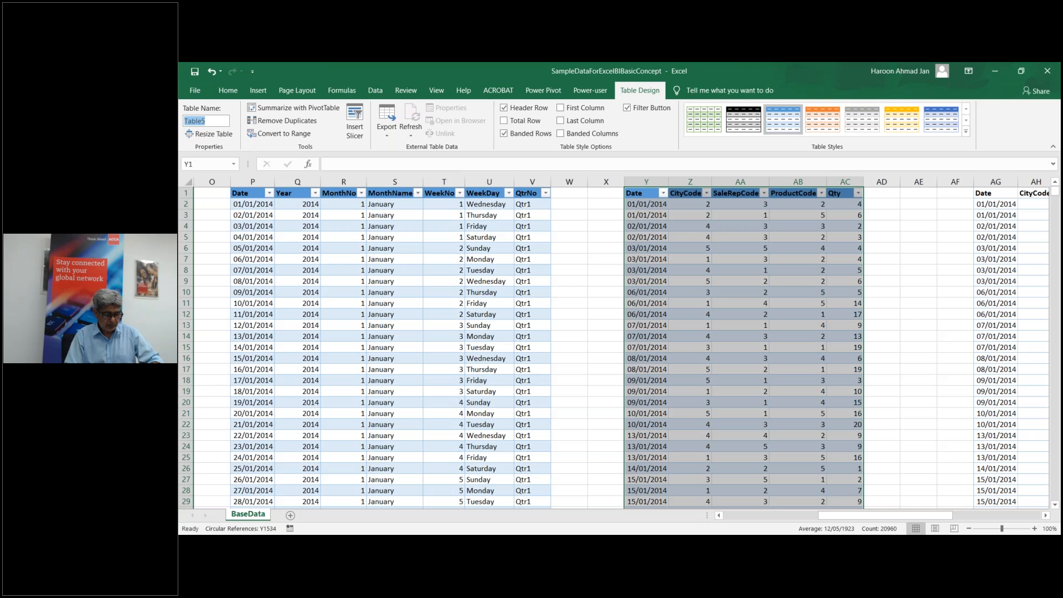
{"action": "type", "text": "FactTb"}
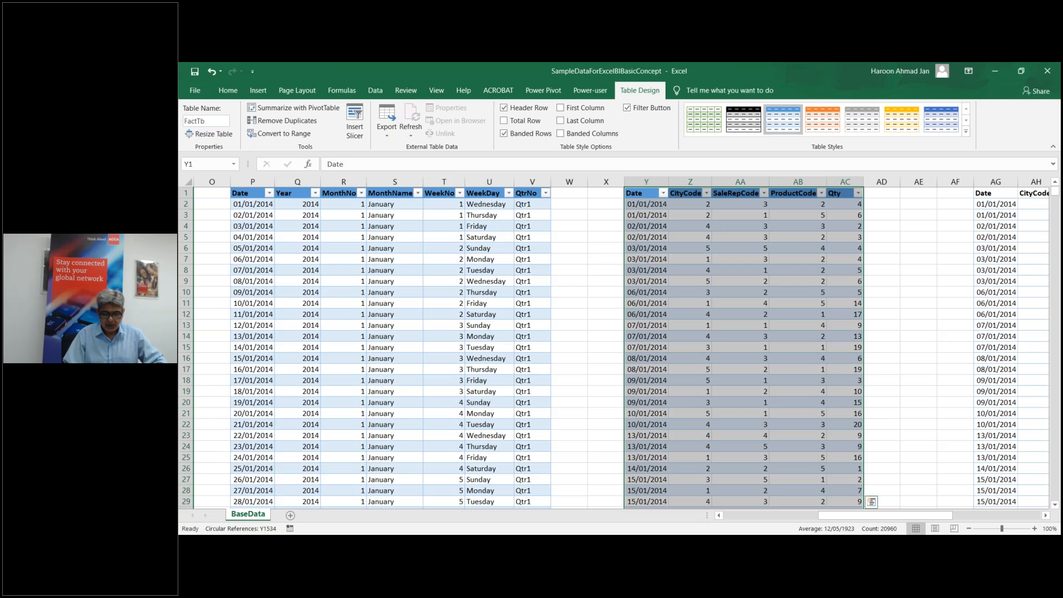
{"action": "left_click", "coordinate": [896, 517]}
{"action": "left_click_drag", "start_coordinate": [898, 521], "coordinate": [947, 514]}
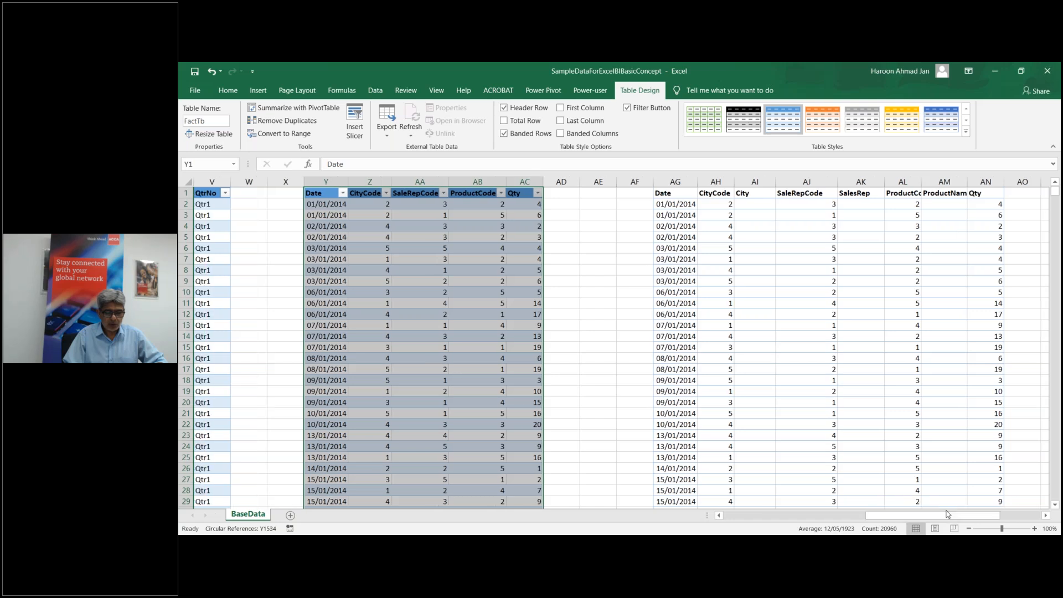
Step: Enter =VLOOKUP(AH2,CityTb,2,0) in AI2 and fill it down the City column
{"action": "left_click", "coordinate": [757, 203]}
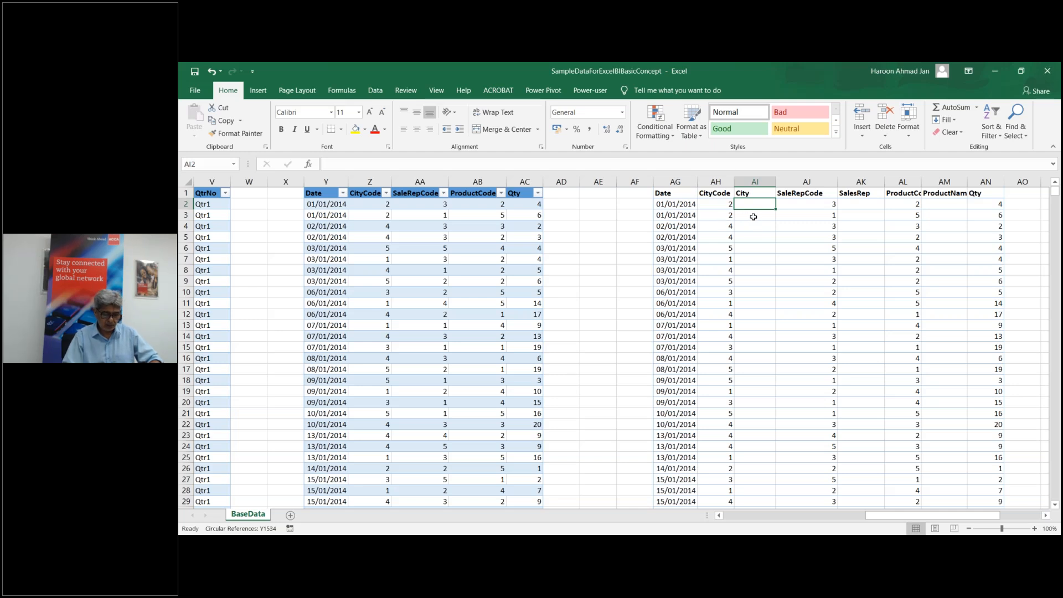
{"action": "type", "text": "=vl"}
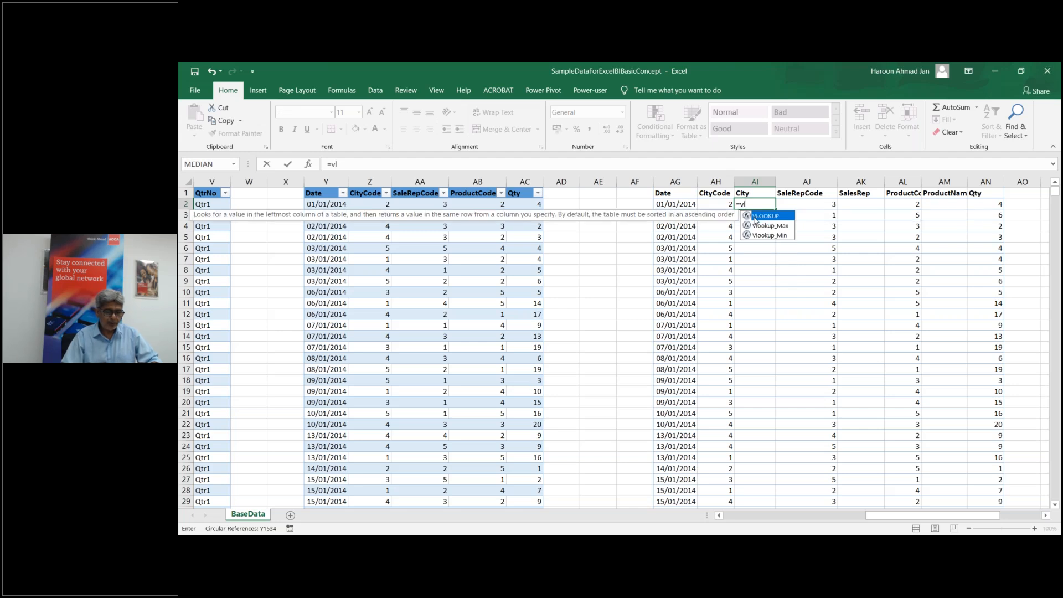
{"action": "double_click", "coordinate": [756, 217]}
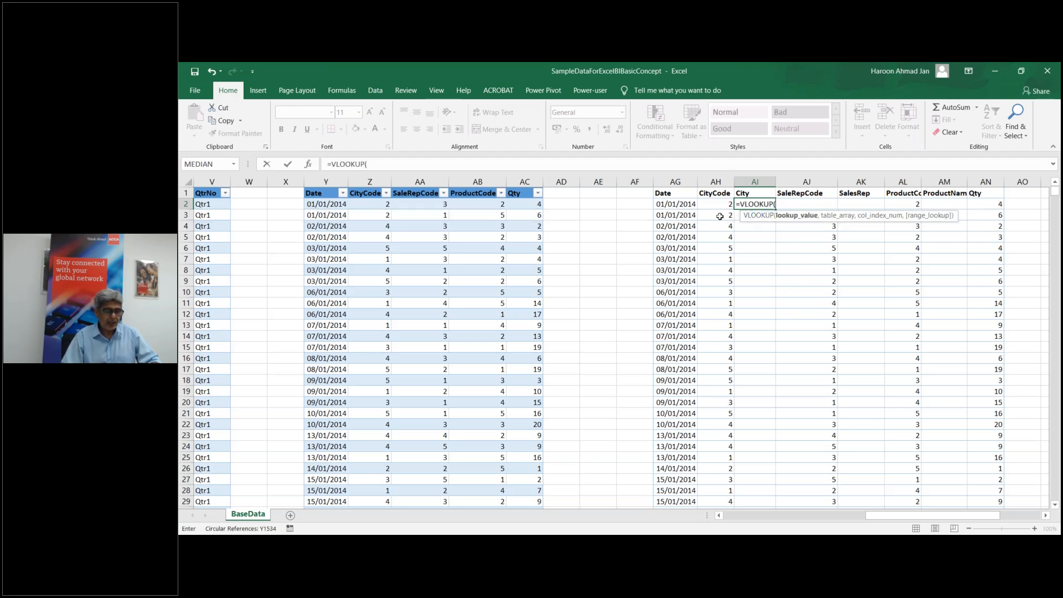
{"action": "left_click", "coordinate": [713, 204]}
{"action": "type", "text": ",,"}
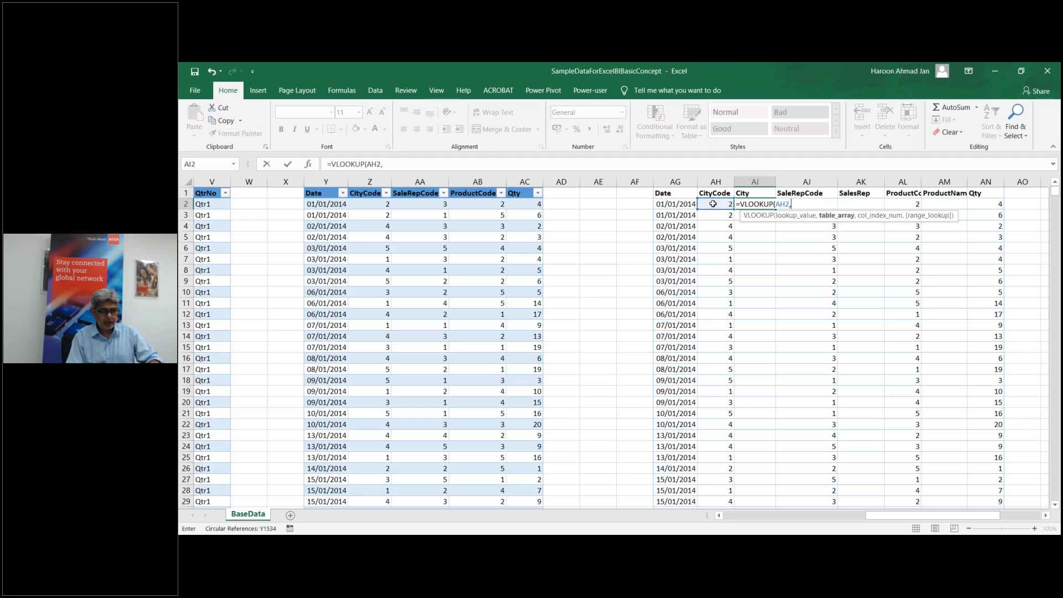
{"action": "type", "text": "cit"}
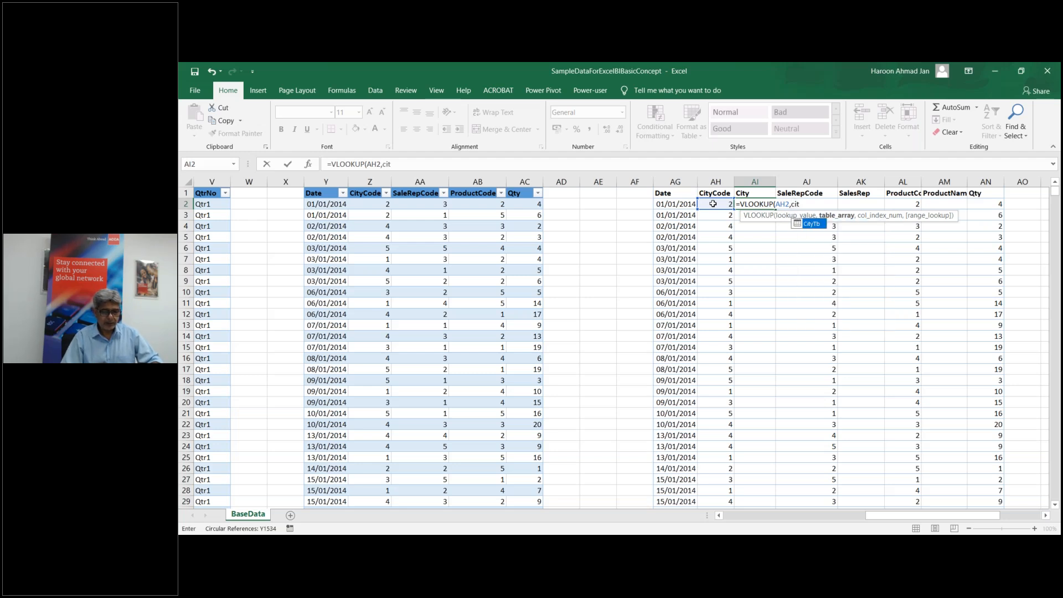
{"action": "double_click", "coordinate": [818, 224]}
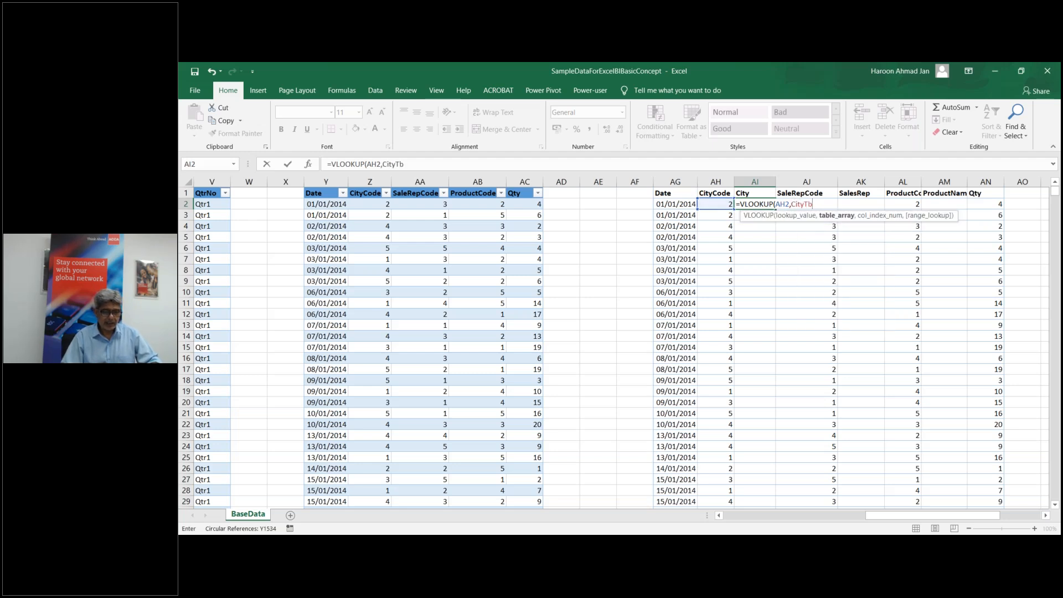
{"action": "type", "text": ",2,0"}
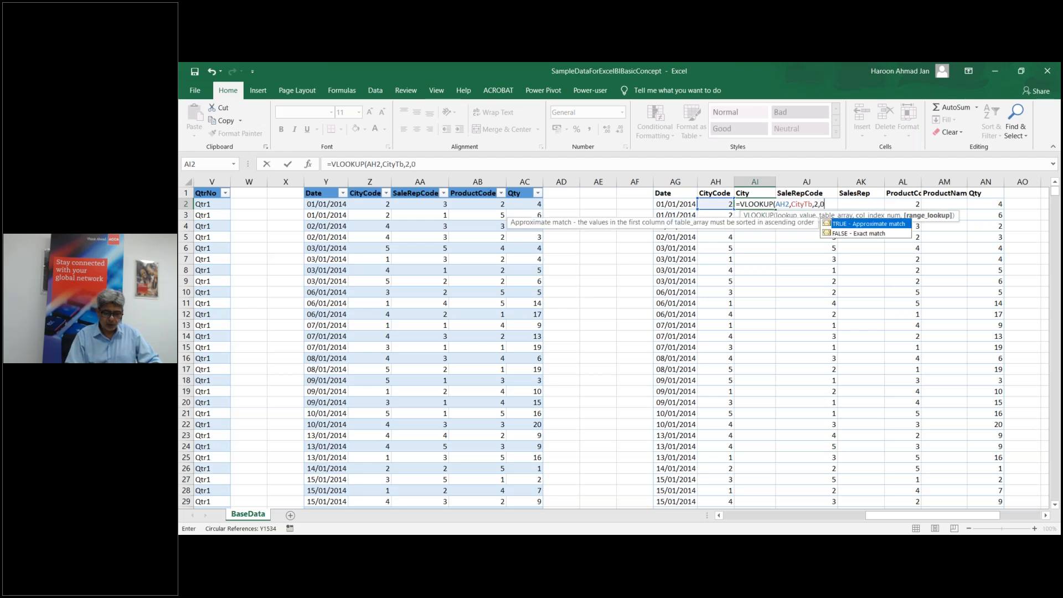
{"action": "type", "text": ")"}
{"action": "key", "text": "Return"}
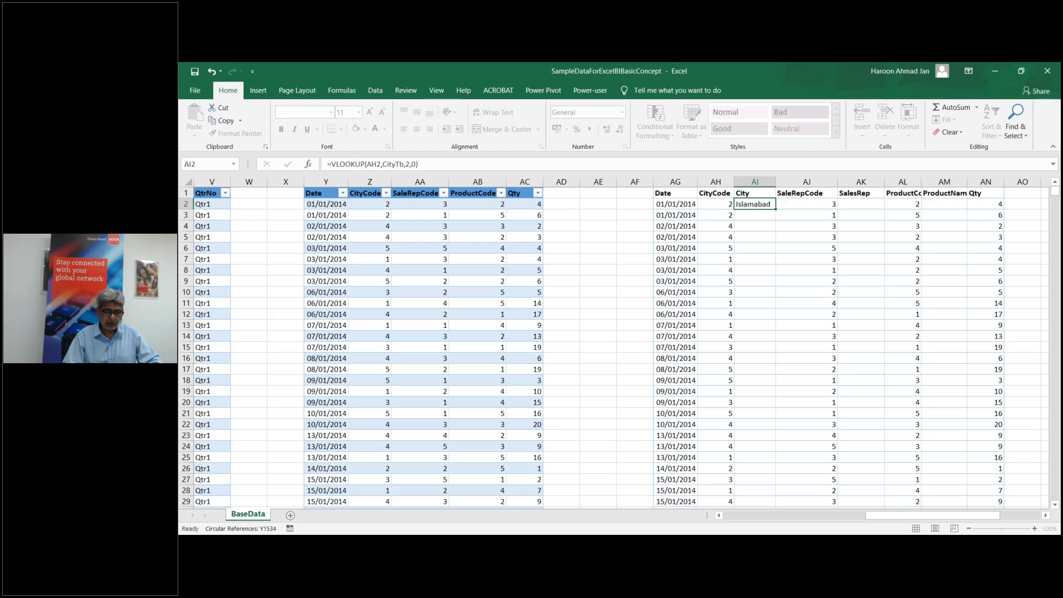
{"action": "left_click", "coordinate": [765, 203]}
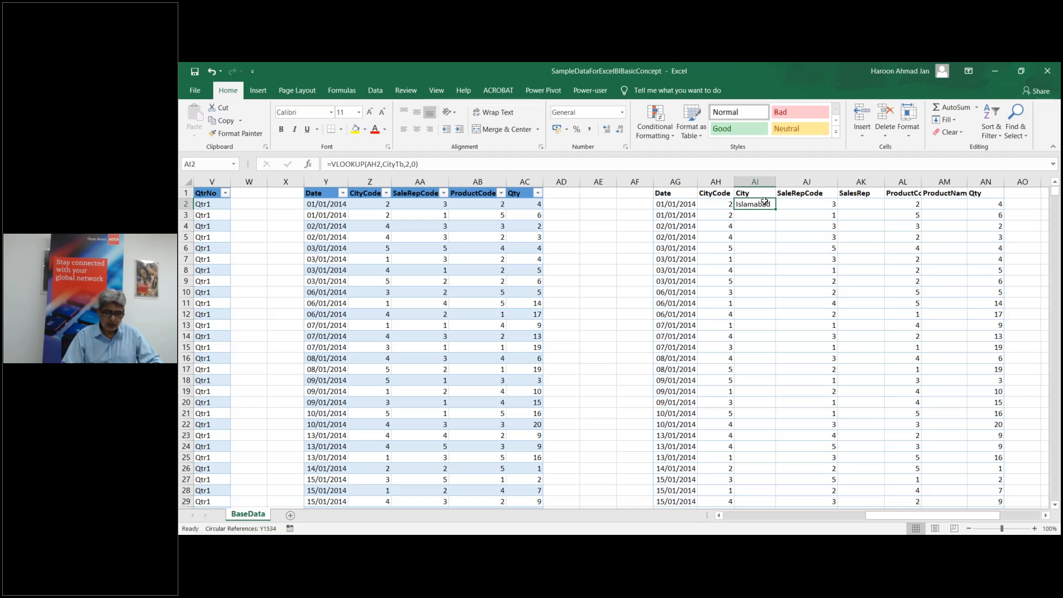
{"action": "double_click", "coordinate": [778, 209]}
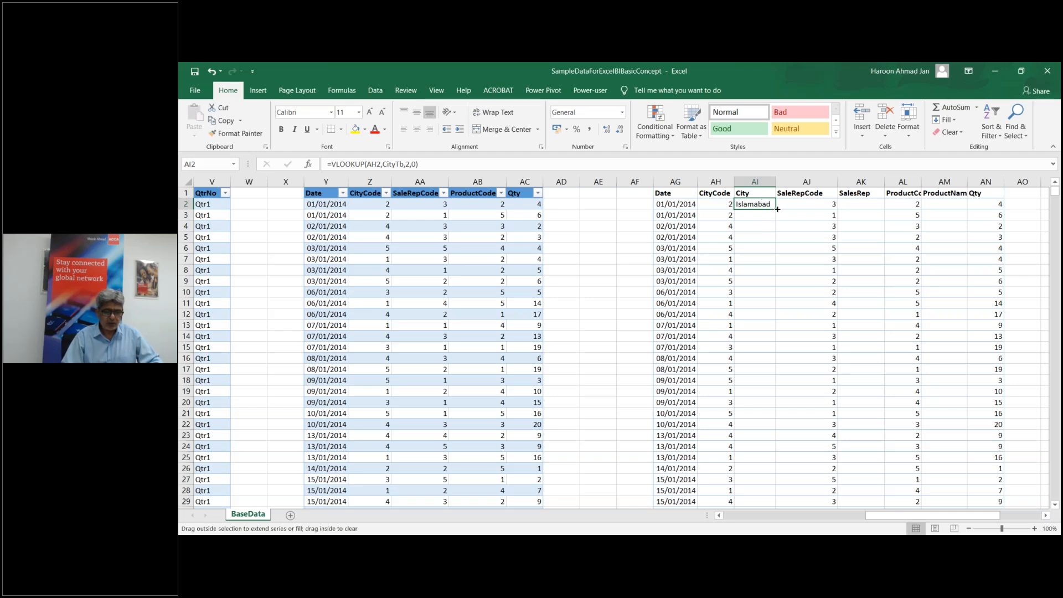
Step: Begin the SalesRep formula =VLOOKUP(AJ2, in AK2, heading toward SaleRepTb
{"action": "left_click", "coordinate": [863, 205]}
{"action": "type", "text": "=vl"}
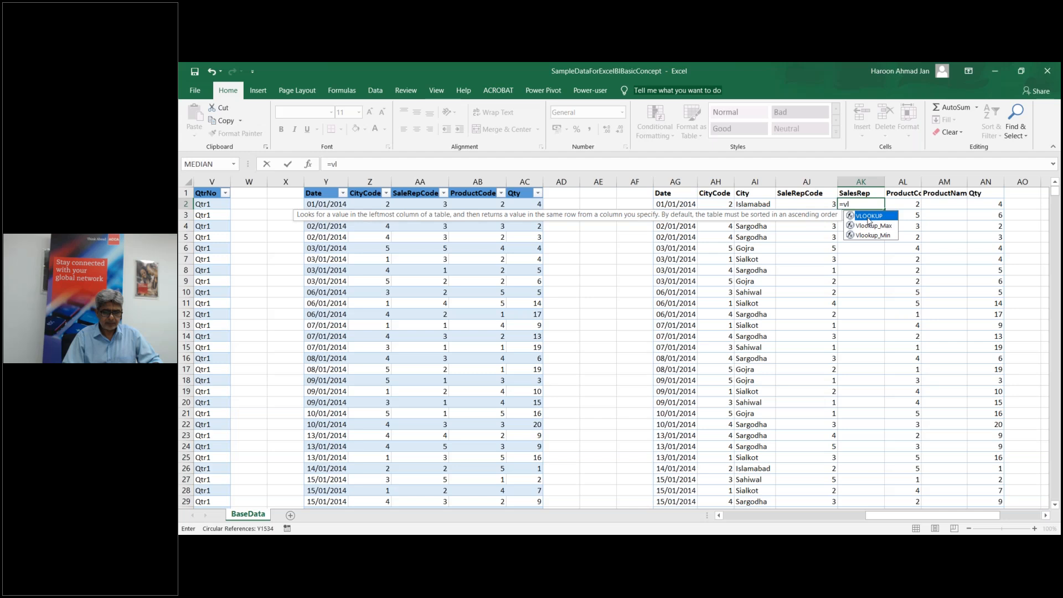
{"action": "double_click", "coordinate": [868, 217]}
{"action": "left_click", "coordinate": [800, 203]}
{"action": "type", "text": ","}
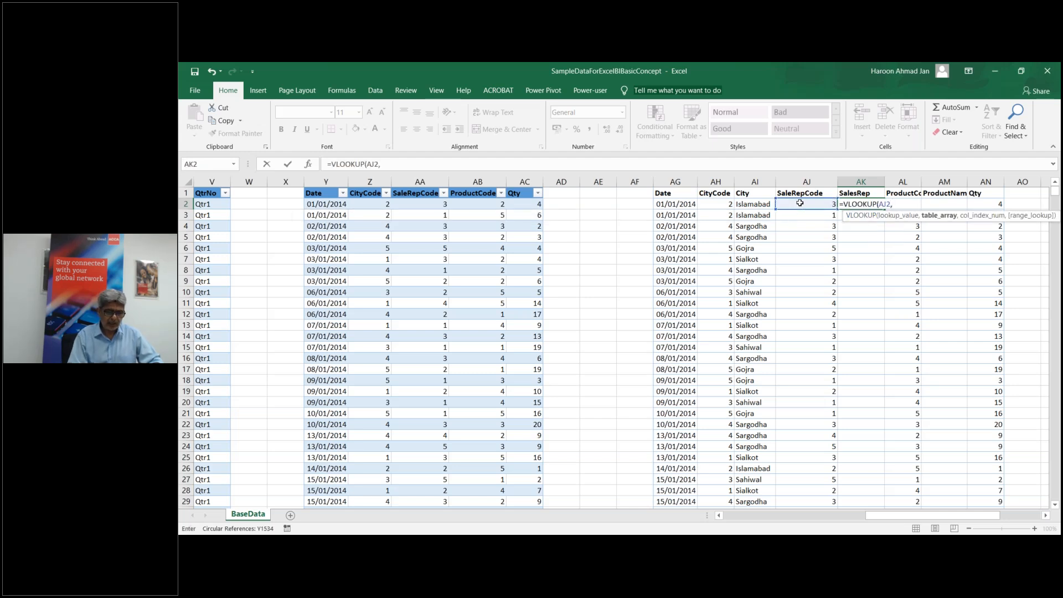
{"action": "type", "text": "sale"}
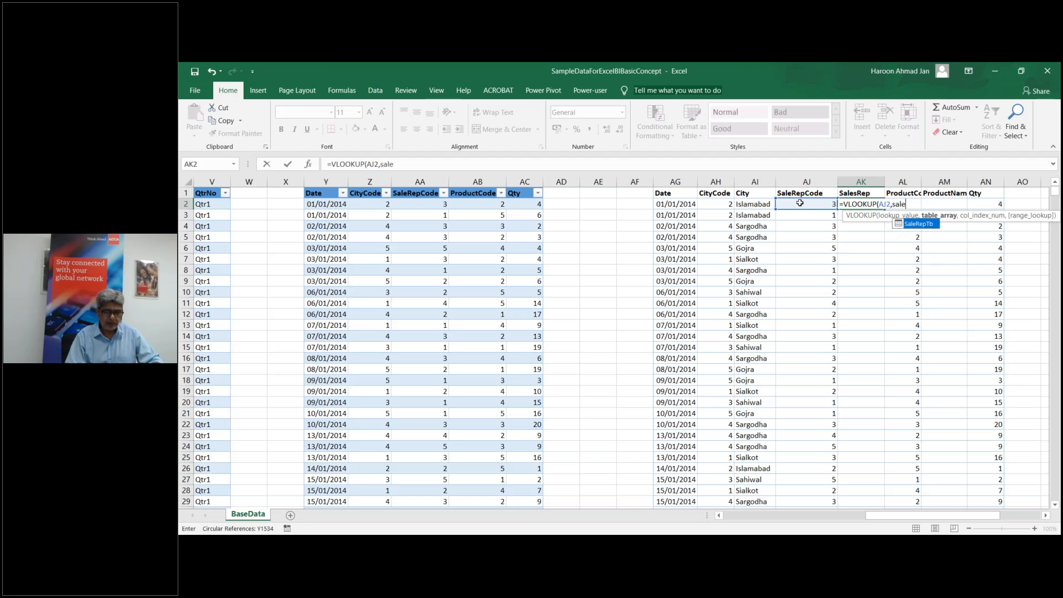
Step: Finish AK2 as =VLOOKUP(AJ2,SaleRepTb,2,0) and fill it down the SalesRep column
{"action": "double_click", "coordinate": [930, 224]}
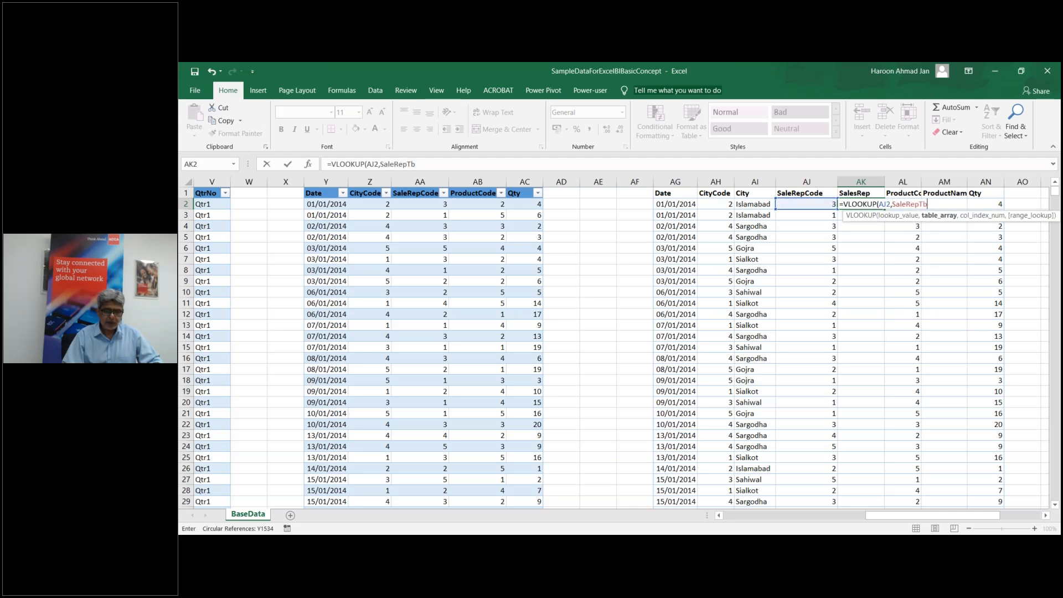
{"action": "type", "text": ",2"}
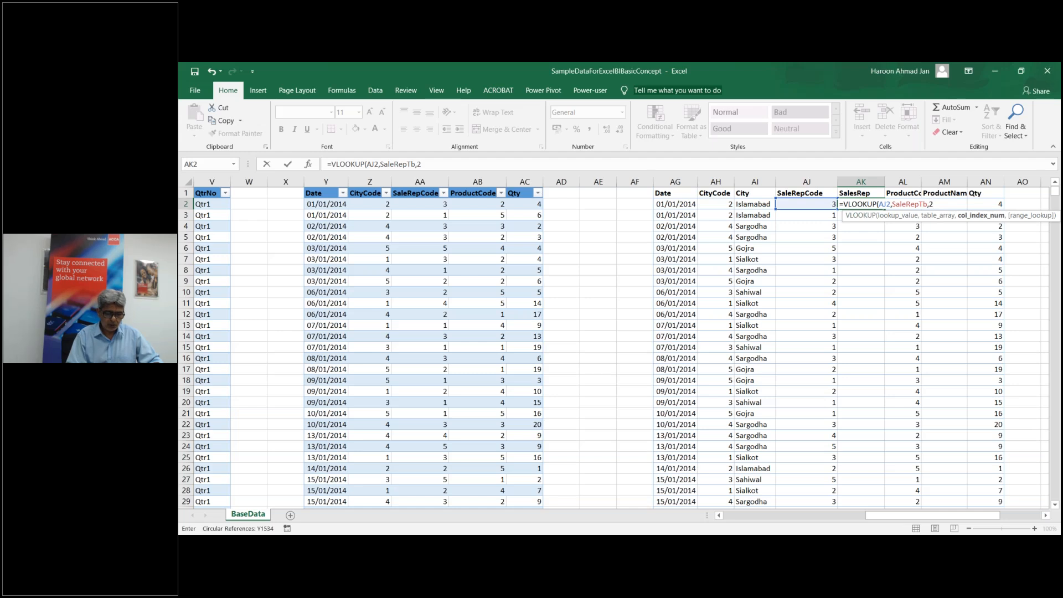
{"action": "type", "text": ",0)"}
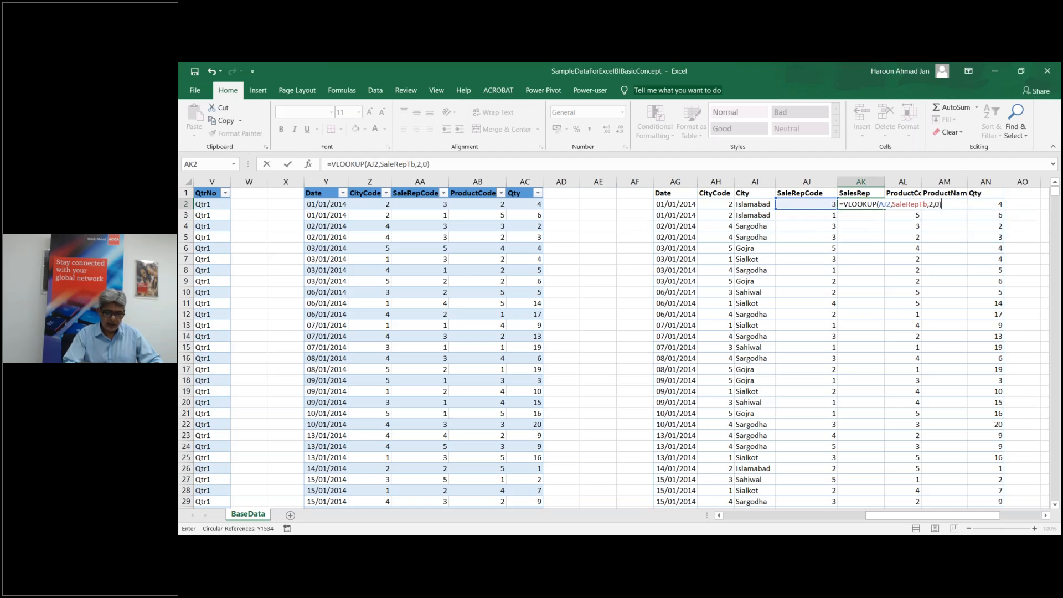
{"action": "key", "text": "Return"}
{"action": "left_click", "coordinate": [864, 202]}
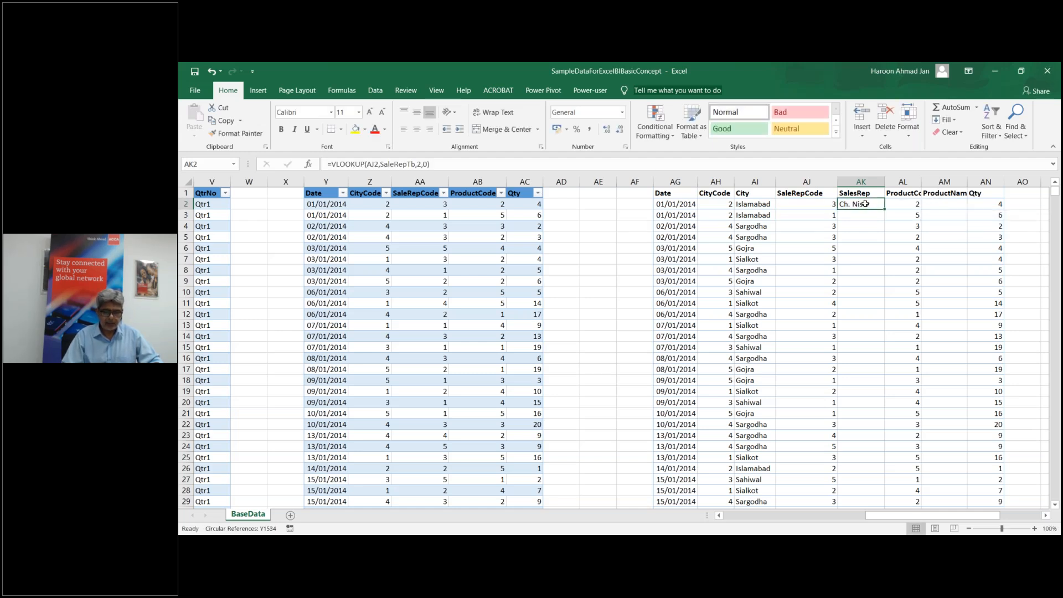
{"action": "double_click", "coordinate": [883, 208]}
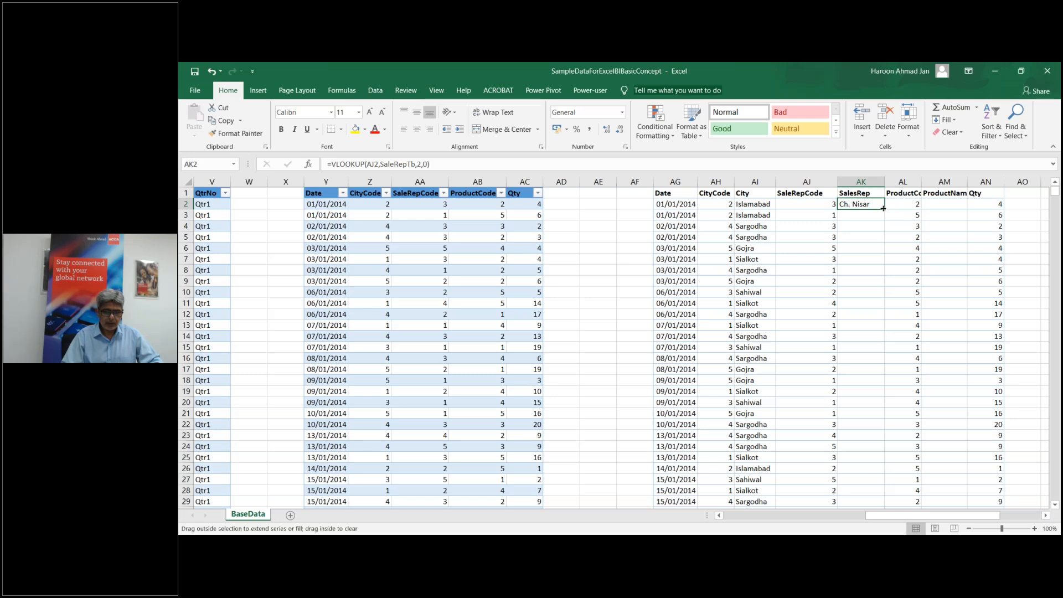
Step: Enter =VLOOKUP(AL2,ProductTb,2,0) in AM2 and fill it down the ProductName column
{"action": "left_click", "coordinate": [953, 202]}
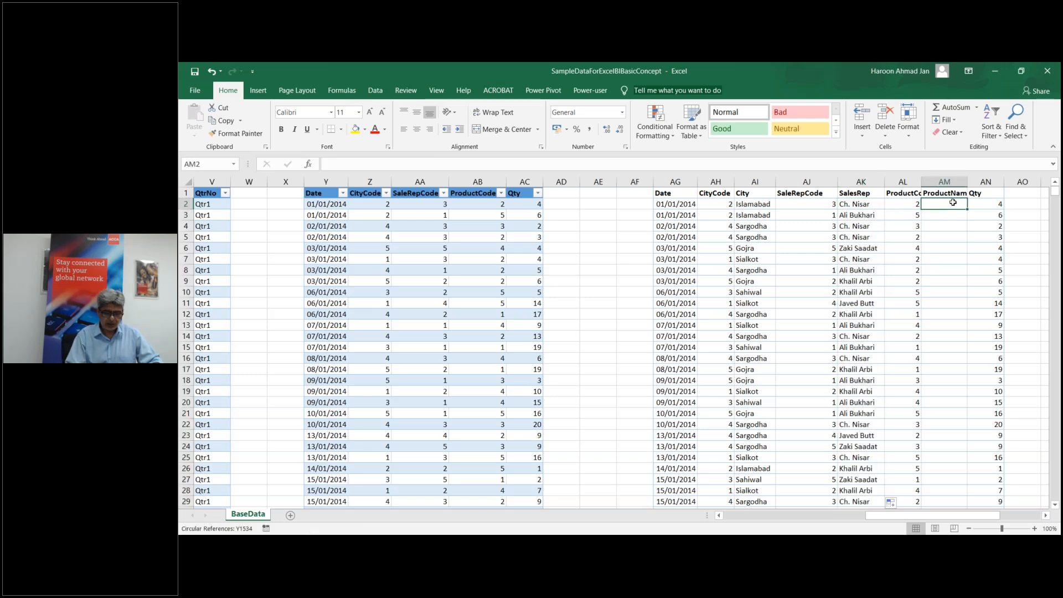
{"action": "type", "text": "="}
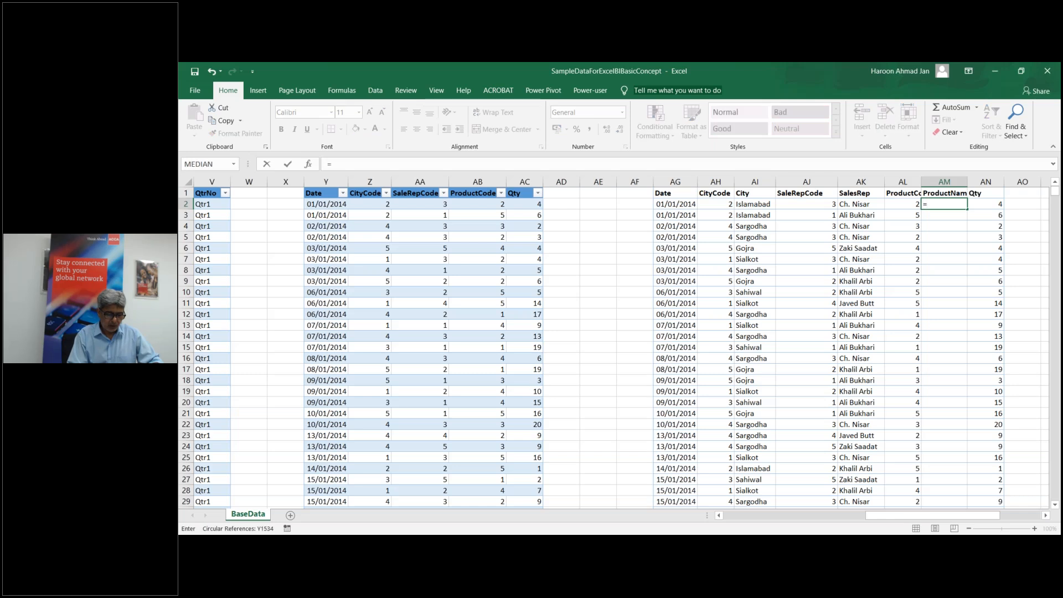
{"action": "type", "text": "vlo"}
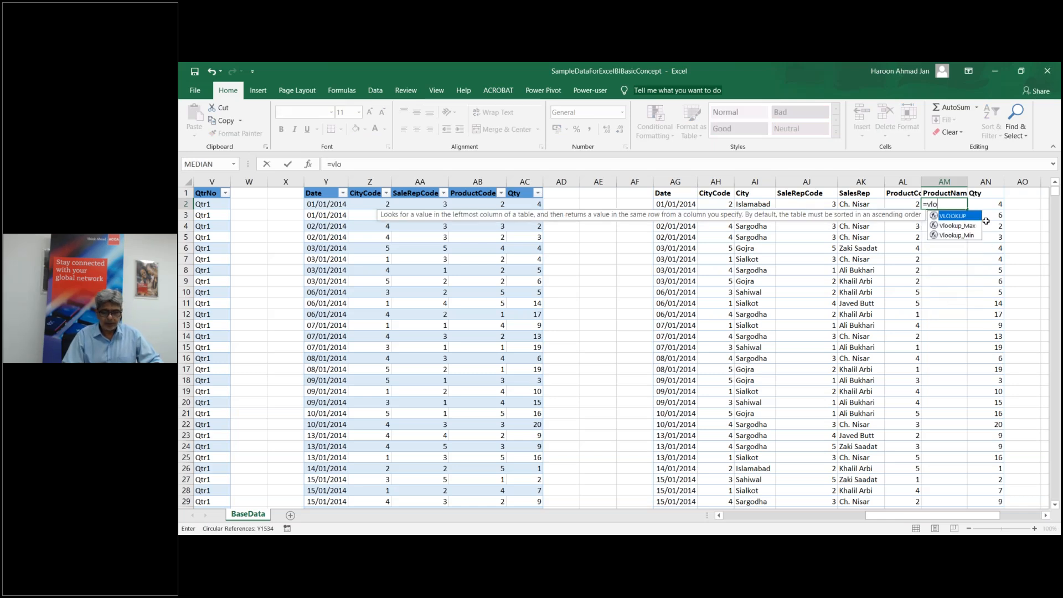
{"action": "double_click", "coordinate": [952, 216]}
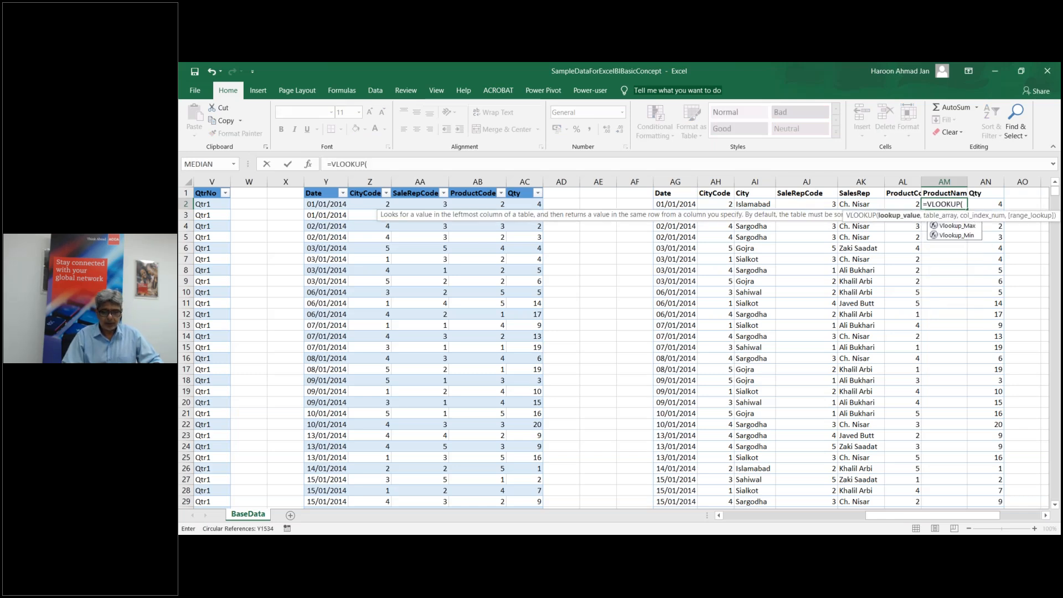
{"action": "left_click", "coordinate": [902, 203]}
{"action": "type", "text": ","}
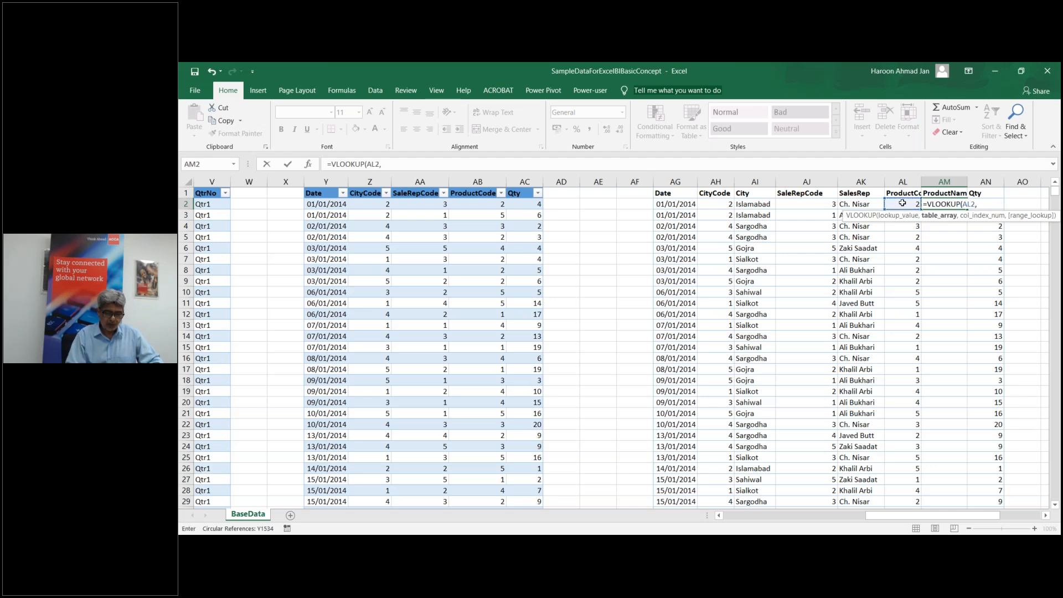
{"action": "type", "text": "pro"}
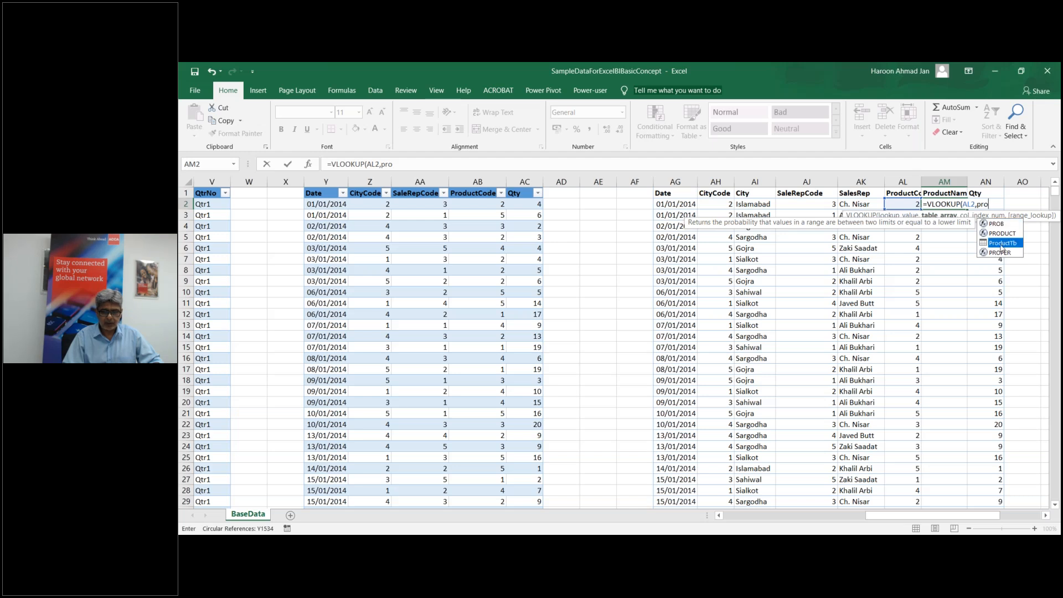
{"action": "double_click", "coordinate": [1000, 242]}
{"action": "type", "text": ","}
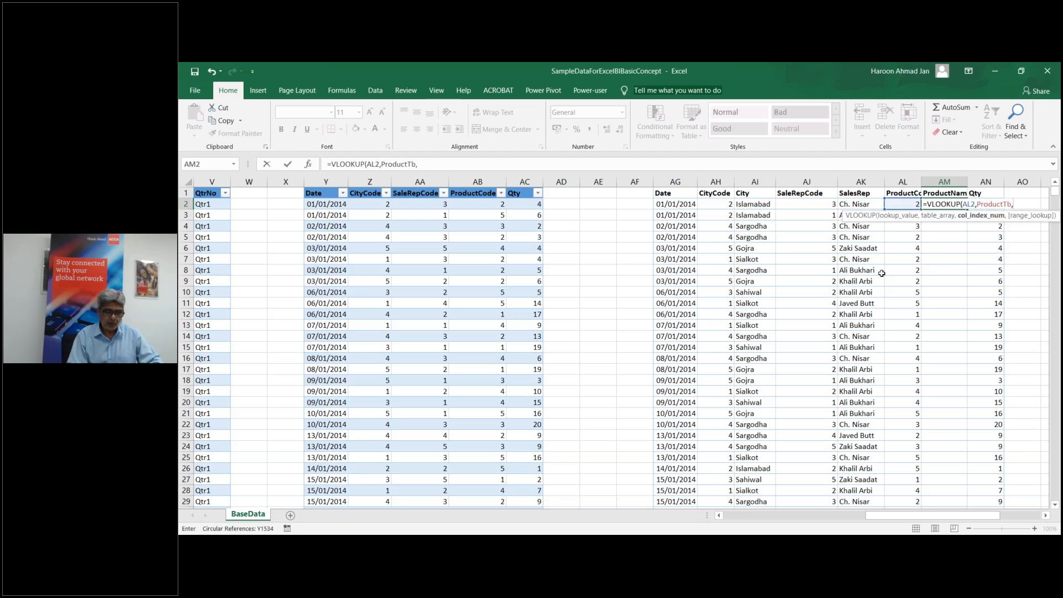
{"action": "type", "text": "2,0"}
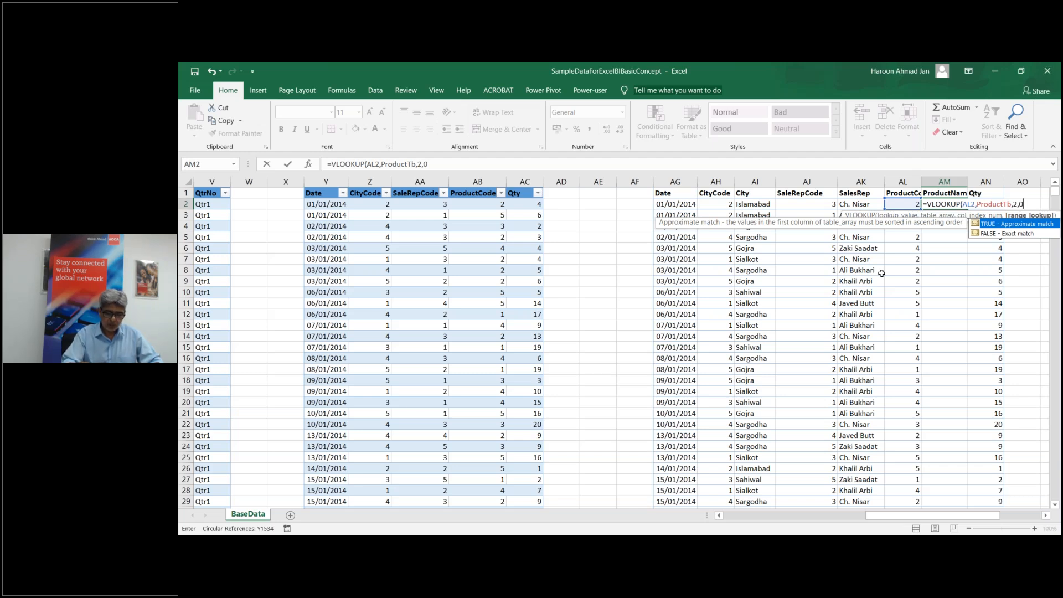
{"action": "type", "text": ")"}
{"action": "key", "text": "ctrl+Return"}
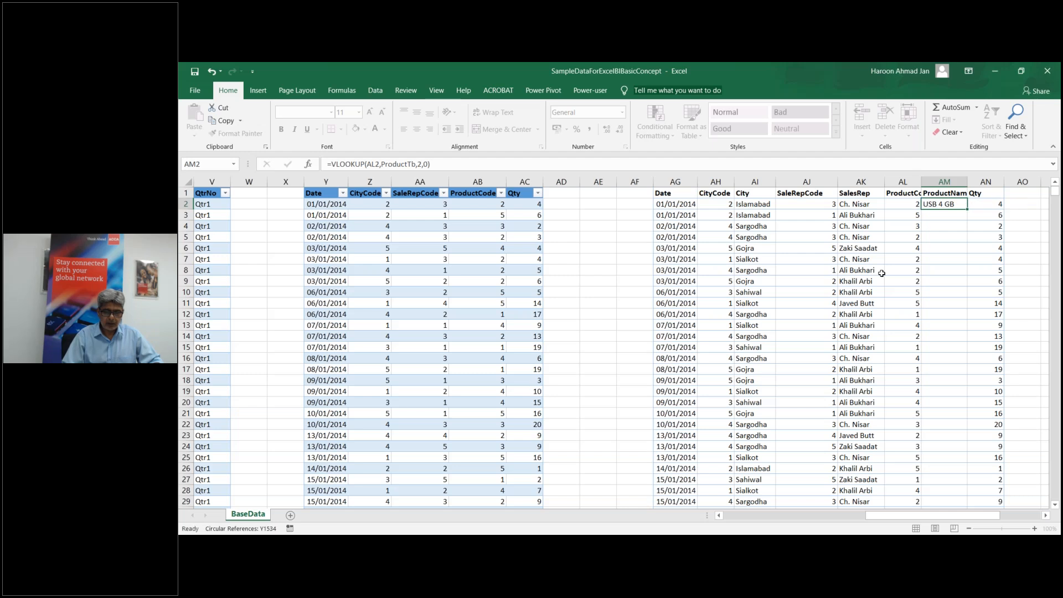
{"action": "double_click", "coordinate": [969, 210]}
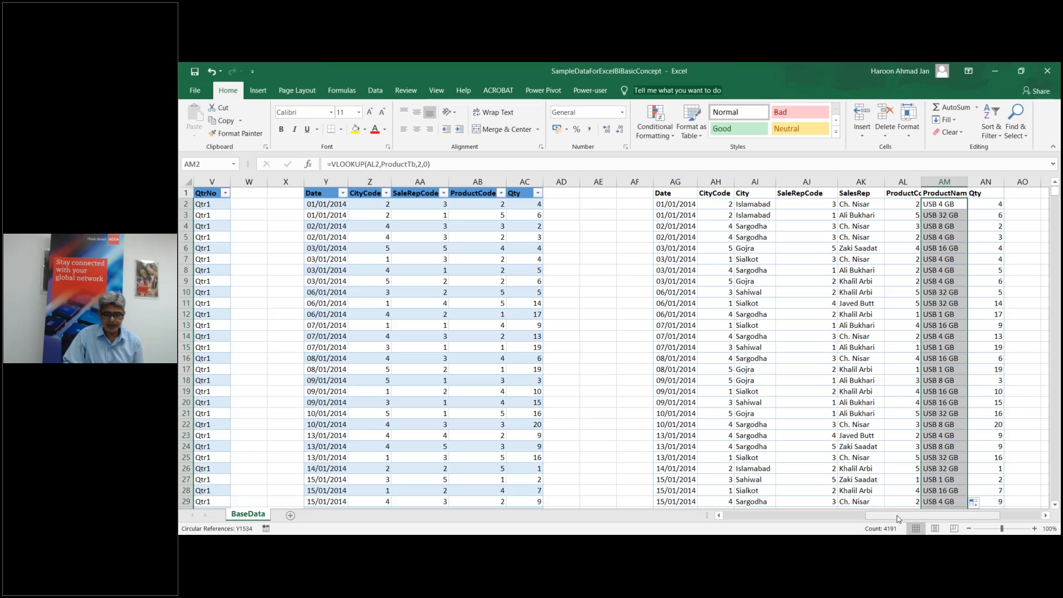
Step: Scroll right to show reference output columns AQ–AU beside the filled lookup columns
{"action": "left_click_drag", "start_coordinate": [898, 519], "coordinate": [997, 518]}
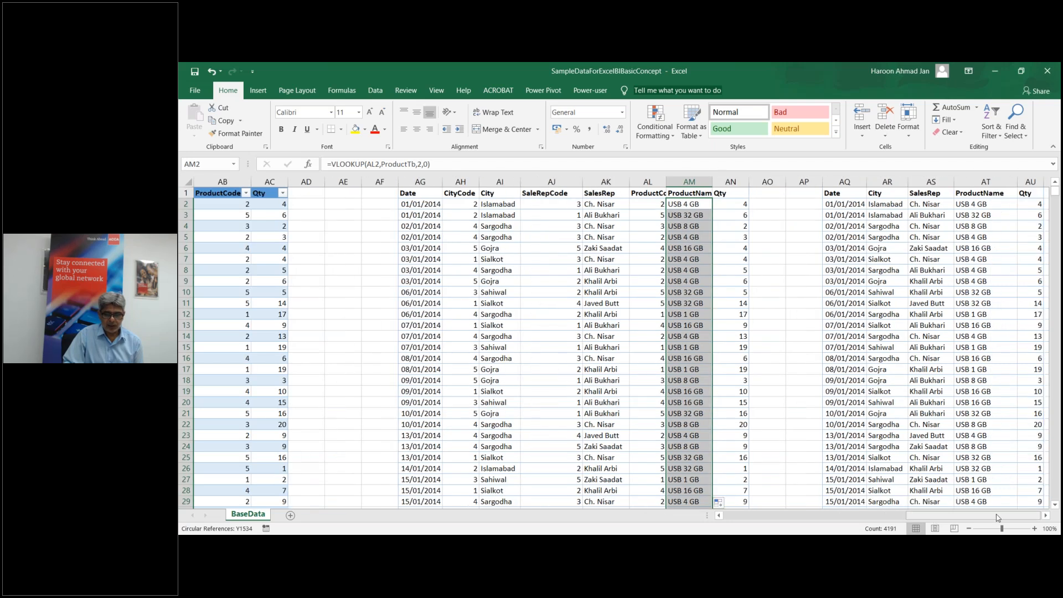
{"action": "left_click", "coordinate": [1045, 516]}
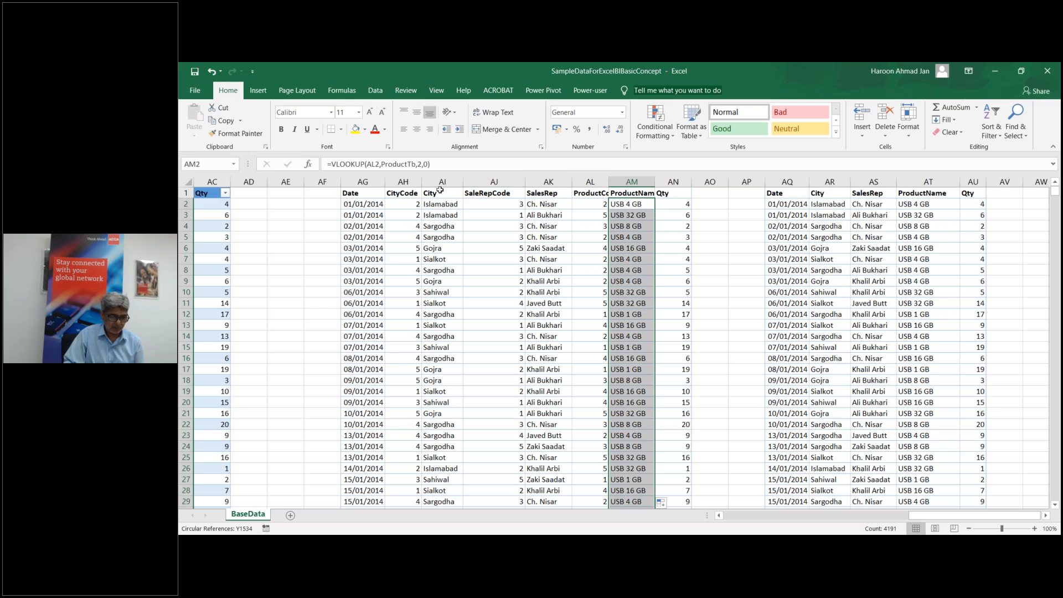
Step: Select the CityCode, SaleRepCode and ProductCode columns, then deselect and scroll back to column A
{"action": "left_click", "coordinate": [403, 181]}
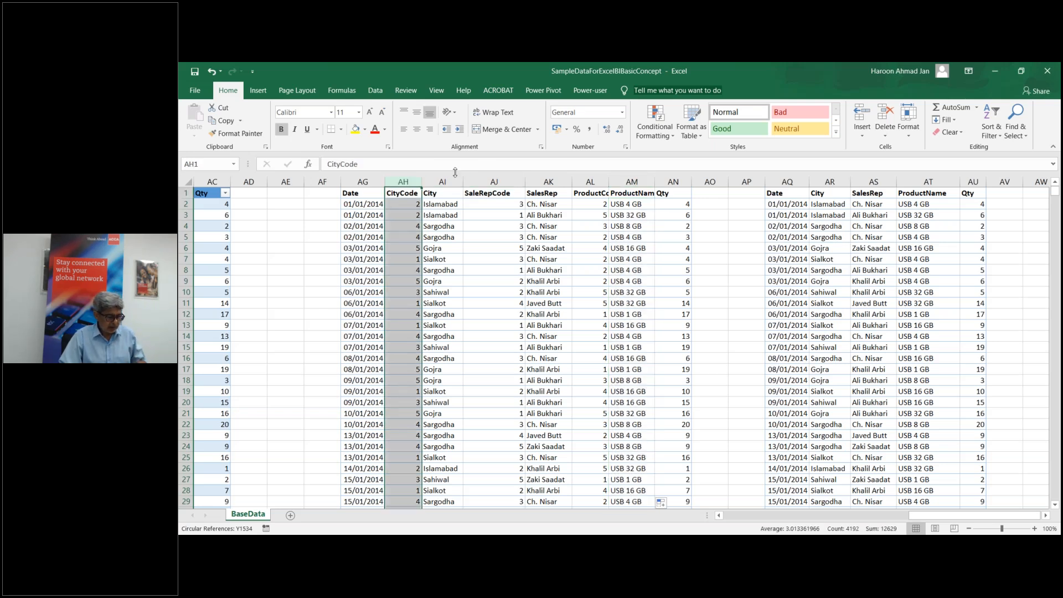
{"action": "left_click", "coordinate": [504, 180], "text": "ctrl"}
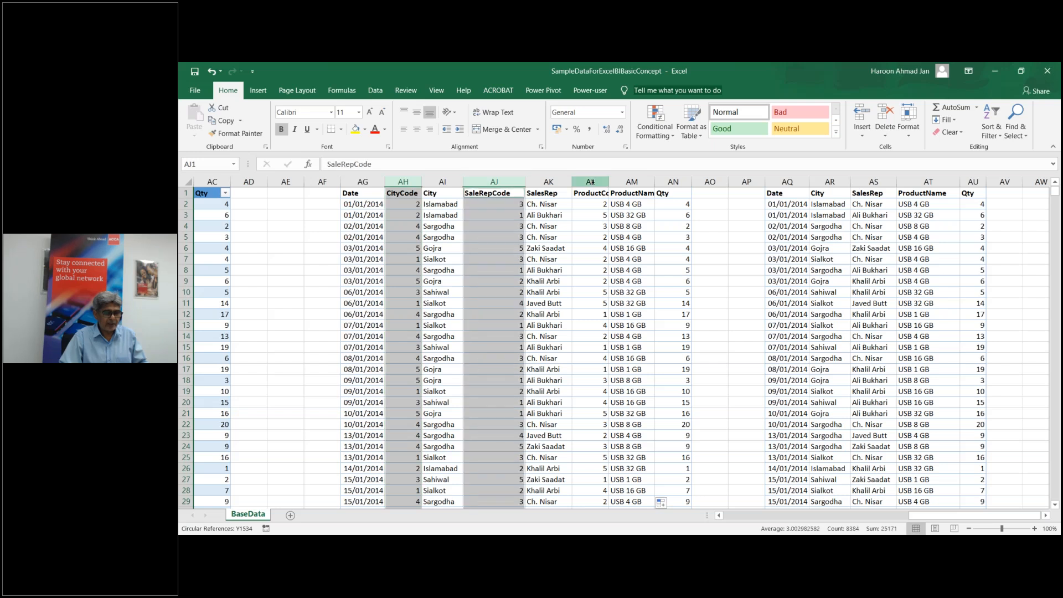
{"action": "left_click", "coordinate": [591, 182], "text": "ctrl"}
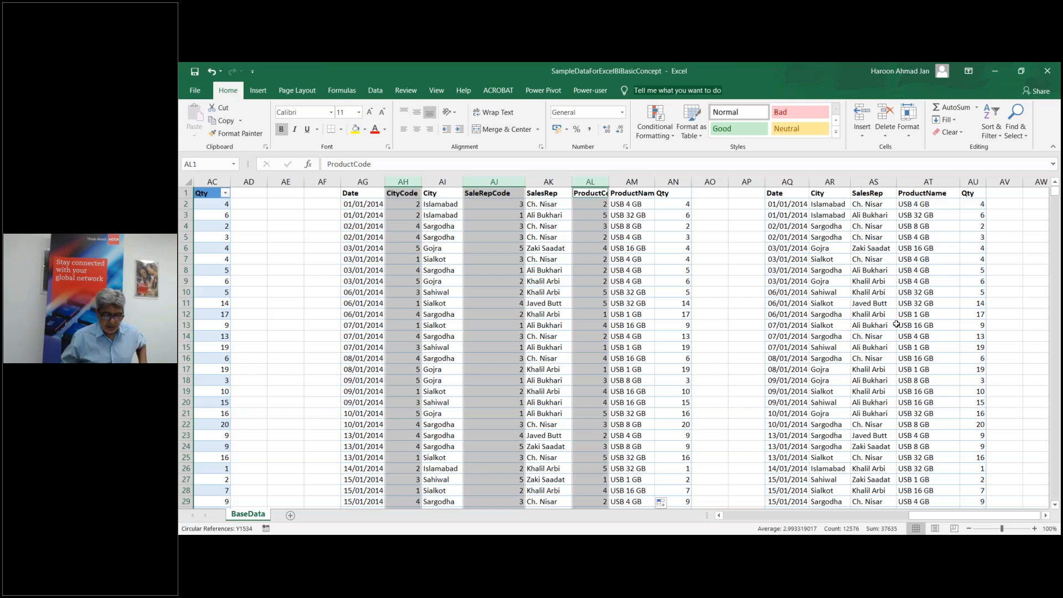
{"action": "left_click", "coordinate": [818, 401]}
{"action": "left_click_drag", "start_coordinate": [975, 516], "coordinate": [780, 512]}
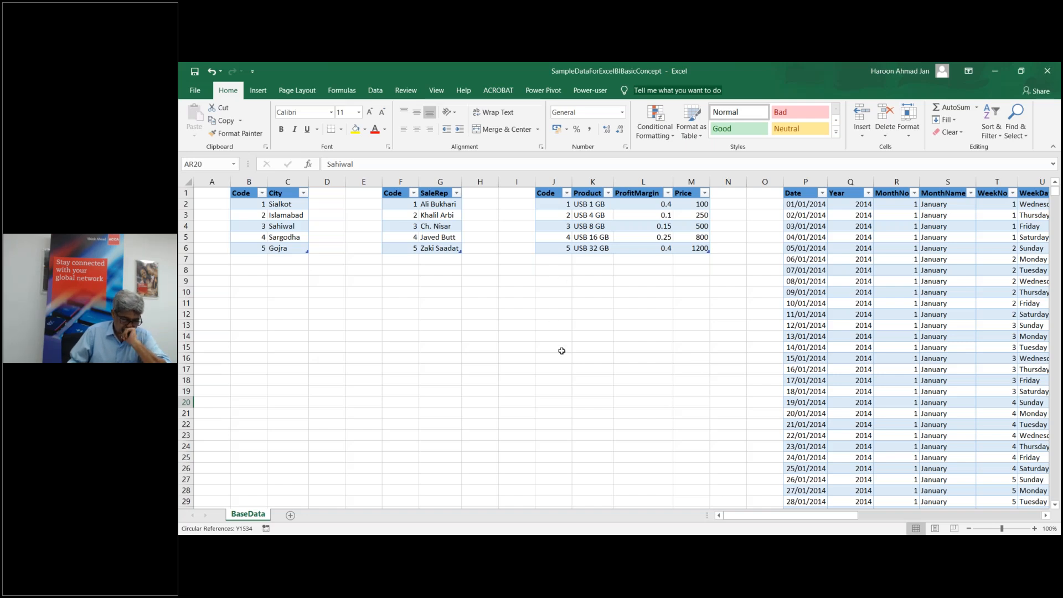
{"action": "left_click_drag", "start_coordinate": [752, 519], "coordinate": [908, 521]}
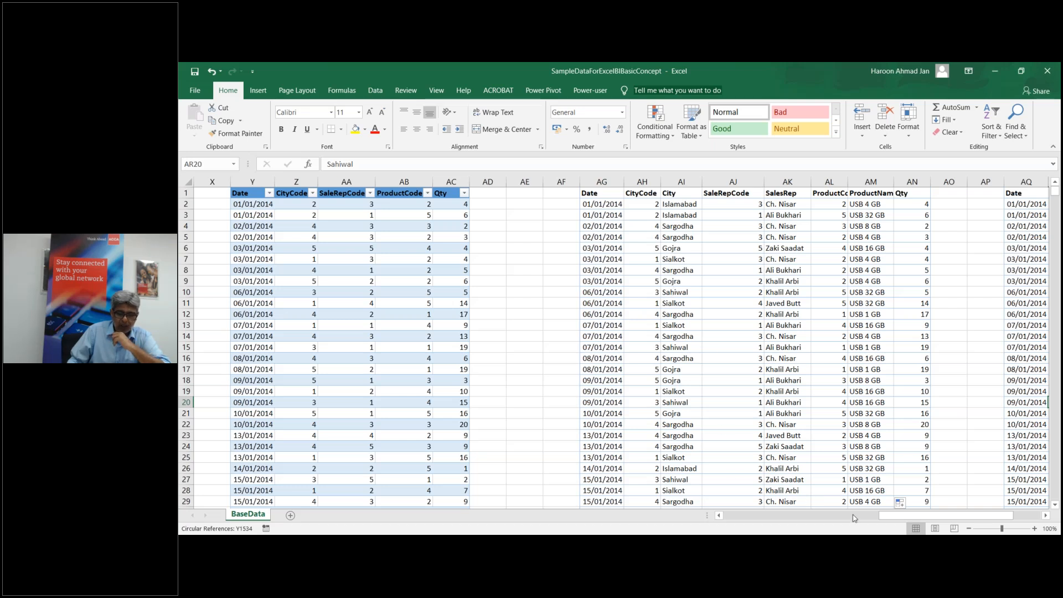
{"action": "left_click_drag", "start_coordinate": [892, 522], "coordinate": [925, 522]}
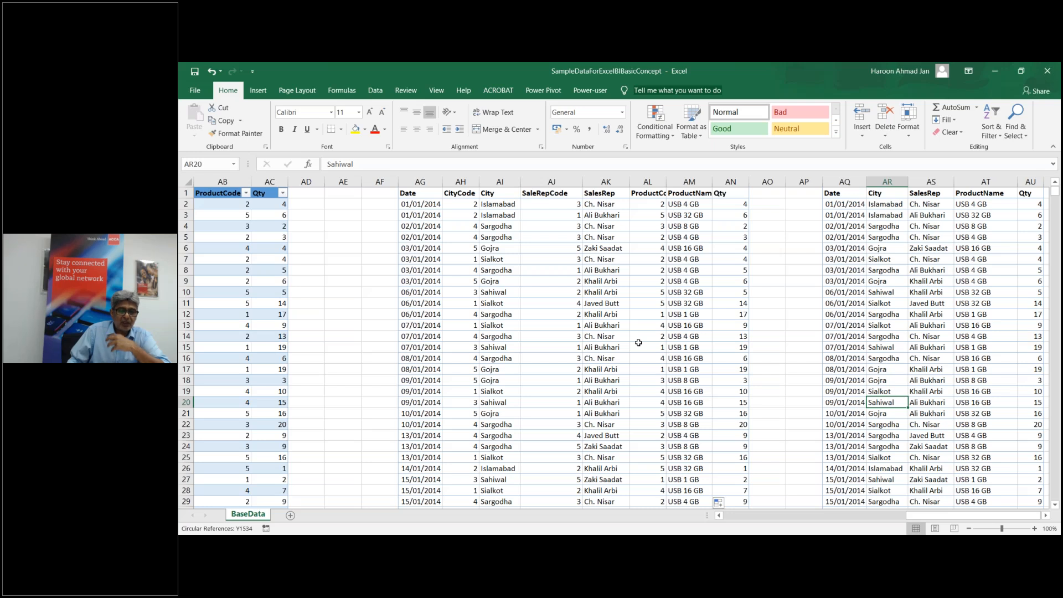
{"action": "left_click_drag", "start_coordinate": [974, 521], "coordinate": [974, 521]}
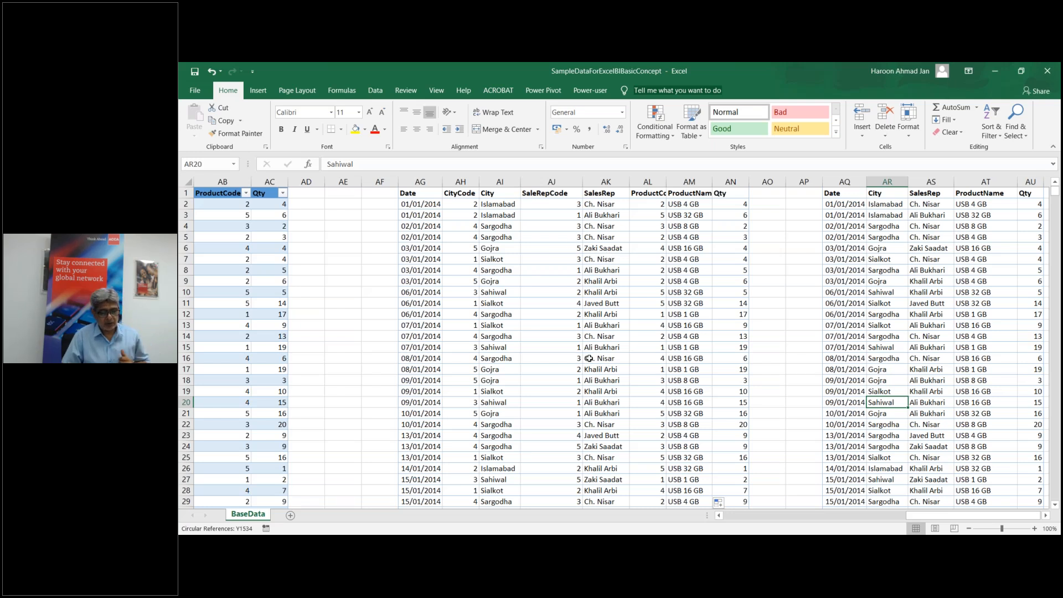
{"action": "left_click_drag", "start_coordinate": [940, 514], "coordinate": [731, 520]}
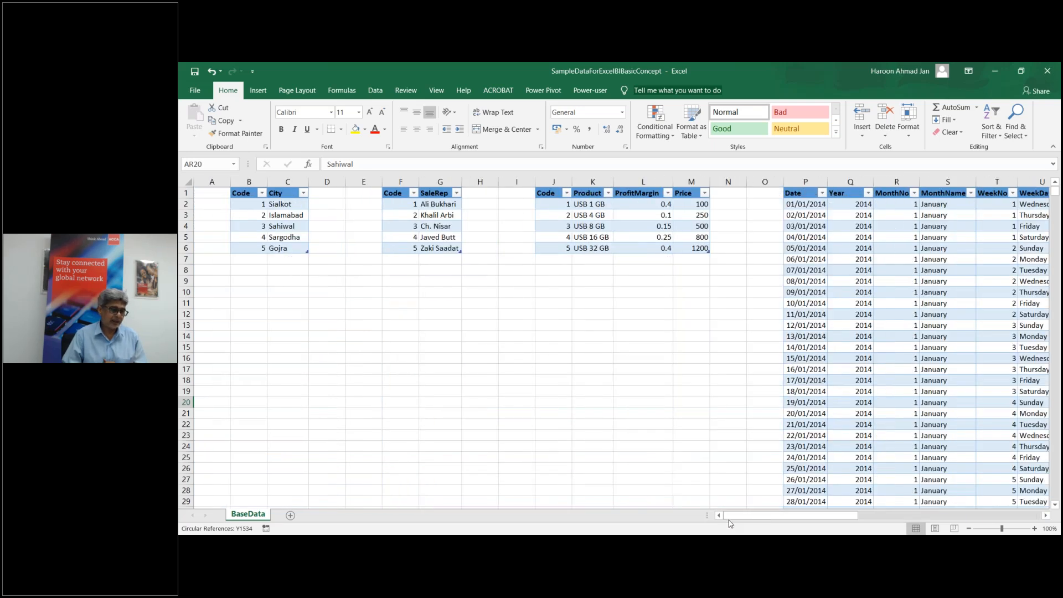
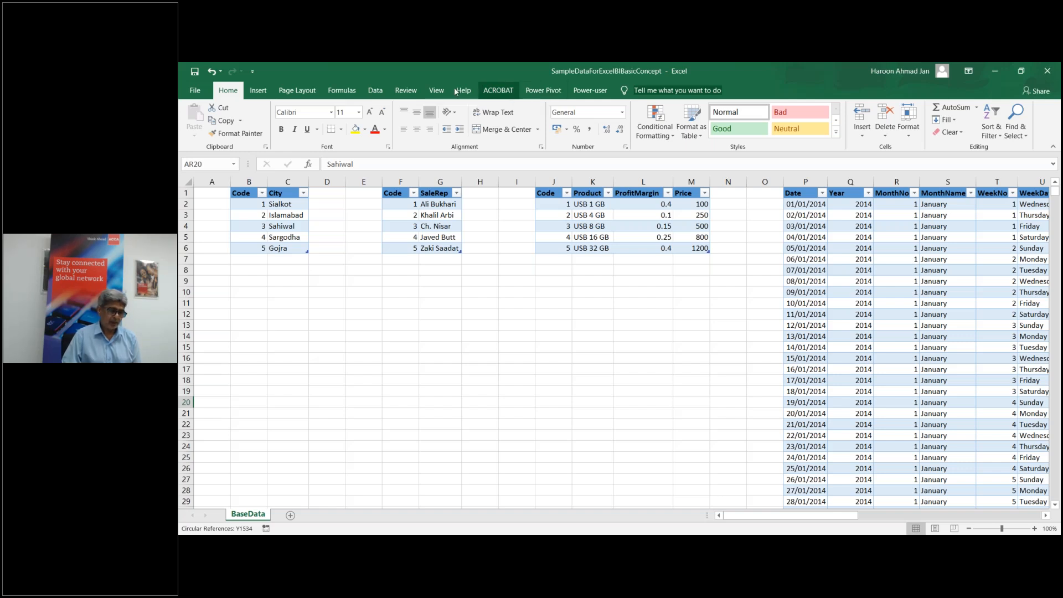
Step: Start a From Workbook query on SampleDataForExcelBIBasicConcept, then close the Navigator without importing
{"action": "left_click", "coordinate": [375, 92]}
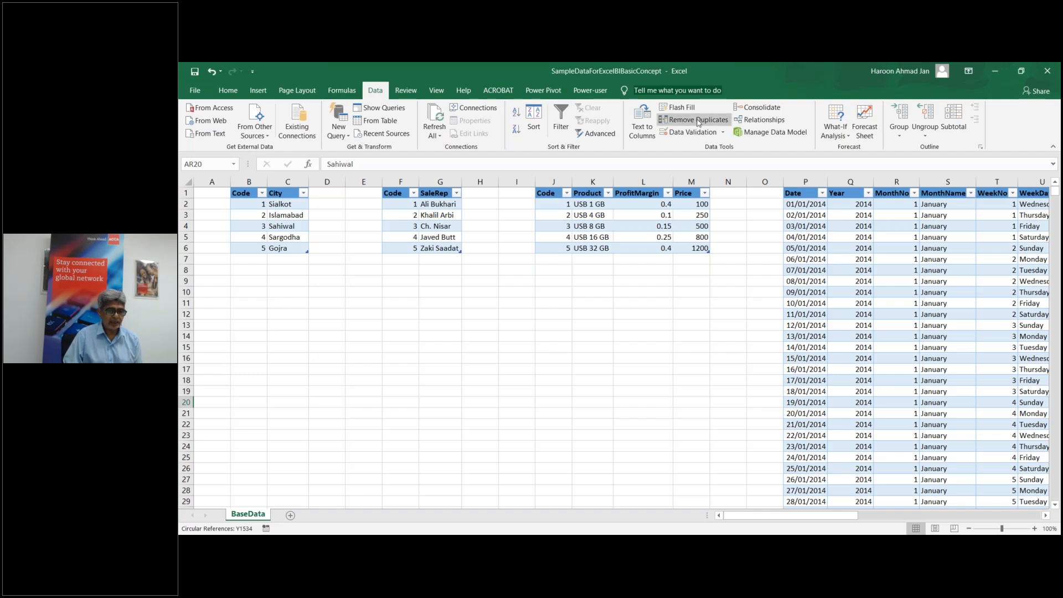
{"action": "left_click", "coordinate": [348, 140]}
{"action": "mouse_move", "coordinate": [360, 158]}
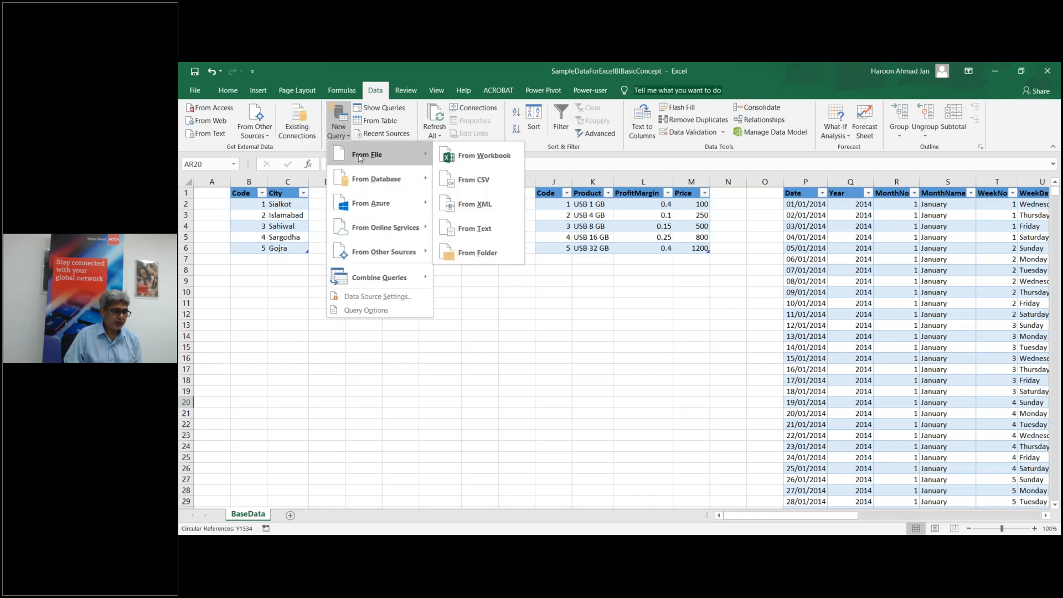
{"action": "left_click", "coordinate": [453, 157]}
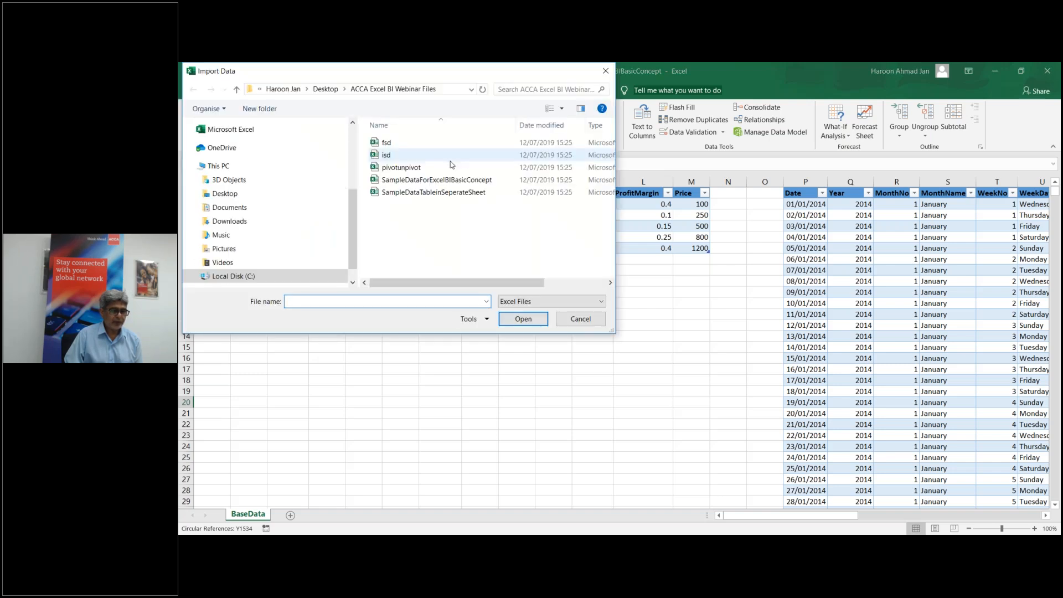
{"action": "double_click", "coordinate": [422, 185]}
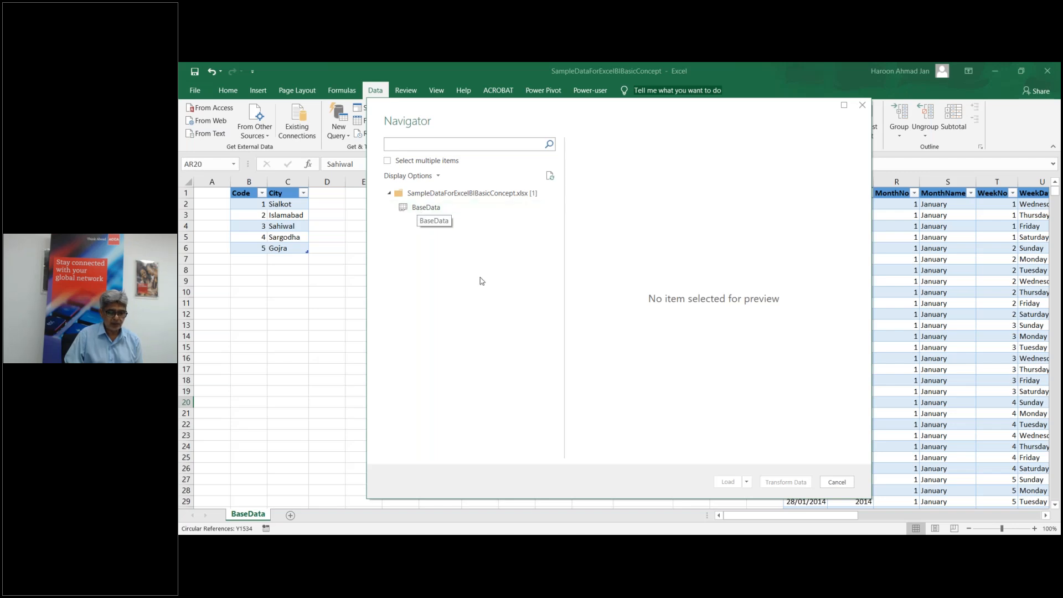
{"action": "left_click", "coordinate": [837, 482]}
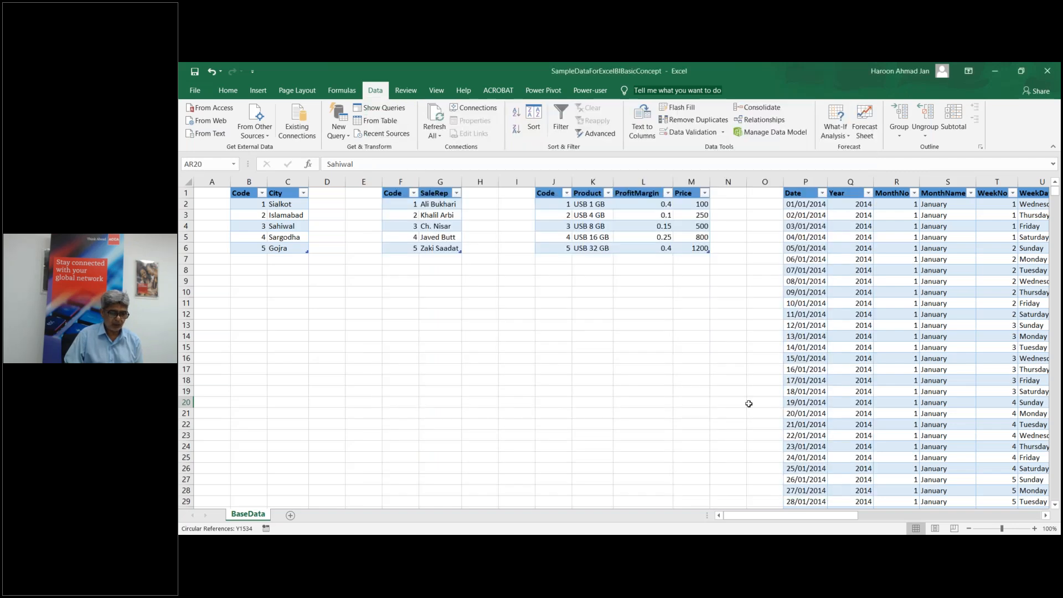
Step: Switch to SampleDataTableinSeperateSheet, review its City, SalesRp, Product, DateTb and FactTb sheets, ending on City
{"action": "left_click", "coordinate": [995, 73]}
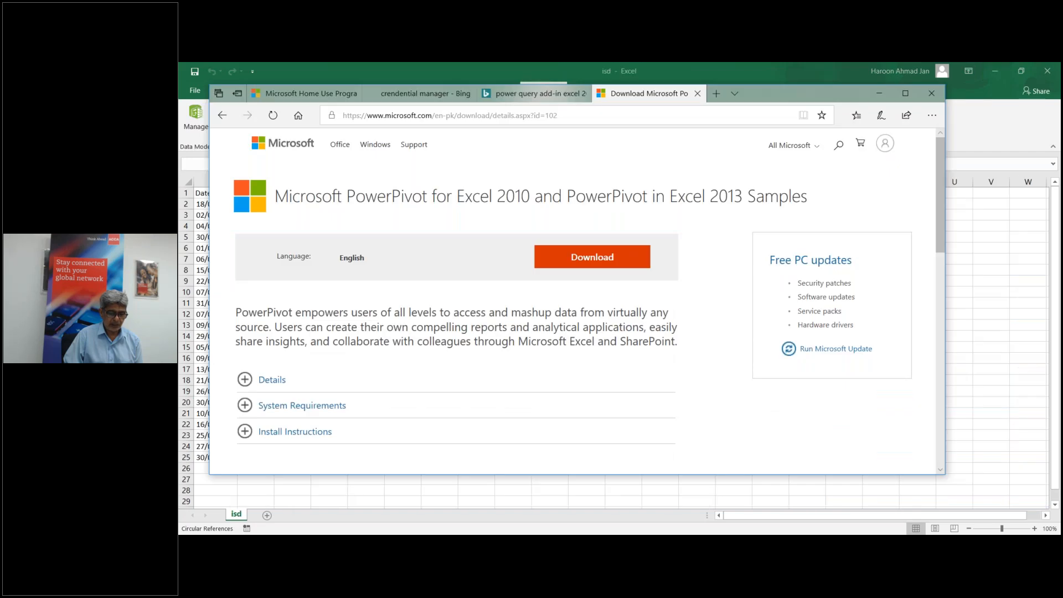
{"action": "left_click", "coordinate": [617, 545]}
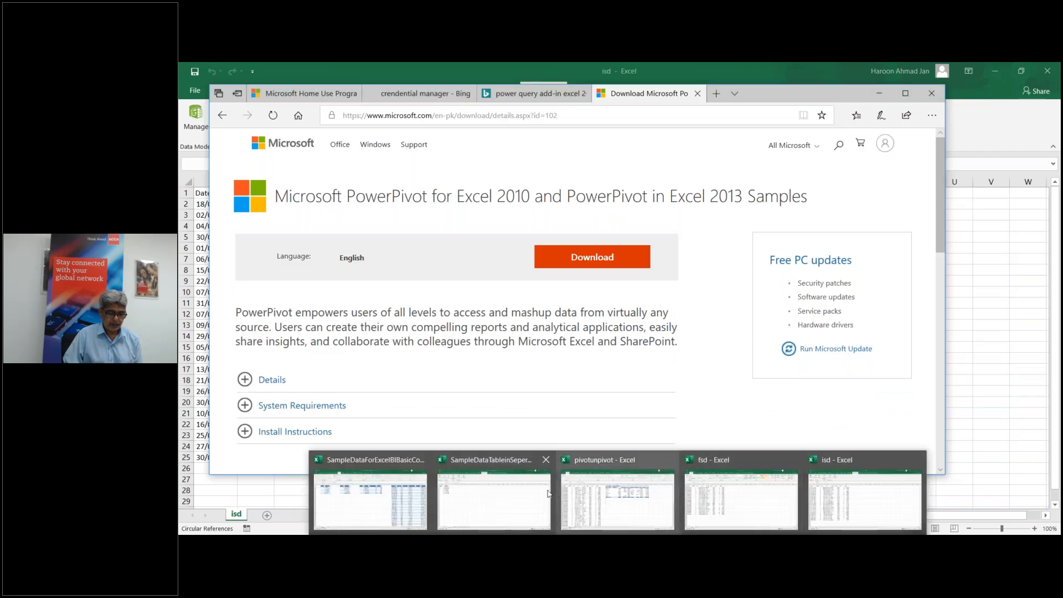
{"action": "left_click", "coordinate": [505, 495]}
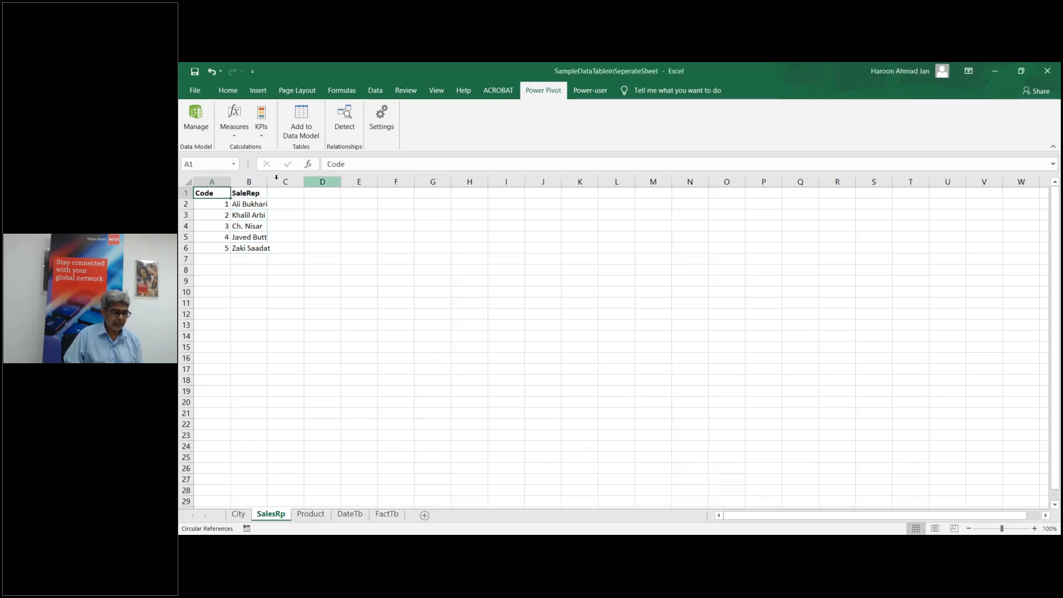
{"action": "left_click", "coordinate": [238, 515]}
{"action": "left_click", "coordinate": [271, 515]}
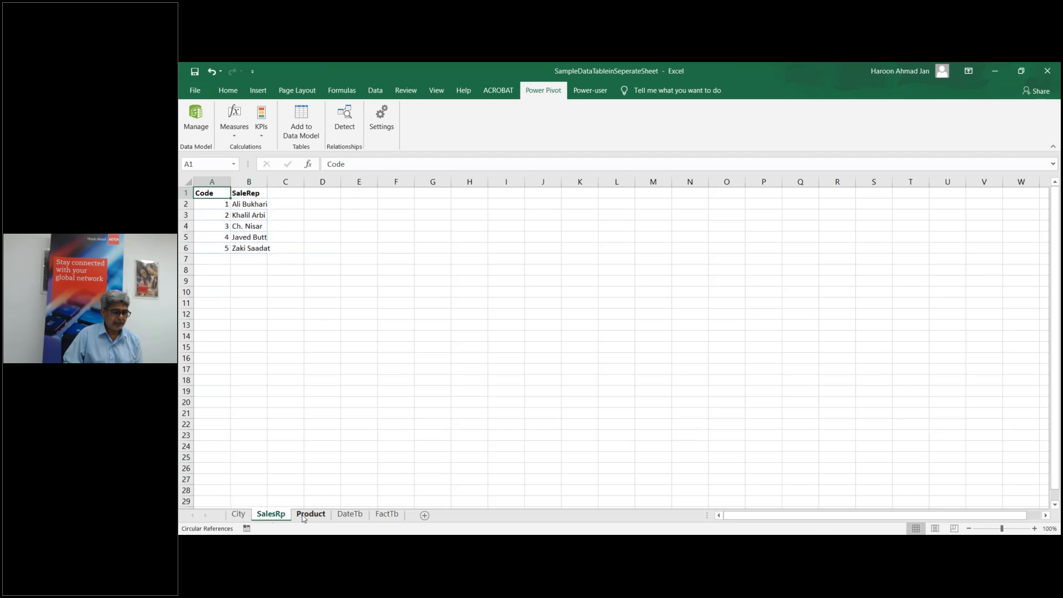
{"action": "left_click", "coordinate": [310, 514]}
{"action": "left_click", "coordinate": [349, 515]}
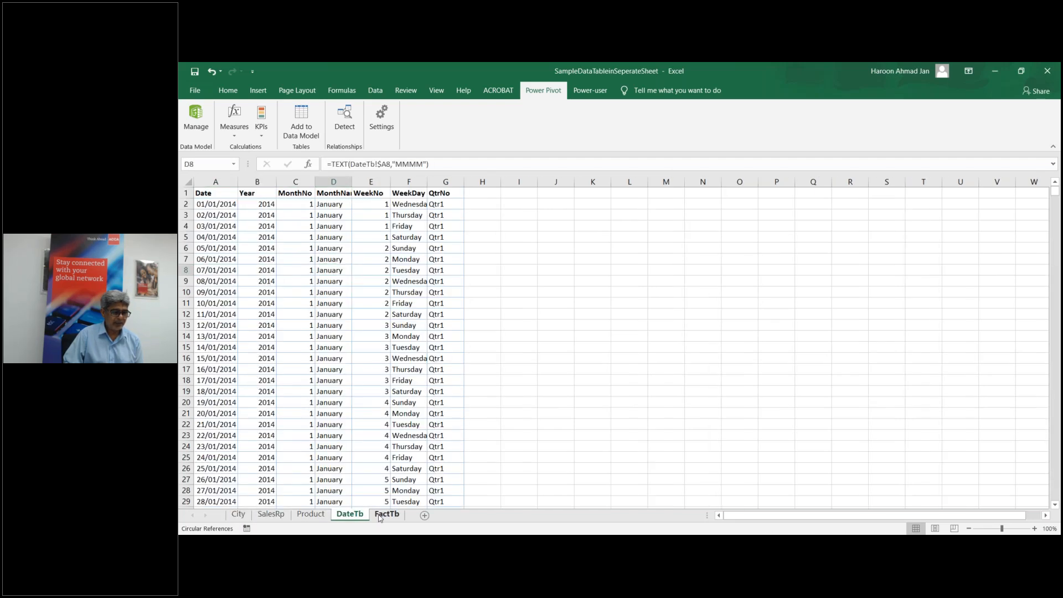
{"action": "left_click", "coordinate": [386, 515]}
{"action": "left_click", "coordinate": [256, 432]}
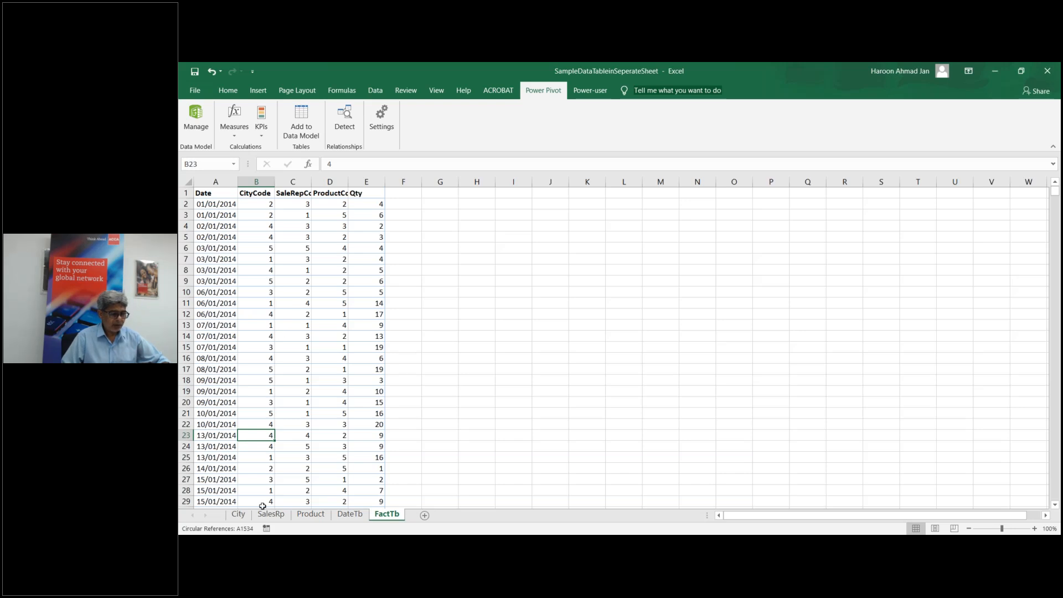
{"action": "left_click", "coordinate": [238, 513]}
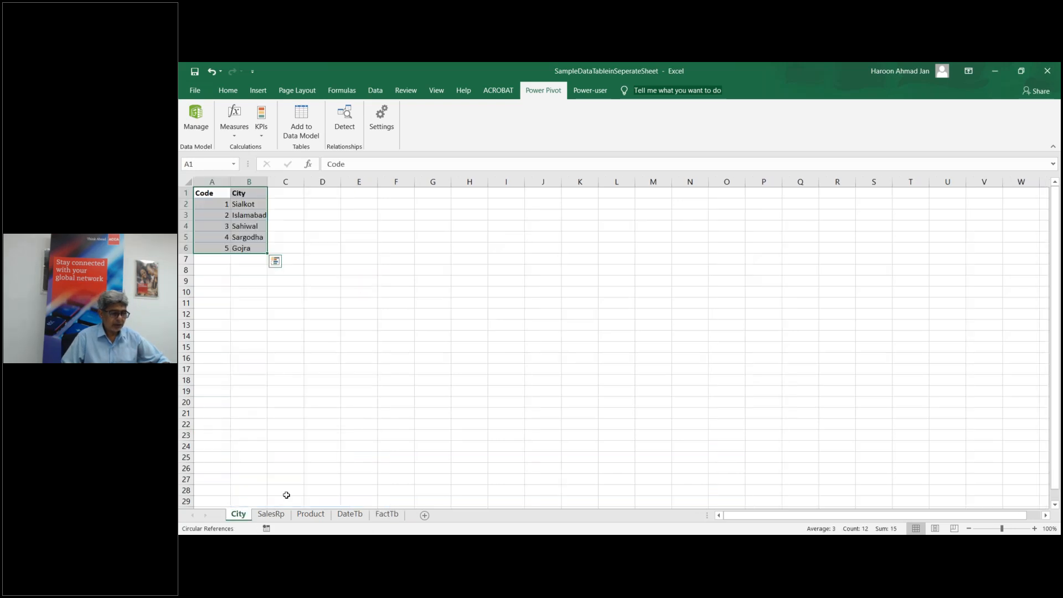
Step: Import the City table from SampleDataTableinSeperateSheet as a connection-only query
{"action": "left_click", "coordinate": [375, 90]}
{"action": "left_click", "coordinate": [339, 132]}
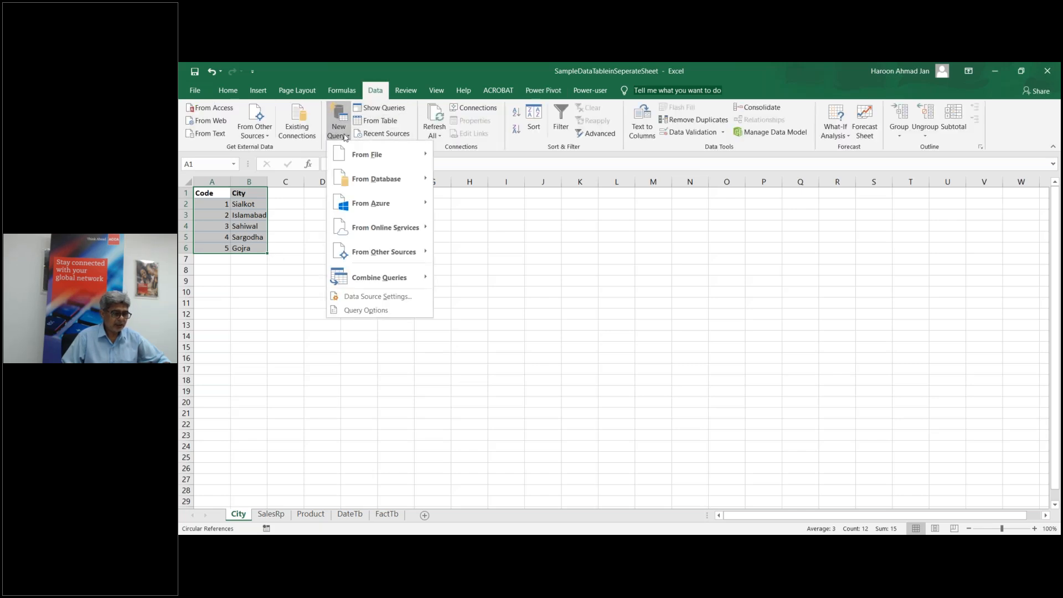
{"action": "mouse_move", "coordinate": [365, 158]}
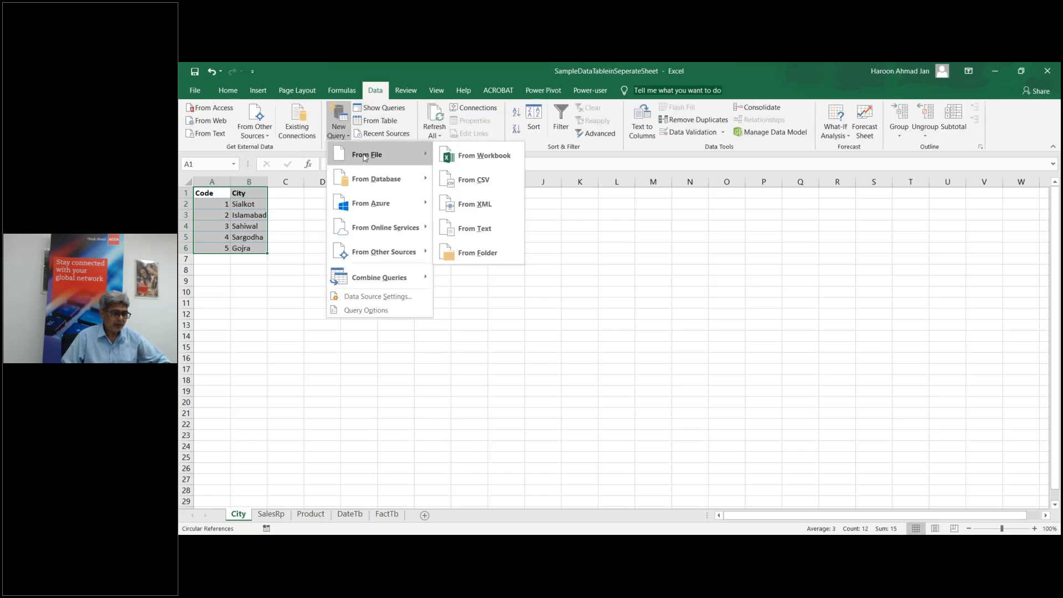
{"action": "left_click", "coordinate": [472, 157]}
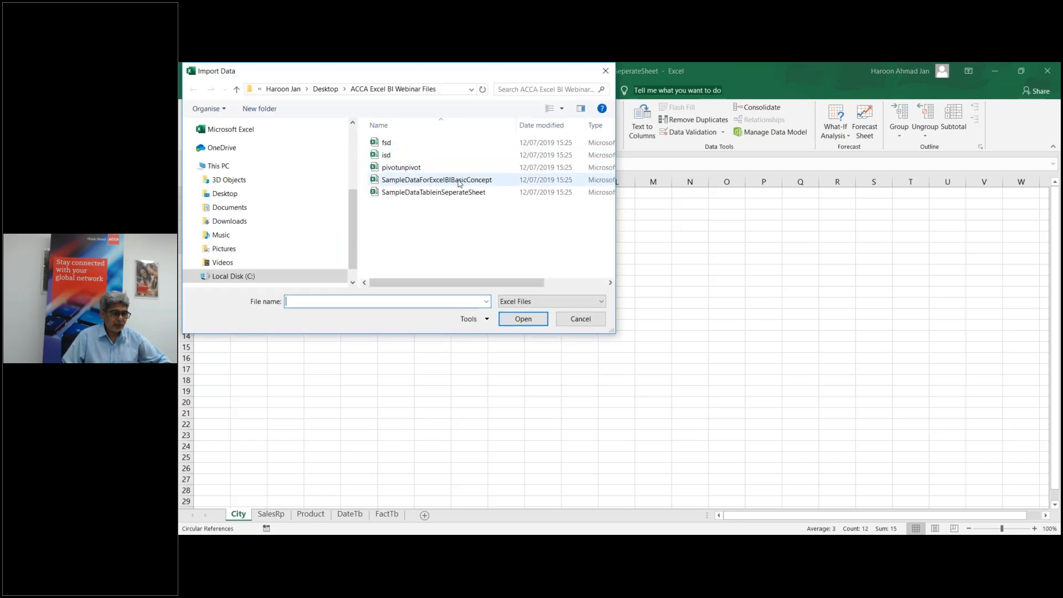
{"action": "double_click", "coordinate": [409, 193]}
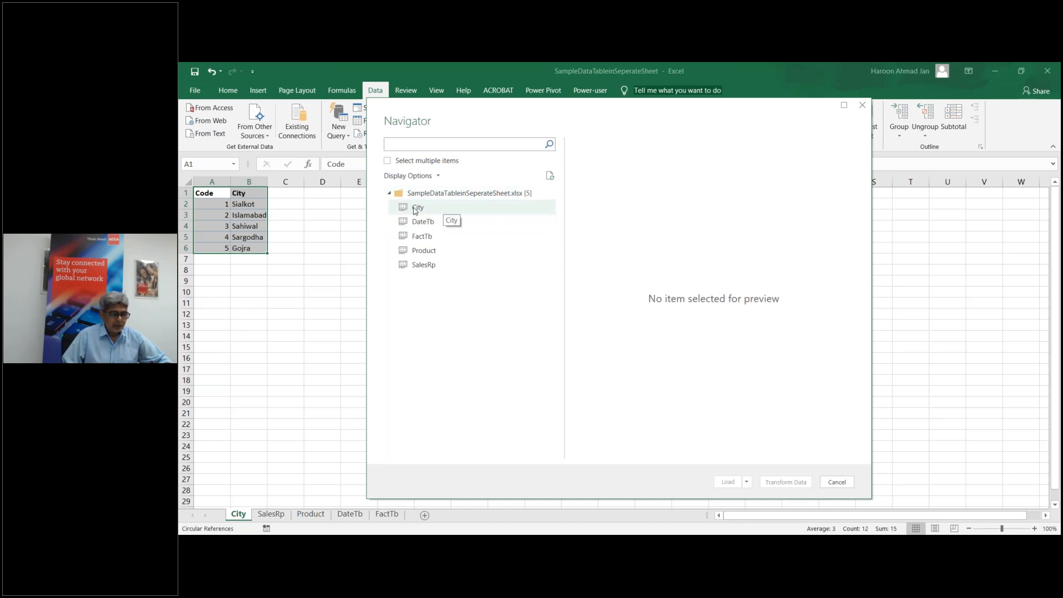
{"action": "left_click", "coordinate": [416, 210]}
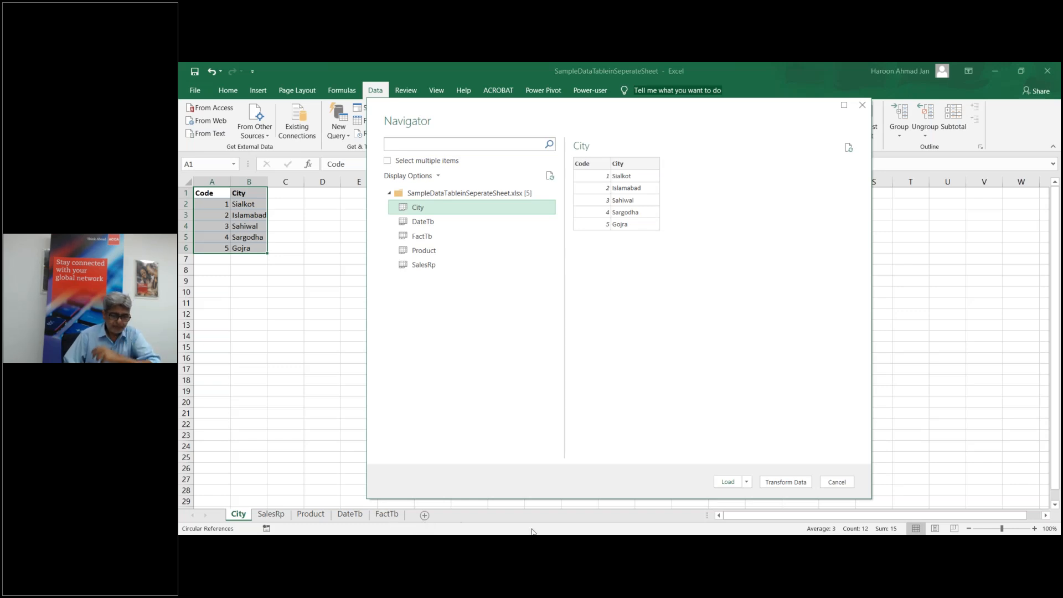
{"action": "left_click", "coordinate": [748, 483]}
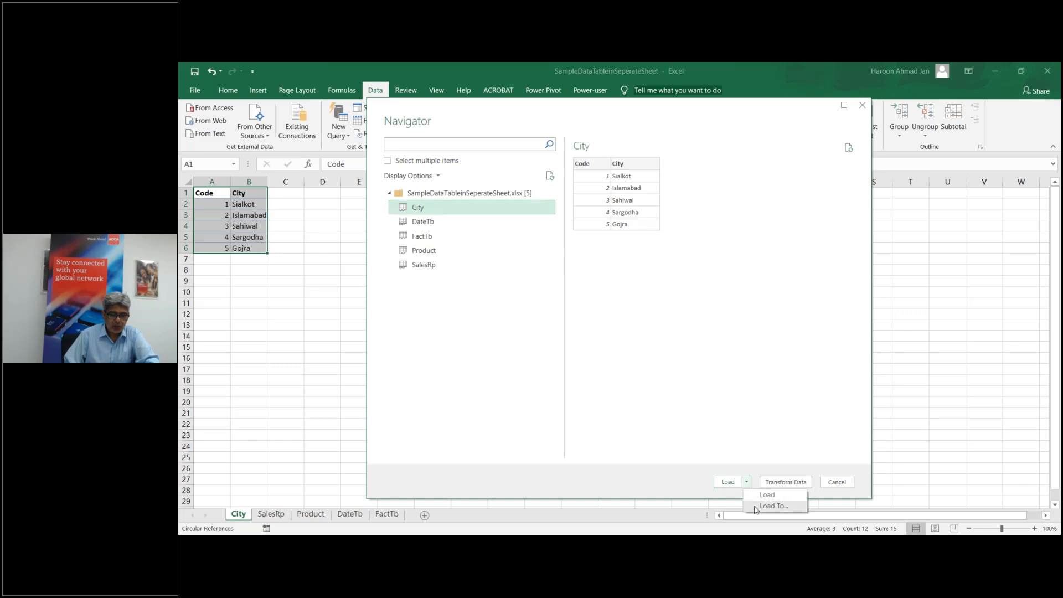
{"action": "left_click", "coordinate": [756, 506]}
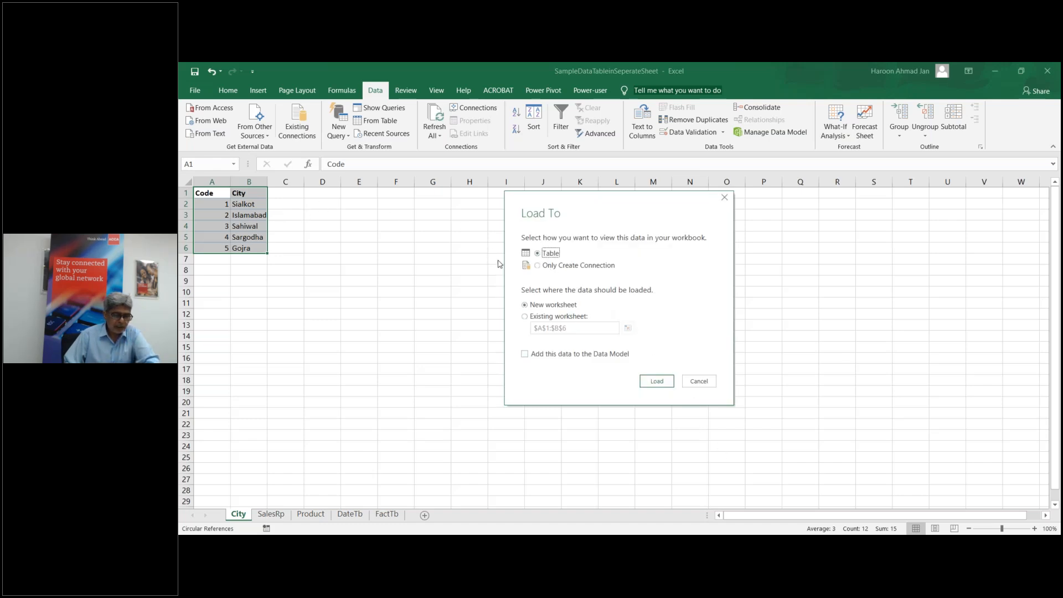
{"action": "left_click", "coordinate": [537, 267]}
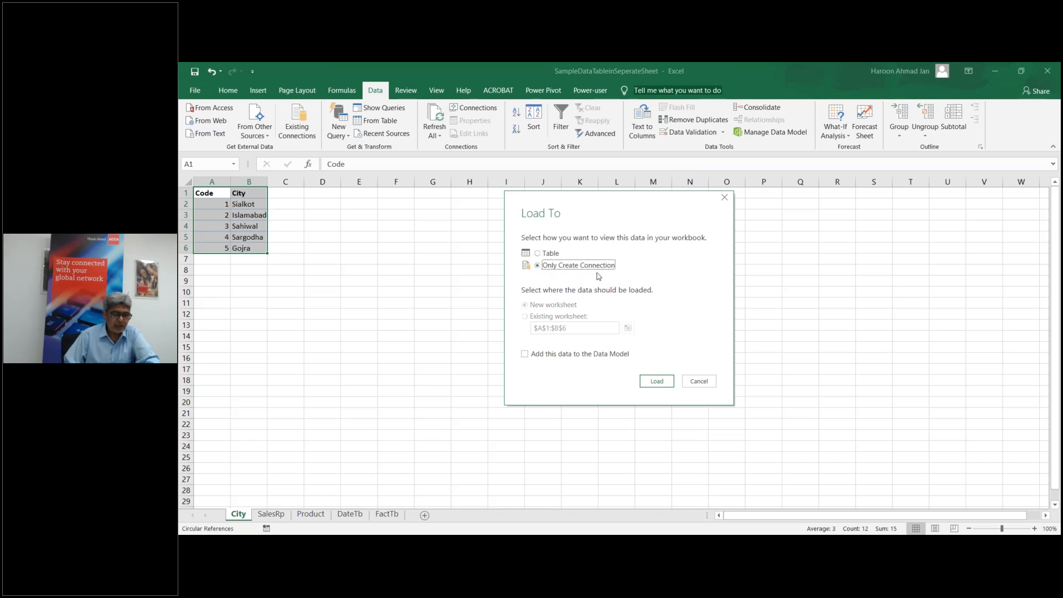
{"action": "left_click", "coordinate": [656, 381]}
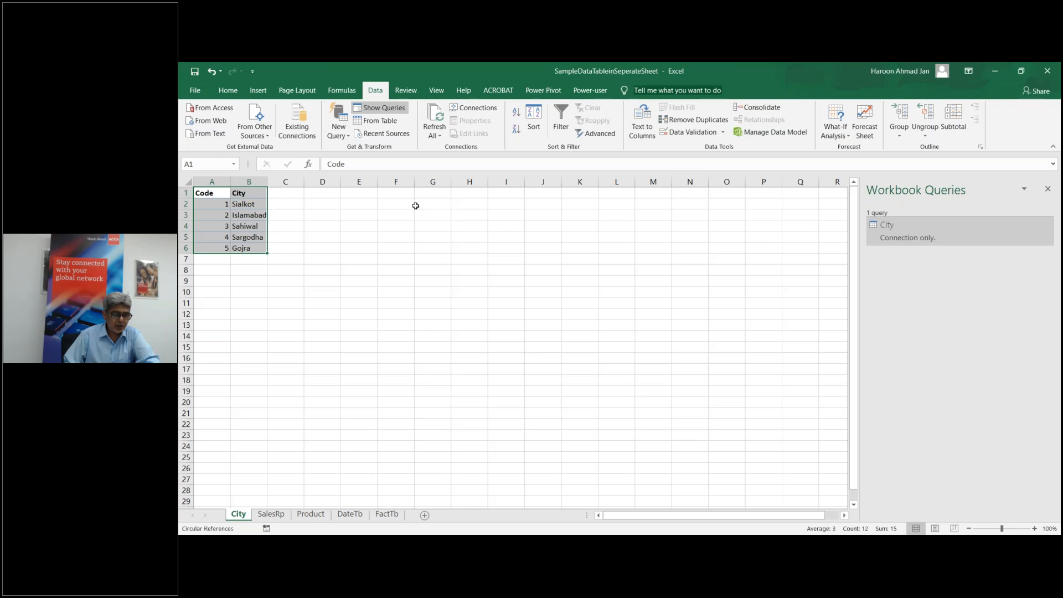
Step: Import the FactTb table from SampleDataTableinSeperateSheet as a connection-only query
{"action": "left_click", "coordinate": [348, 137]}
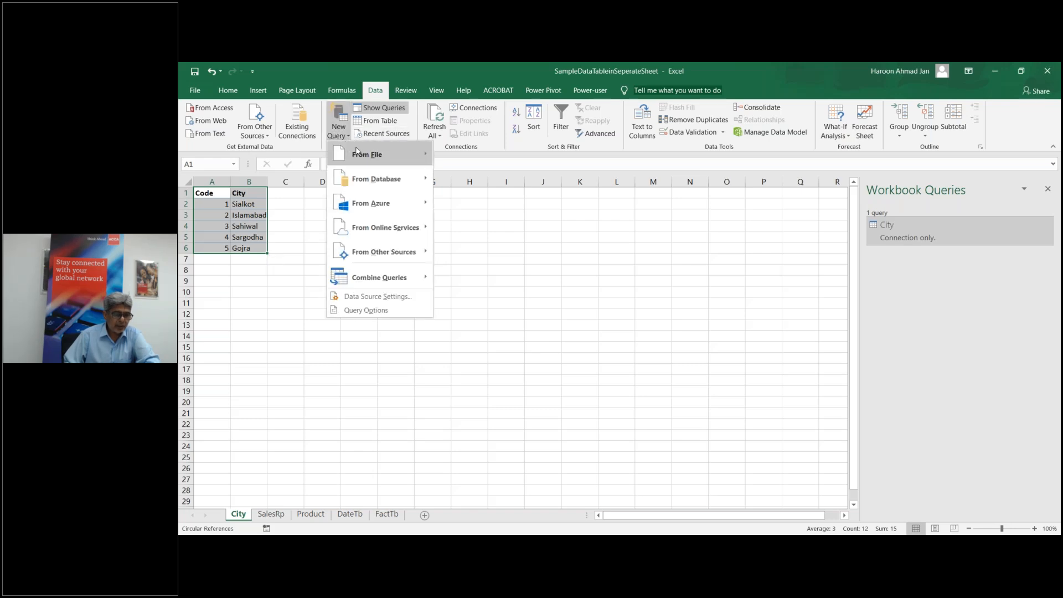
{"action": "mouse_move", "coordinate": [382, 155]}
{"action": "left_click", "coordinate": [461, 160]}
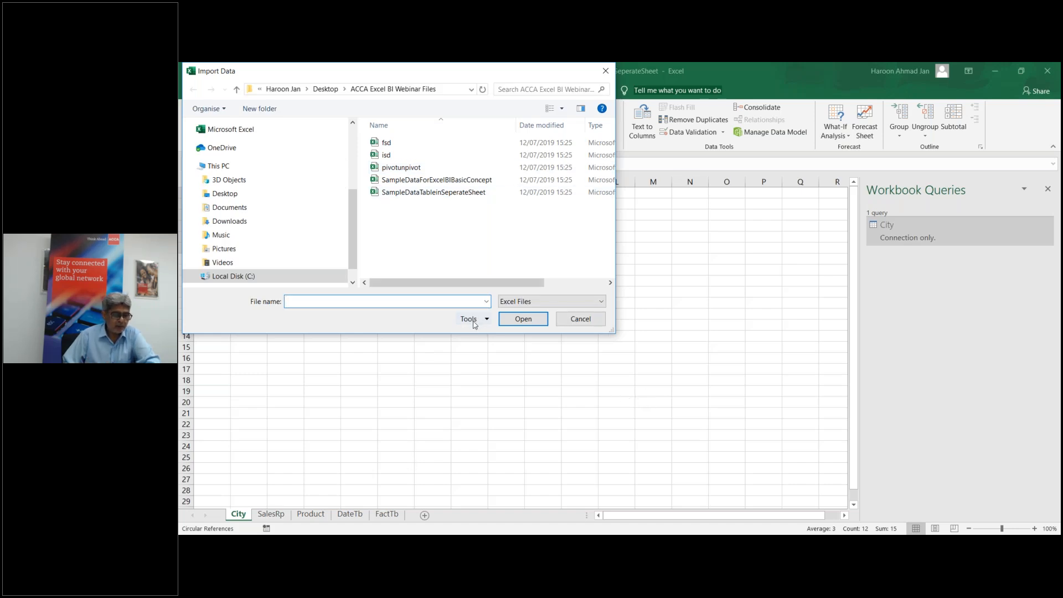
{"action": "left_click", "coordinate": [428, 194]}
{"action": "double_click", "coordinate": [428, 192]}
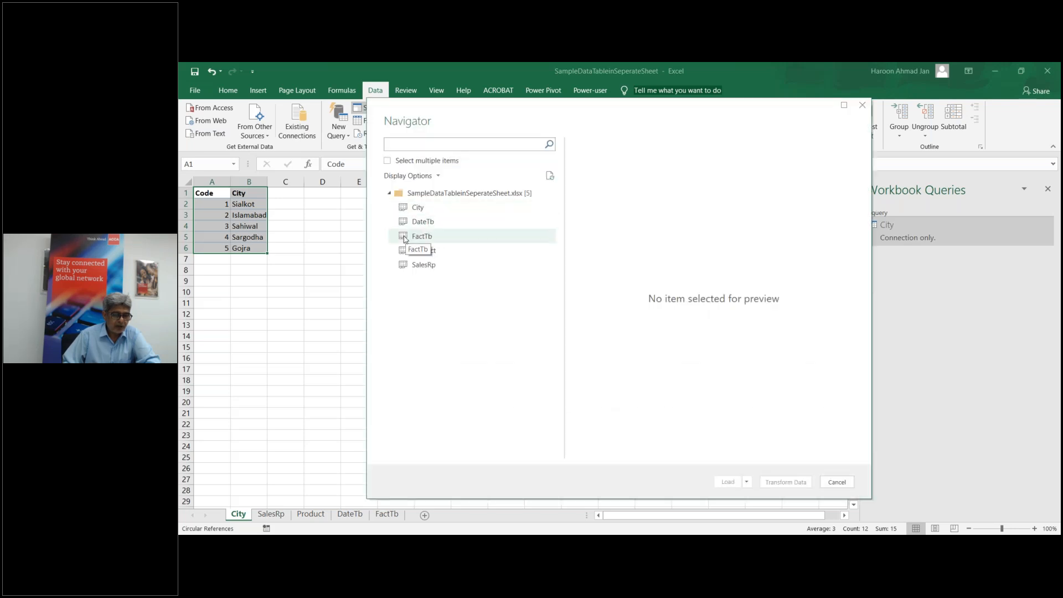
{"action": "left_click", "coordinate": [405, 238]}
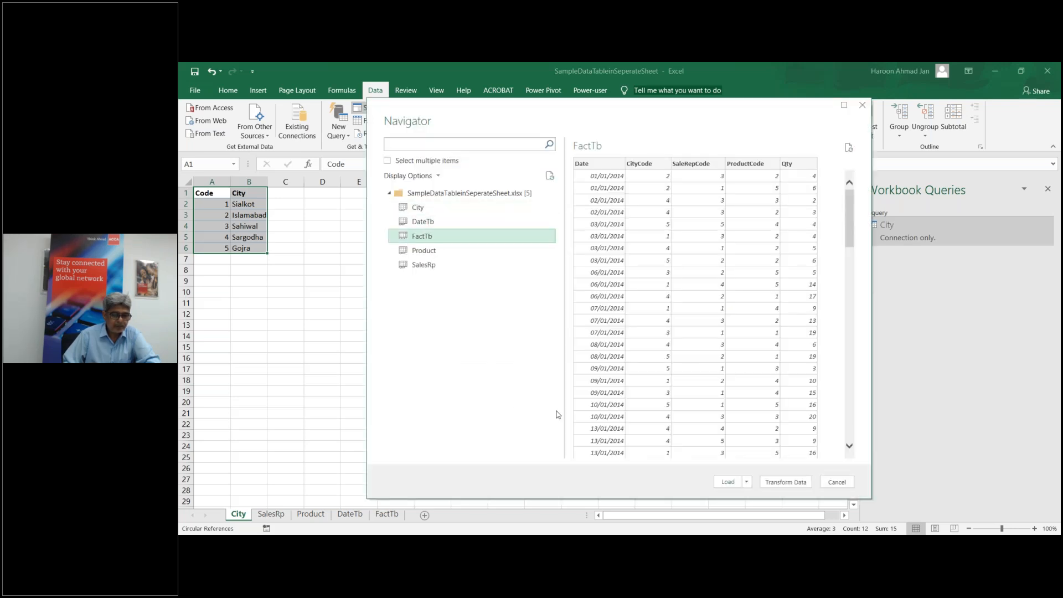
{"action": "left_click", "coordinate": [747, 484]}
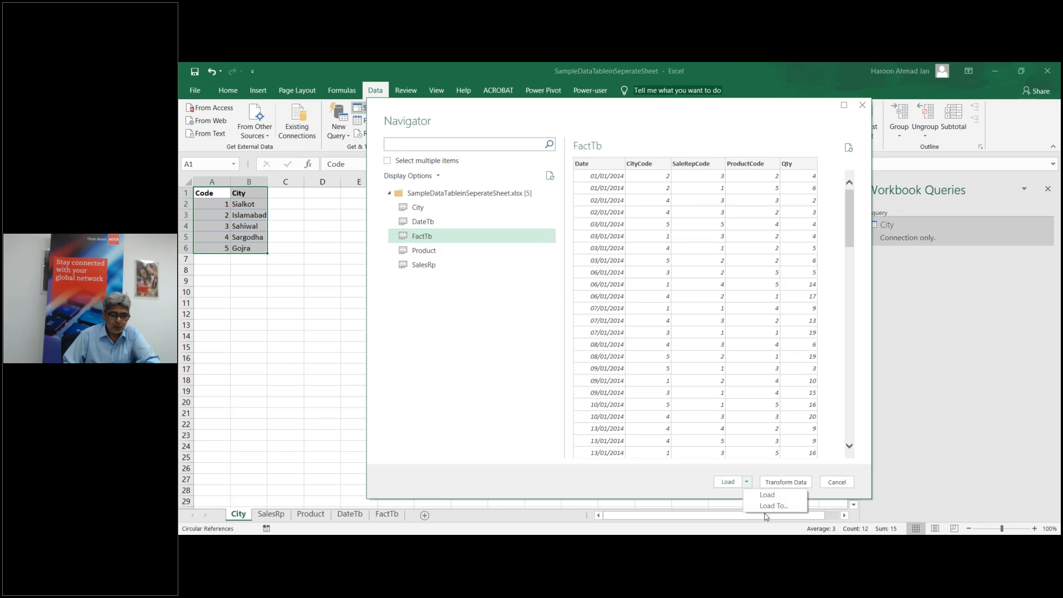
{"action": "left_click", "coordinate": [768, 510]}
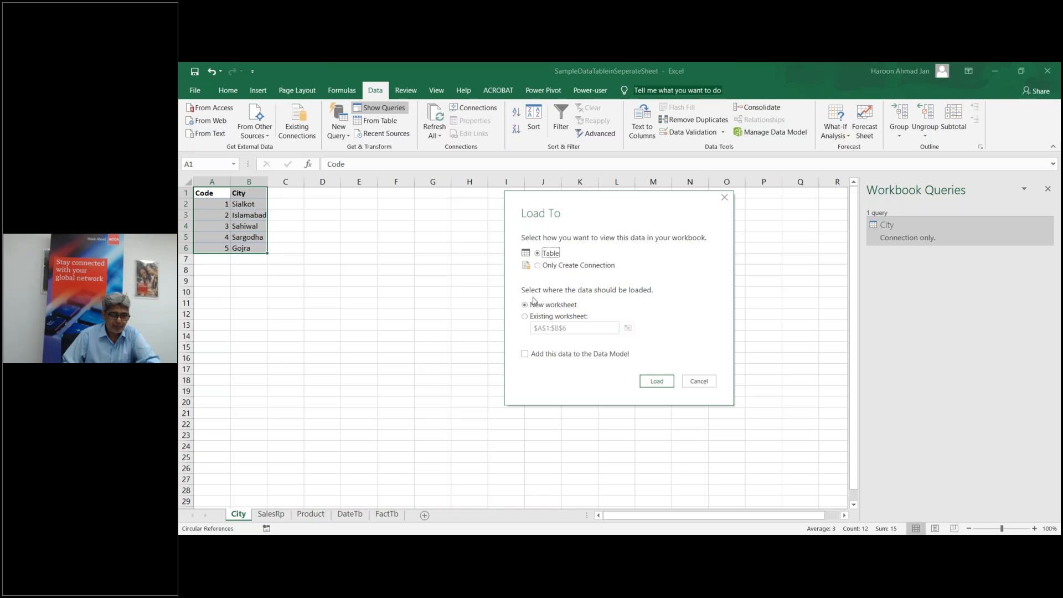
{"action": "left_click", "coordinate": [538, 266]}
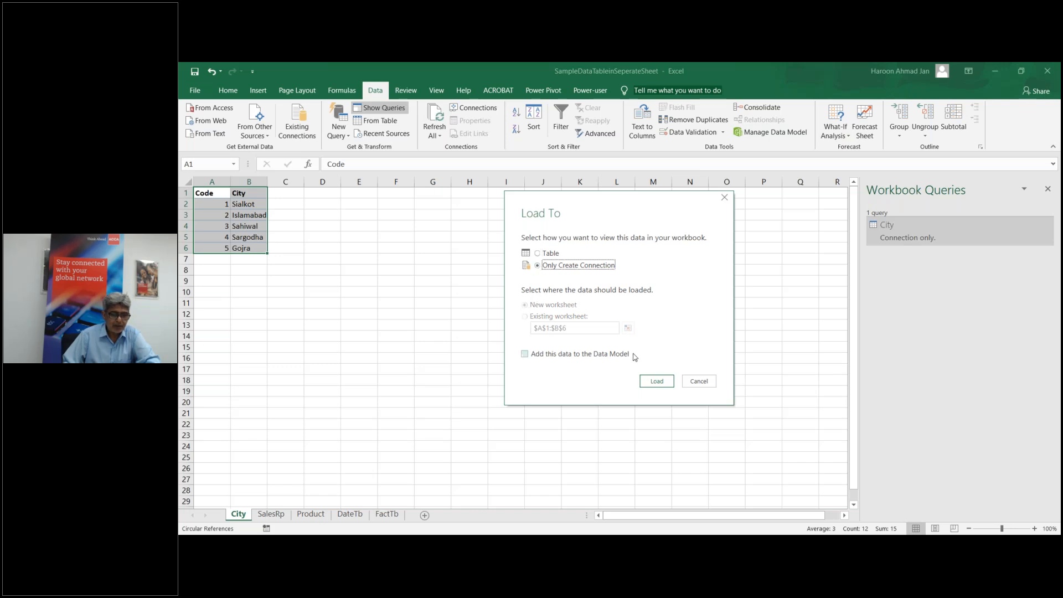
{"action": "left_click", "coordinate": [655, 382]}
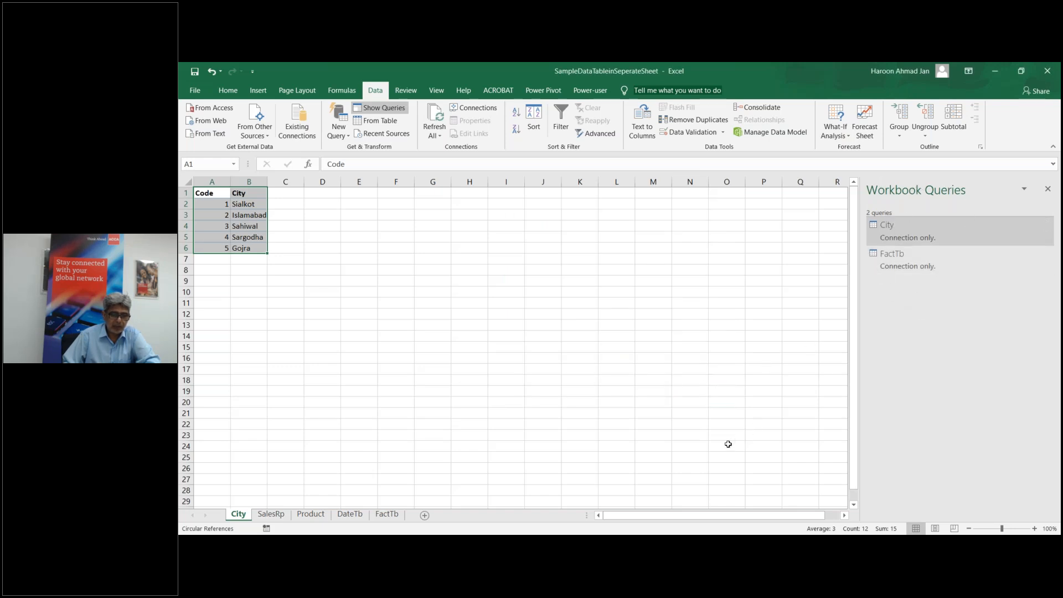
Step: Import the Product table from SampleDataTableinSeperateSheet as a connection-only query
{"action": "left_click", "coordinate": [339, 130]}
{"action": "mouse_move", "coordinate": [398, 156]}
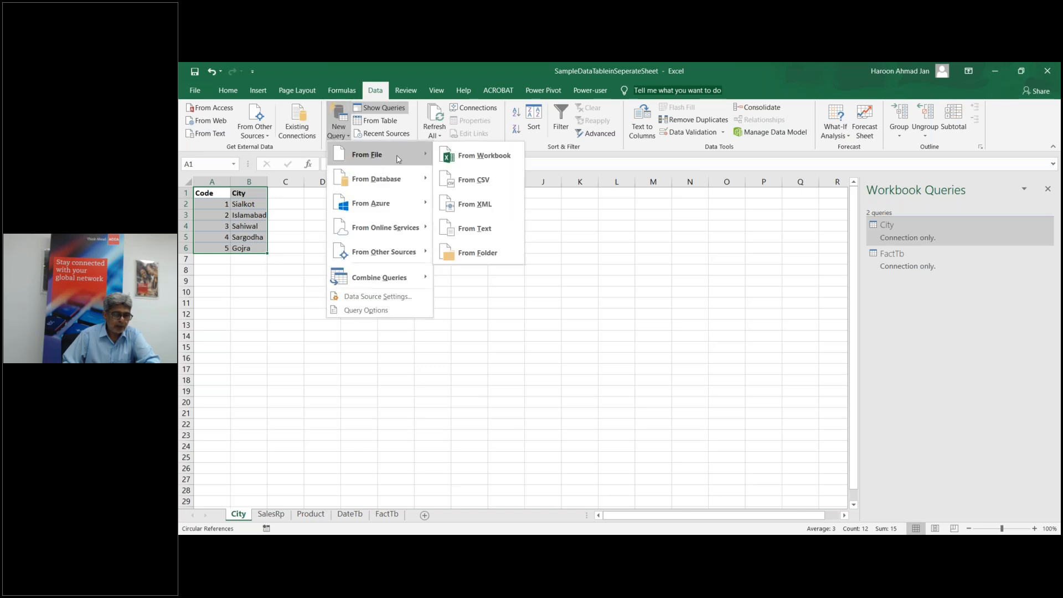
{"action": "left_click", "coordinate": [489, 164]}
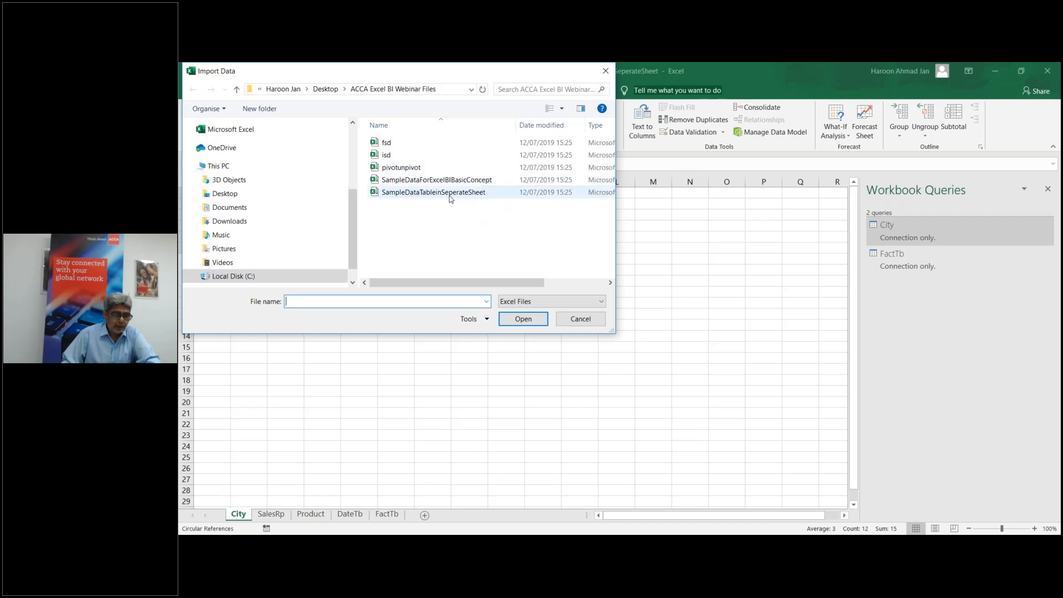
{"action": "double_click", "coordinate": [440, 193]}
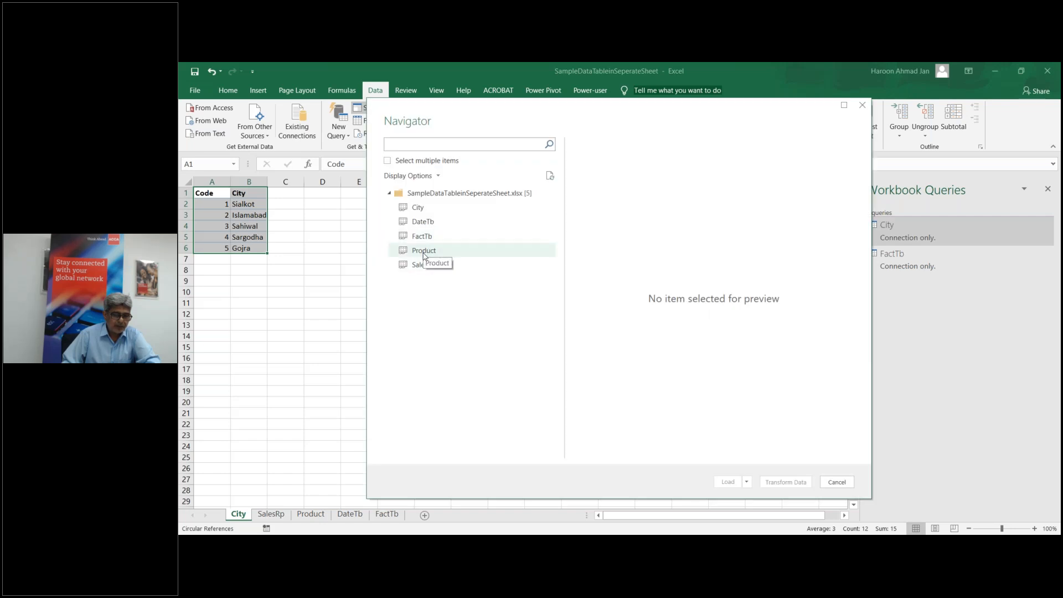
{"action": "left_click", "coordinate": [424, 254]}
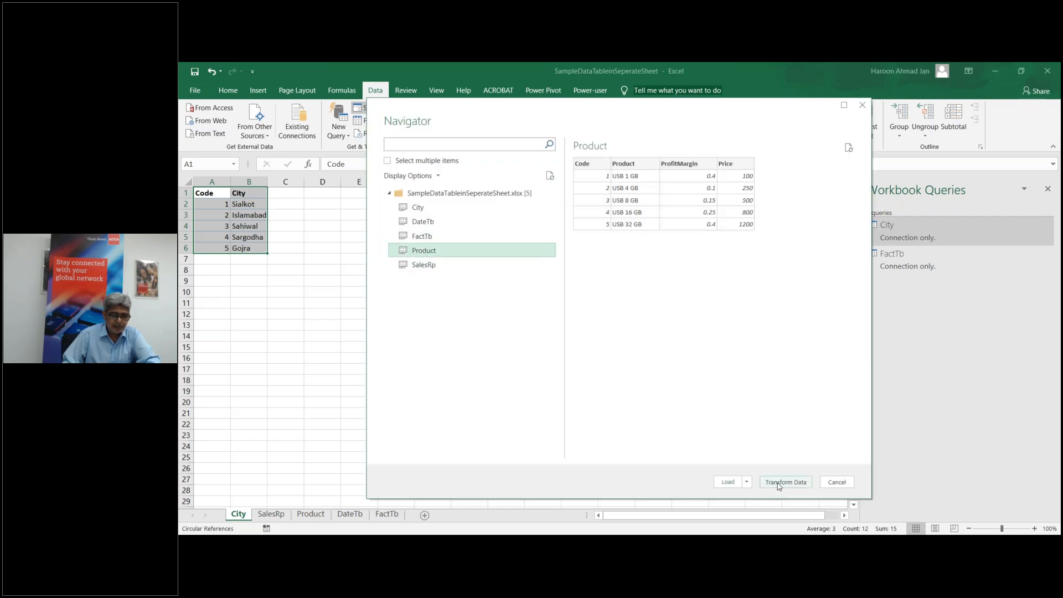
{"action": "left_click", "coordinate": [746, 481]}
{"action": "left_click", "coordinate": [769, 506]}
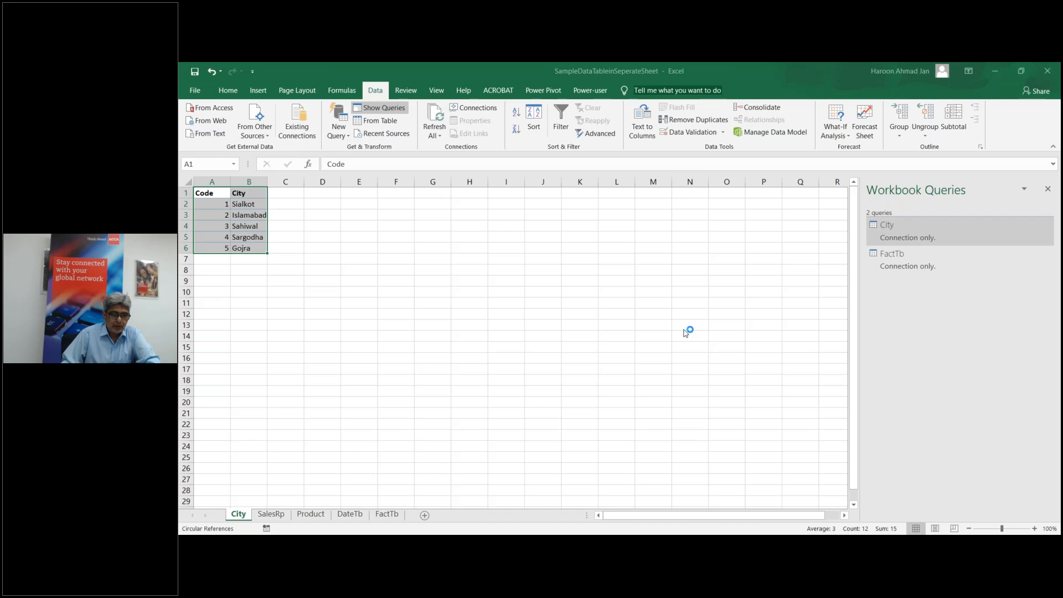
{"action": "left_click", "coordinate": [539, 265]}
{"action": "left_click", "coordinate": [657, 381]}
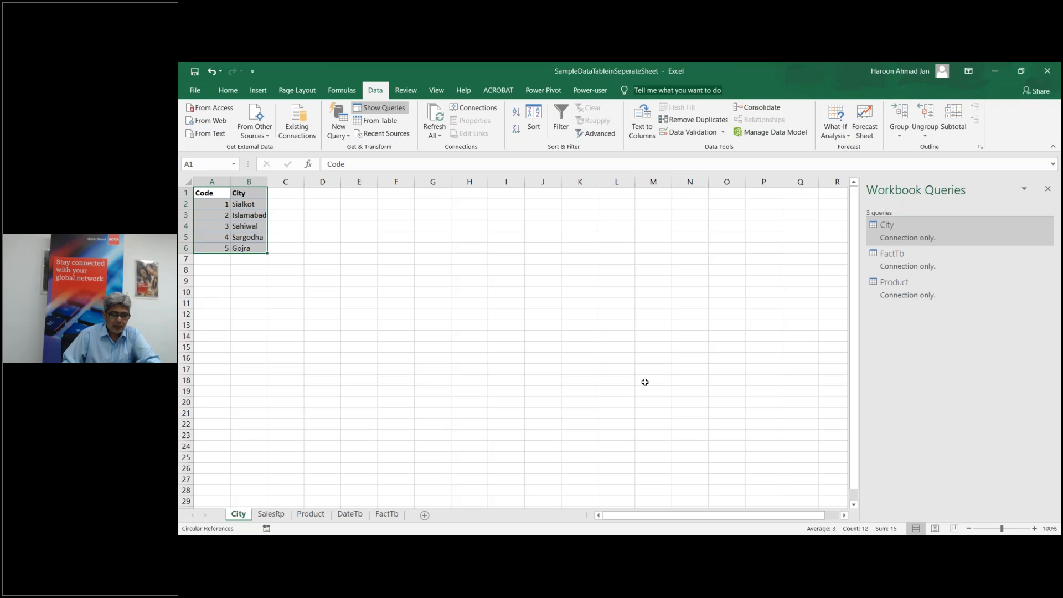
Step: Import the SalesRp table from SampleDataTableinSeperateSheet as a connection-only query
{"action": "left_click", "coordinate": [339, 133]}
{"action": "mouse_move", "coordinate": [361, 156]}
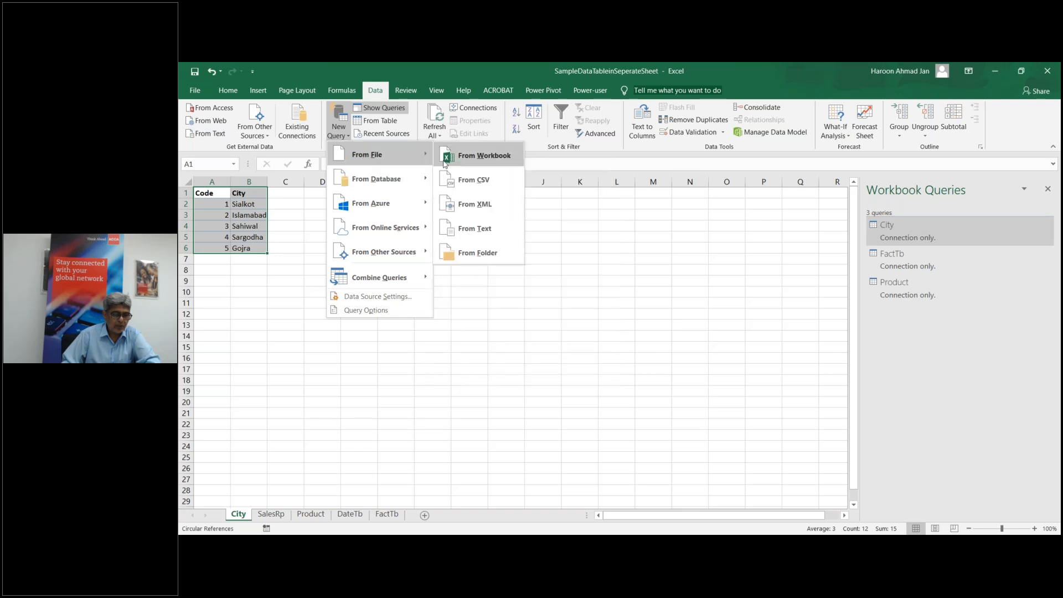
{"action": "left_click", "coordinate": [472, 158]}
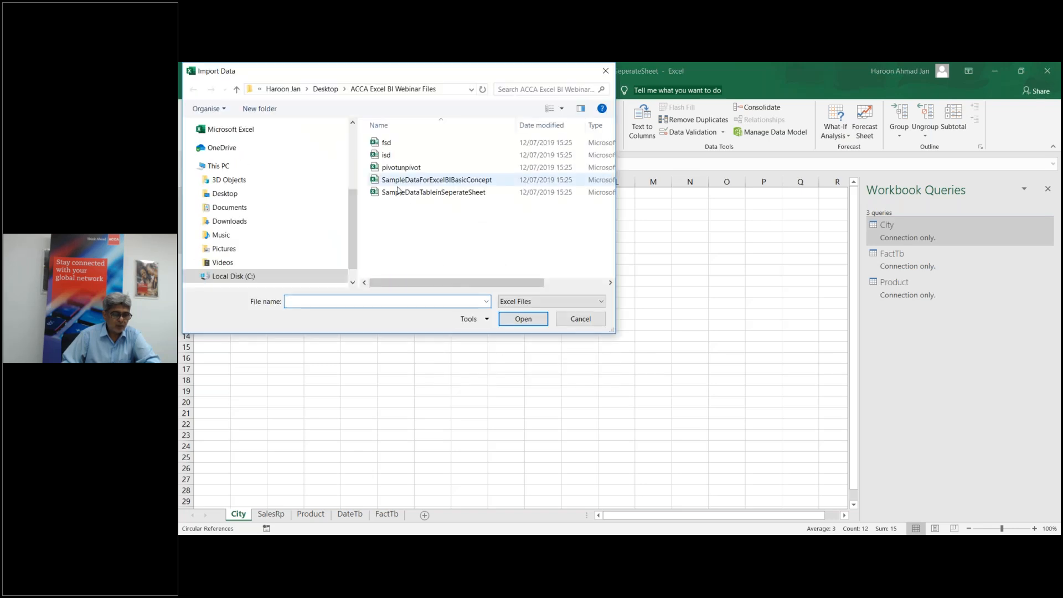
{"action": "double_click", "coordinate": [397, 192]}
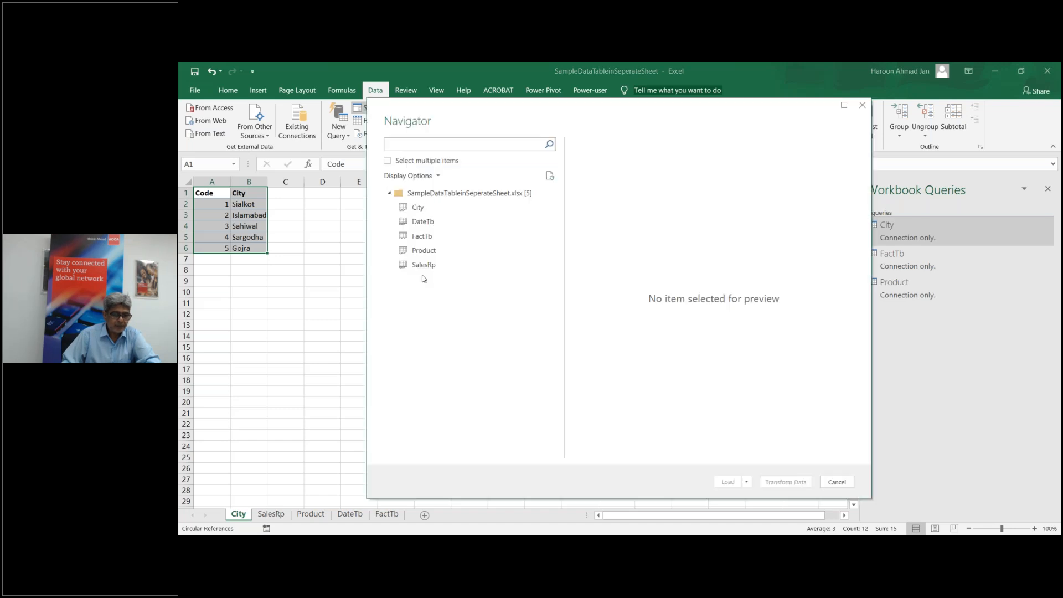
{"action": "left_click", "coordinate": [425, 266]}
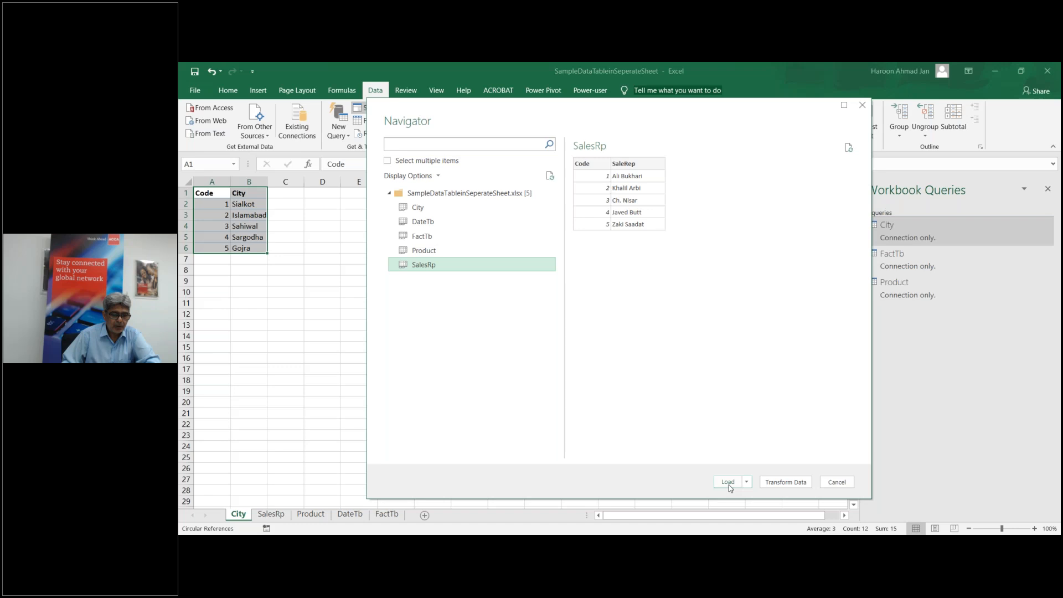
{"action": "left_click", "coordinate": [747, 482]}
{"action": "left_click", "coordinate": [773, 506]}
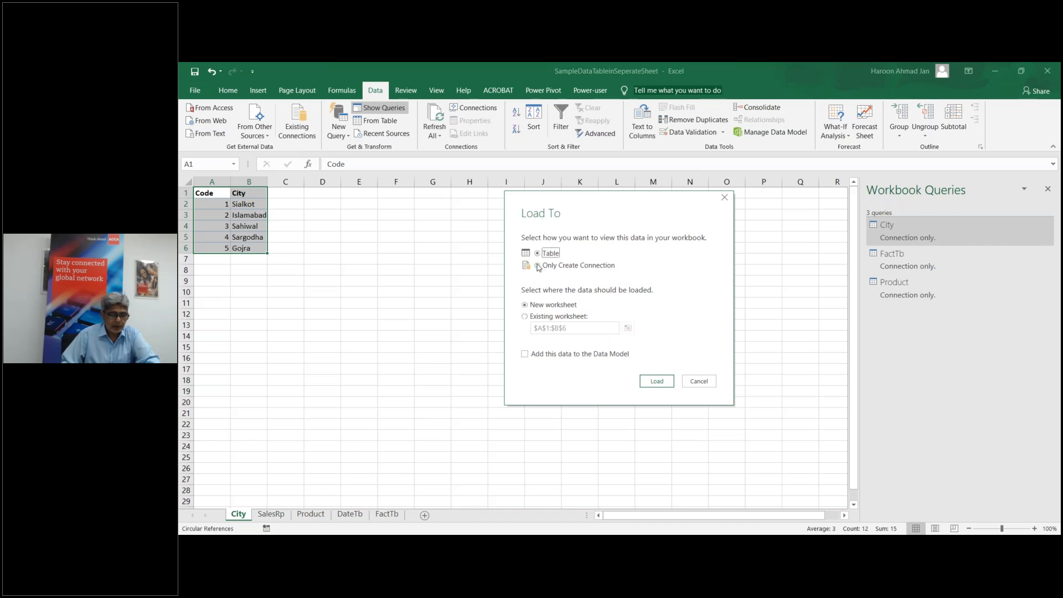
{"action": "left_click", "coordinate": [537, 267]}
{"action": "left_click", "coordinate": [656, 381]}
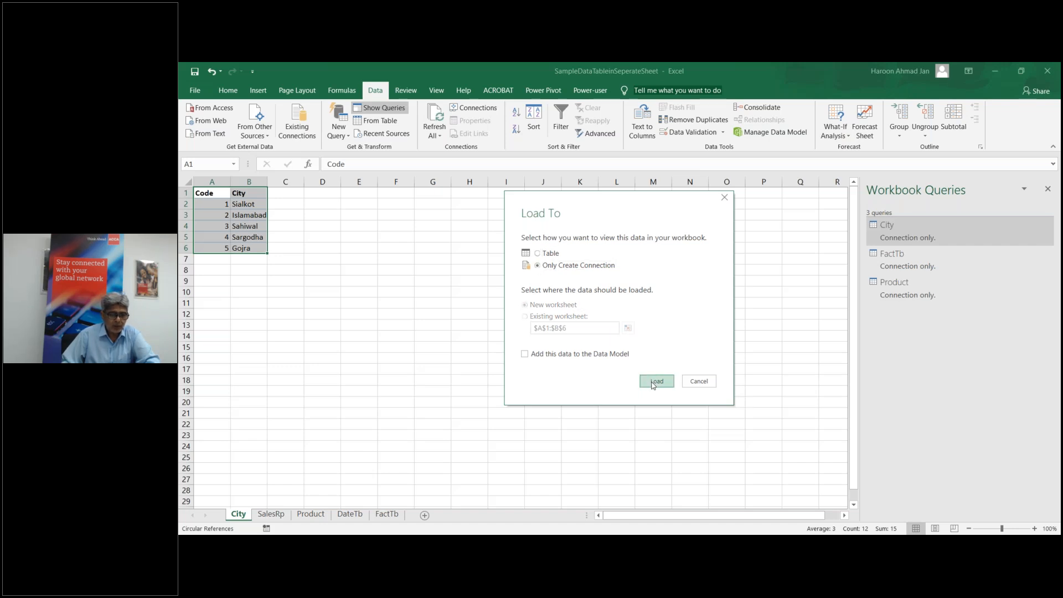
{"action": "mouse_move", "coordinate": [945, 227]}
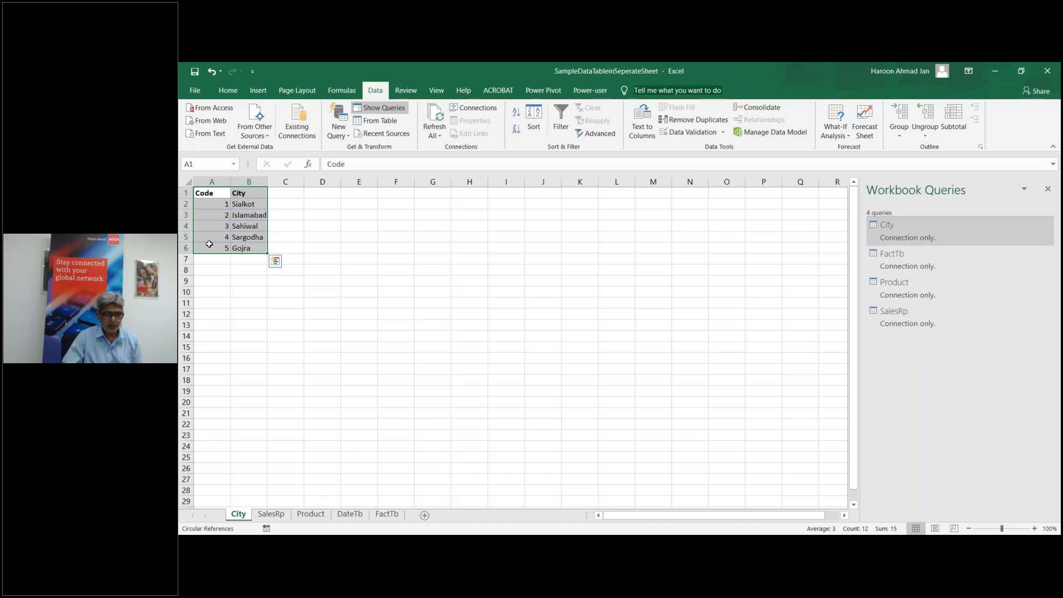
{"action": "mouse_move", "coordinate": [907, 262]}
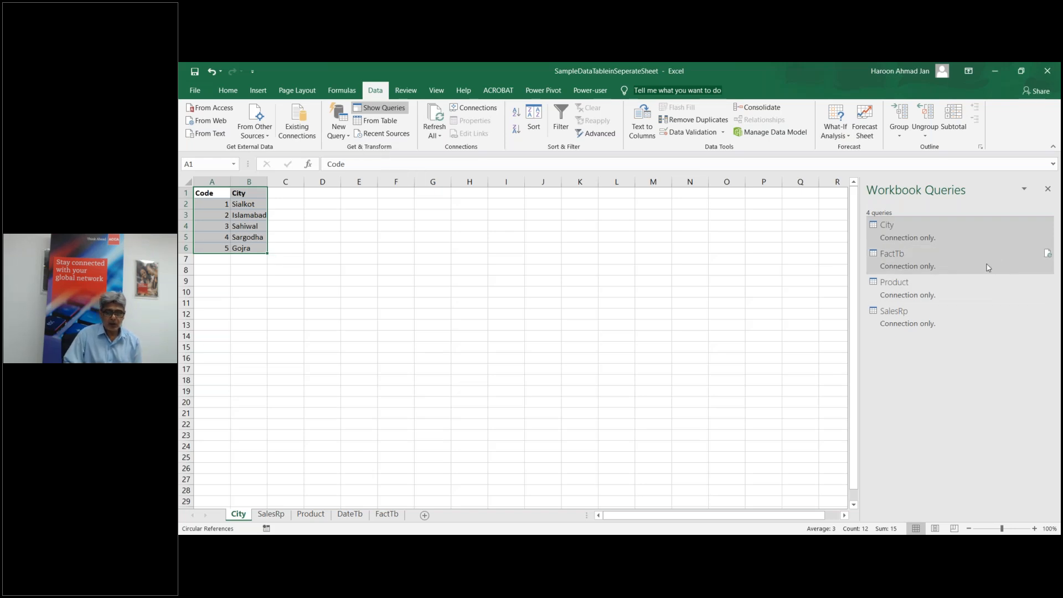
Step: Open the City query in Power Query Editor and start a Merge Queries operation on it
{"action": "double_click", "coordinate": [958, 231]}
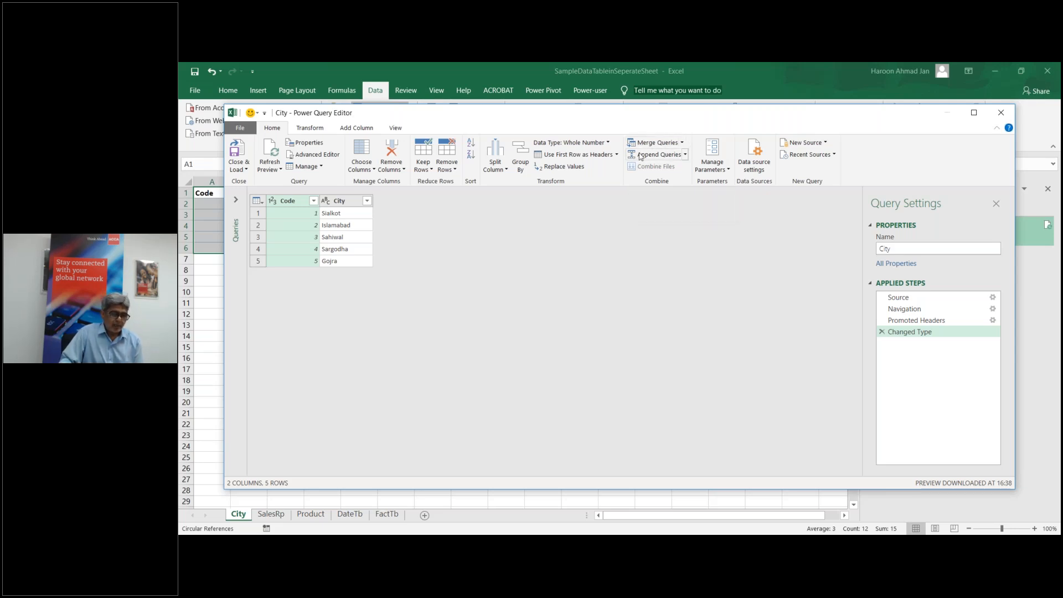
{"action": "left_click", "coordinate": [682, 143]}
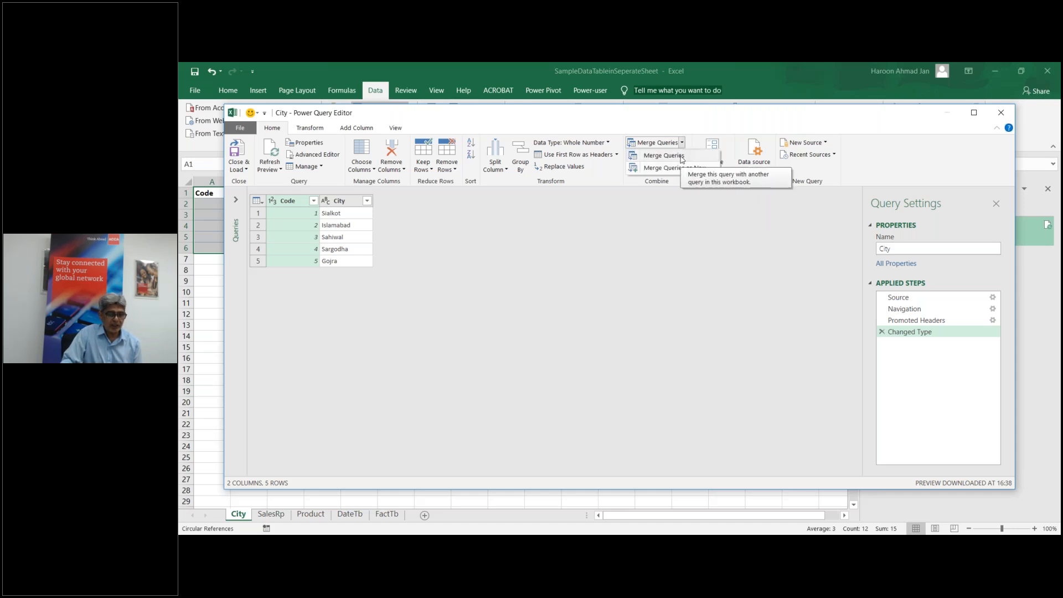
{"action": "left_click", "coordinate": [682, 157]}
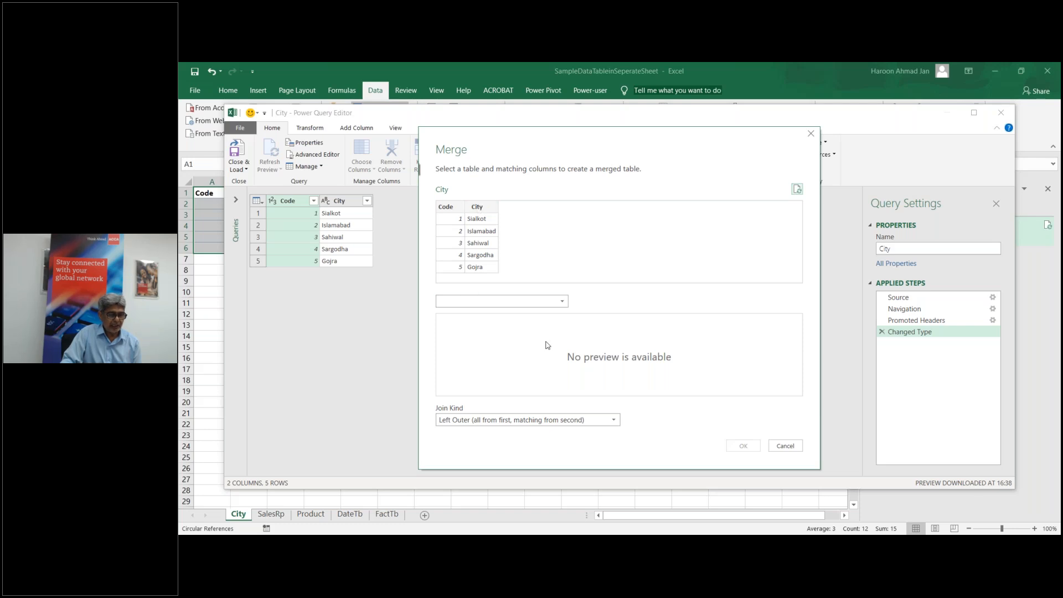
Step: Merge FactTb into City with a Left Outer join, matching City's Code to FactTb's CityCode
{"action": "left_click", "coordinate": [563, 305]}
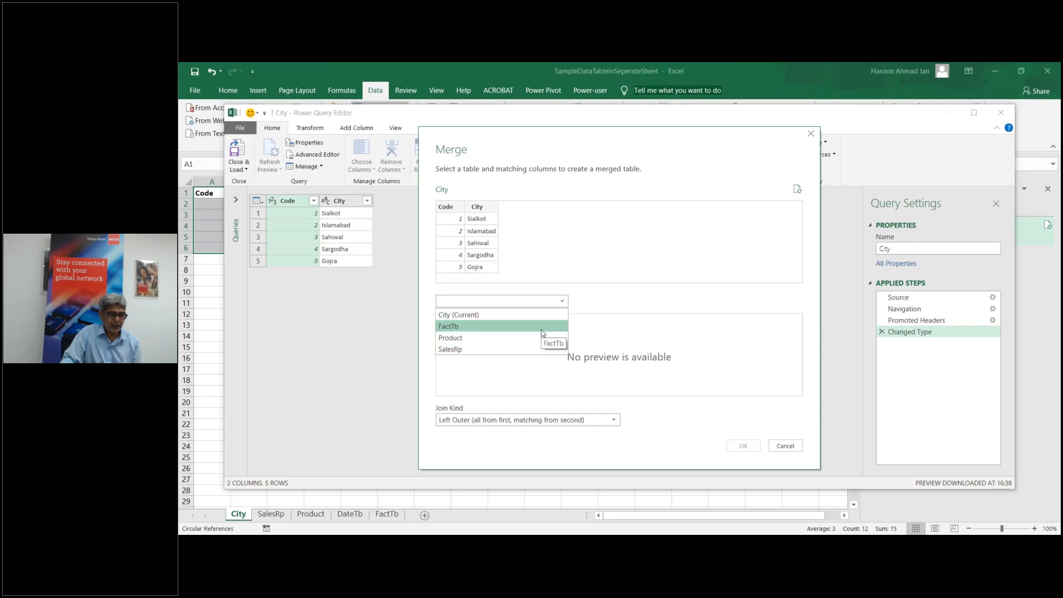
{"action": "left_click", "coordinate": [542, 328]}
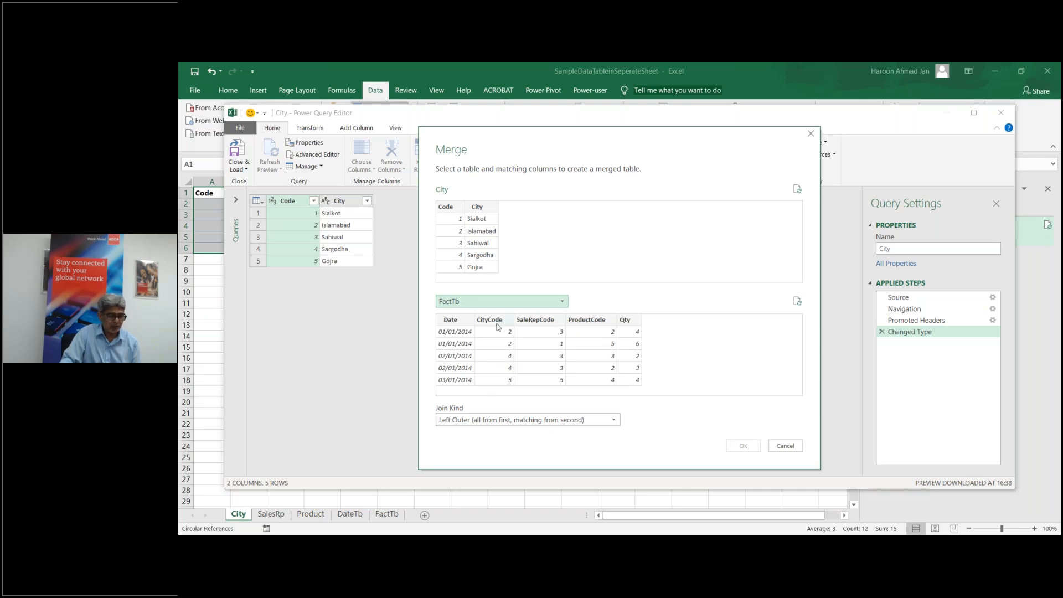
{"action": "left_click", "coordinate": [450, 207]}
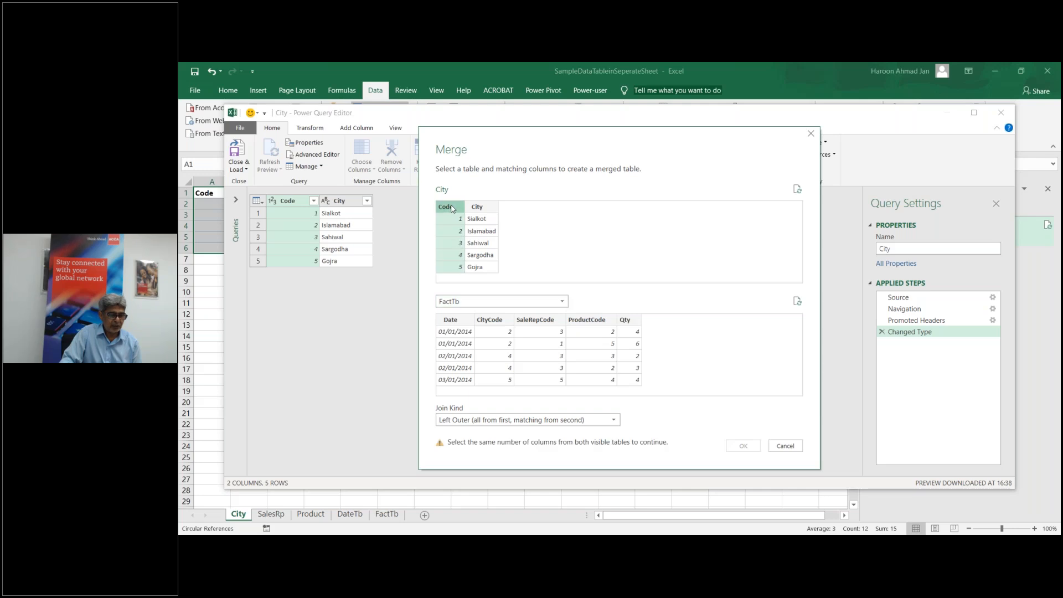
{"action": "left_click", "coordinate": [494, 321]}
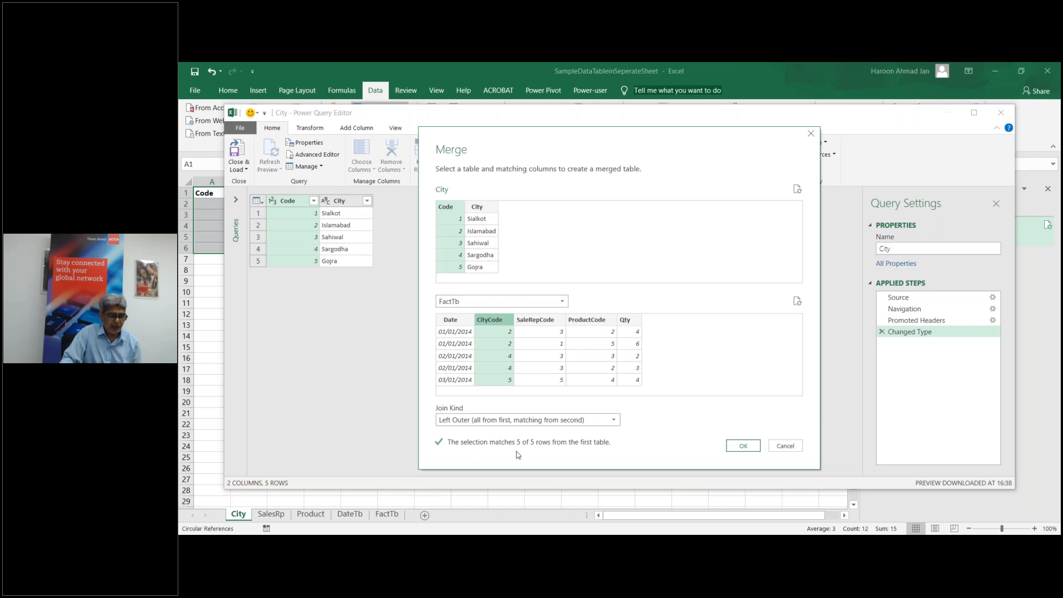
{"action": "left_click", "coordinate": [743, 446]}
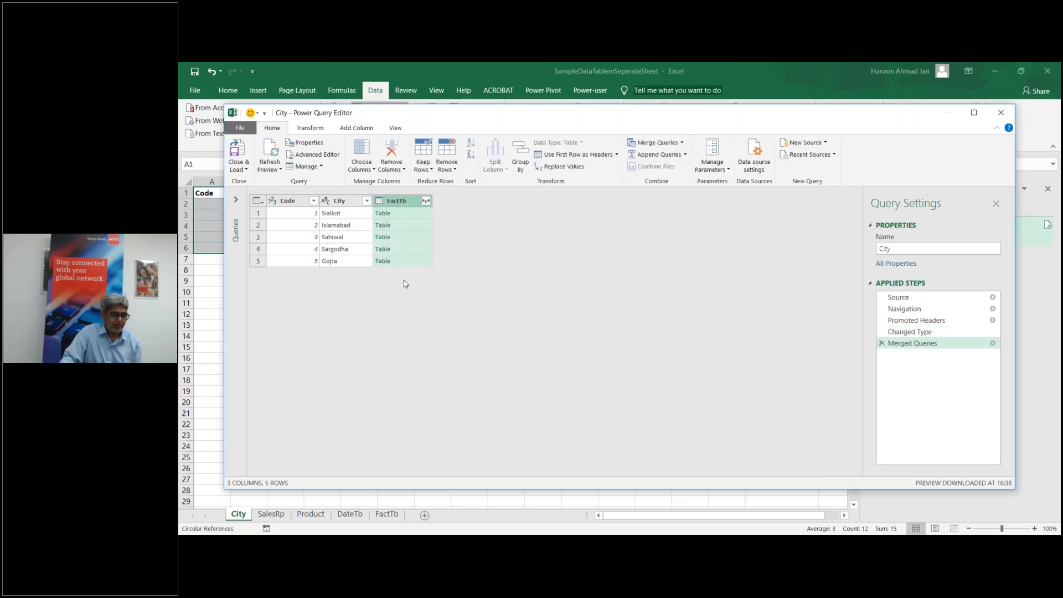
Step: Expand the FactTb column into Date, SaleRepCode, ProductCode and Qty, leaving out CityCode
{"action": "left_click", "coordinate": [425, 201]}
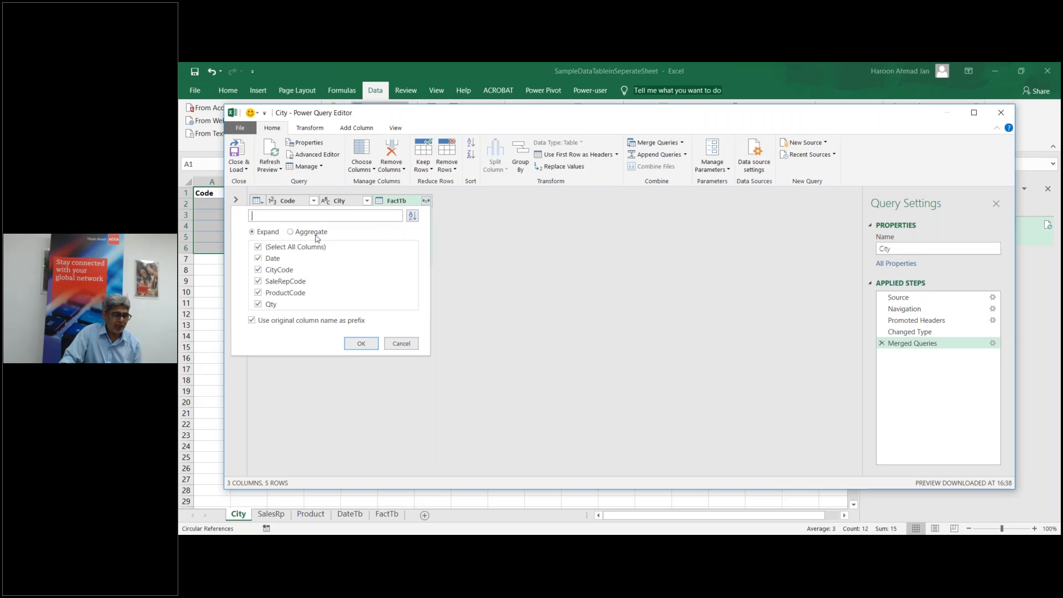
{"action": "left_click", "coordinate": [257, 270]}
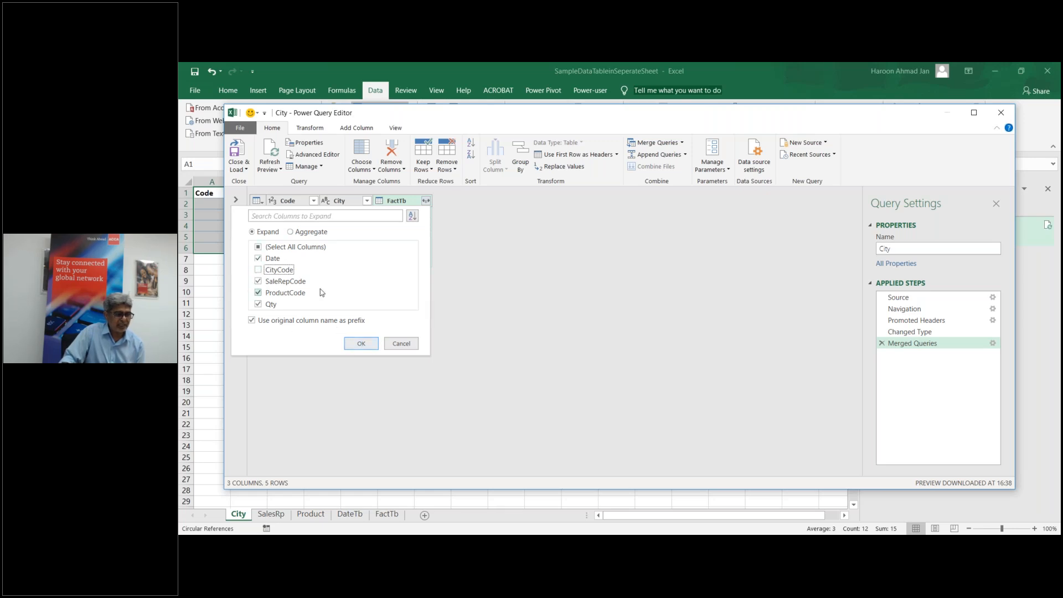
{"action": "left_click", "coordinate": [361, 345]}
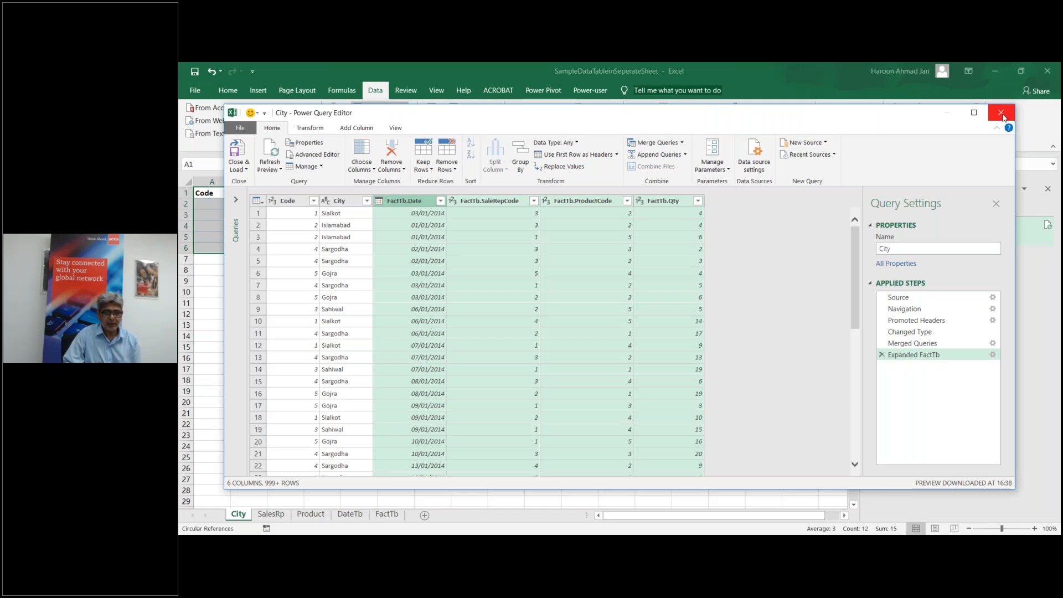
Step: Delete the Merged Queries, Changed Type, Promoted Headers and Navigation steps, then close the editor discarding changes
{"action": "left_click", "coordinate": [972, 114]}
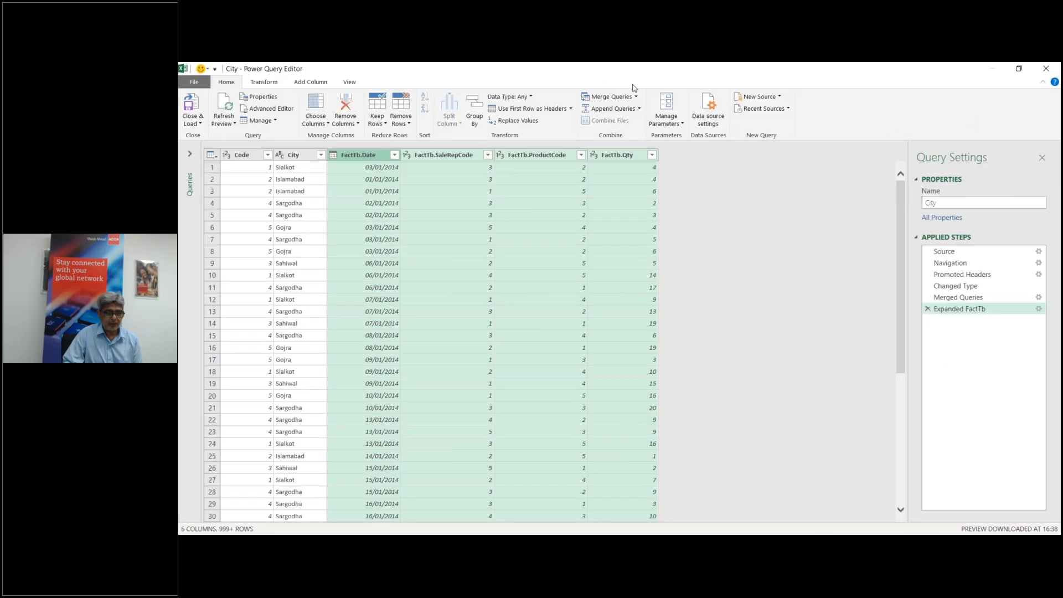
{"action": "left_click", "coordinate": [959, 298]}
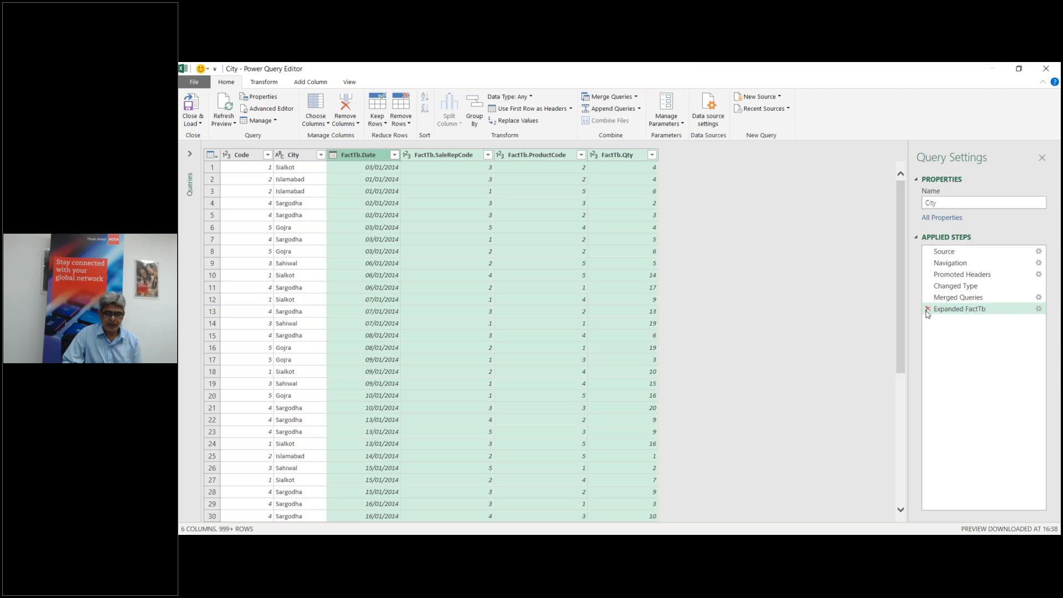
{"action": "left_click", "coordinate": [927, 297]}
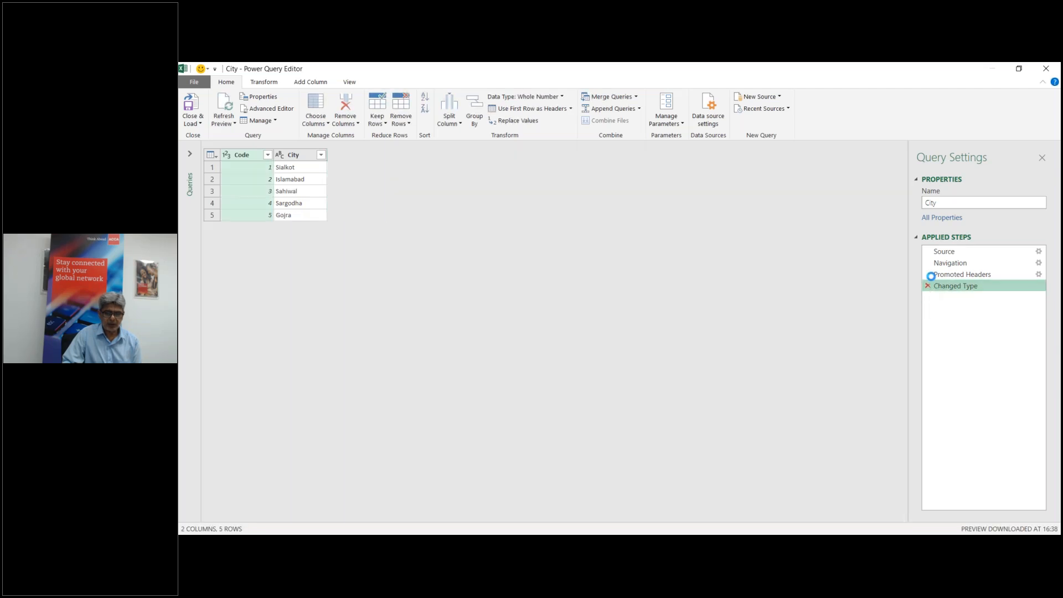
{"action": "left_click", "coordinate": [927, 286]}
{"action": "left_click", "coordinate": [927, 274]}
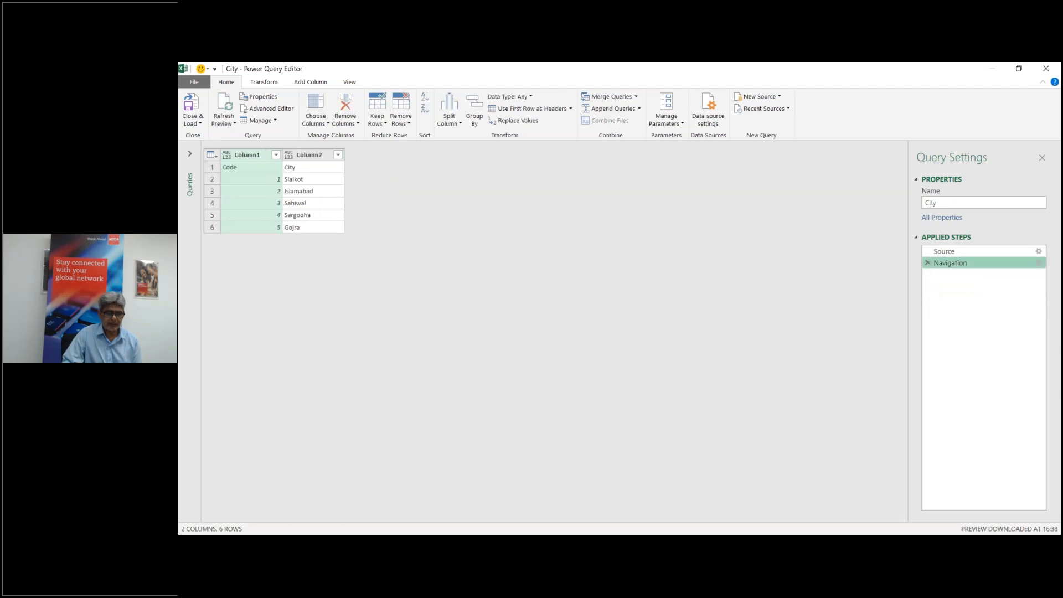
{"action": "left_click", "coordinate": [927, 263]}
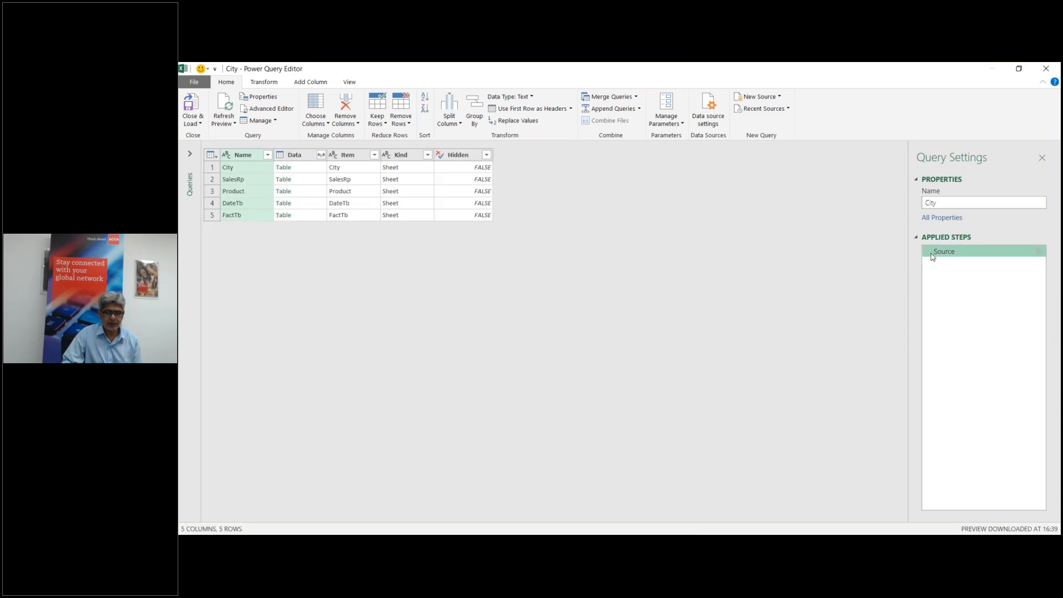
{"action": "left_click", "coordinate": [1043, 158]}
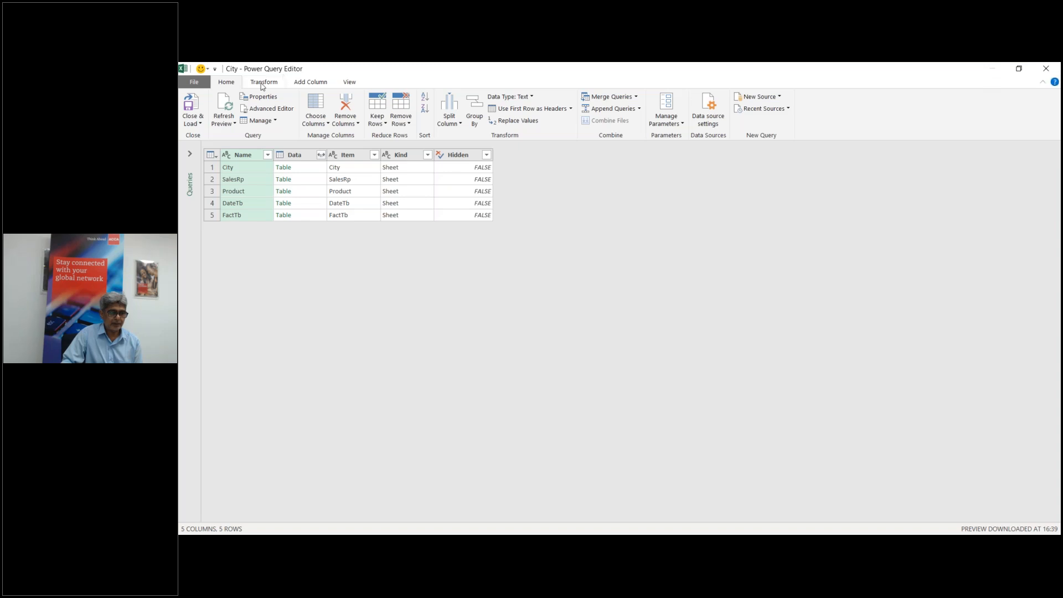
{"action": "left_click", "coordinate": [1053, 70]}
{"action": "left_click", "coordinate": [668, 323]}
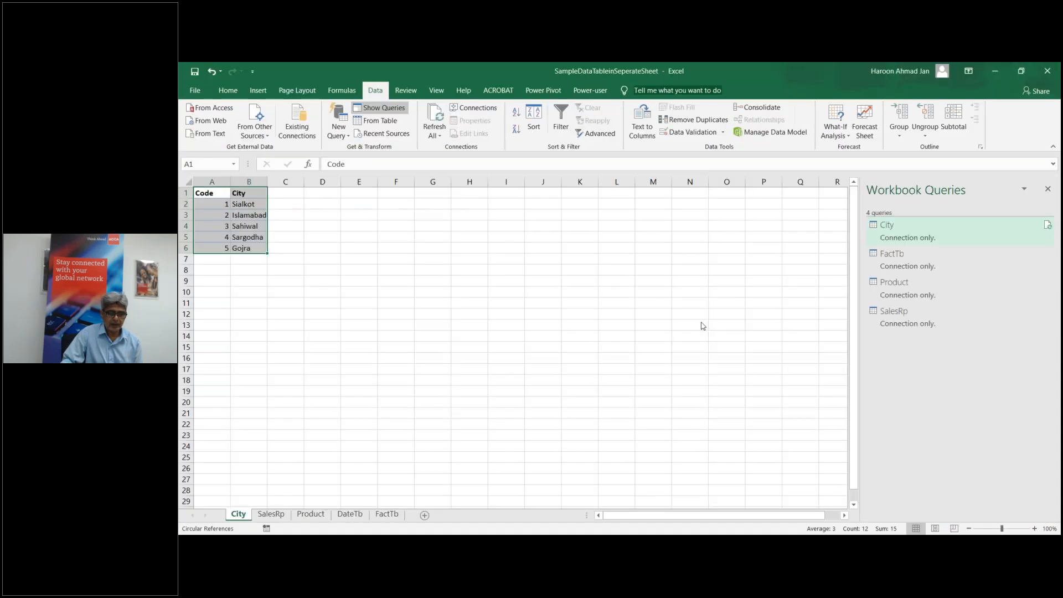
{"action": "left_click", "coordinate": [471, 292]}
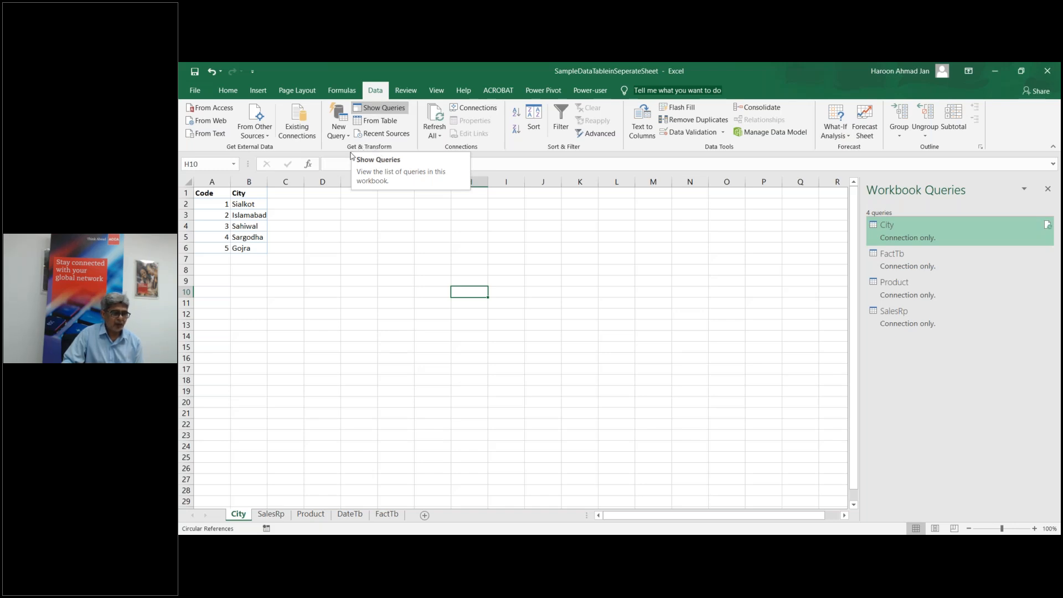
{"action": "left_click", "coordinate": [380, 110]}
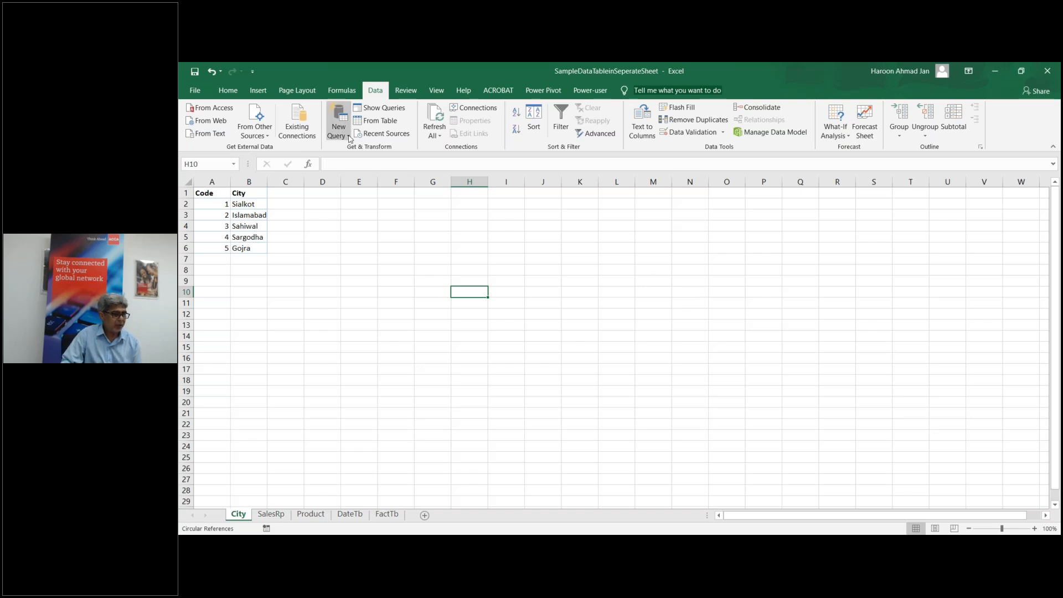
{"action": "left_click", "coordinate": [389, 109]}
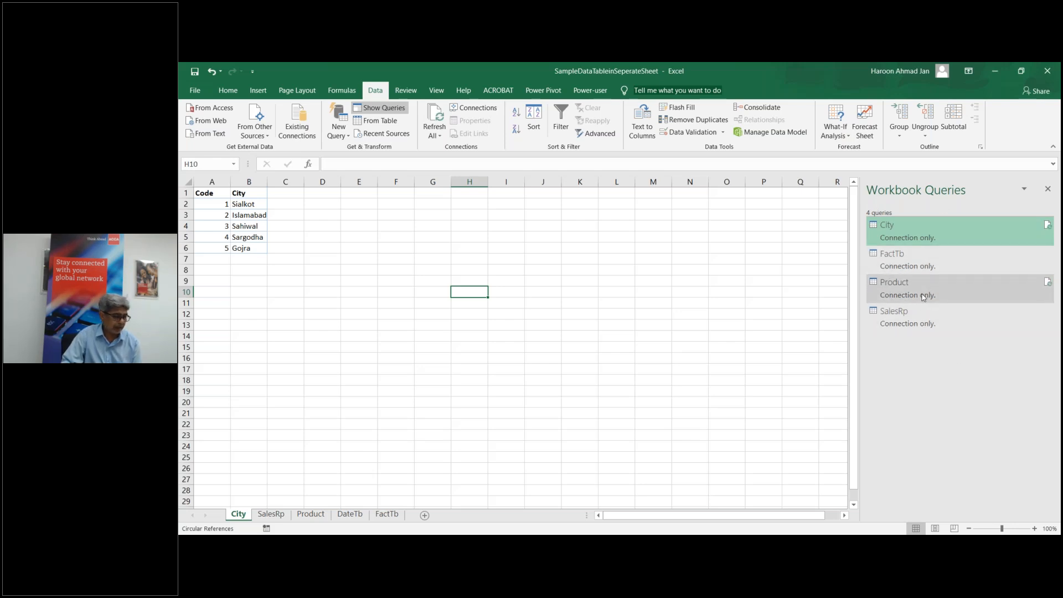
{"action": "left_click", "coordinate": [905, 263]}
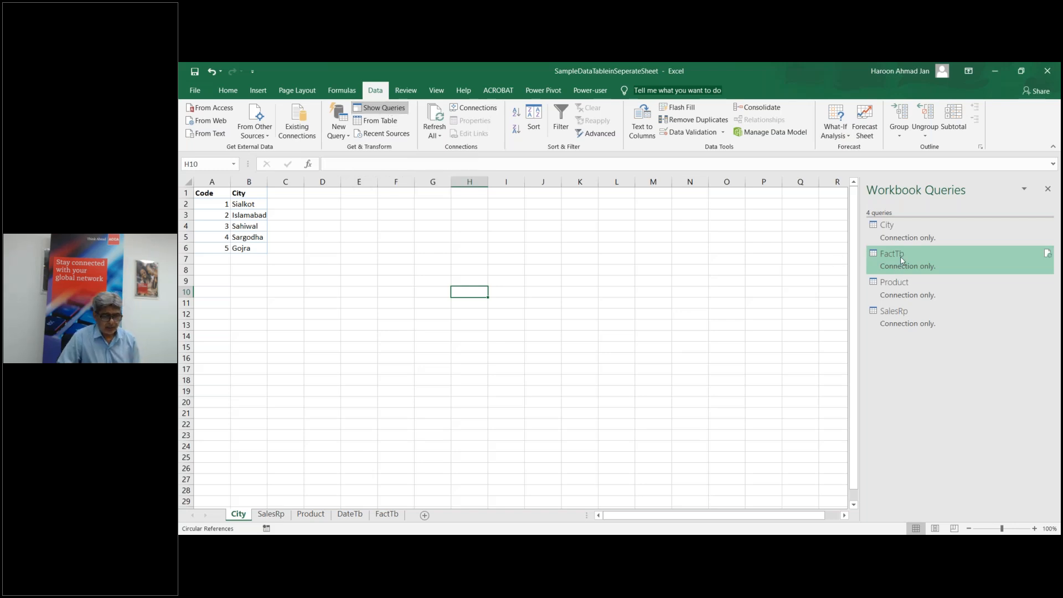
Step: From the FactTb query, create Merge1 as a new query joining City on CityCode = Code
{"action": "double_click", "coordinate": [892, 270]}
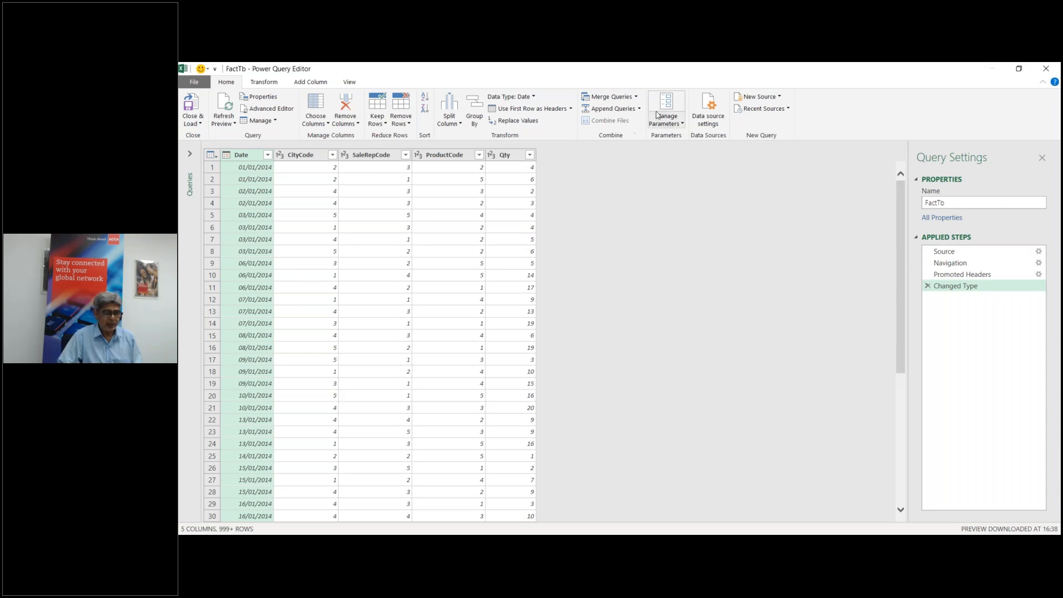
{"action": "left_click", "coordinate": [637, 99]}
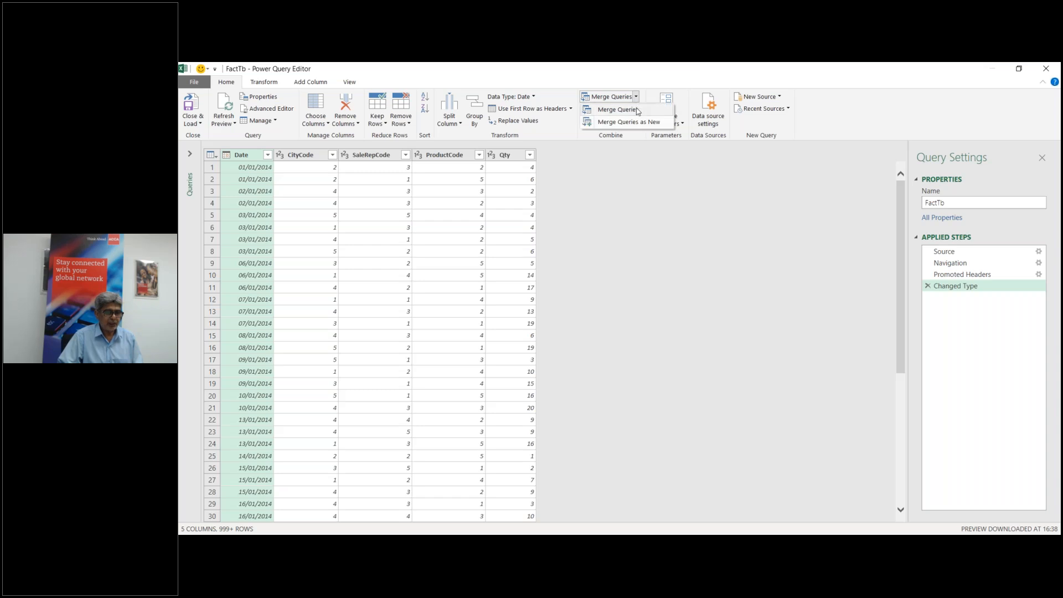
{"action": "left_click", "coordinate": [631, 122]}
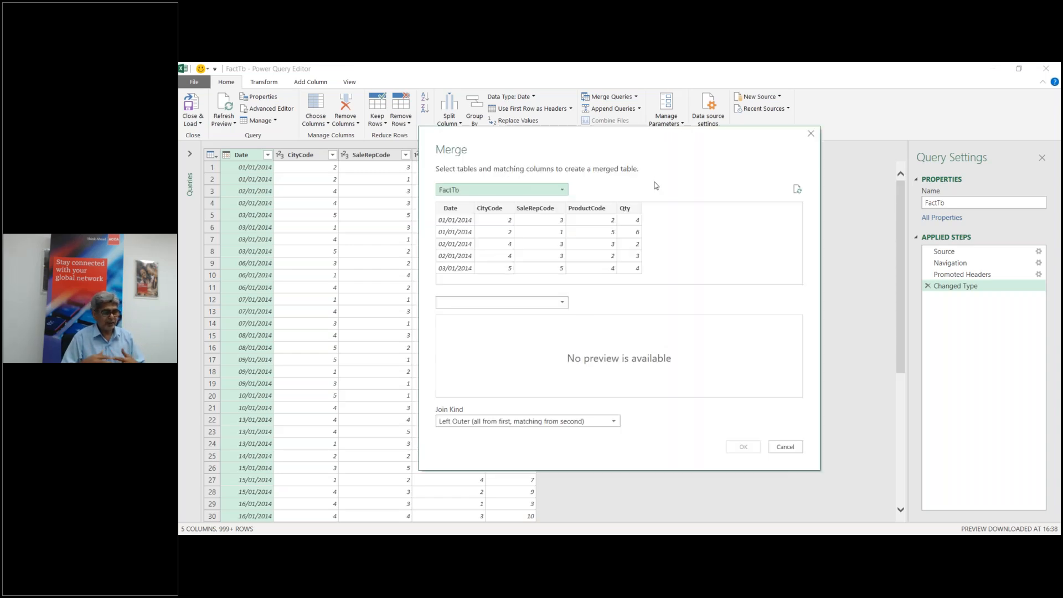
{"action": "left_click", "coordinate": [562, 303]}
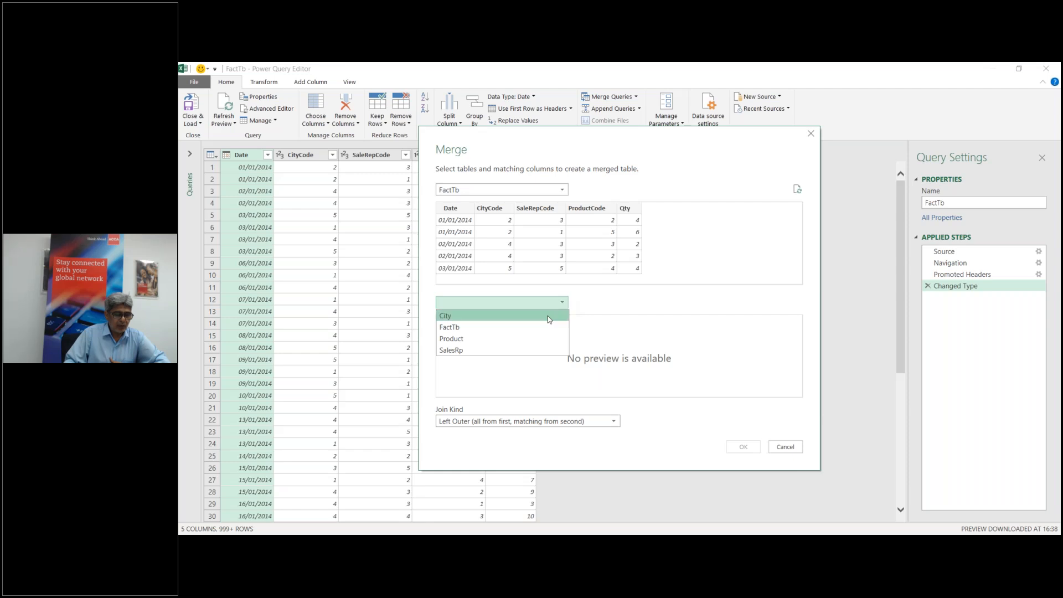
{"action": "left_click", "coordinate": [550, 317]}
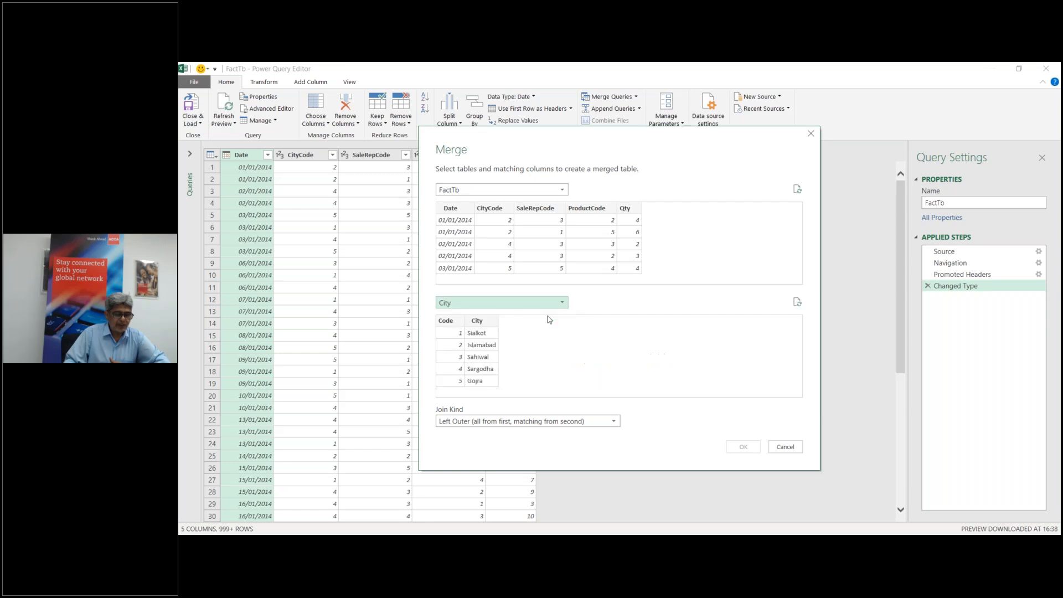
{"action": "left_click", "coordinate": [505, 209]}
{"action": "left_click", "coordinate": [451, 324]}
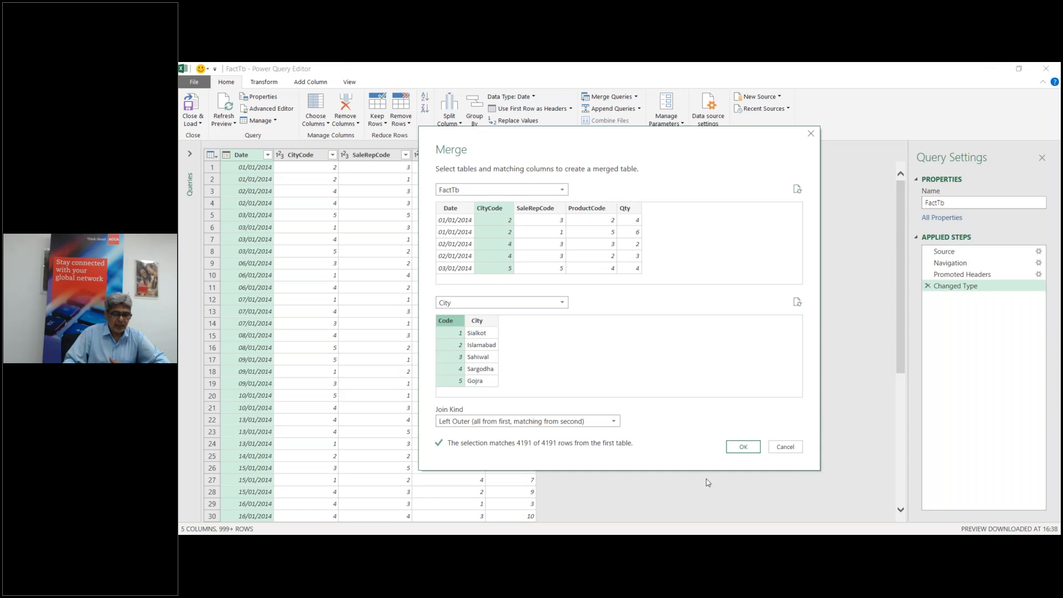
{"action": "left_click", "coordinate": [744, 447]}
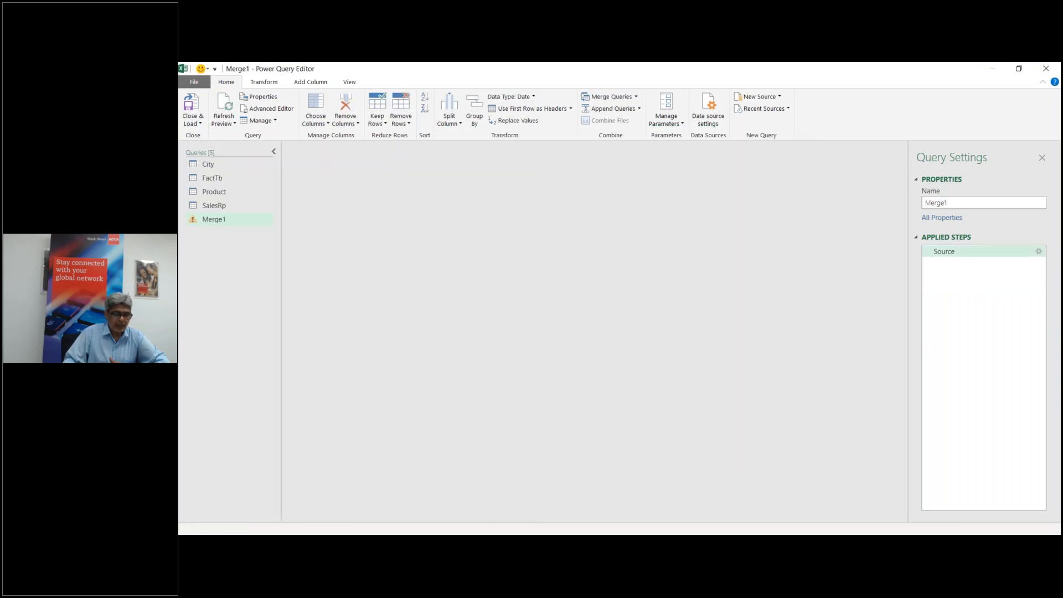
Step: Expand the nested City column to city names only, leaving out Code
{"action": "left_click", "coordinate": [662, 157]}
{"action": "left_click", "coordinate": [496, 213]}
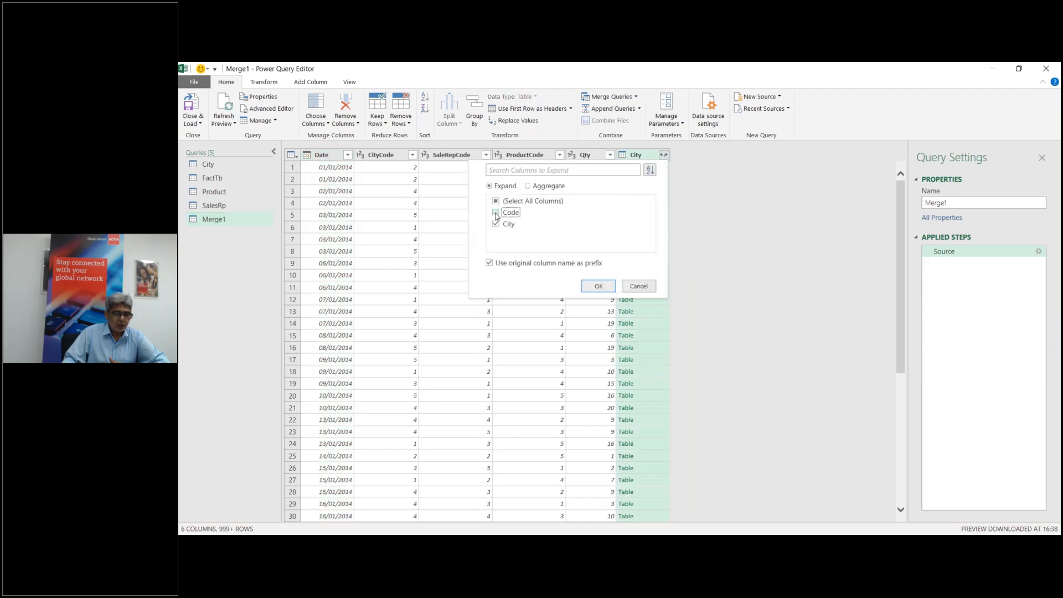
{"action": "left_click", "coordinate": [598, 286]}
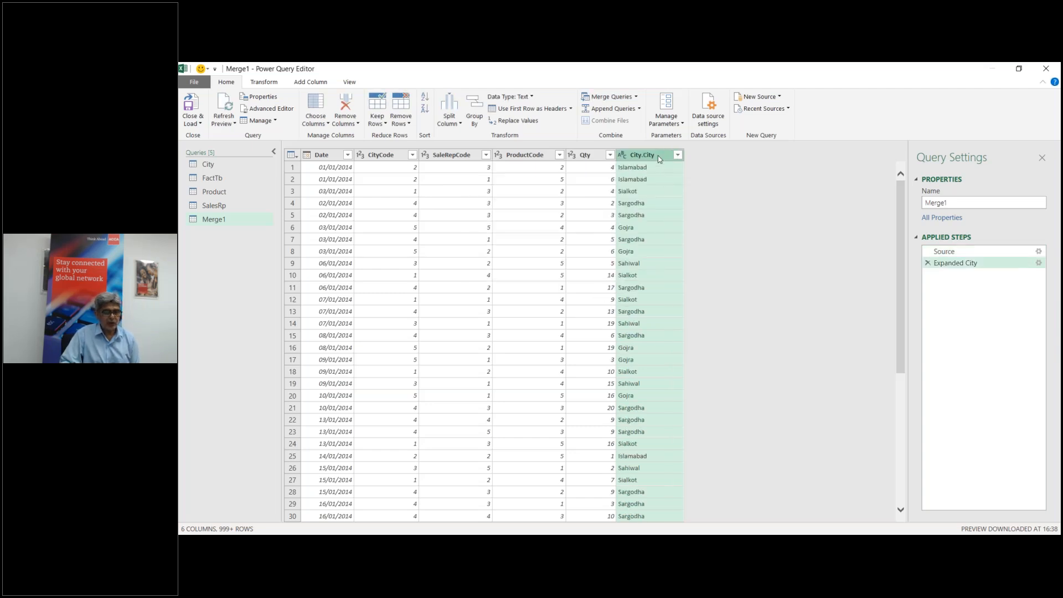
Step: Rename the City.City column to City, keeping the query name Merge1
{"action": "double_click", "coordinate": [659, 159]}
{"action": "type", "text": "City"}
{"action": "key", "text": "Return"}
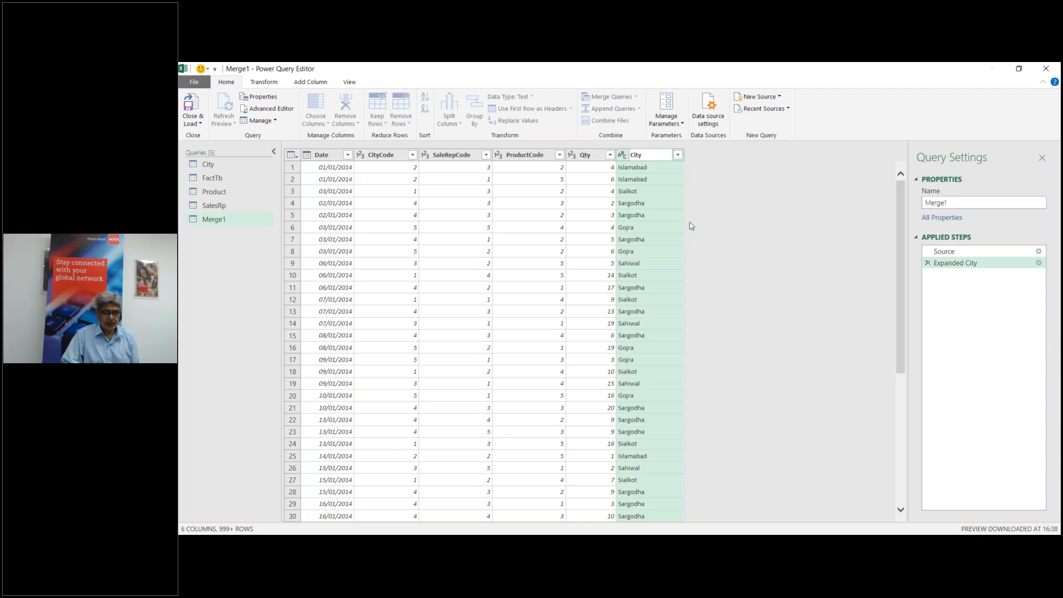
{"action": "left_click", "coordinate": [716, 273]}
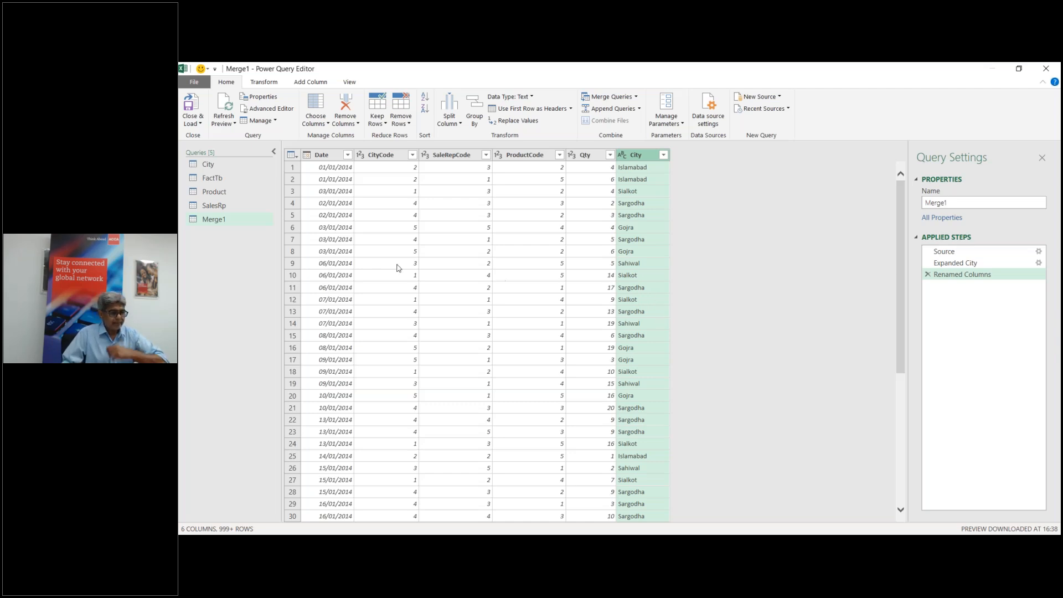
{"action": "double_click", "coordinate": [214, 220]}
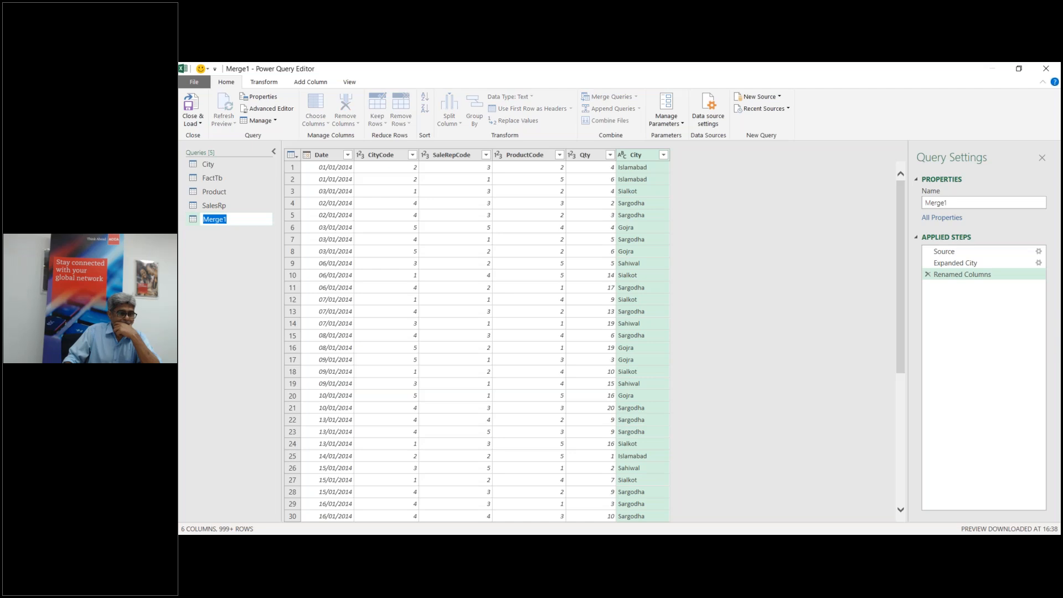
{"action": "key", "text": "Return"}
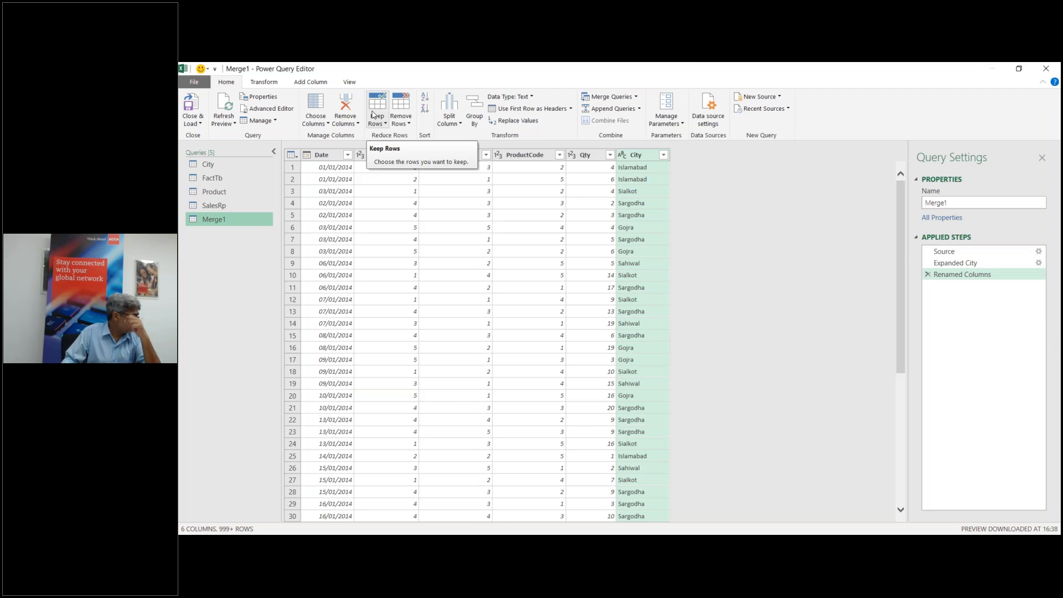
Step: Merge Merge1 with the Product table as a new query, matching ProductCode to Code
{"action": "left_click", "coordinate": [637, 97]}
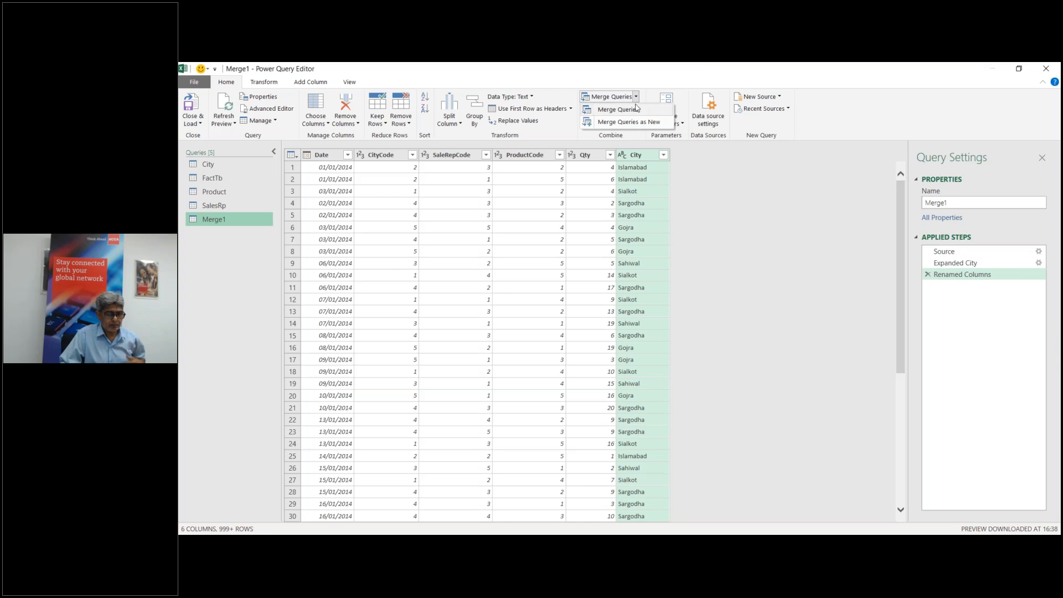
{"action": "left_click", "coordinate": [634, 123]}
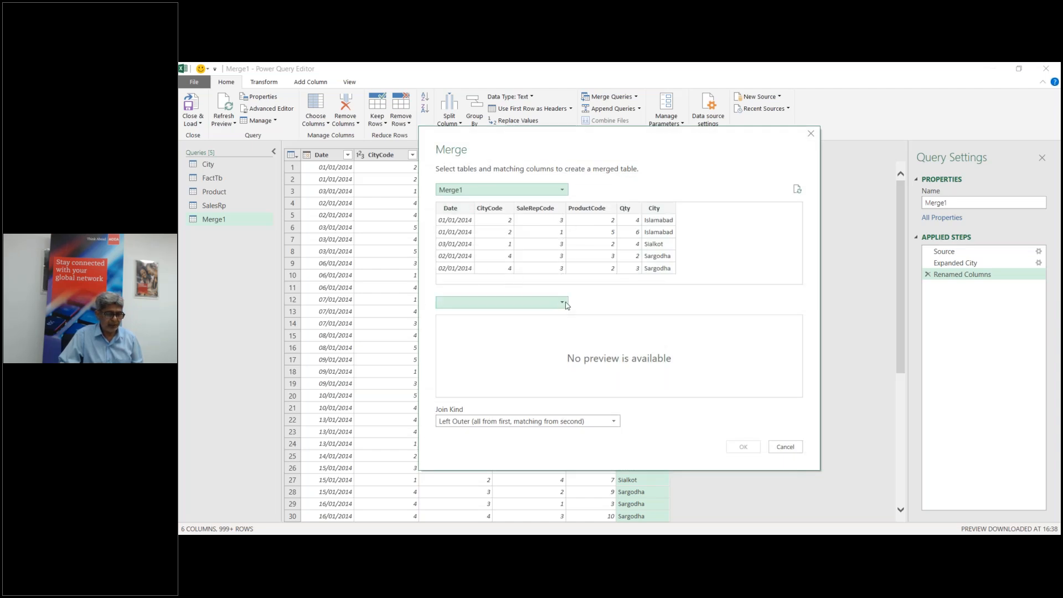
{"action": "left_click", "coordinate": [564, 302]}
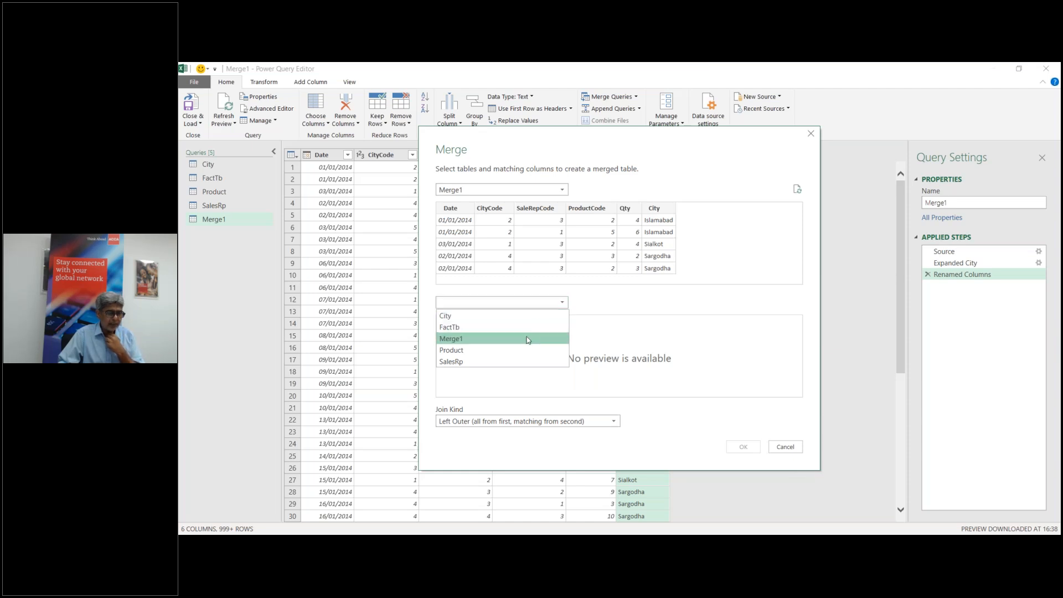
{"action": "left_click", "coordinate": [521, 351]}
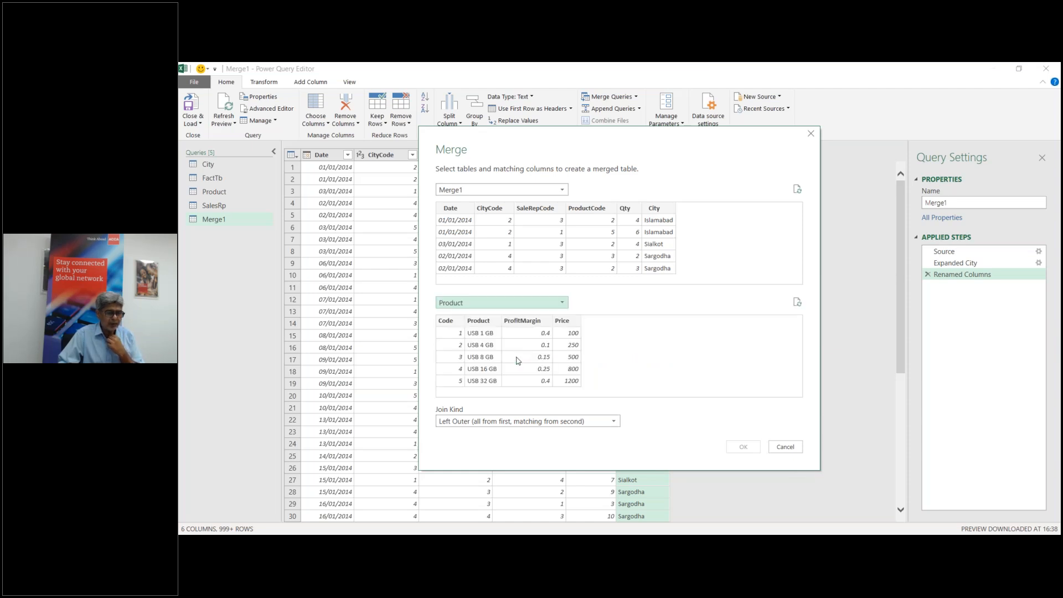
{"action": "left_click", "coordinate": [456, 327]}
{"action": "left_click", "coordinate": [595, 212]}
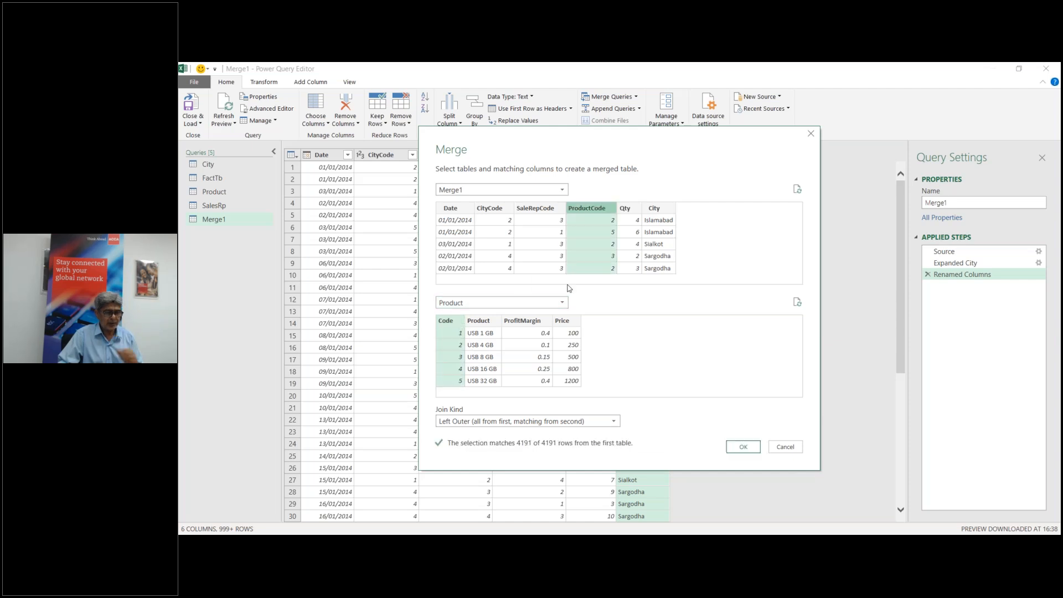
{"action": "left_click", "coordinate": [743, 447]}
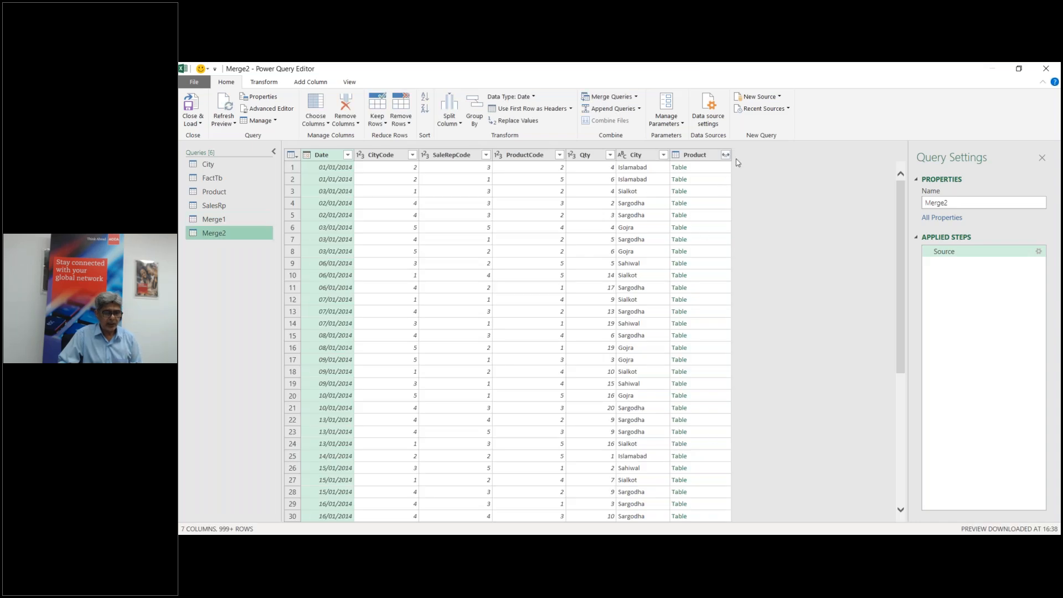
Step: Expand Product without Code and rename Product.Product to Product
{"action": "left_click", "coordinate": [725, 155]}
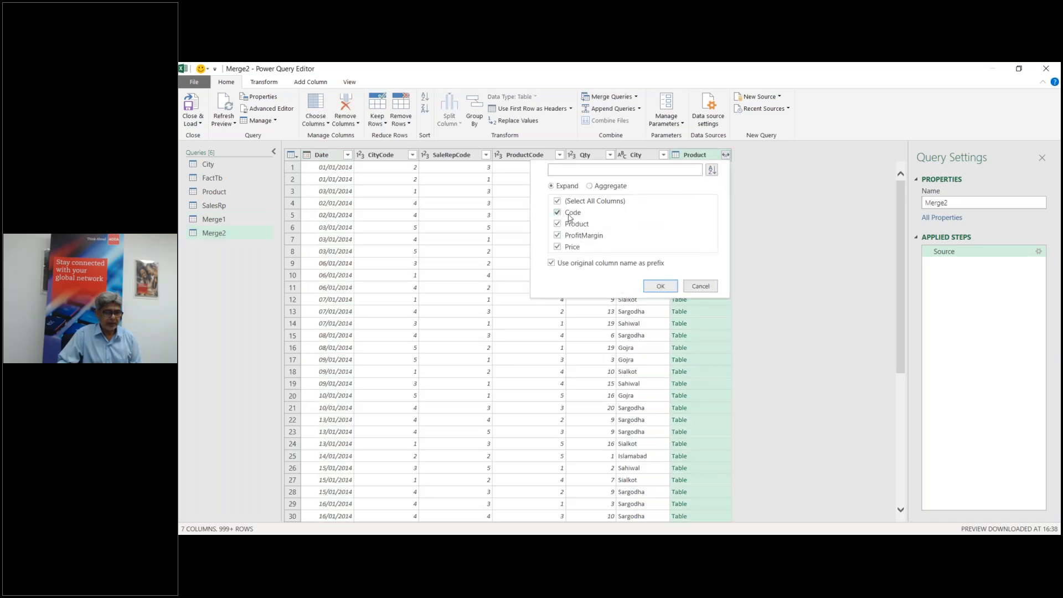
{"action": "left_click", "coordinate": [558, 213]}
{"action": "left_click", "coordinate": [661, 287]}
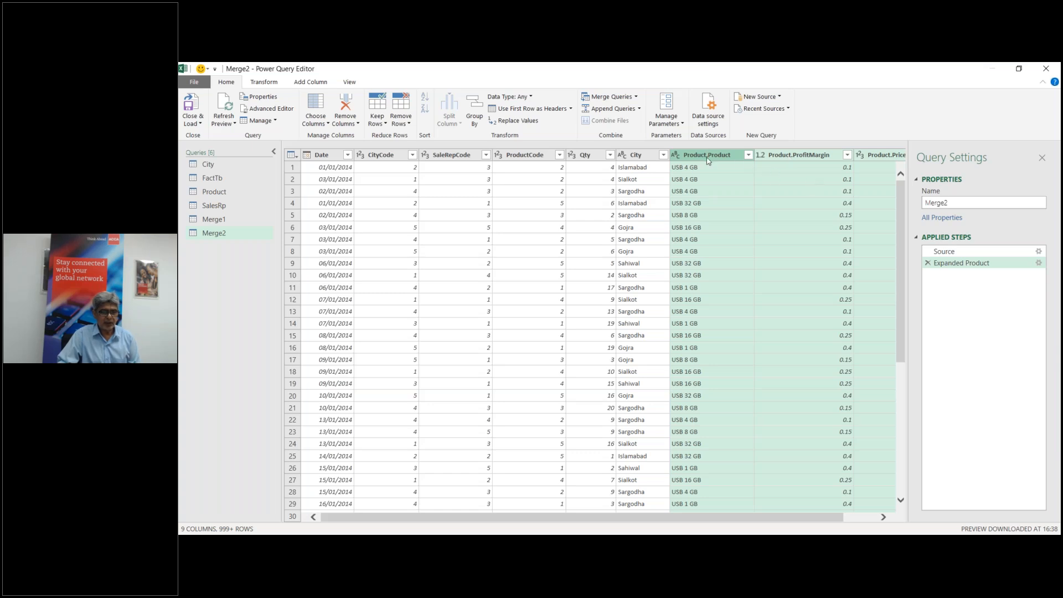
{"action": "double_click", "coordinate": [737, 156]}
{"action": "type", "text": "Product"}
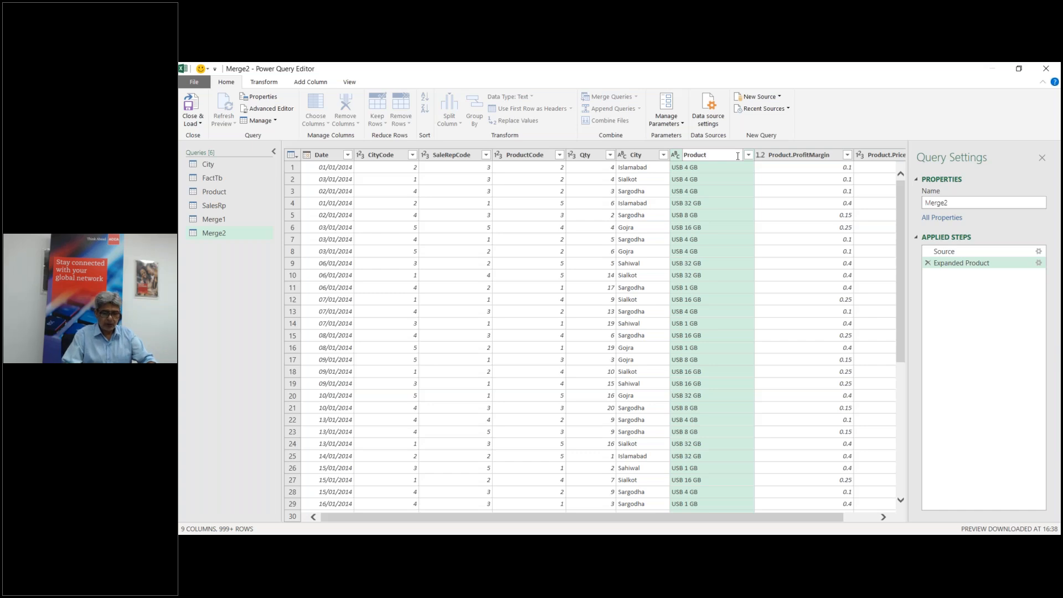
{"action": "key", "text": "Return"}
Step: Rename the remaining expanded columns to ProfitMargin and Price
{"action": "left_click", "coordinate": [782, 157]}
{"action": "double_click", "coordinate": [782, 157]}
{"action": "type", "text": "ProfitMargin"}
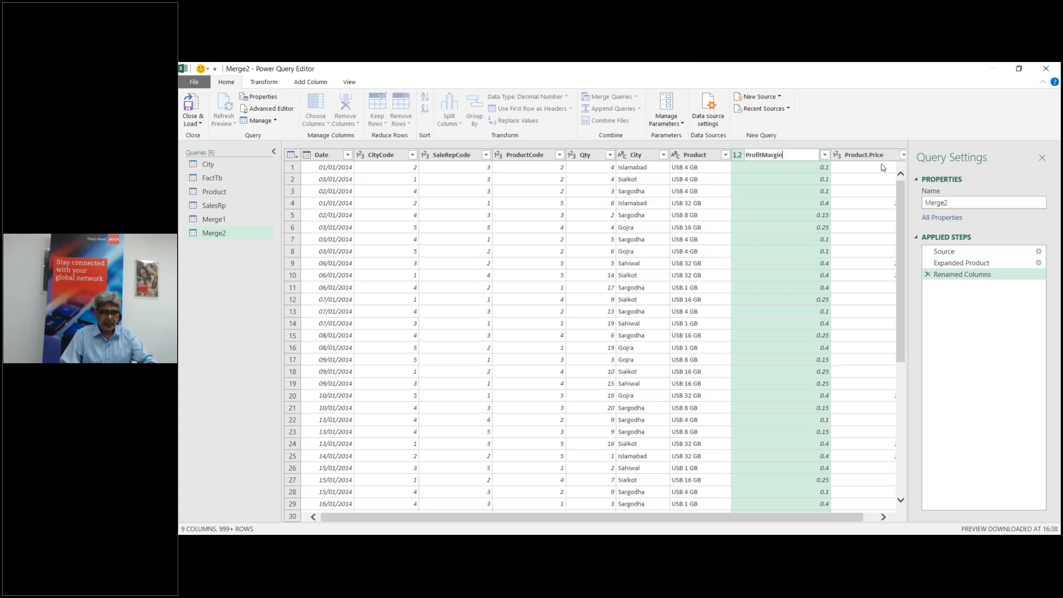
{"action": "key", "text": "Return"}
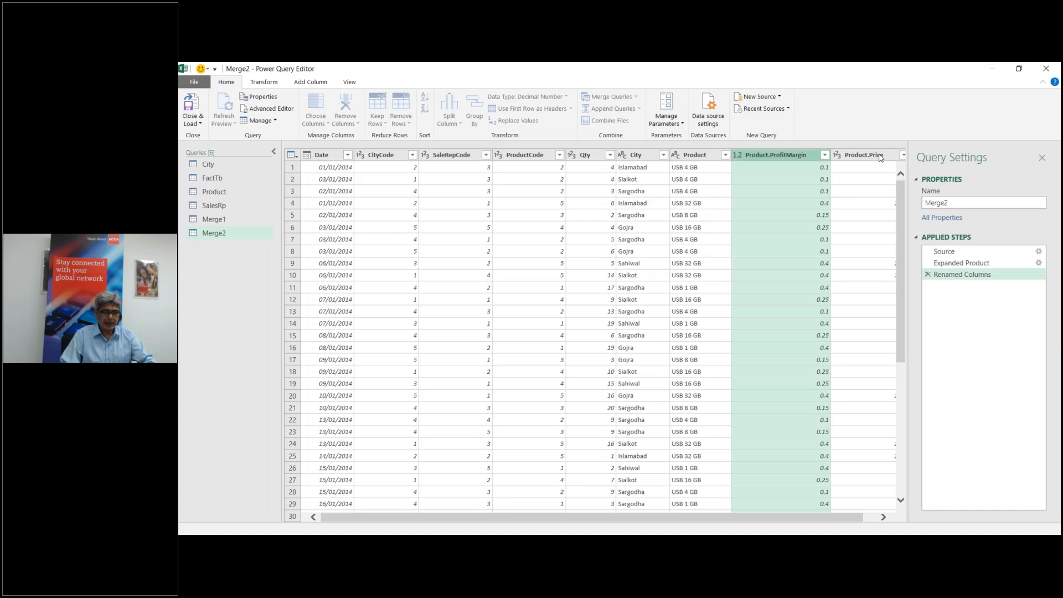
{"action": "left_click", "coordinate": [881, 155]}
{"action": "left_click", "coordinate": [860, 371]}
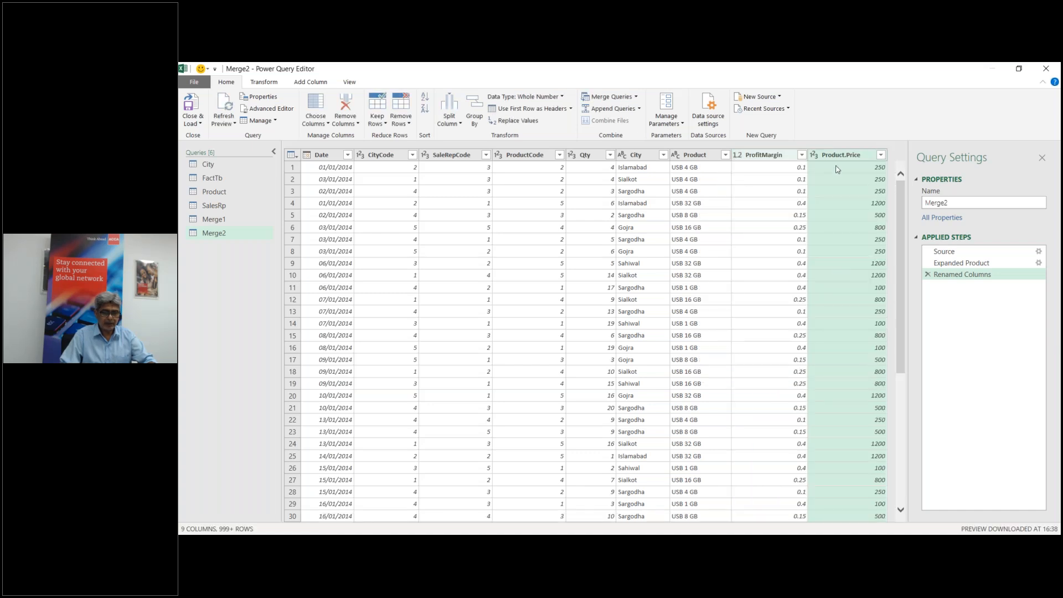
{"action": "double_click", "coordinate": [838, 157]}
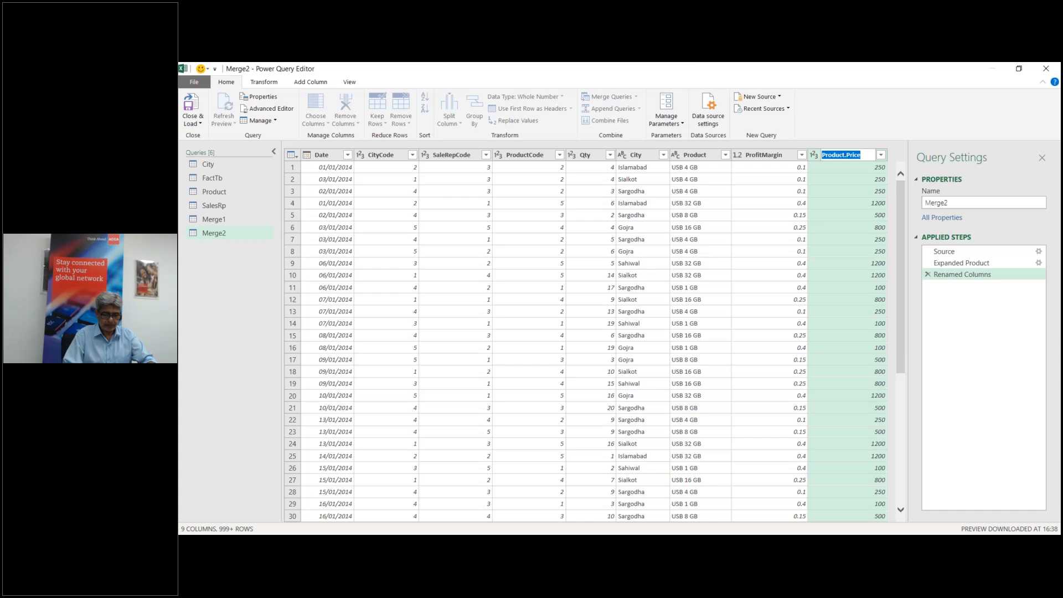
{"action": "type", "text": "Price"}
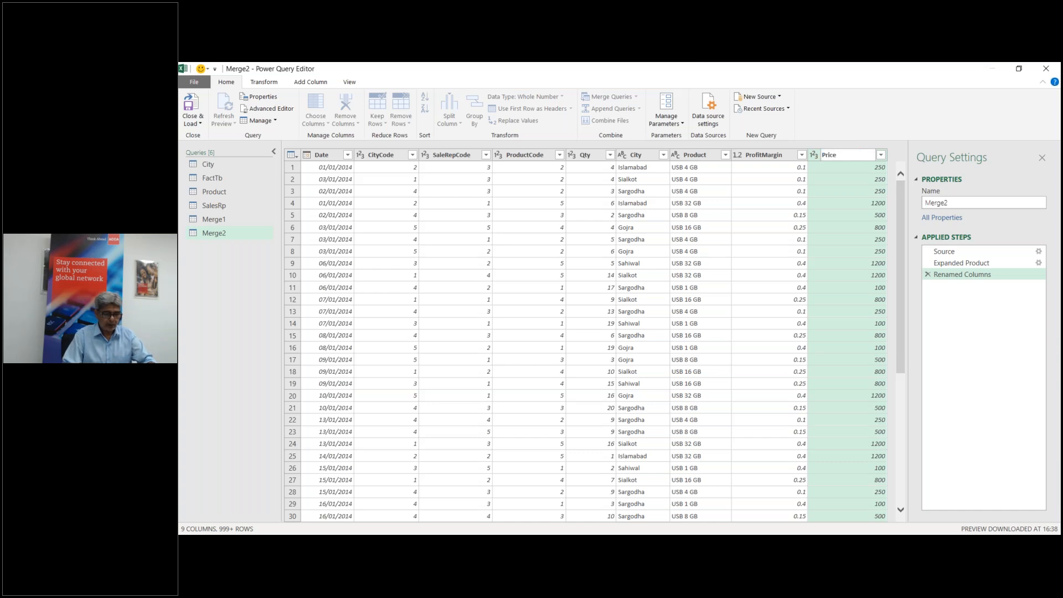
{"action": "key", "text": "Return"}
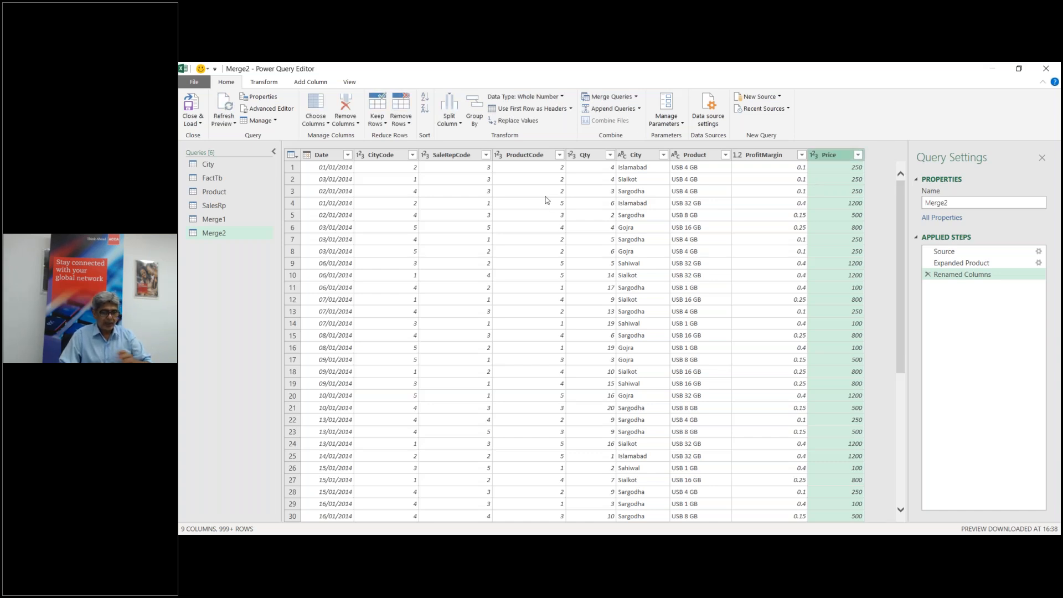
{"action": "left_click", "coordinate": [217, 236]}
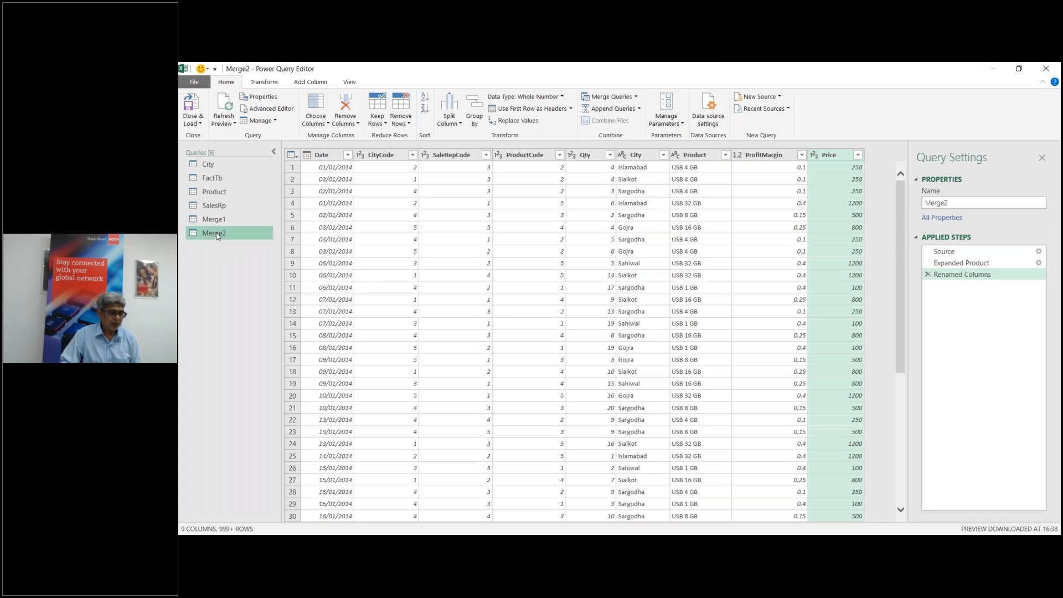
Step: Merge Merge2 with the SalesRp table, matching SaleRepCode to Code
{"action": "left_click", "coordinate": [620, 98]}
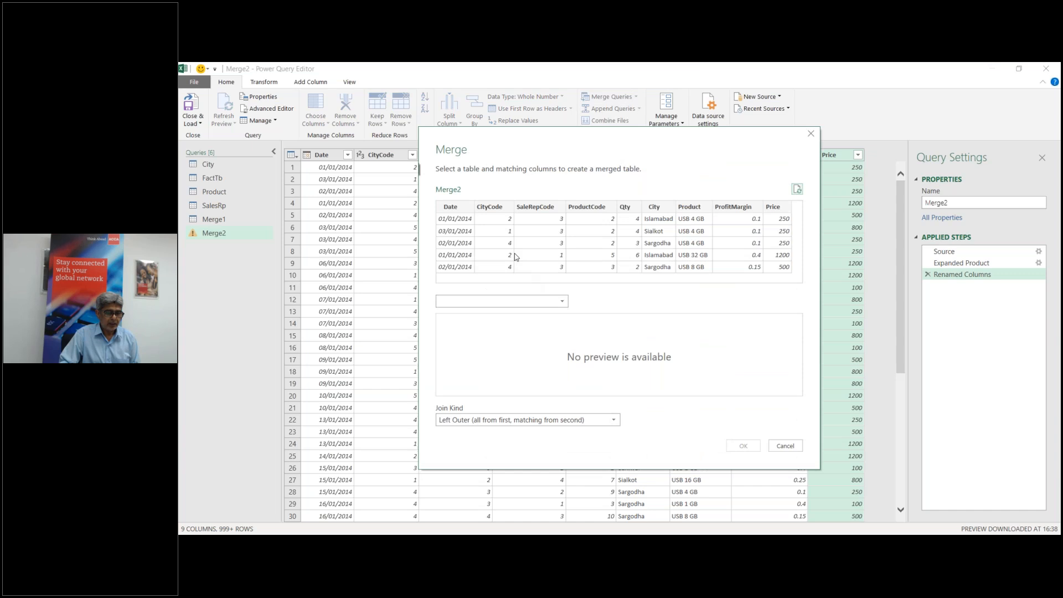
{"action": "left_click", "coordinate": [564, 302]}
{"action": "left_click", "coordinate": [527, 375]}
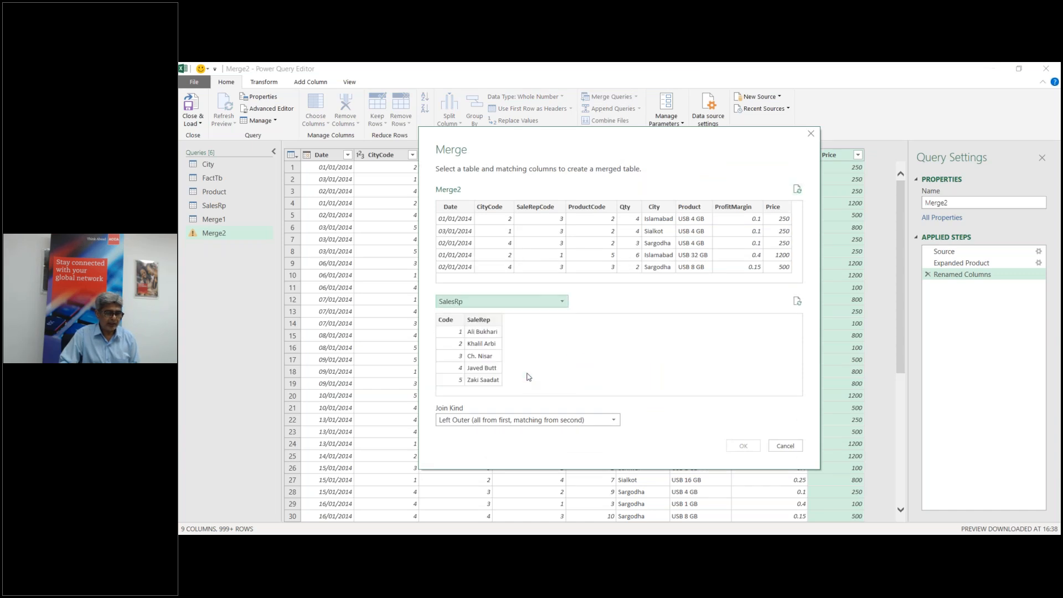
{"action": "left_click", "coordinate": [453, 323]}
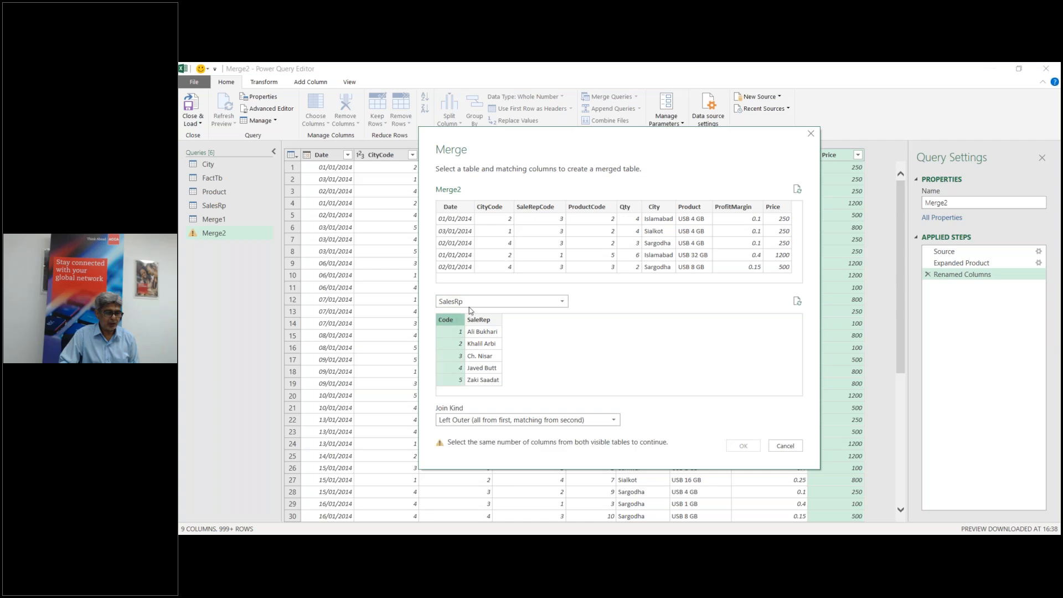
{"action": "left_click", "coordinate": [542, 213]}
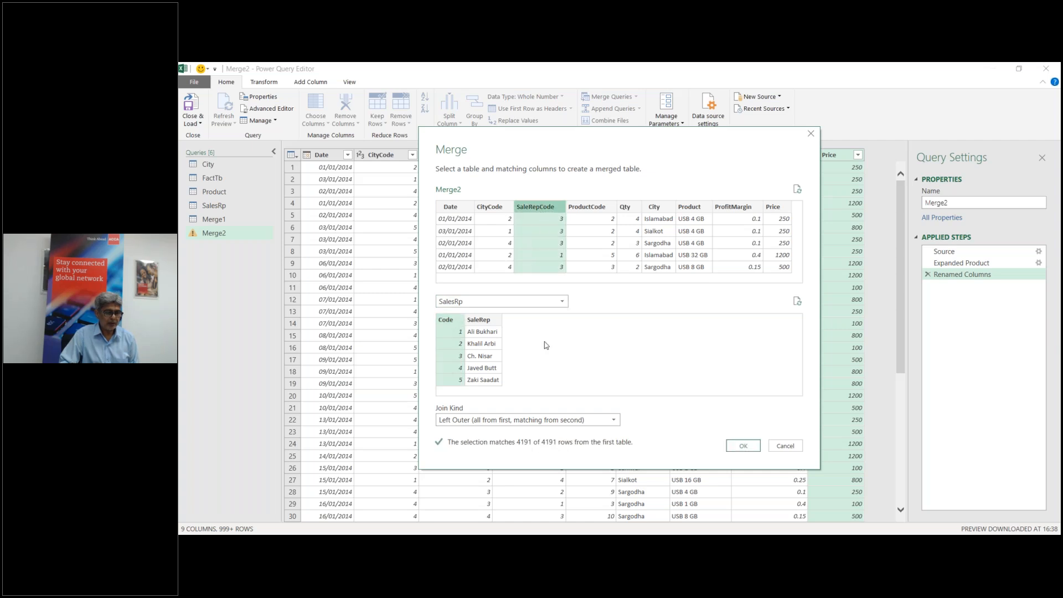
{"action": "left_click", "coordinate": [743, 446]}
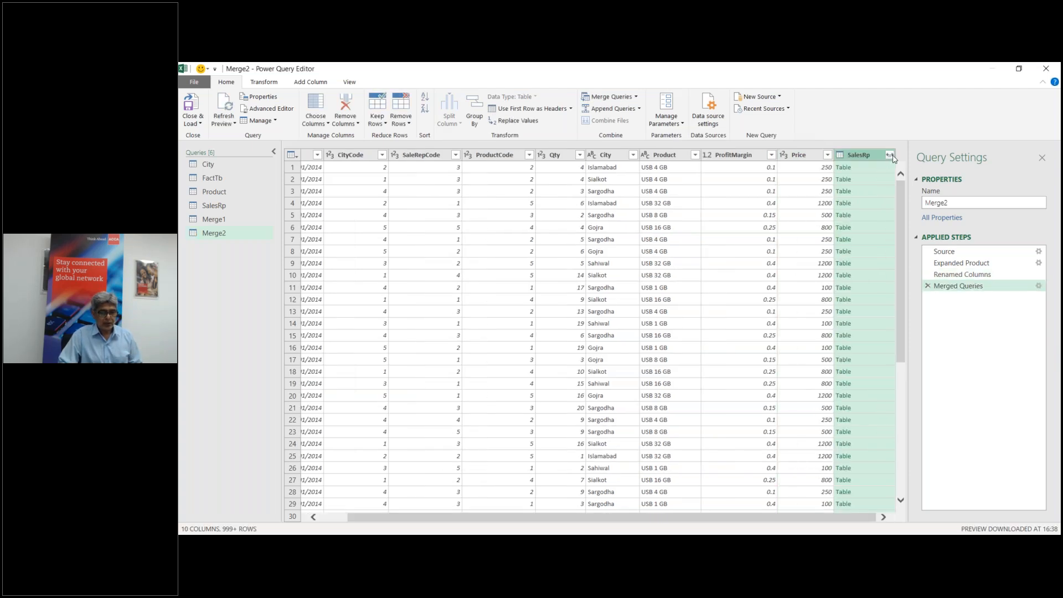
Step: Expand only the SaleRep names from SalesRp and name the column SaleRep
{"action": "left_click", "coordinate": [890, 155]}
{"action": "left_click", "coordinate": [722, 213]}
{"action": "left_click", "coordinate": [823, 287]}
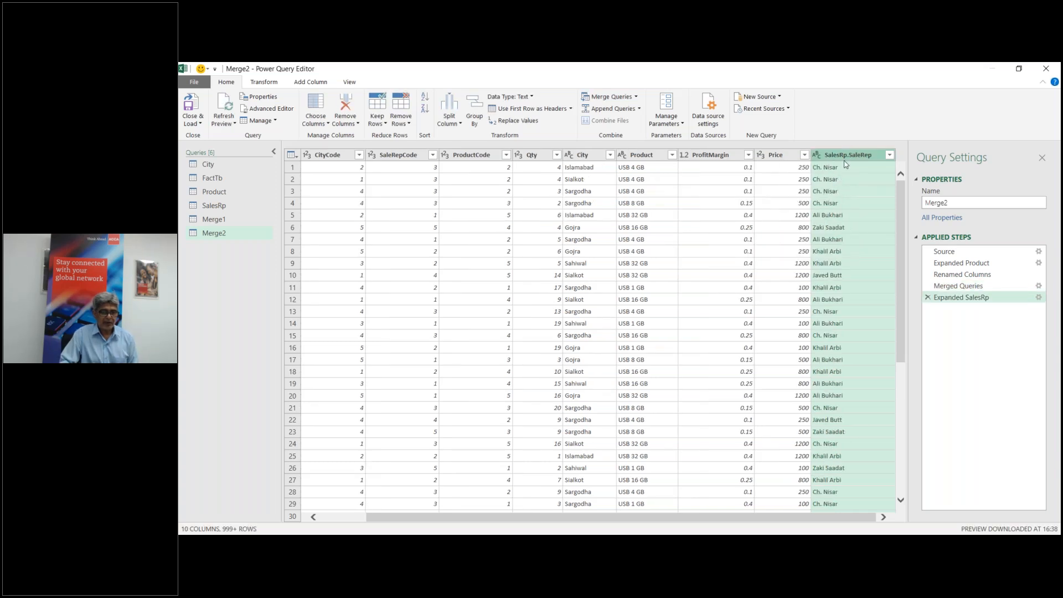
{"action": "double_click", "coordinate": [846, 159]}
{"action": "type", "text": "SaleRep"}
{"action": "key", "text": "Return"}
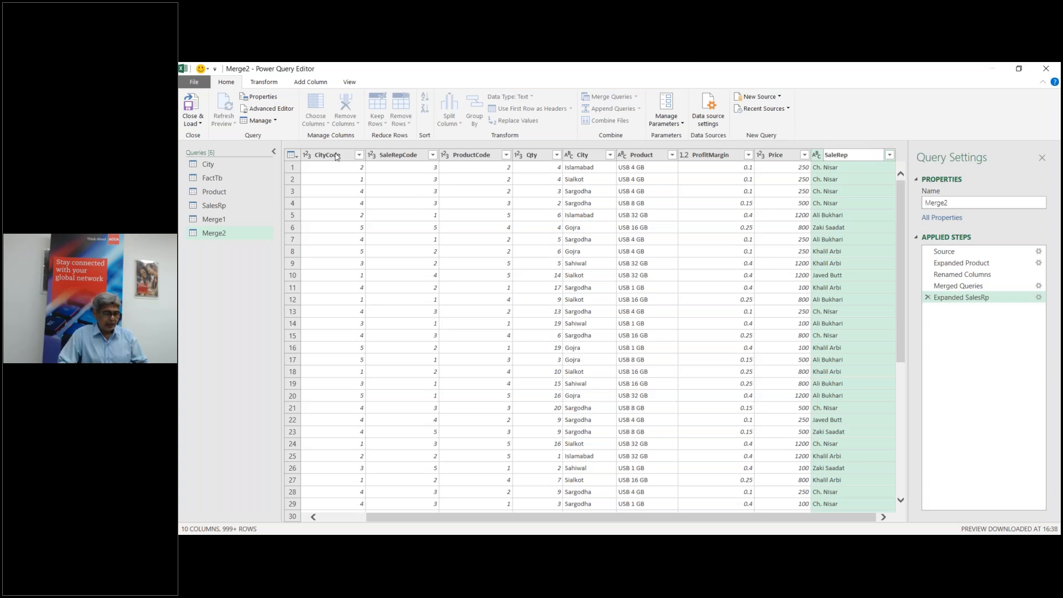
Step: Remove the CityCode, SaleRepCode and ProductCode columns from Merge2
{"action": "left_click", "coordinate": [357, 156]}
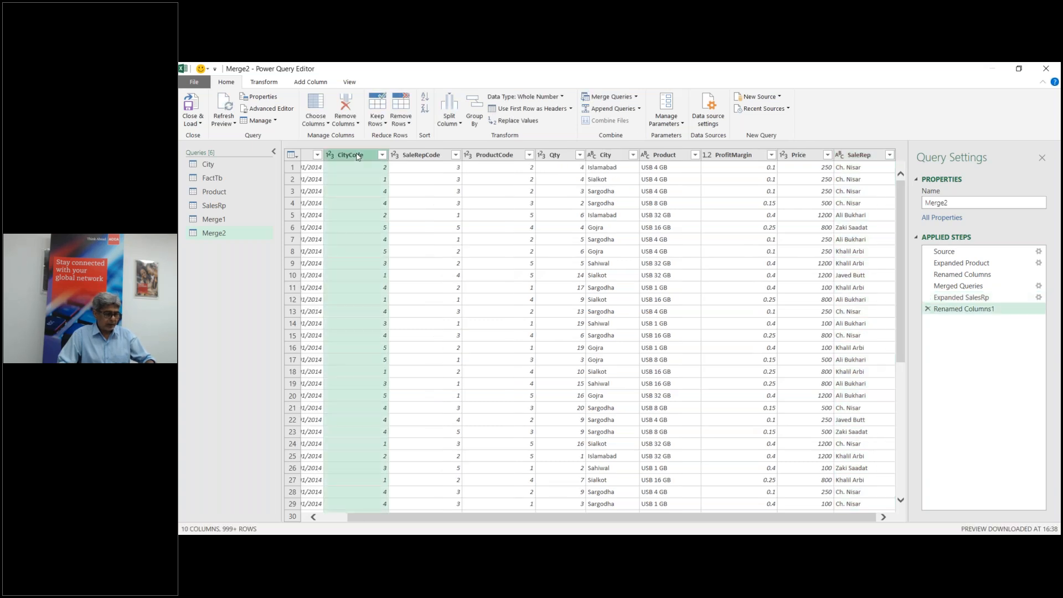
{"action": "left_click", "coordinate": [426, 156], "text": "ctrl"}
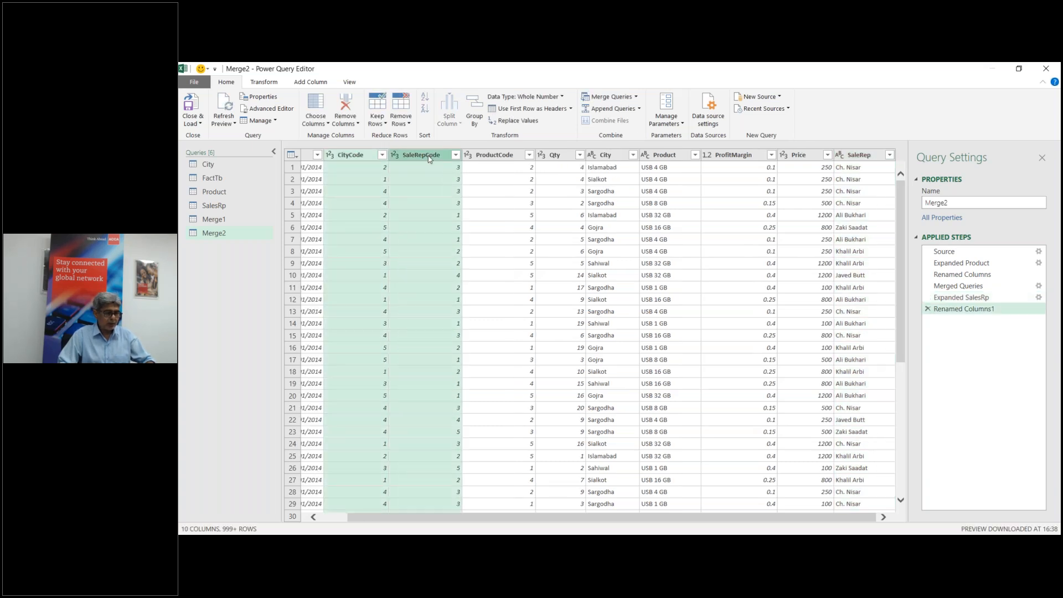
{"action": "left_click", "coordinate": [502, 156], "text": "ctrl"}
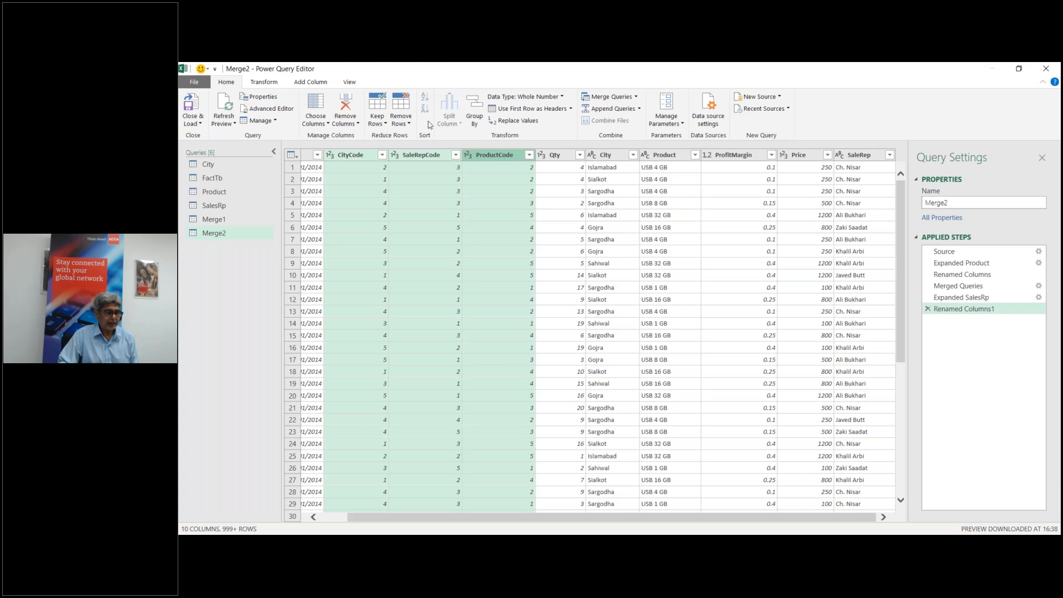
{"action": "left_click", "coordinate": [348, 107]}
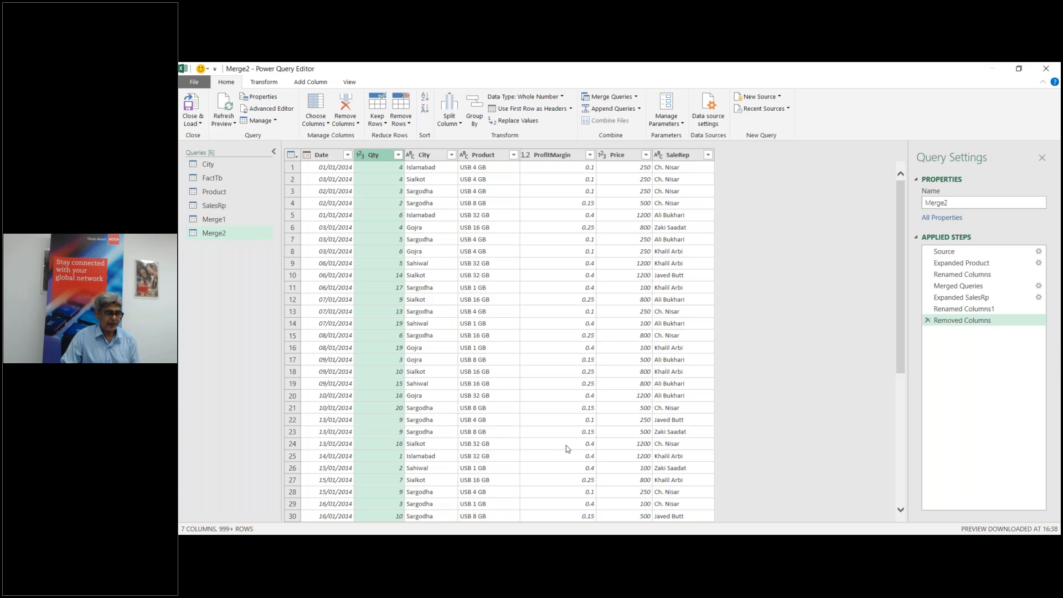
{"action": "left_click", "coordinate": [617, 545]}
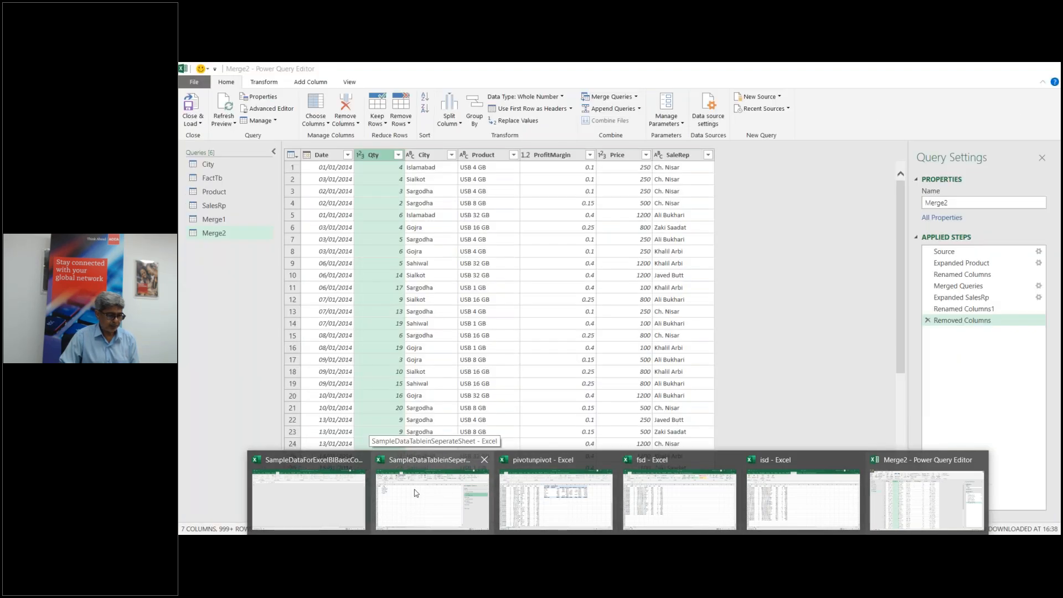
{"action": "left_click", "coordinate": [328, 488]}
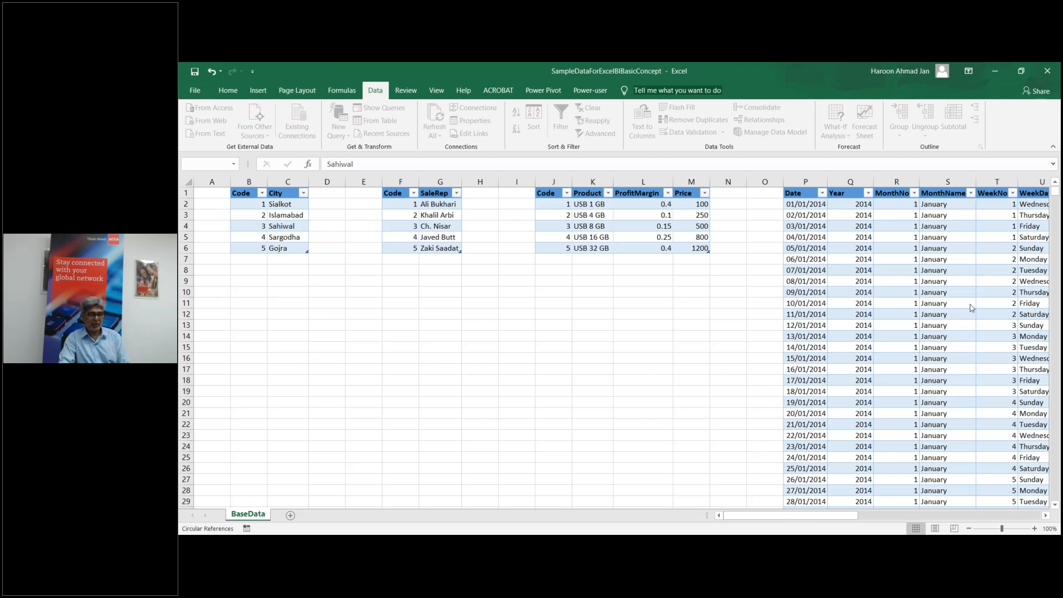
{"action": "left_click", "coordinate": [634, 545]}
{"action": "left_click", "coordinate": [450, 502]}
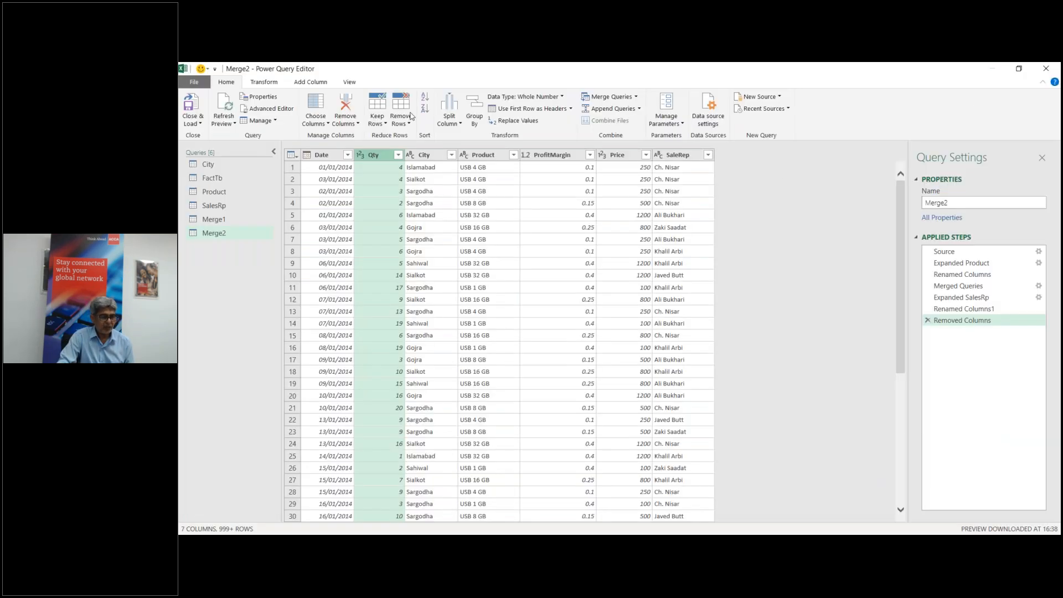
Step: Close the Power Query Editor and load Merge2 as a table on a new worksheet
{"action": "left_click", "coordinate": [201, 123]}
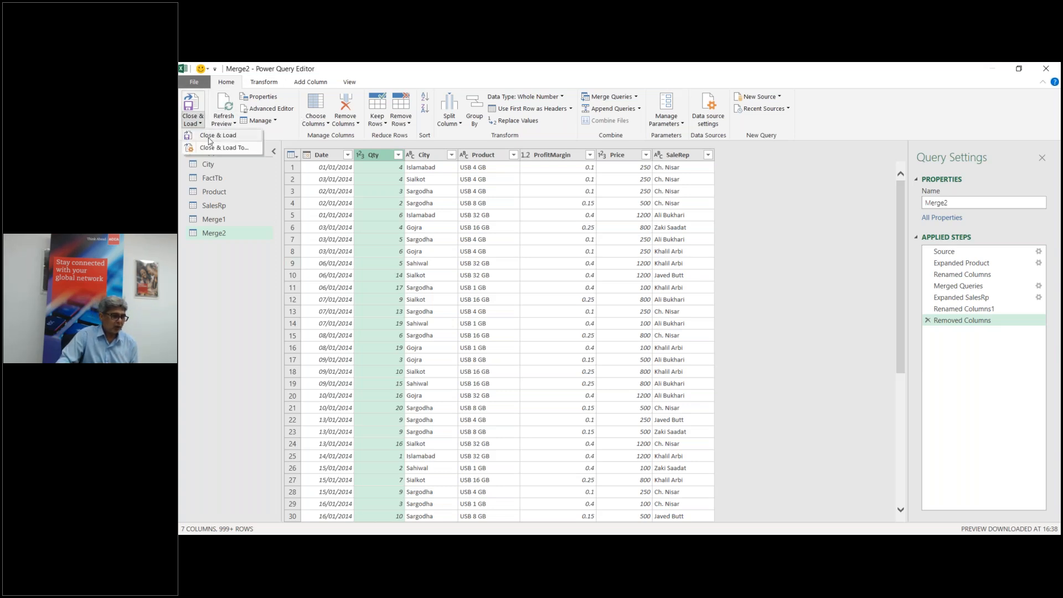
{"action": "left_click", "coordinate": [210, 139]}
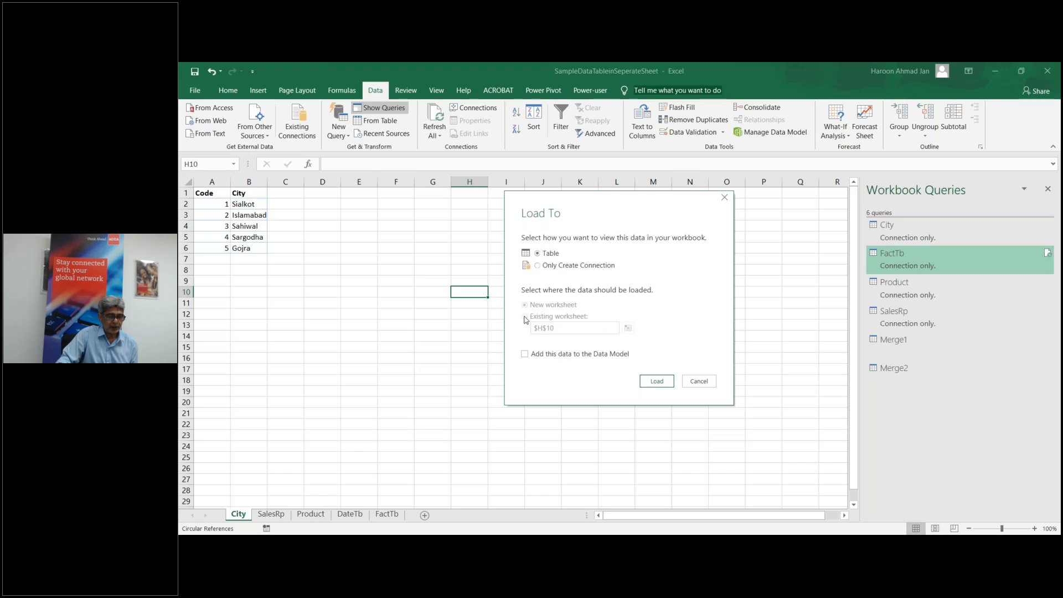
{"action": "left_click", "coordinate": [656, 382]}
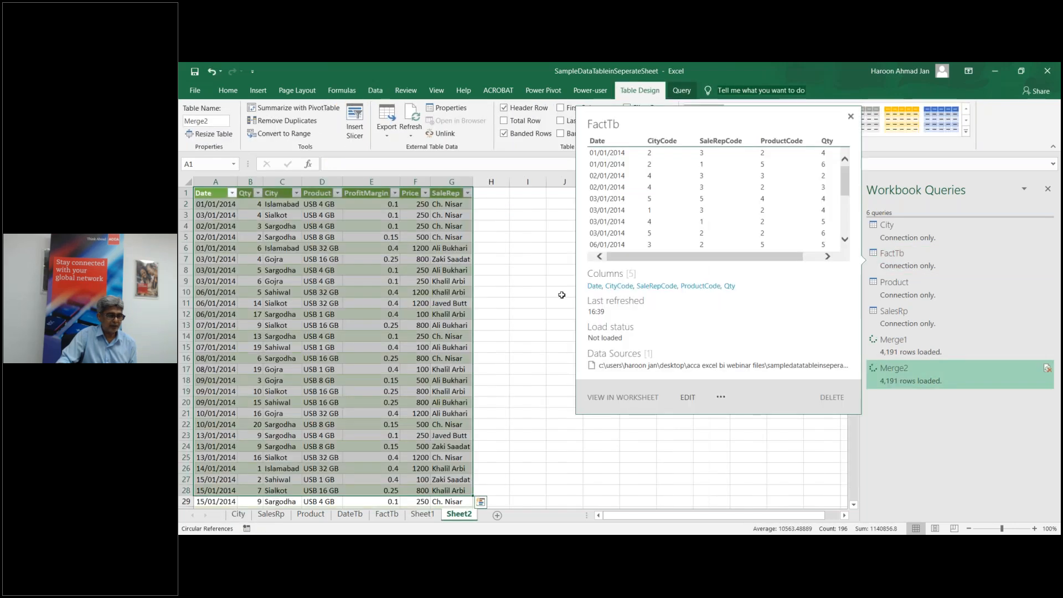
{"action": "left_click", "coordinate": [542, 313]}
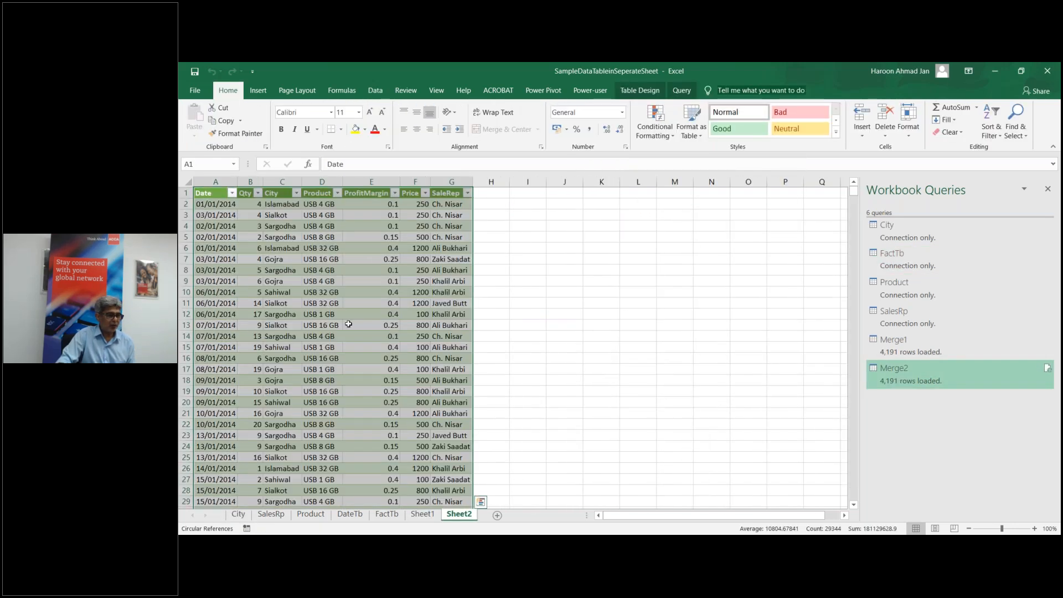
Step: Save and close the SampleDataTableinSeperateSheet workbook
{"action": "left_click", "coordinate": [342, 344]}
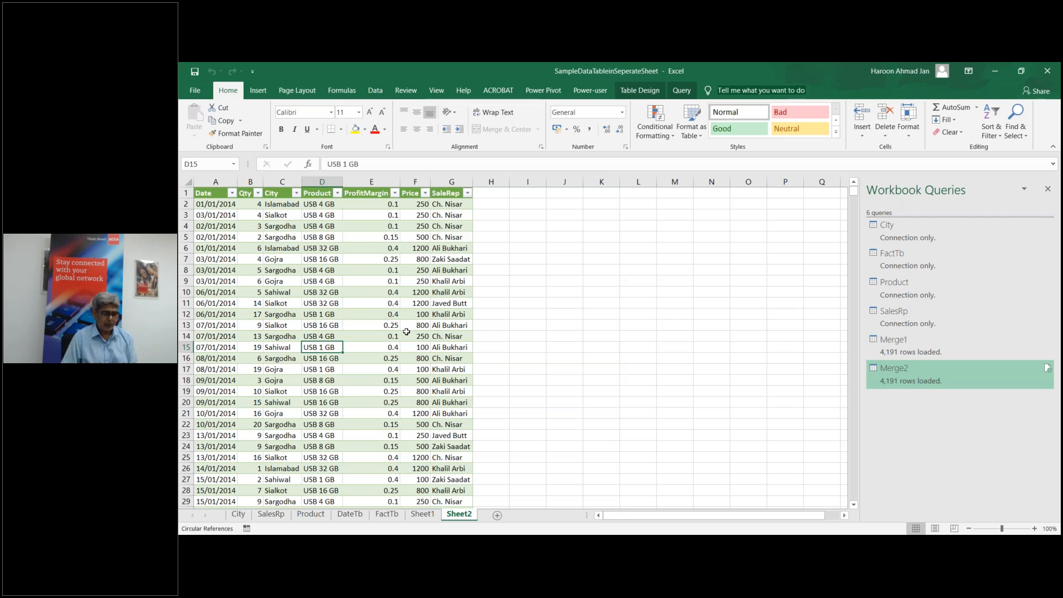
{"action": "left_click", "coordinate": [1047, 75]}
{"action": "left_click", "coordinate": [585, 329]}
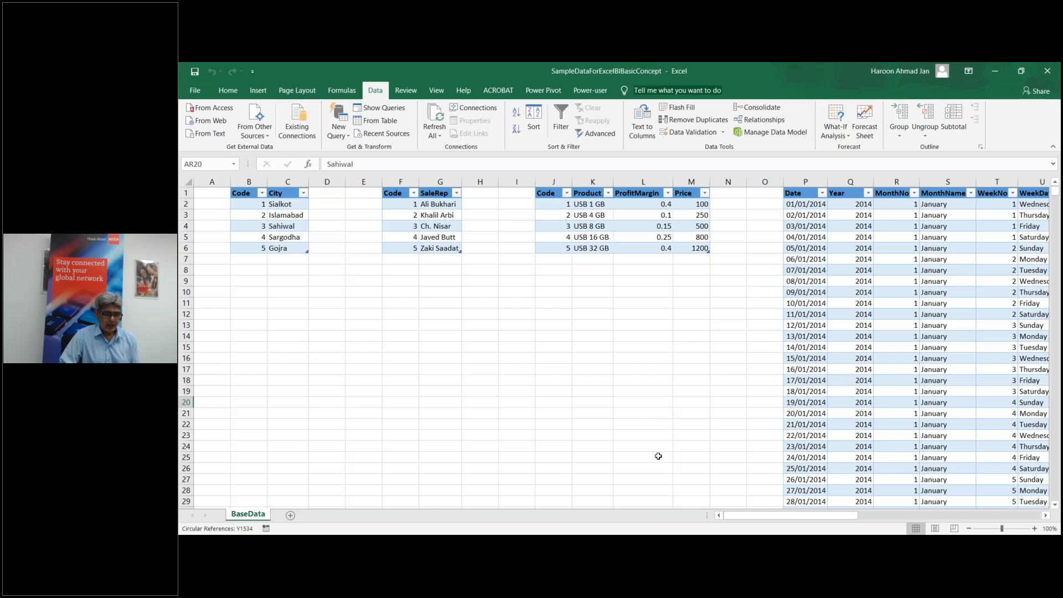
Step: Minimize the BaseData workbook, look at fsd, then switch to the isd workbook
{"action": "left_click", "coordinate": [996, 70]}
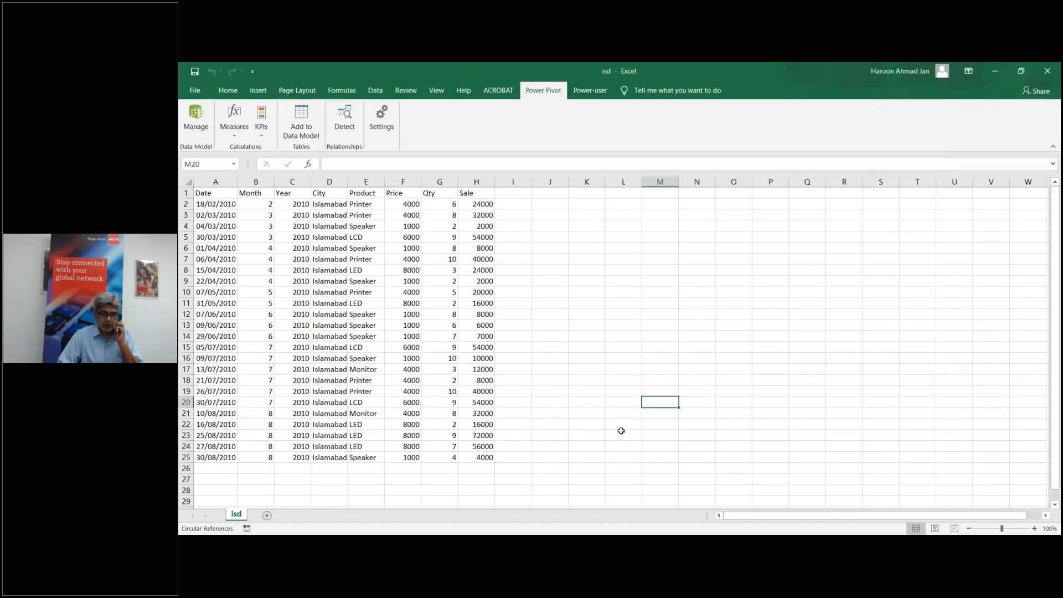
{"action": "mouse_move", "coordinate": [618, 545]}
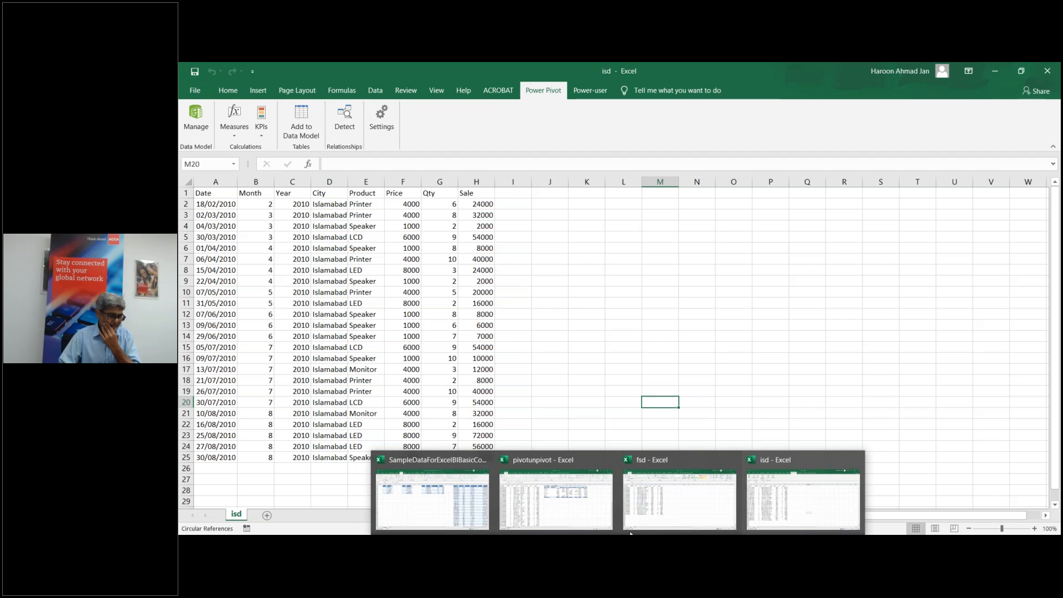
{"action": "left_click", "coordinate": [641, 511]}
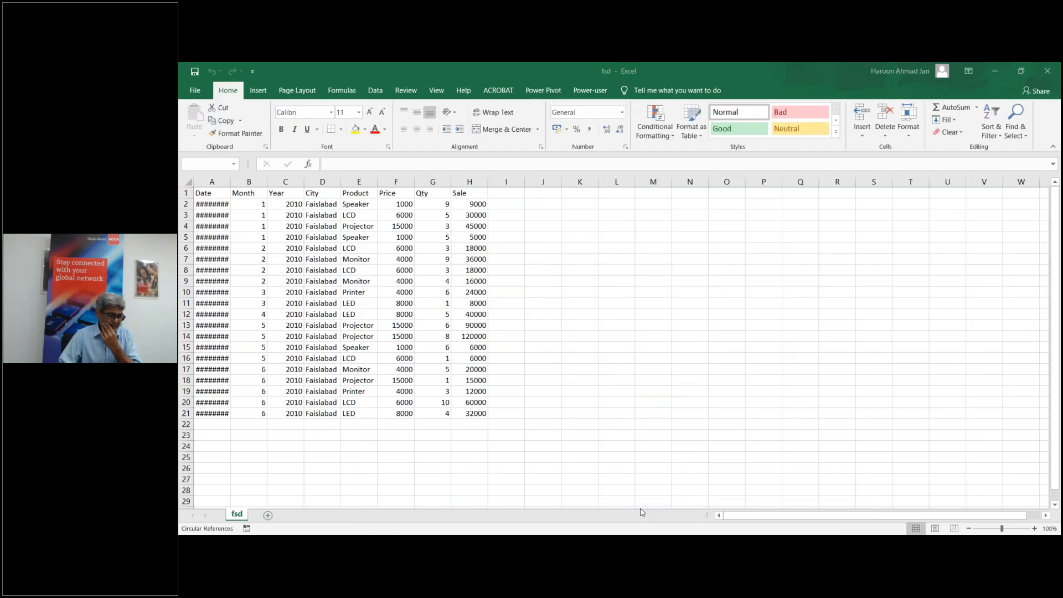
{"action": "left_click", "coordinate": [321, 248]}
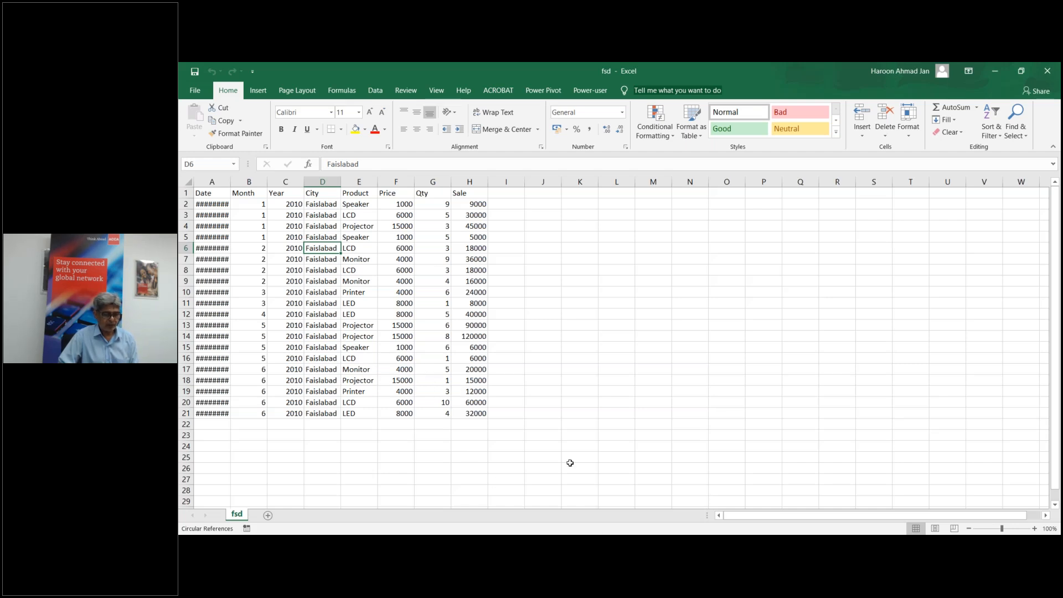
{"action": "mouse_move", "coordinate": [617, 545]}
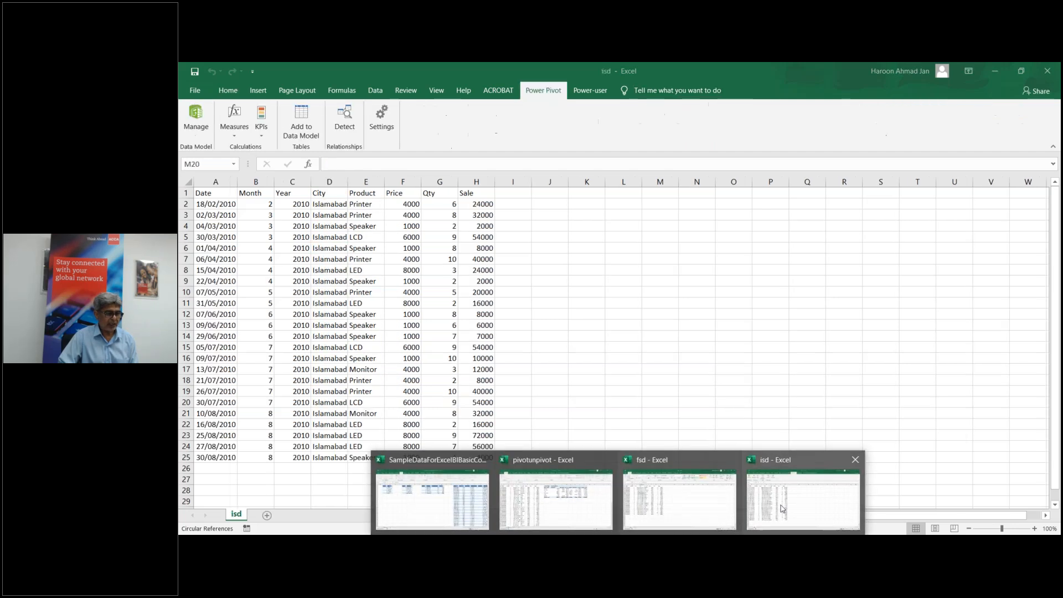
{"action": "left_click", "coordinate": [754, 512]}
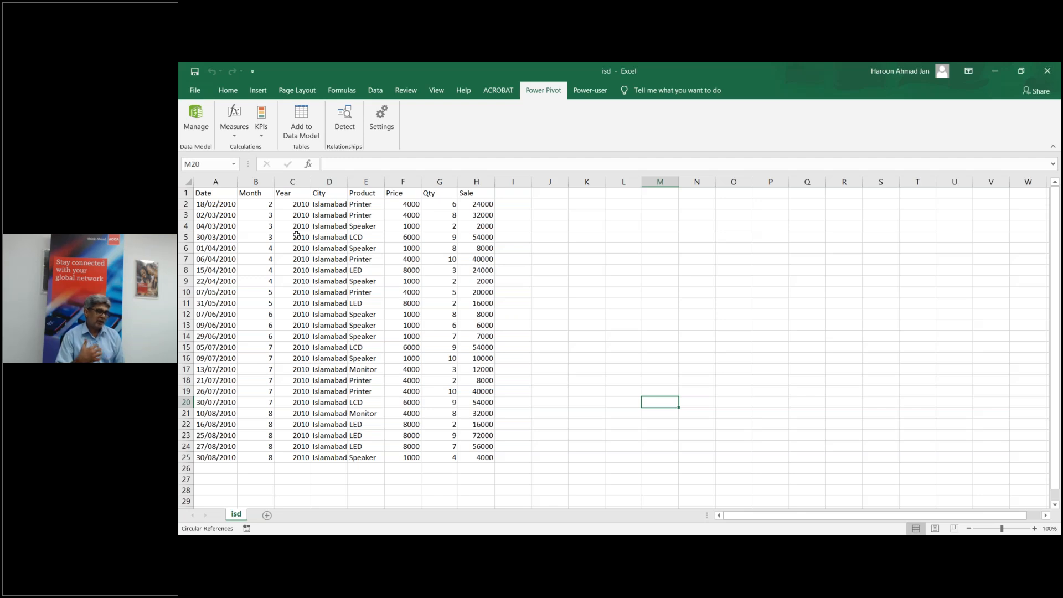
{"action": "left_click", "coordinate": [221, 196]}
{"action": "key", "text": "ctrl+a"}
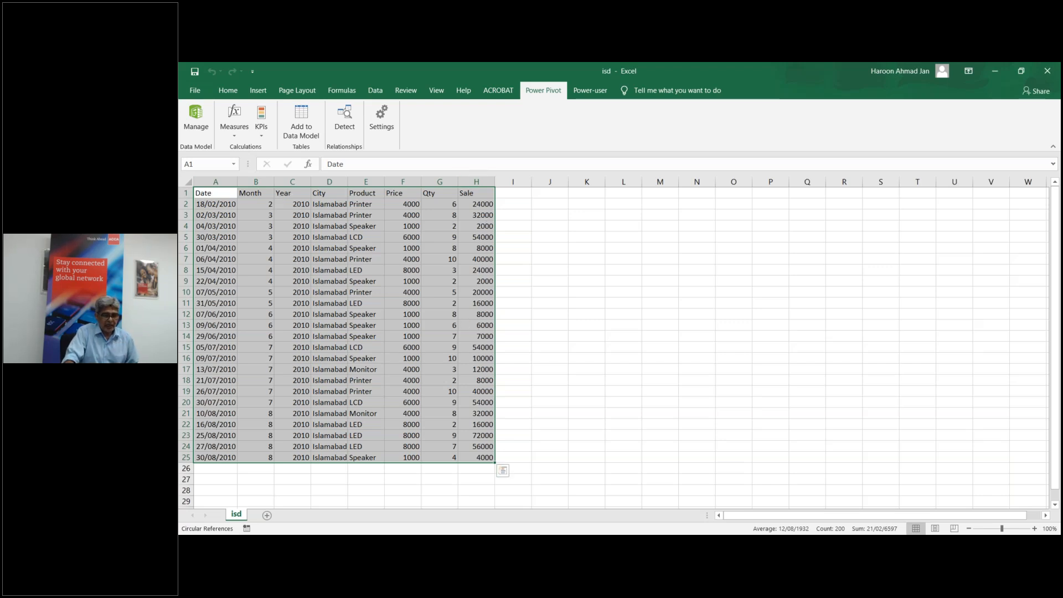
{"action": "mouse_move", "coordinate": [618, 544]}
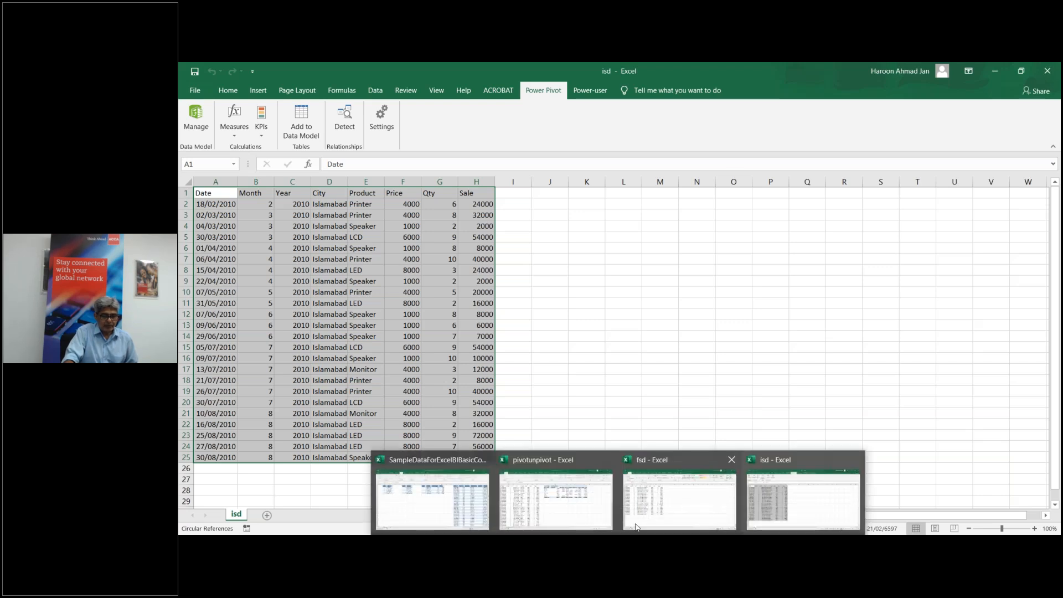
{"action": "mouse_move", "coordinate": [655, 488]}
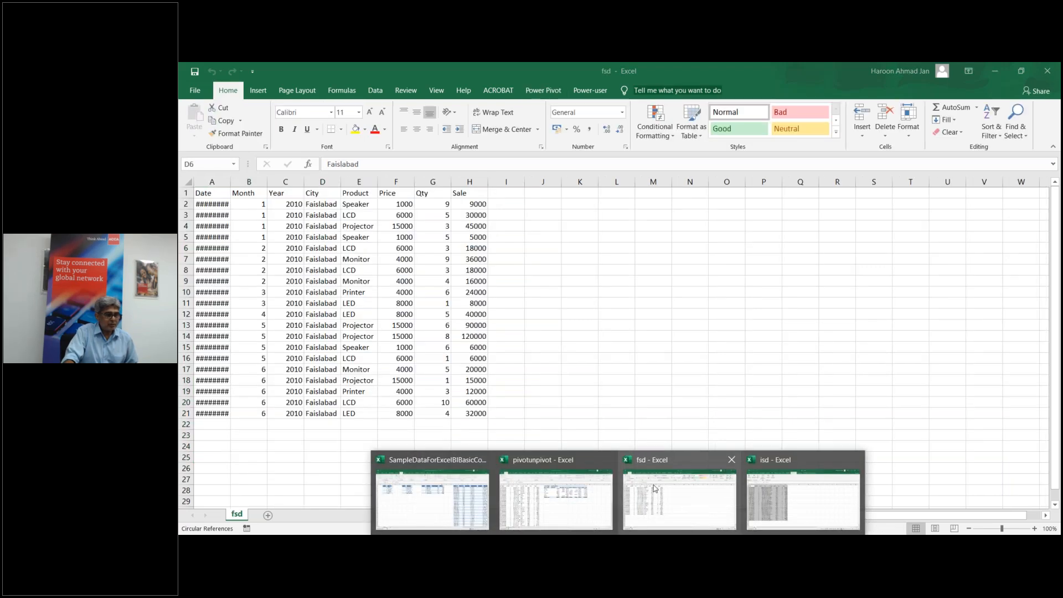
{"action": "left_click", "coordinate": [655, 488]}
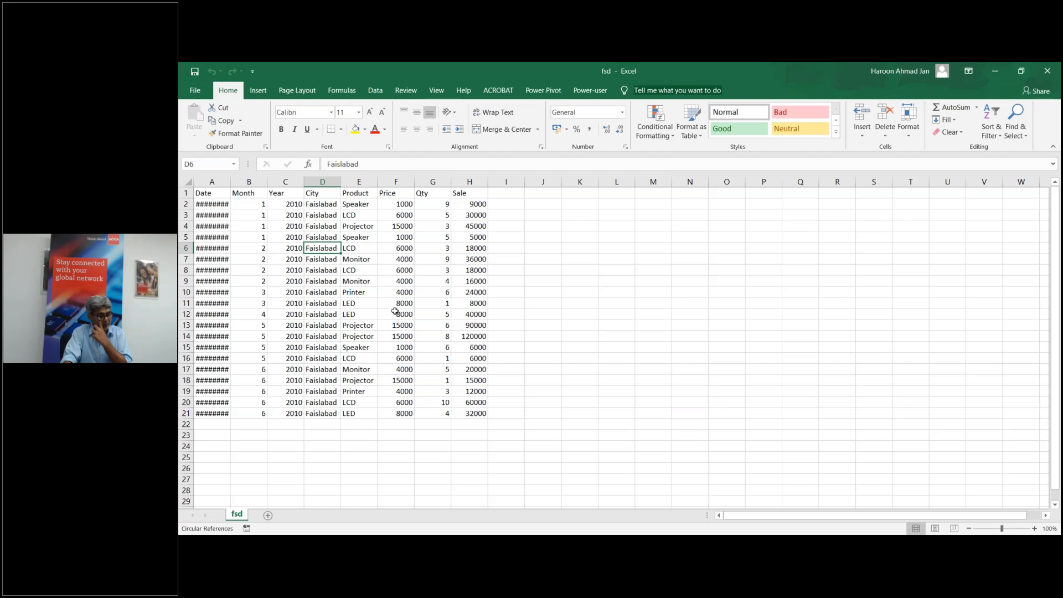
{"action": "left_click", "coordinate": [420, 335]}
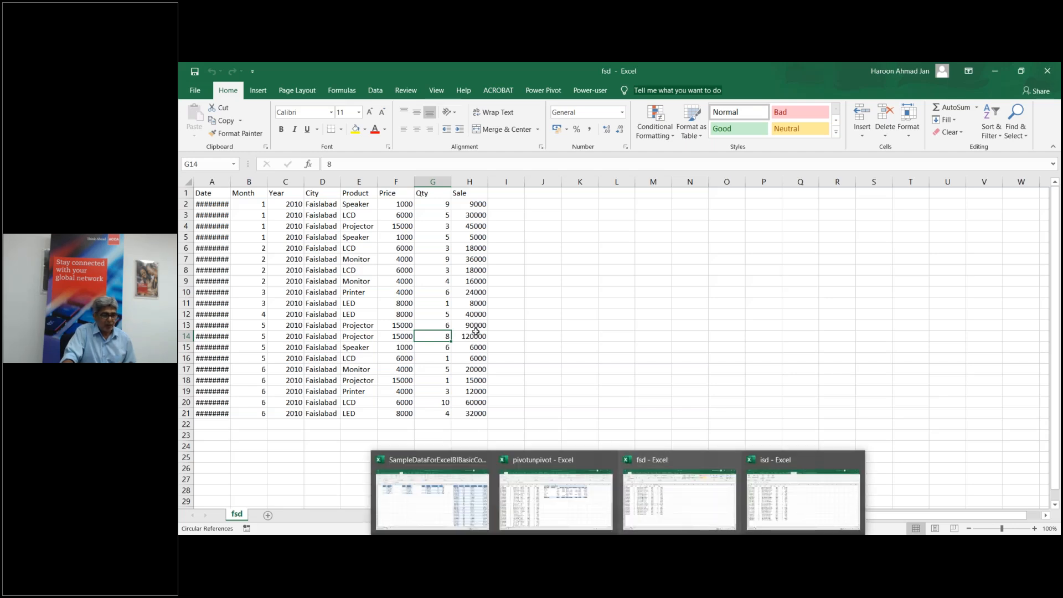
{"action": "left_click", "coordinate": [542, 336]}
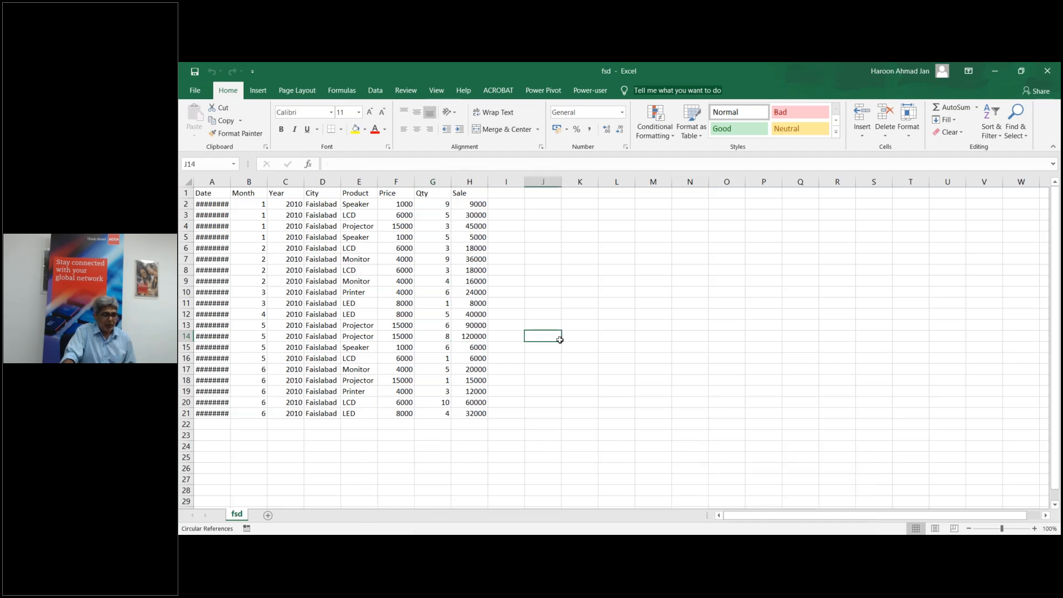
Step: Import the fsd sheet from fsd.xlsx as a connection-only query
{"action": "left_click", "coordinate": [376, 92]}
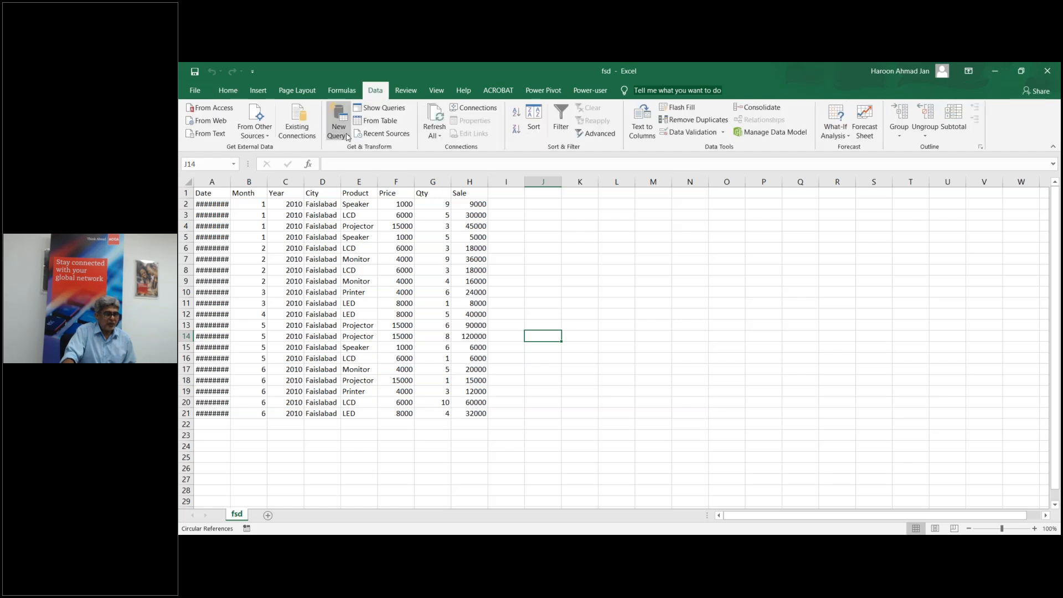
{"action": "left_click", "coordinate": [346, 137]}
{"action": "mouse_move", "coordinate": [366, 159]}
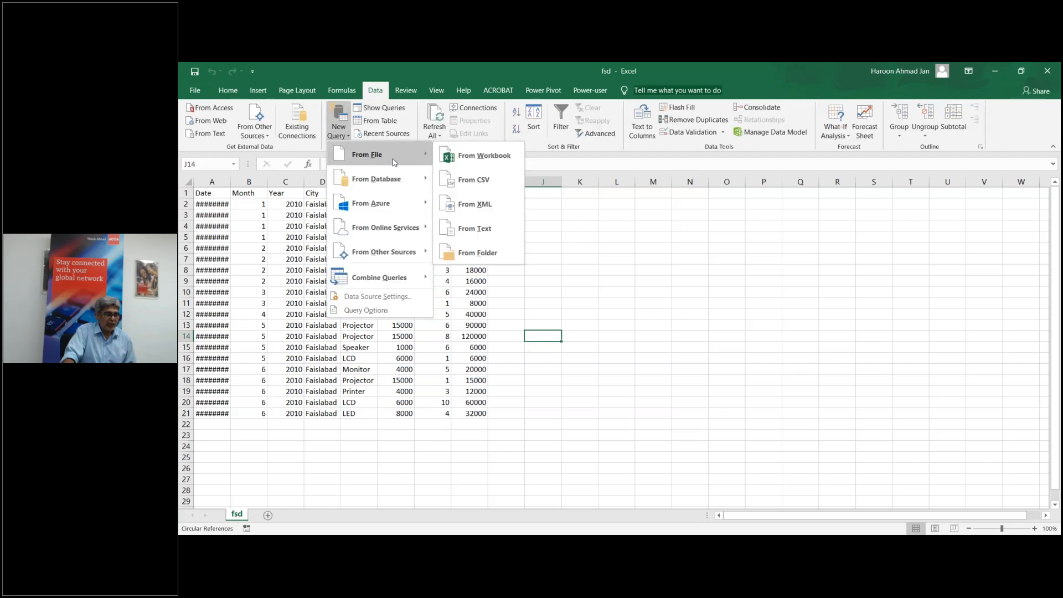
{"action": "left_click", "coordinate": [459, 162]}
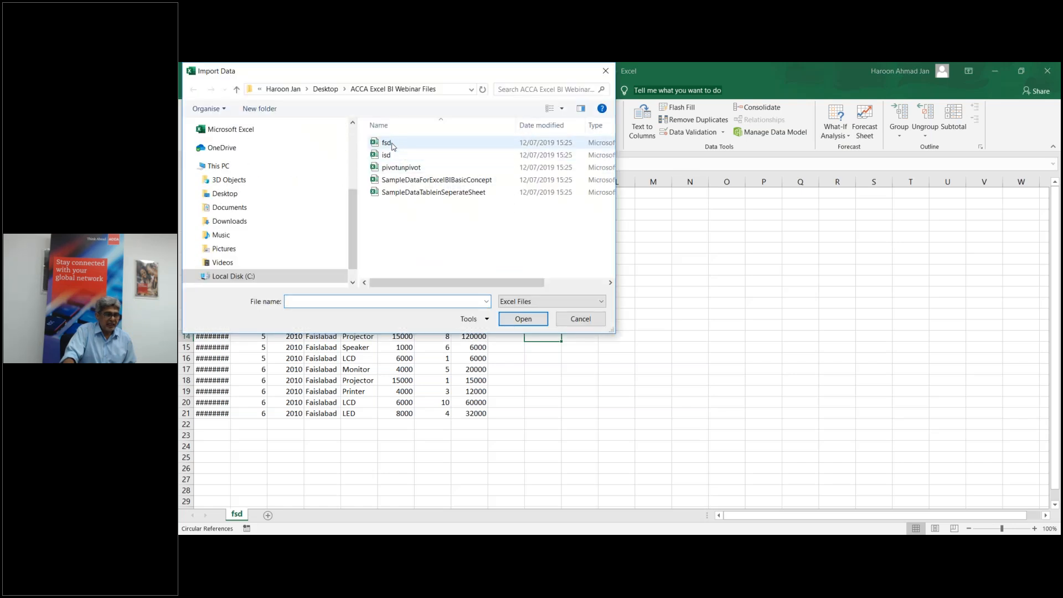
{"action": "double_click", "coordinate": [387, 143]}
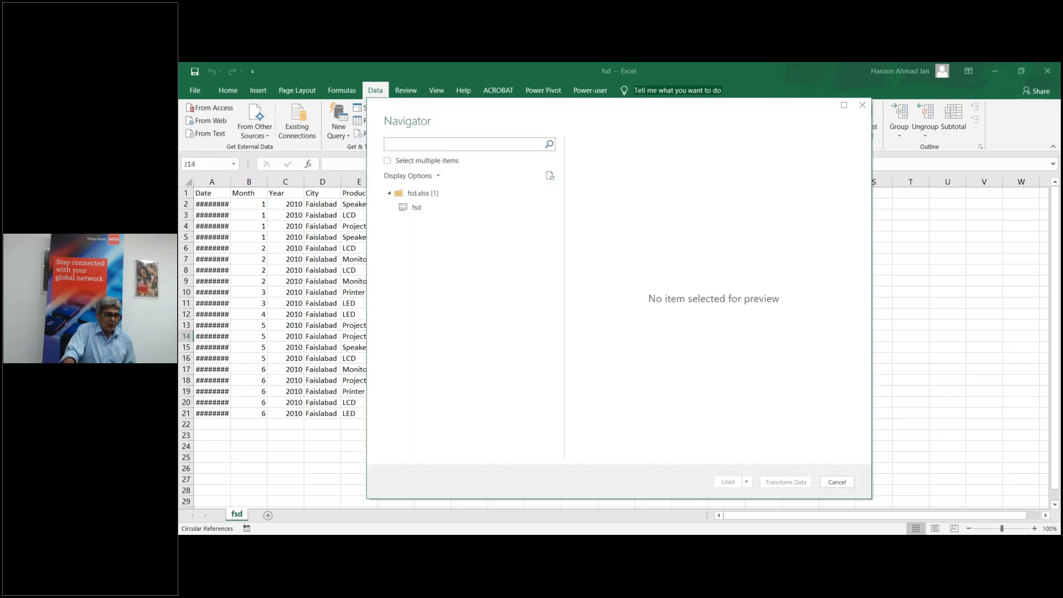
{"action": "left_click", "coordinate": [414, 209]}
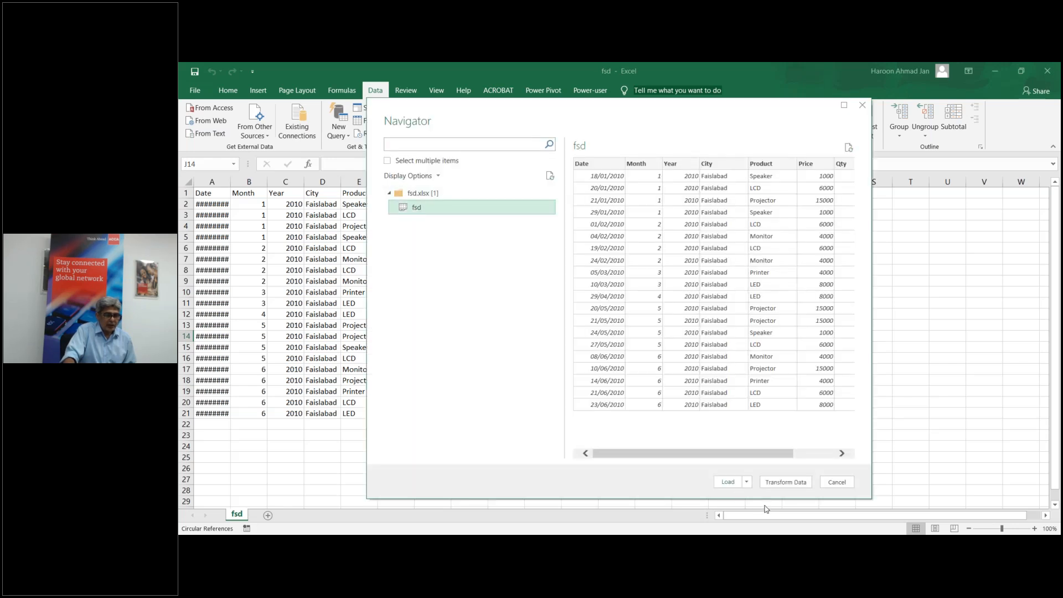
{"action": "left_click", "coordinate": [746, 481]}
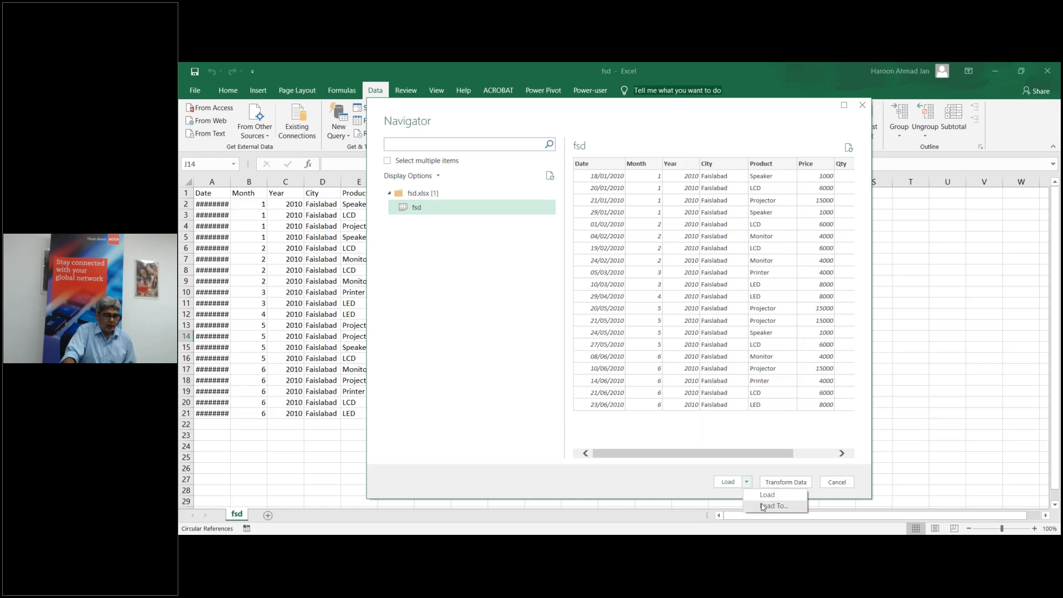
{"action": "left_click", "coordinate": [763, 506]}
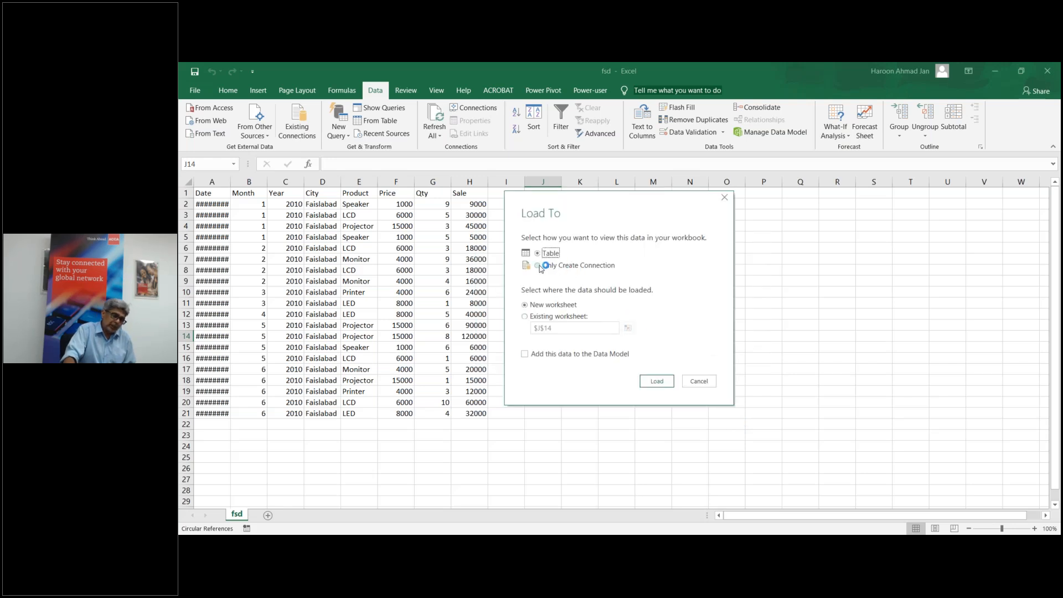
{"action": "left_click", "coordinate": [560, 265]}
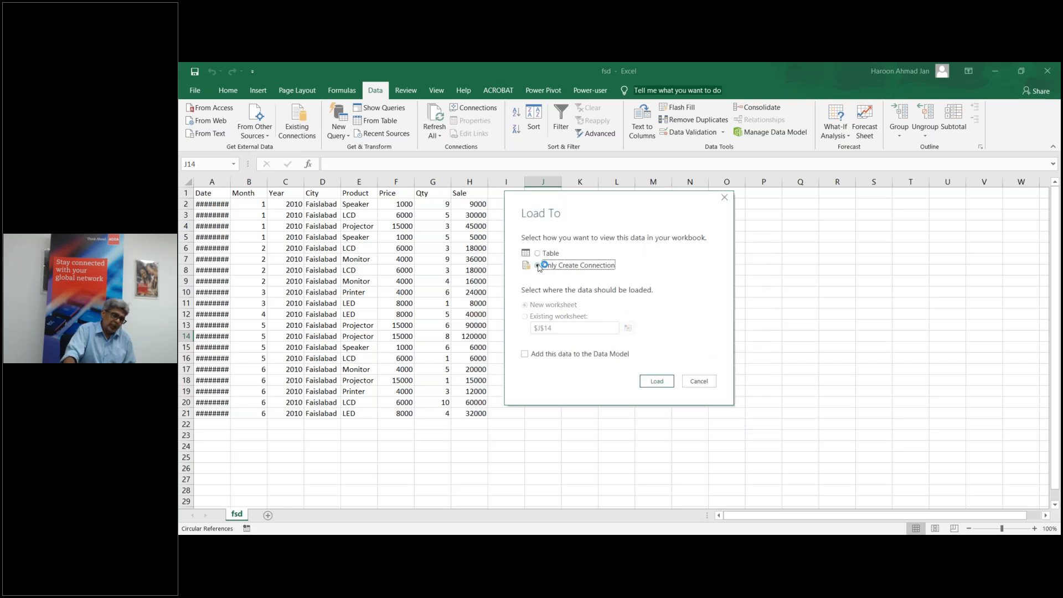
{"action": "left_click", "coordinate": [657, 382]}
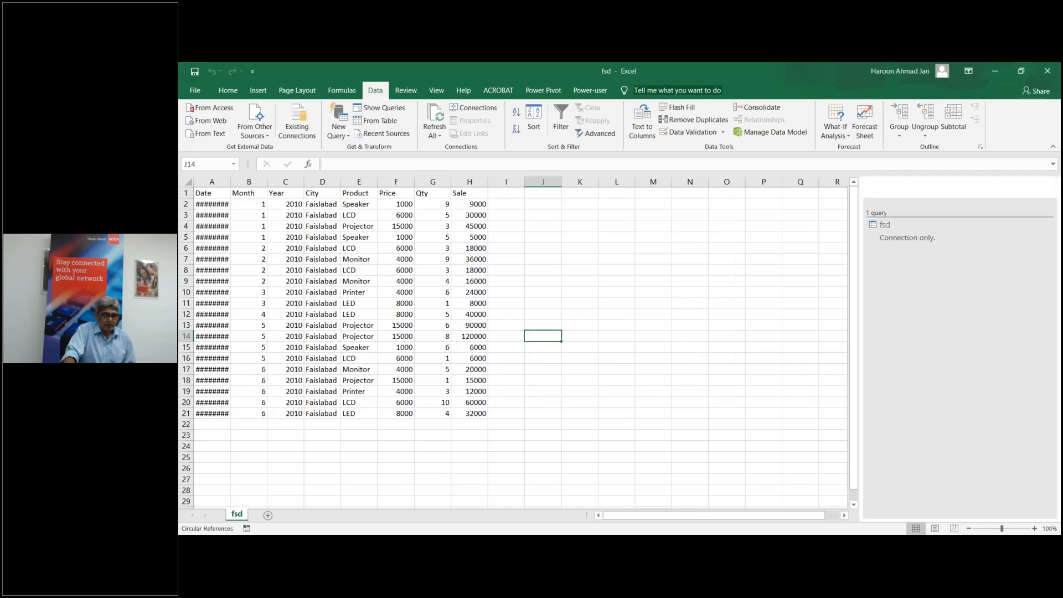
Step: Import the isd sheet from isd.xlsx as a connection-only query
{"action": "left_click", "coordinate": [338, 131]}
{"action": "mouse_move", "coordinate": [397, 157]}
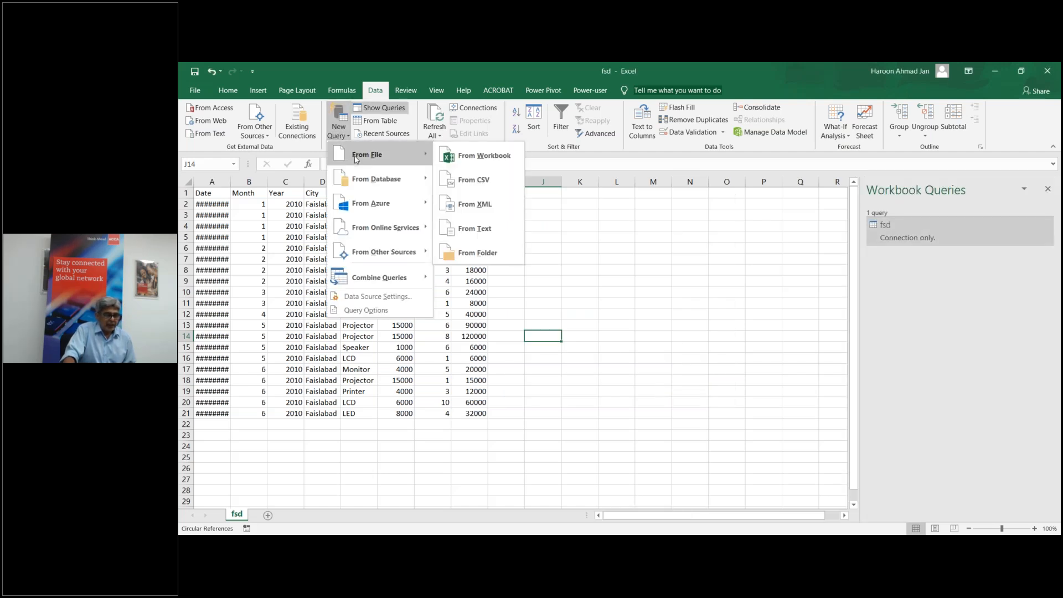
{"action": "left_click", "coordinate": [481, 159]}
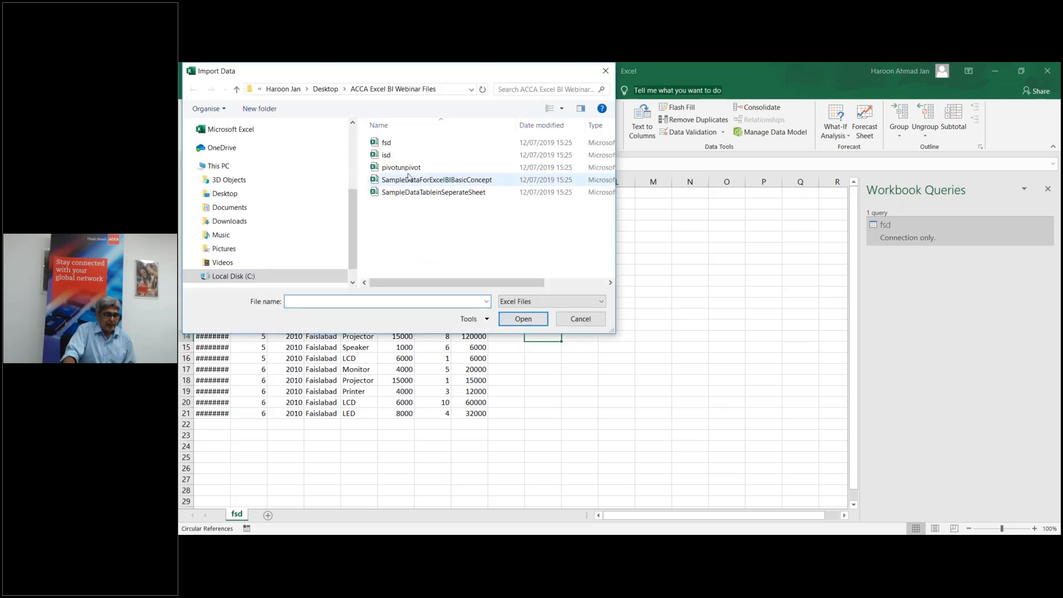
{"action": "double_click", "coordinate": [397, 160]}
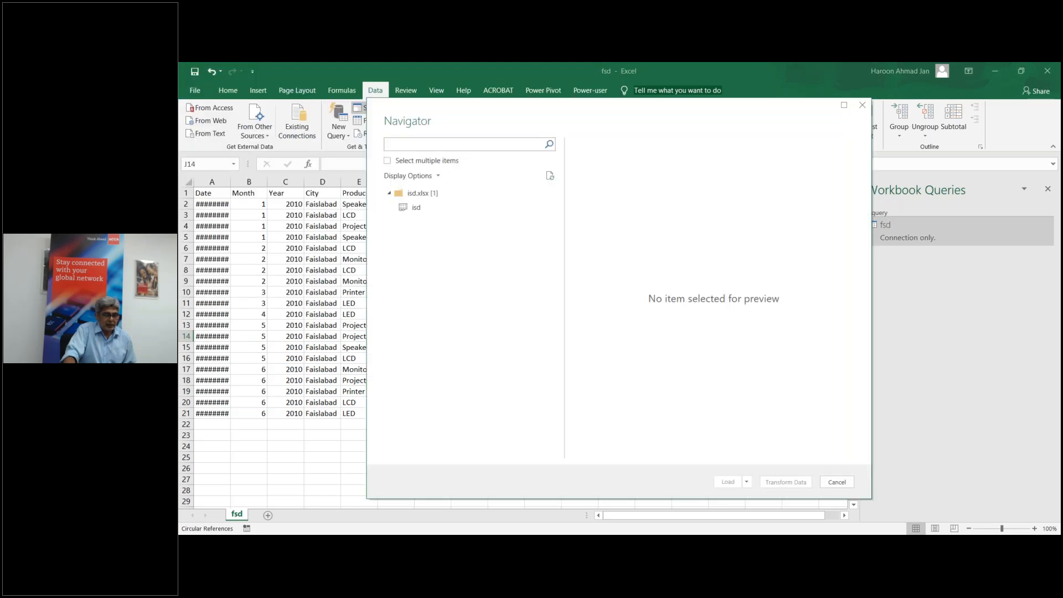
{"action": "left_click", "coordinate": [441, 211]}
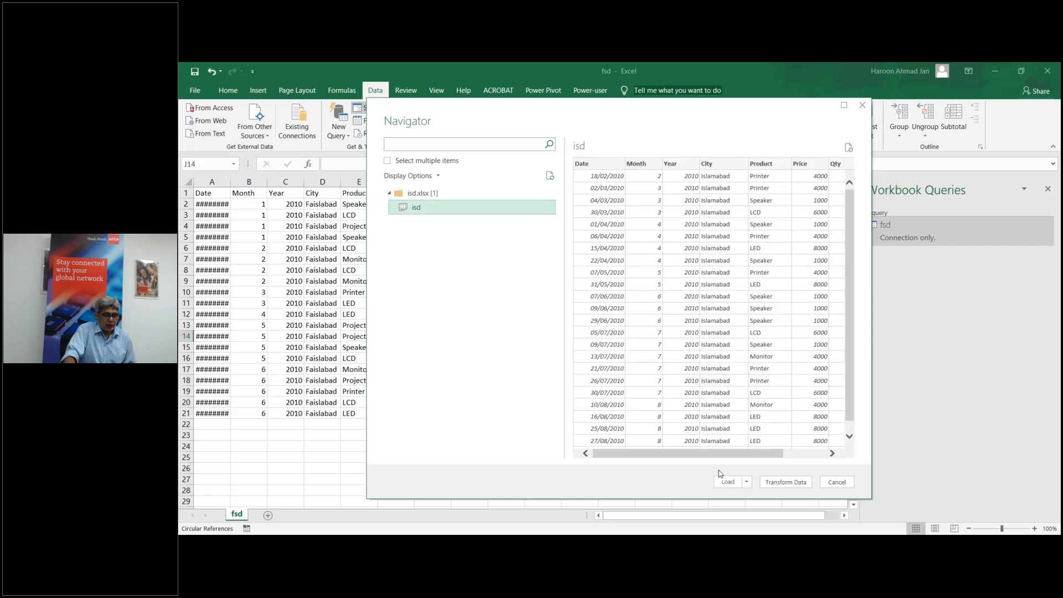
{"action": "left_click", "coordinate": [746, 481]}
{"action": "left_click", "coordinate": [763, 507]}
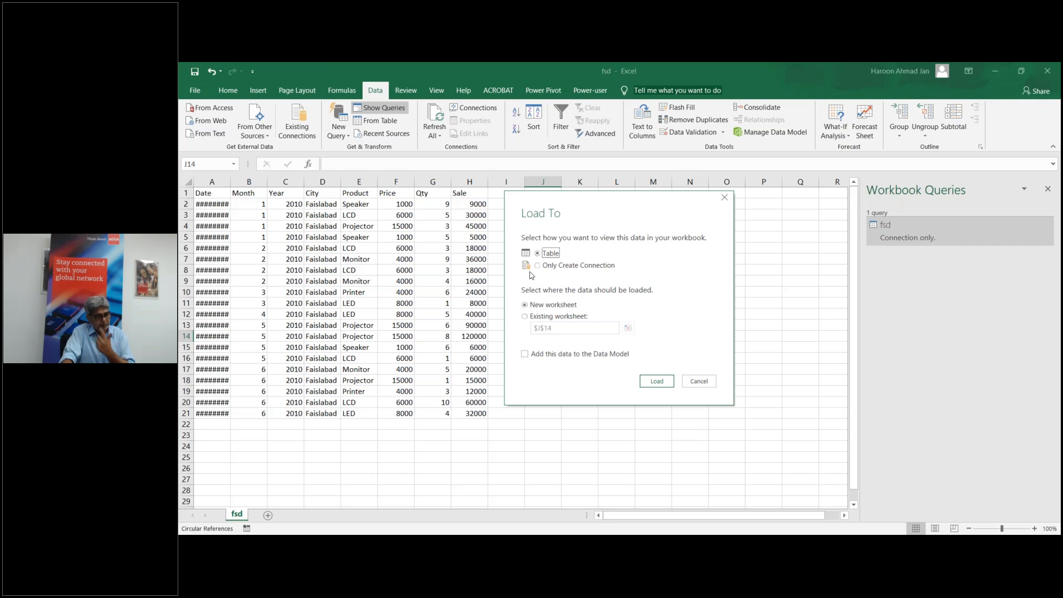
{"action": "left_click", "coordinate": [537, 265]}
{"action": "left_click", "coordinate": [657, 381]}
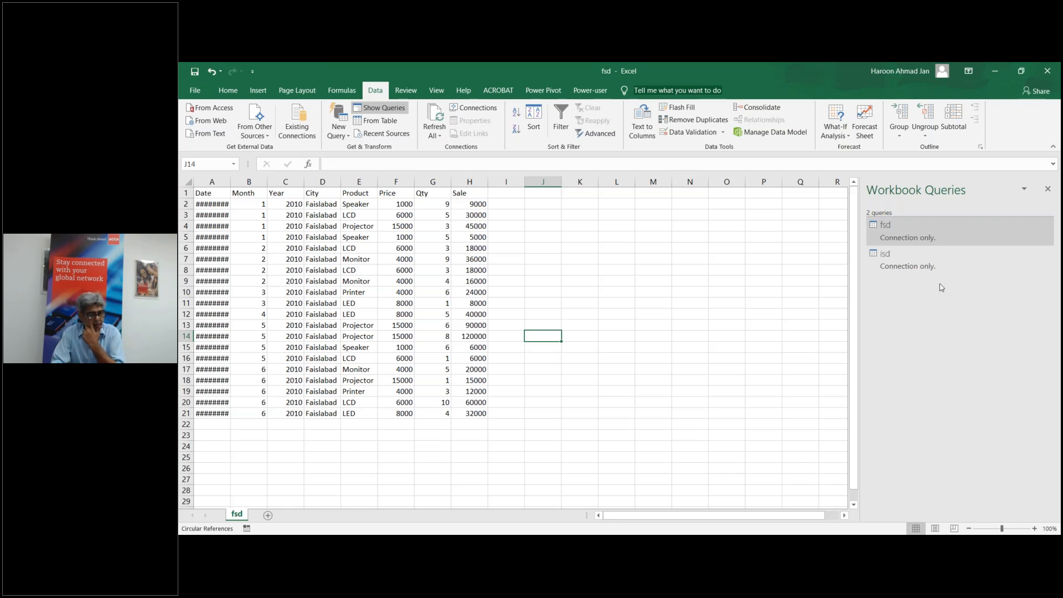
Step: Append the isd query to fsd as a new Append1 query of 44 rows
{"action": "double_click", "coordinate": [936, 238]}
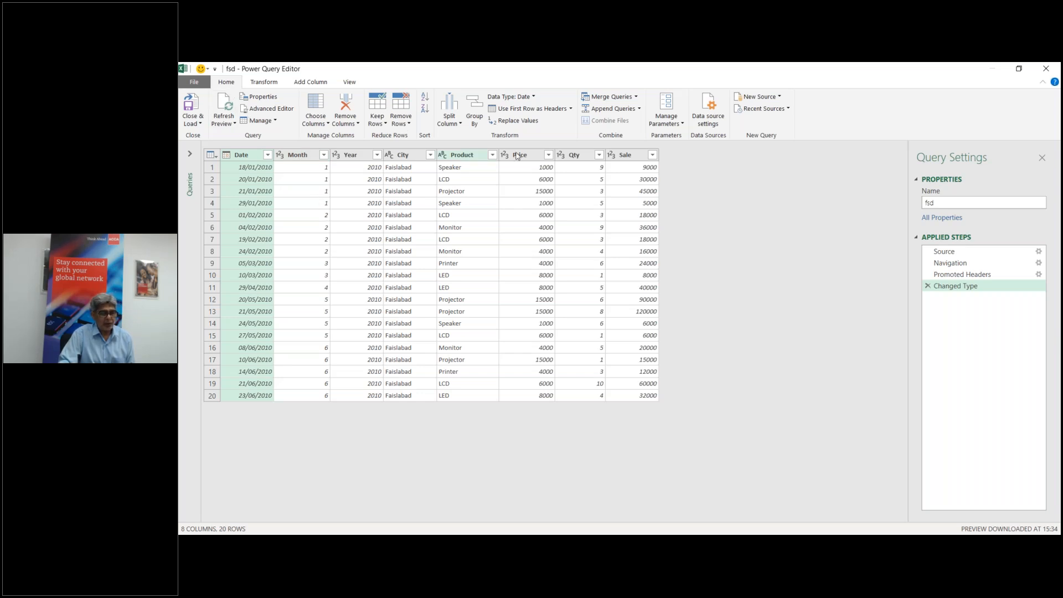
{"action": "left_click", "coordinate": [639, 111]}
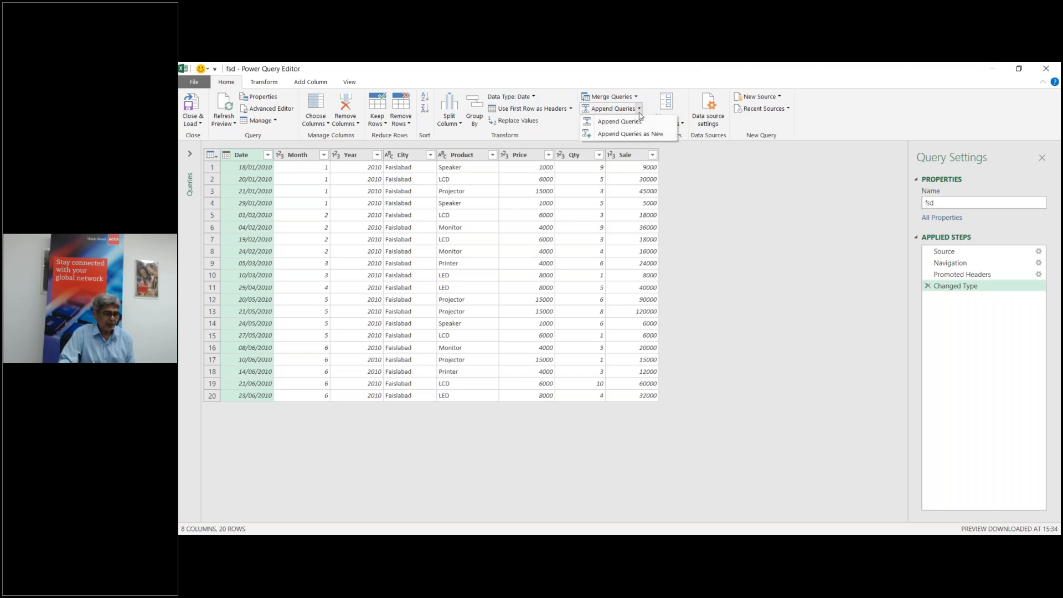
{"action": "left_click", "coordinate": [631, 134]}
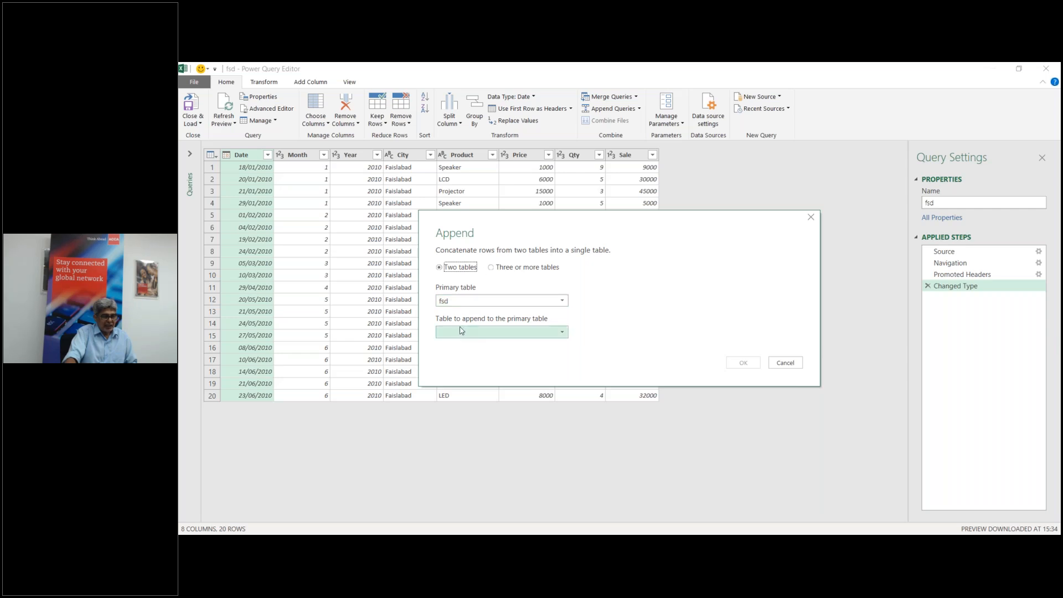
{"action": "left_click", "coordinate": [563, 332]}
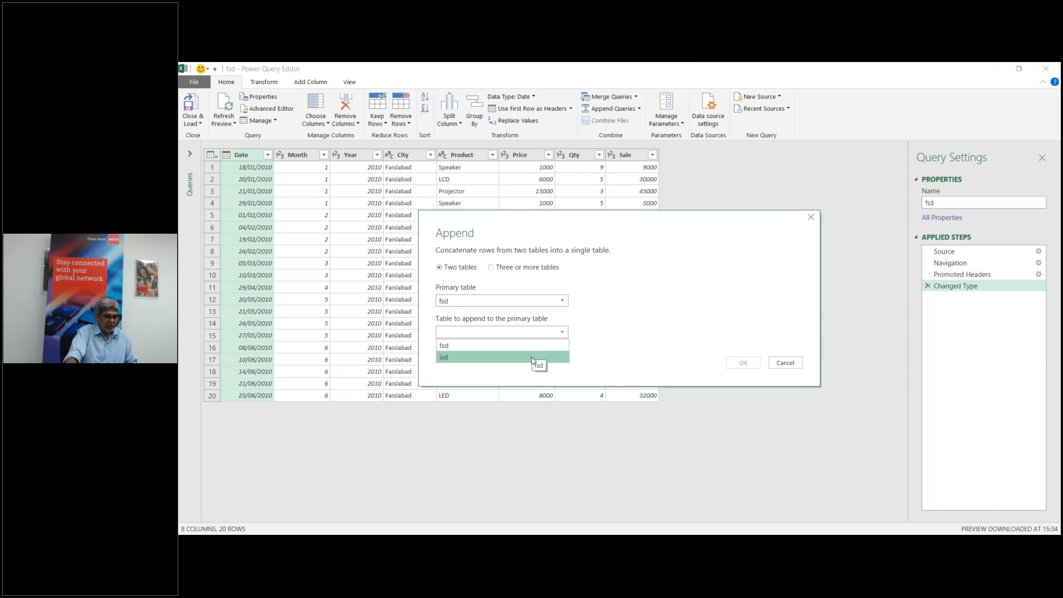
{"action": "left_click", "coordinate": [532, 358]}
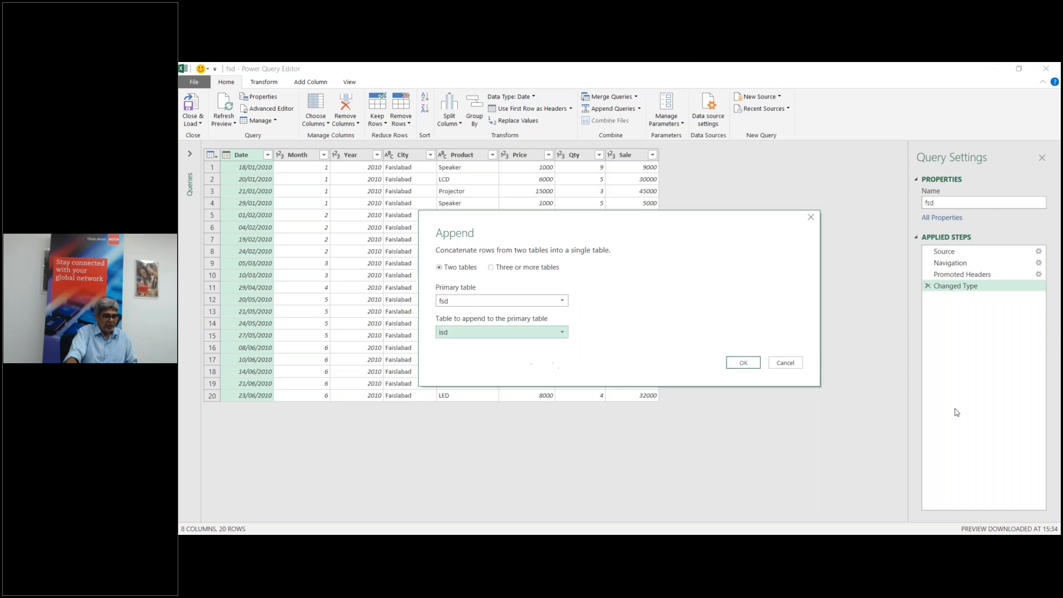
{"action": "left_click", "coordinate": [737, 367]}
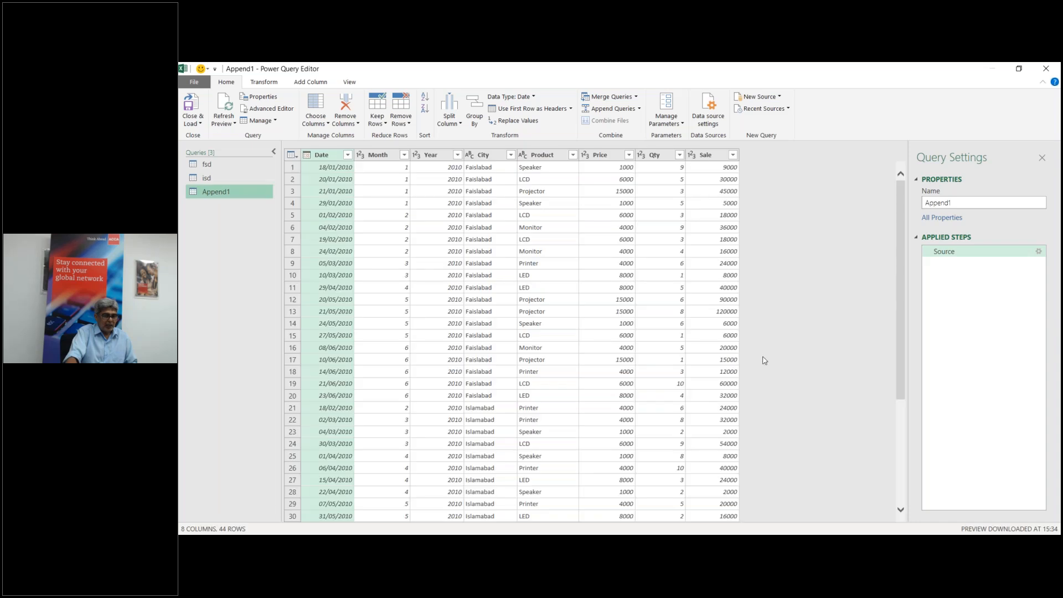
Step: Load the Append1 query's 44 combined rows as a table on a new worksheet
{"action": "scroll", "coordinate": [460, 332], "scroll_direction": "down", "scroll_amount": 5}
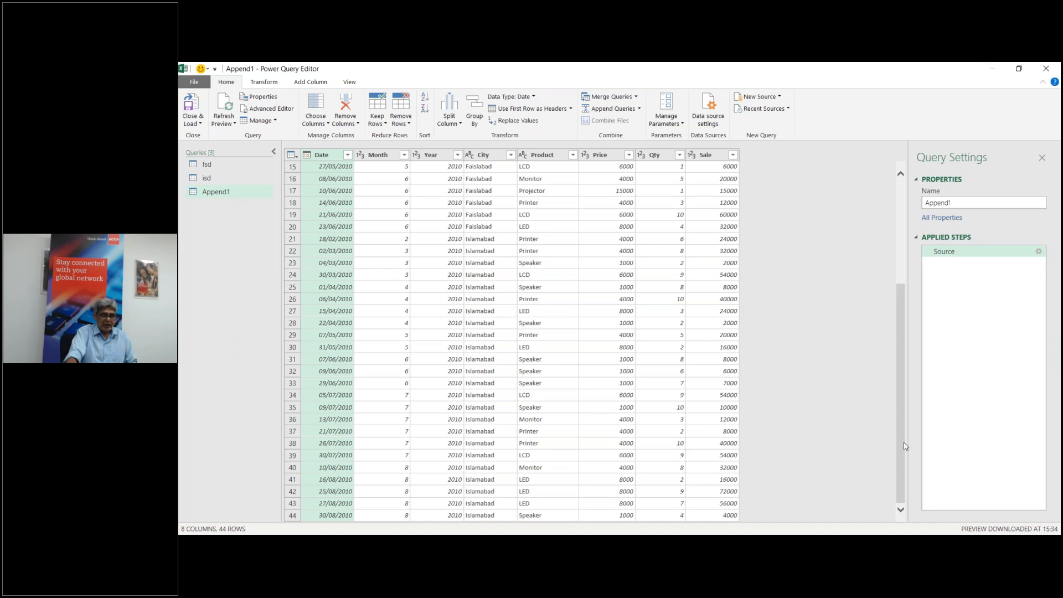
{"action": "left_click_drag", "start_coordinate": [904, 446], "coordinate": [904, 342]}
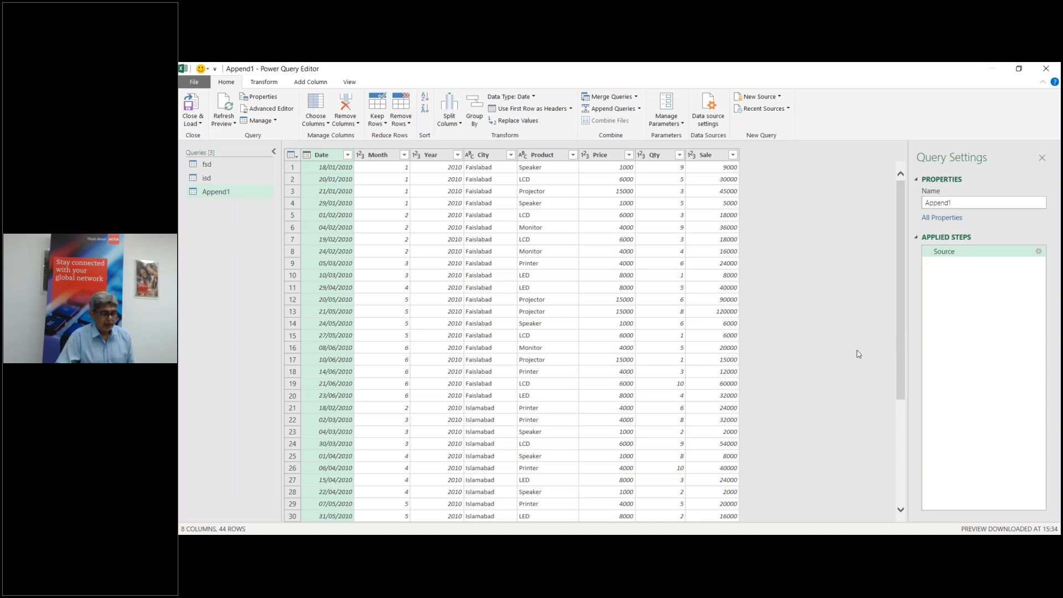
{"action": "left_click", "coordinate": [191, 120]}
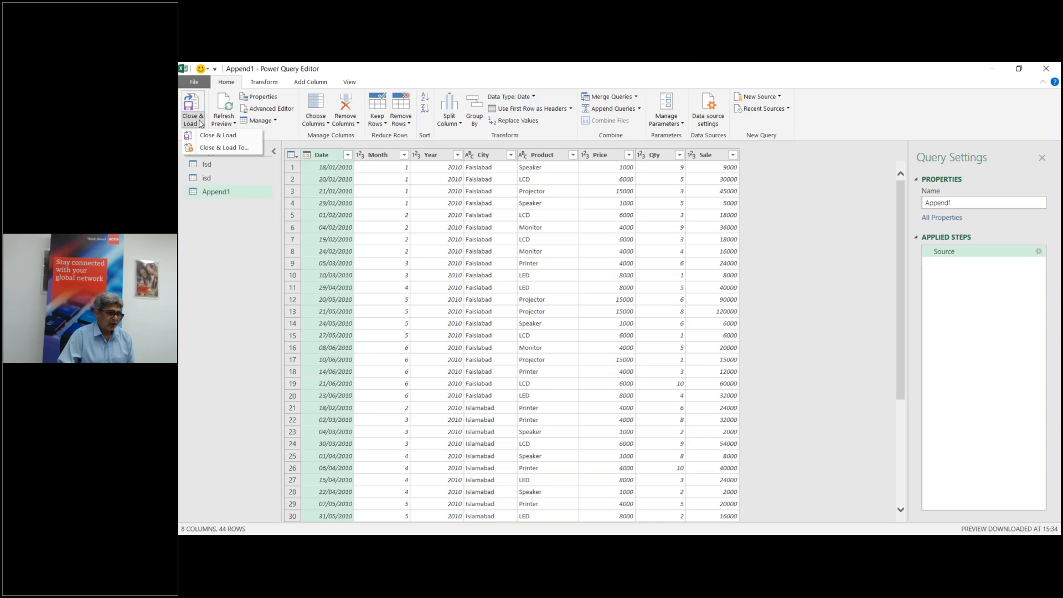
{"action": "left_click", "coordinate": [215, 148]}
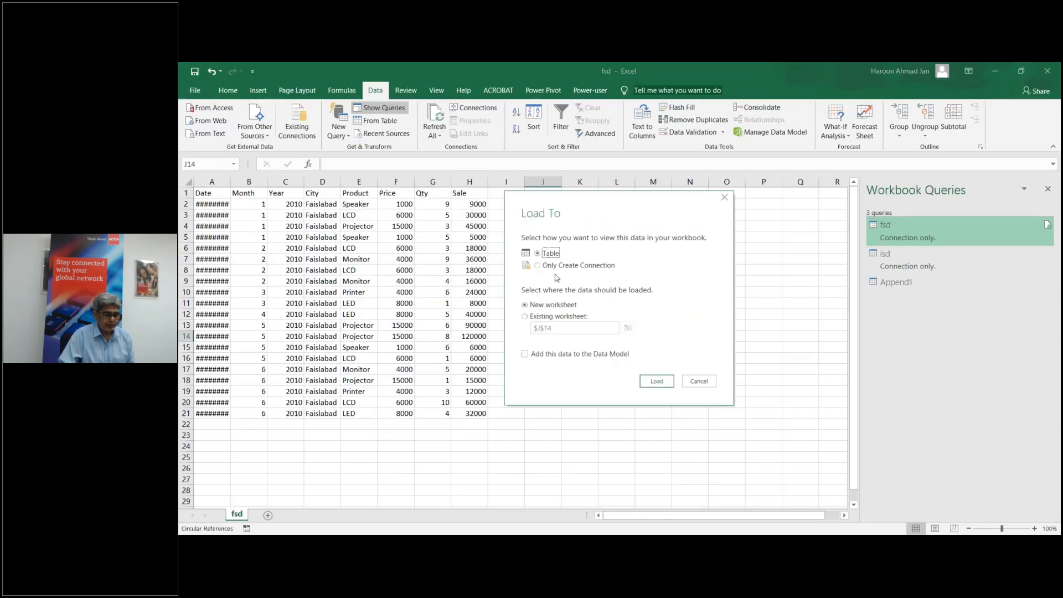
{"action": "left_click", "coordinate": [656, 383]}
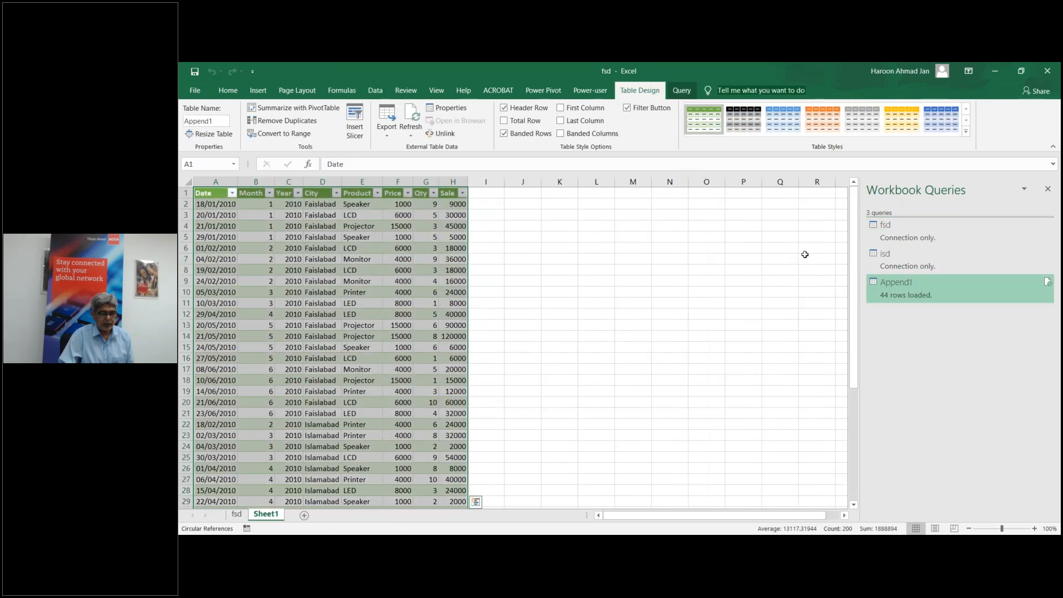
Step: Close the fsd workbook without saving, then close the isd workbook
{"action": "left_click_drag", "start_coordinate": [852, 257], "coordinate": [808, 260]}
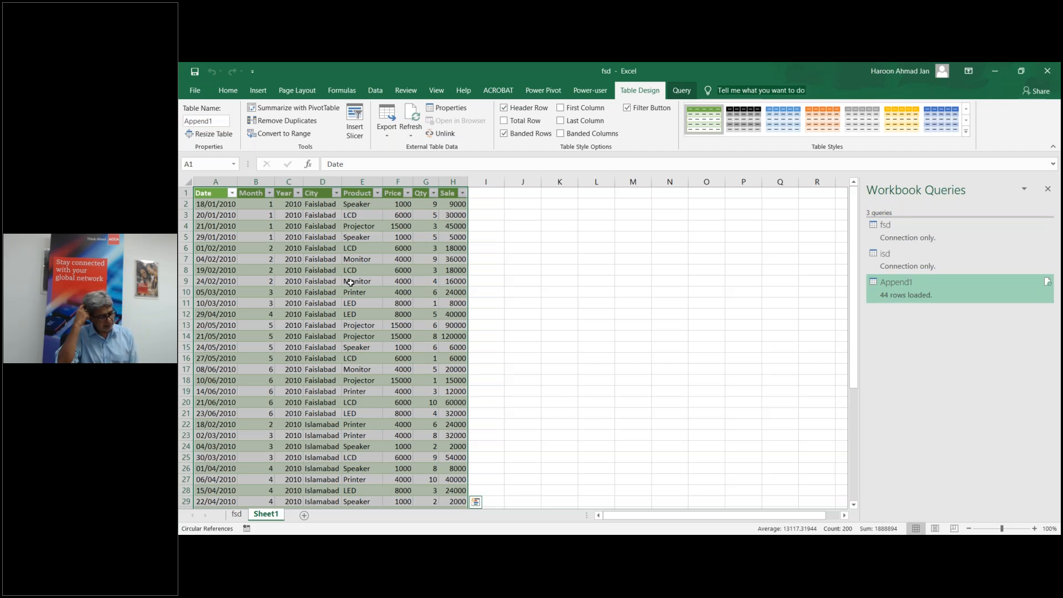
{"action": "left_click", "coordinate": [1047, 71]}
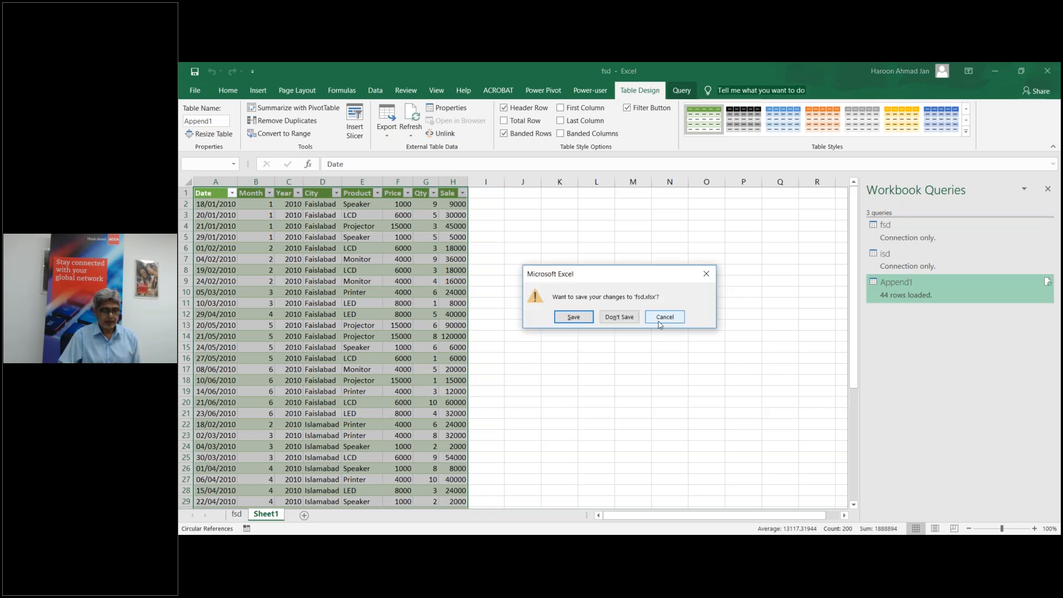
{"action": "left_click", "coordinate": [620, 318]}
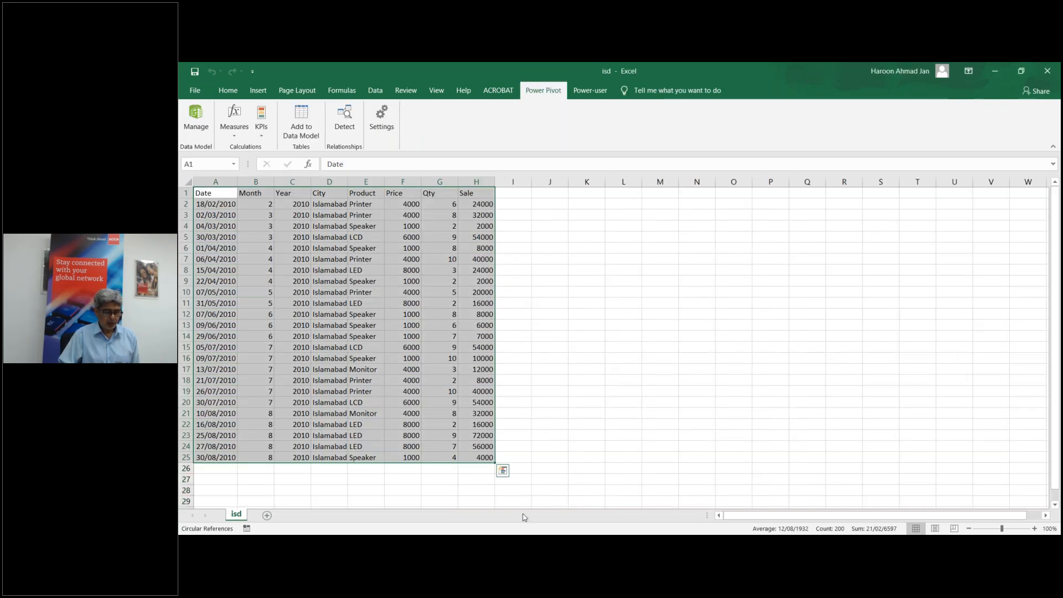
{"action": "left_click", "coordinate": [1048, 71]}
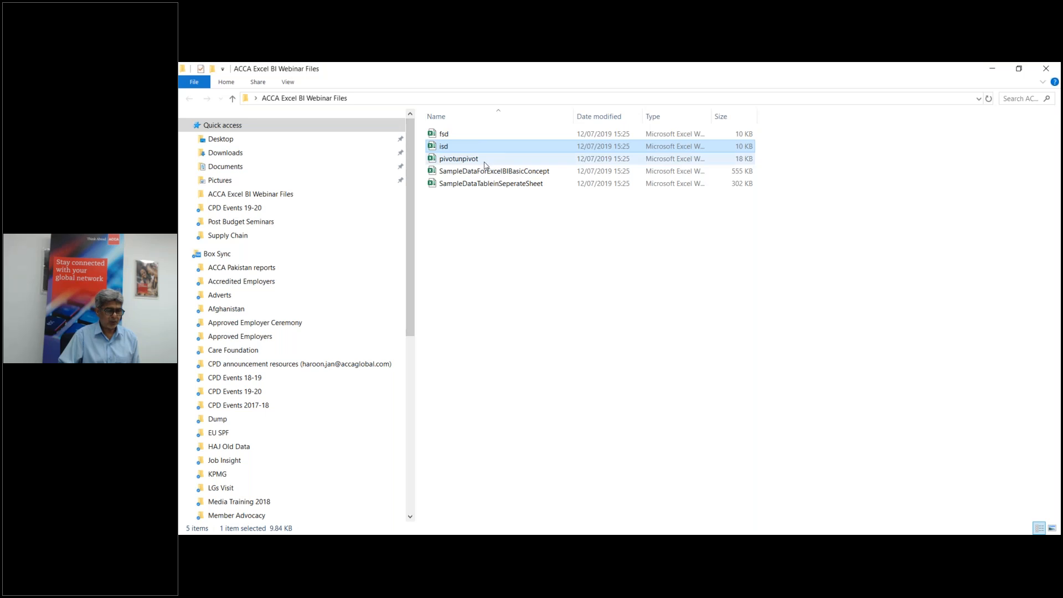
Step: Open the pivotunpivot workbook from the ACCA Excel BI Webinar Files folder
{"action": "left_click", "coordinate": [485, 164]}
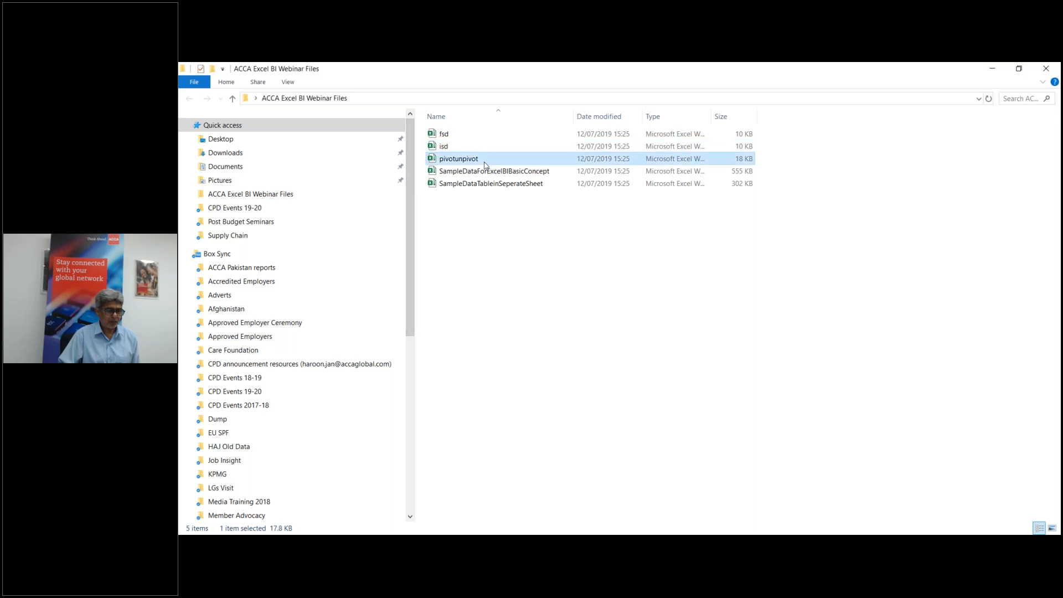
{"action": "double_click", "coordinate": [462, 162]}
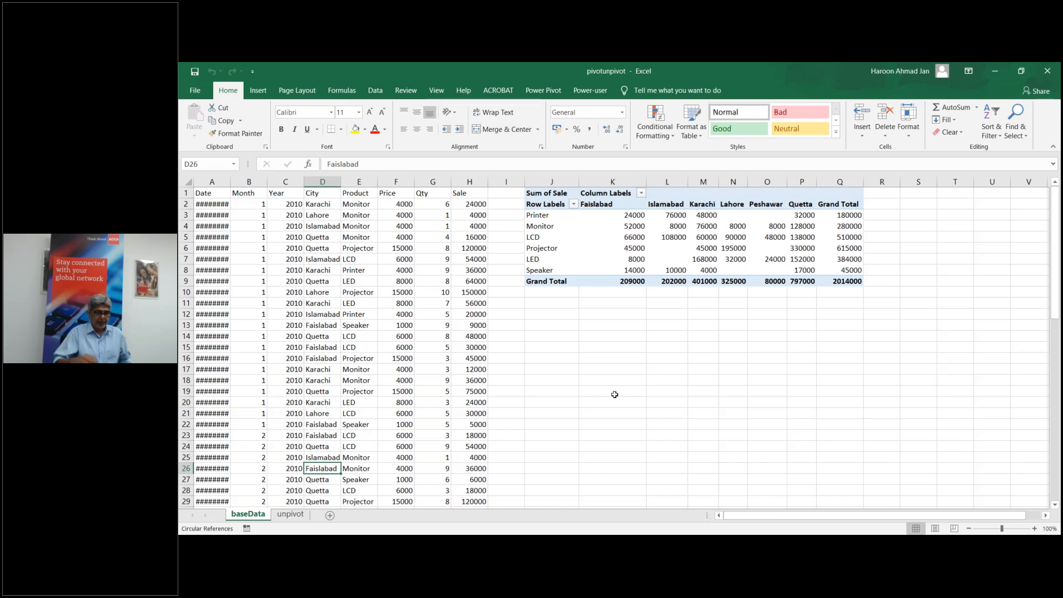
{"action": "left_click", "coordinate": [306, 310]}
{"action": "scroll", "coordinate": [307, 310], "scroll_direction": "down", "scroll_amount": 10}
{"action": "scroll", "coordinate": [306, 310], "scroll_direction": "up", "scroll_amount": 2}
{"action": "scroll", "coordinate": [615, 347], "scroll_direction": "up", "scroll_amount": 8}
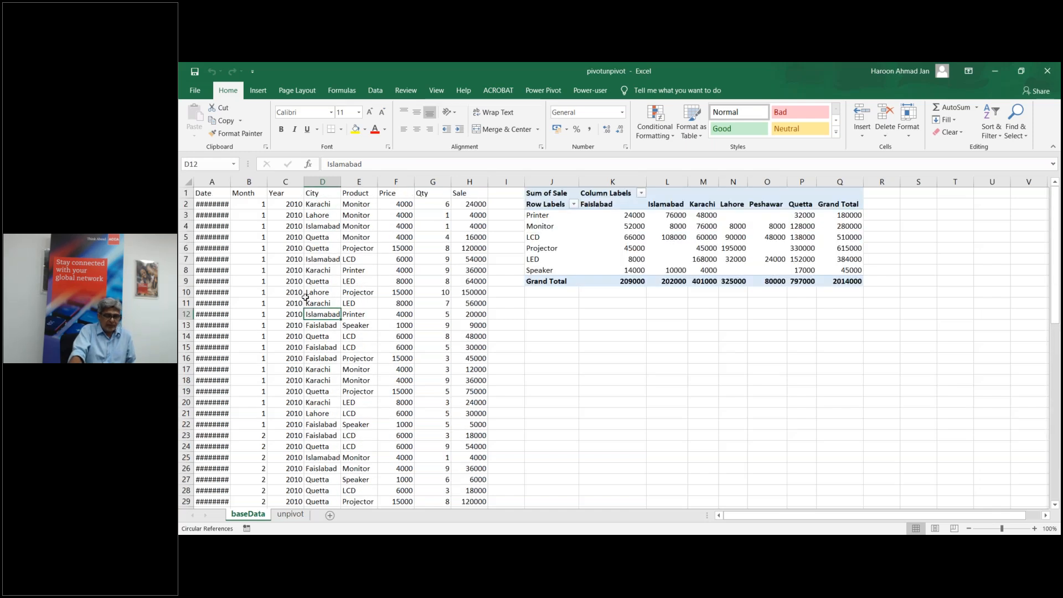
{"action": "left_click", "coordinate": [637, 247]}
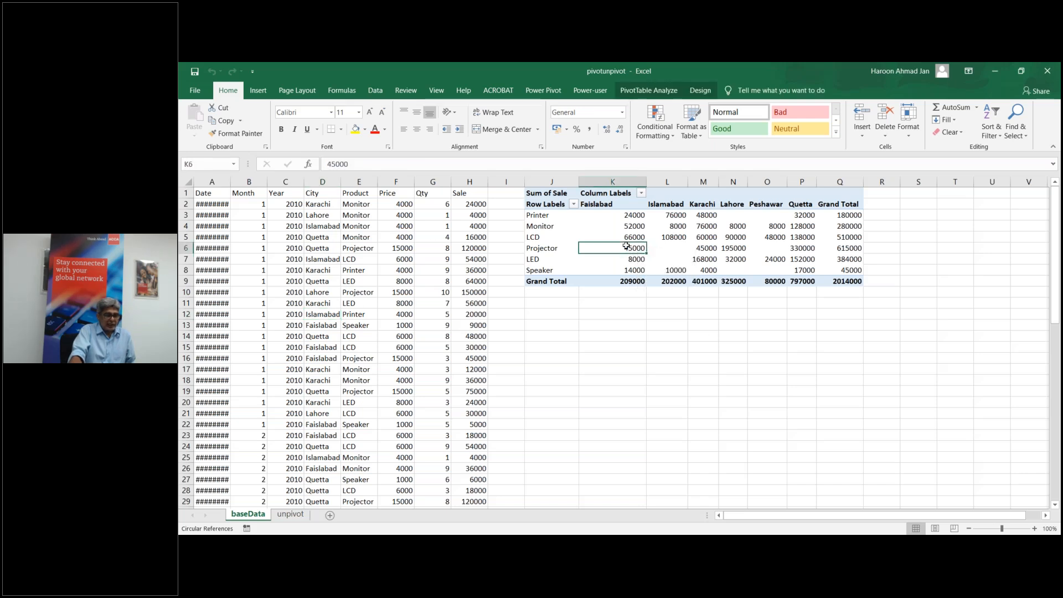
{"action": "double_click", "coordinate": [639, 253]}
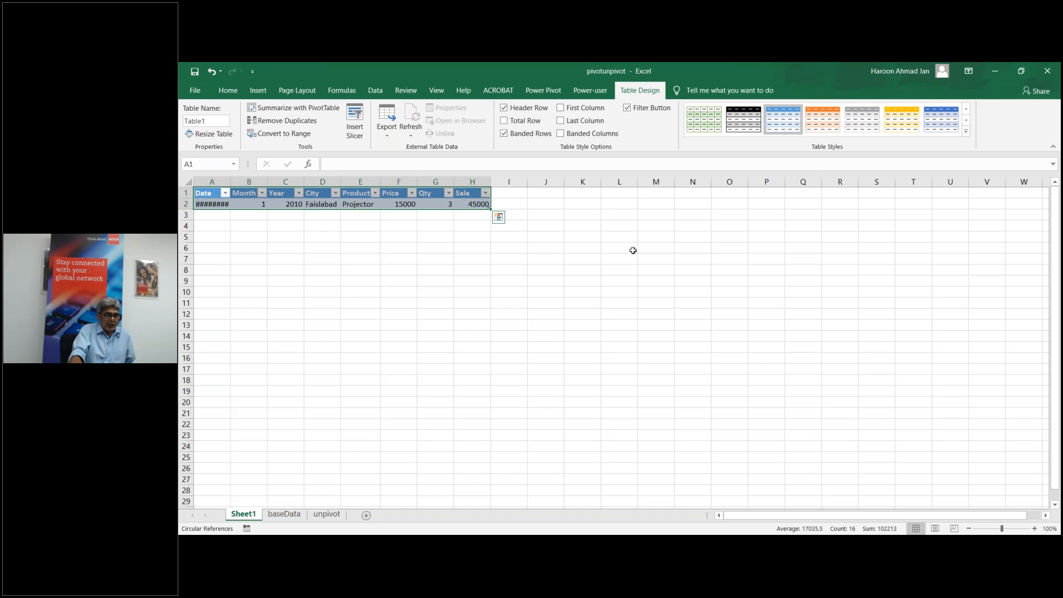
{"action": "right_click", "coordinate": [251, 515]}
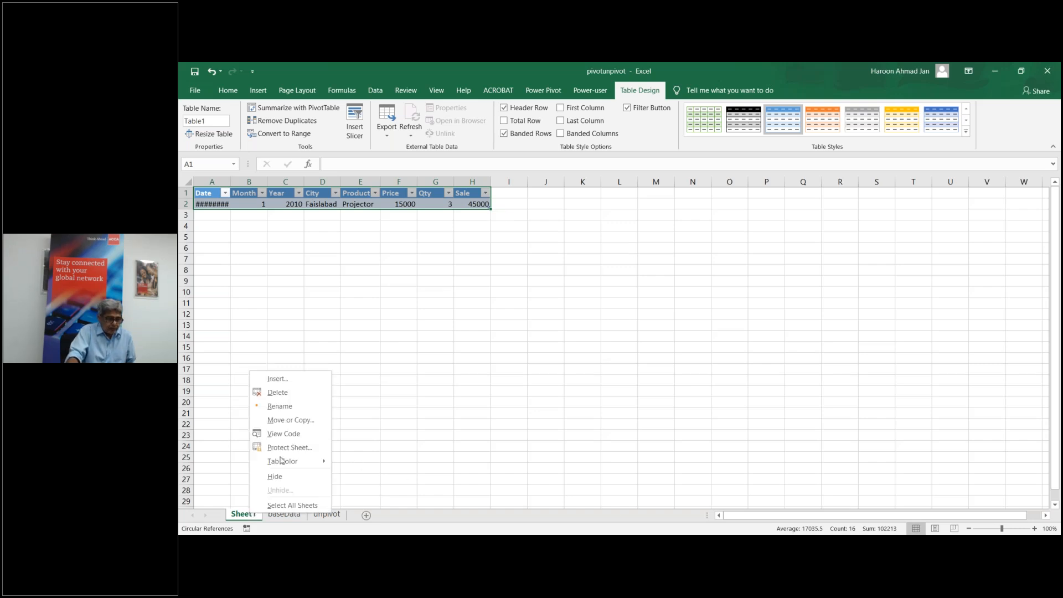
{"action": "left_click", "coordinate": [290, 390]}
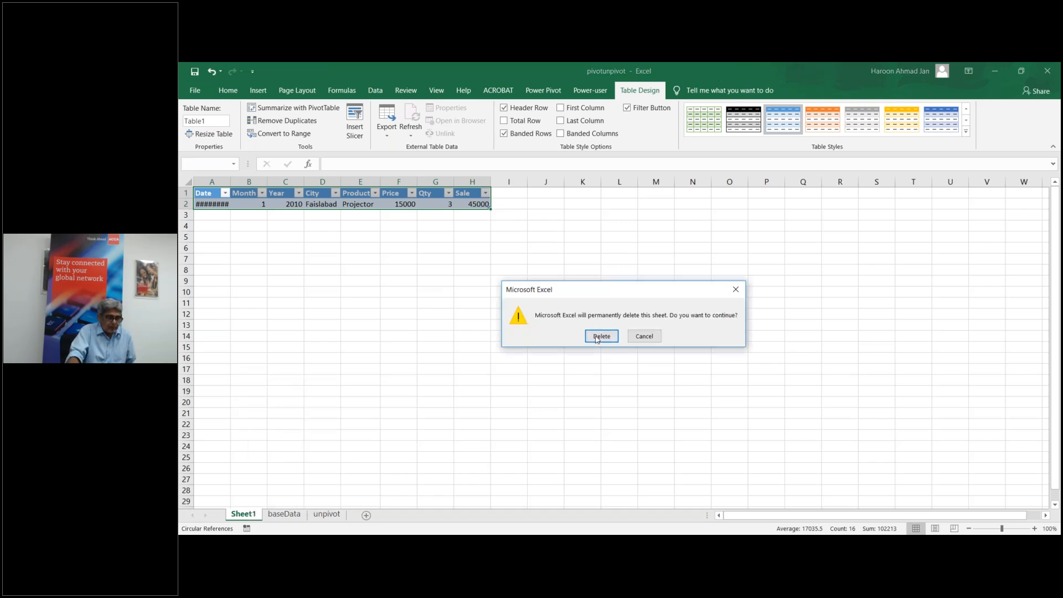
{"action": "left_click", "coordinate": [599, 334]}
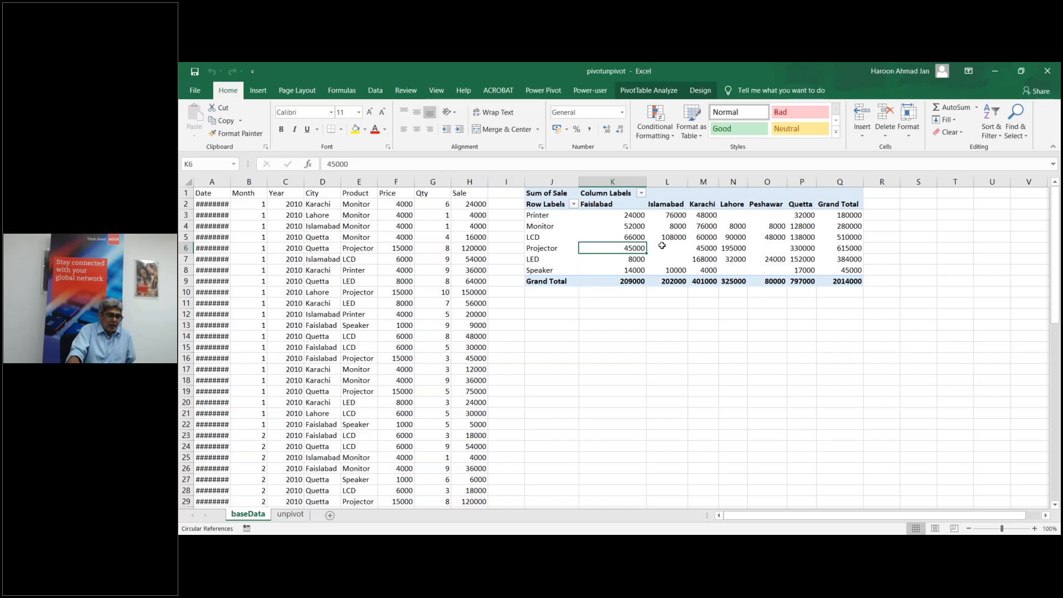
Step: Go to the unpivot sheet and review the Product table with its totals
{"action": "mouse_move", "coordinate": [669, 247]}
{"action": "left_click", "coordinate": [290, 513]}
{"action": "left_click", "coordinate": [249, 514]}
{"action": "left_click", "coordinate": [292, 515]}
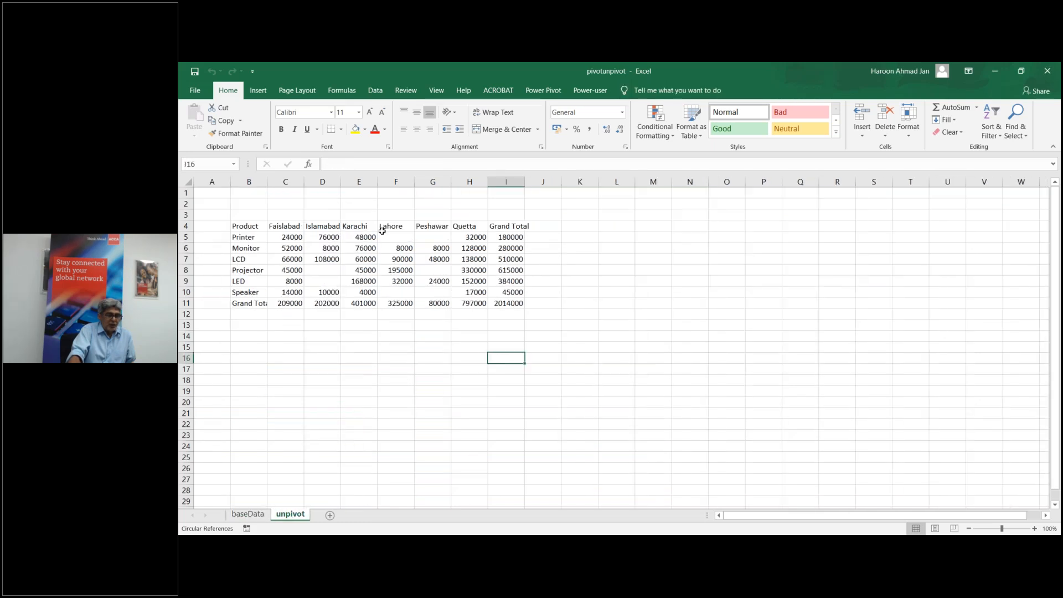
{"action": "left_click_drag", "start_coordinate": [245, 227], "coordinate": [497, 294]}
{"action": "left_click", "coordinate": [506, 379]}
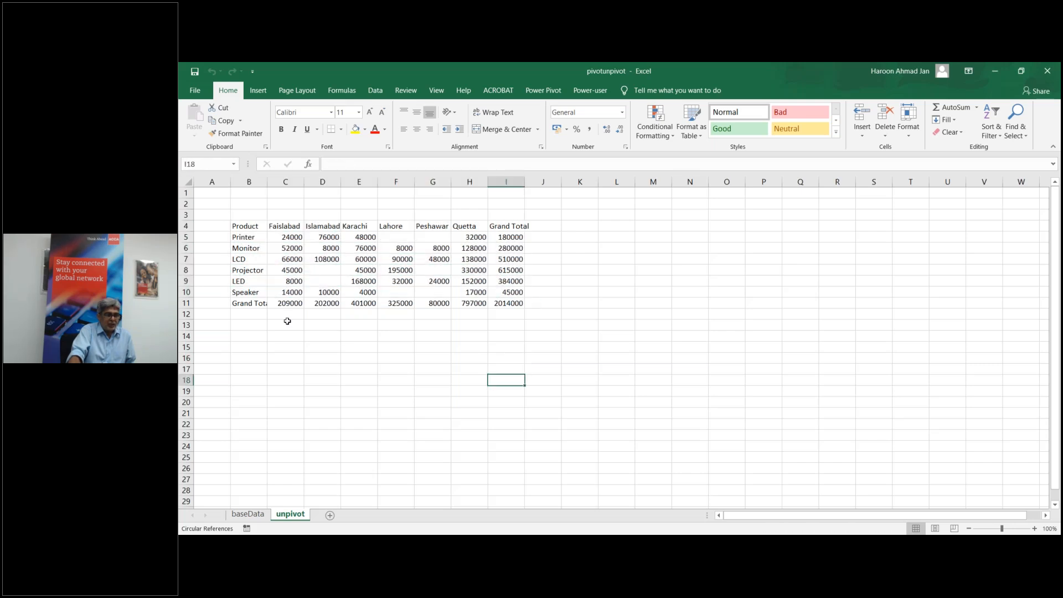
Step: Delete Grand Total row 11 and Grand Total column I, leaving table B4:H10
{"action": "left_click", "coordinate": [187, 303]}
{"action": "right_click", "coordinate": [187, 303]}
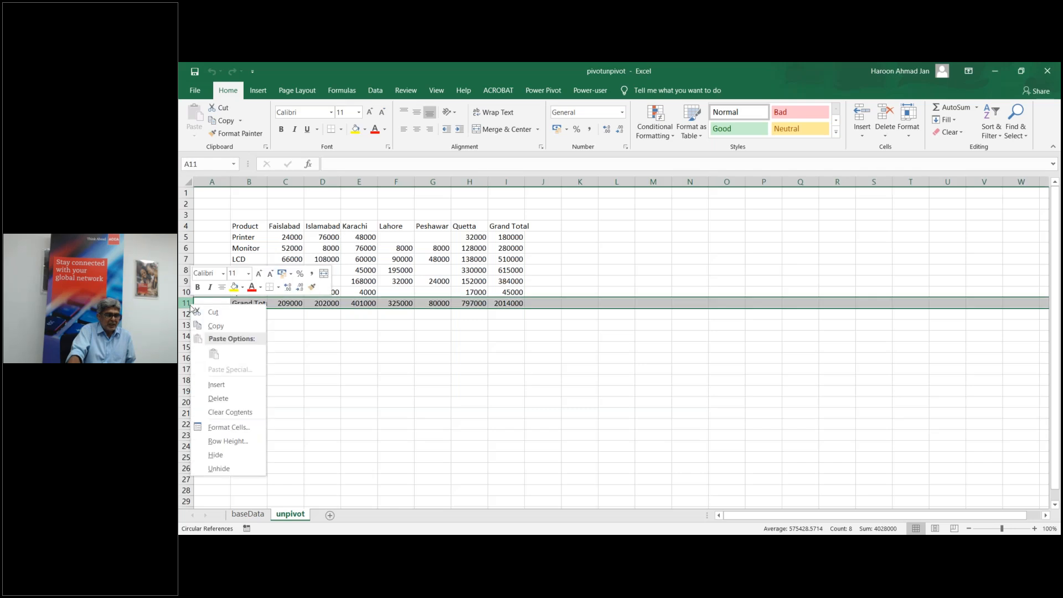
{"action": "left_click", "coordinate": [232, 400]}
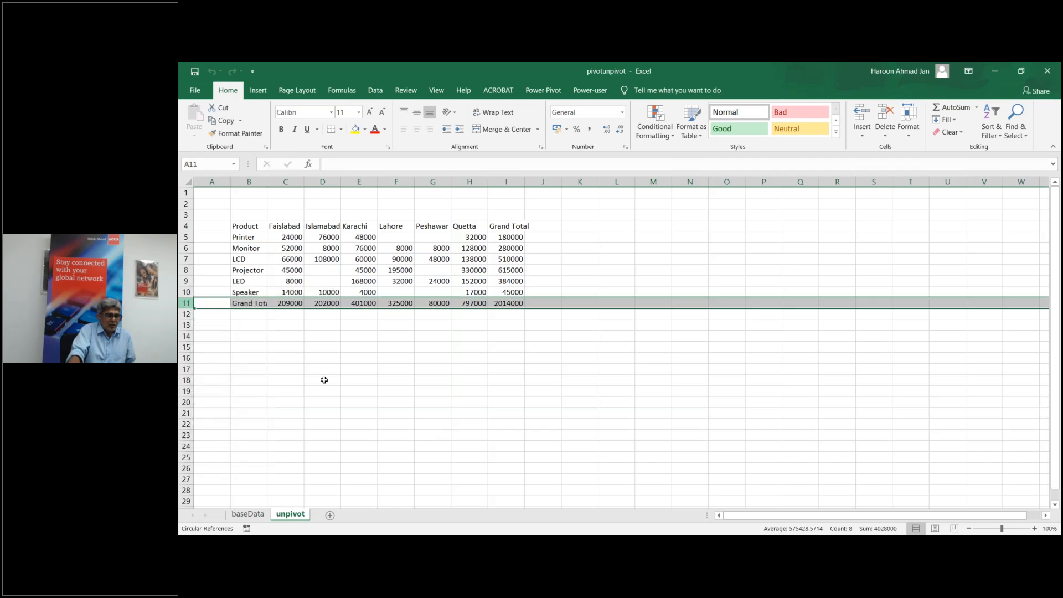
{"action": "right_click", "coordinate": [510, 179]}
{"action": "left_click", "coordinate": [540, 272]}
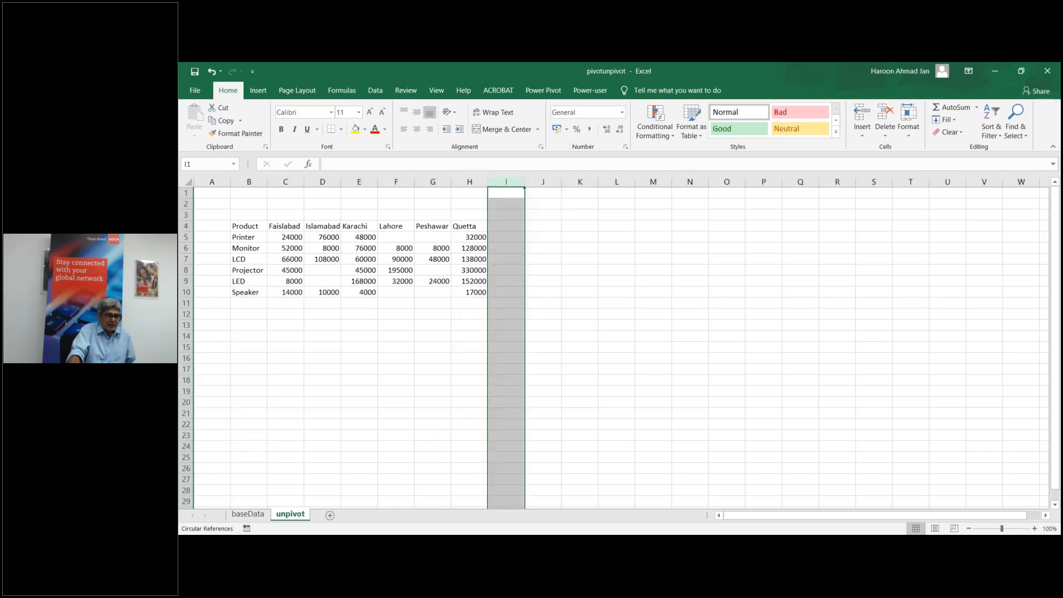
{"action": "left_click", "coordinate": [375, 317]}
{"action": "left_click_drag", "start_coordinate": [248, 227], "coordinate": [469, 292]}
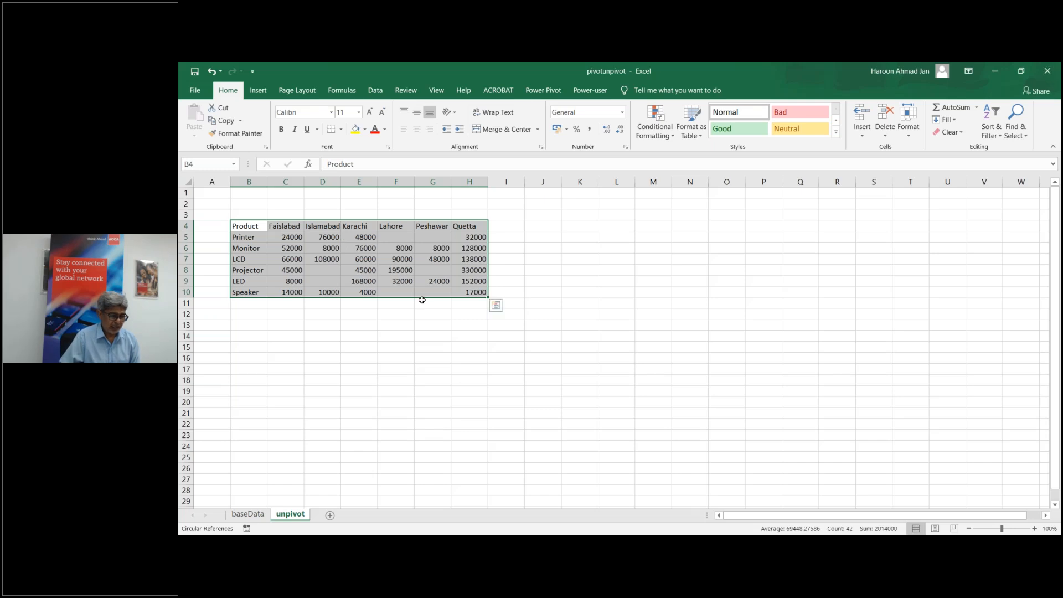
Step: Import the unpivot sheet from the pivotunpivot workbook as a new query
{"action": "left_click", "coordinate": [595, 378]}
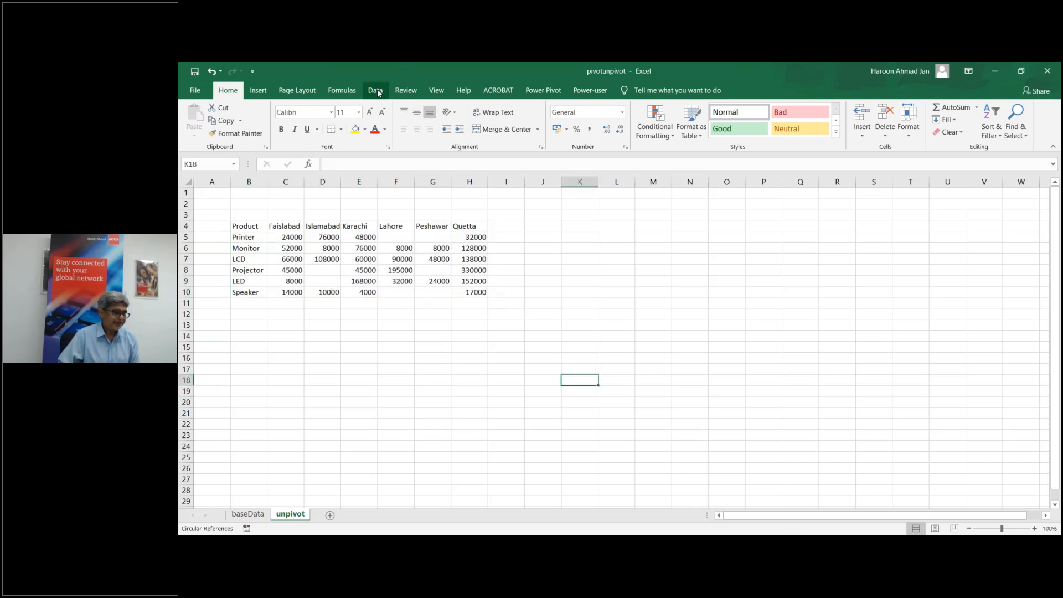
{"action": "left_click", "coordinate": [378, 93]}
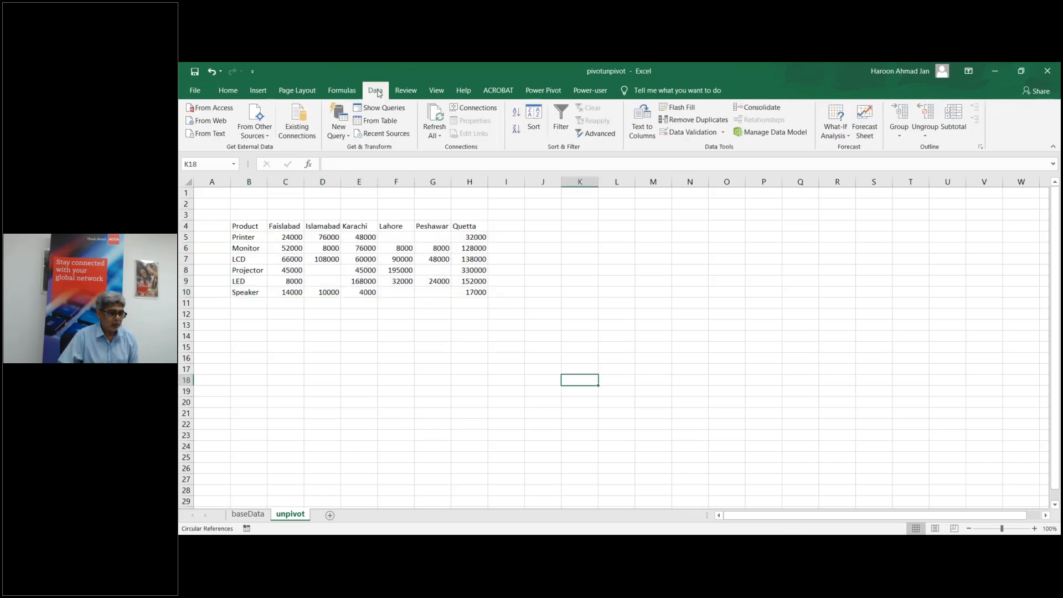
{"action": "left_click", "coordinate": [349, 138]}
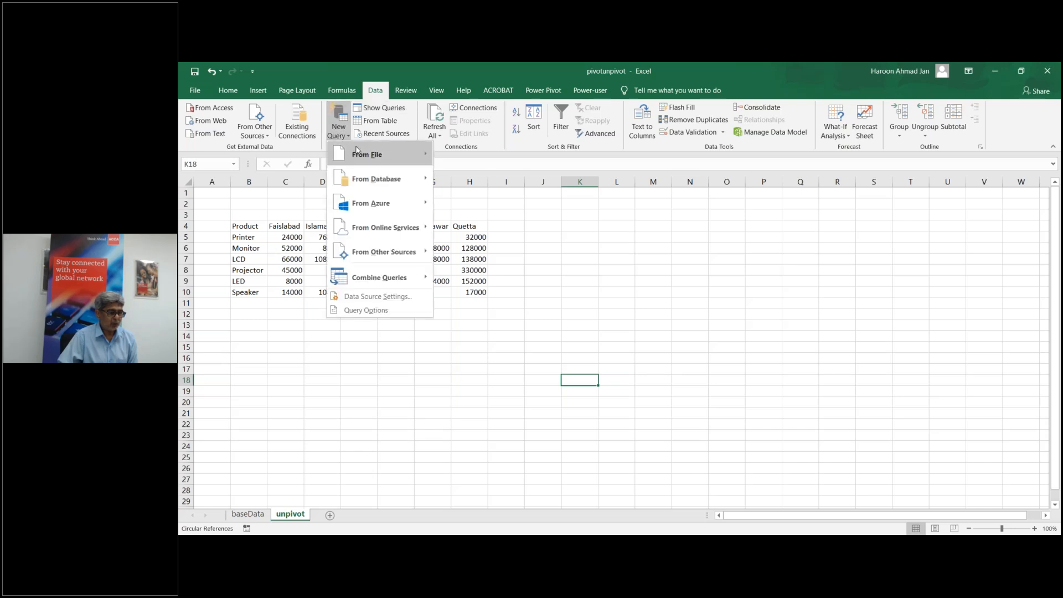
{"action": "mouse_move", "coordinate": [376, 160]}
{"action": "left_click", "coordinate": [479, 162]}
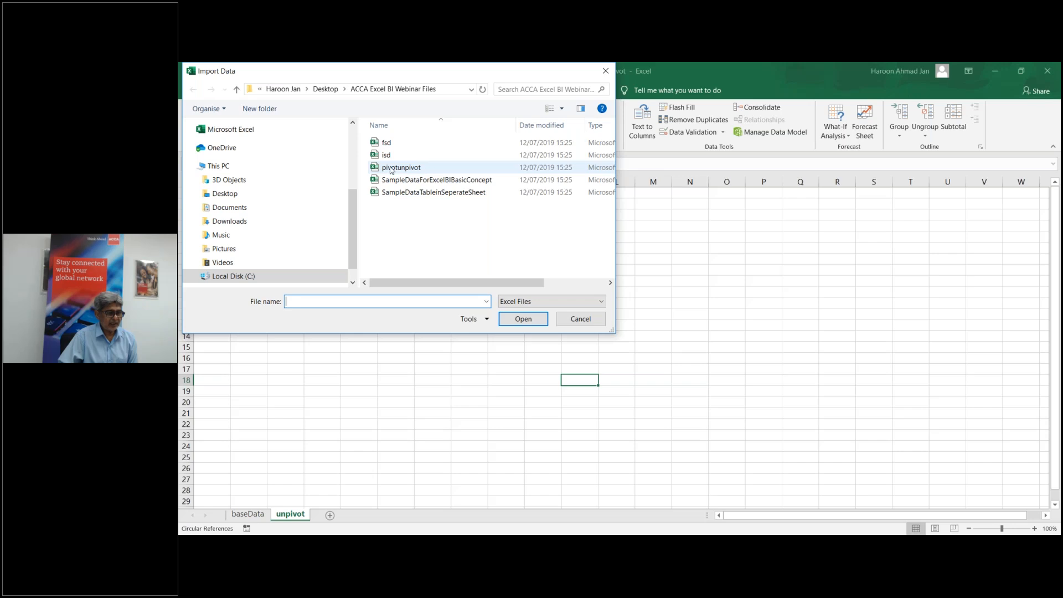
{"action": "left_click", "coordinate": [392, 168]}
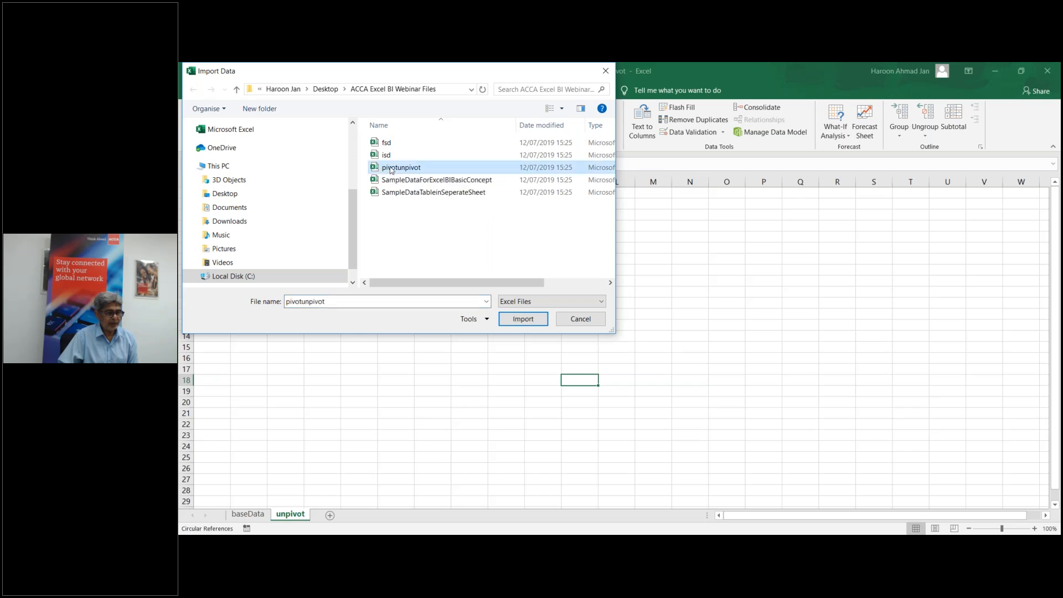
{"action": "double_click", "coordinate": [392, 170]}
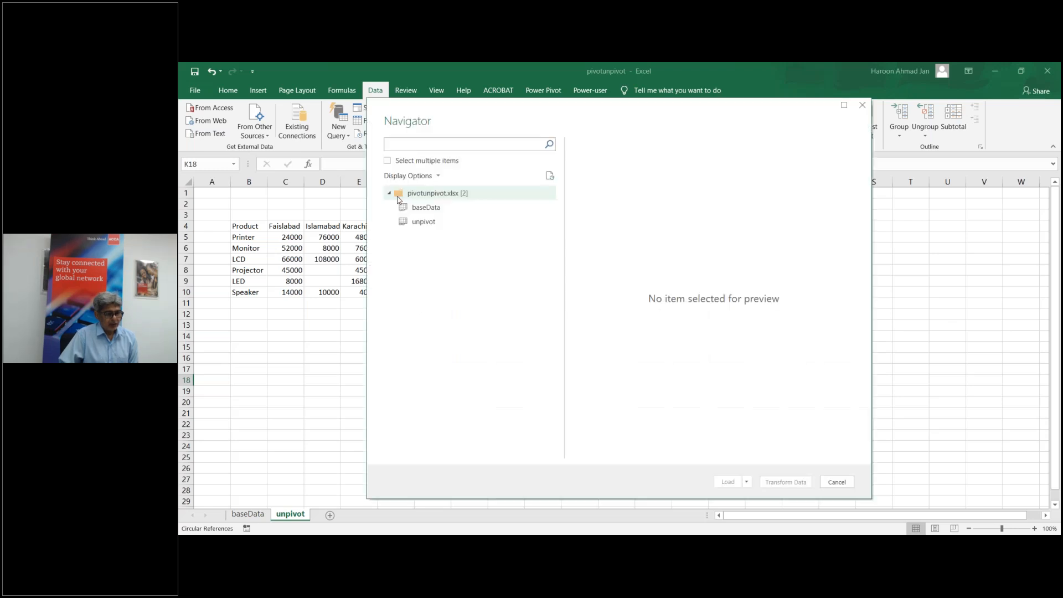
{"action": "left_click", "coordinate": [403, 223]}
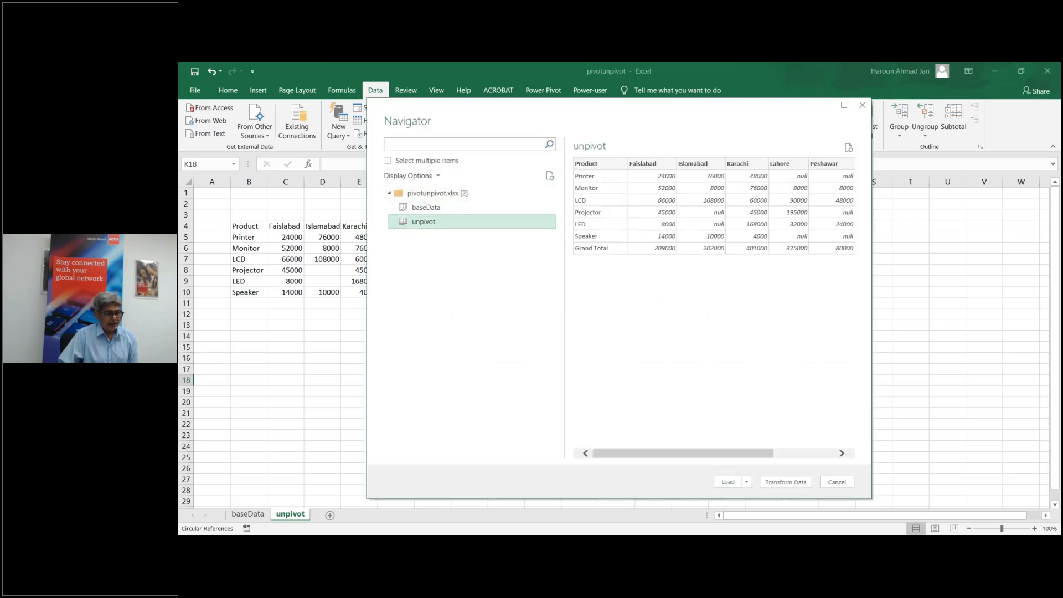
Step: Load the unpivot query as connection only and open it in Power Query Editor
{"action": "left_click", "coordinate": [747, 481]}
{"action": "left_click", "coordinate": [760, 508]}
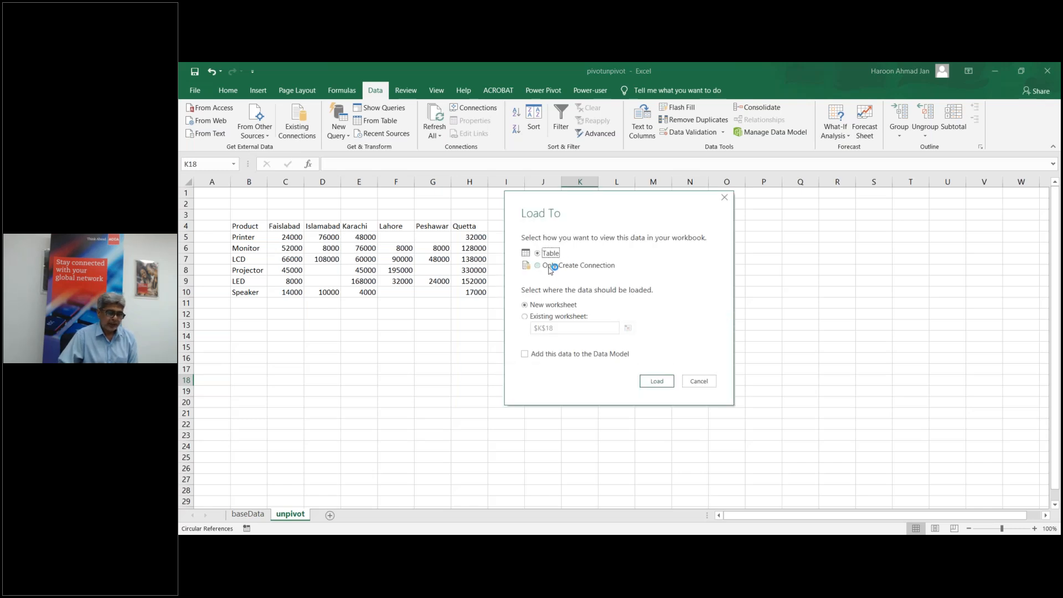
{"action": "left_click", "coordinate": [541, 266]}
{"action": "left_click", "coordinate": [652, 383]}
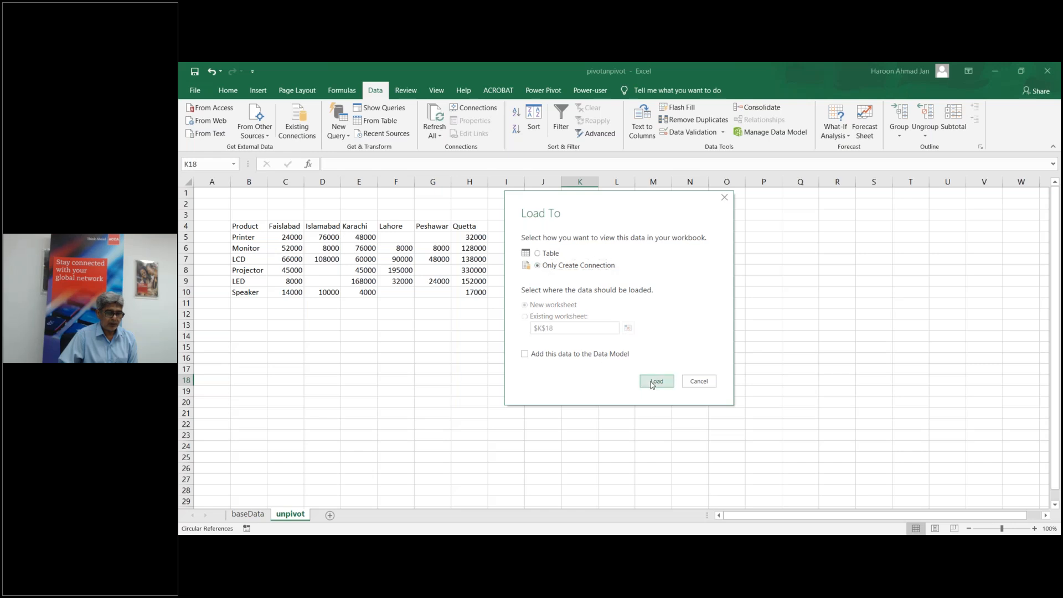
{"action": "double_click", "coordinate": [924, 235]}
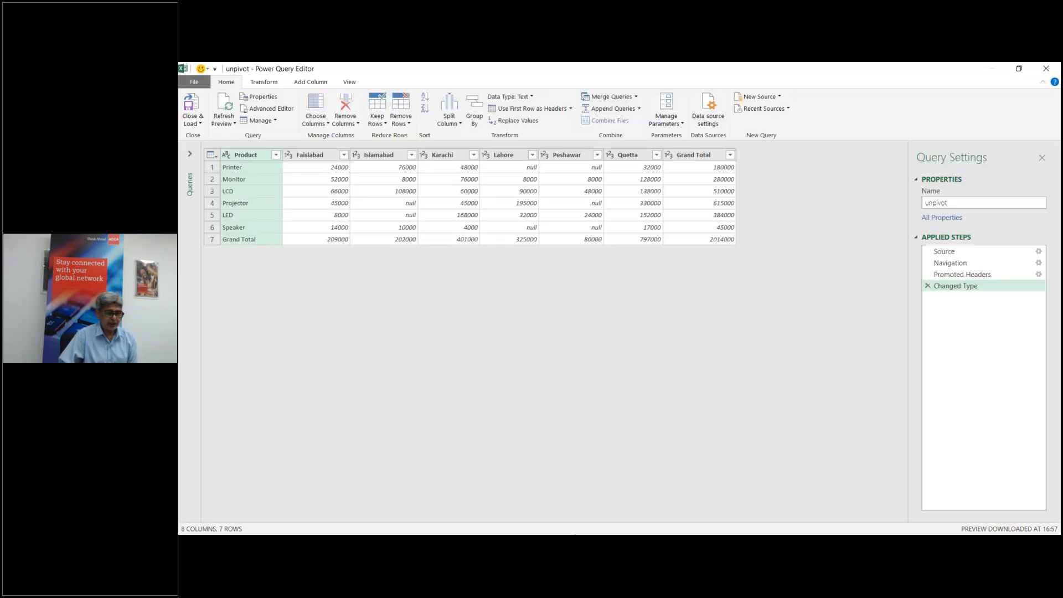
Step: Bring up the Unpivot Columns options under Transform for the unpivot query
{"action": "mouse_move", "coordinate": [618, 545]}
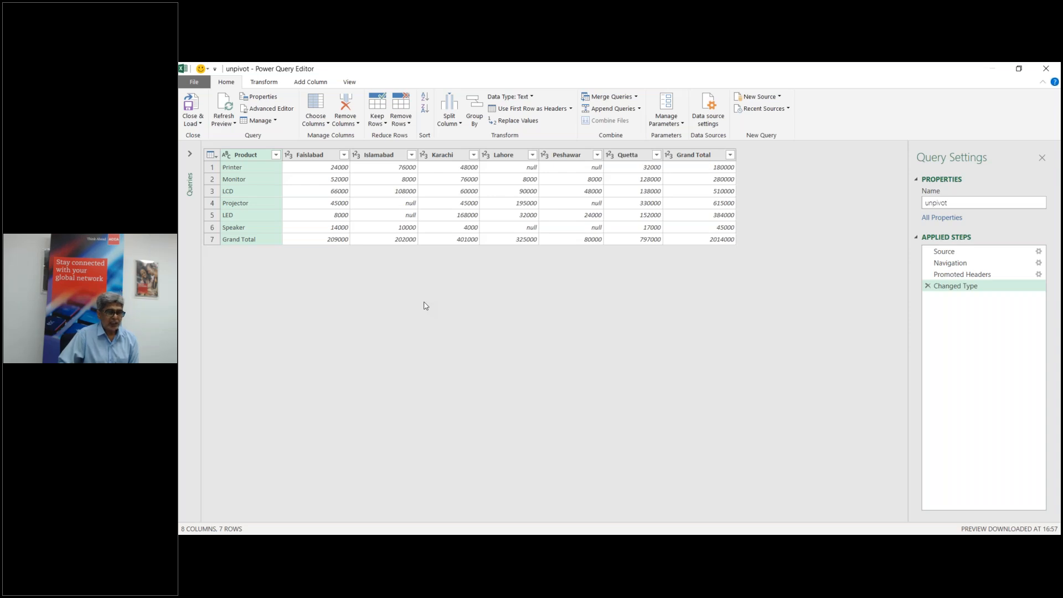
{"action": "left_click", "coordinate": [262, 84]}
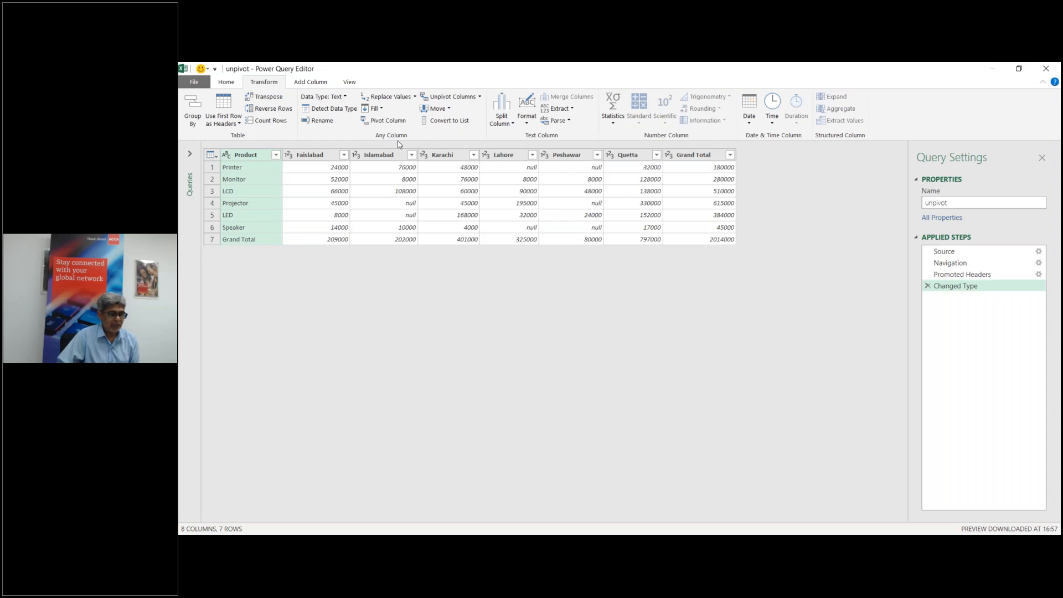
{"action": "left_click", "coordinate": [480, 97]}
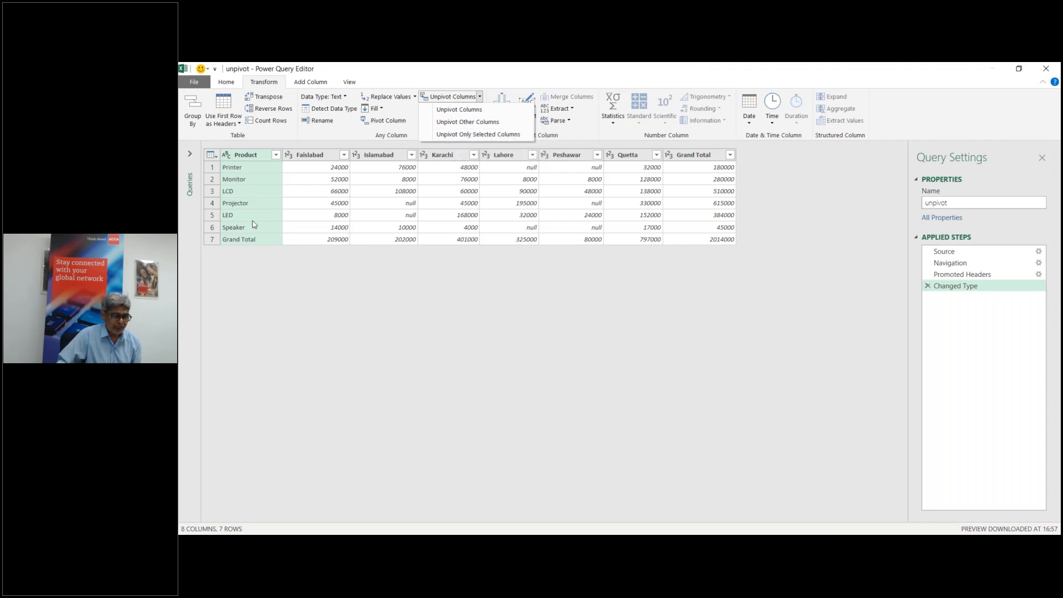
Step: Unpivot every column except Product into Attribute and Value, giving 42 rows
{"action": "left_click", "coordinate": [450, 122]}
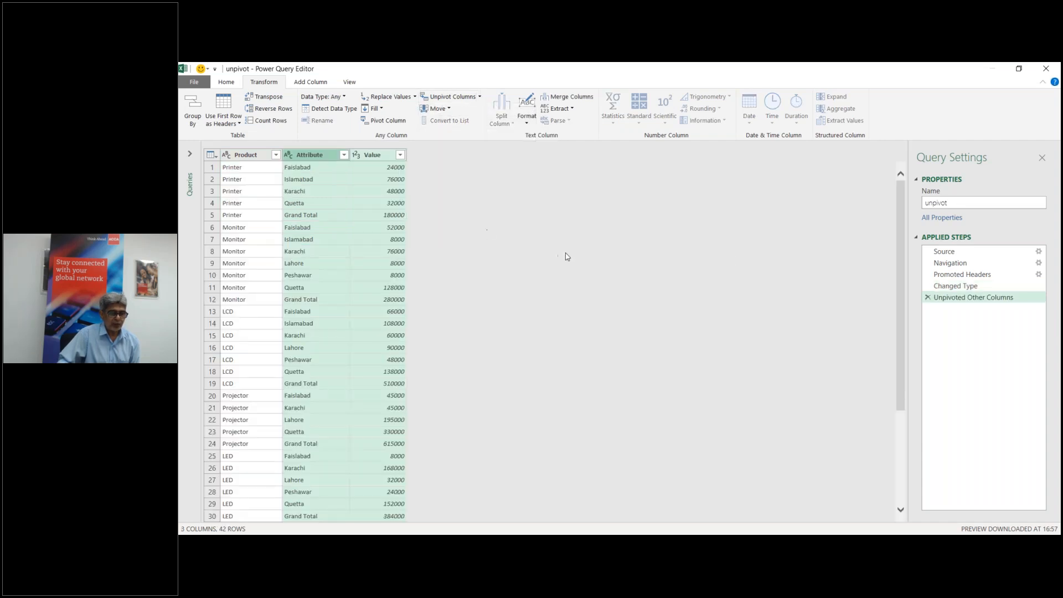
{"action": "left_click_drag", "start_coordinate": [899, 319], "coordinate": [897, 244]}
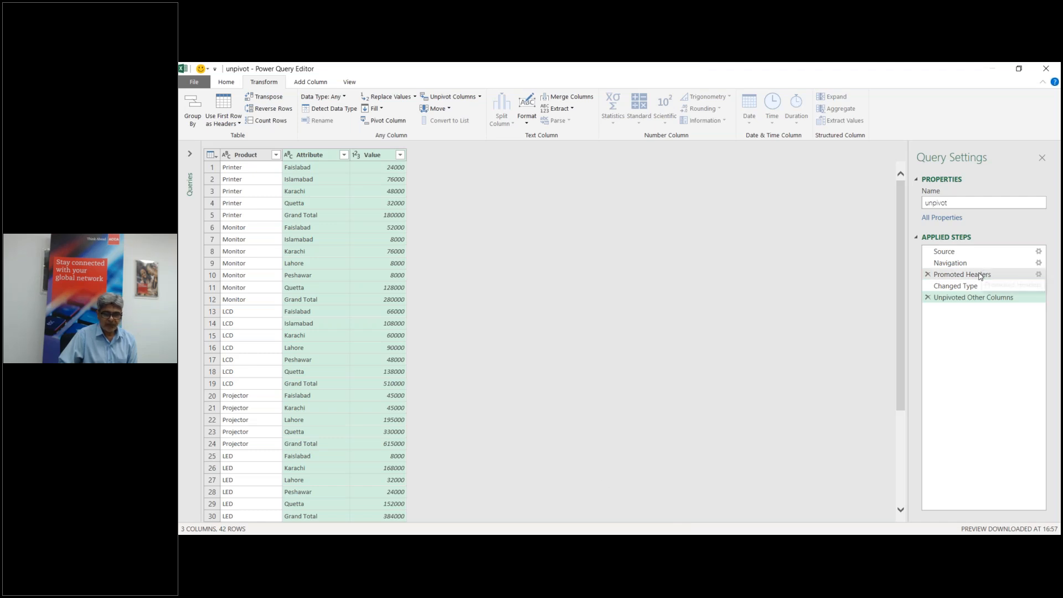
{"action": "left_click", "coordinate": [928, 297]}
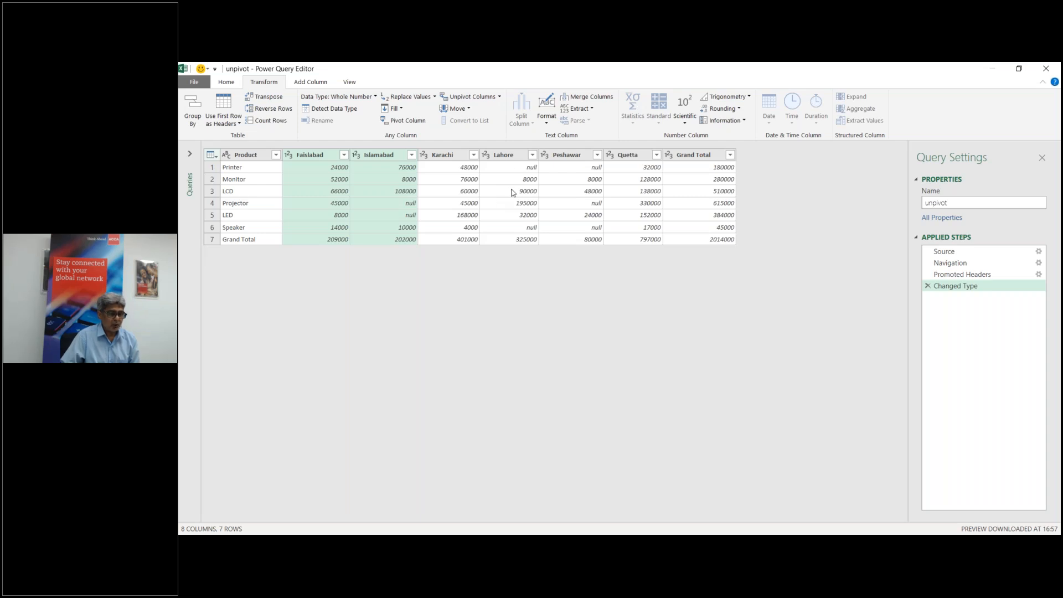
{"action": "left_click", "coordinate": [252, 160]}
{"action": "left_click", "coordinate": [480, 97]}
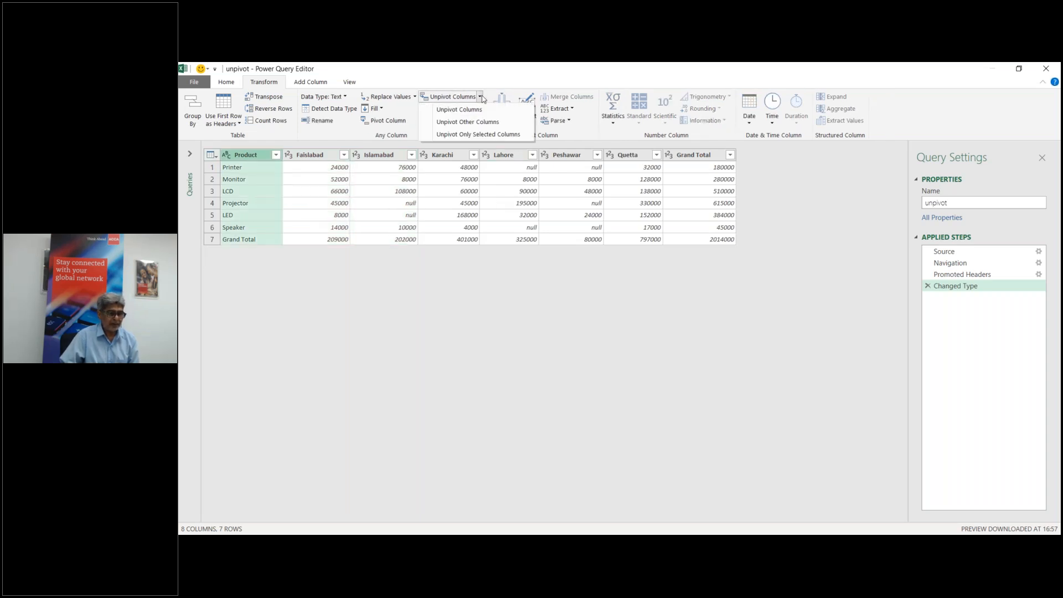
{"action": "left_click", "coordinate": [468, 122]}
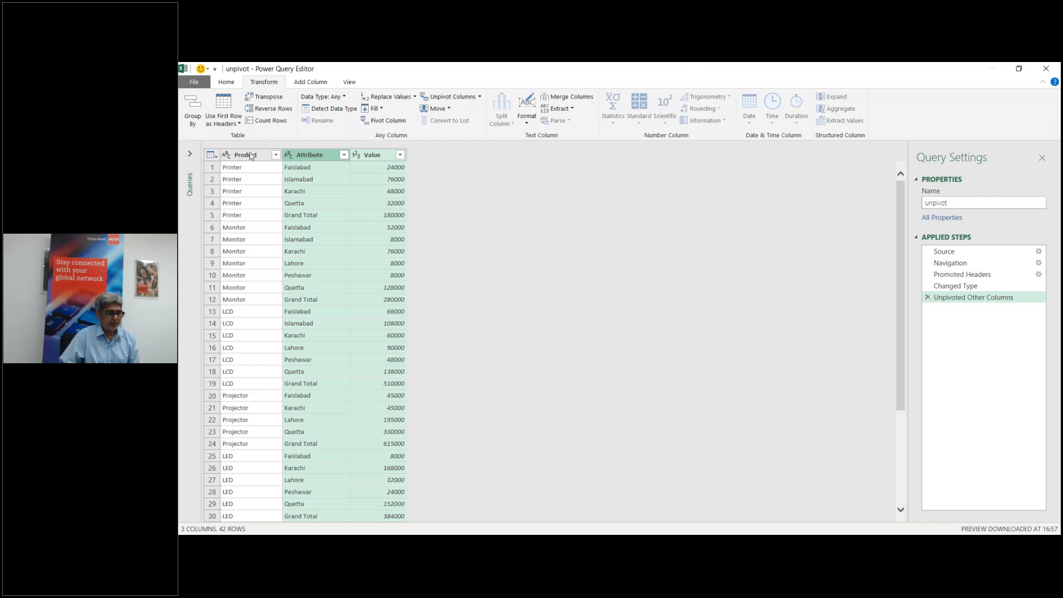
{"action": "left_click", "coordinate": [226, 82]}
{"action": "left_click", "coordinate": [192, 120]}
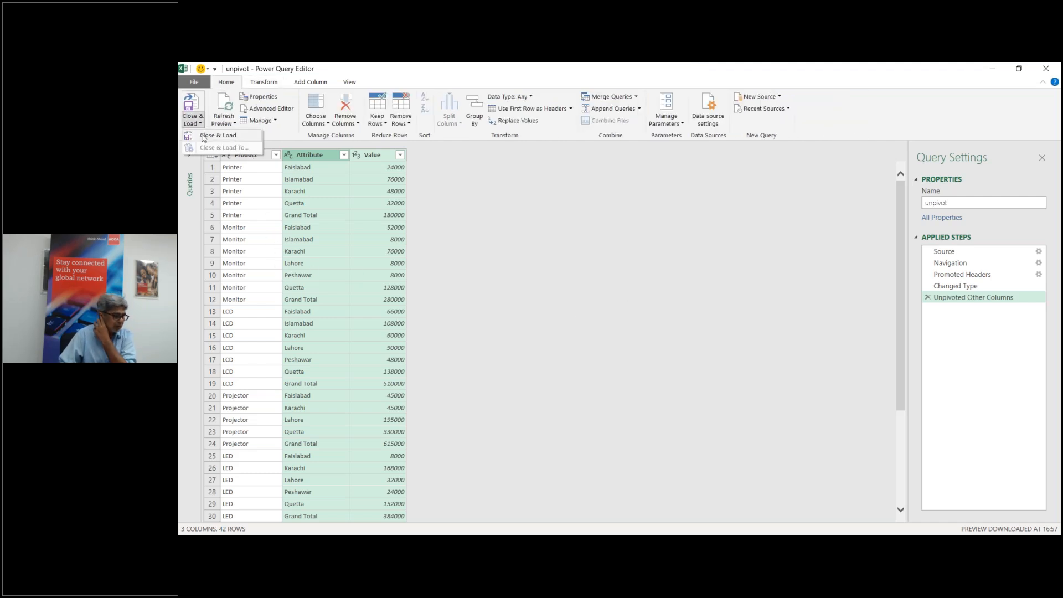
Step: Close the editor and load the unpivot query as a table on new Sheet2
{"action": "left_click", "coordinate": [204, 136]}
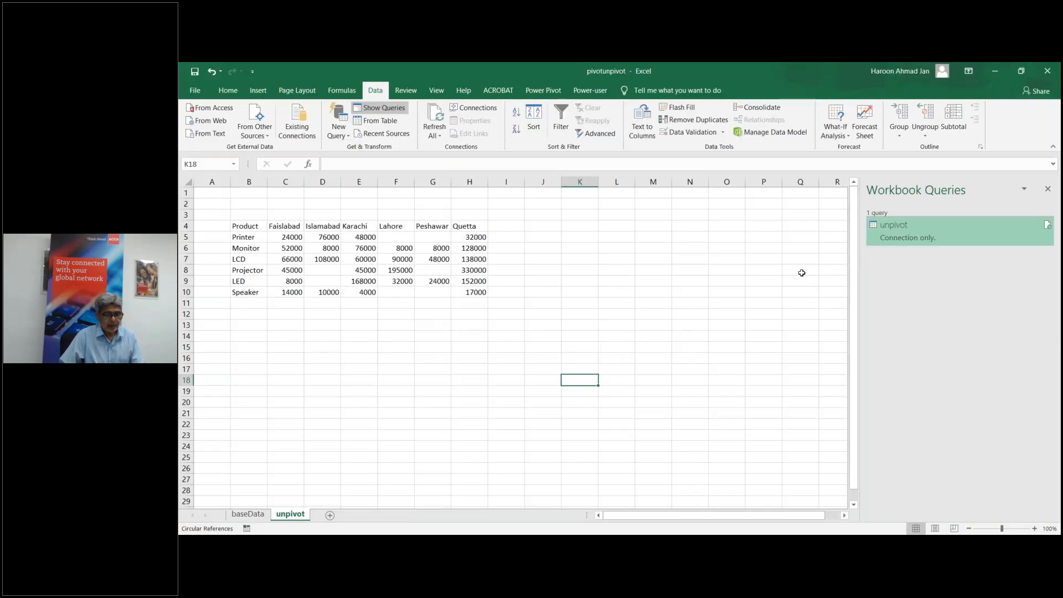
{"action": "mouse_move", "coordinate": [900, 242]}
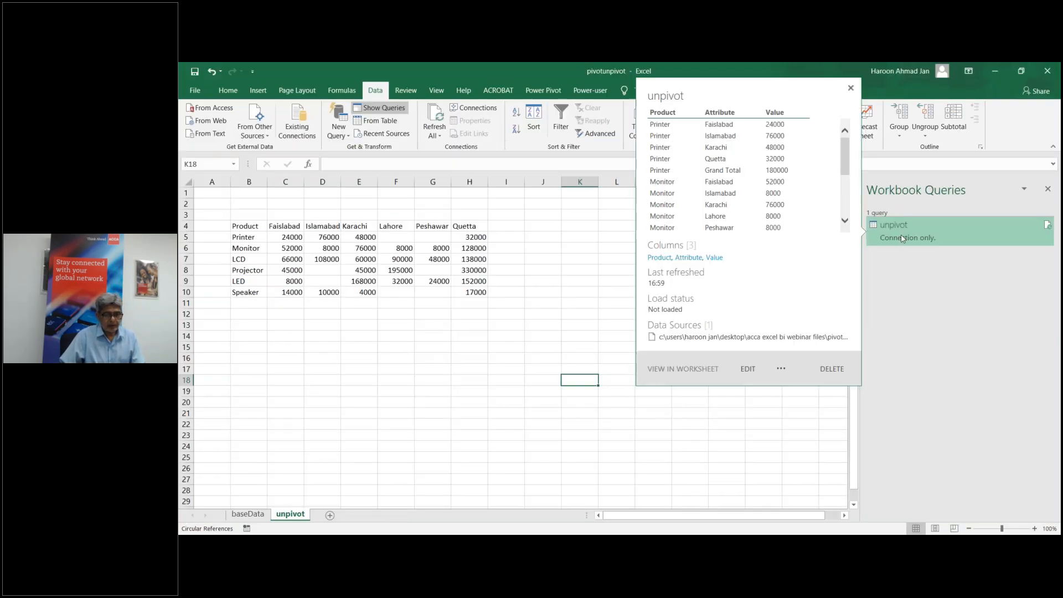
{"action": "left_click", "coordinate": [780, 370]}
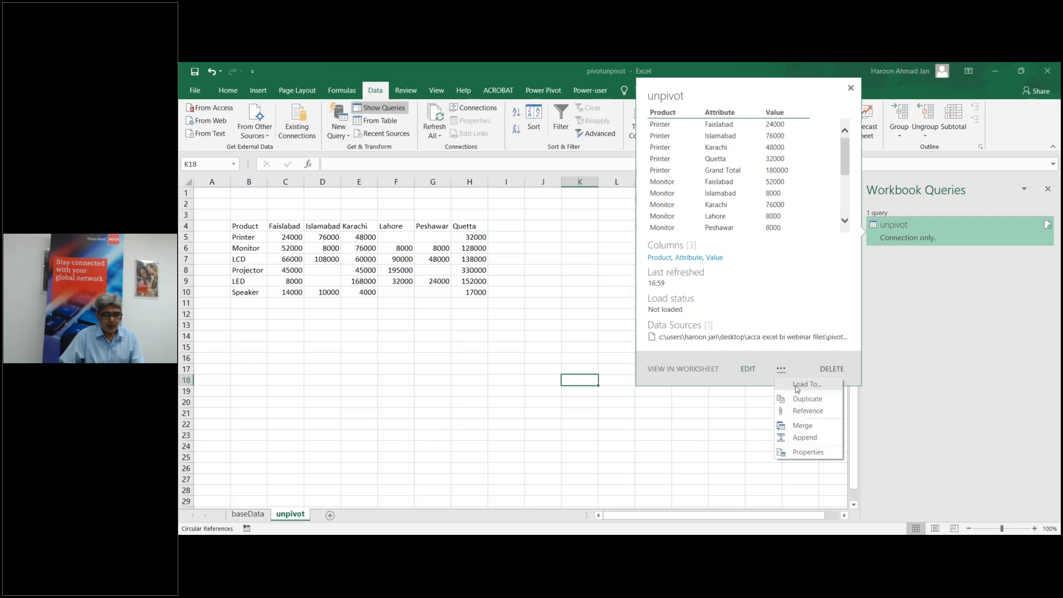
{"action": "left_click", "coordinate": [798, 387]}
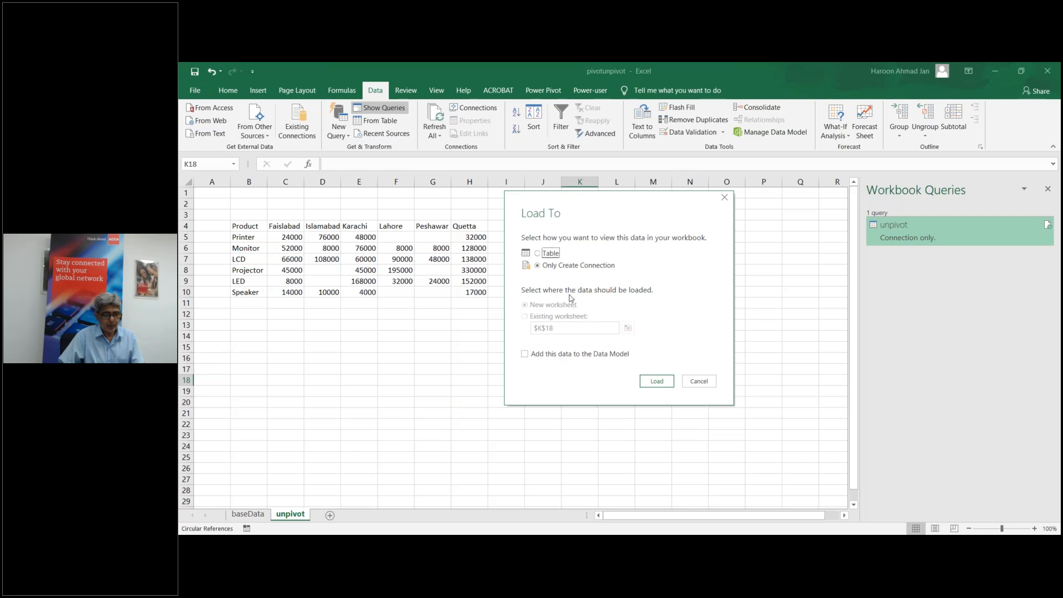
{"action": "left_click", "coordinate": [656, 382]}
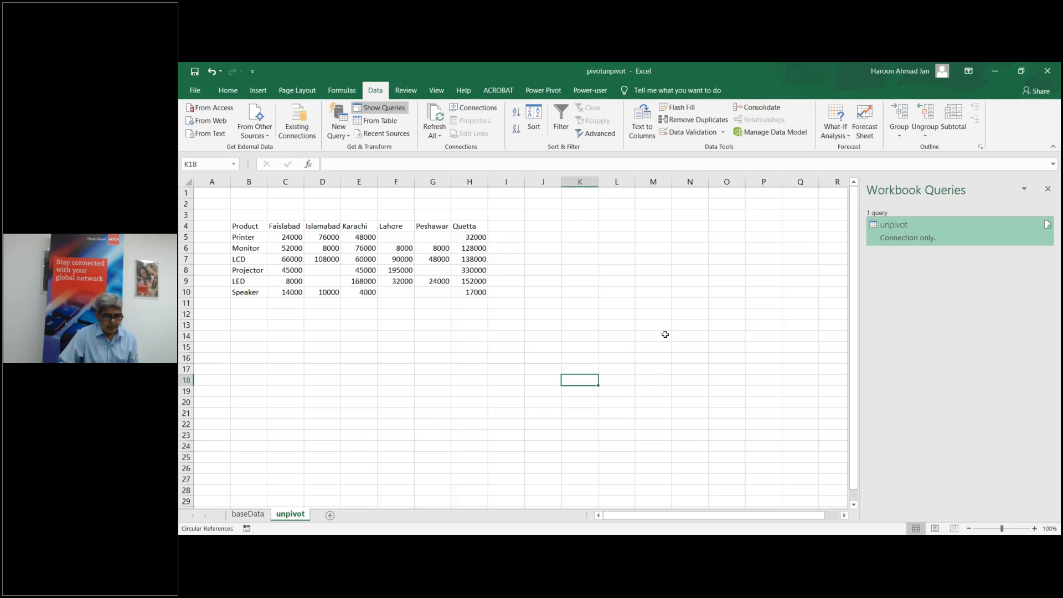
{"action": "mouse_move", "coordinate": [898, 234]}
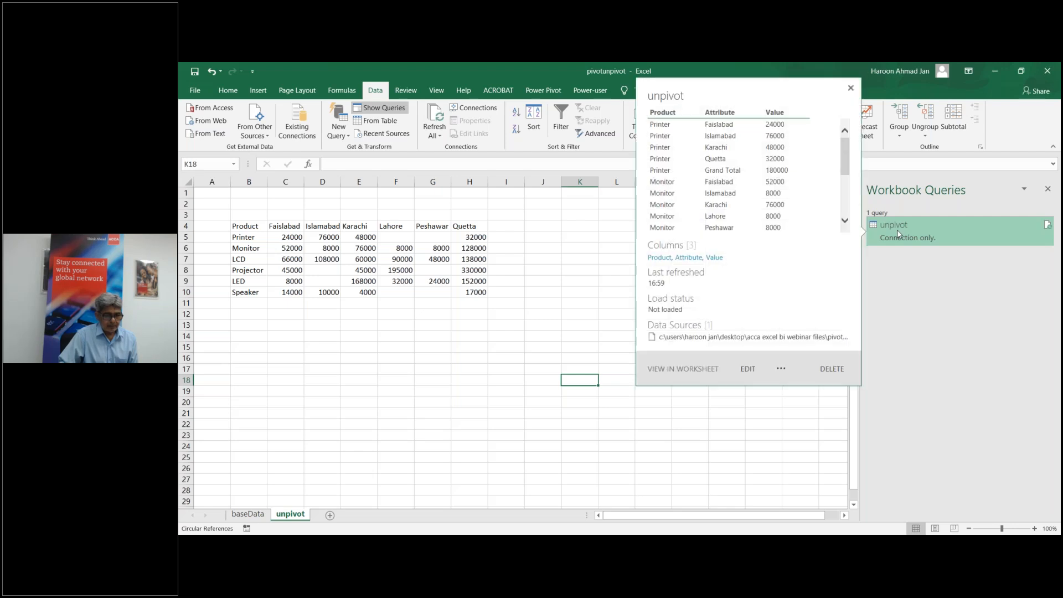
{"action": "left_click", "coordinate": [780, 370]}
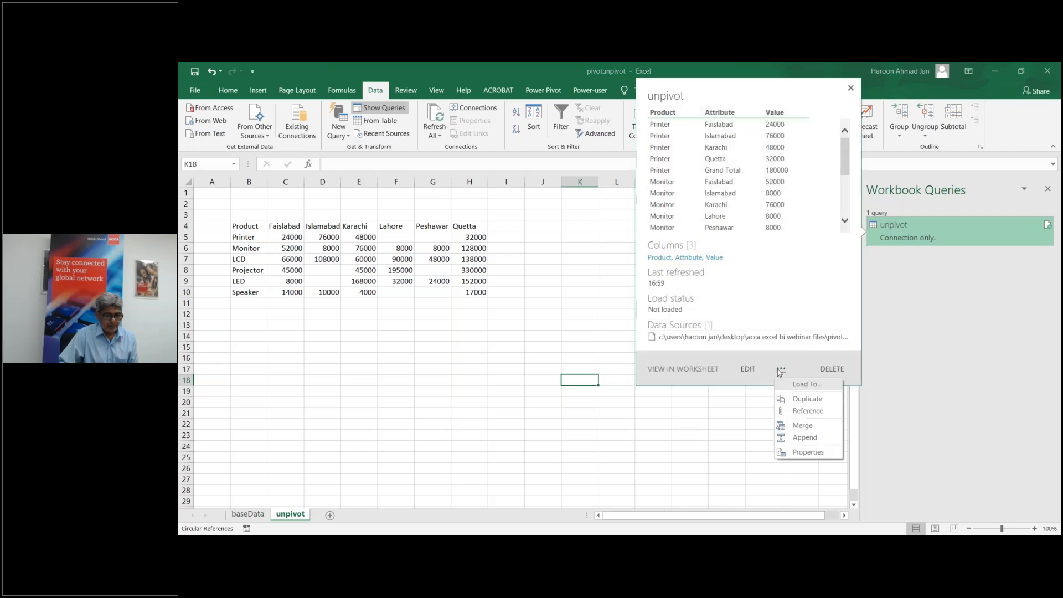
{"action": "left_click", "coordinate": [807, 387]}
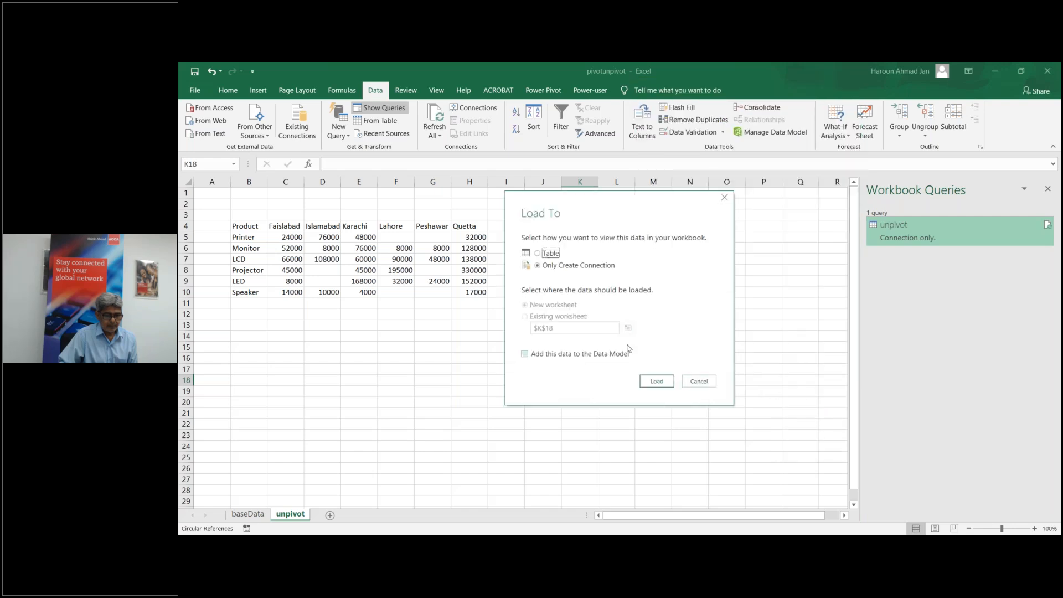
{"action": "left_click", "coordinate": [540, 254]}
{"action": "left_click", "coordinate": [655, 381]}
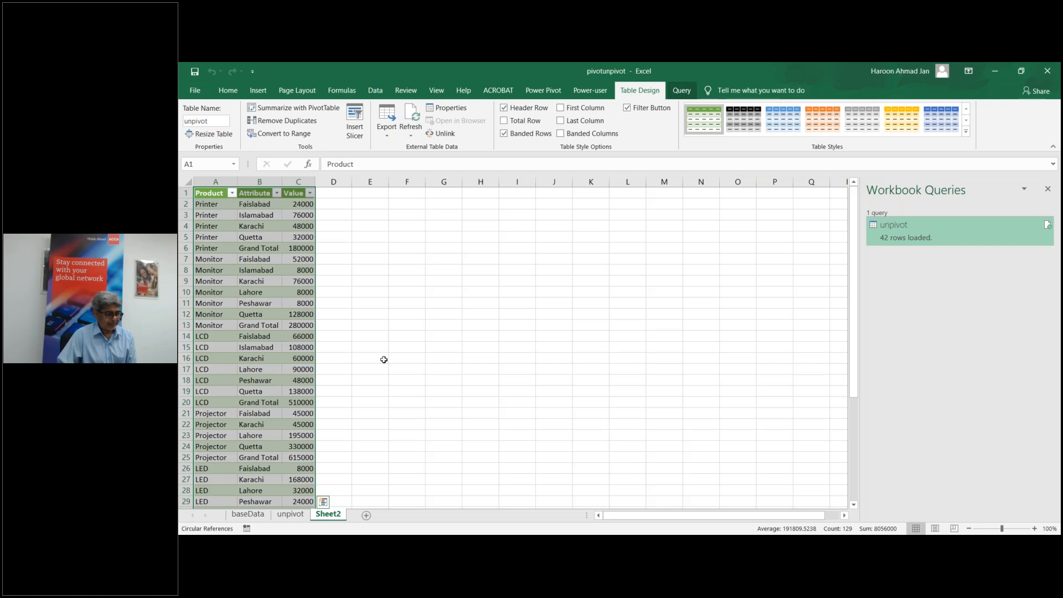
Step: Check Sheet2's Grand Total row and Attribute header, then reopen the unpivot query
{"action": "left_click", "coordinate": [413, 470]}
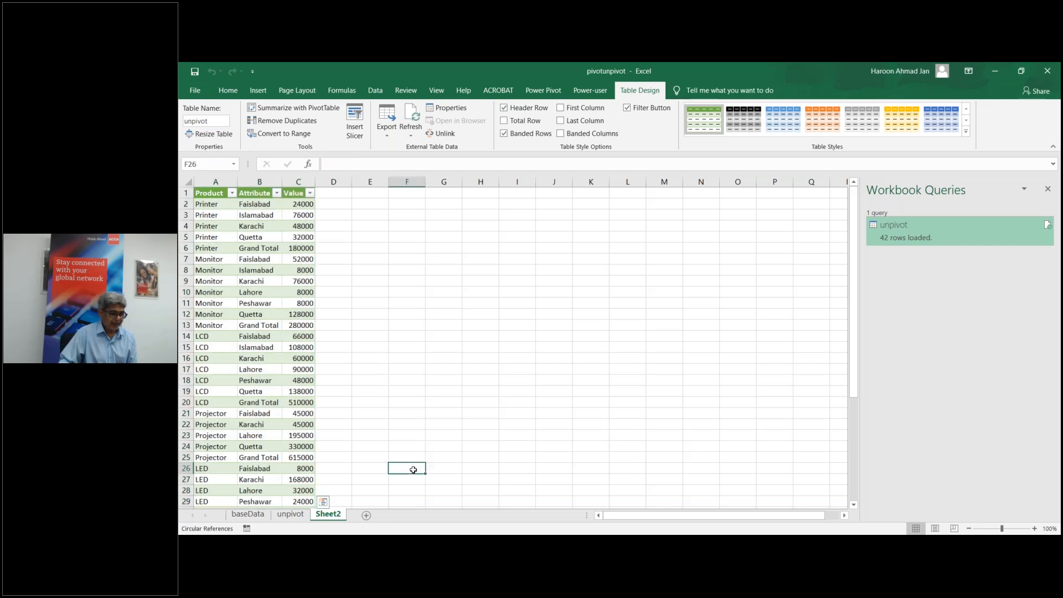
{"action": "right_click", "coordinate": [186, 457]}
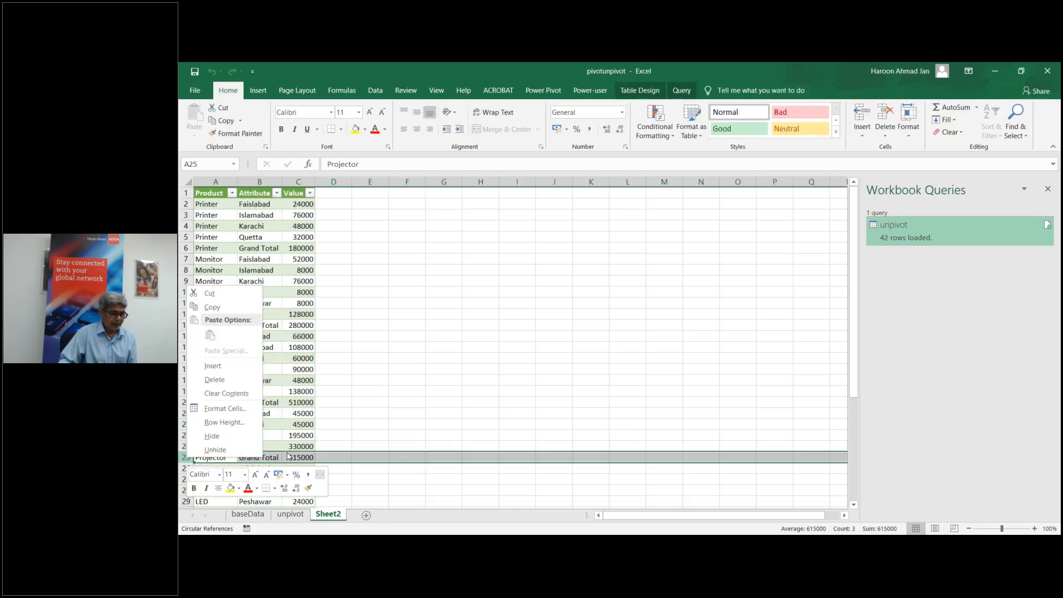
{"action": "key", "text": "Escape"}
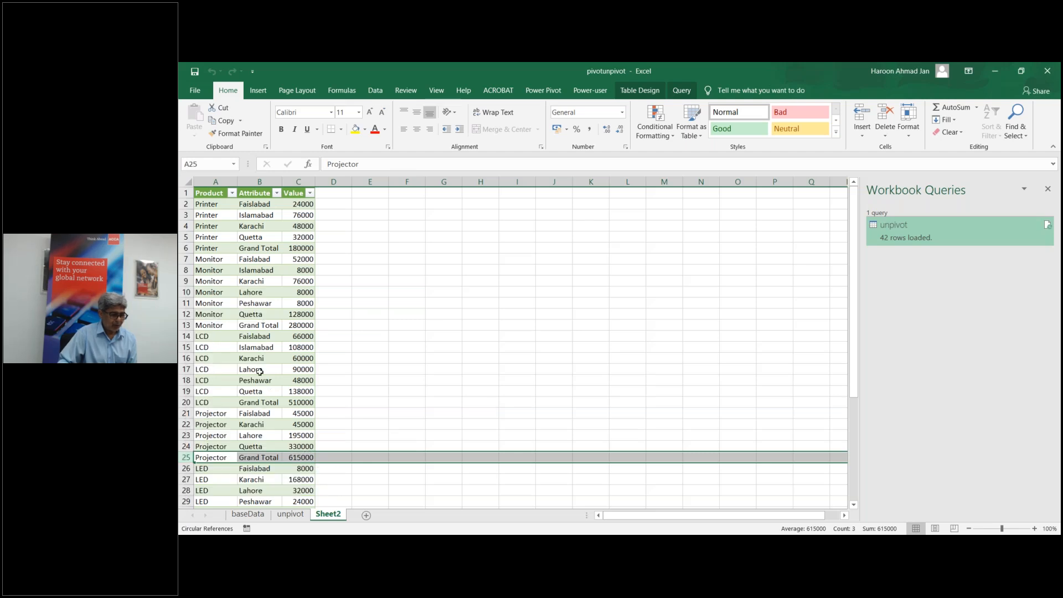
{"action": "left_click", "coordinate": [253, 193]}
{"action": "key", "text": "F2"}
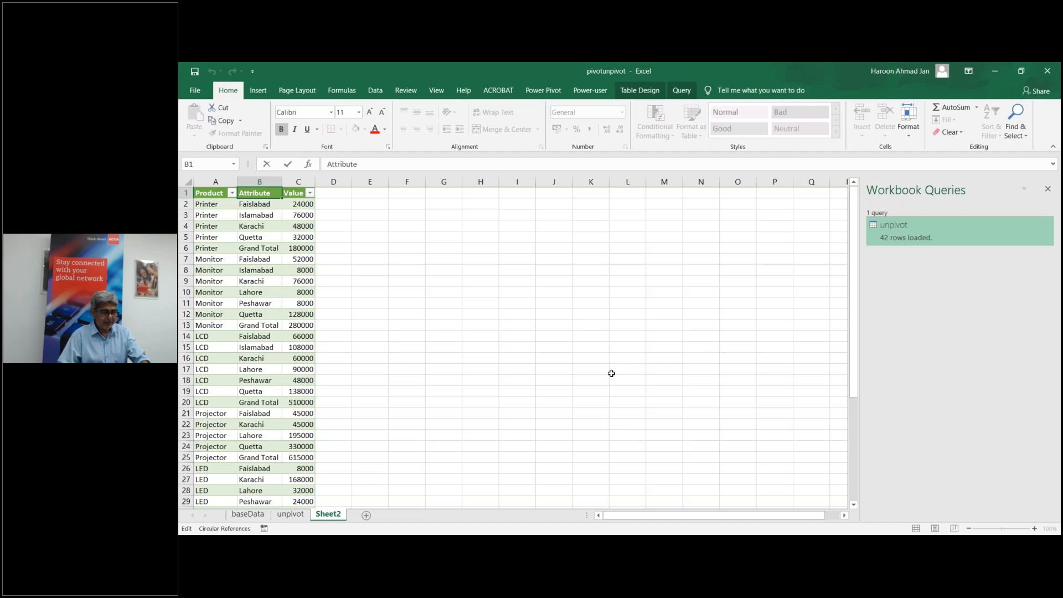
{"action": "double_click", "coordinate": [274, 193]}
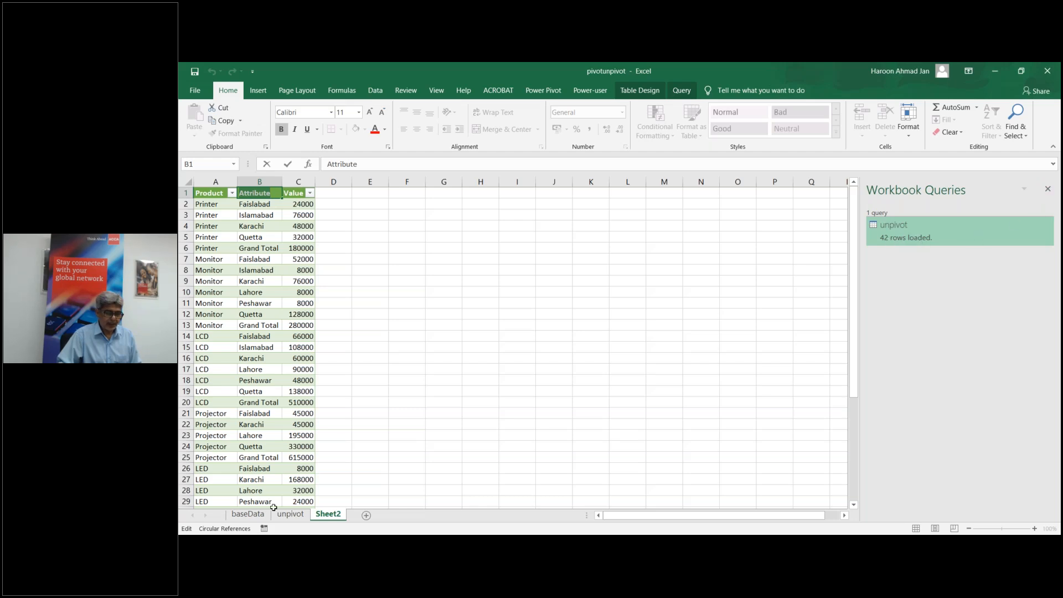
{"action": "left_click", "coordinate": [290, 515]}
{"action": "double_click", "coordinate": [912, 237]}
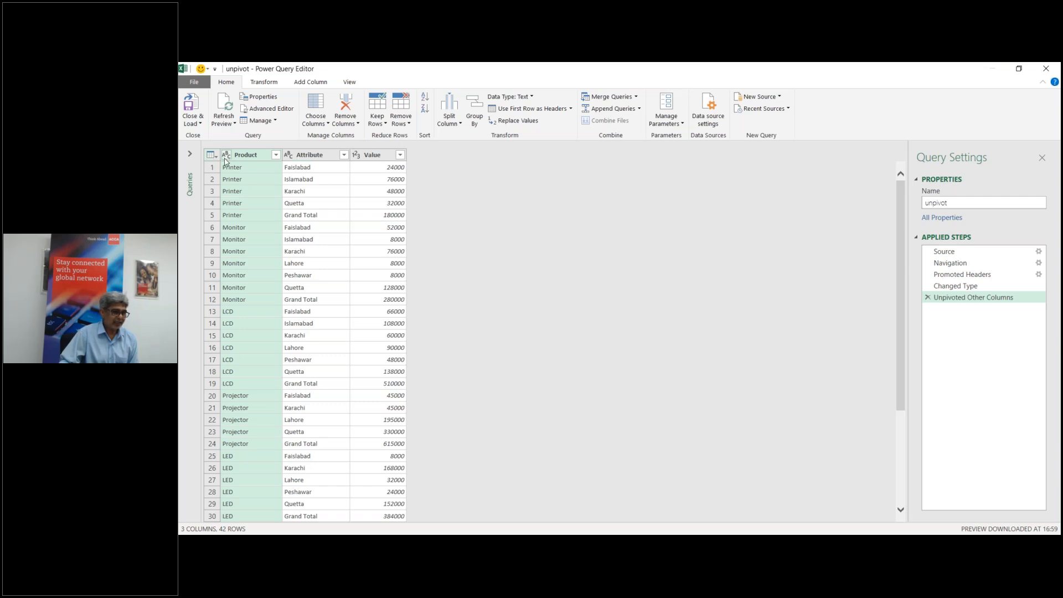
Step: Rename the Attribute column to City and Value to Sales, then close and load the query
{"action": "double_click", "coordinate": [316, 156]}
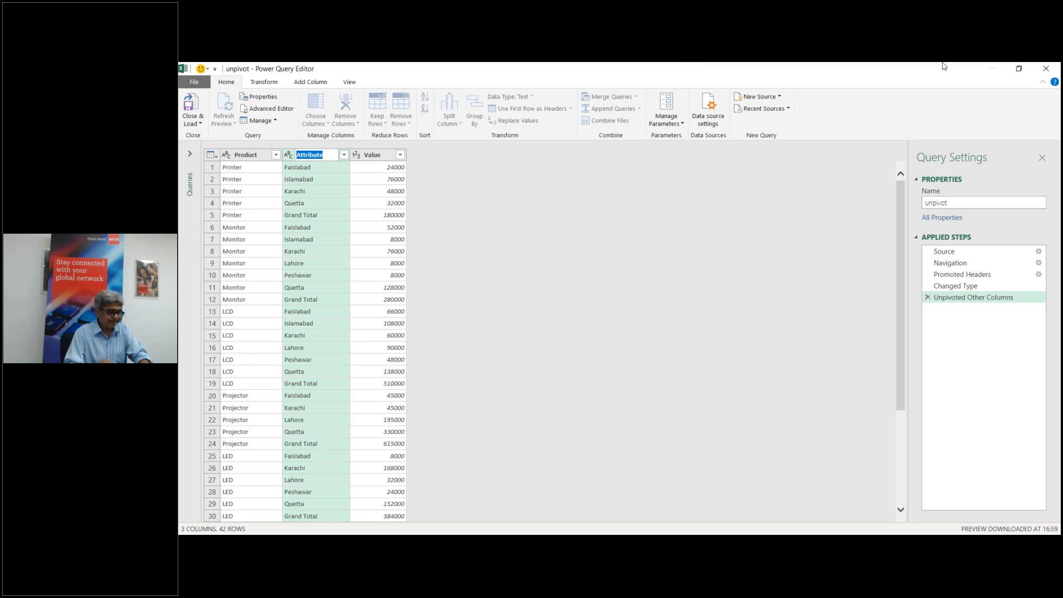
{"action": "type", "text": "City"}
{"action": "key", "text": "Return"}
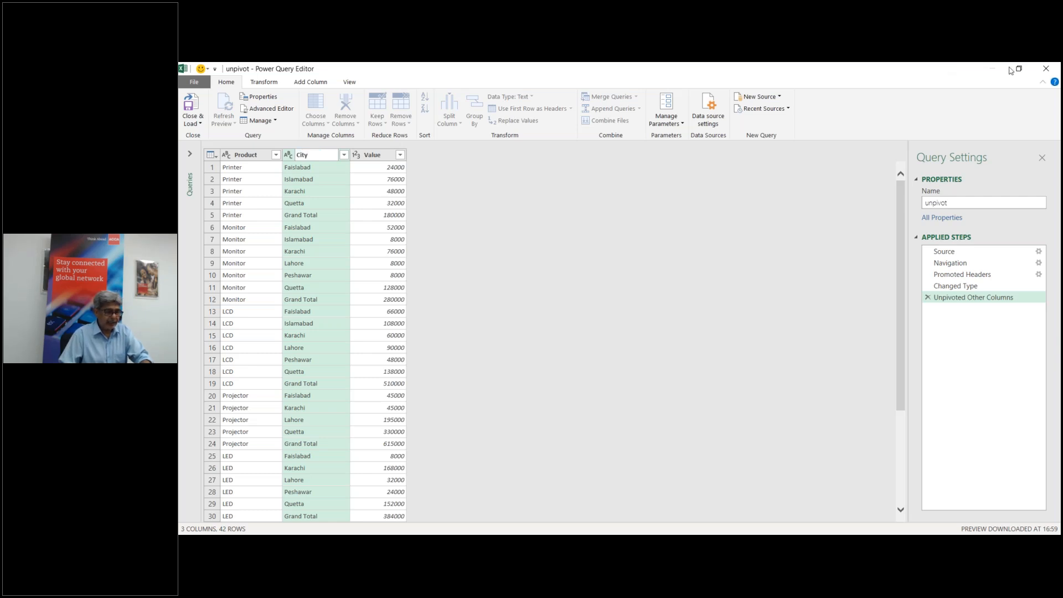
{"action": "double_click", "coordinate": [378, 157]}
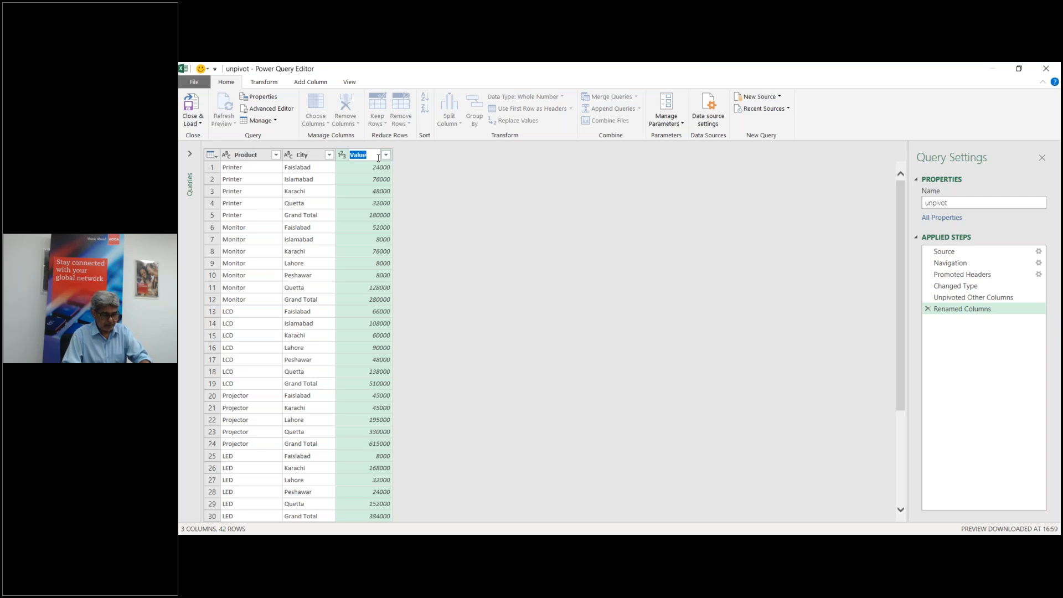
{"action": "type", "text": "Sales"}
{"action": "key", "text": "Return"}
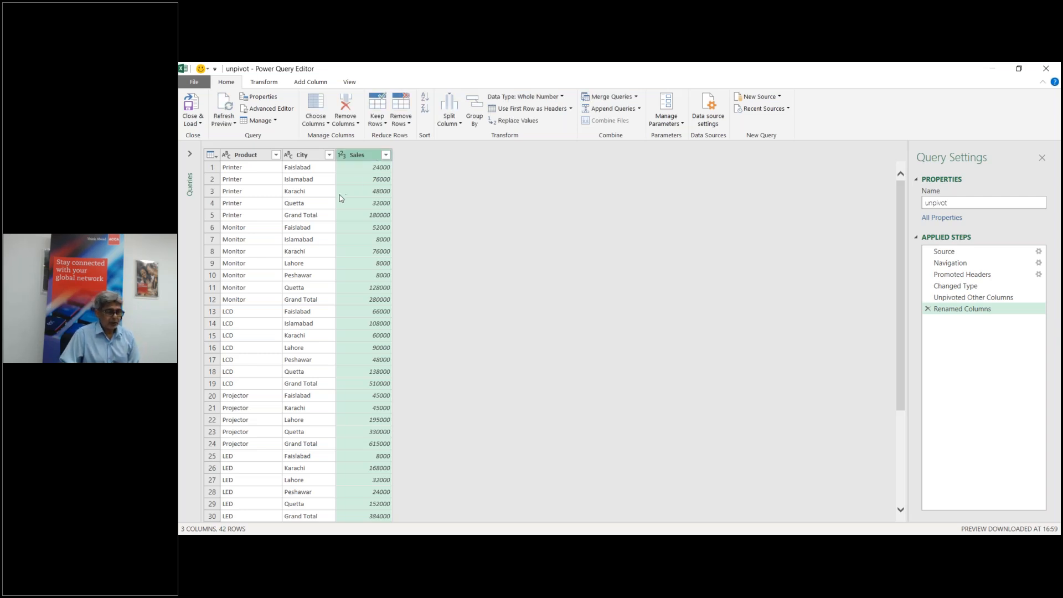
{"action": "left_click", "coordinate": [195, 121]}
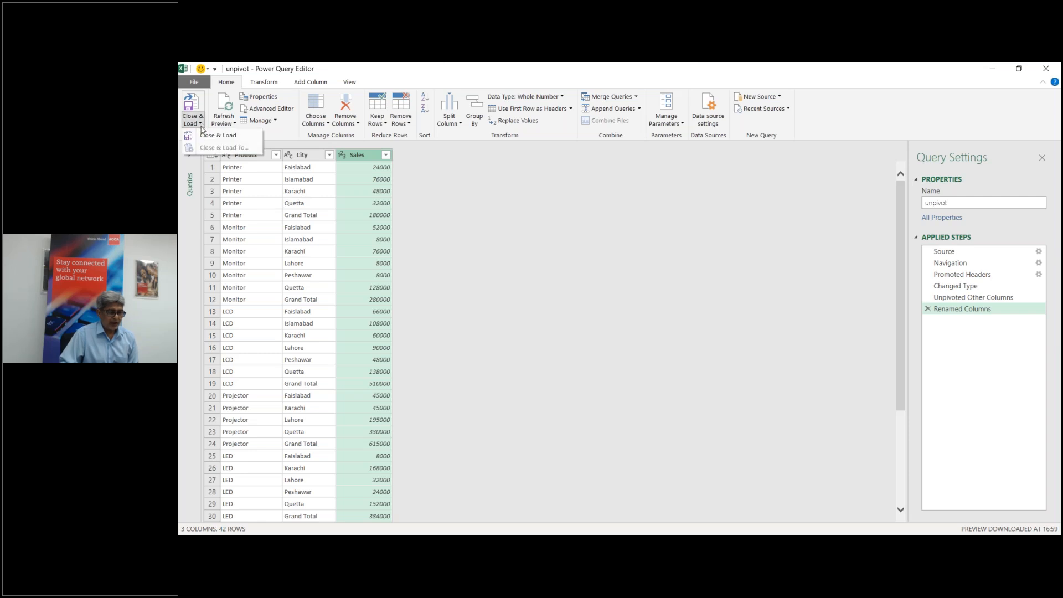
{"action": "left_click", "coordinate": [210, 137]}
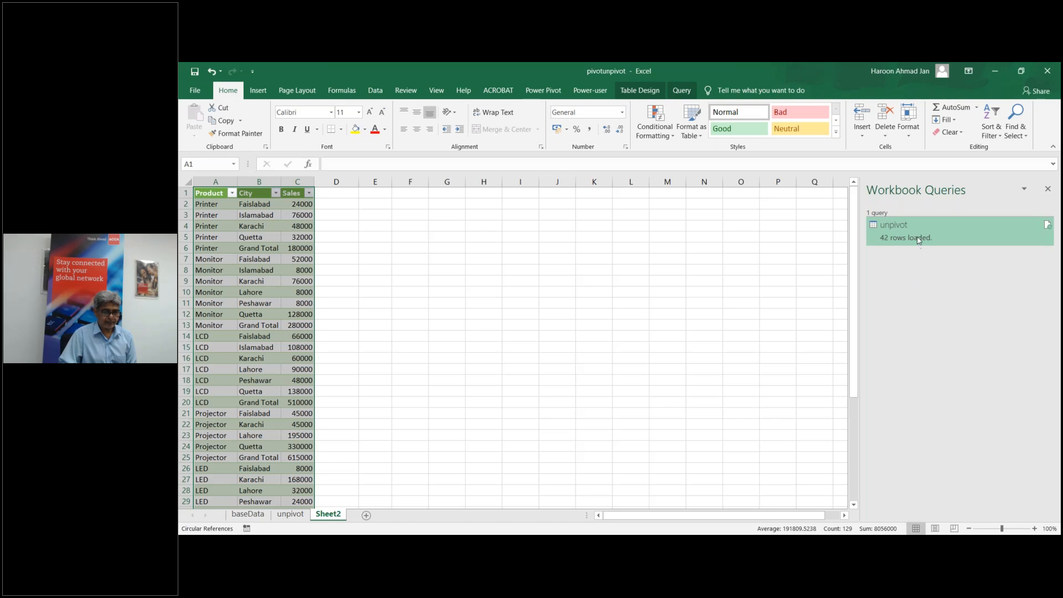
Step: Reload the unpivot query into Sheet2 as a table with Load To, then select cell C8
{"action": "mouse_move", "coordinate": [918, 240]}
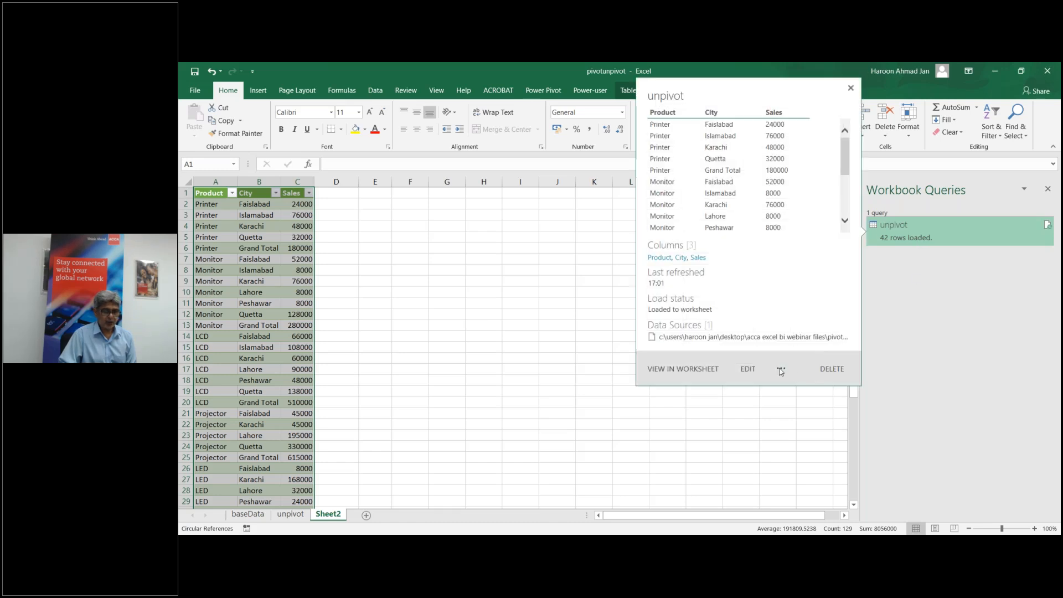
{"action": "left_click", "coordinate": [780, 369]}
{"action": "left_click", "coordinate": [804, 385]}
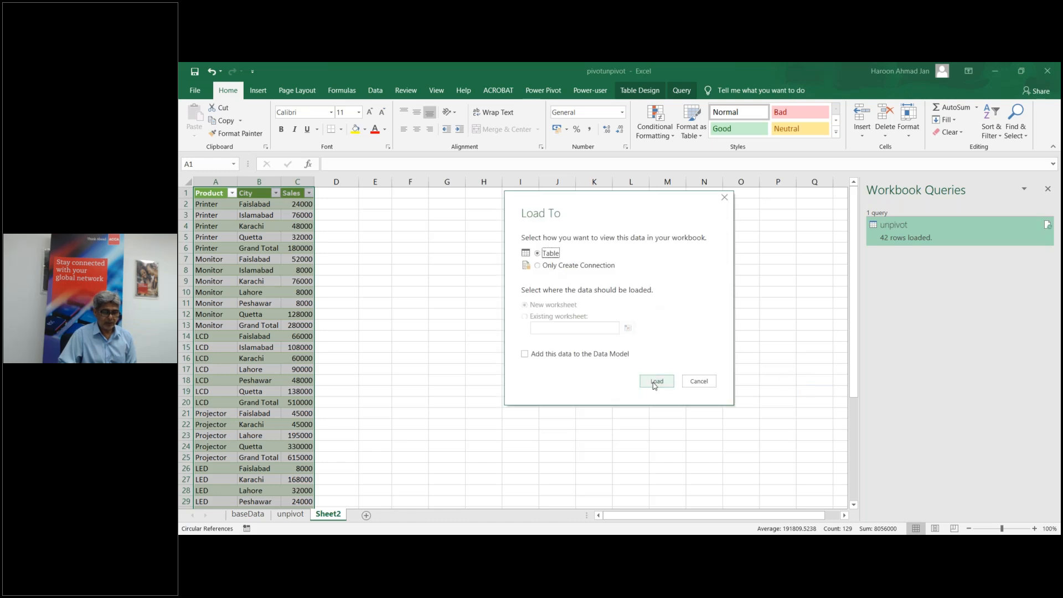
{"action": "left_click", "coordinate": [655, 384]}
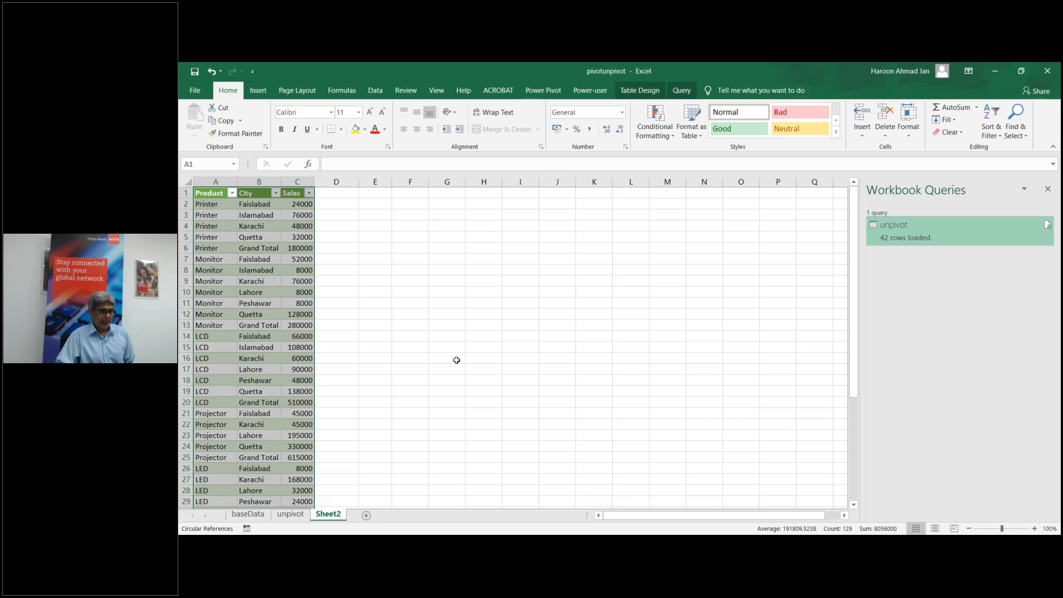
{"action": "left_click", "coordinate": [290, 269]}
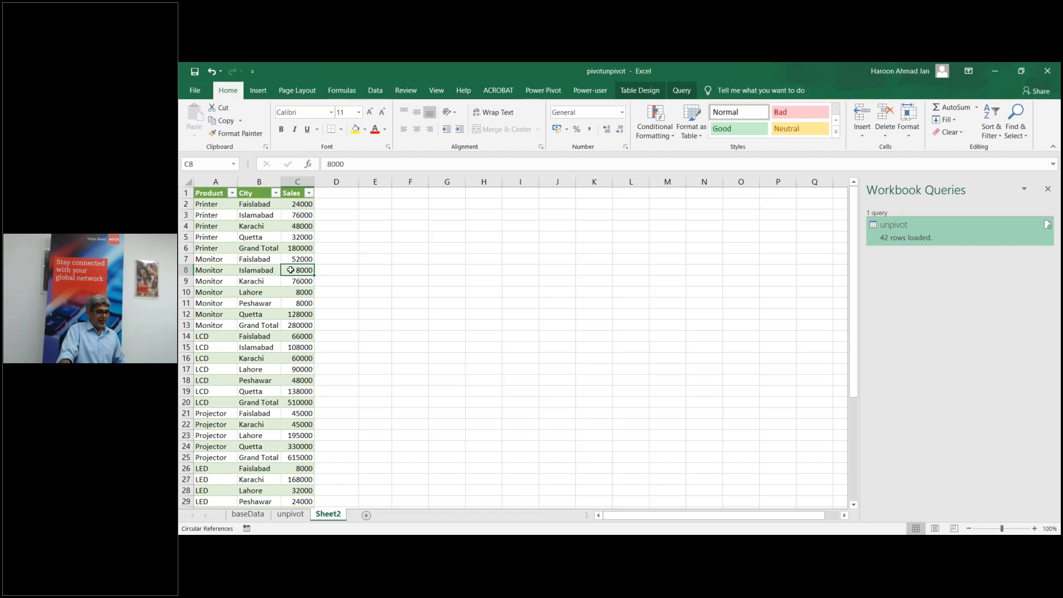
Step: Compare the original crosstab sheet with Sheet2's unpivoted table, ending on Sheet2
{"action": "left_click", "coordinate": [283, 518]}
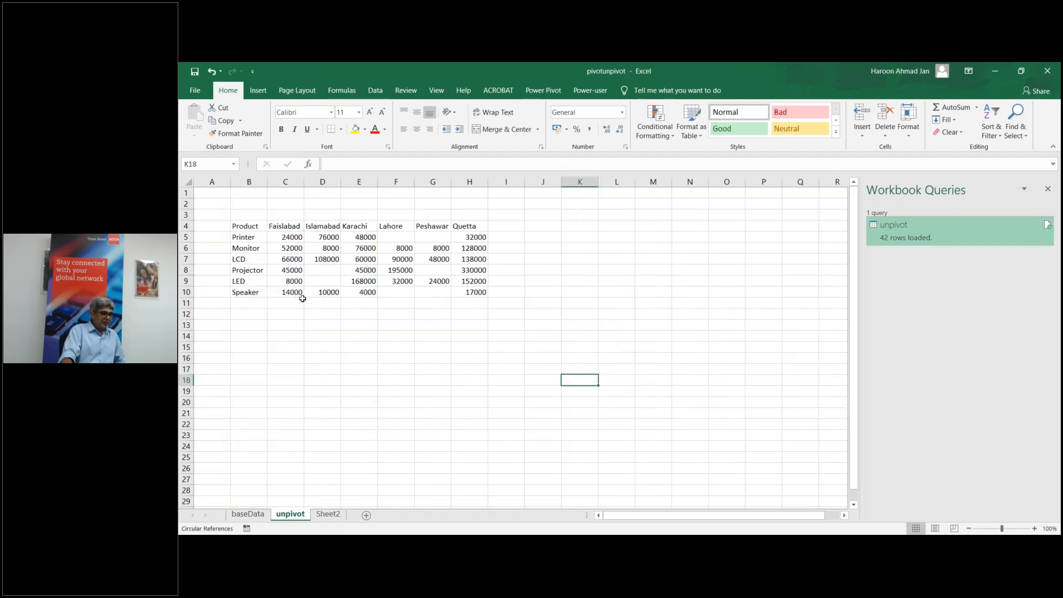
{"action": "left_click", "coordinate": [329, 515]}
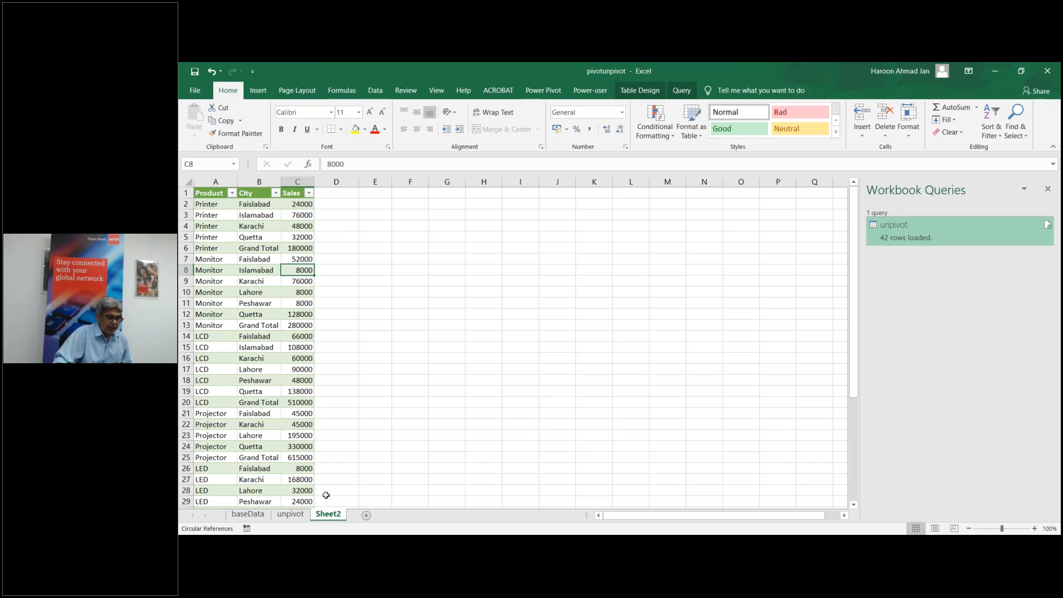
{"action": "left_click", "coordinate": [283, 516]}
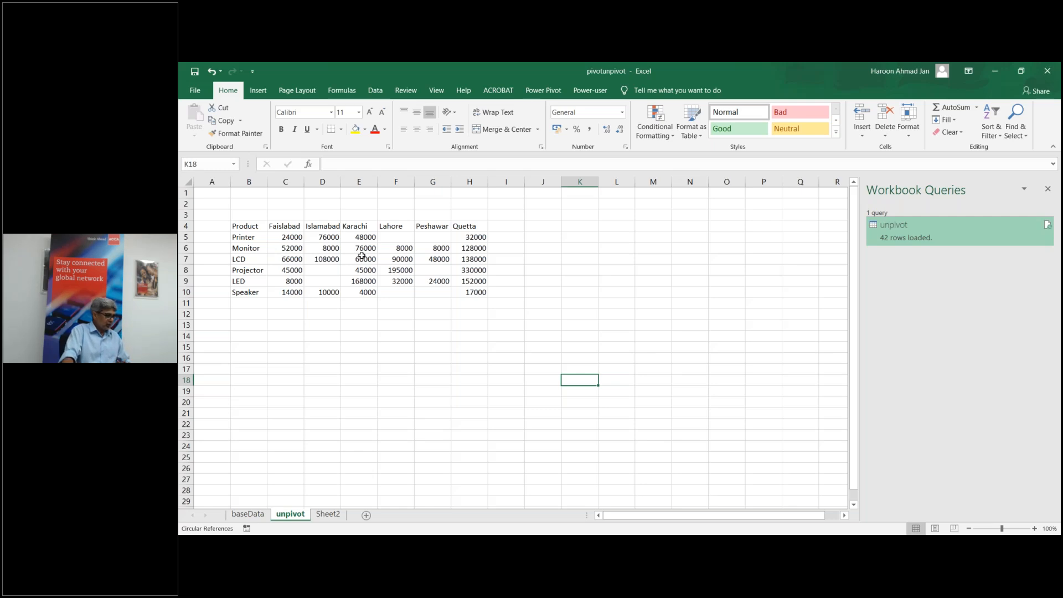
{"action": "left_click", "coordinate": [328, 515]}
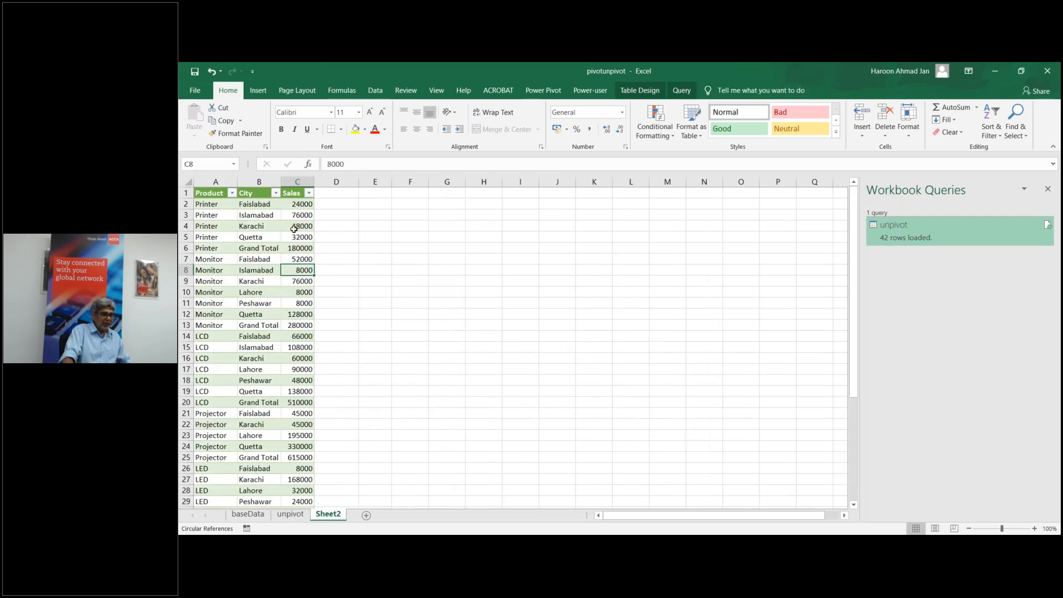
{"action": "left_click", "coordinate": [290, 515]}
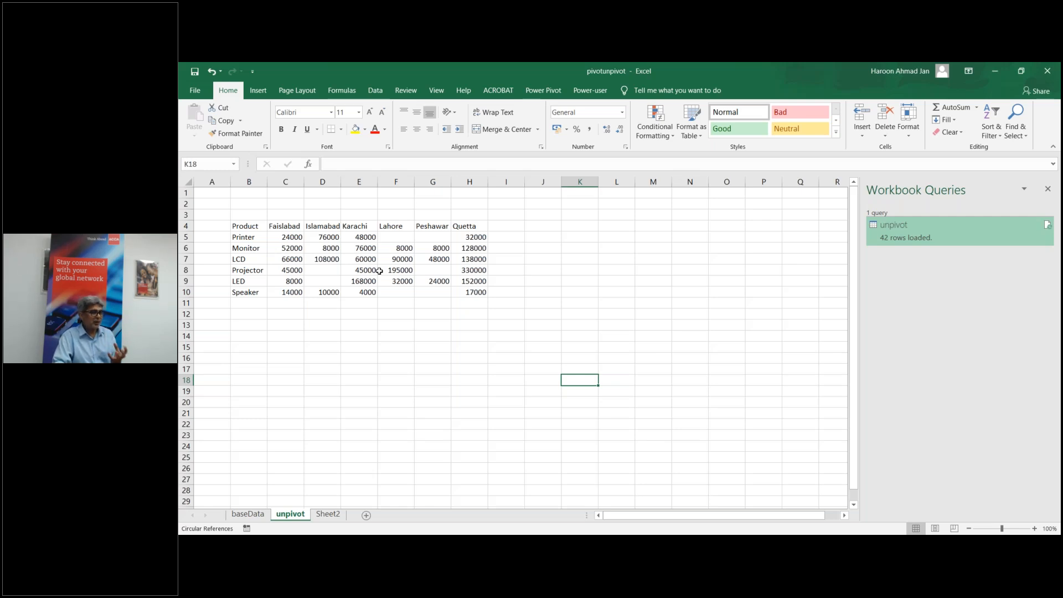
{"action": "left_click", "coordinate": [322, 515]}
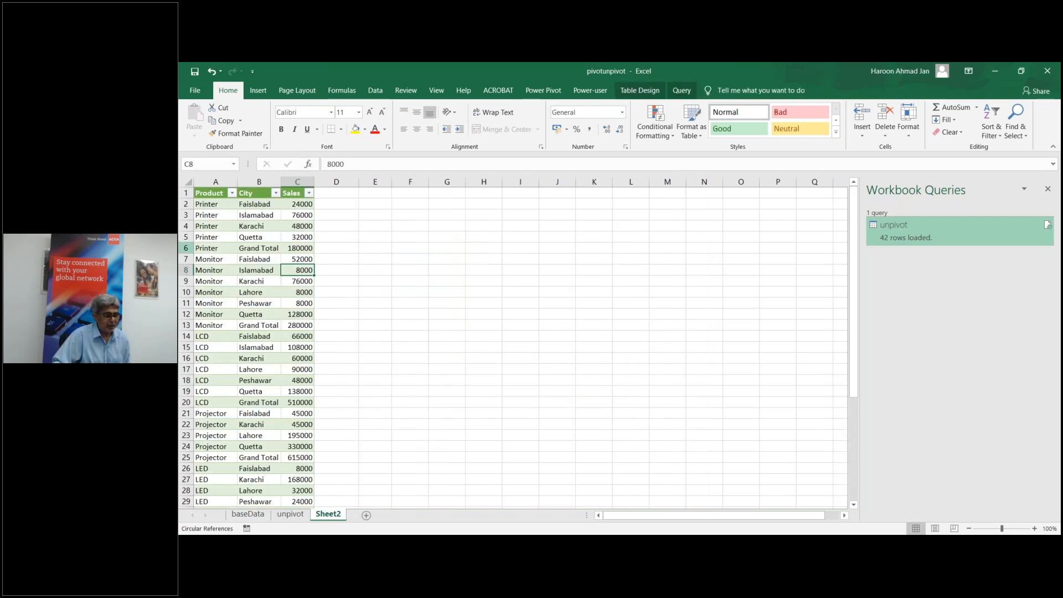
Step: Delete the Grand Total rows for Printer, Monitor, LCD and Projector
{"action": "right_click", "coordinate": [187, 248]}
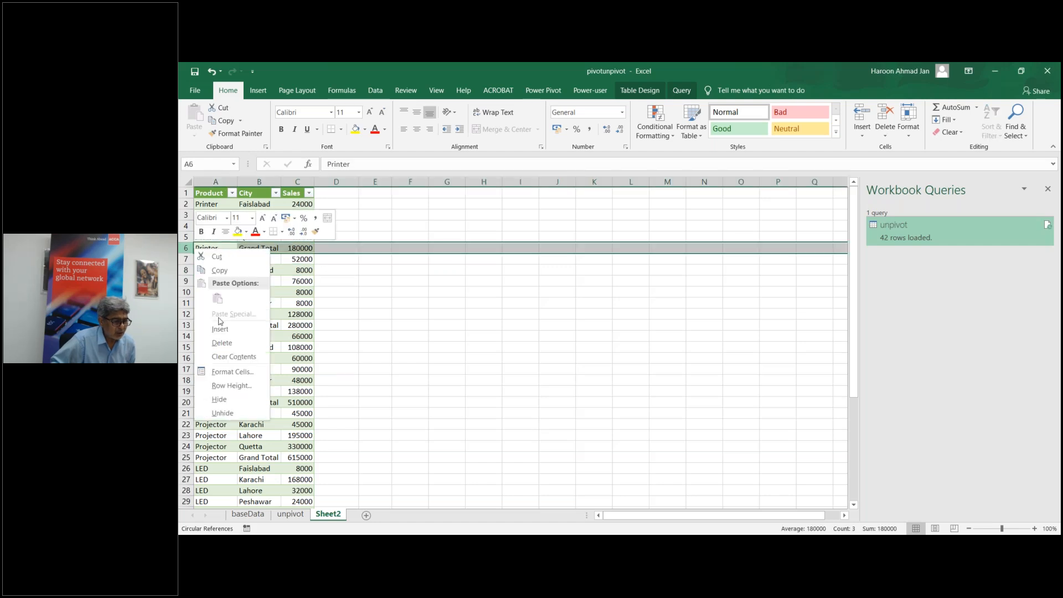
{"action": "left_click", "coordinate": [230, 343]}
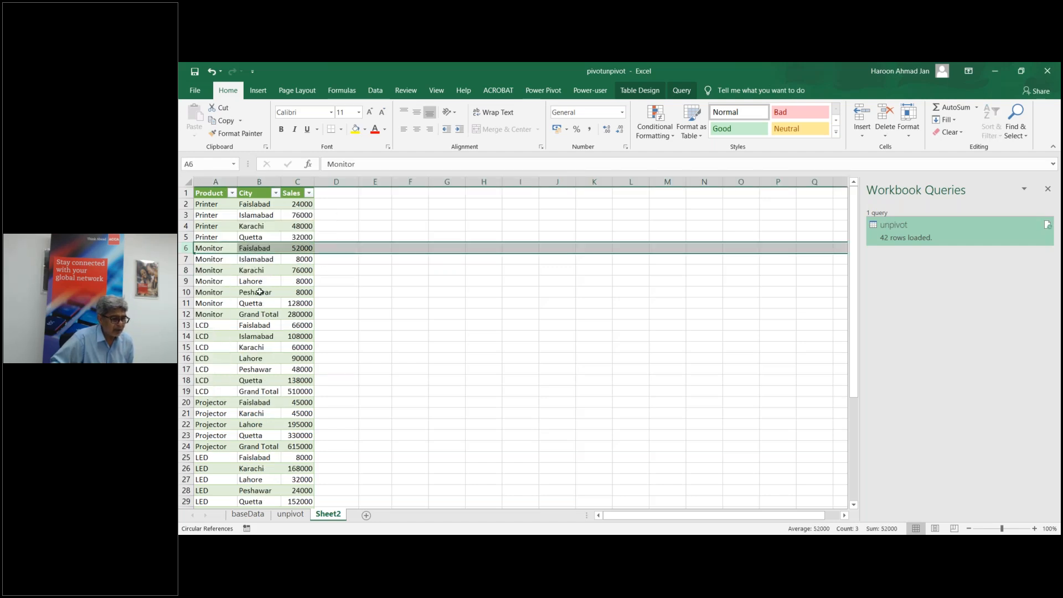
{"action": "right_click", "coordinate": [188, 312]}
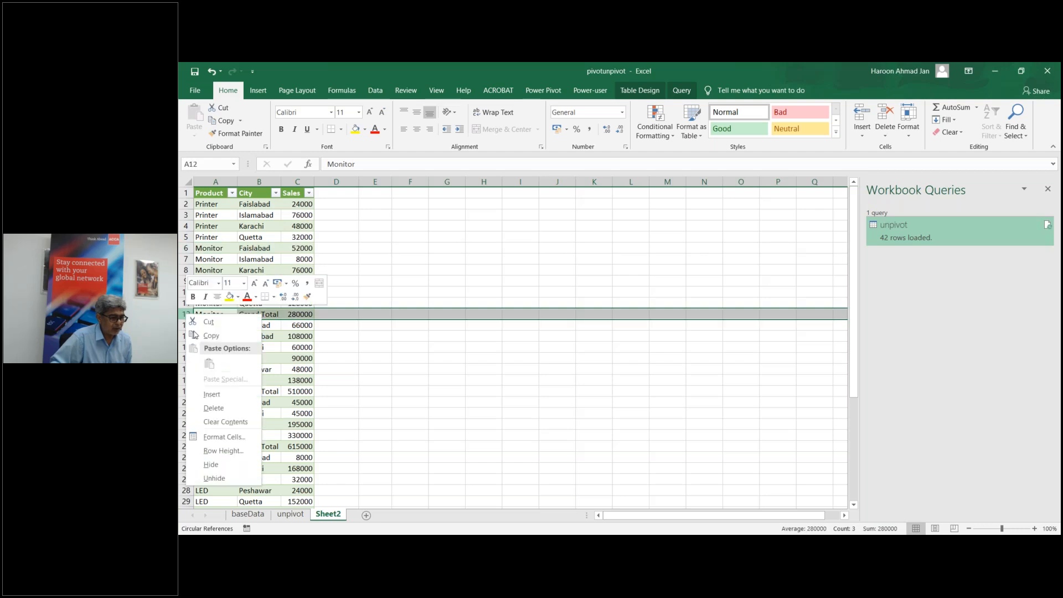
{"action": "left_click", "coordinate": [230, 407]}
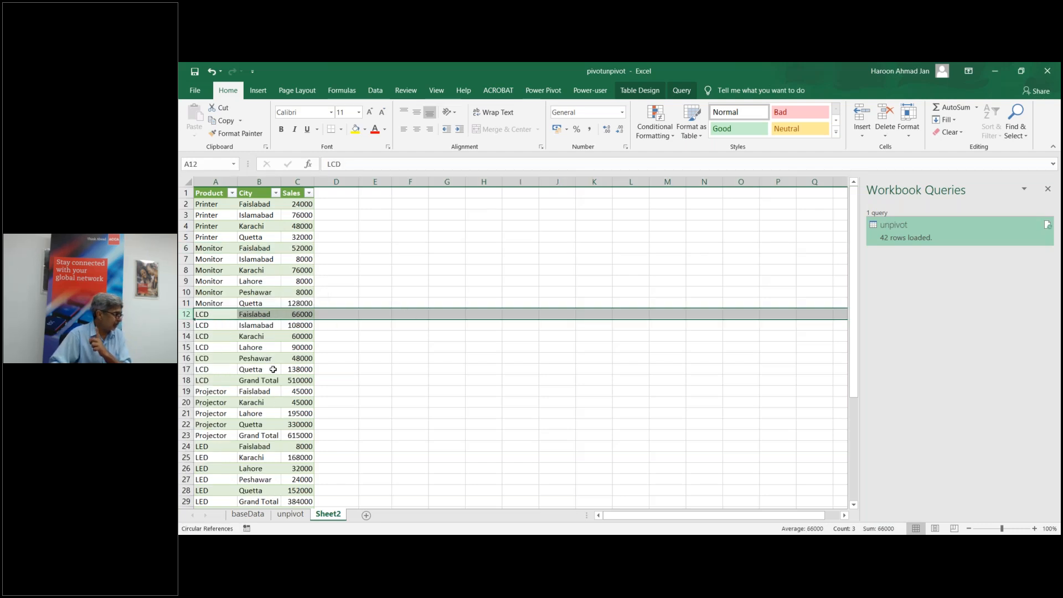
{"action": "right_click", "coordinate": [187, 380]}
{"action": "left_click", "coordinate": [215, 302]}
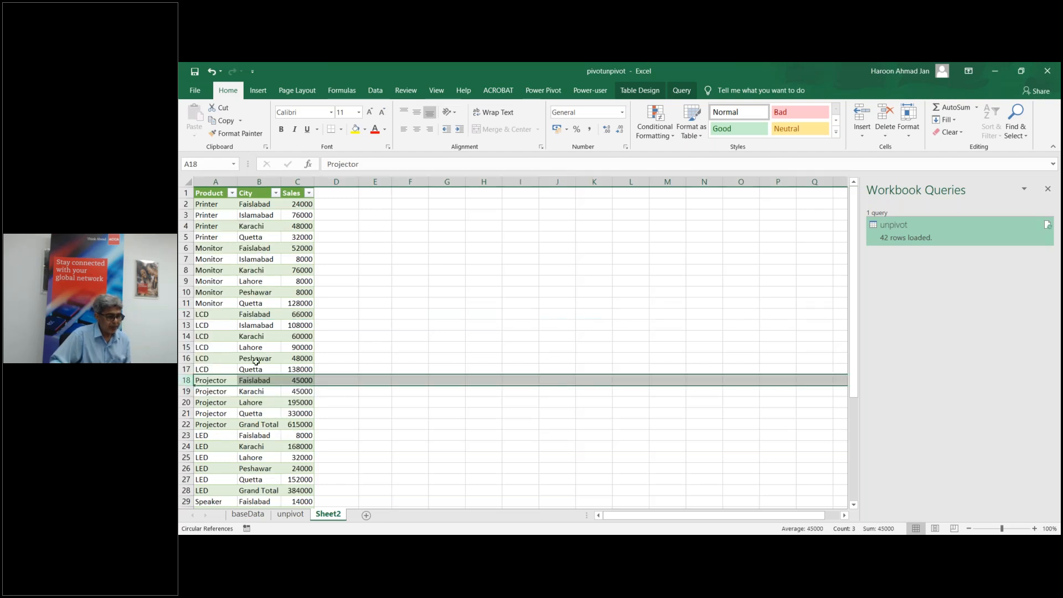
{"action": "right_click", "coordinate": [186, 424]}
{"action": "key", "text": "Escape"}
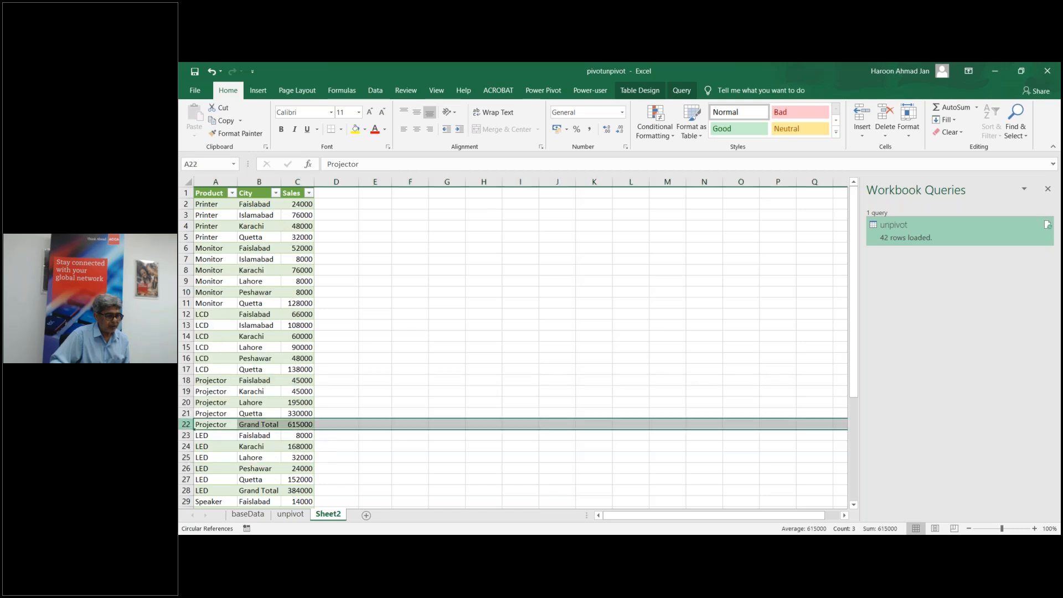
{"action": "key", "text": "ctrl+minus"}
{"action": "scroll", "coordinate": [360, 420], "scroll_direction": "down", "scroll_amount": 1}
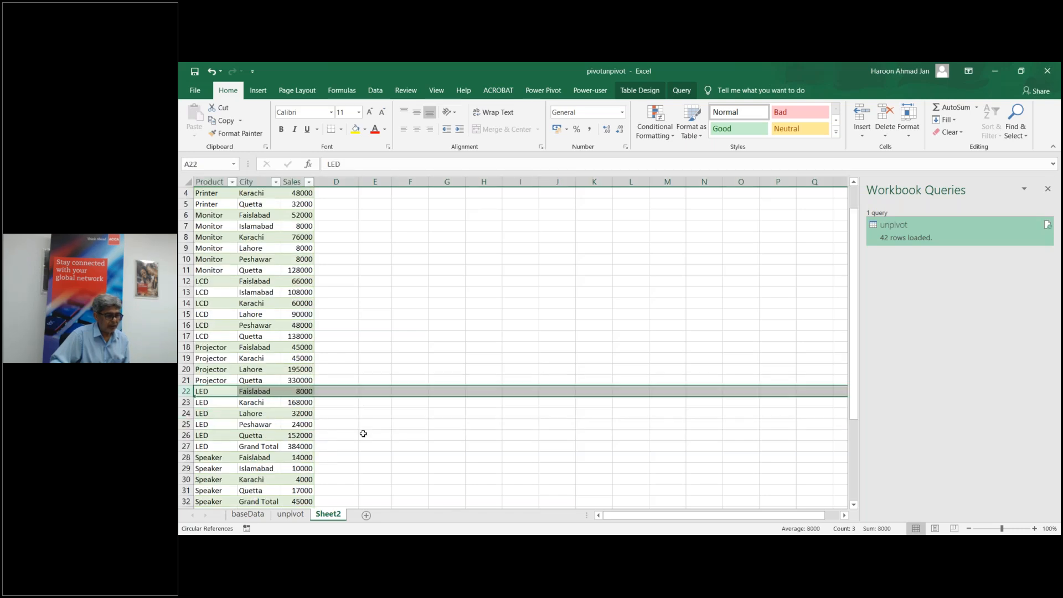
Step: Delete the Speaker, Grand Total Faislabad and LED Grand Total rows
{"action": "right_click", "coordinate": [186, 502]}
{"action": "left_click", "coordinate": [218, 426]}
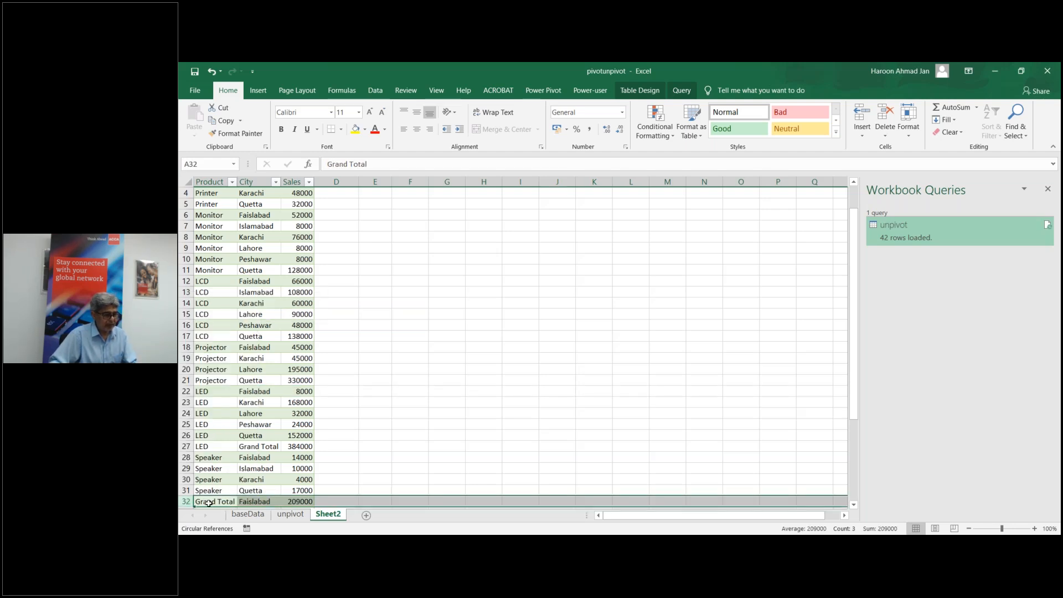
{"action": "right_click", "coordinate": [186, 501]}
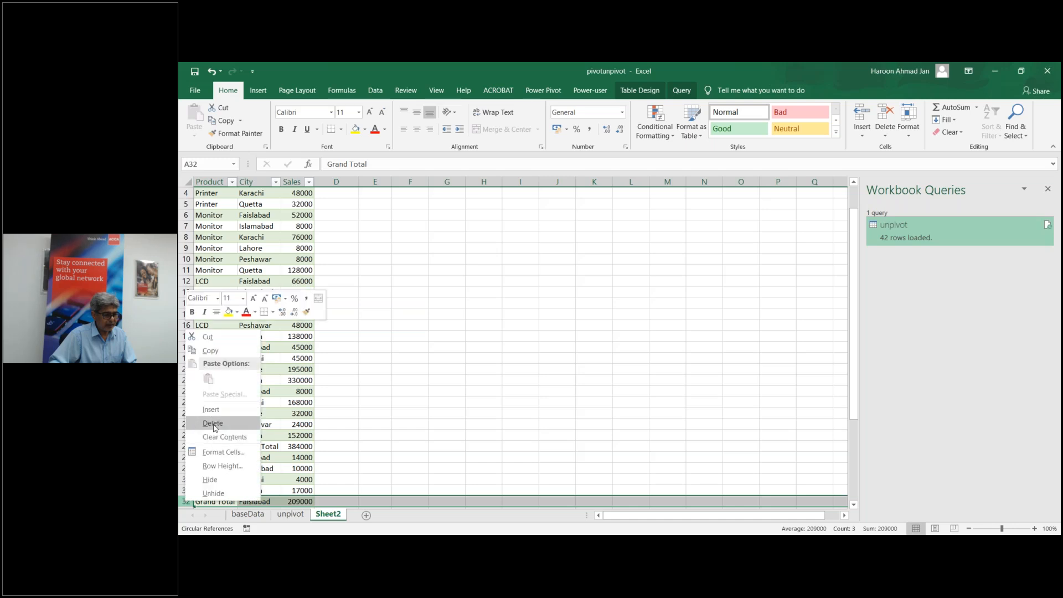
{"action": "left_click", "coordinate": [215, 424]}
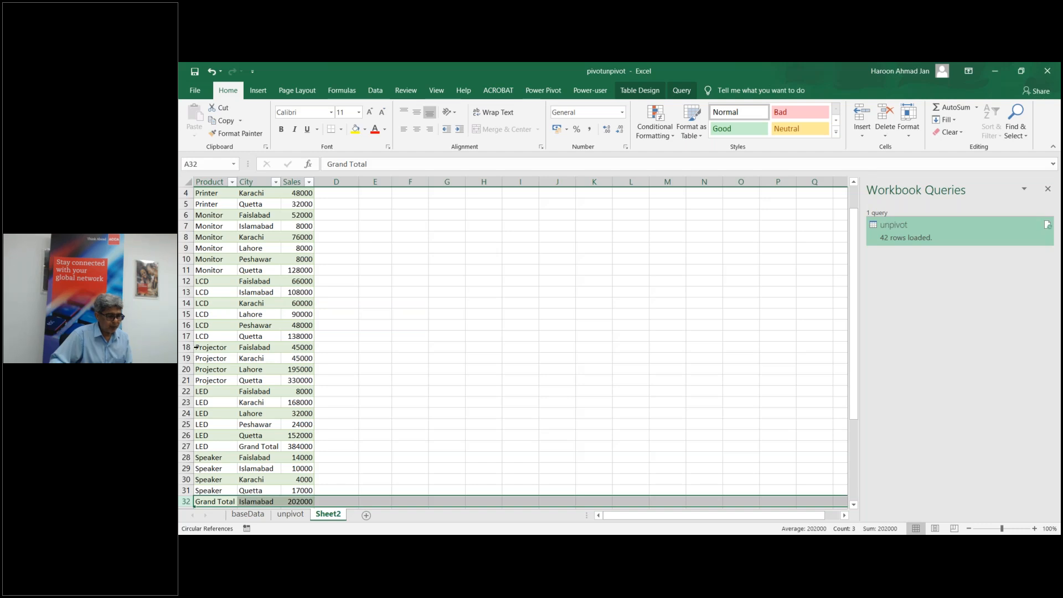
{"action": "right_click", "coordinate": [186, 446]}
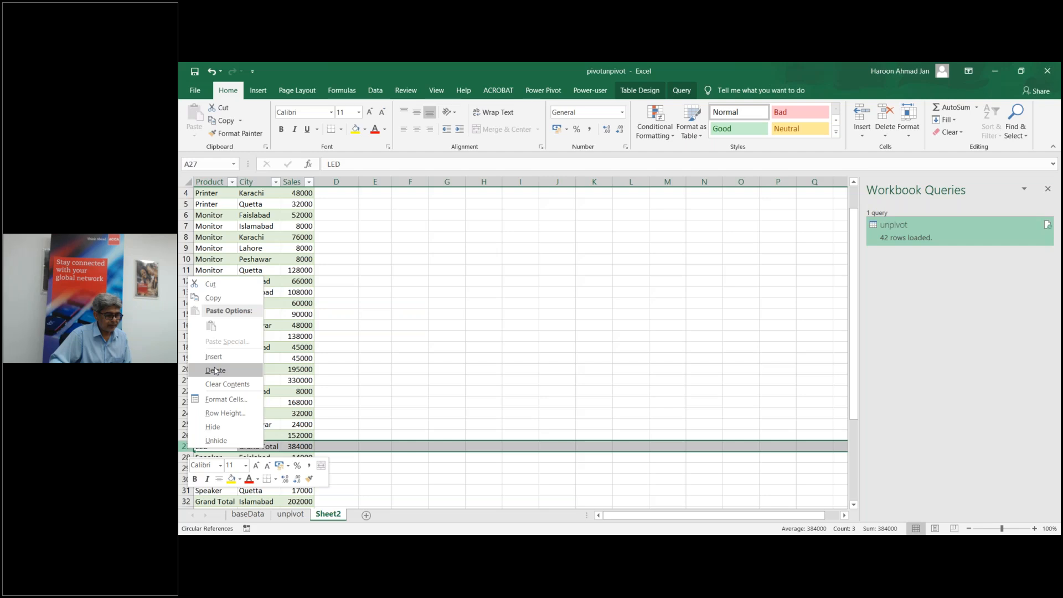
{"action": "left_click", "coordinate": [215, 370]}
{"action": "scroll", "coordinate": [852, 438], "scroll_direction": "down", "scroll_amount": 1}
{"action": "scroll", "coordinate": [853, 443], "scroll_direction": "down", "scroll_amount": 1}
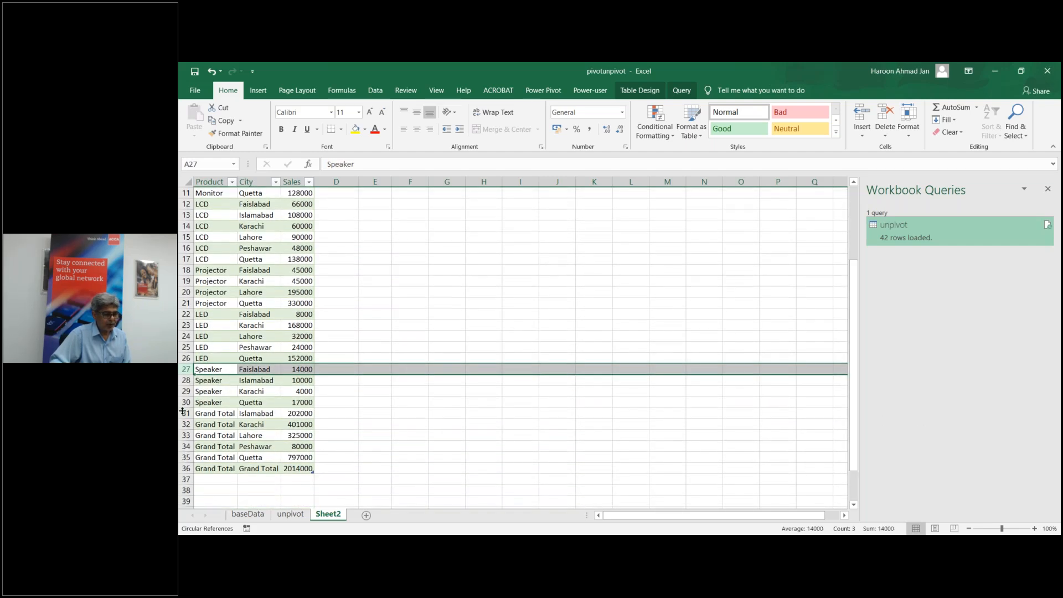
Step: Delete the remaining Grand Total rows 31 to 36 together and select a cell in the table
{"action": "left_click_drag", "start_coordinate": [186, 413], "coordinate": [186, 468]}
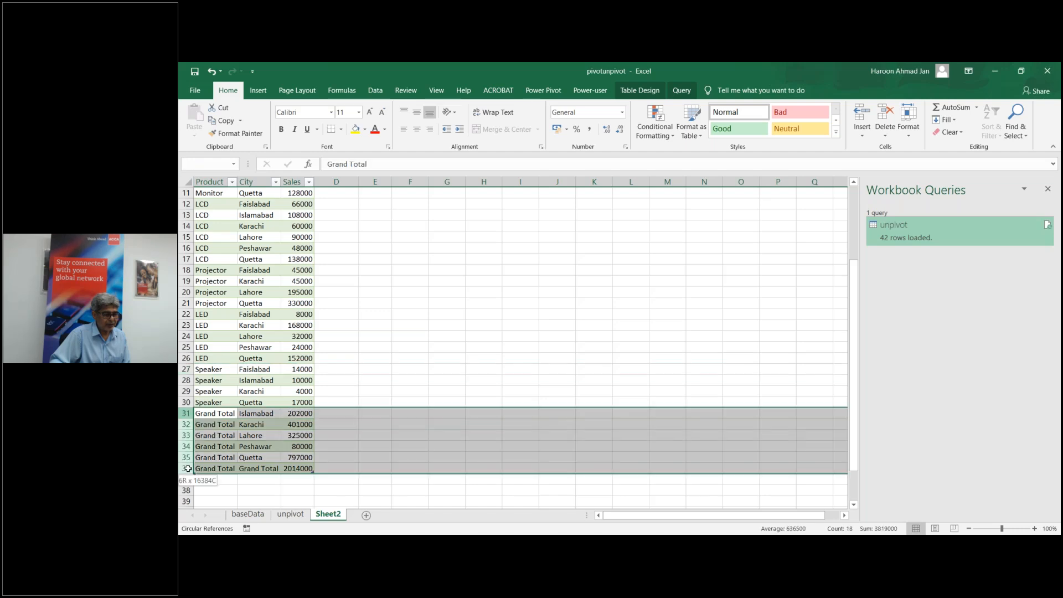
{"action": "right_click", "coordinate": [186, 413]}
{"action": "left_click", "coordinate": [219, 334]}
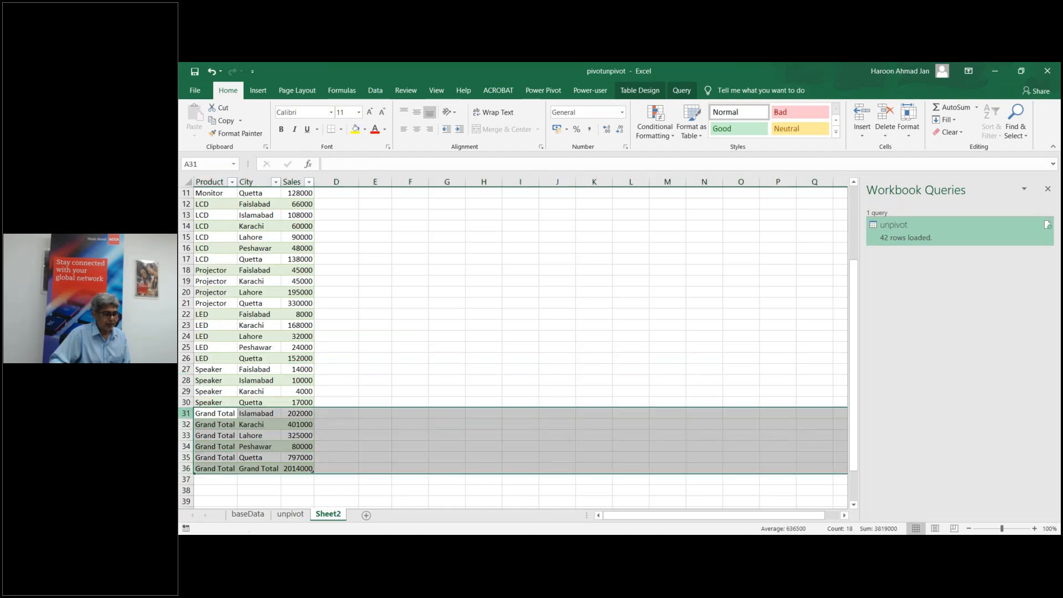
{"action": "left_click", "coordinate": [250, 318]}
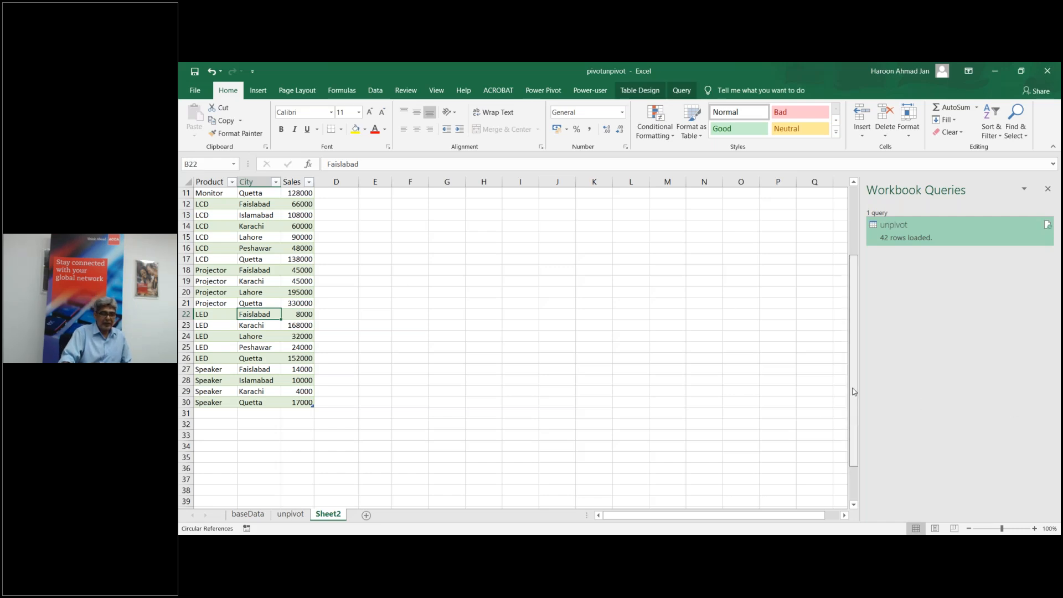
{"action": "scroll", "coordinate": [263, 280], "scroll_direction": "up", "scroll_amount": 4}
{"action": "left_click", "coordinate": [216, 251]}
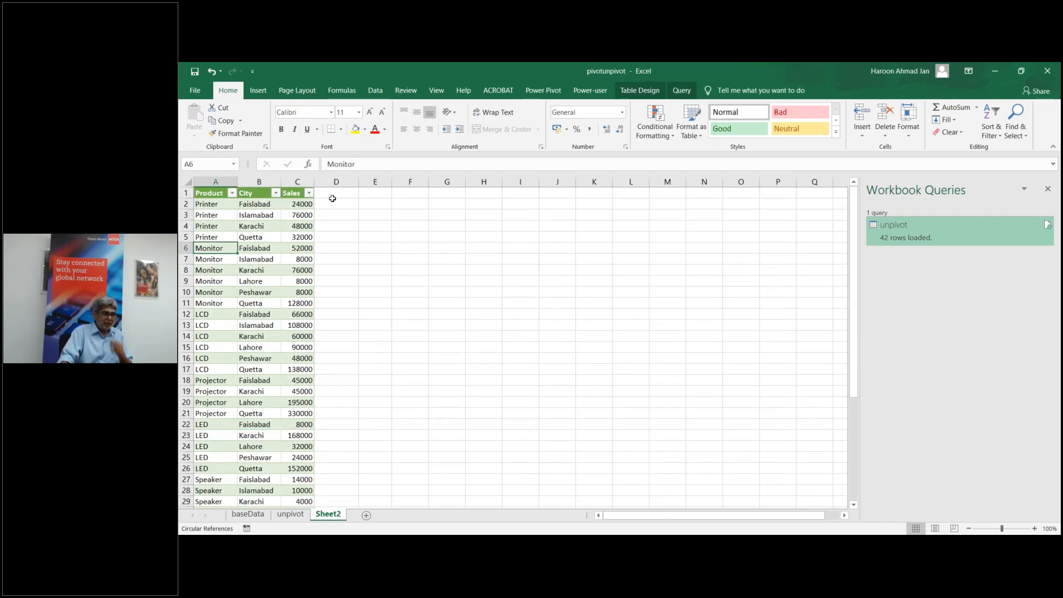
Step: Create a PivotTable on a new sheet with Product as rows, City as columns, and summed Sales
{"action": "left_click", "coordinate": [259, 91]}
{"action": "left_click", "coordinate": [205, 133]}
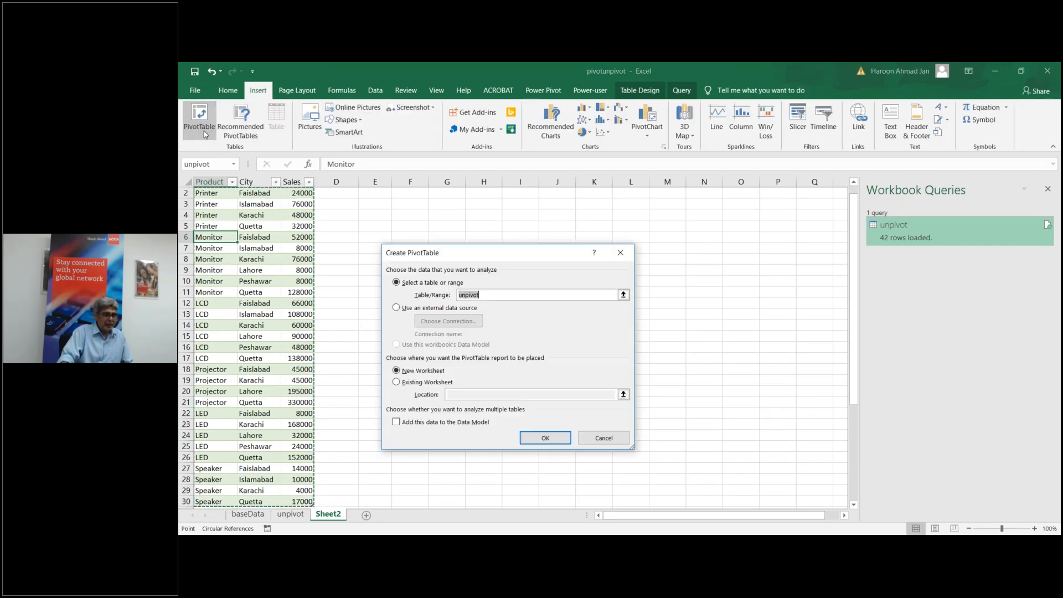
{"action": "left_click", "coordinate": [541, 439]}
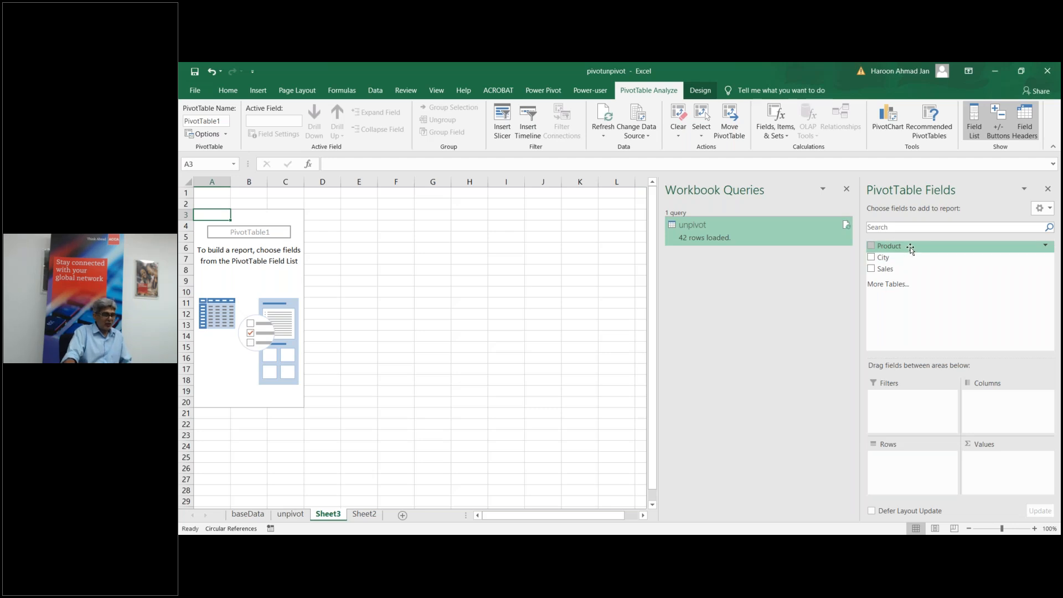
{"action": "left_click_drag", "start_coordinate": [910, 250], "coordinate": [926, 467]}
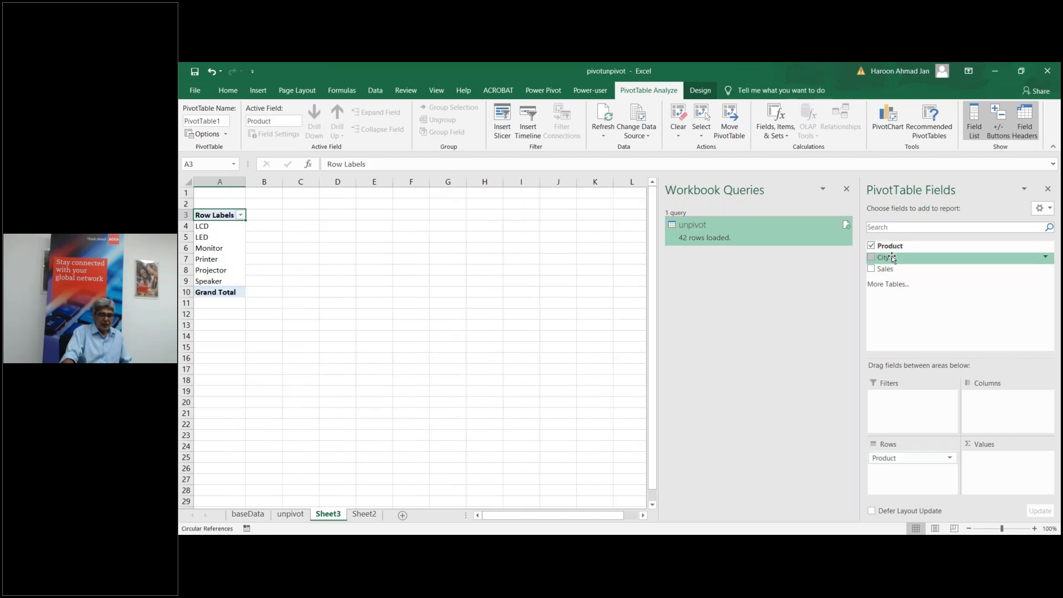
{"action": "left_click_drag", "start_coordinate": [892, 258], "coordinate": [1000, 413]}
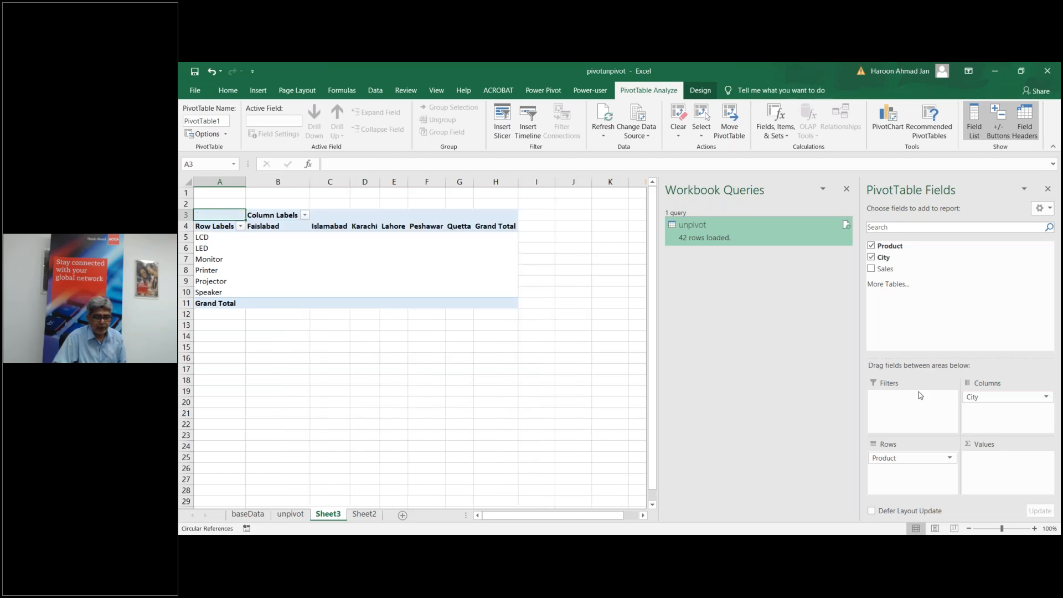
{"action": "left_click", "coordinate": [871, 270]}
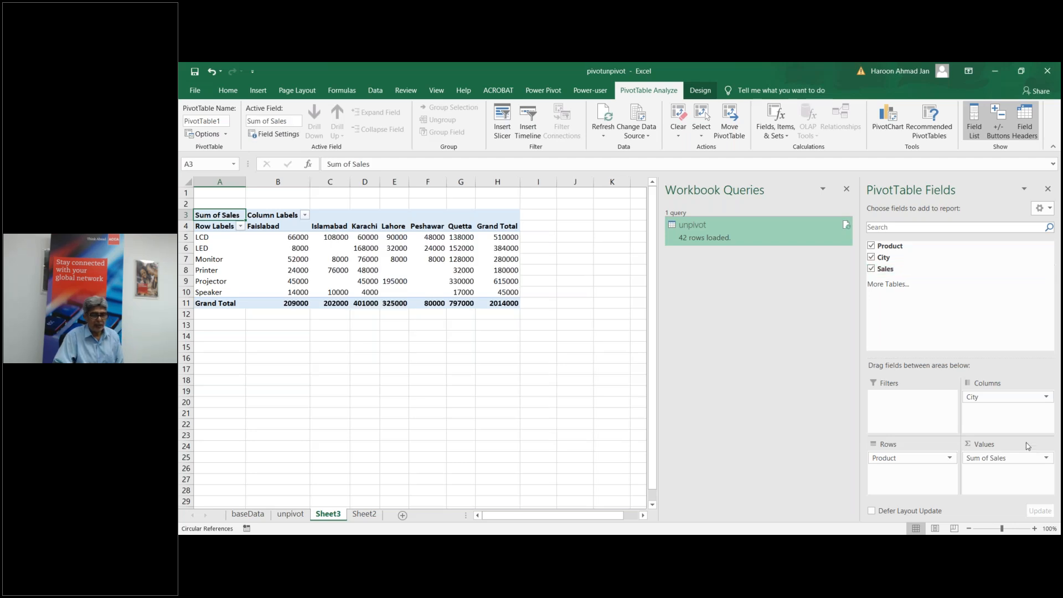
Step: Display Sum of Sales as % of Column Total using the Value Field Settings
{"action": "left_click", "coordinate": [1047, 460]}
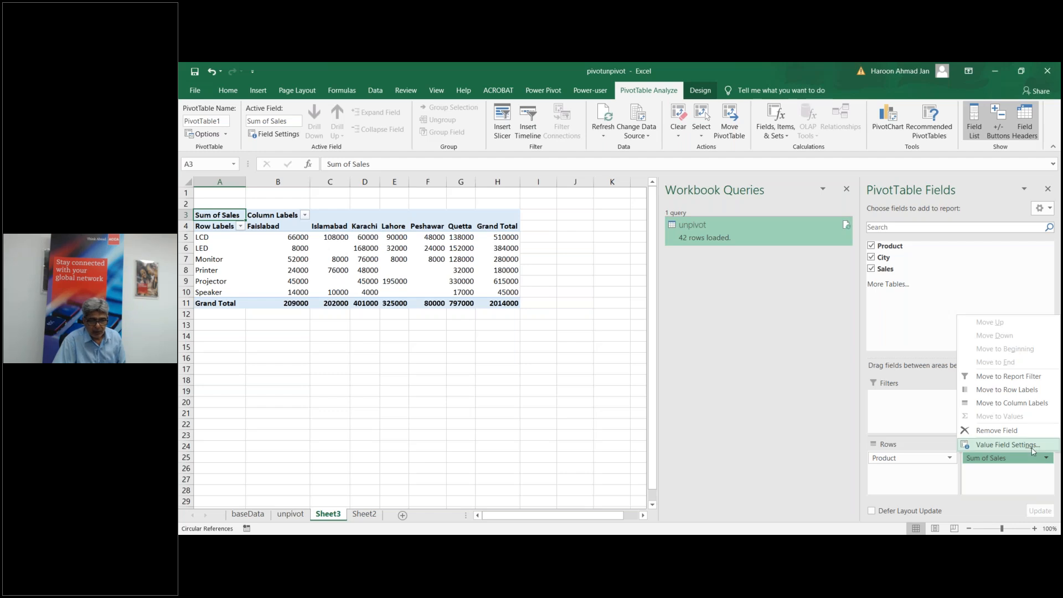
{"action": "left_click", "coordinate": [1032, 446]}
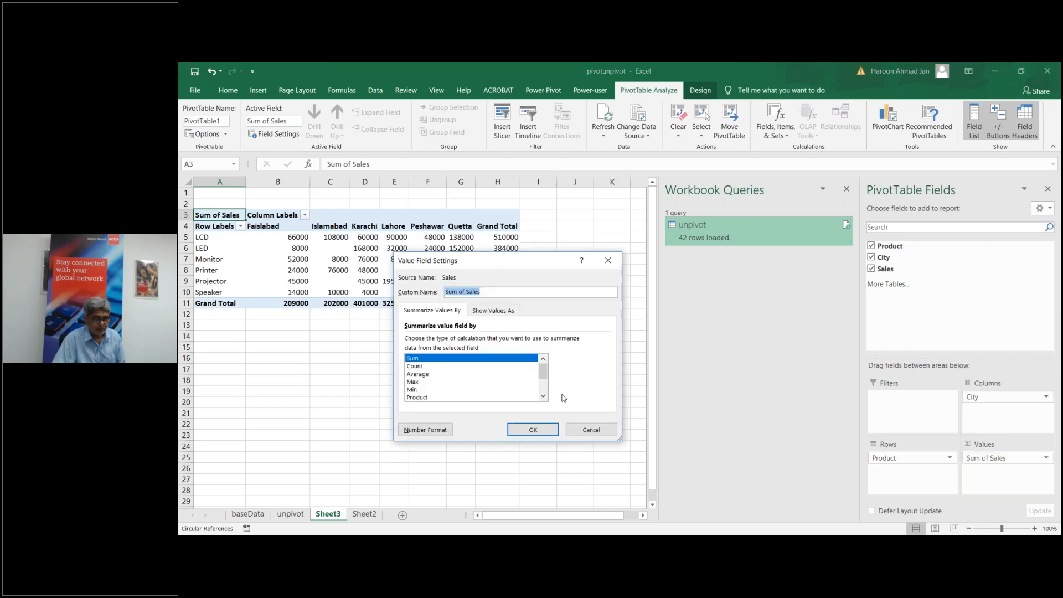
{"action": "left_click", "coordinate": [495, 311]}
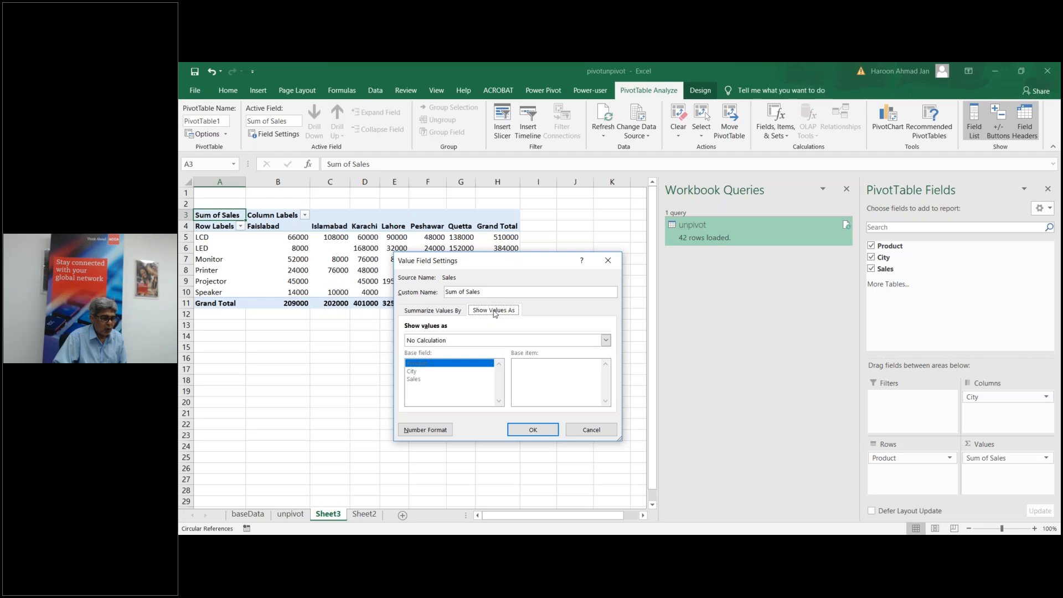
{"action": "left_click", "coordinate": [606, 339]}
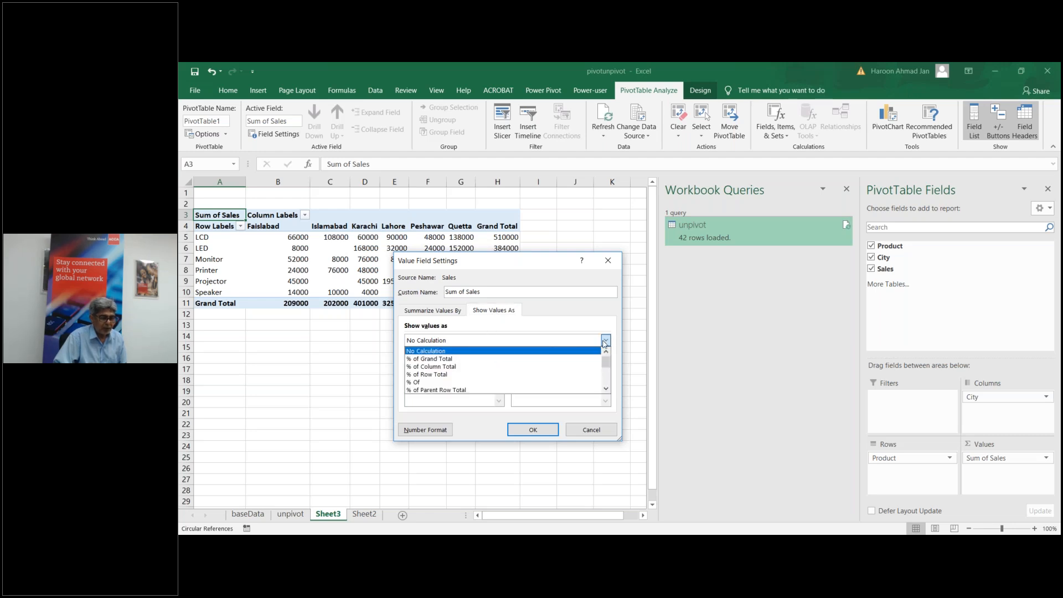
{"action": "left_click", "coordinate": [569, 367]}
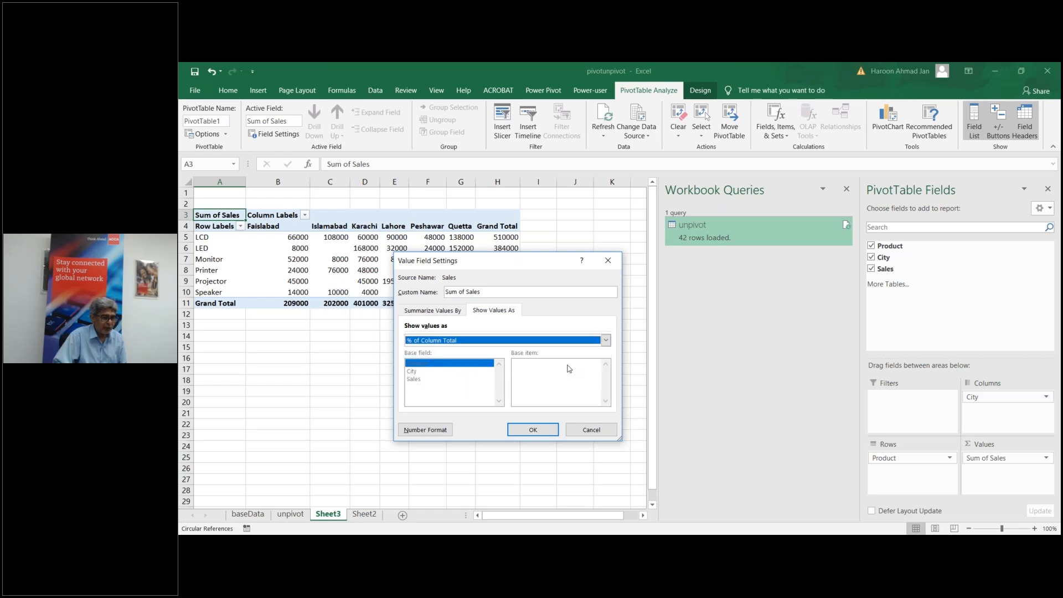
{"action": "left_click", "coordinate": [534, 429]}
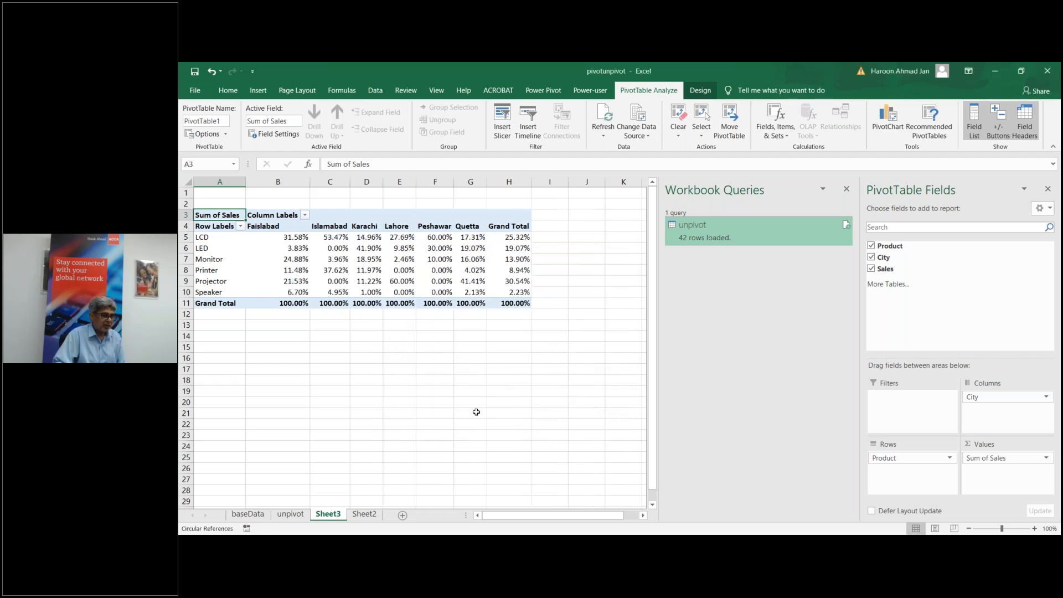
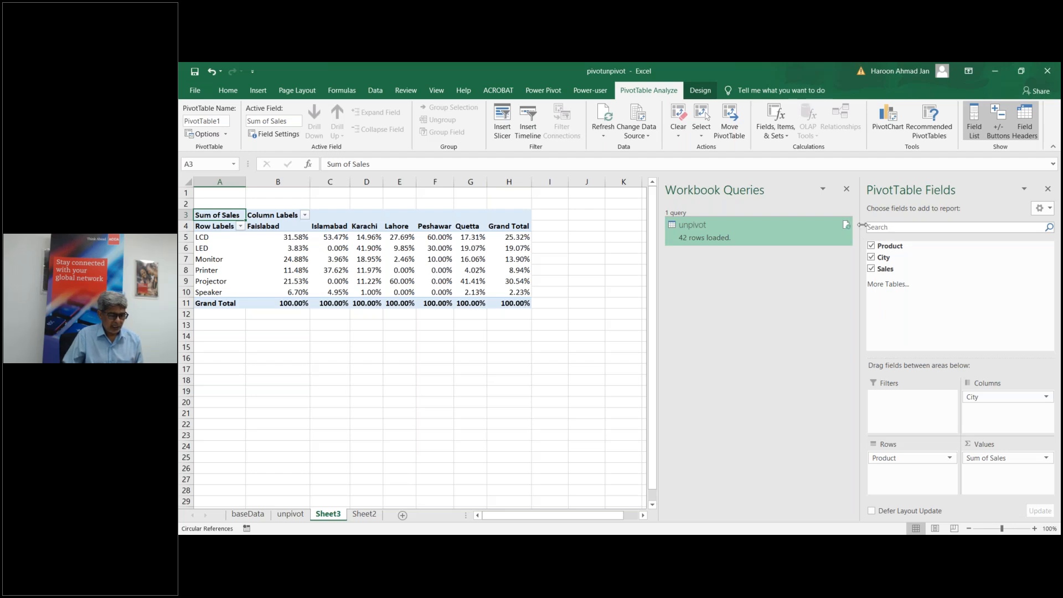
Step: Close the pivotunpivot workbook without saving and bring up SampleDataForExcelBIBasicConcept
{"action": "left_click", "coordinate": [1046, 73]}
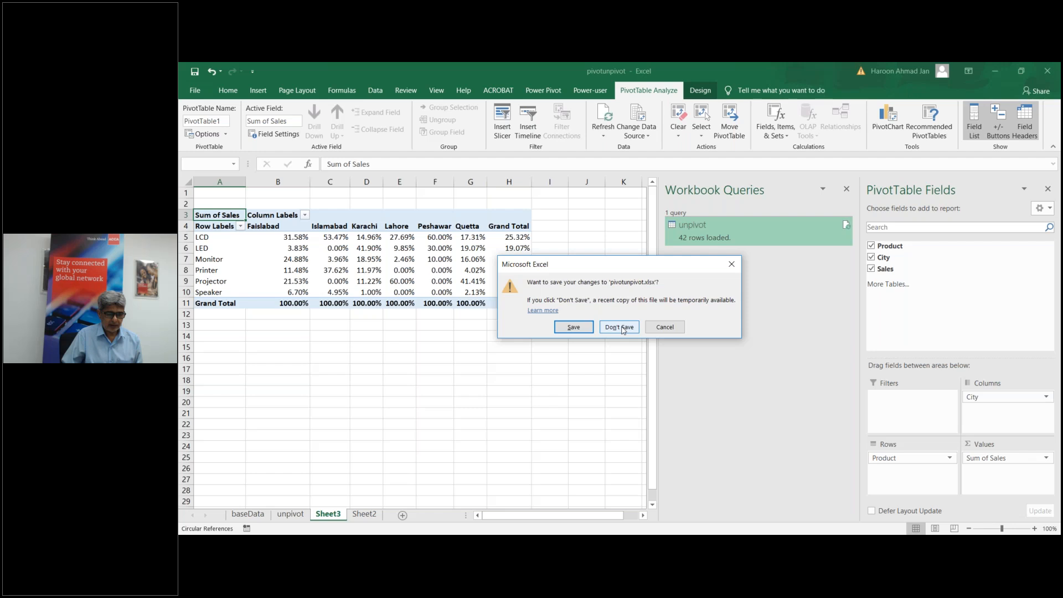
{"action": "left_click", "coordinate": [621, 327]}
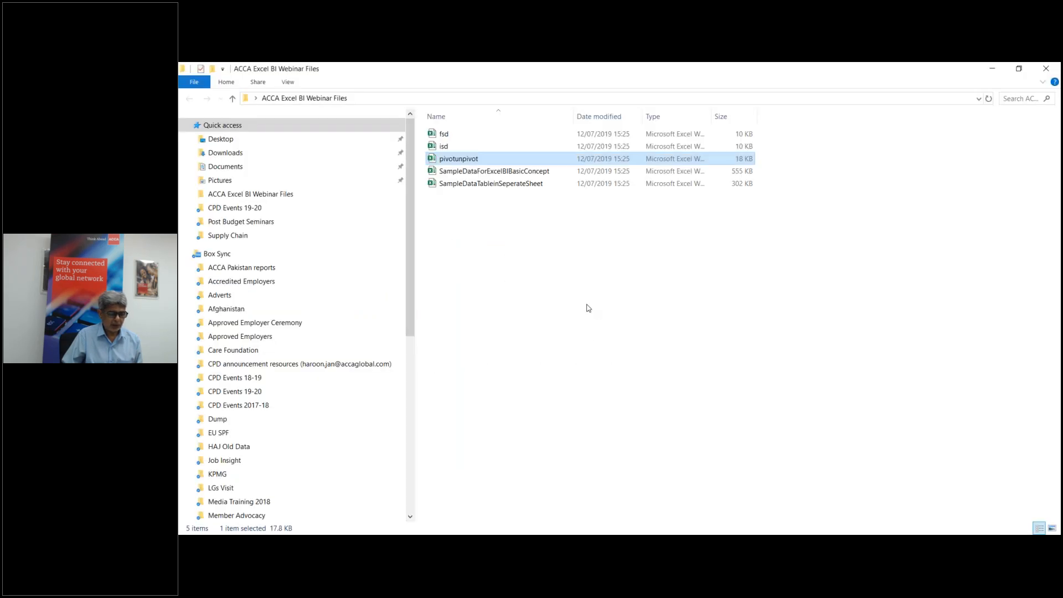
{"action": "left_click", "coordinate": [584, 545]}
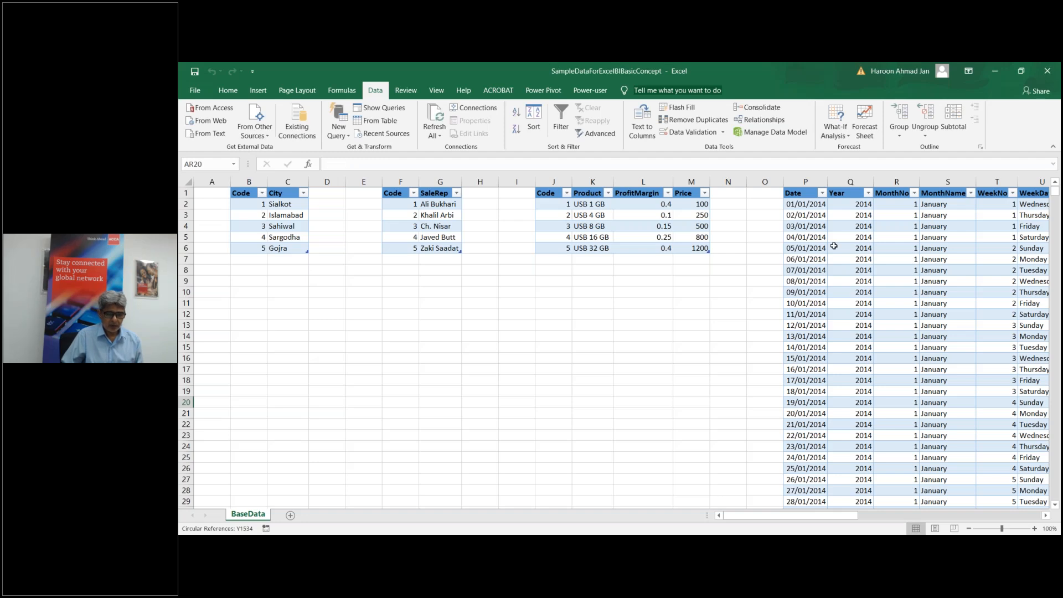
{"action": "mouse_move", "coordinate": [744, 513]}
{"action": "left_mouse_down"}
{"action": "mouse_move", "coordinate": [851, 512]}
{"action": "mouse_move", "coordinate": [730, 515]}
{"action": "left_mouse_up"}
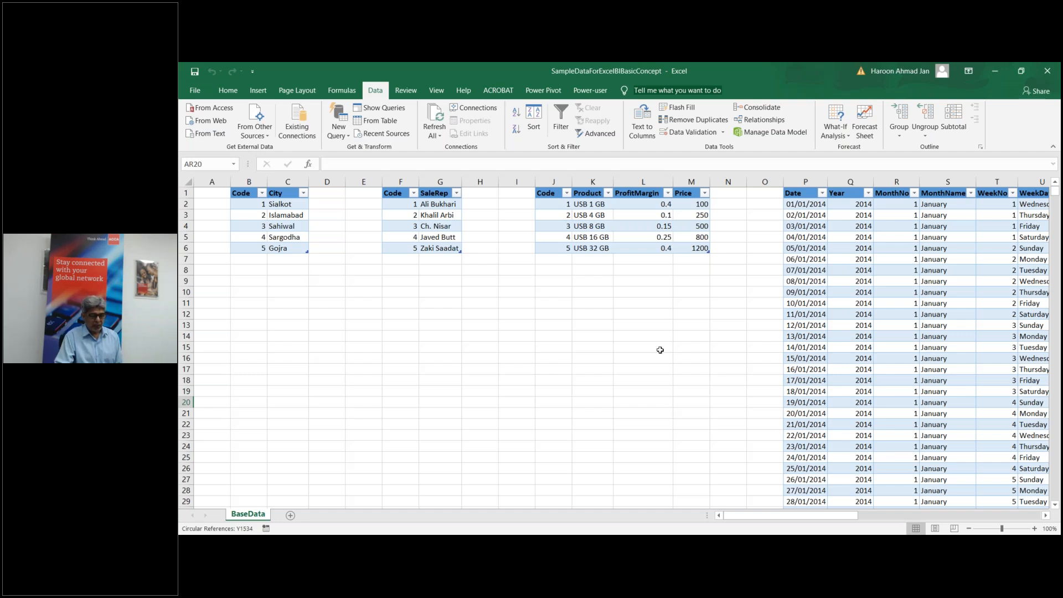
{"action": "left_click_drag", "start_coordinate": [755, 517], "coordinate": [795, 520]}
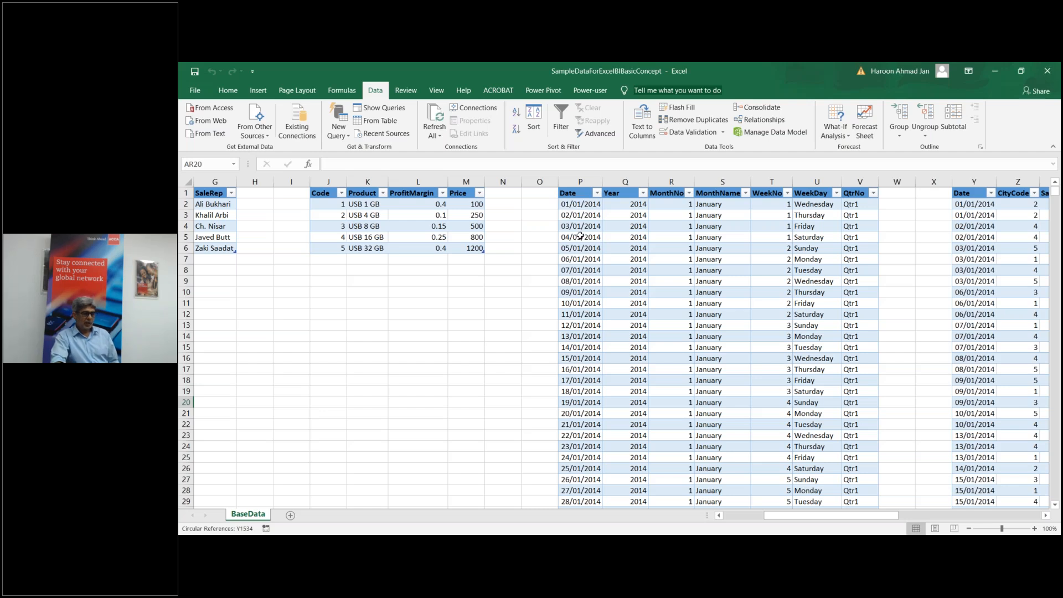
Step: Select column P, the calendar's whole Date column, to see a count of 2192
{"action": "left_click_drag", "start_coordinate": [785, 516], "coordinate": [806, 518]}
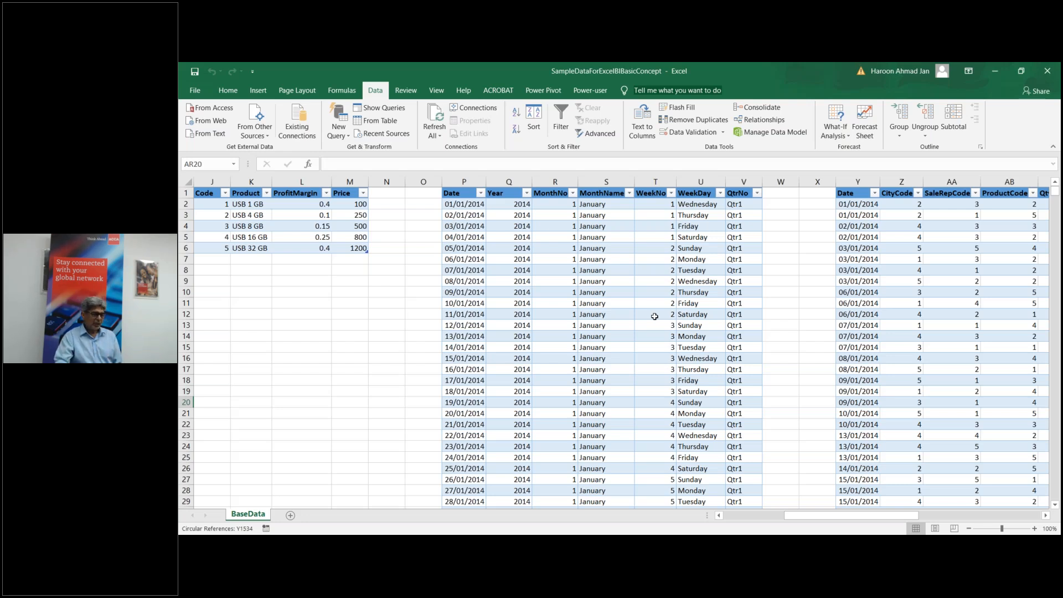
{"action": "left_click", "coordinate": [457, 181]}
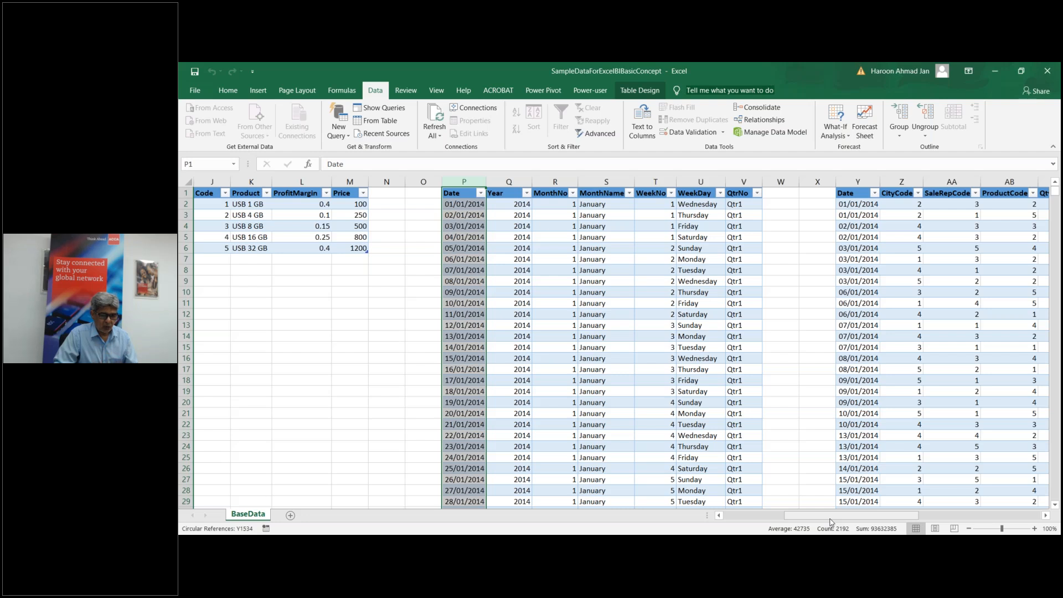
{"action": "left_click_drag", "start_coordinate": [831, 521], "coordinate": [770, 522]}
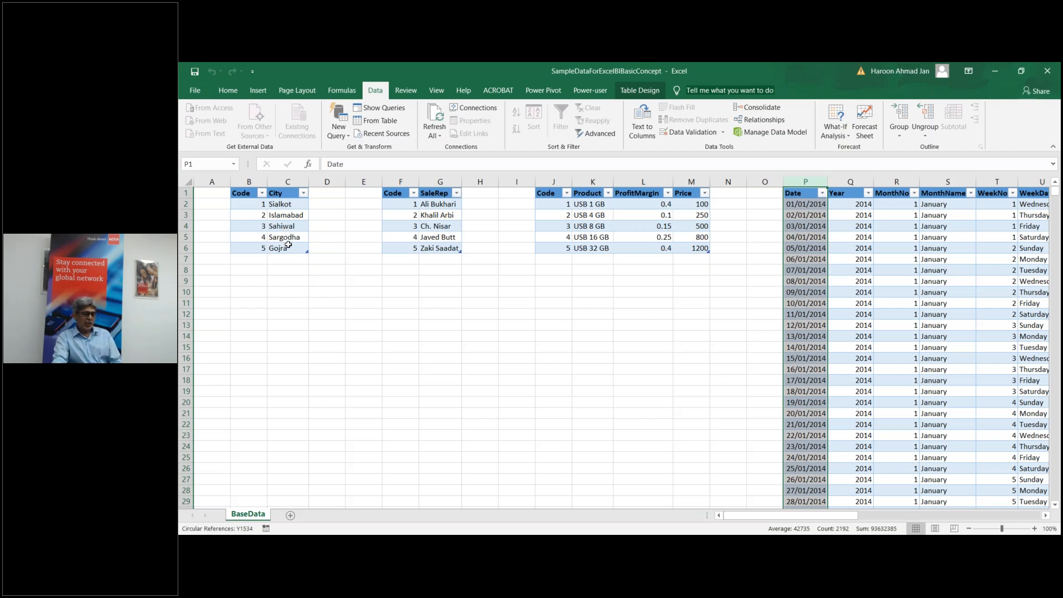
{"action": "left_click_drag", "start_coordinate": [841, 518], "coordinate": [748, 518]}
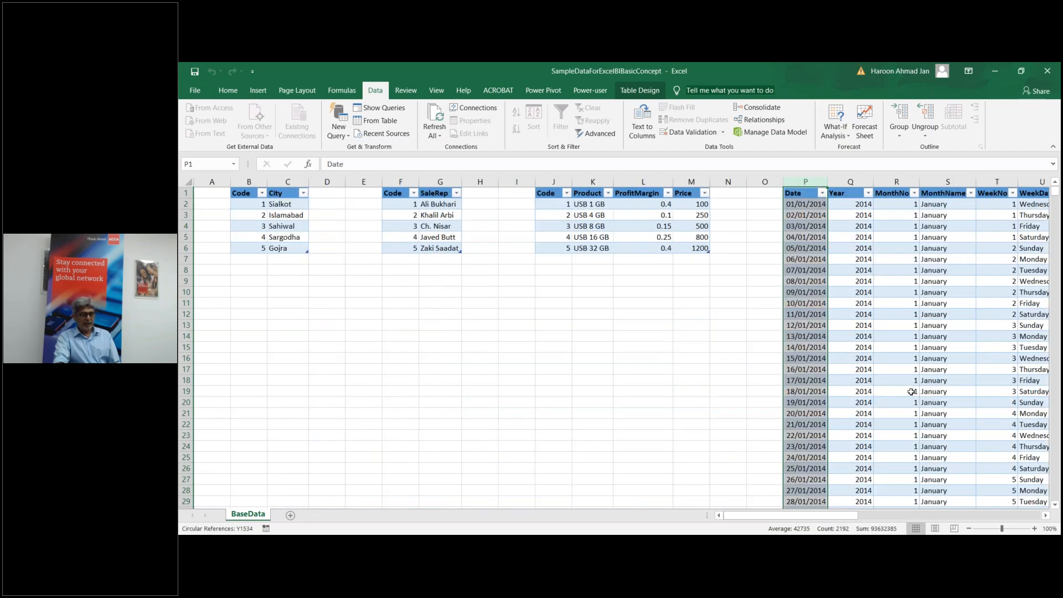
{"action": "left_click", "coordinate": [912, 391]}
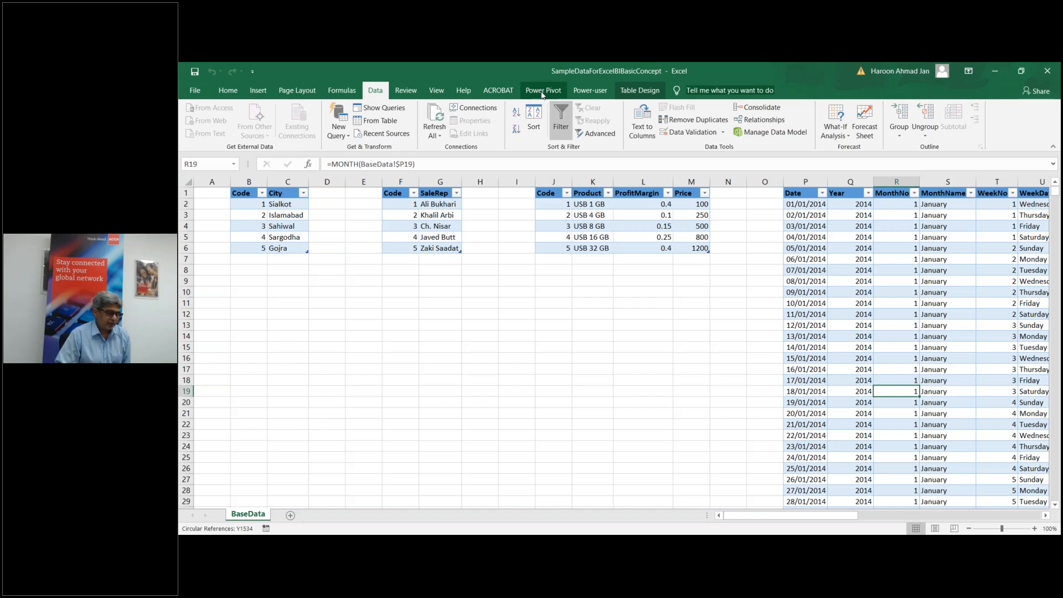
{"action": "left_click", "coordinate": [194, 92]}
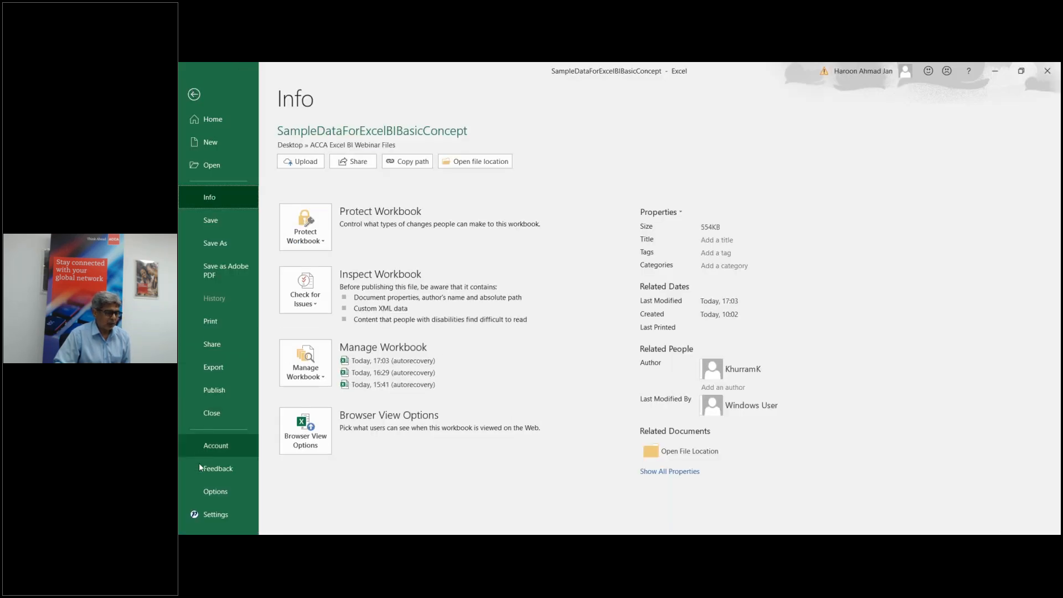
{"action": "left_click", "coordinate": [208, 493]}
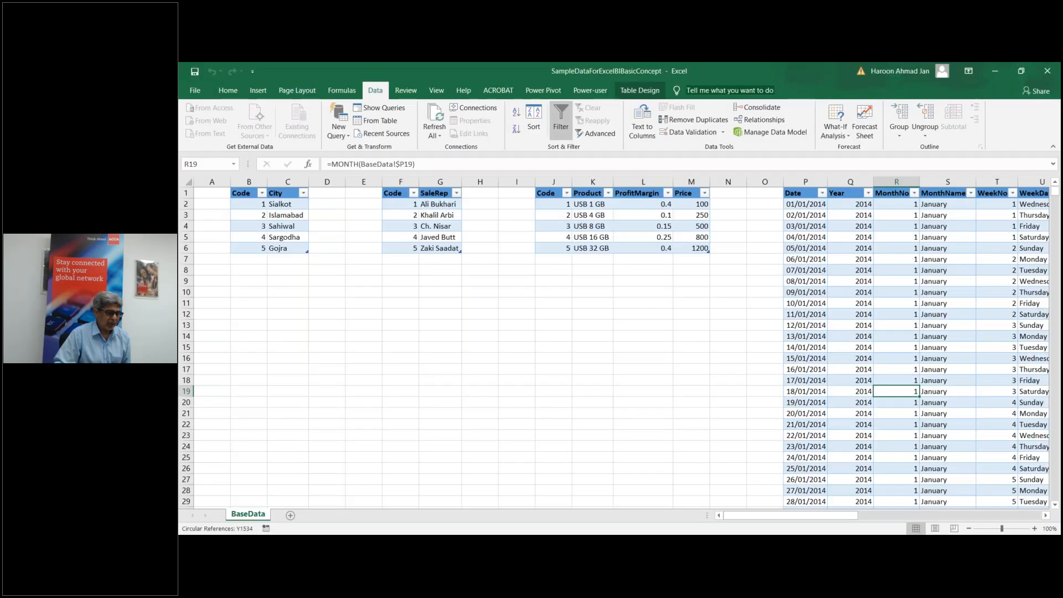
{"action": "left_click", "coordinate": [404, 275]}
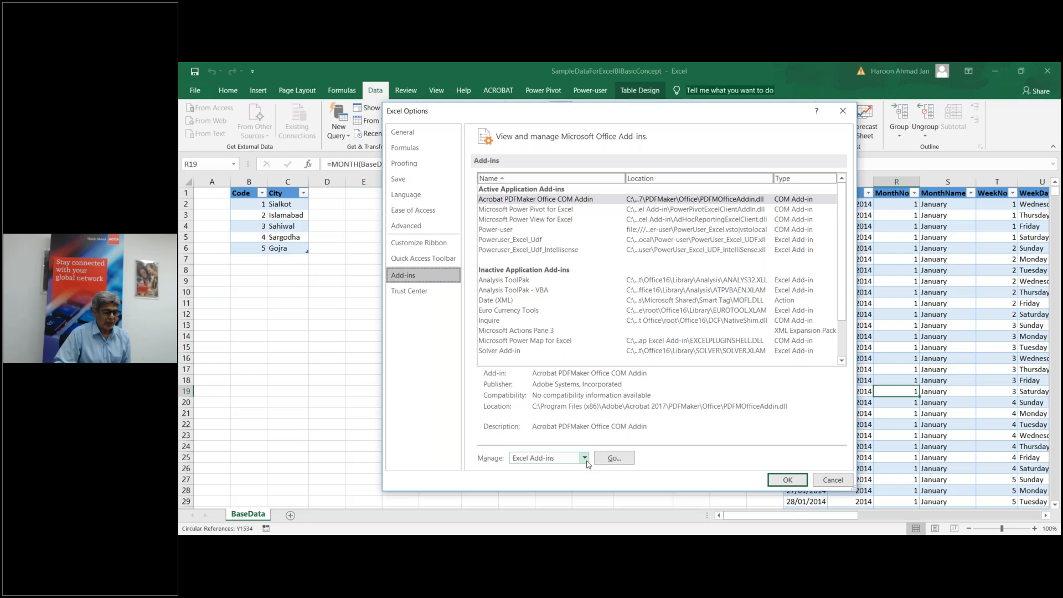
{"action": "left_click", "coordinate": [584, 457]}
{"action": "left_click", "coordinate": [572, 485]}
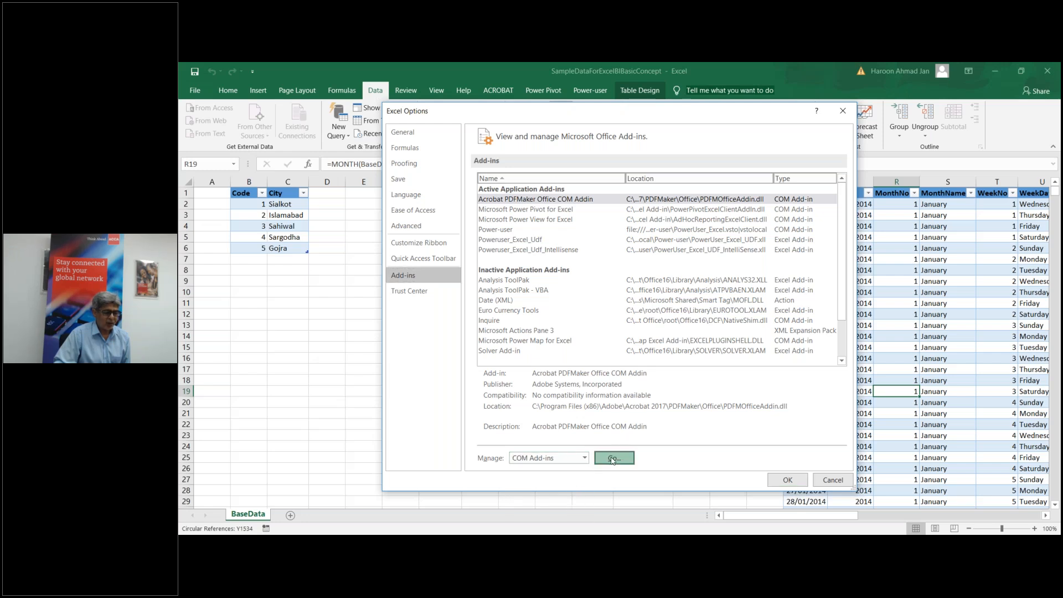
{"action": "left_click", "coordinate": [614, 458]}
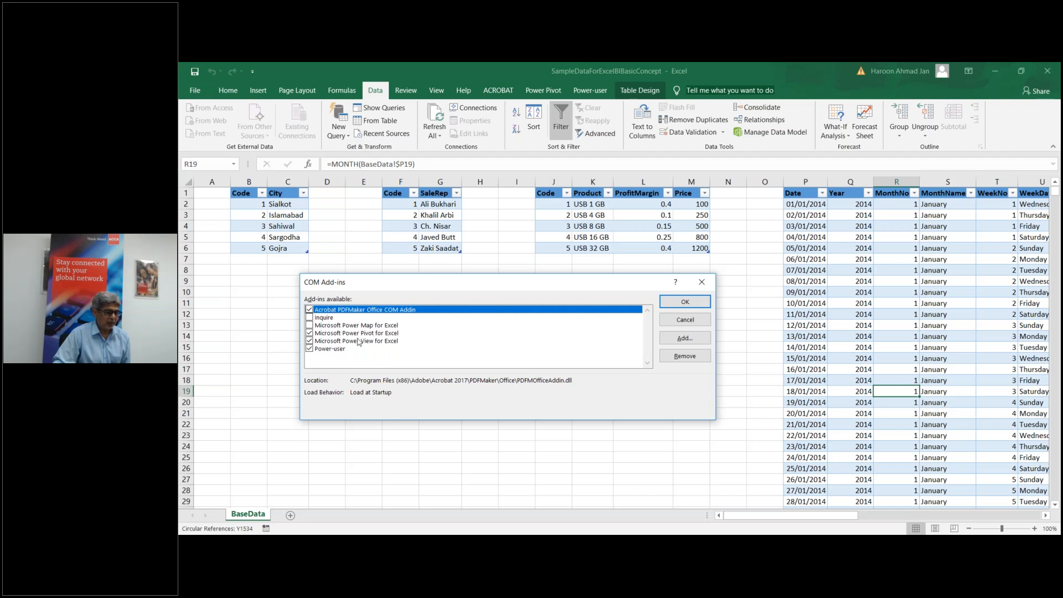
{"action": "left_click", "coordinate": [685, 301]}
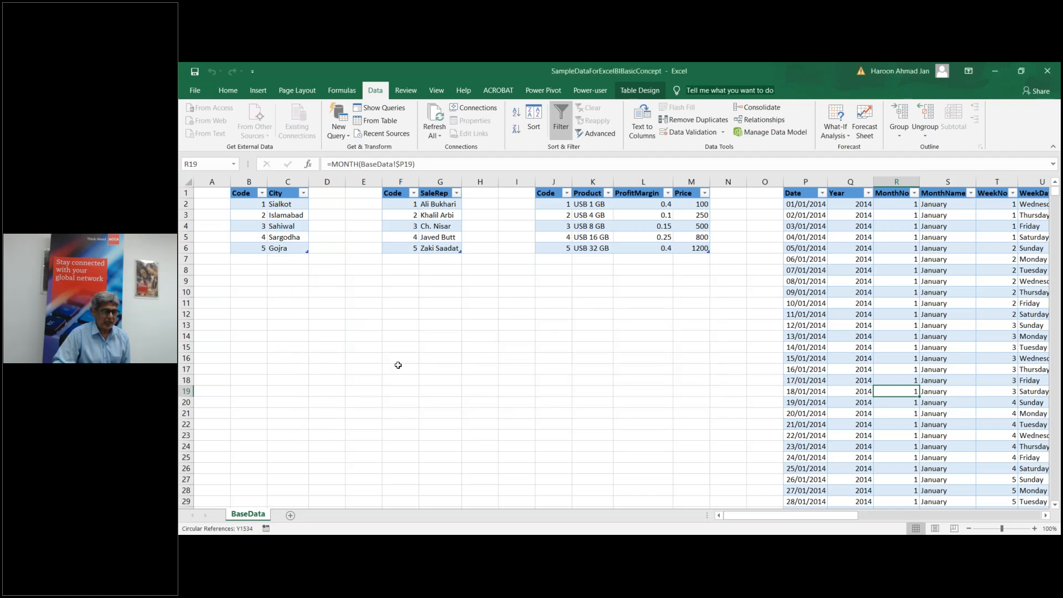
Step: Select the Code/City table in B1:C6 and open the Power Pivot data model window
{"action": "left_click", "coordinate": [542, 90]}
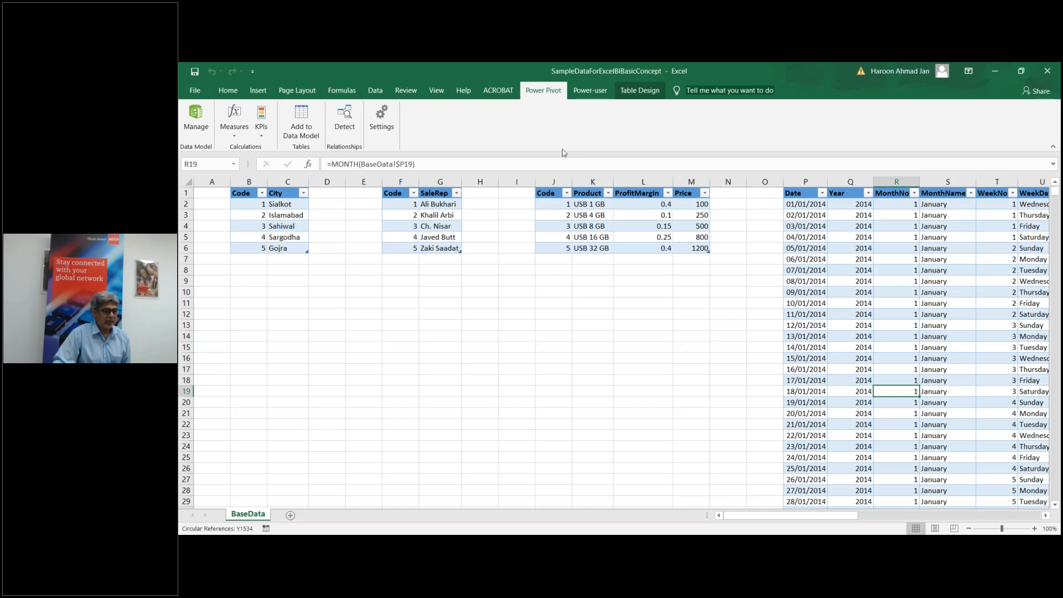
{"action": "left_click_drag", "start_coordinate": [245, 192], "coordinate": [293, 248]}
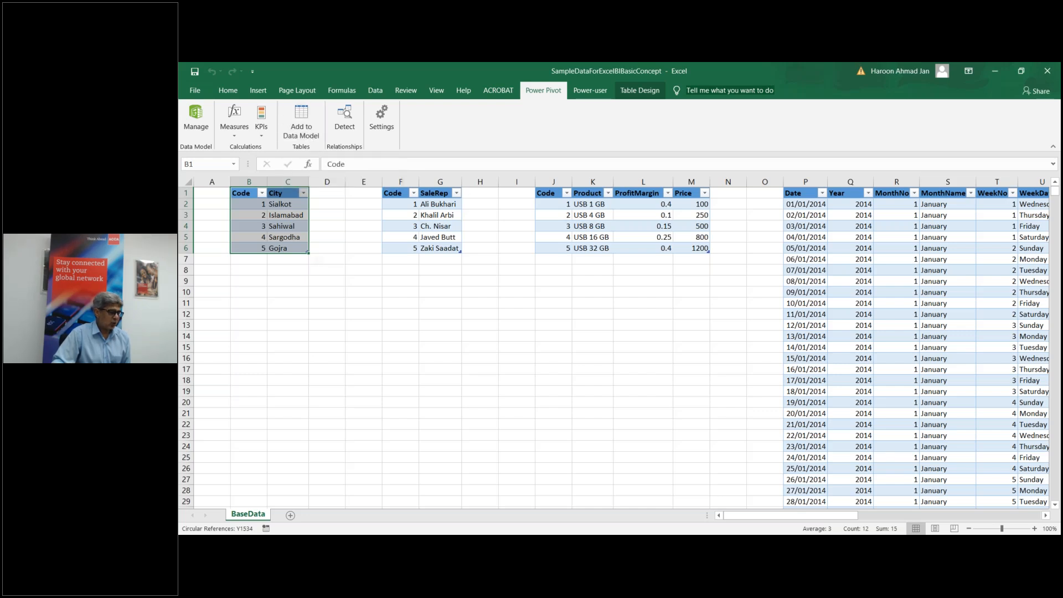
{"action": "left_click", "coordinate": [198, 125]}
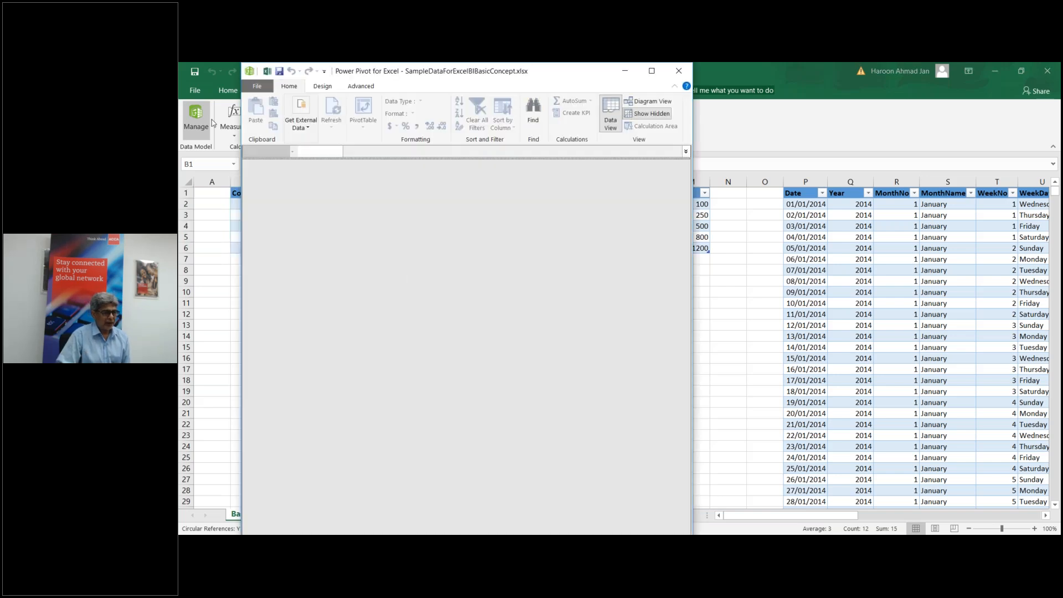
Step: Maximize Power Pivot, review the Database and Data Service sources, and choose From Other Sources
{"action": "left_click", "coordinate": [652, 71]}
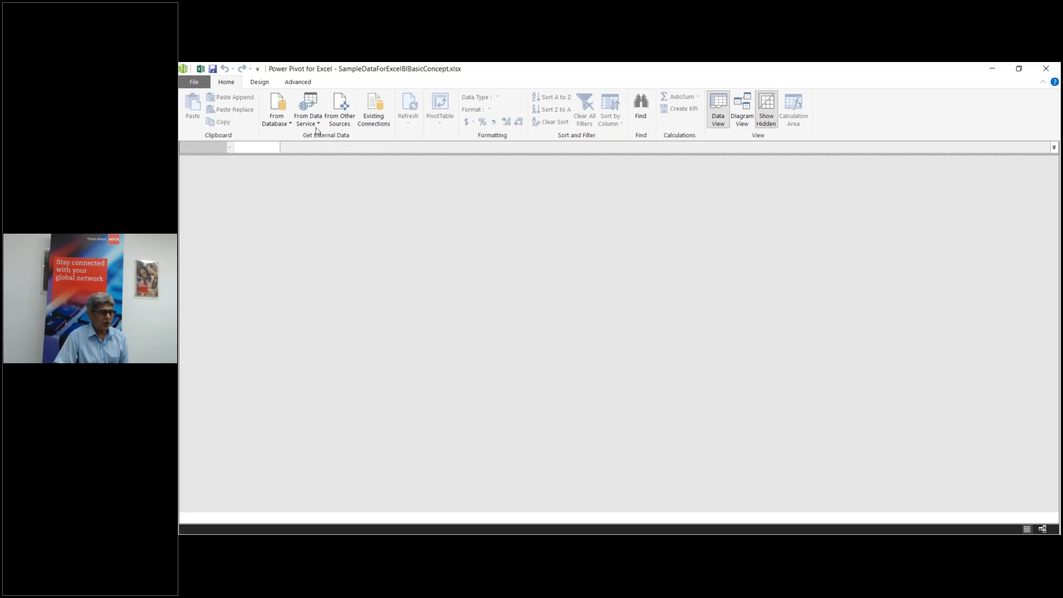
{"action": "left_click", "coordinate": [291, 124]}
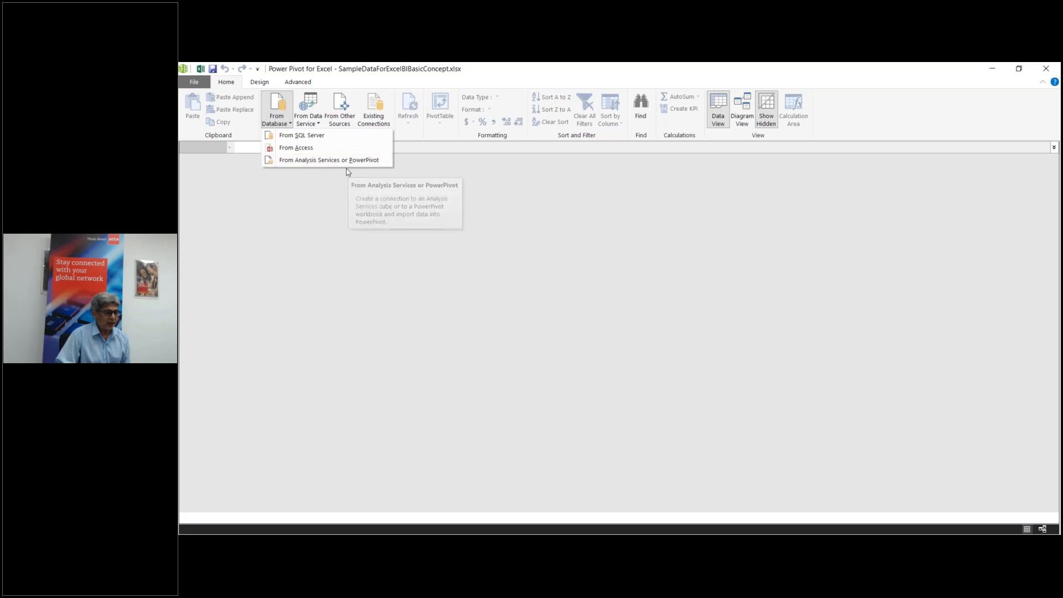
{"action": "left_click", "coordinate": [319, 124]}
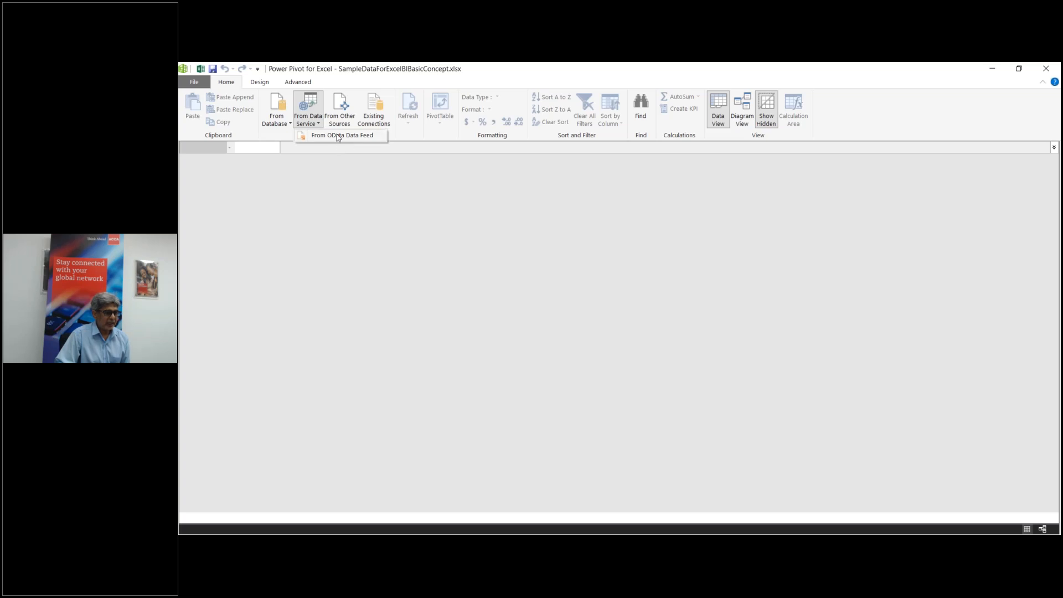
{"action": "left_click", "coordinate": [344, 118]}
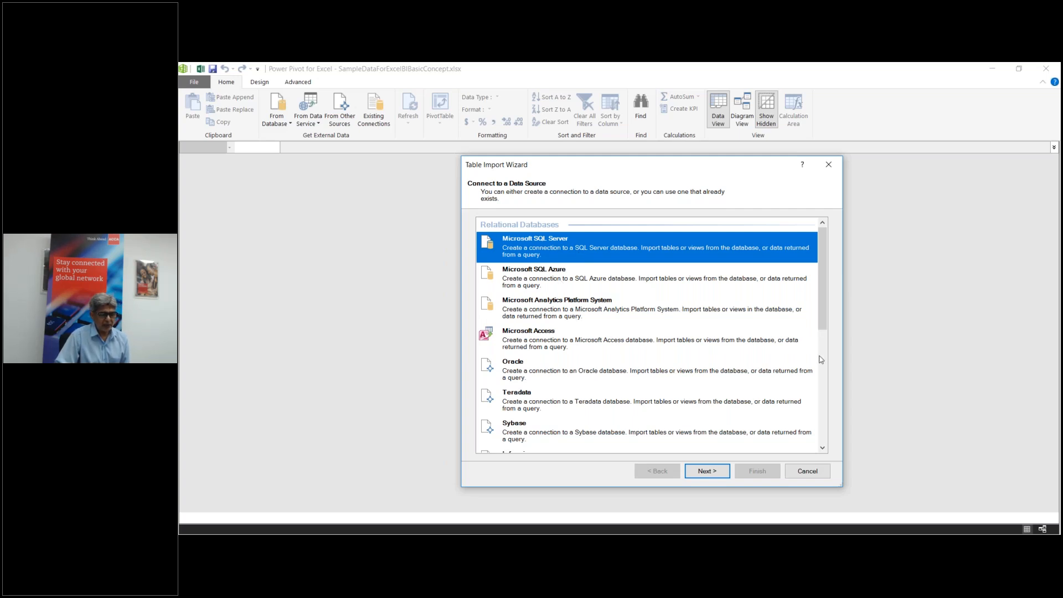
Step: Pick Excel File as the import data source and continue to its connection page
{"action": "left_click_drag", "start_coordinate": [819, 323], "coordinate": [818, 435]}
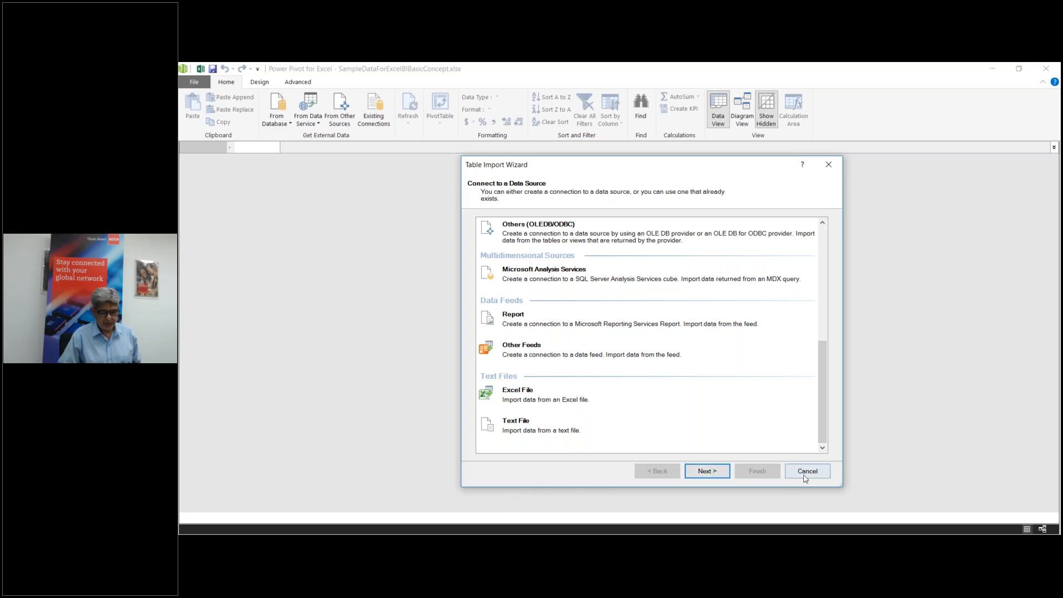
{"action": "left_click", "coordinate": [529, 398]}
{"action": "left_click", "coordinate": [712, 471]}
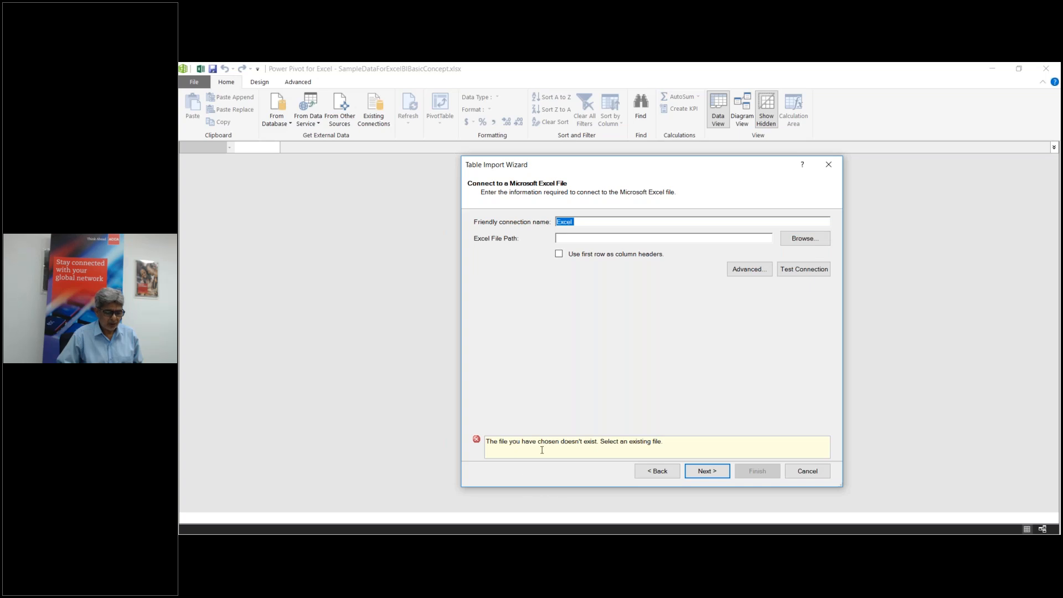
Step: Point the connection at SampleDataTableinSeperateSheet in Desktop's ACCA Excel BI Webinar Files folder
{"action": "left_click", "coordinate": [804, 239]}
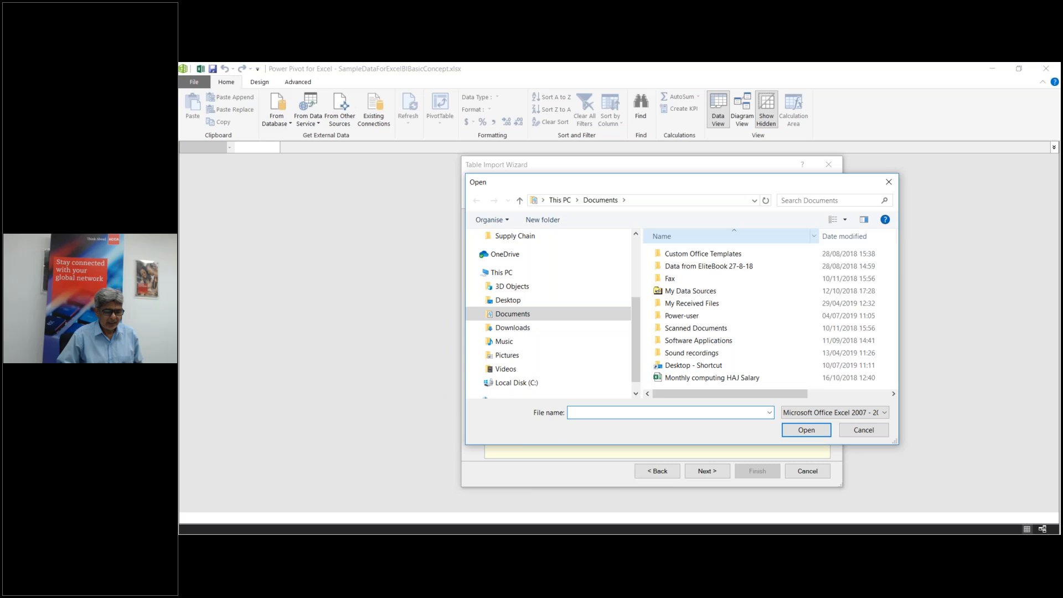
{"action": "left_click", "coordinate": [506, 302]}
{"action": "left_click", "coordinate": [729, 304]}
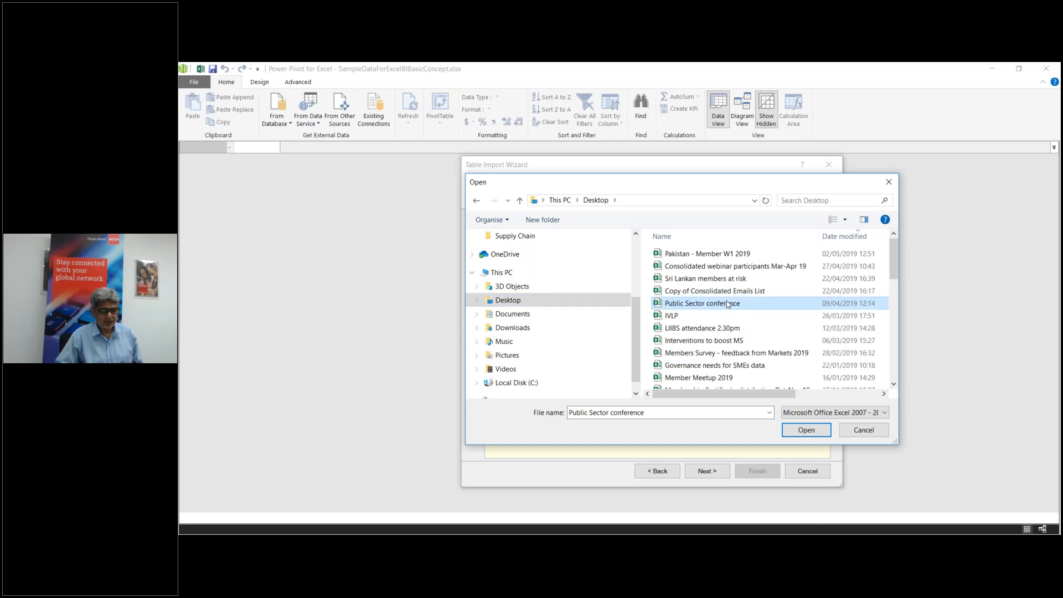
{"action": "key", "text": "a"}
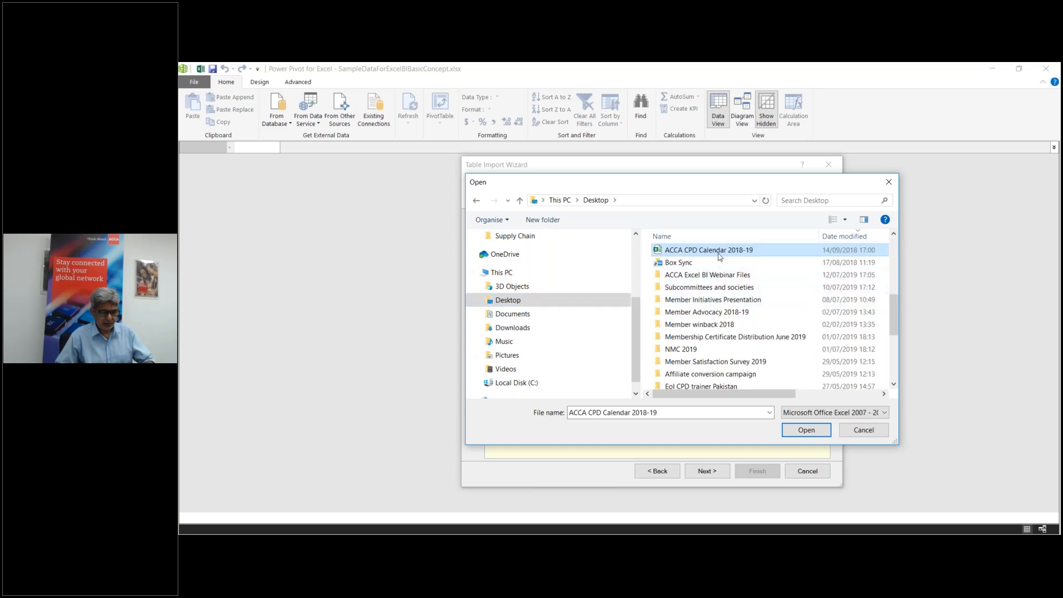
{"action": "double_click", "coordinate": [714, 275]}
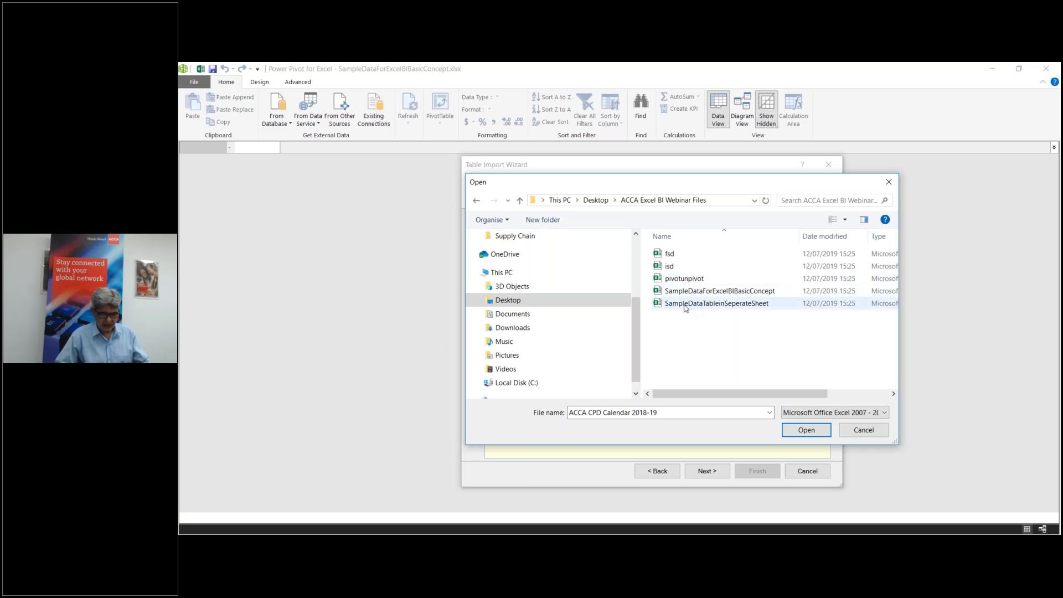
{"action": "double_click", "coordinate": [685, 305]}
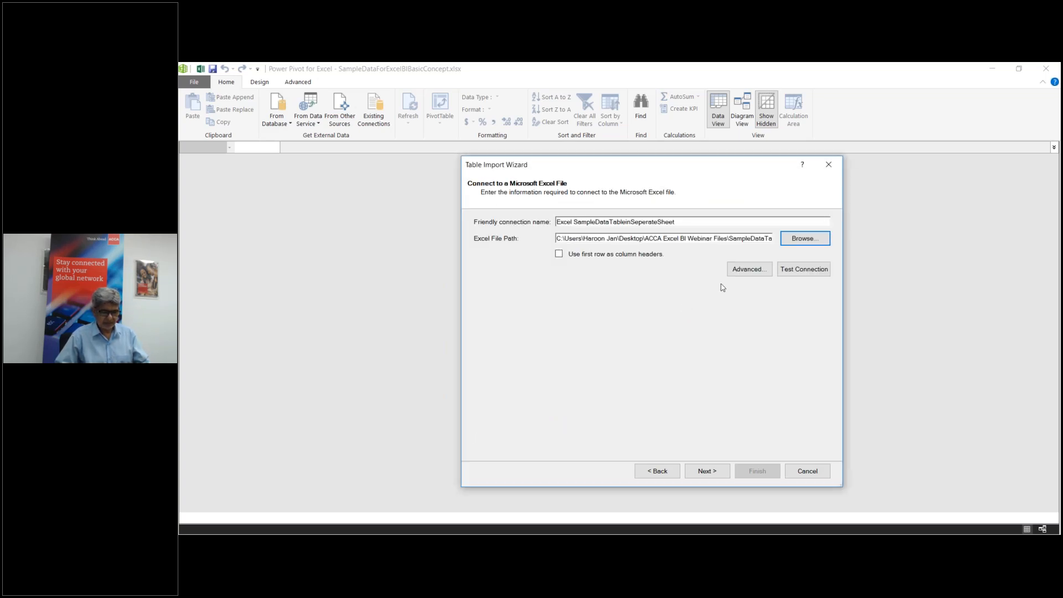
Step: Use the first row as column headers, test the connection successfully, and continue
{"action": "left_click", "coordinate": [559, 255]}
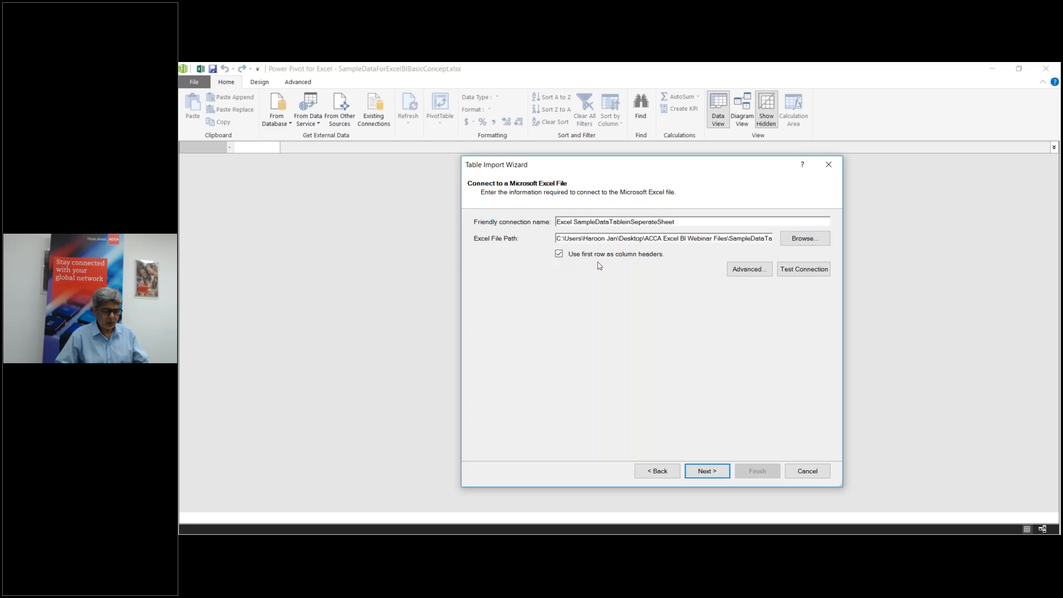
{"action": "left_click", "coordinate": [749, 276]}
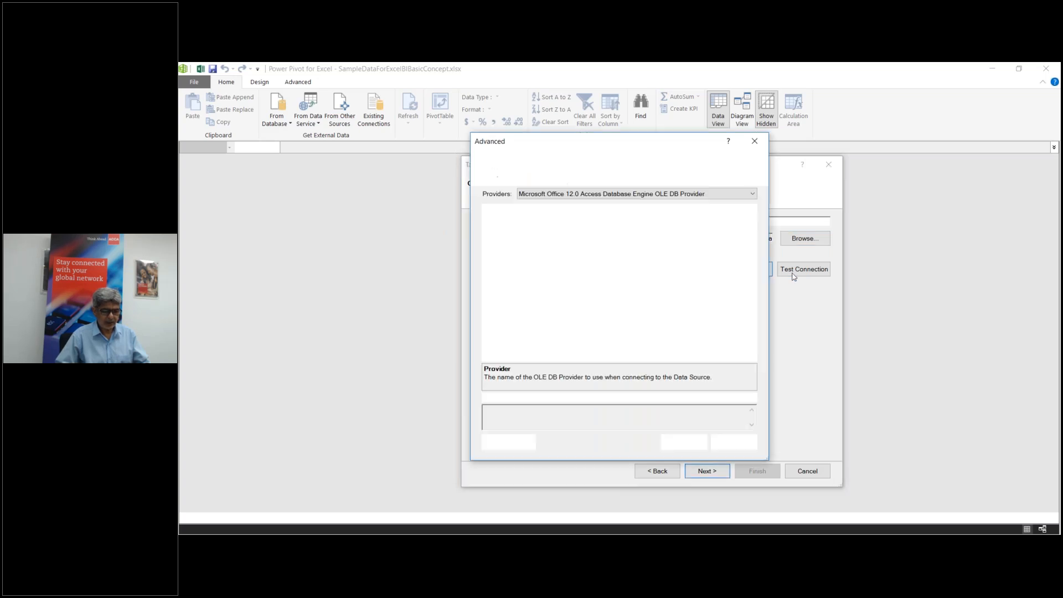
{"action": "left_click", "coordinate": [732, 443]}
{"action": "left_click", "coordinate": [800, 274]}
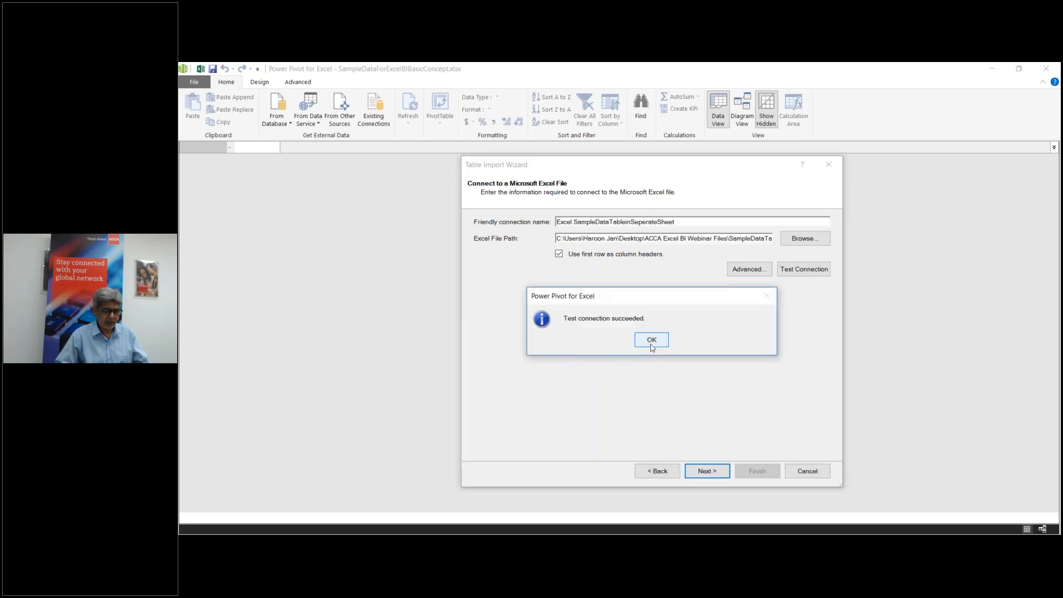
{"action": "key", "text": "Return"}
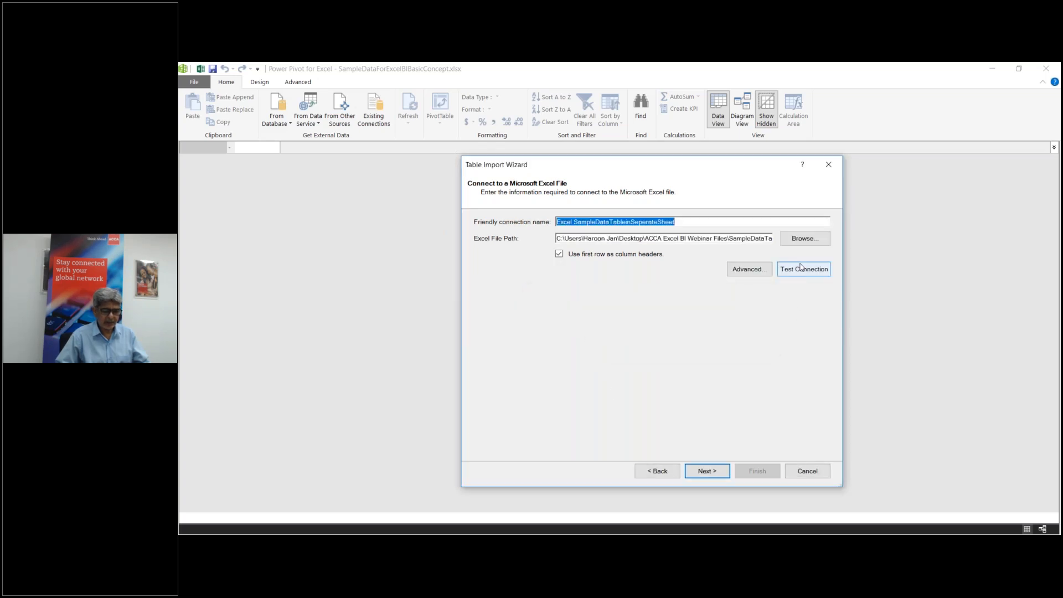
{"action": "left_click", "coordinate": [709, 472]}
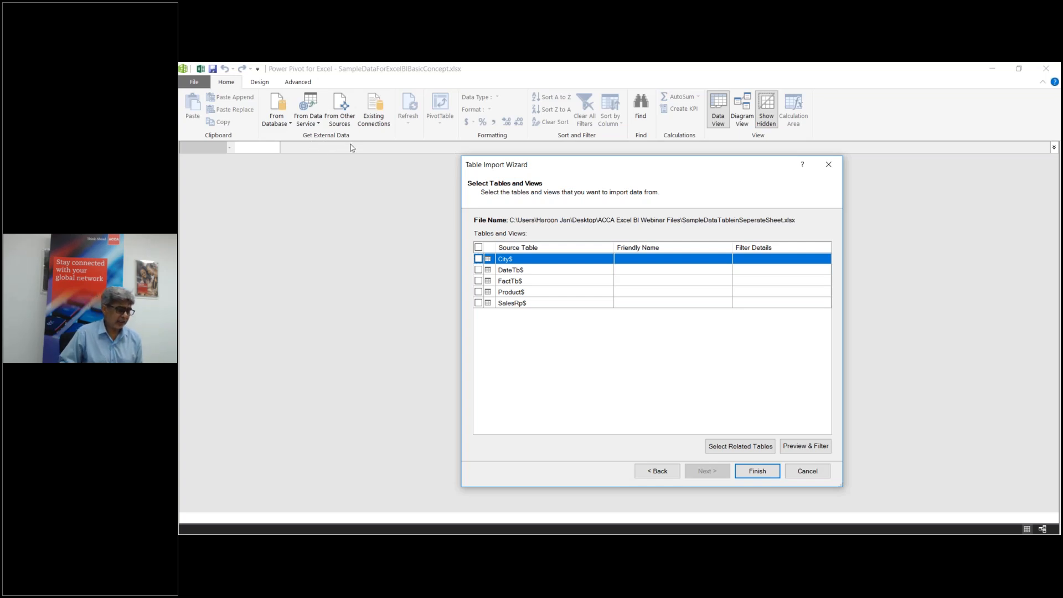
Step: Switch to the Excel workbook to view the source BaseData sheet
{"action": "mouse_move", "coordinate": [618, 538]}
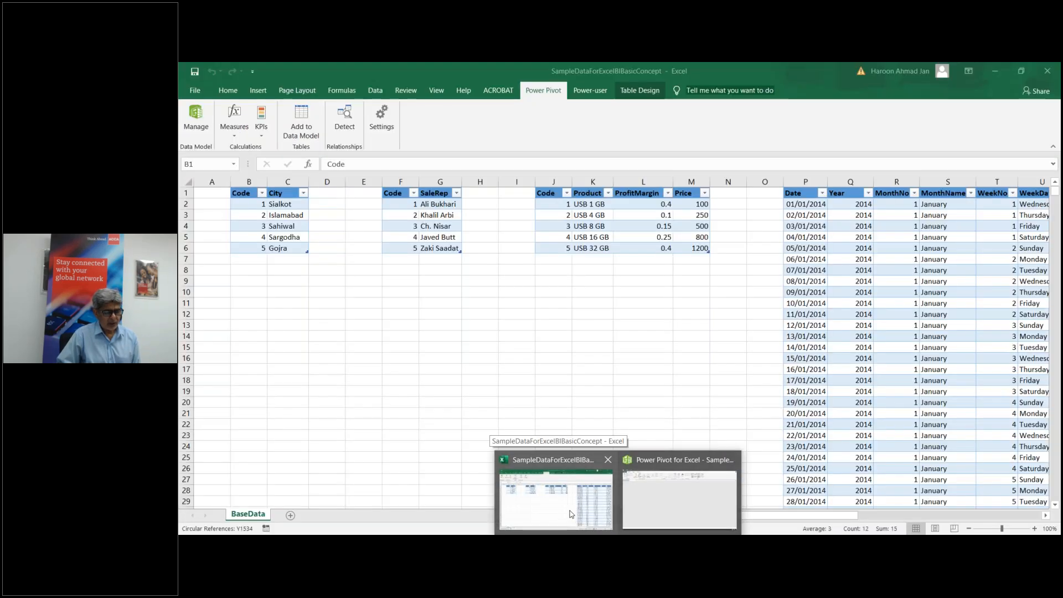
{"action": "left_click", "coordinate": [572, 514]}
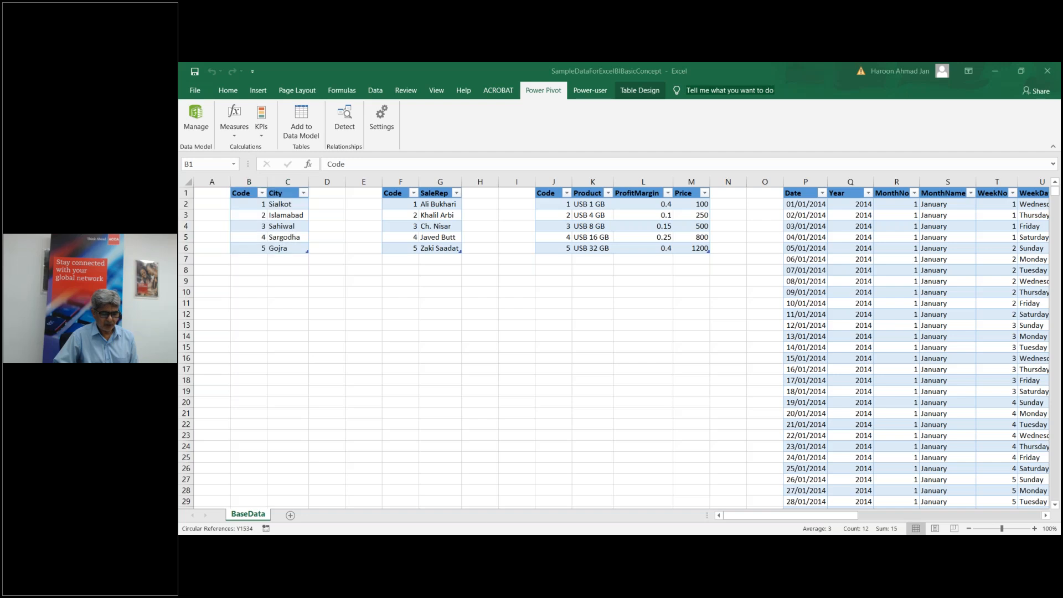
Step: Back in the wizard, tick City, DateTb, FactTb, Product and SalesRp for import
{"action": "left_click", "coordinate": [660, 506]}
{"action": "left_click", "coordinate": [478, 259]}
{"action": "left_click", "coordinate": [478, 269]}
{"action": "left_click", "coordinate": [478, 281]}
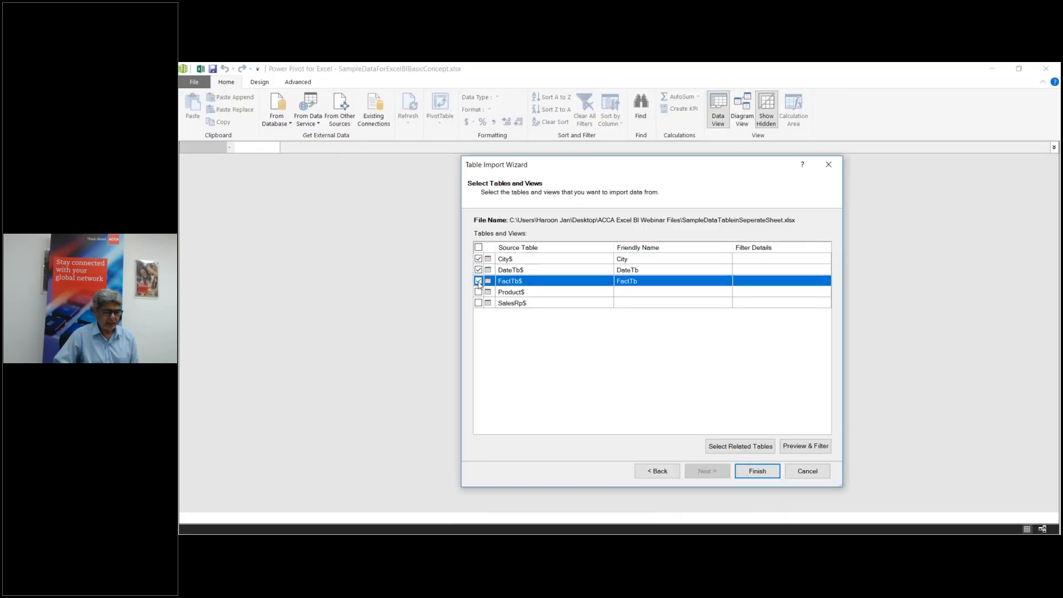
{"action": "left_click", "coordinate": [478, 292]}
{"action": "left_click", "coordinate": [479, 303]}
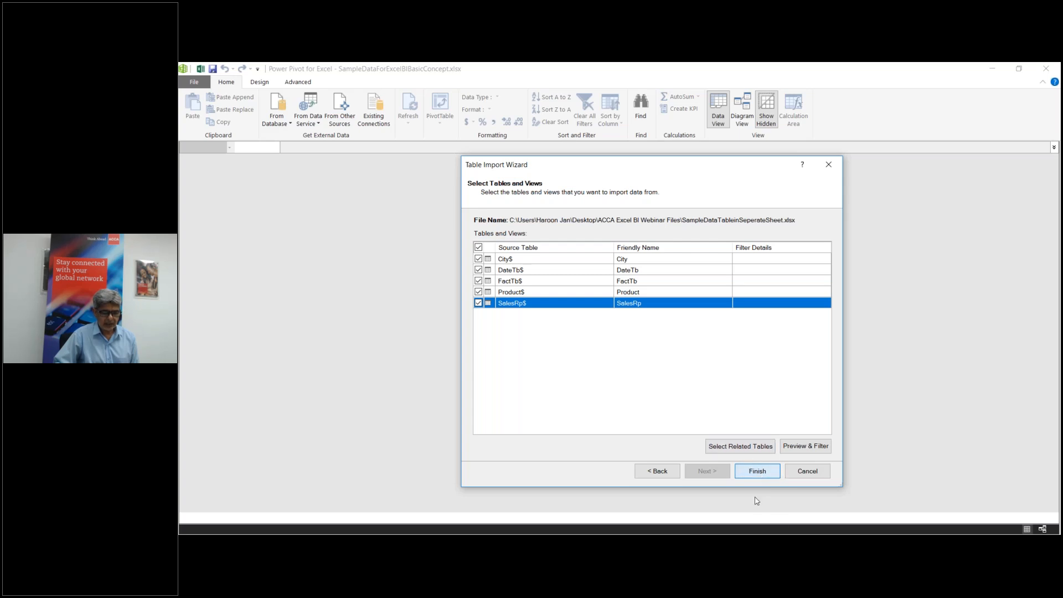
Step: Preview the SalesRp and Product data without filtering, then start the import
{"action": "left_click", "coordinate": [805, 450]}
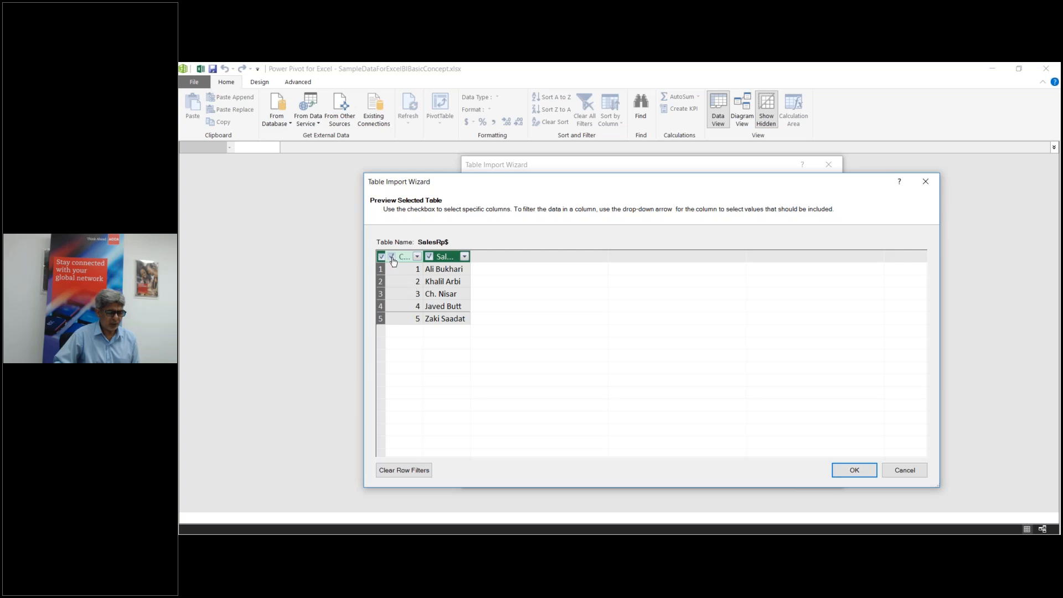
{"action": "left_click", "coordinate": [914, 473]}
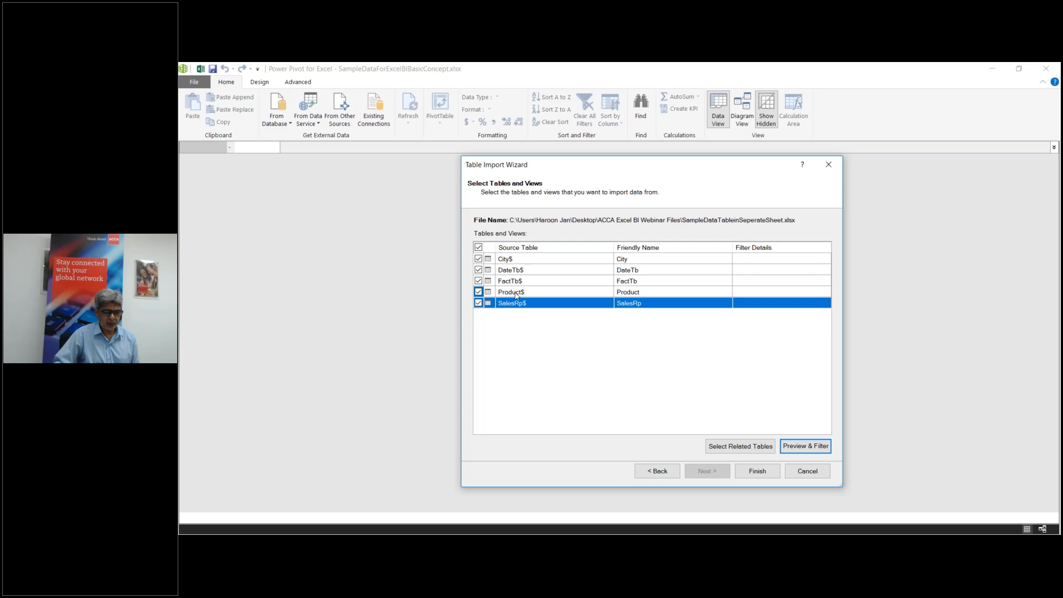
{"action": "left_click", "coordinate": [515, 293]}
{"action": "left_click", "coordinate": [805, 446]}
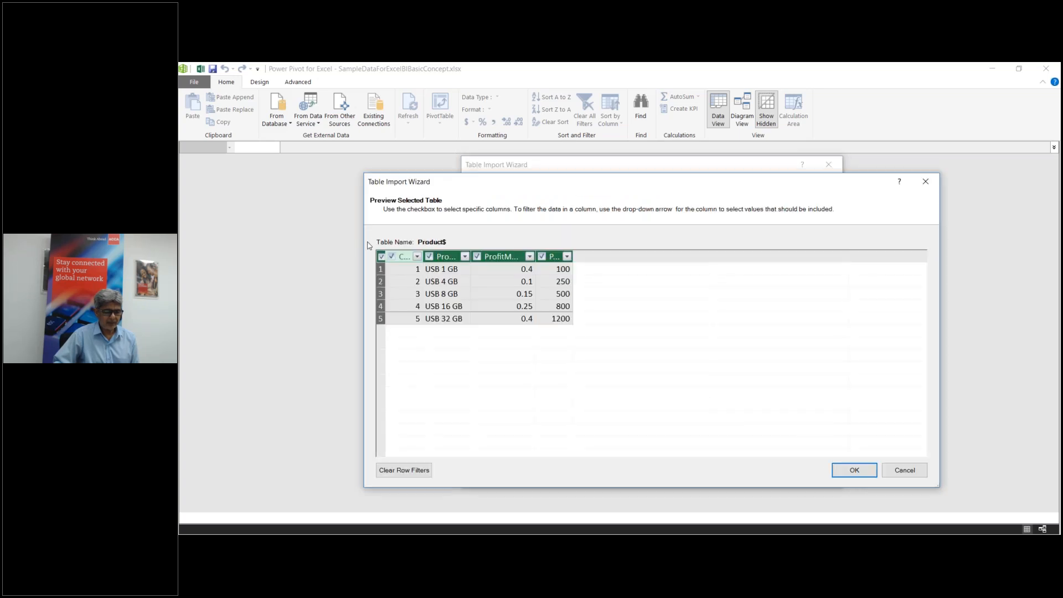
{"action": "left_click", "coordinate": [903, 470]}
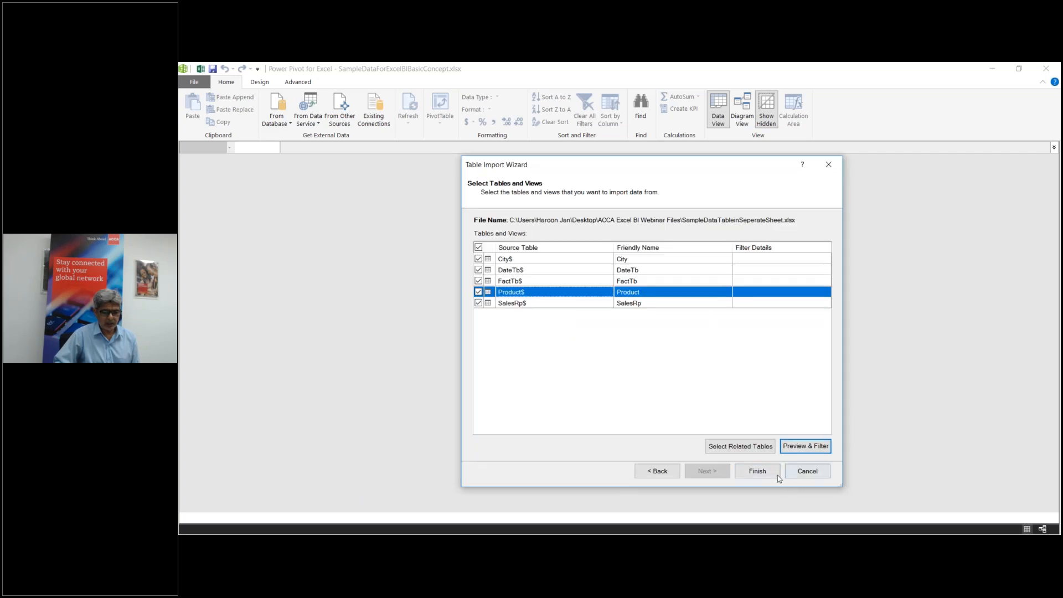
{"action": "left_click", "coordinate": [762, 473]}
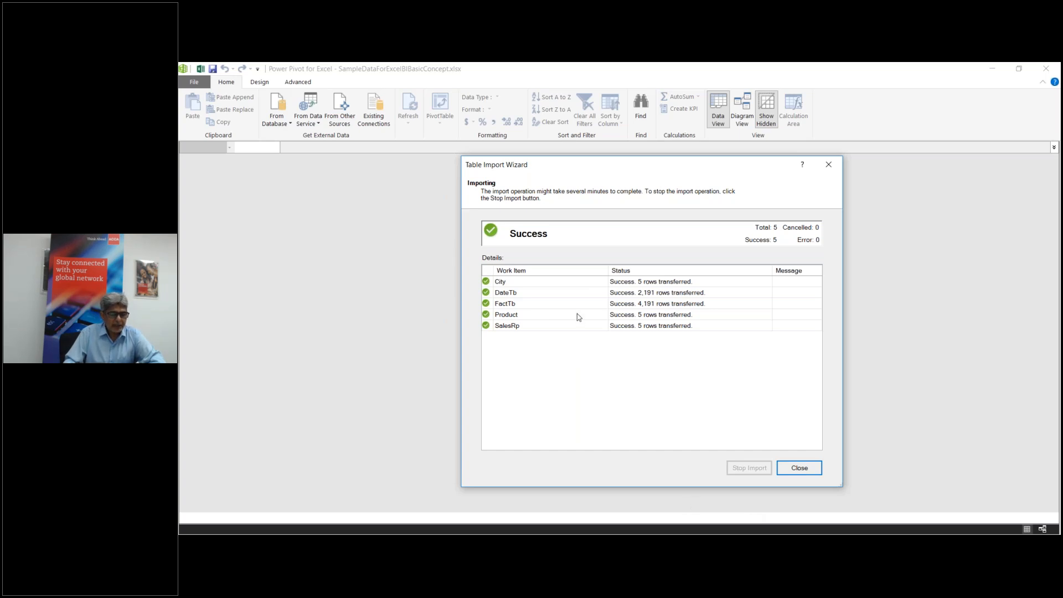
Step: Finish importing the five tables and close the wizard after the Success summary
{"action": "left_click", "coordinate": [799, 468]}
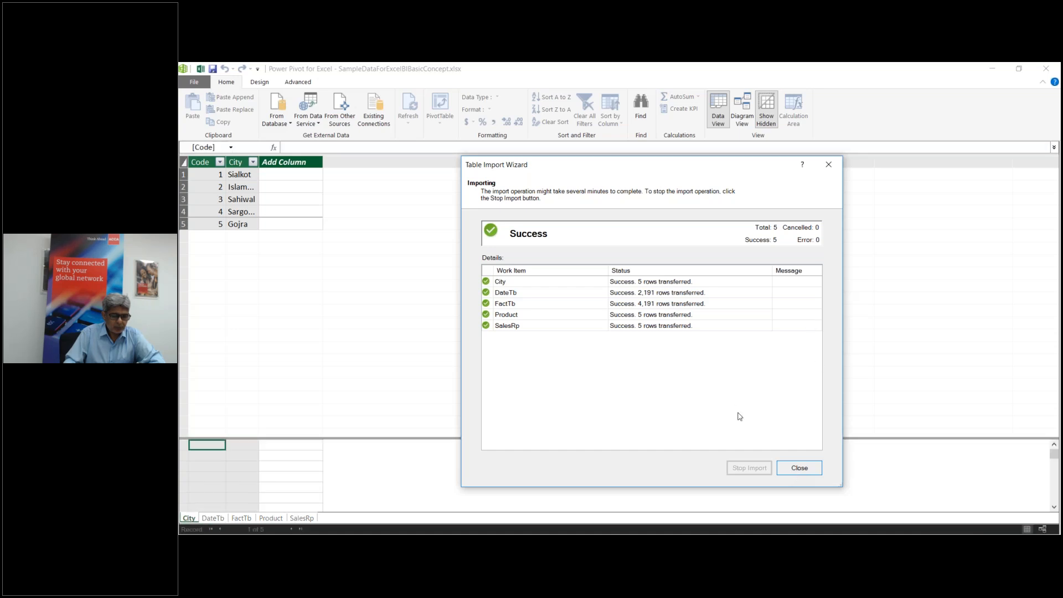
{"action": "left_click", "coordinate": [801, 470]}
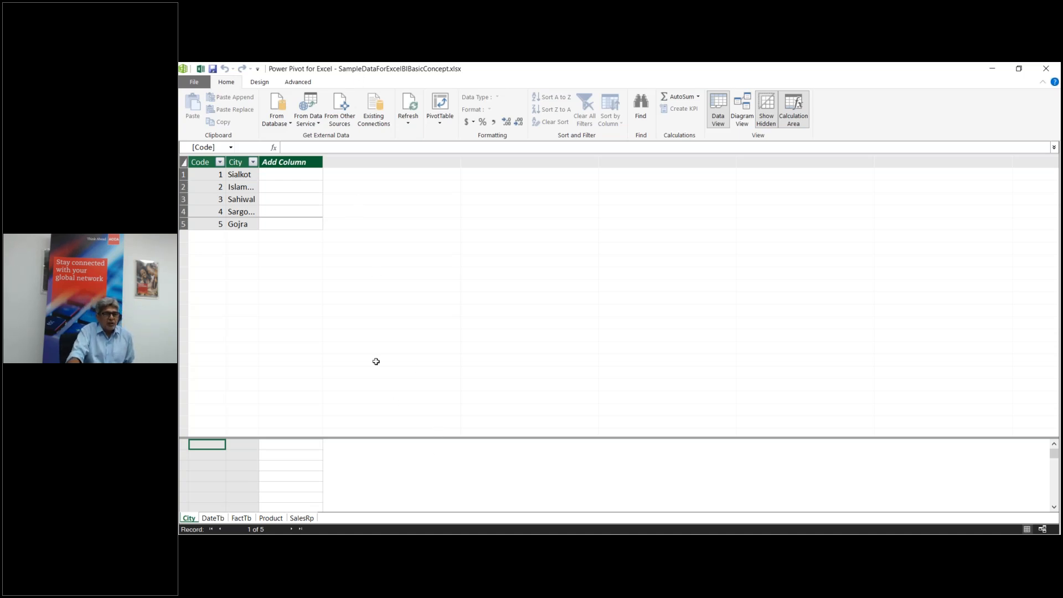
{"action": "left_click", "coordinate": [217, 520]}
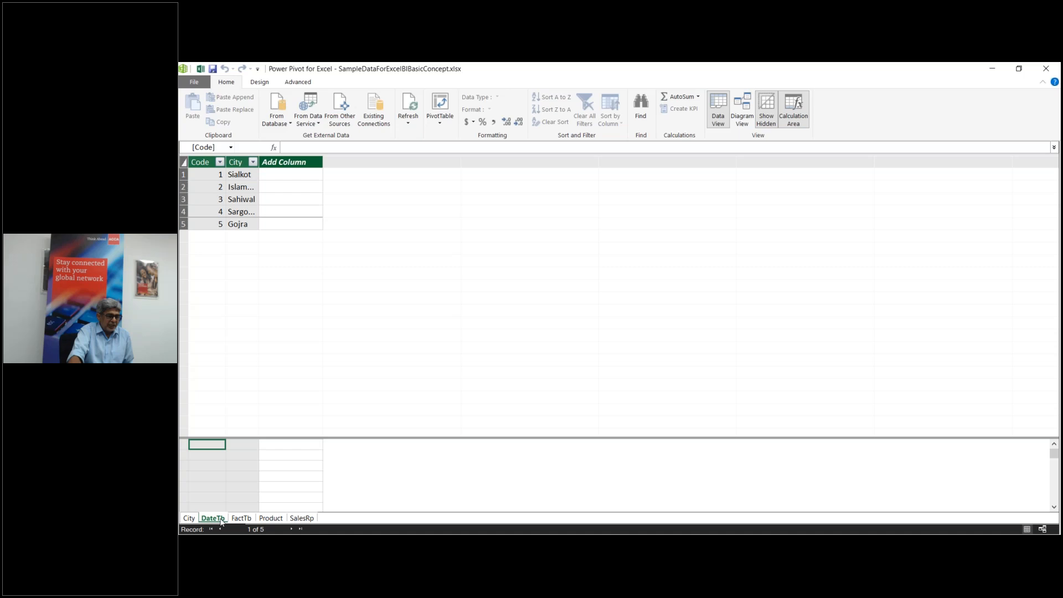
{"action": "left_click", "coordinate": [270, 519]}
{"action": "left_click", "coordinate": [301, 519]}
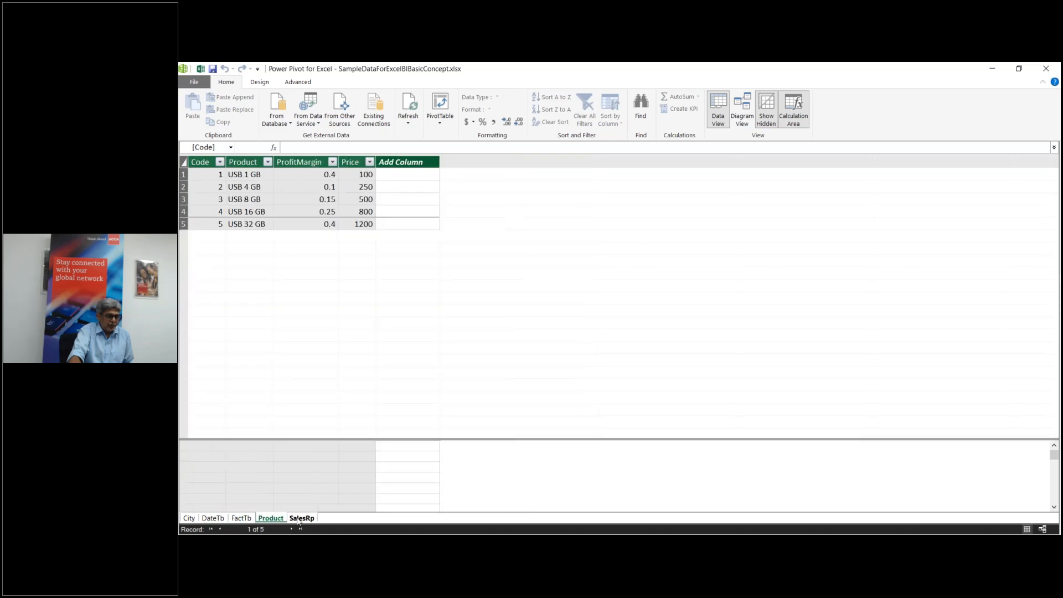
{"action": "left_click", "coordinate": [271, 519]}
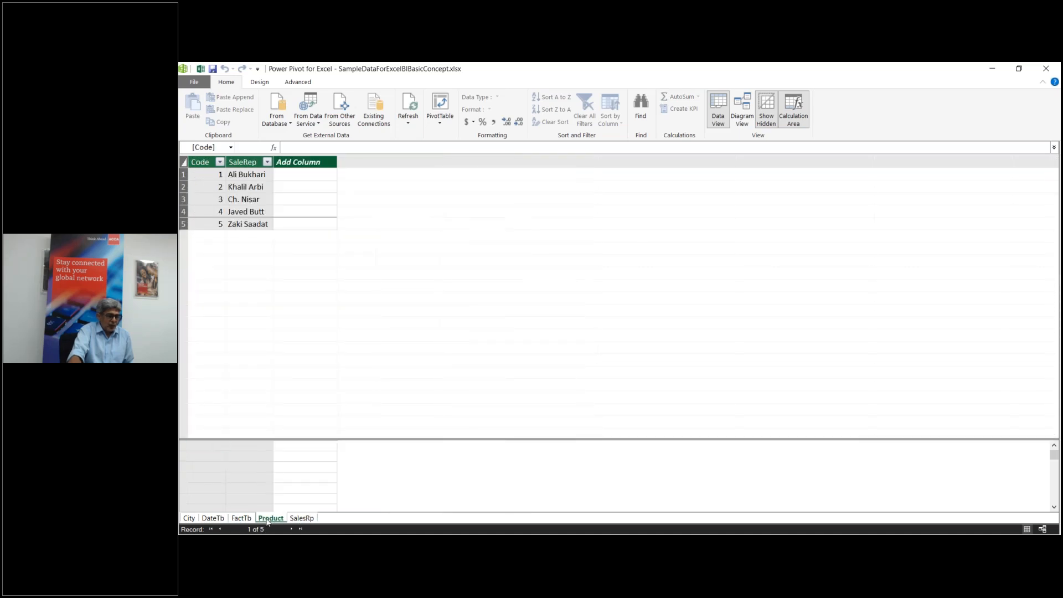
{"action": "left_click", "coordinate": [247, 519]}
{"action": "left_click", "coordinate": [212, 518]}
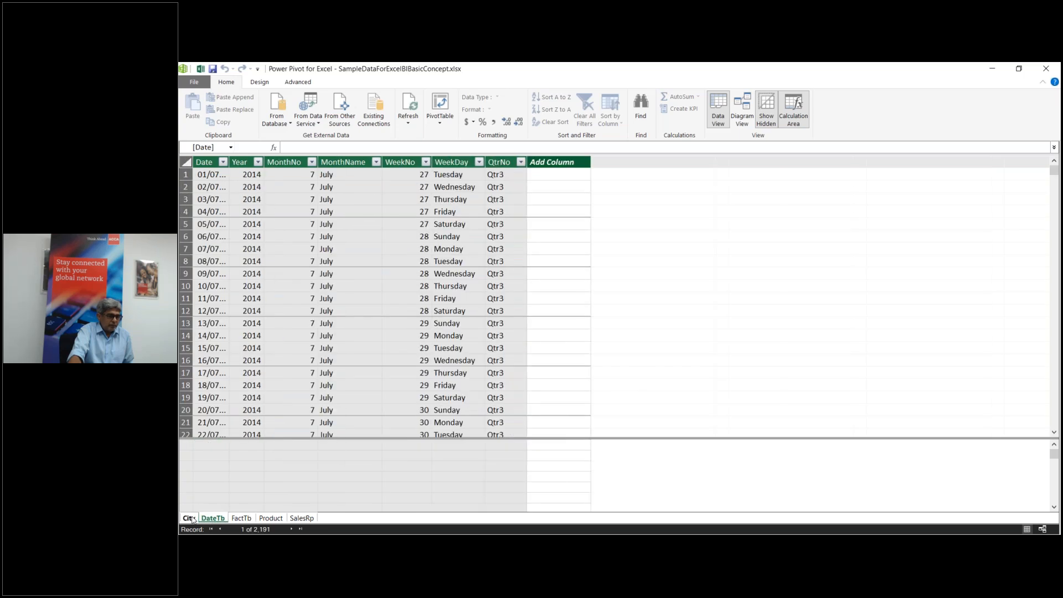
{"action": "left_click", "coordinate": [189, 519]}
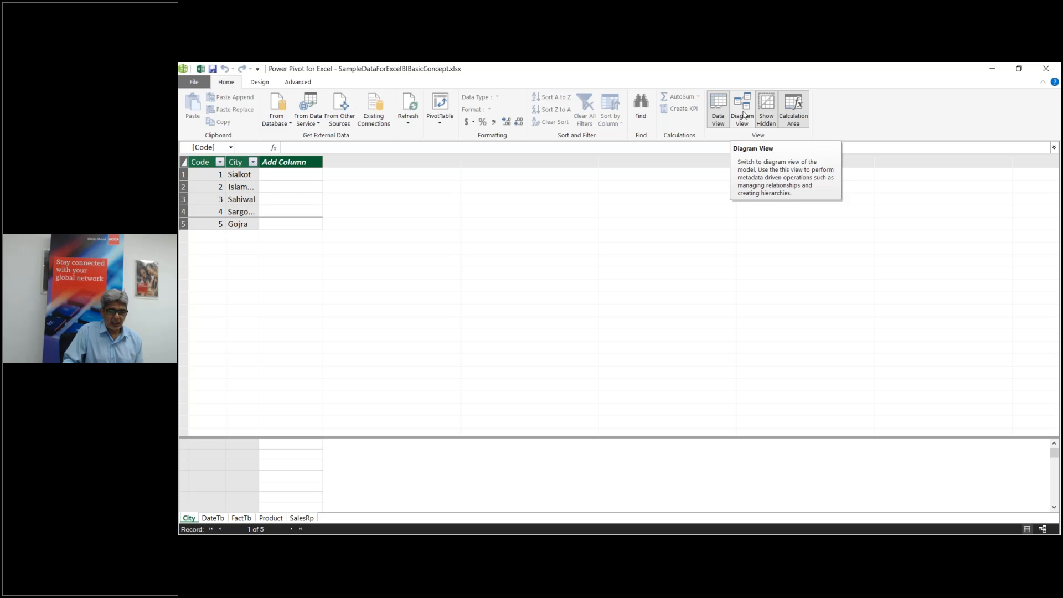
{"action": "left_click", "coordinate": [743, 115]}
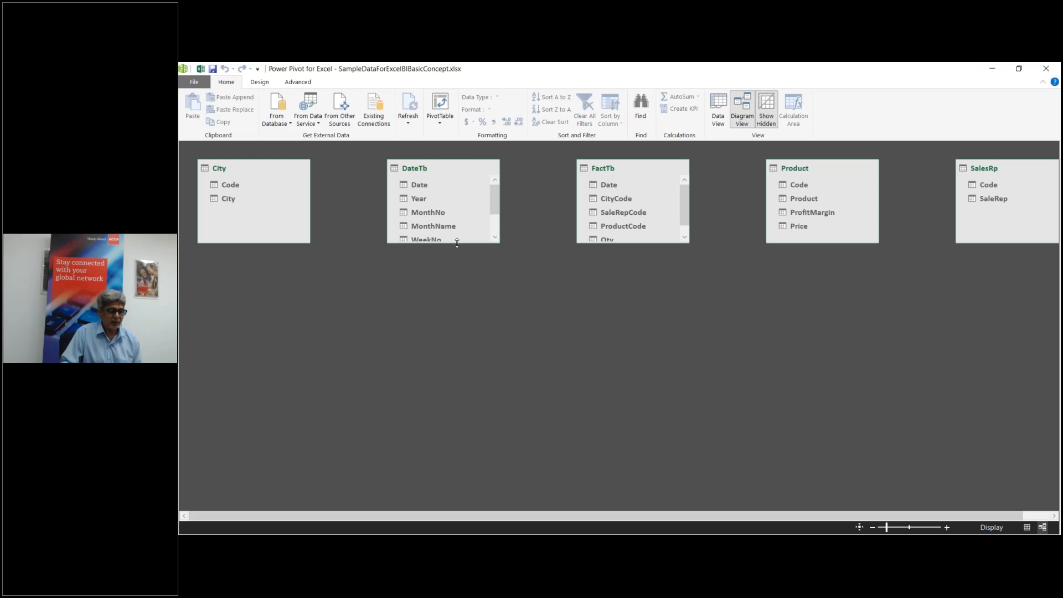
{"action": "left_click_drag", "start_coordinate": [445, 298], "coordinate": [444, 298]}
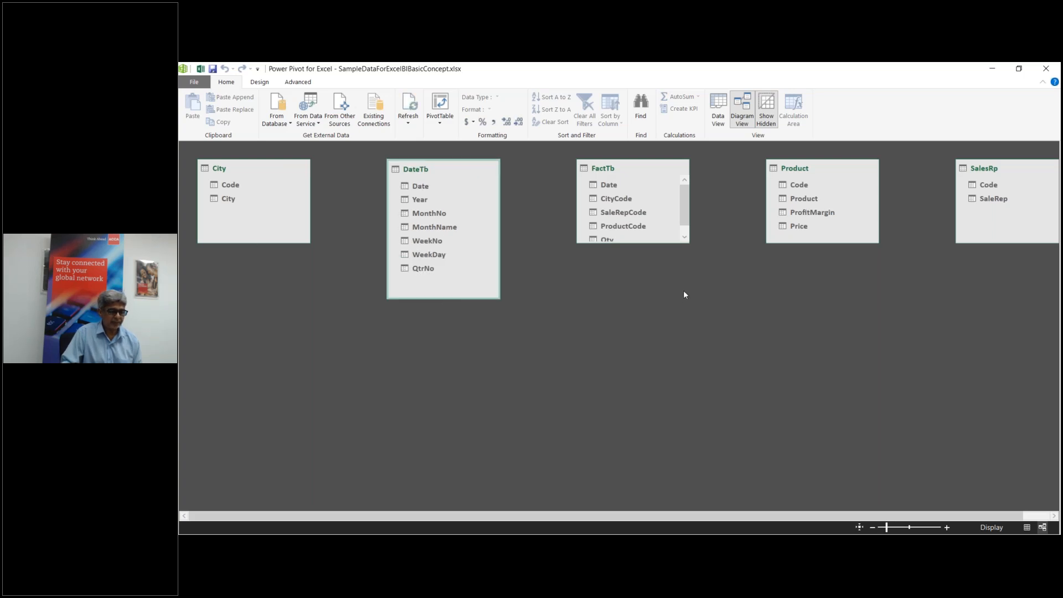
{"action": "left_click_drag", "start_coordinate": [655, 245], "coordinate": [656, 267]}
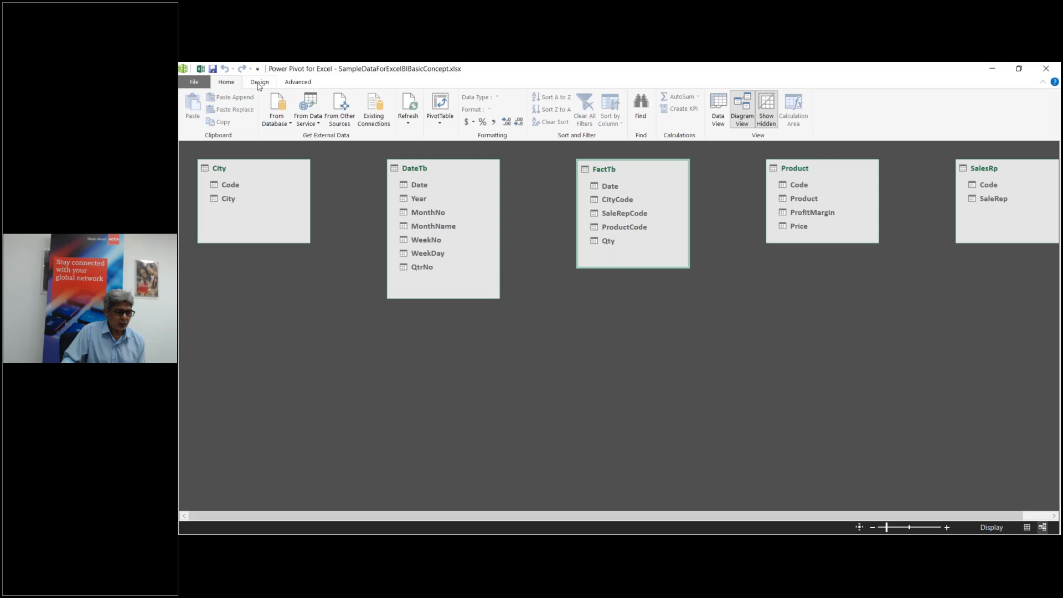
{"action": "left_click", "coordinate": [717, 113]}
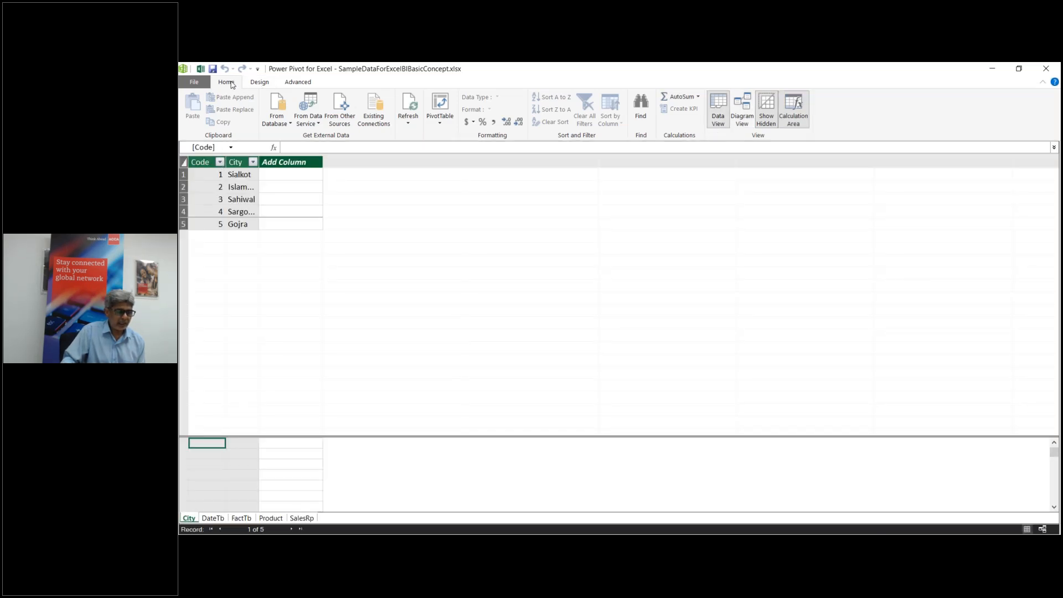
Step: From the Design commands, start a new table relationship with City as Table 1
{"action": "left_click", "coordinate": [260, 83]}
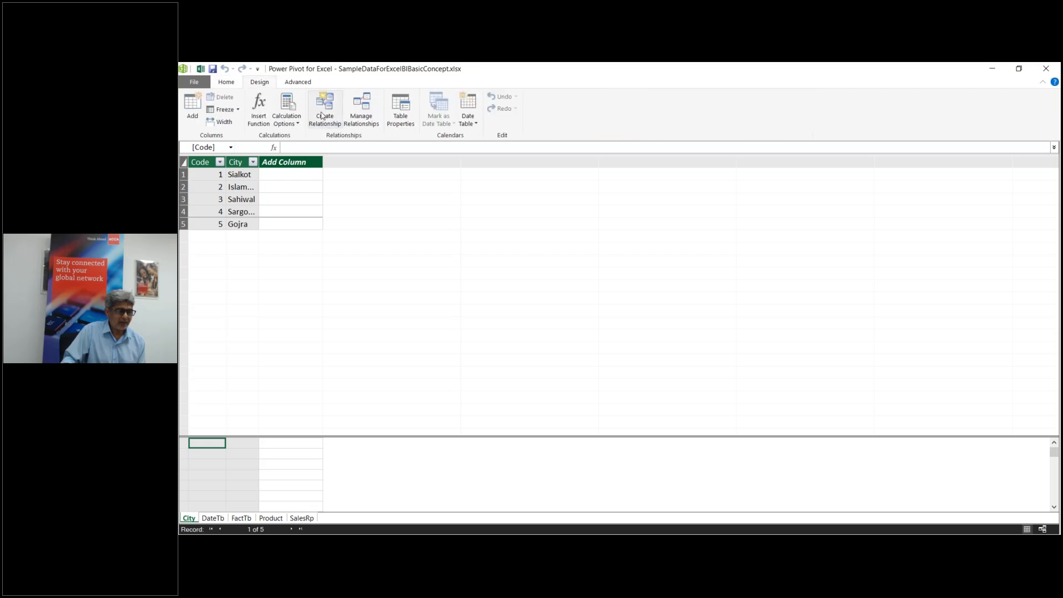
{"action": "left_click", "coordinate": [324, 121]}
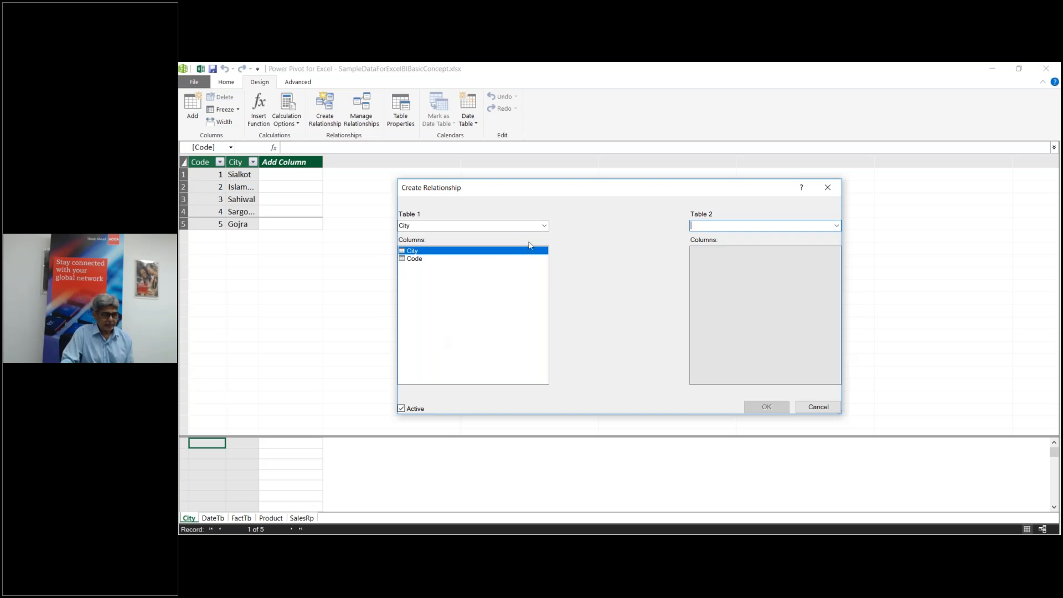
Step: Relate FactTb's CityCode column to the City table's Code column
{"action": "left_click", "coordinate": [538, 227]}
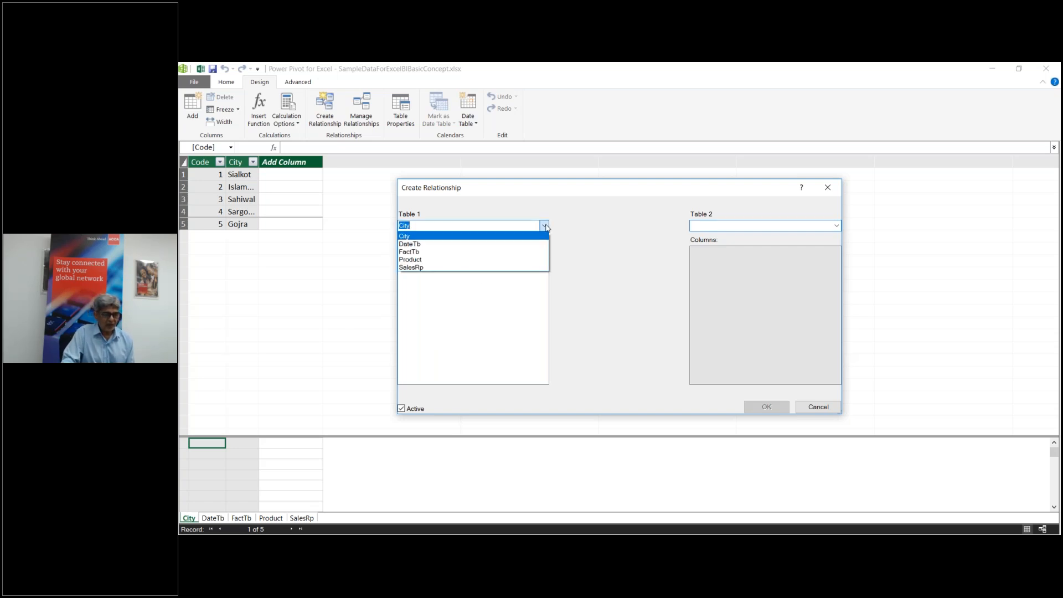
{"action": "left_click", "coordinate": [528, 253]}
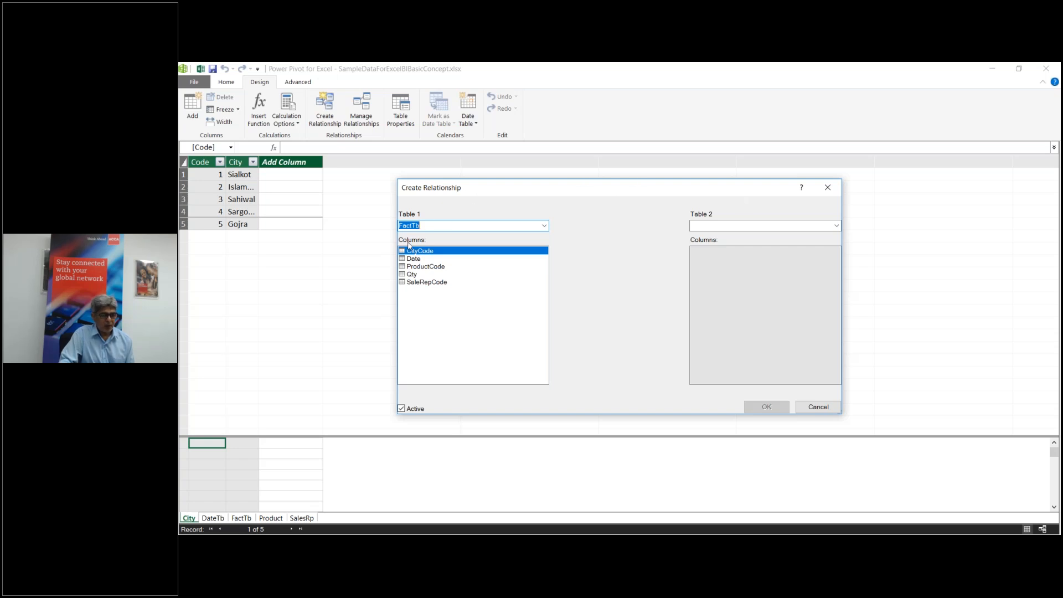
{"action": "left_click", "coordinate": [836, 226]}
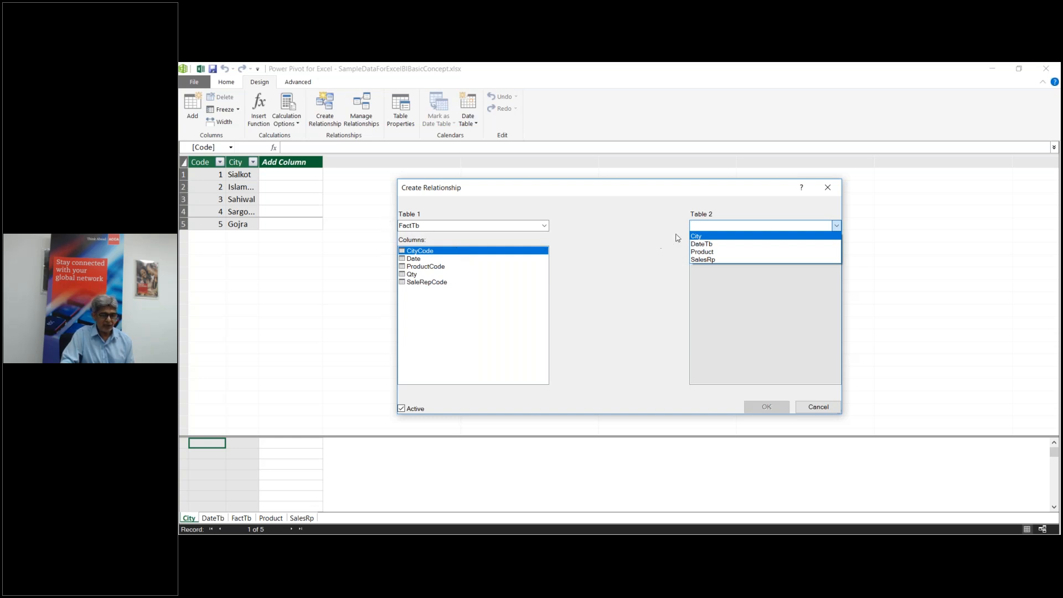
{"action": "left_click", "coordinate": [719, 238]}
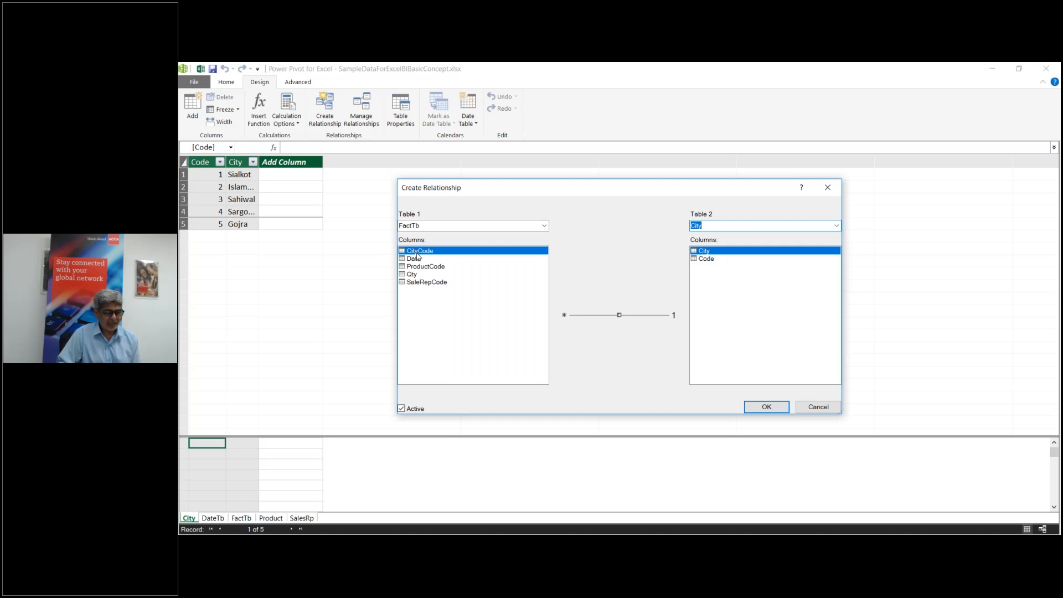
{"action": "left_click", "coordinate": [714, 261]}
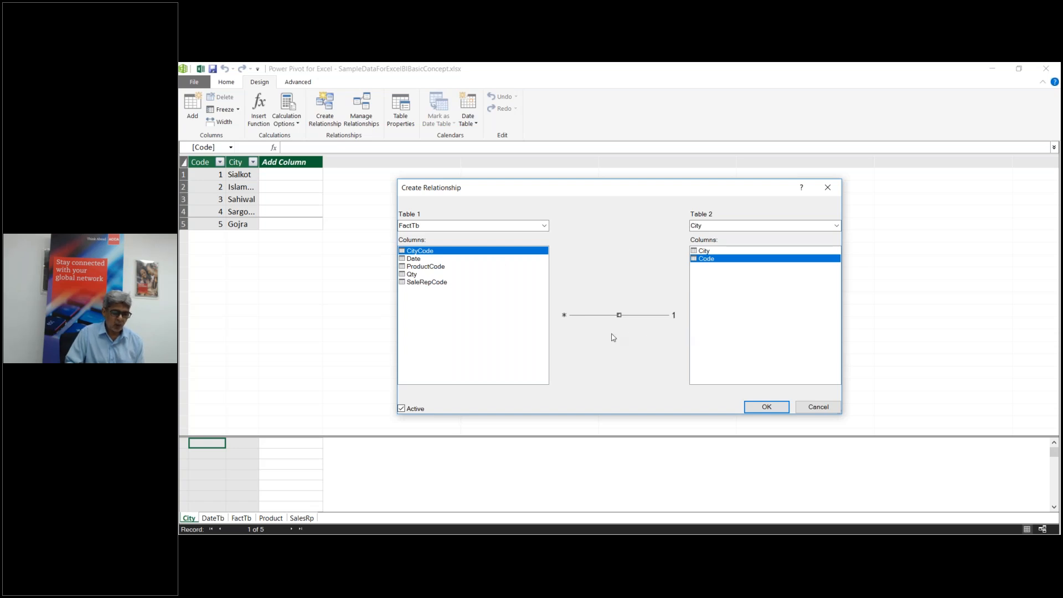
{"action": "left_click", "coordinate": [774, 411]}
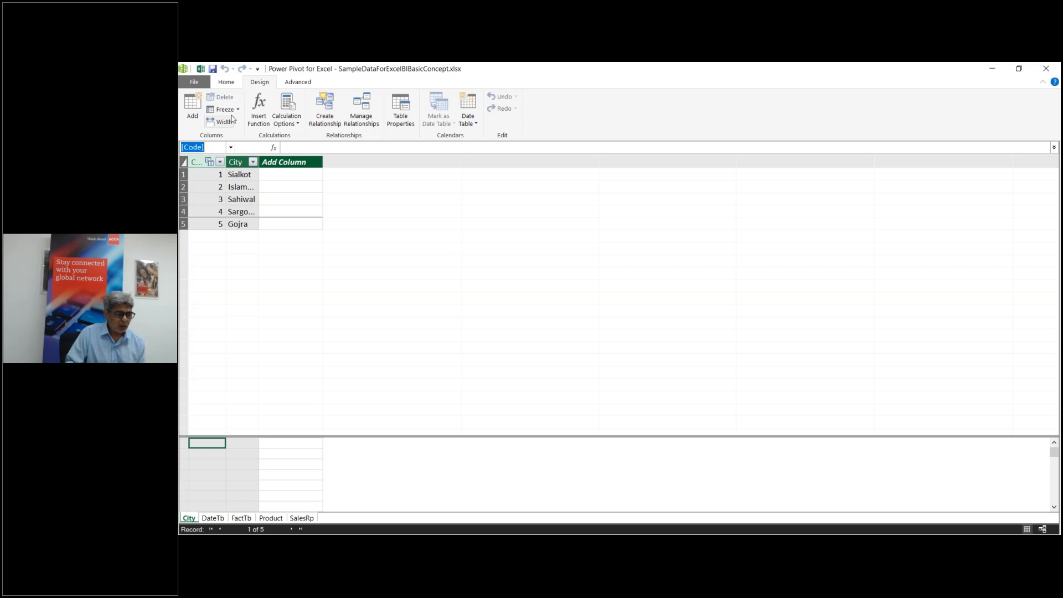
Step: Create a relationship linking FactTb's Date column to DateTb's Date column
{"action": "left_click", "coordinate": [335, 124]}
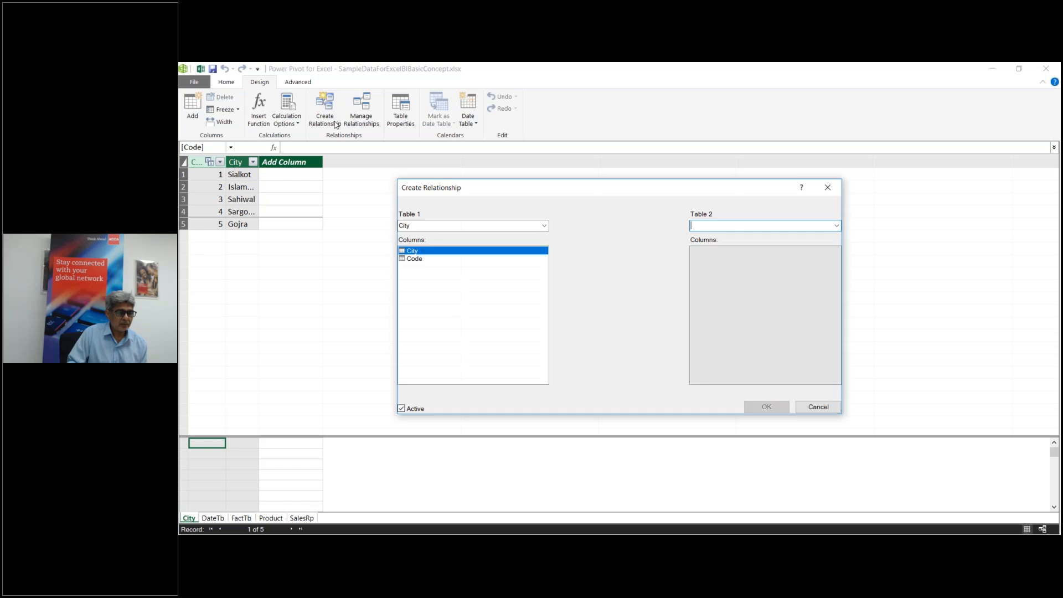
{"action": "left_click", "coordinate": [543, 226]}
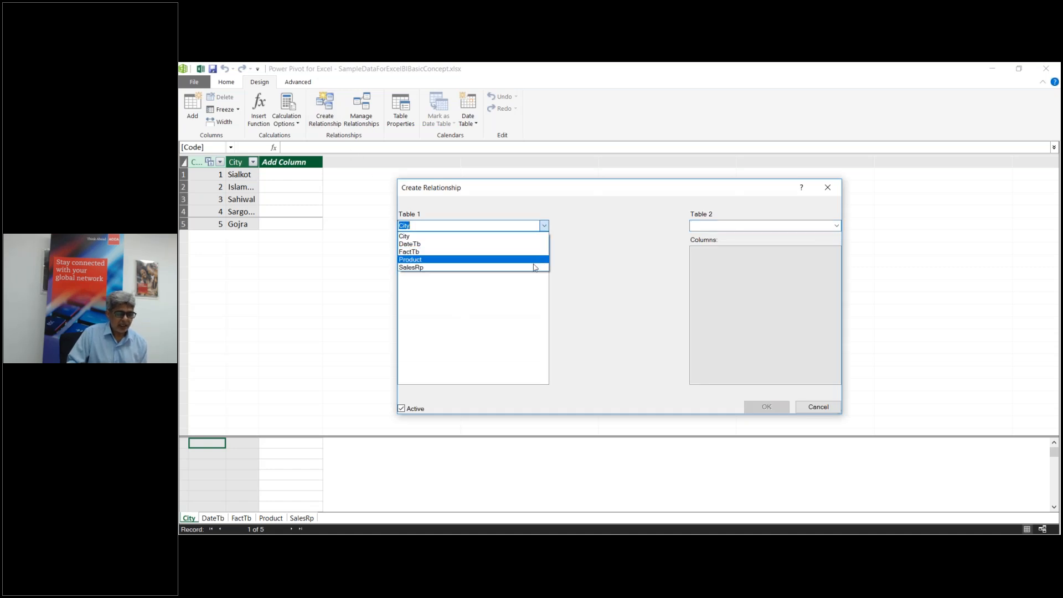
{"action": "left_click", "coordinate": [534, 252]}
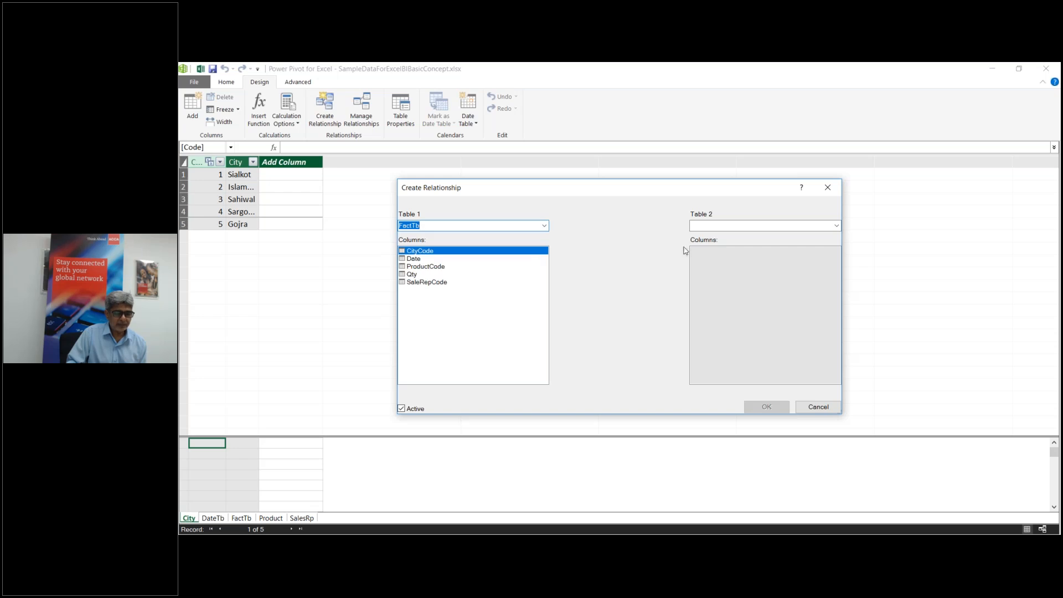
{"action": "left_click", "coordinate": [835, 227]}
{"action": "left_click", "coordinate": [835, 227]}
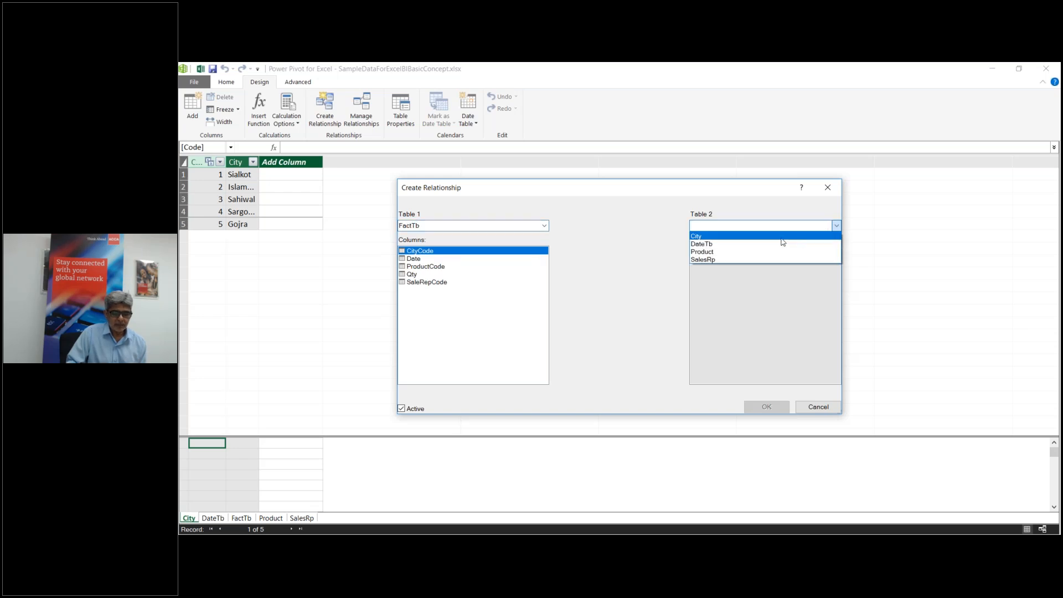
{"action": "left_click", "coordinate": [711, 244]}
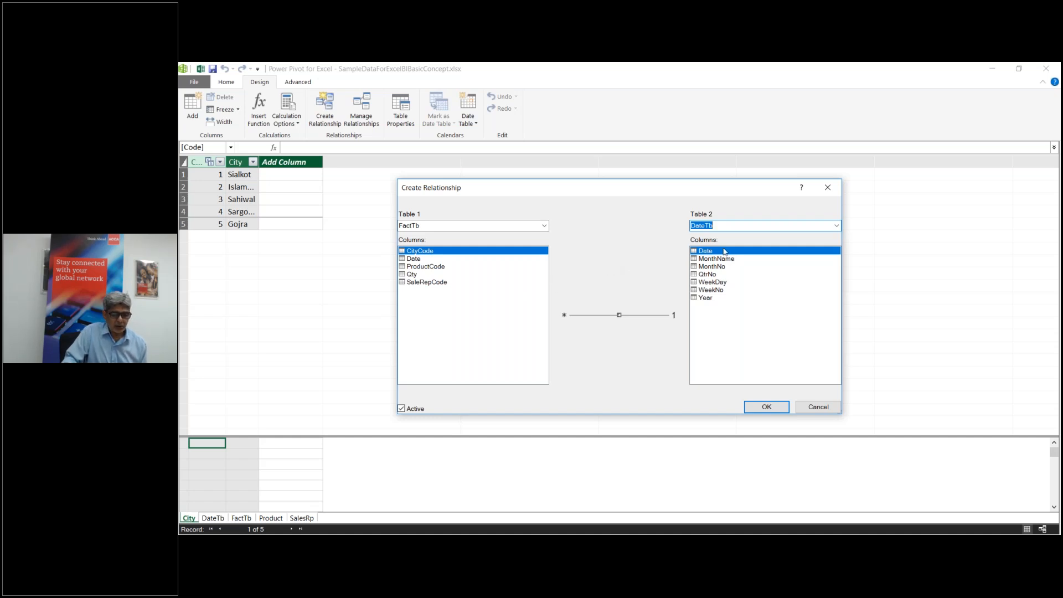
{"action": "left_click", "coordinate": [412, 259]}
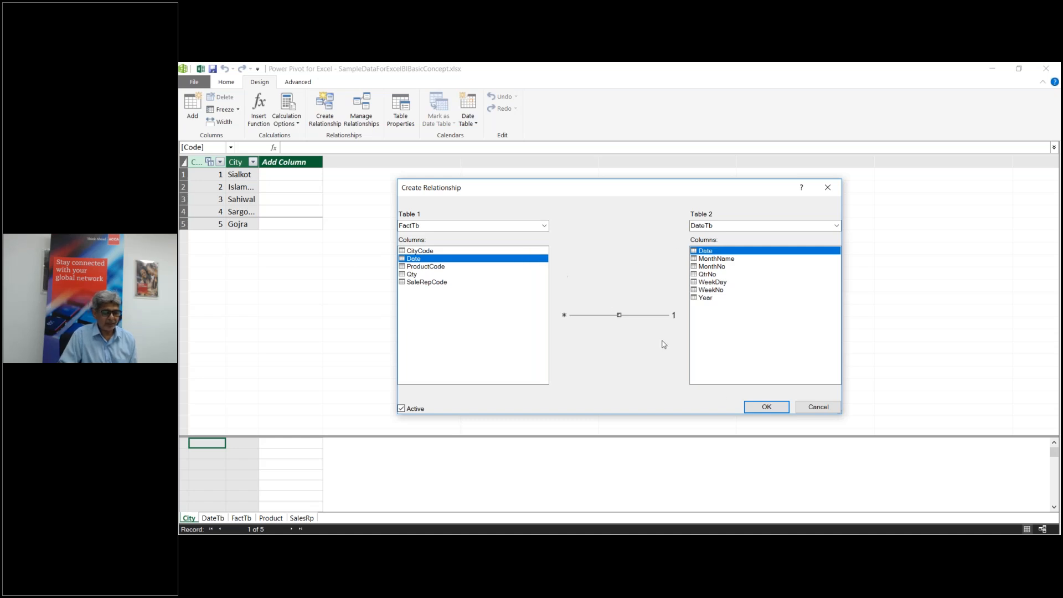
{"action": "left_click", "coordinate": [759, 408]}
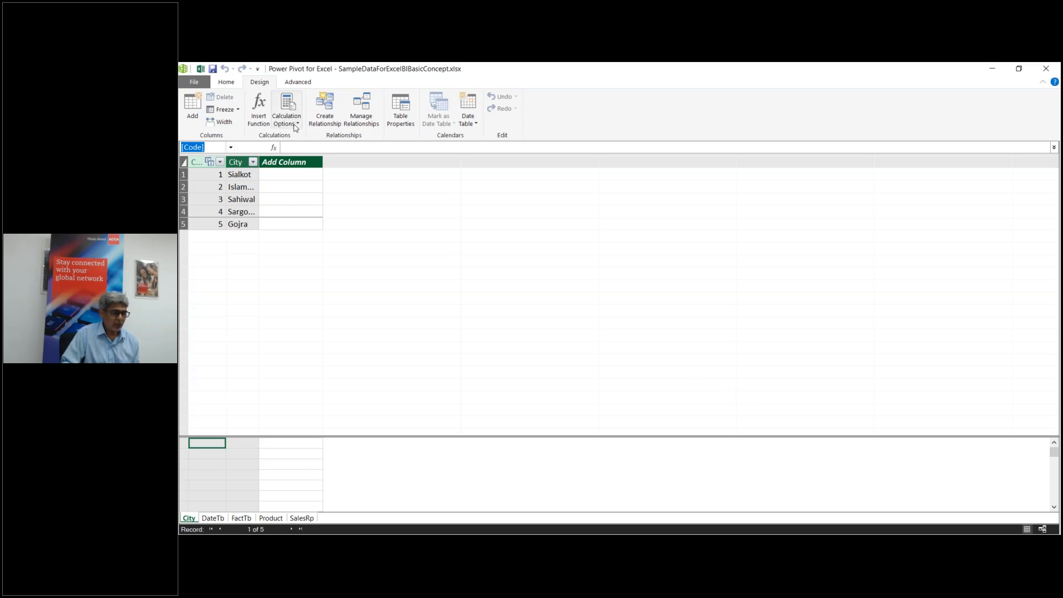
Step: Create a relationship linking FactTb's ProductCode column to the Product table's Code column
{"action": "left_click", "coordinate": [336, 127]}
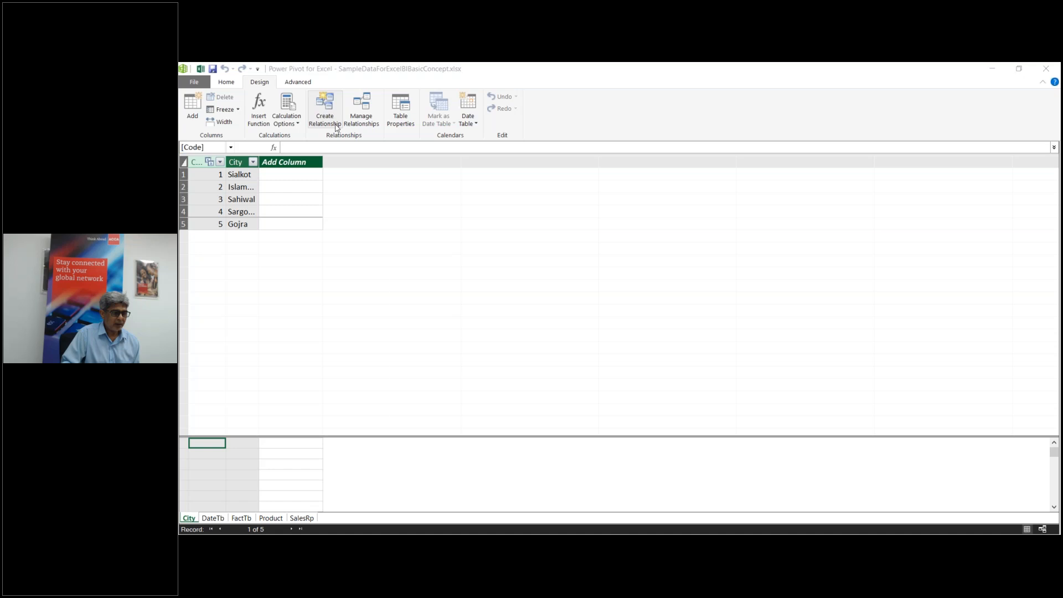
{"action": "left_click", "coordinate": [544, 226]}
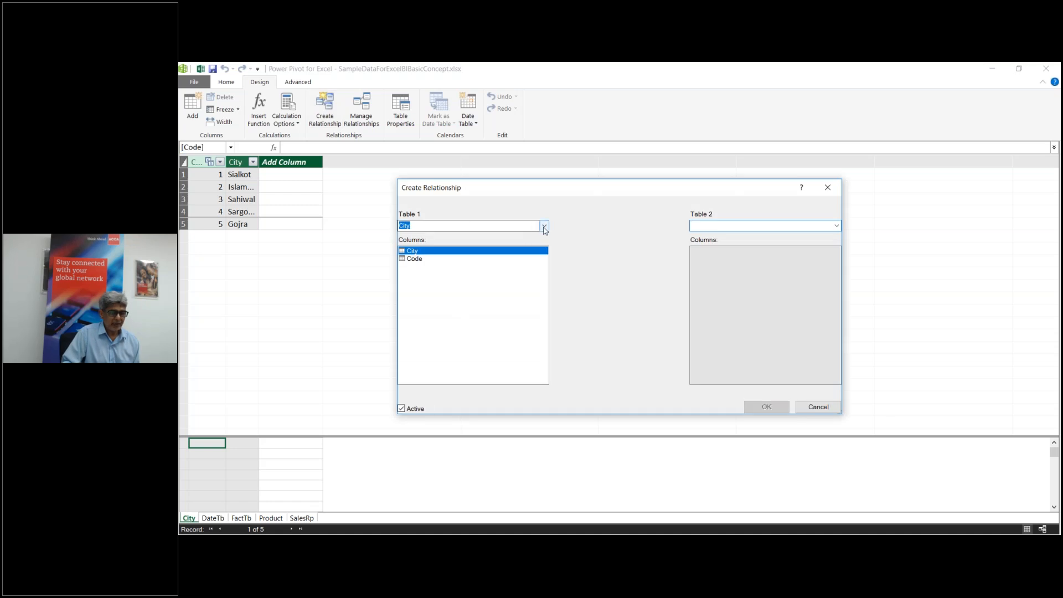
{"action": "left_click", "coordinate": [526, 251]}
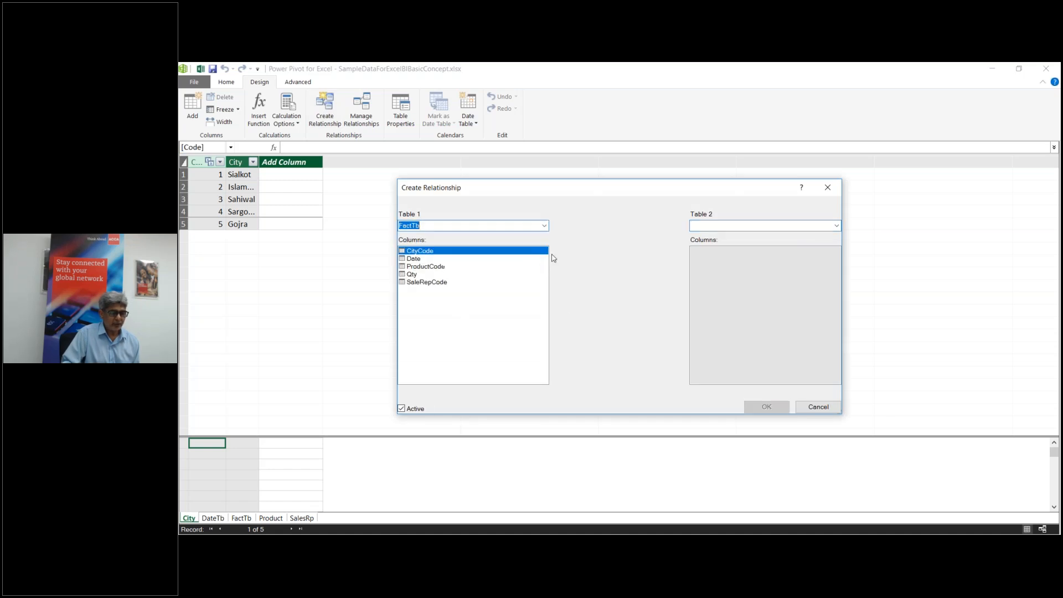
{"action": "left_click", "coordinate": [835, 226]}
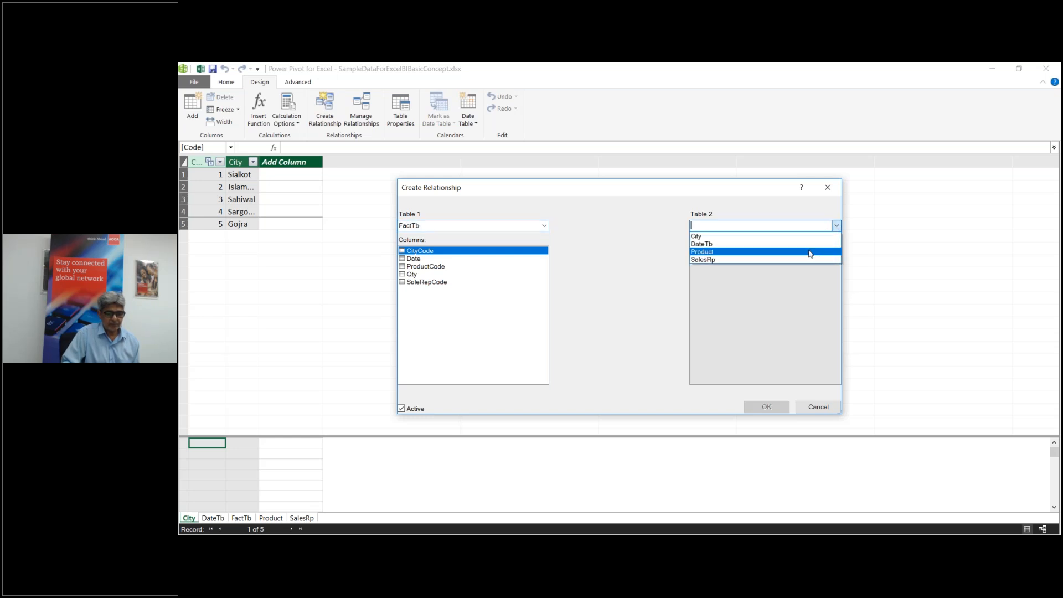
{"action": "left_click", "coordinate": [809, 252]}
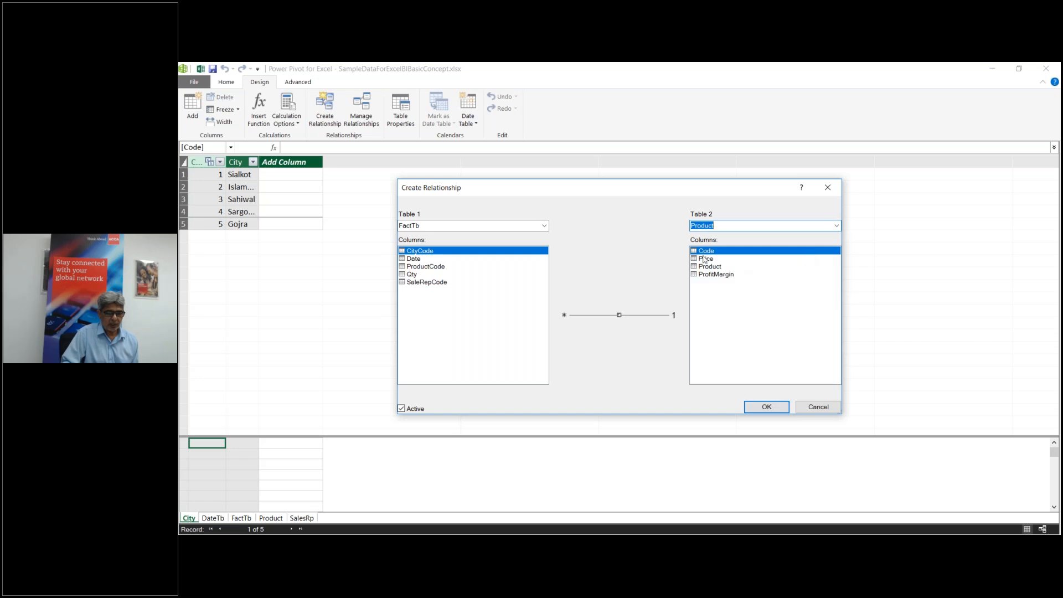
{"action": "left_click", "coordinate": [424, 268]}
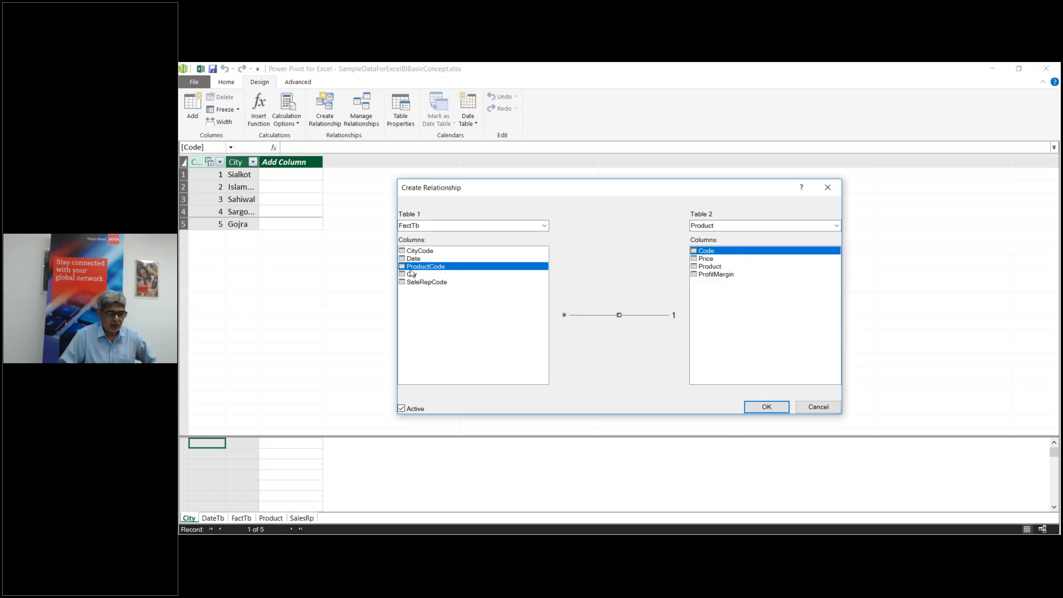
{"action": "left_click", "coordinate": [766, 407]}
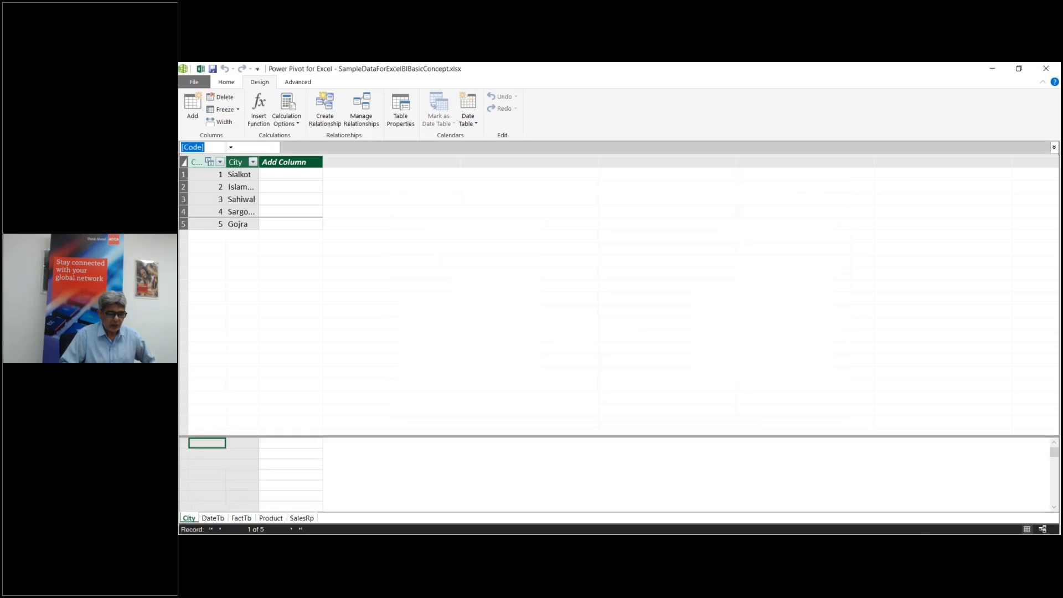
Step: In Diagram View, arrange DateTb, City, Product and SalesRp around a central FactTb
{"action": "left_click", "coordinate": [224, 84]}
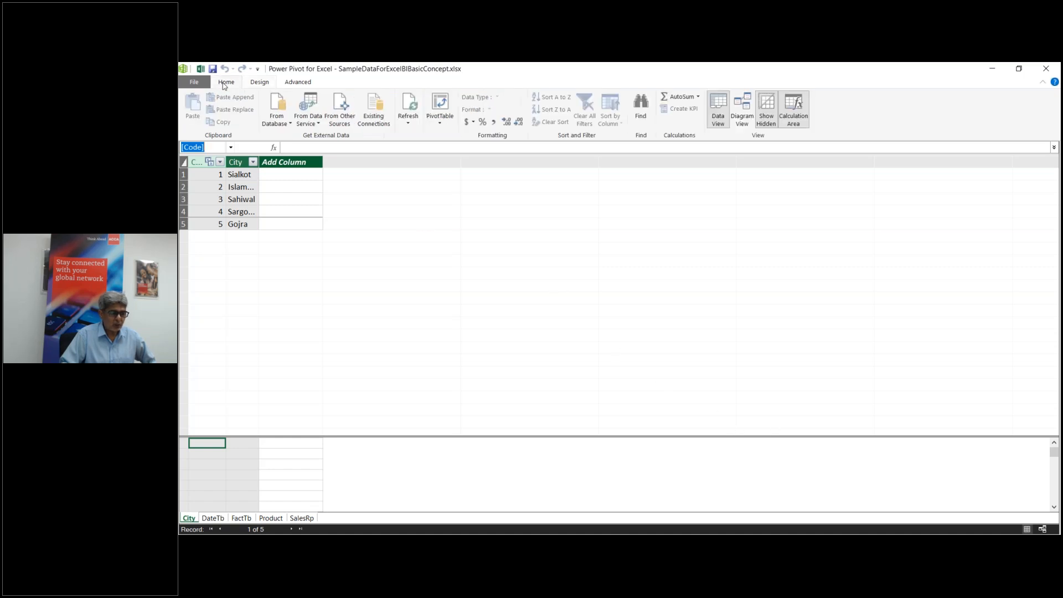
{"action": "left_click", "coordinate": [745, 123]}
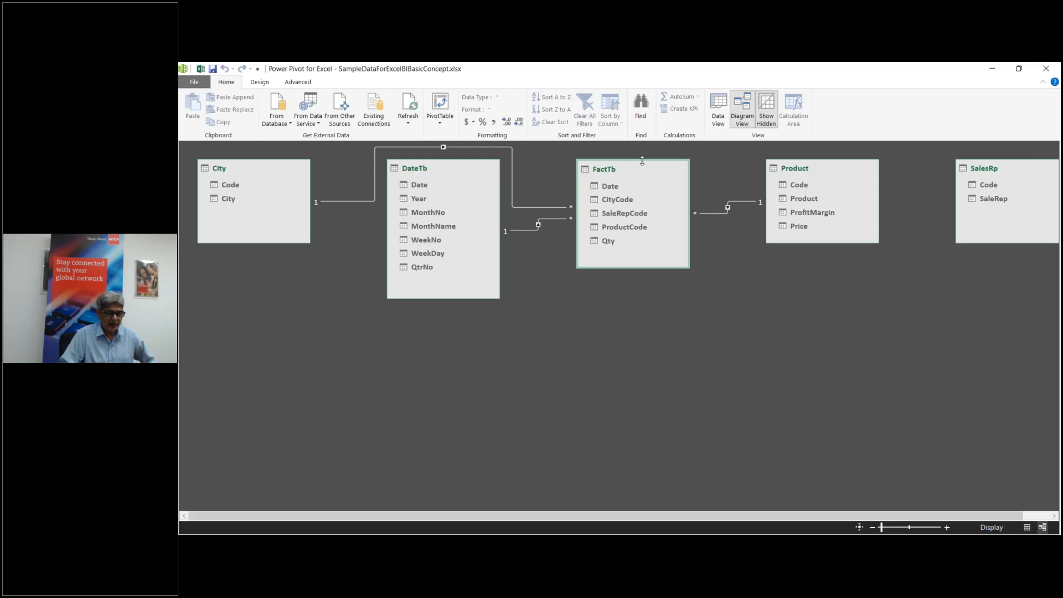
{"action": "left_click_drag", "start_coordinate": [642, 168], "coordinate": [618, 312]}
{"action": "left_click_drag", "start_coordinate": [440, 173], "coordinate": [598, 165]}
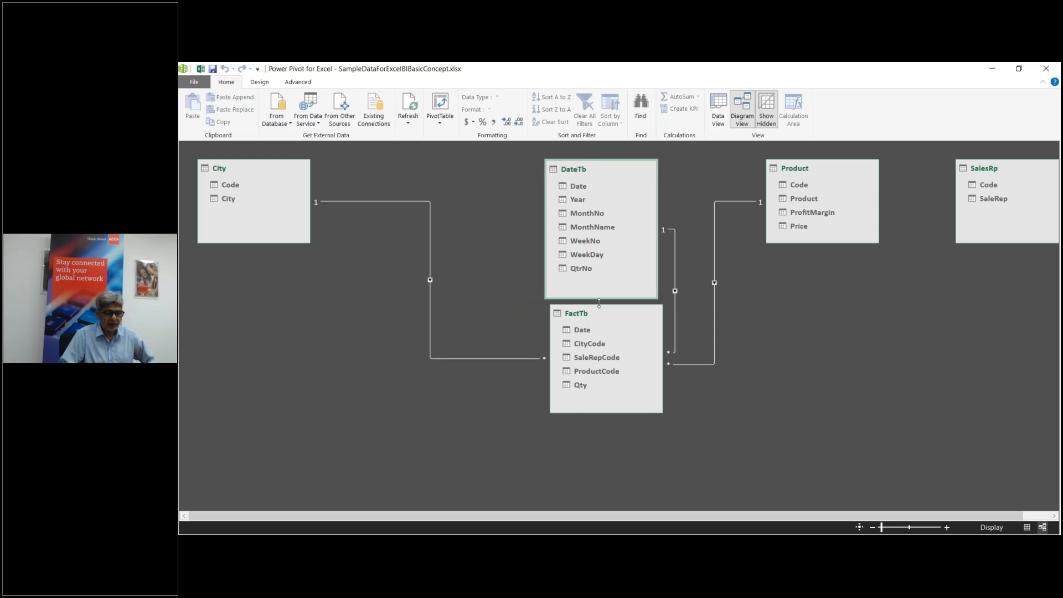
{"action": "left_click_drag", "start_coordinate": [601, 300], "coordinate": [610, 279]}
{"action": "left_click", "coordinate": [826, 175]}
{"action": "left_click_drag", "start_coordinate": [826, 175], "coordinate": [861, 328]}
{"action": "left_click_drag", "start_coordinate": [264, 169], "coordinate": [339, 321]}
{"action": "left_click_drag", "start_coordinate": [576, 178], "coordinate": [454, 179]}
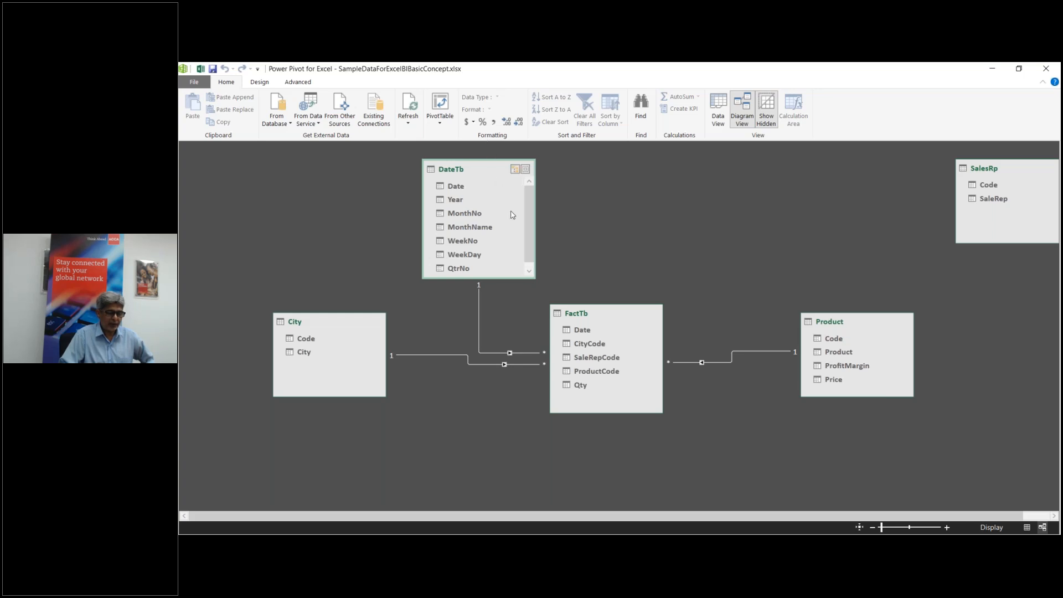
{"action": "left_click_drag", "start_coordinate": [1012, 167], "coordinate": [754, 169]}
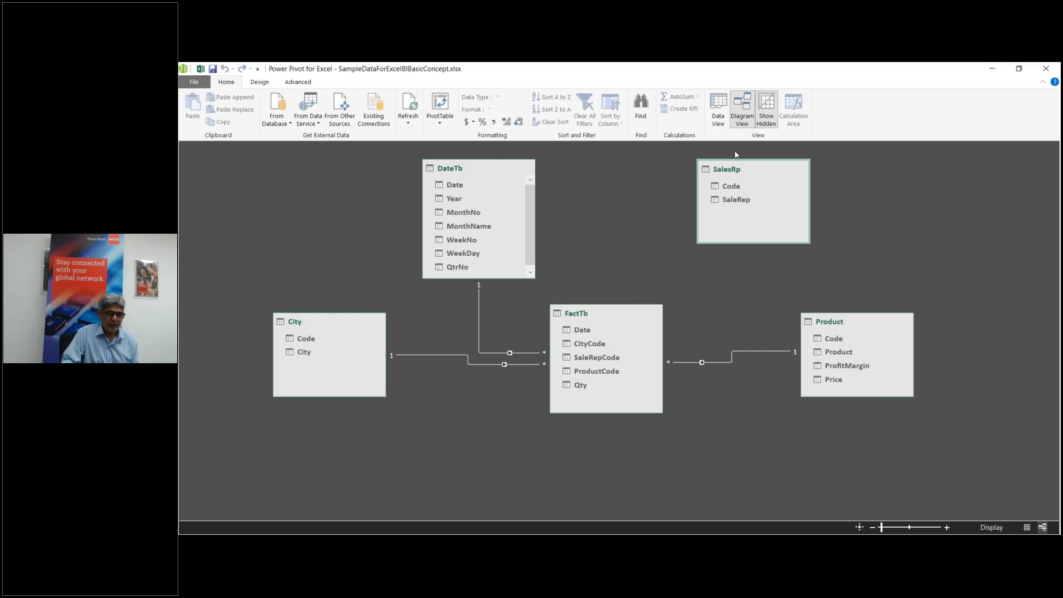
Step: Drag SalesRp's Code onto FactTb's SaleRepCode to create the fourth relationship
{"action": "left_click", "coordinate": [732, 187]}
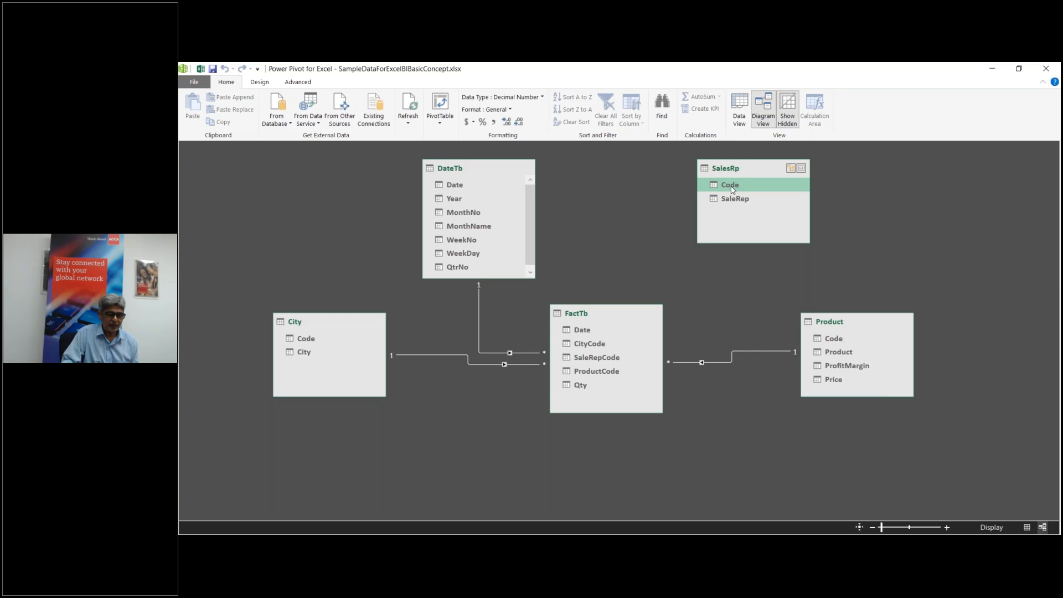
{"action": "left_click_drag", "start_coordinate": [729, 191], "coordinate": [619, 362]}
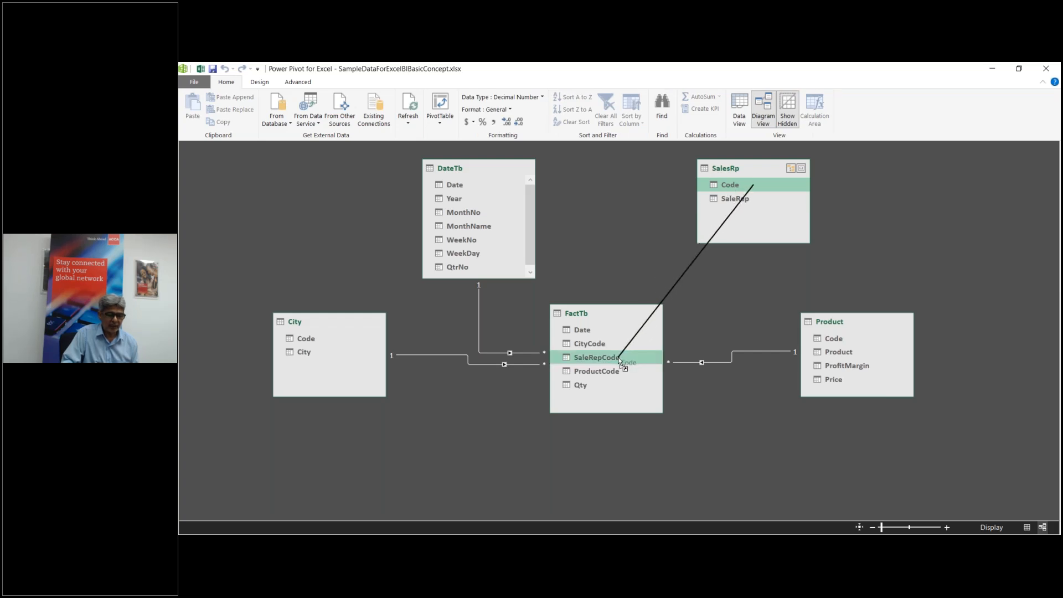
{"action": "left_click_drag", "start_coordinate": [619, 361], "coordinate": [620, 361]}
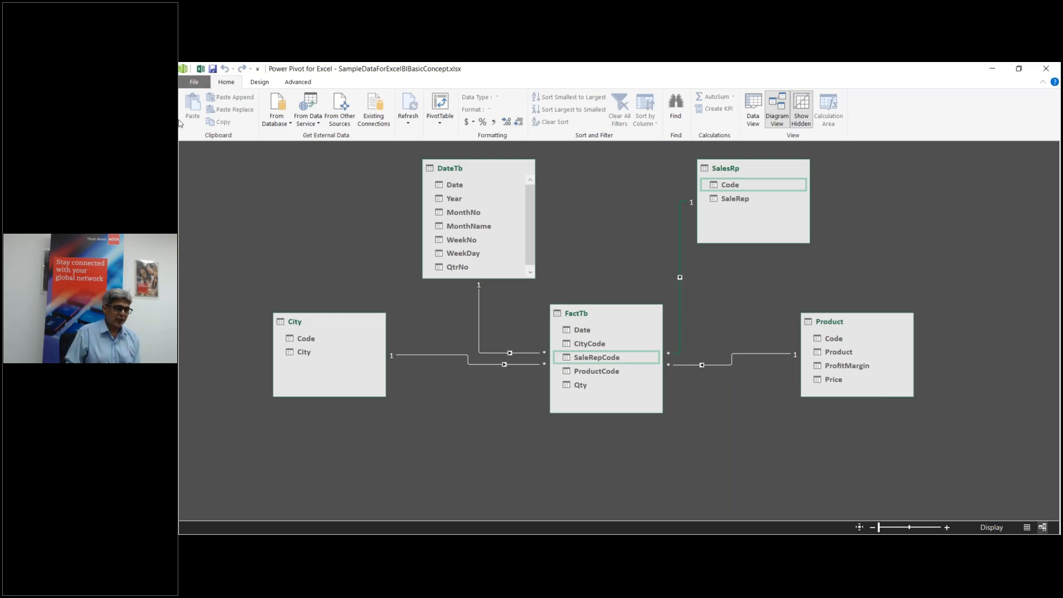
{"action": "left_click", "coordinate": [260, 83]}
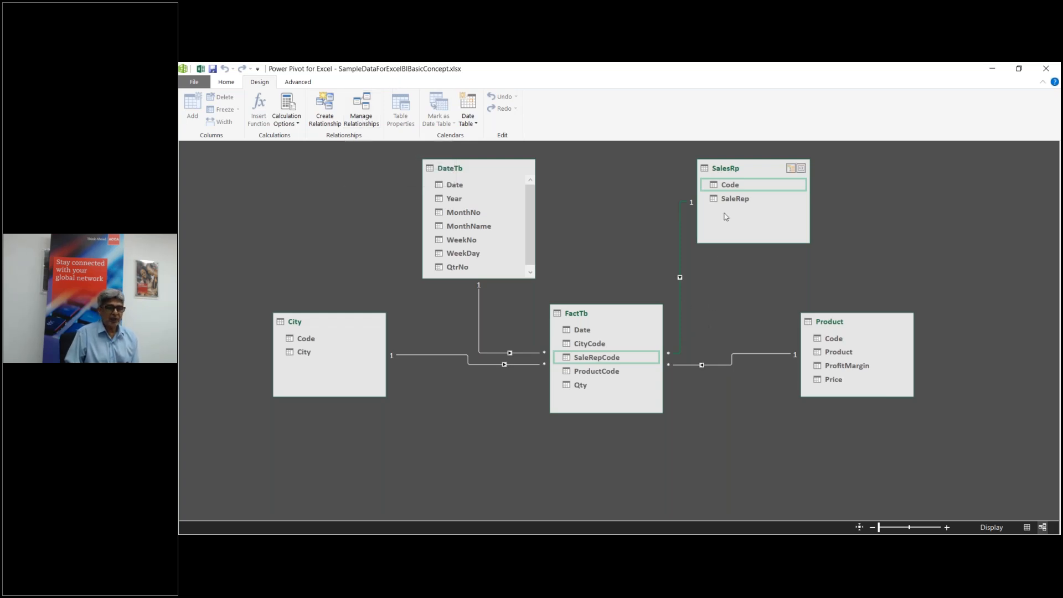
{"action": "right_click", "coordinate": [679, 290]}
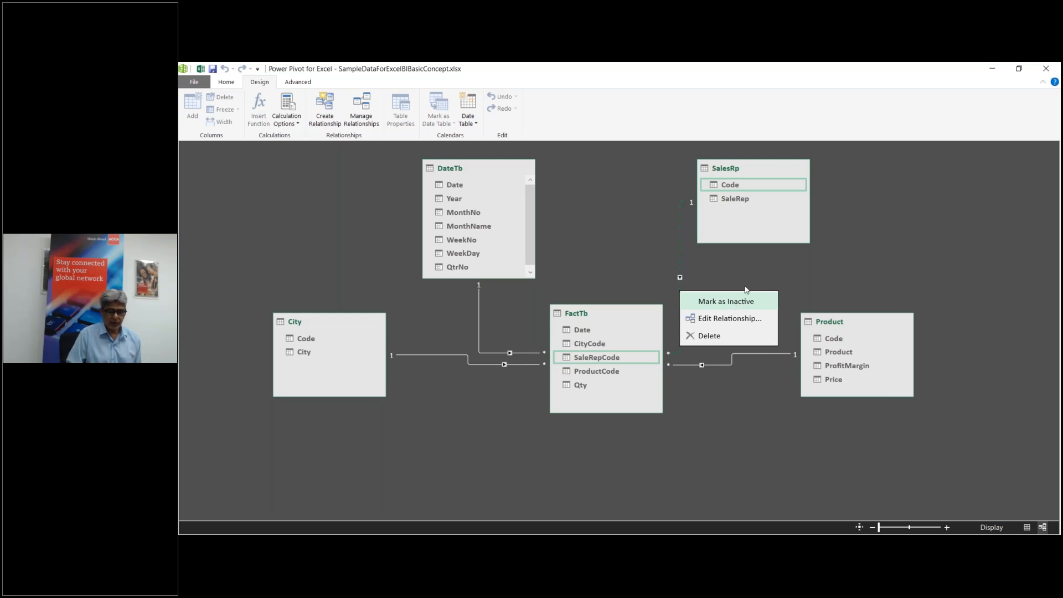
{"action": "left_click", "coordinate": [737, 304]}
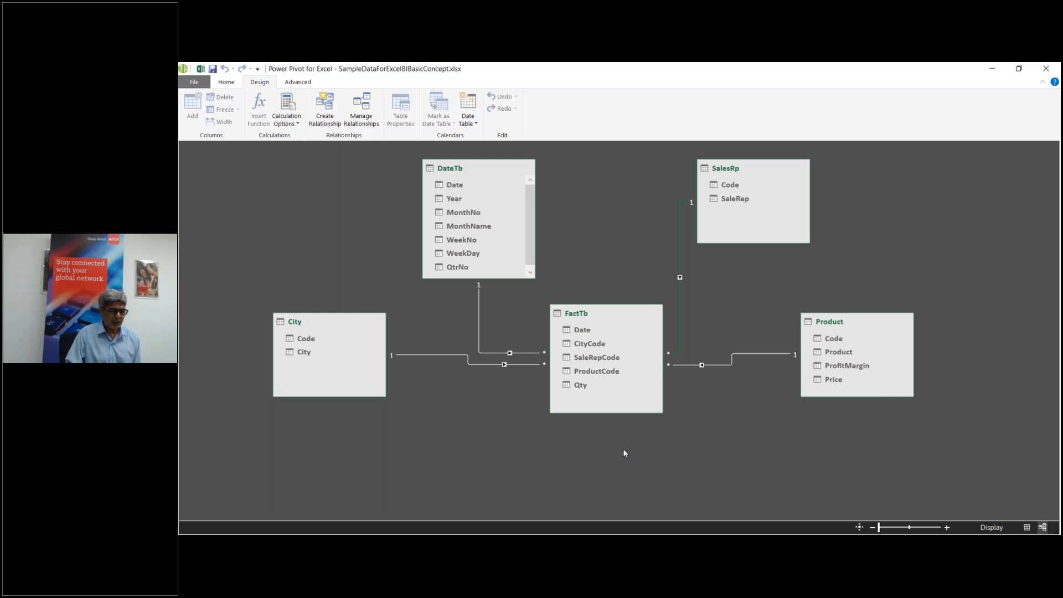
{"action": "left_click", "coordinate": [226, 83]}
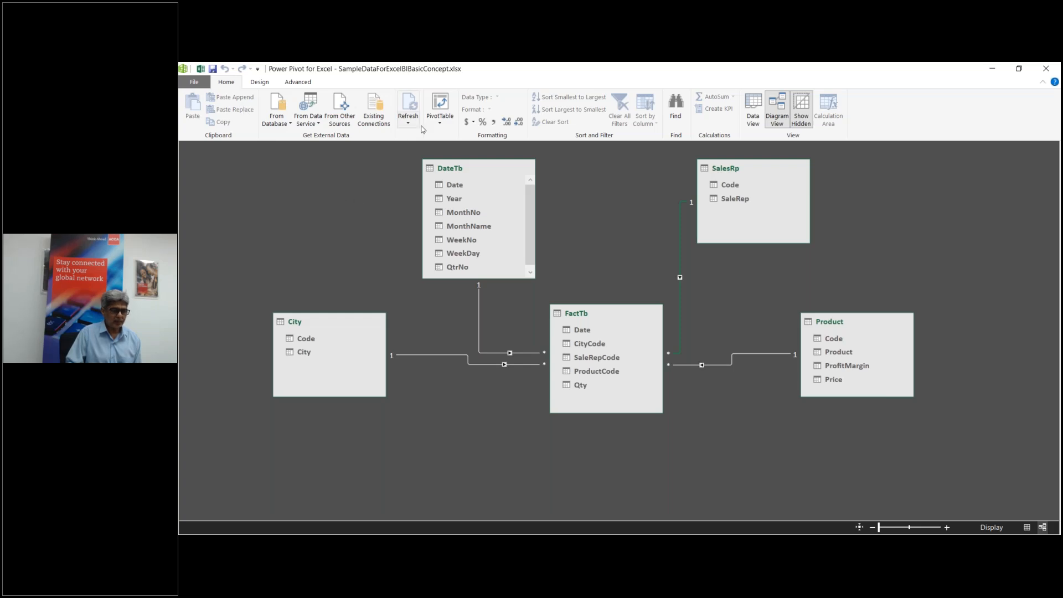
Step: Create a PivotTable from the data model on a new worksheet and enable content
{"action": "left_click", "coordinate": [441, 120]}
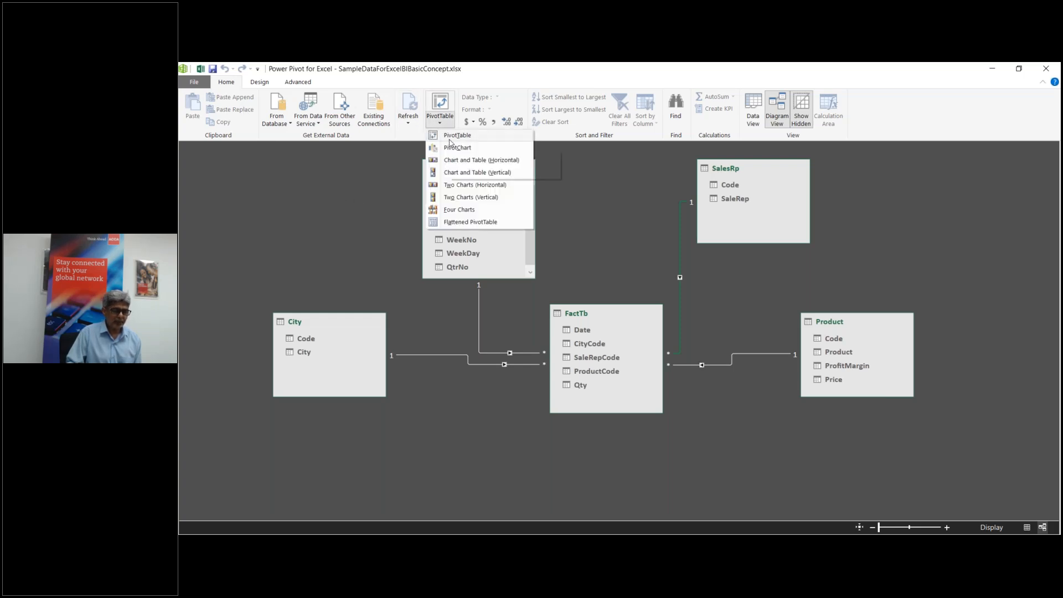
{"action": "left_click", "coordinate": [450, 135]}
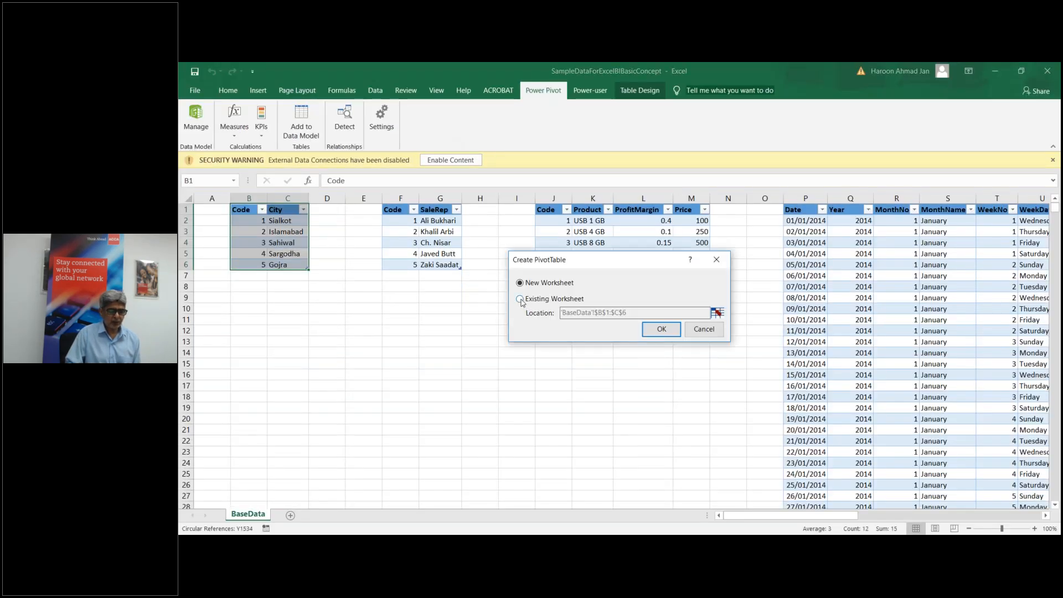
{"action": "left_click", "coordinate": [655, 331]}
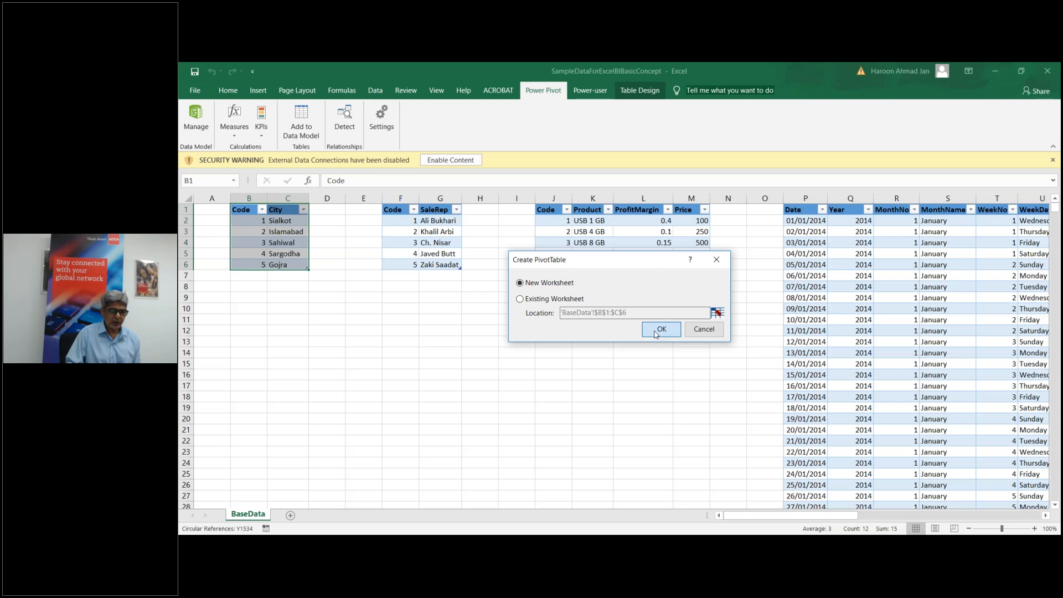
{"action": "left_click", "coordinate": [450, 160]}
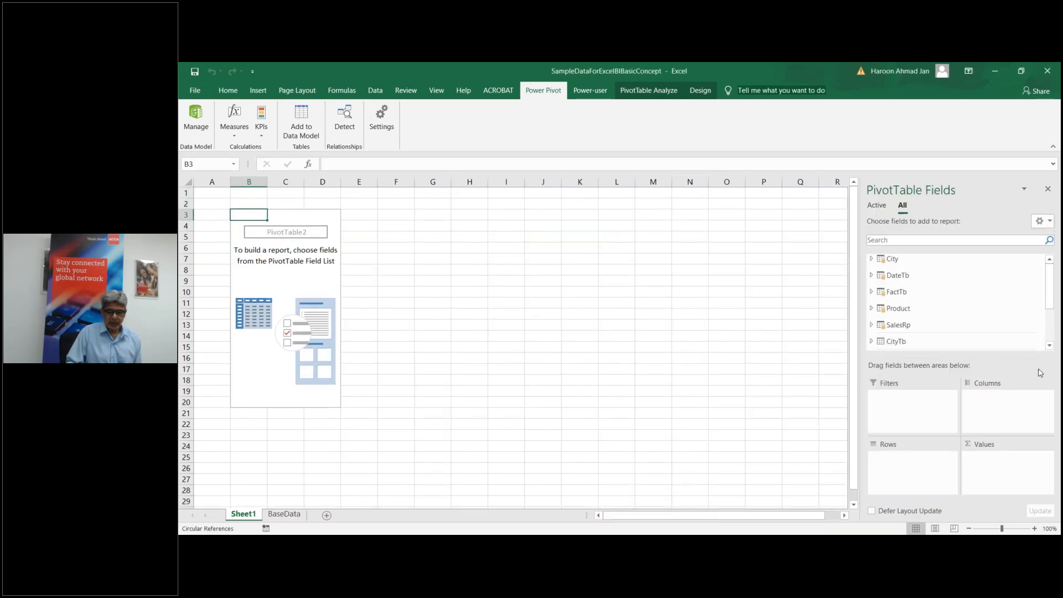
Step: Browse the PivotTable Fields list, expanding City and then Product
{"action": "left_click_drag", "start_coordinate": [1049, 285], "coordinate": [1041, 334]}
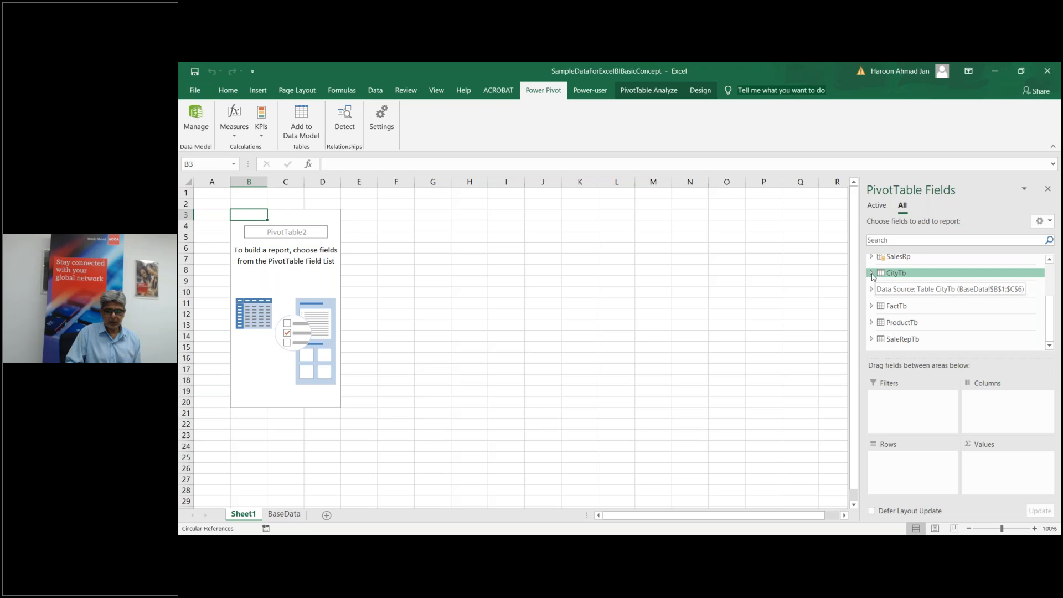
{"action": "left_click_drag", "start_coordinate": [1052, 323], "coordinate": [1053, 289]}
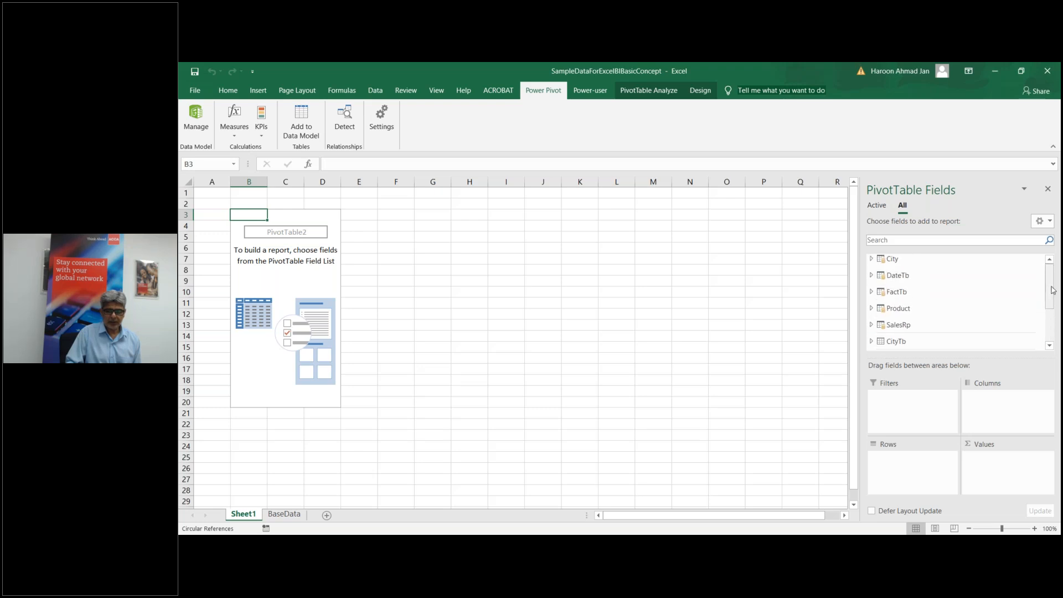
{"action": "left_click", "coordinate": [871, 260]}
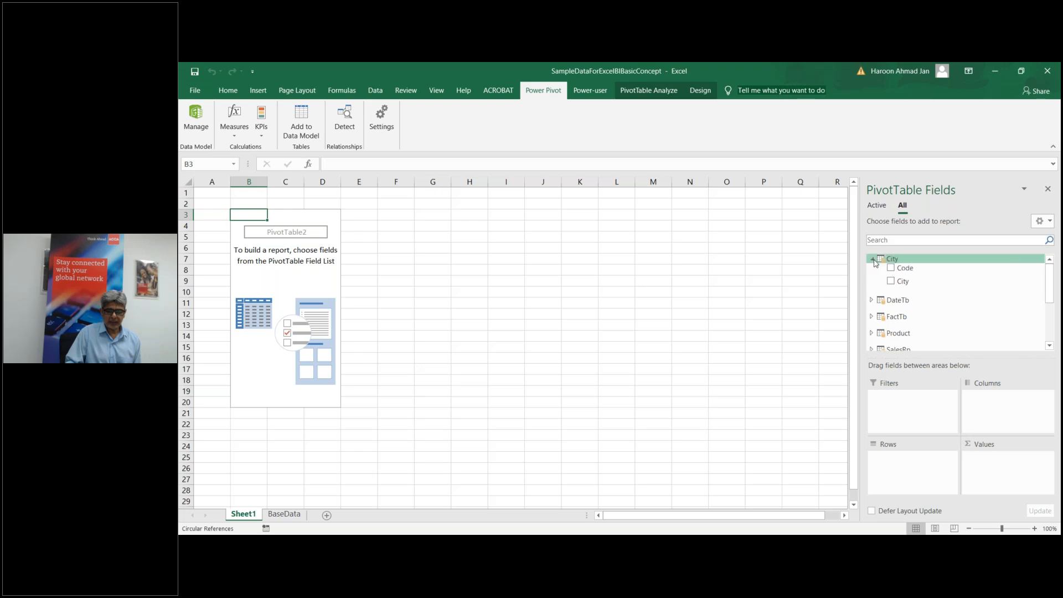
{"action": "left_click", "coordinate": [873, 259]}
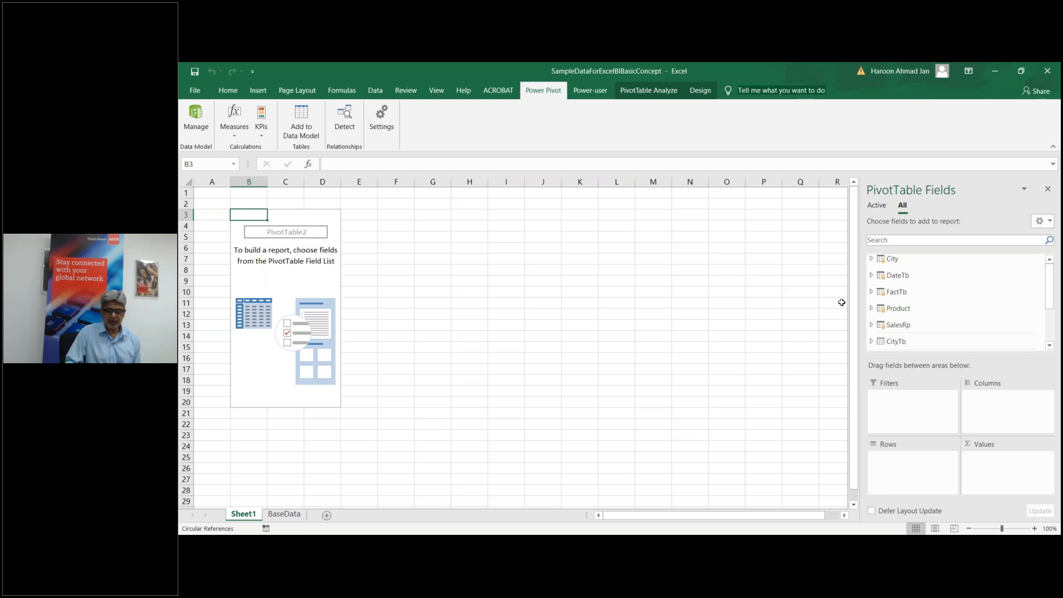
{"action": "left_click_drag", "start_coordinate": [1049, 307], "coordinate": [1044, 339]}
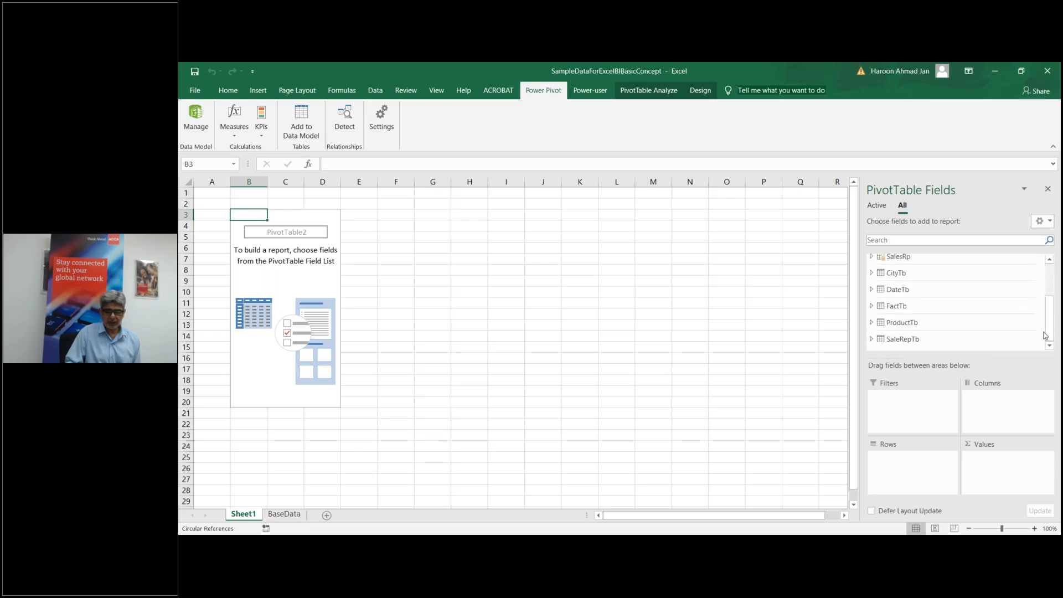
{"action": "scroll", "coordinate": [1035, 332], "scroll_direction": "up", "scroll_amount": 5}
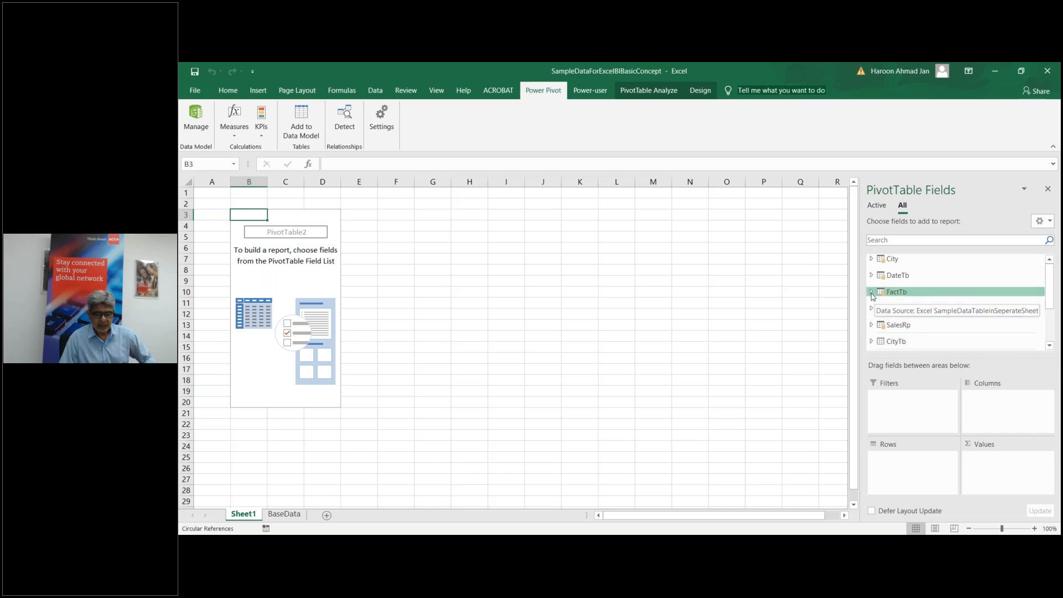
{"action": "left_click", "coordinate": [872, 309]}
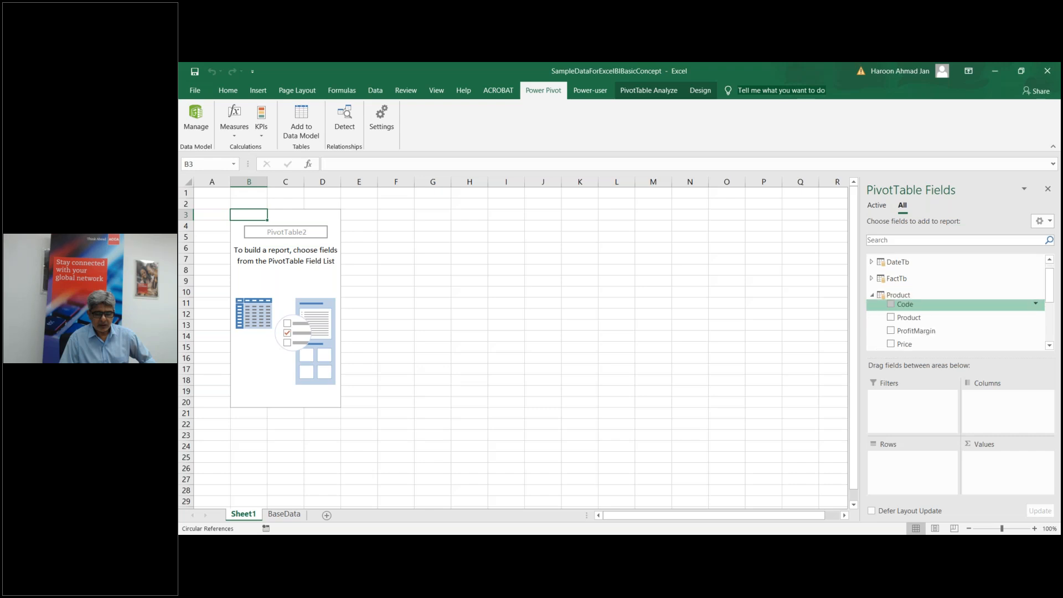
Step: Put Product names in Rows and FactTb's Qty as Sum of Qty in Values
{"action": "left_click", "coordinate": [891, 319]}
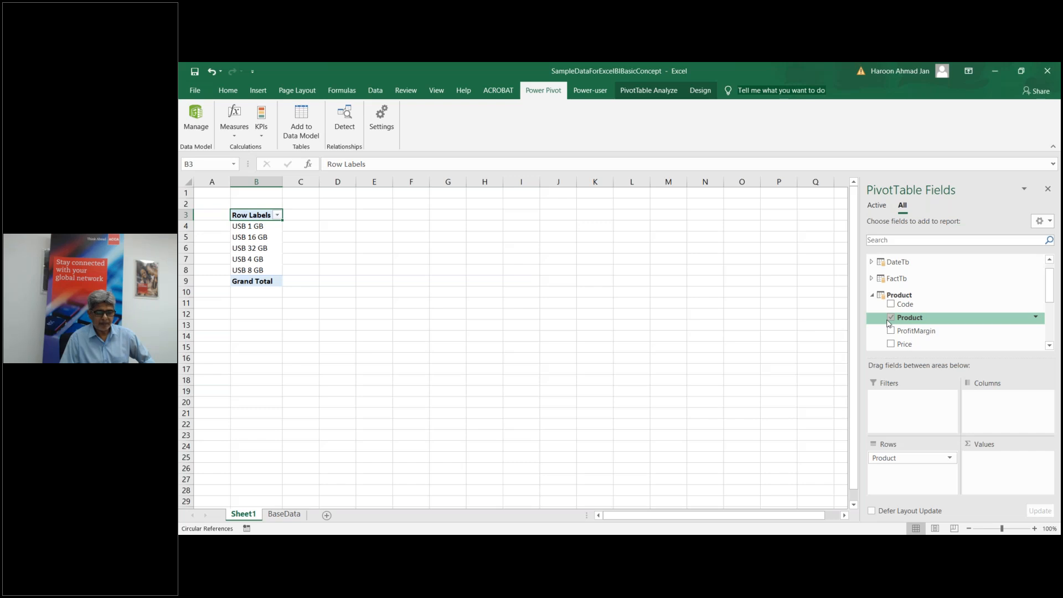
{"action": "left_click", "coordinate": [871, 279]}
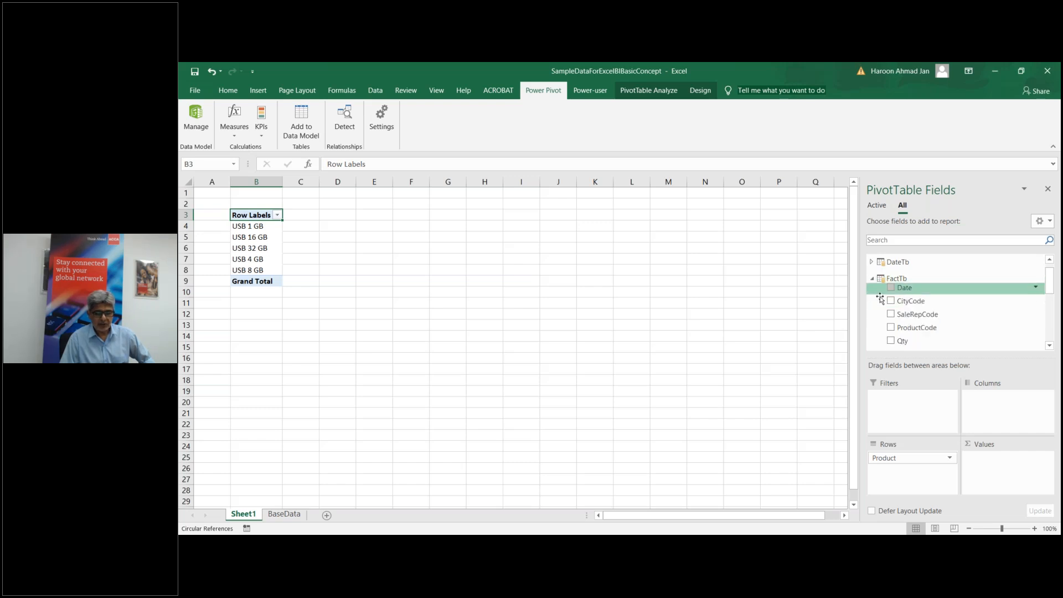
{"action": "left_click", "coordinate": [890, 341]}
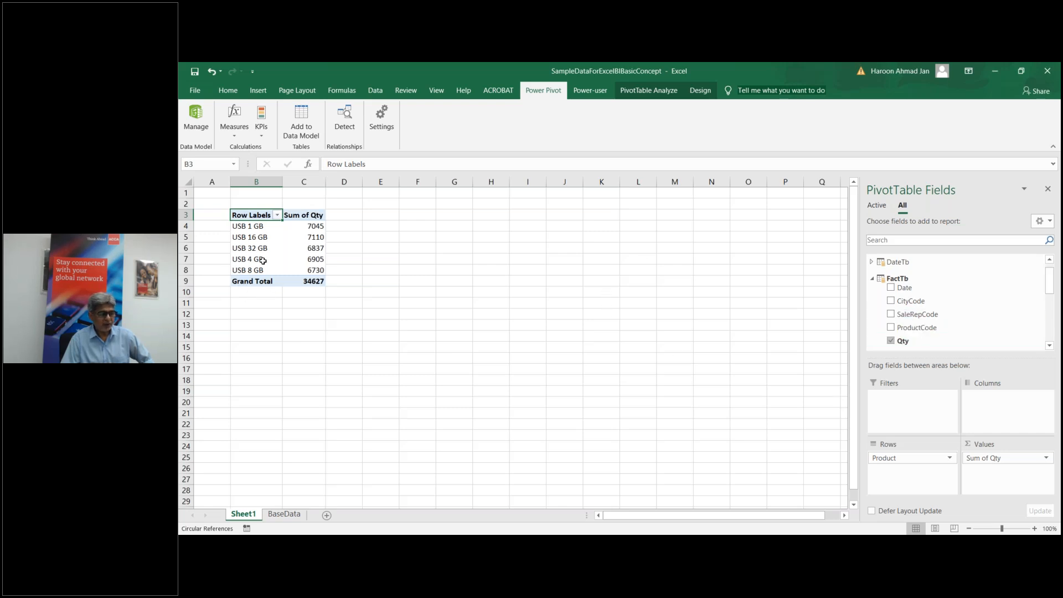
{"action": "left_click_drag", "start_coordinate": [1048, 285], "coordinate": [1047, 305]}
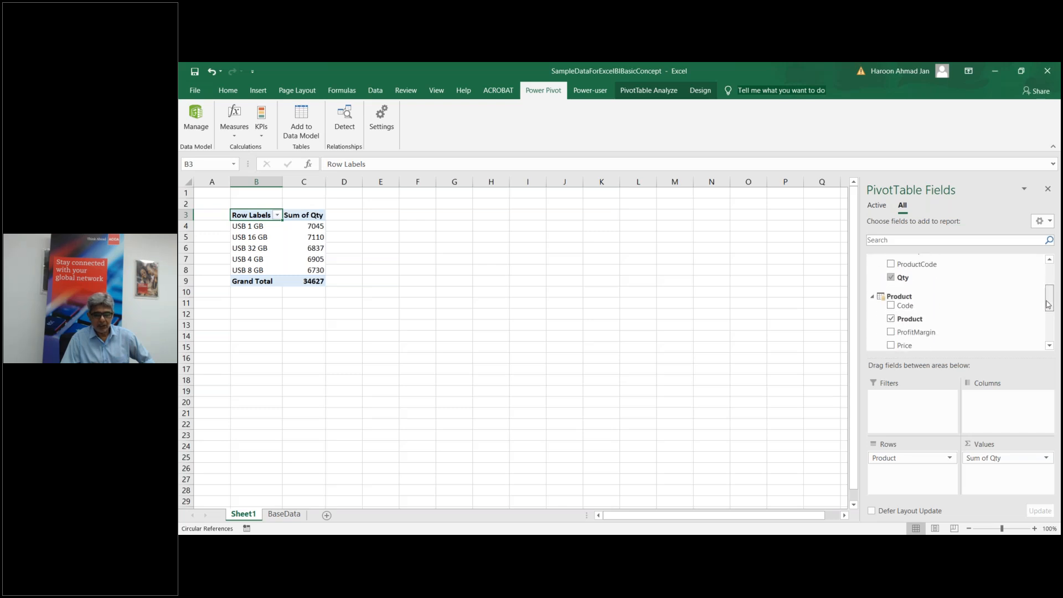
Step: Nest City under each product in the pivot rows
{"action": "left_click", "coordinate": [871, 300]}
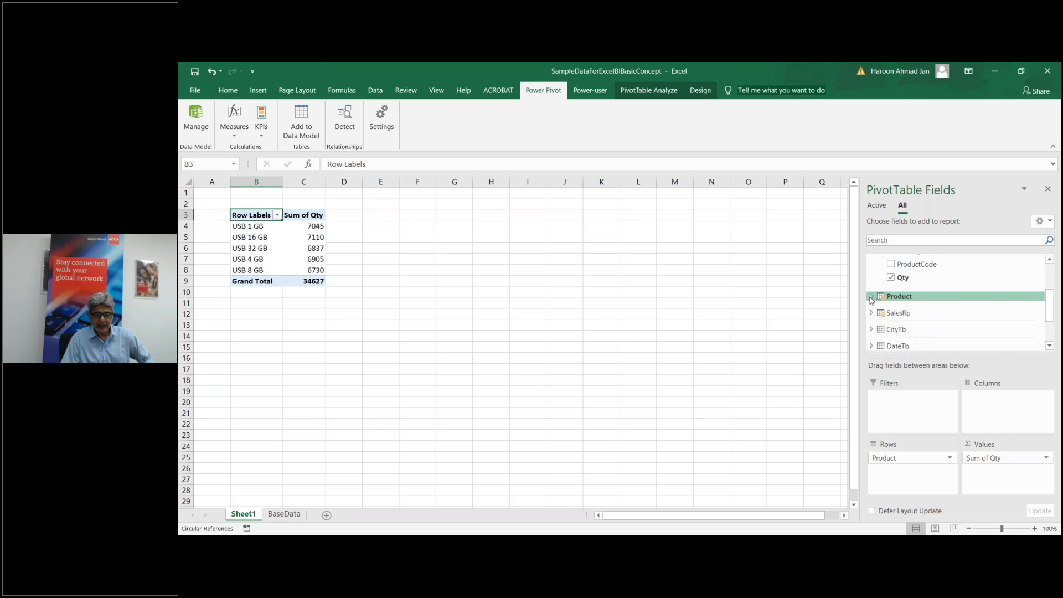
{"action": "left_click_drag", "start_coordinate": [1050, 311], "coordinate": [1049, 290]}
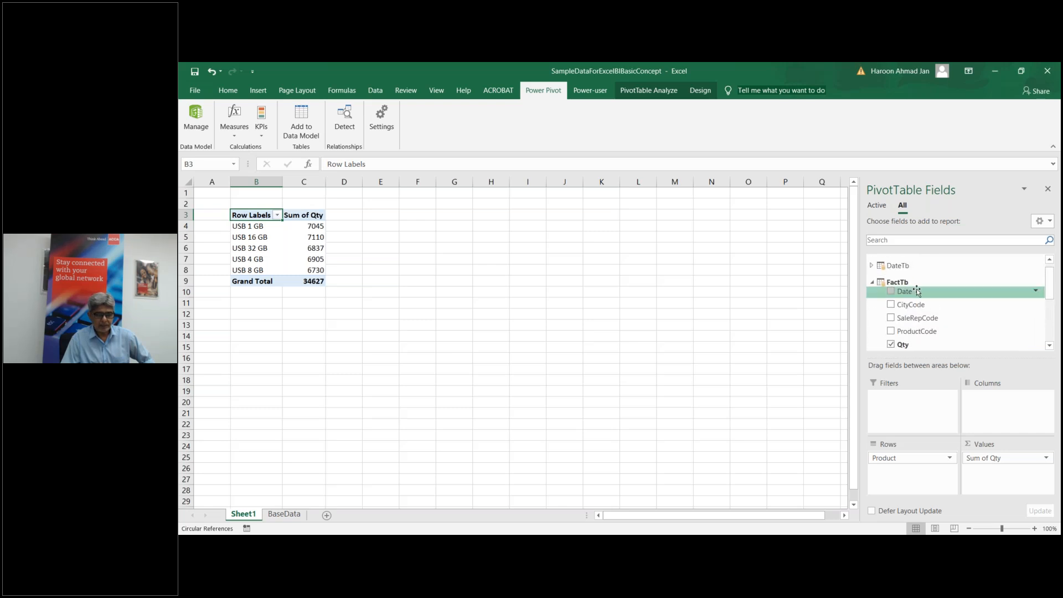
{"action": "left_click", "coordinate": [873, 283]}
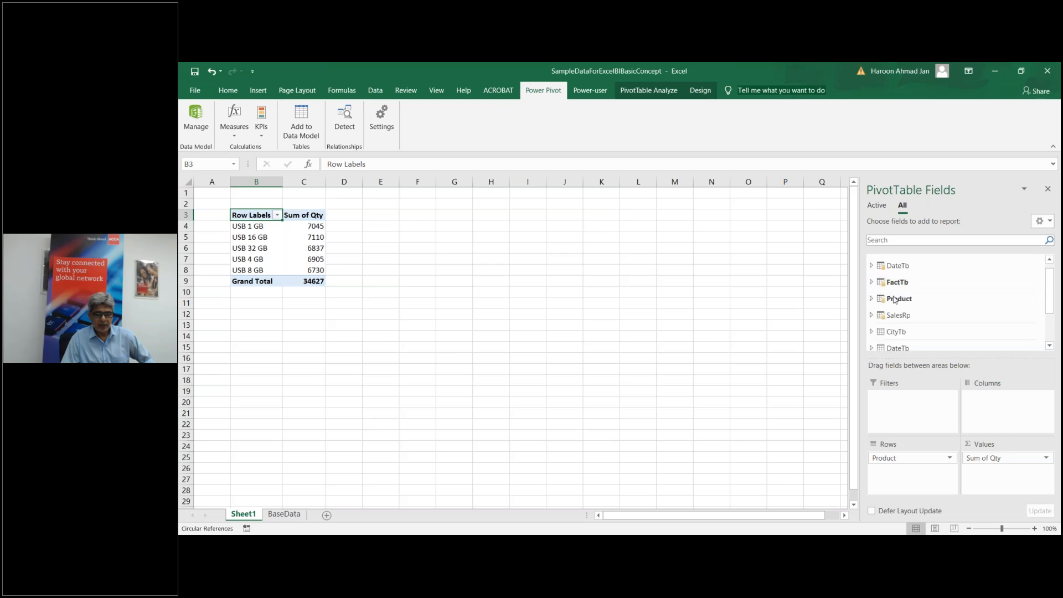
{"action": "left_click_drag", "start_coordinate": [1050, 295], "coordinate": [1050, 290]}
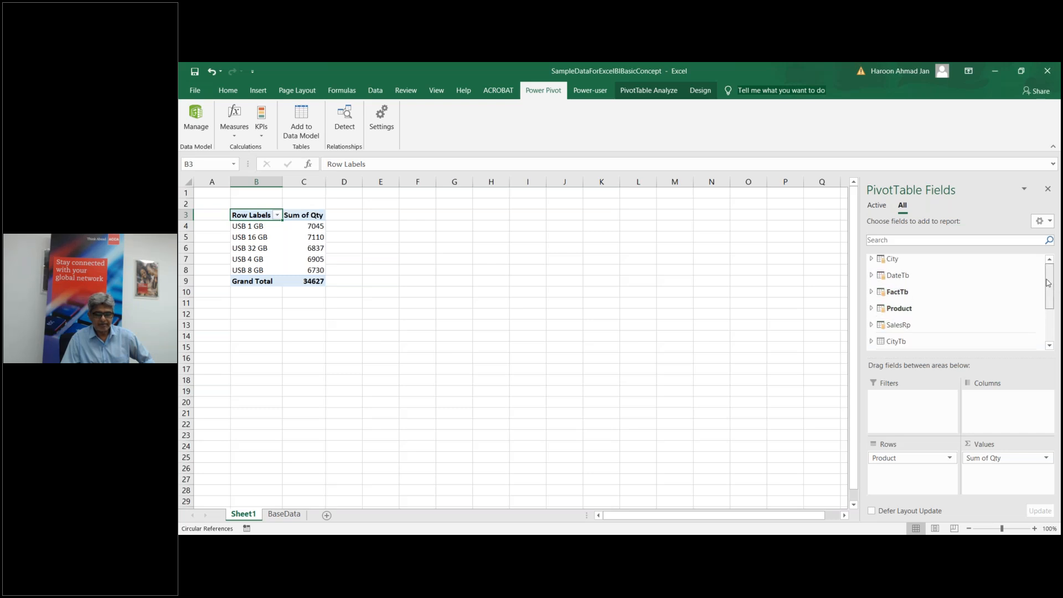
{"action": "left_click", "coordinate": [872, 259]}
{"action": "left_click", "coordinate": [890, 281]}
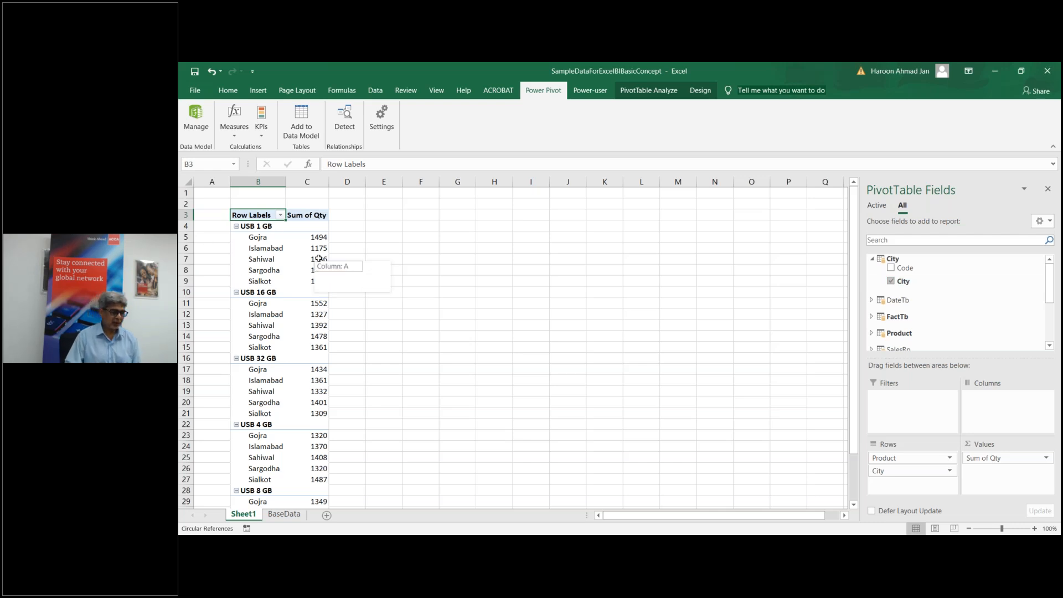
Step: Move Product below City in Rows so products group under each city
{"action": "left_click_drag", "start_coordinate": [926, 458], "coordinate": [935, 495]}
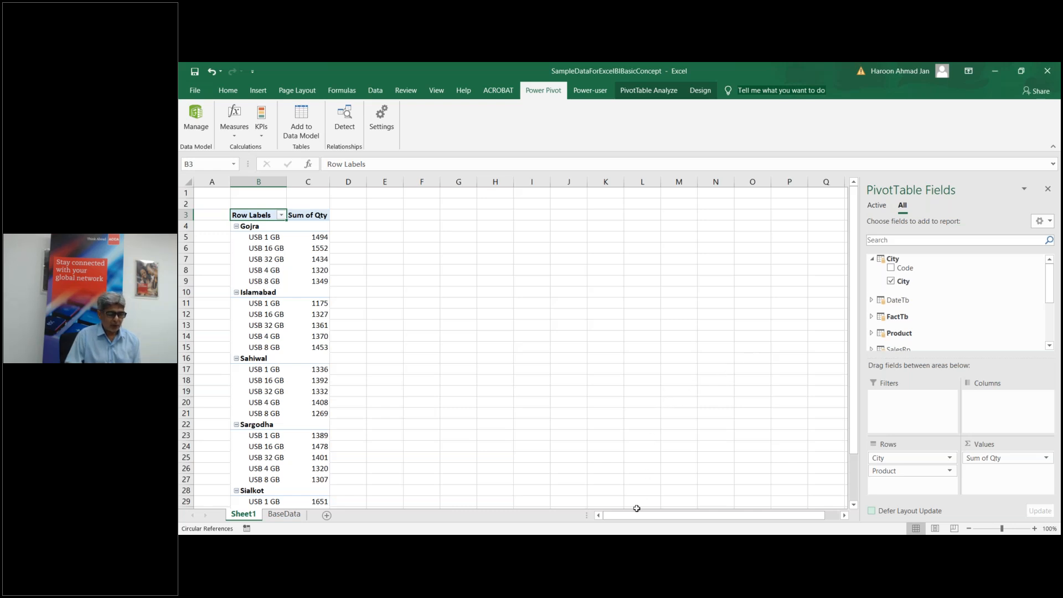
{"action": "mouse_move", "coordinate": [625, 540]}
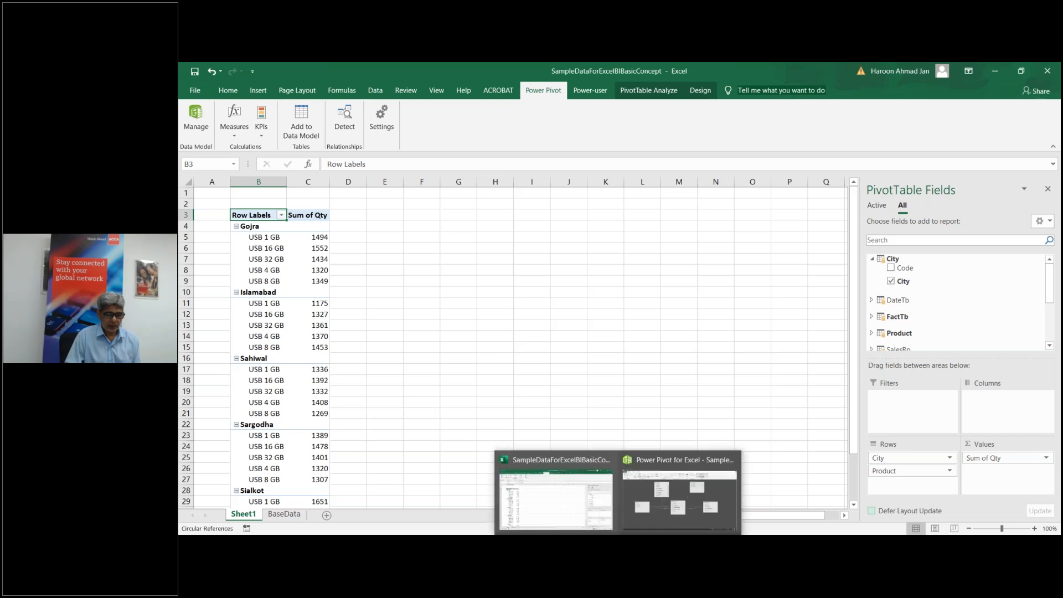
Step: Back in Power Pivot, show Data View on FactTb with a taller calculation area
{"action": "left_click", "coordinate": [650, 520]}
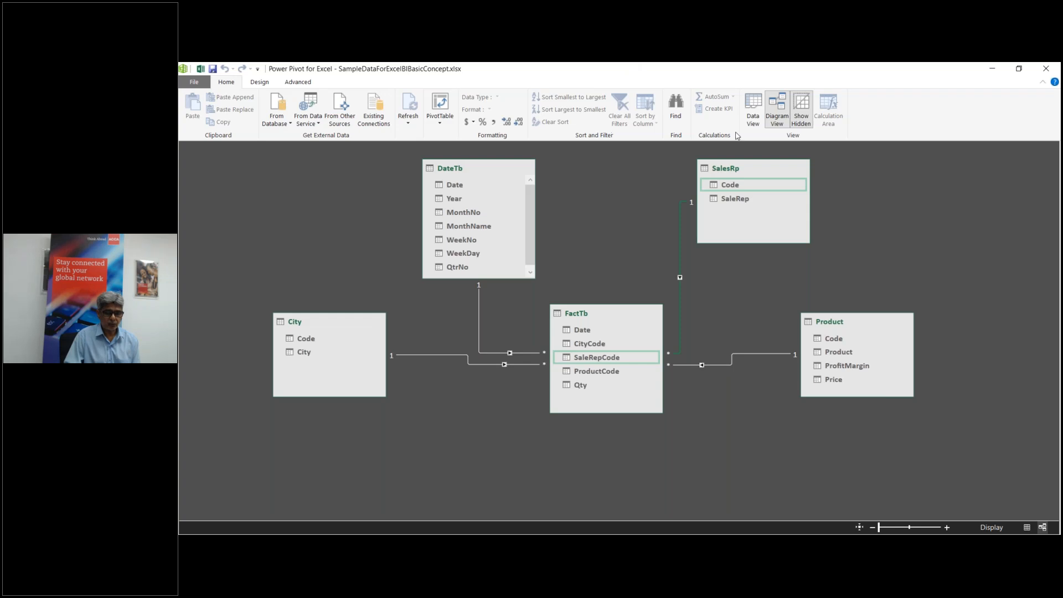
{"action": "left_click", "coordinate": [754, 119]}
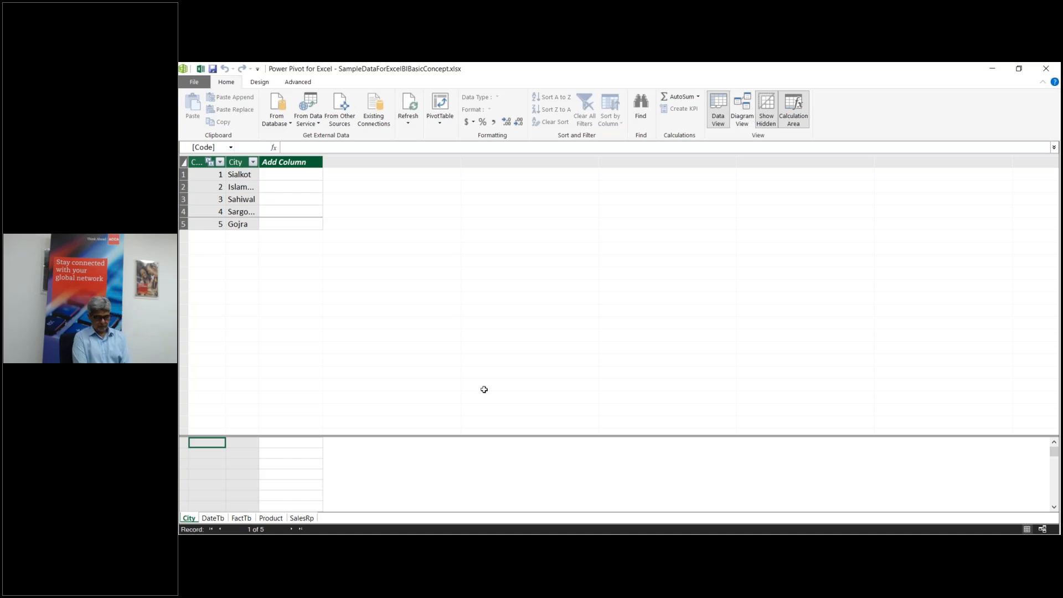
{"action": "left_click_drag", "start_coordinate": [508, 436], "coordinate": [520, 363]}
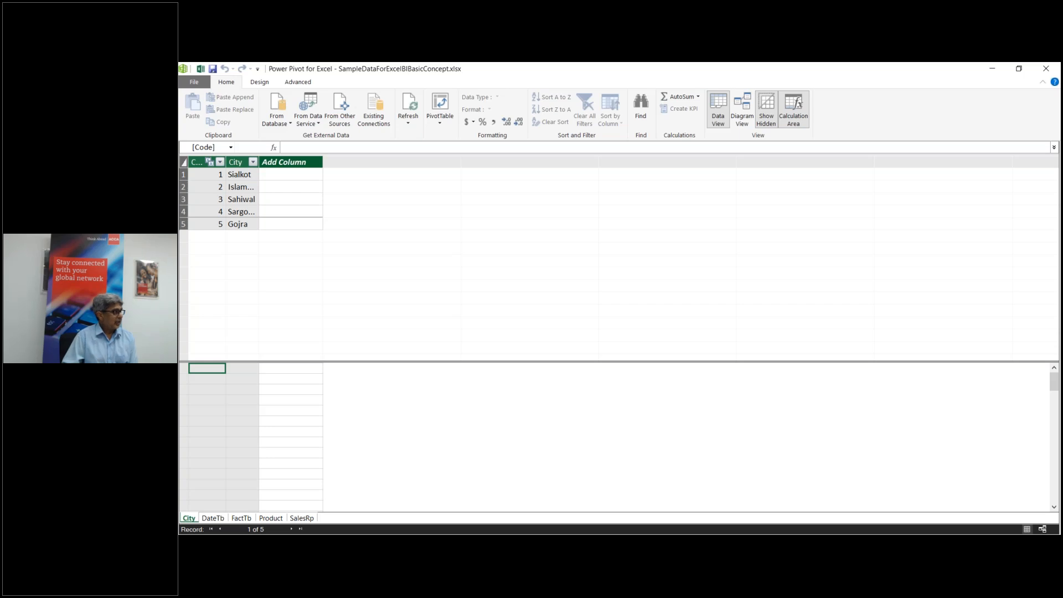
{"action": "left_click", "coordinate": [238, 518]}
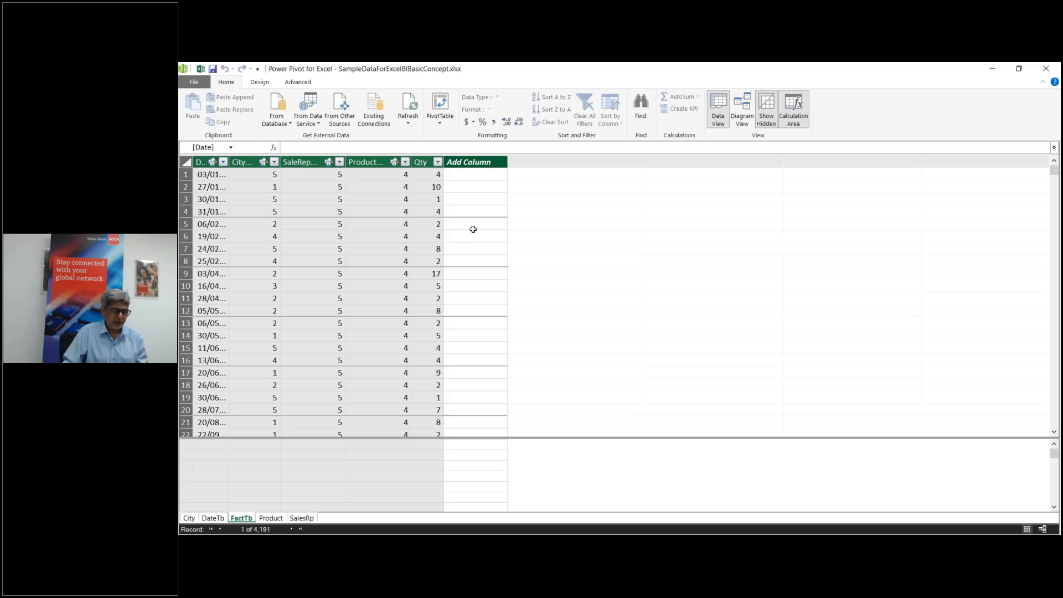
Step: Check FactTb's product code against Product table prices, then select FactTb's empty new column
{"action": "left_click", "coordinate": [470, 175]}
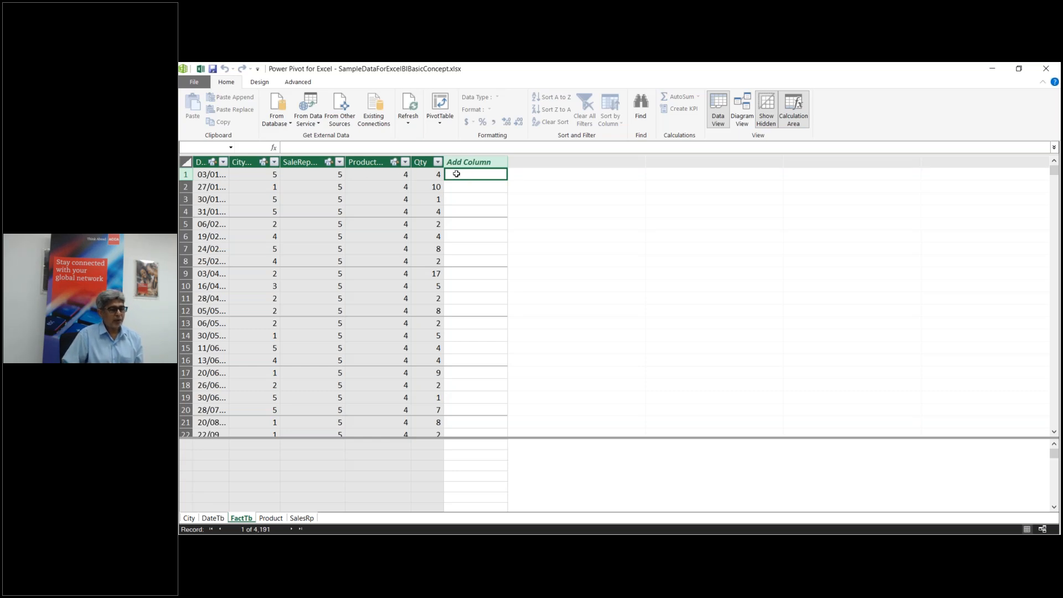
{"action": "left_click", "coordinate": [379, 173]}
{"action": "left_click", "coordinate": [277, 516]}
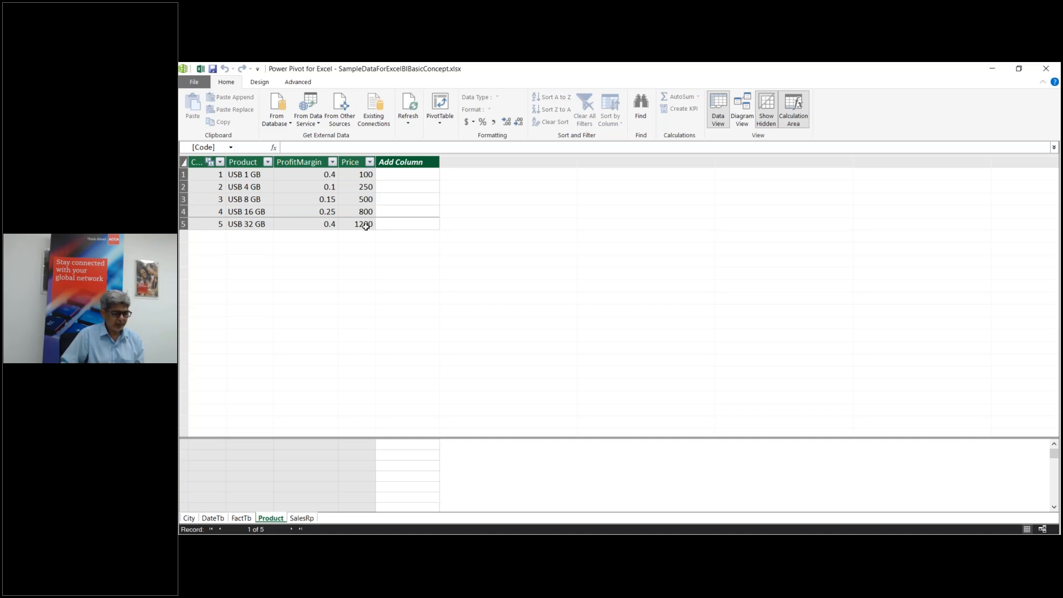
{"action": "left_click", "coordinate": [241, 519]}
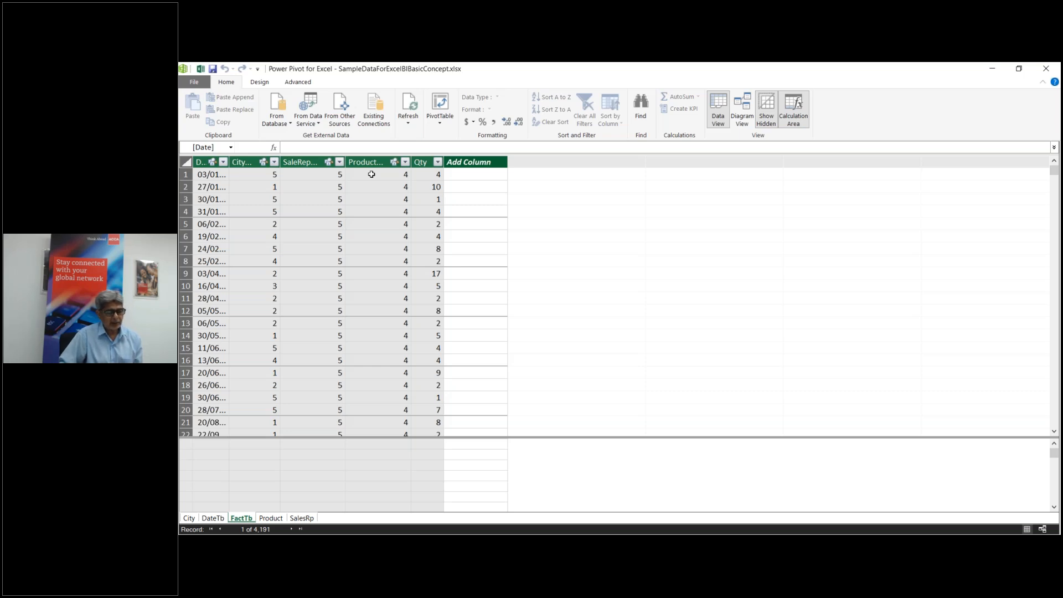
{"action": "left_click", "coordinate": [461, 174]}
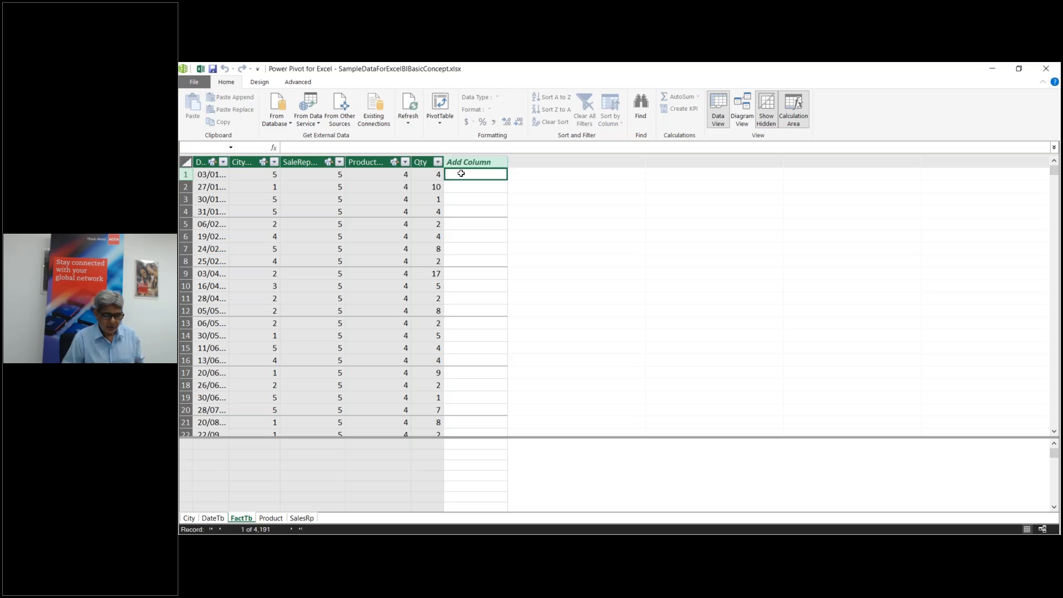
Step: Name the new FactTb column Price
{"action": "double_click", "coordinate": [475, 161]}
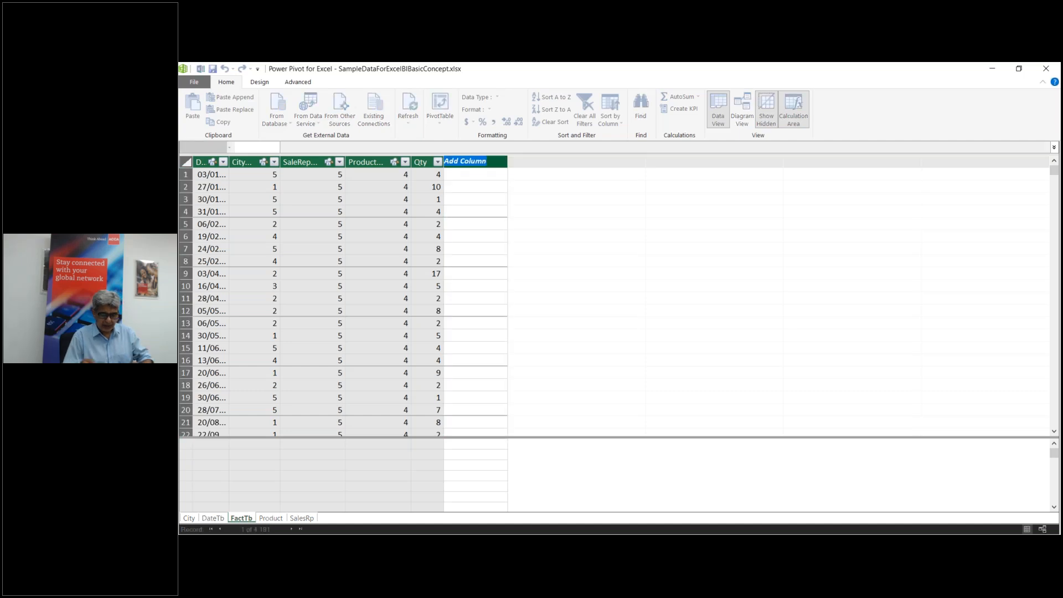
{"action": "type", "text": "Price"}
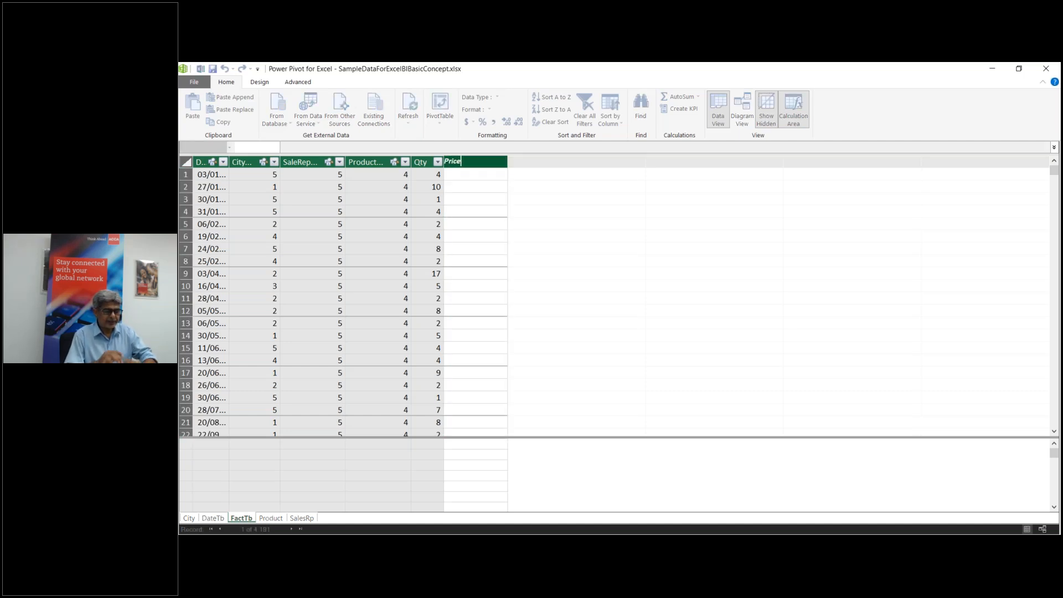
{"action": "key", "text": "Return"}
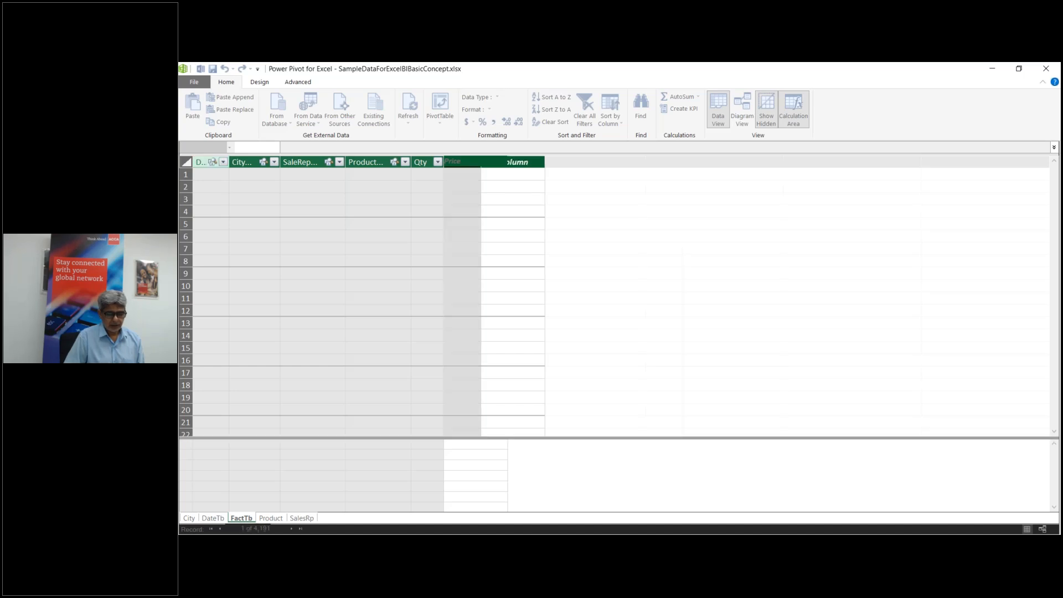
Step: Write the formula =RELATED('Product'[Price]) in the Price column without committing it
{"action": "left_click", "coordinate": [465, 176]}
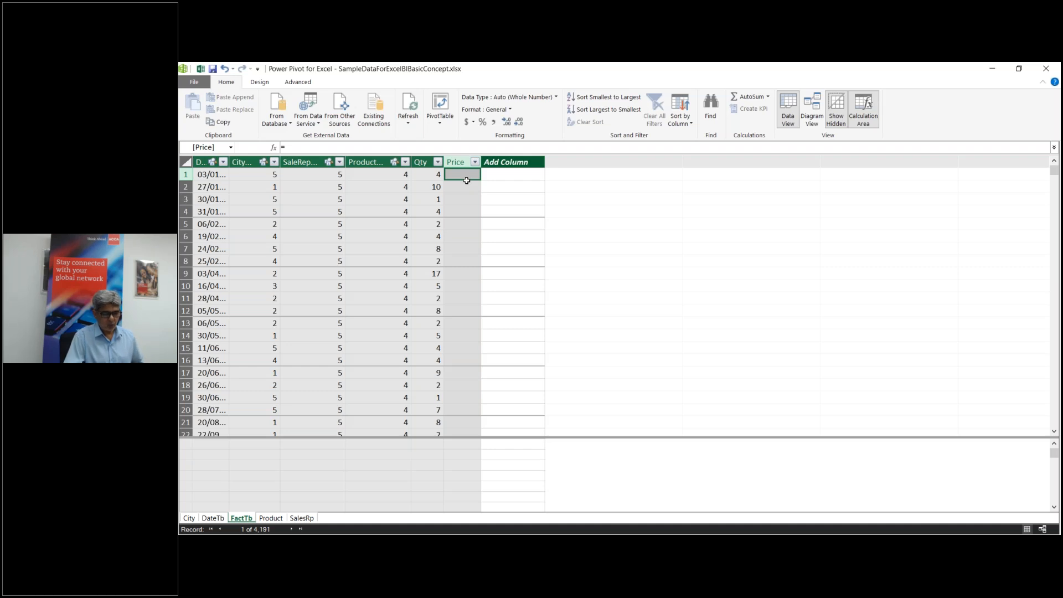
{"action": "type", "text": "="}
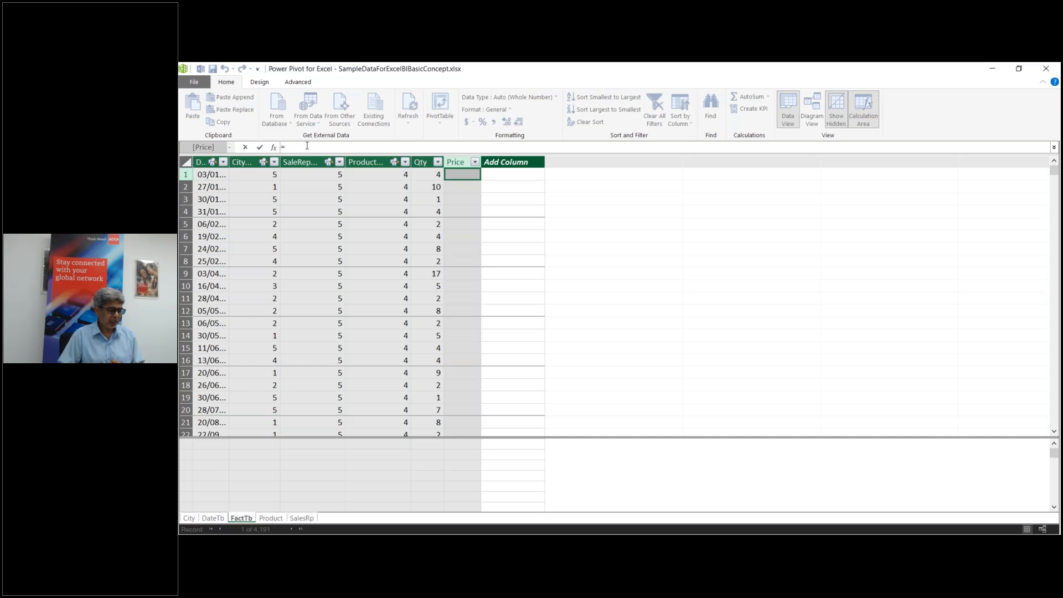
{"action": "type", "text": "Re"}
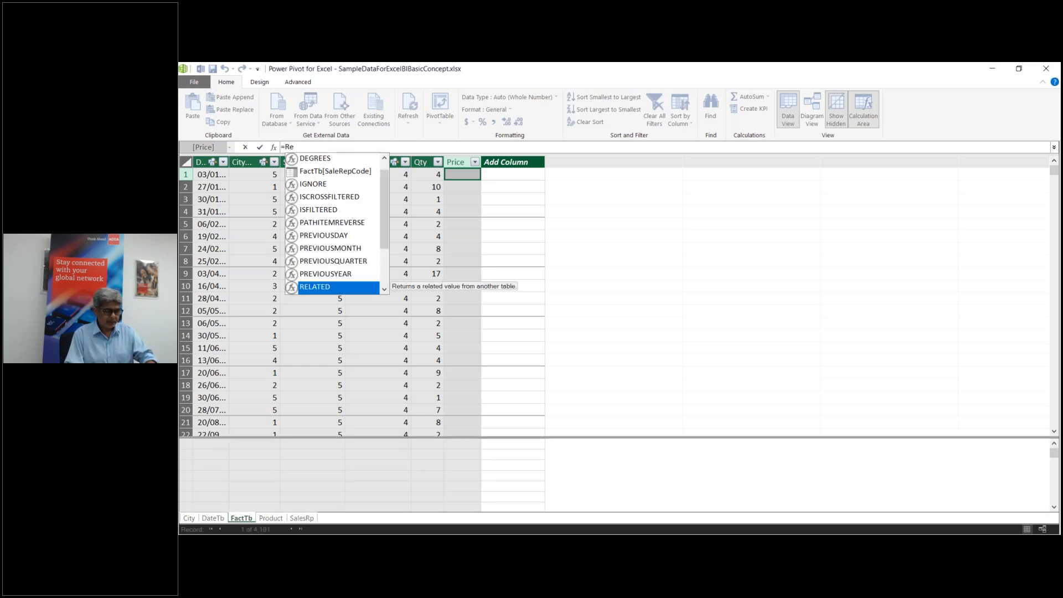
{"action": "type", "text": "l"}
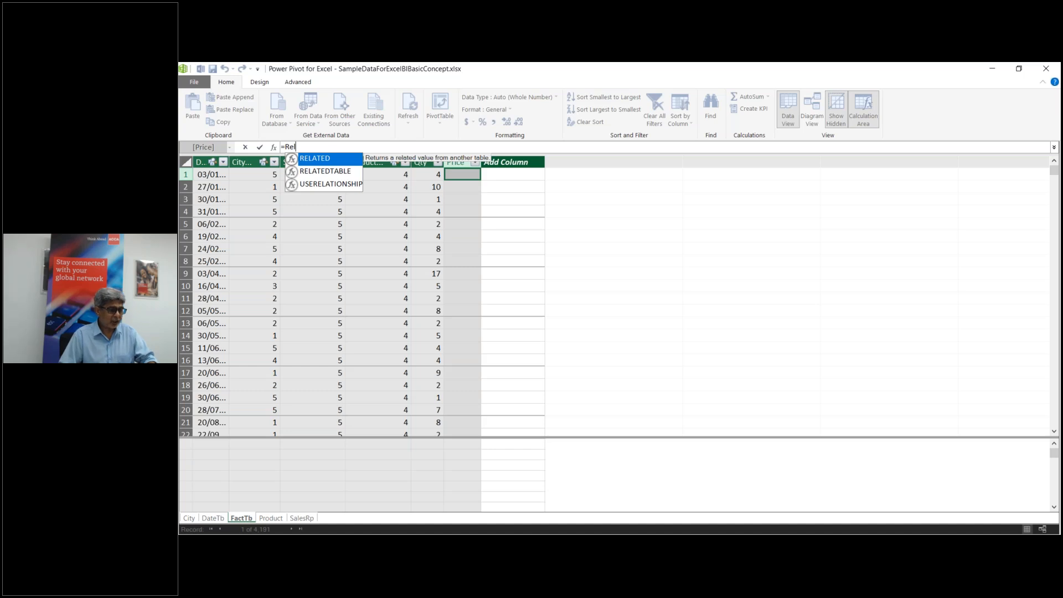
{"action": "double_click", "coordinate": [327, 159]}
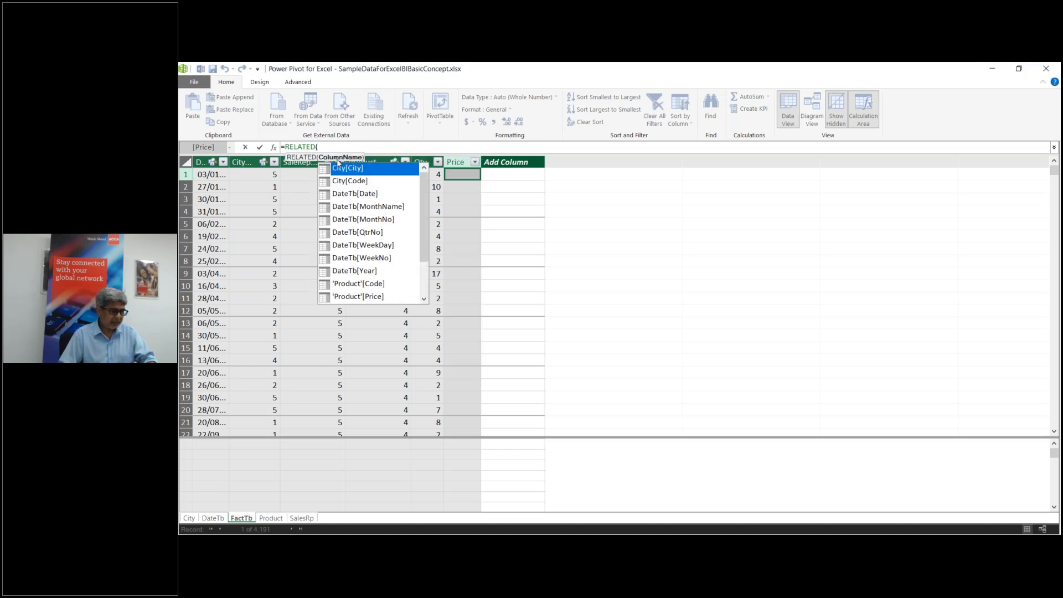
{"action": "double_click", "coordinate": [340, 297]}
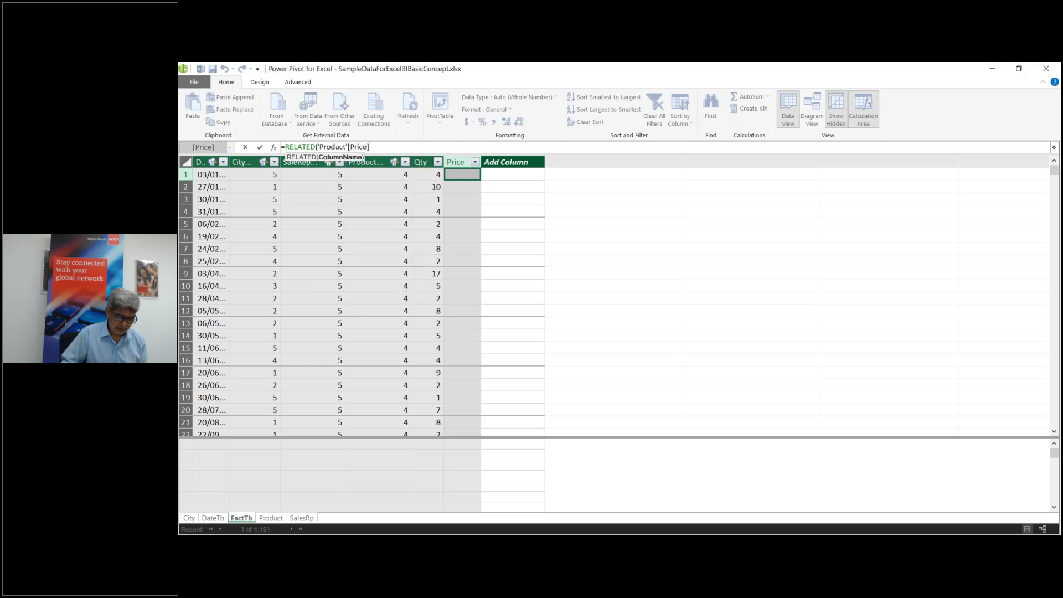
{"action": "type", "text": ")"}
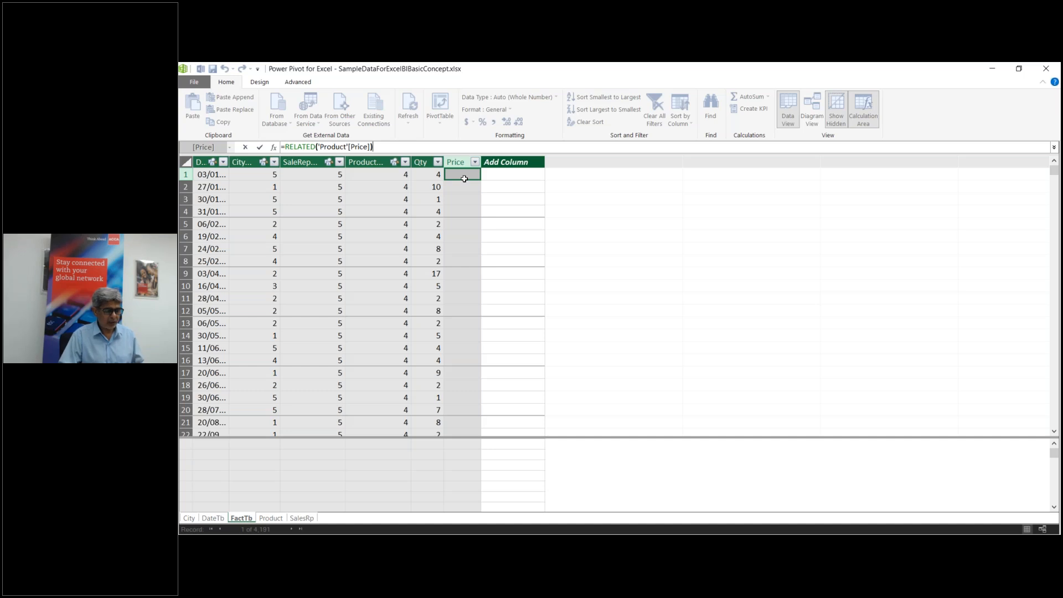
Step: Commit the Price formula and verify its values, e.g. 800 for product 4, against the Product table
{"action": "key", "text": "Return"}
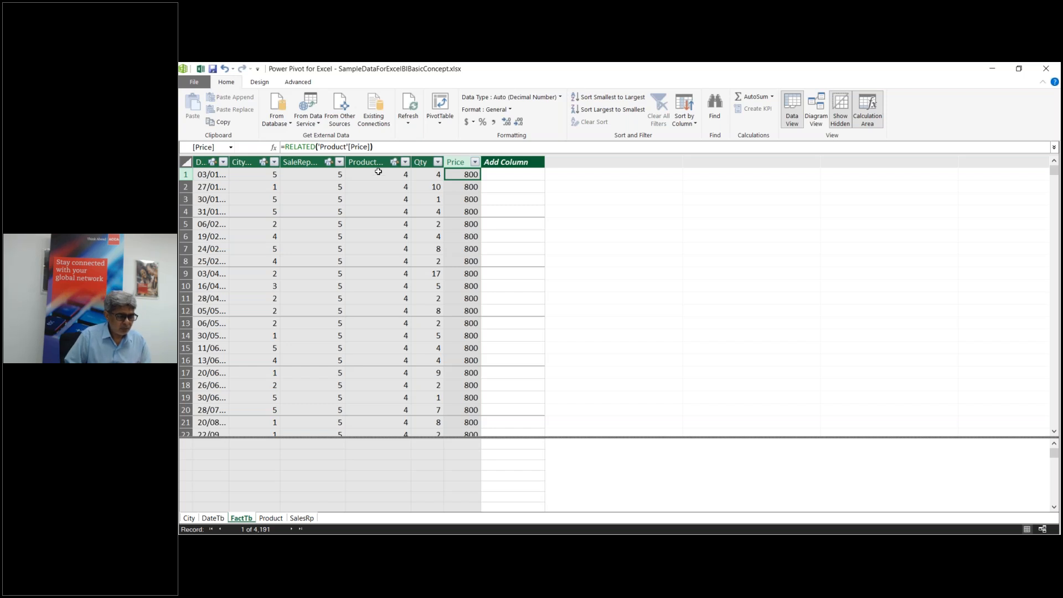
{"action": "left_click", "coordinate": [391, 175]}
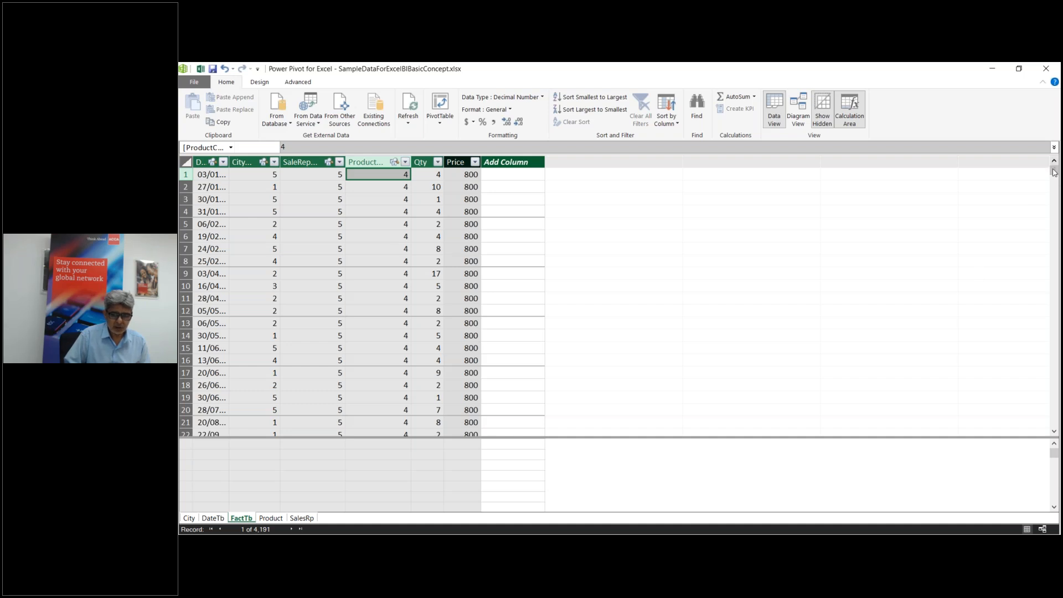
{"action": "left_click_drag", "start_coordinate": [1054, 173], "coordinate": [1053, 298]}
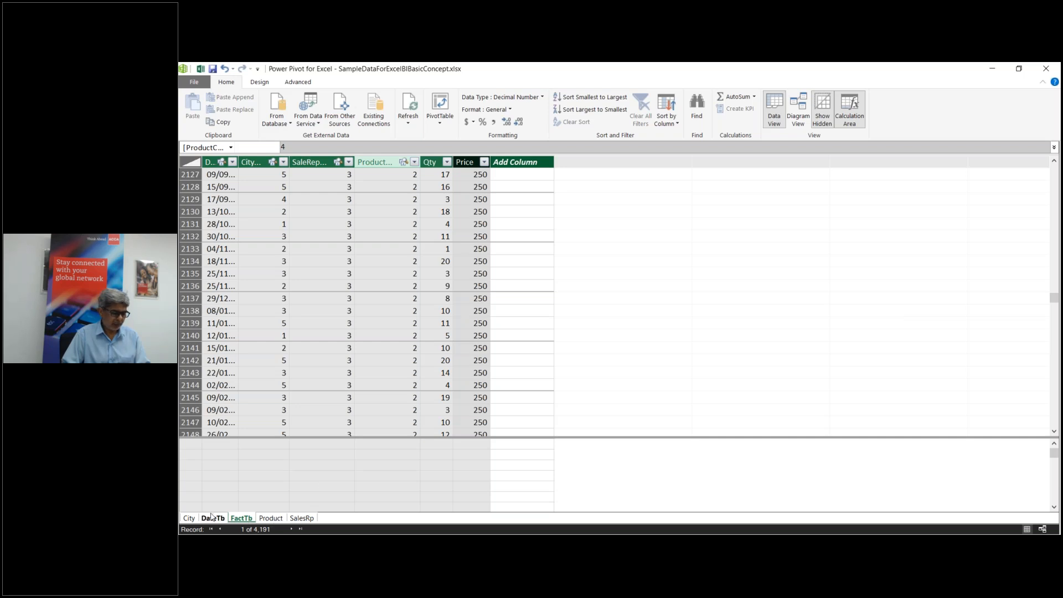
{"action": "left_click", "coordinate": [271, 518]}
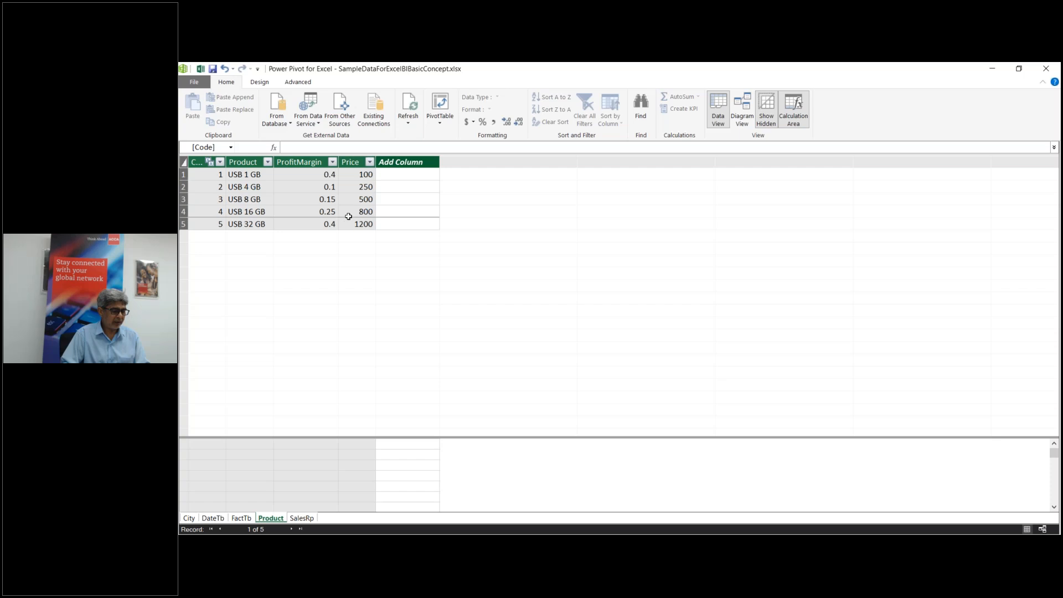
{"action": "left_click", "coordinate": [241, 518]}
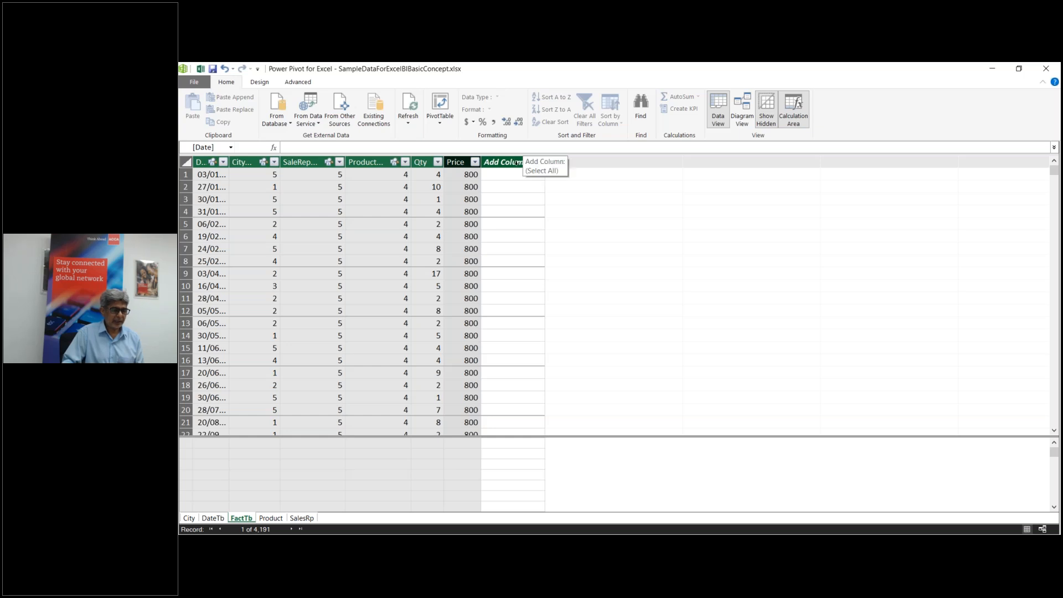
Step: Add a new FactTb column named Sales after Price
{"action": "left_click", "coordinate": [515, 161]}
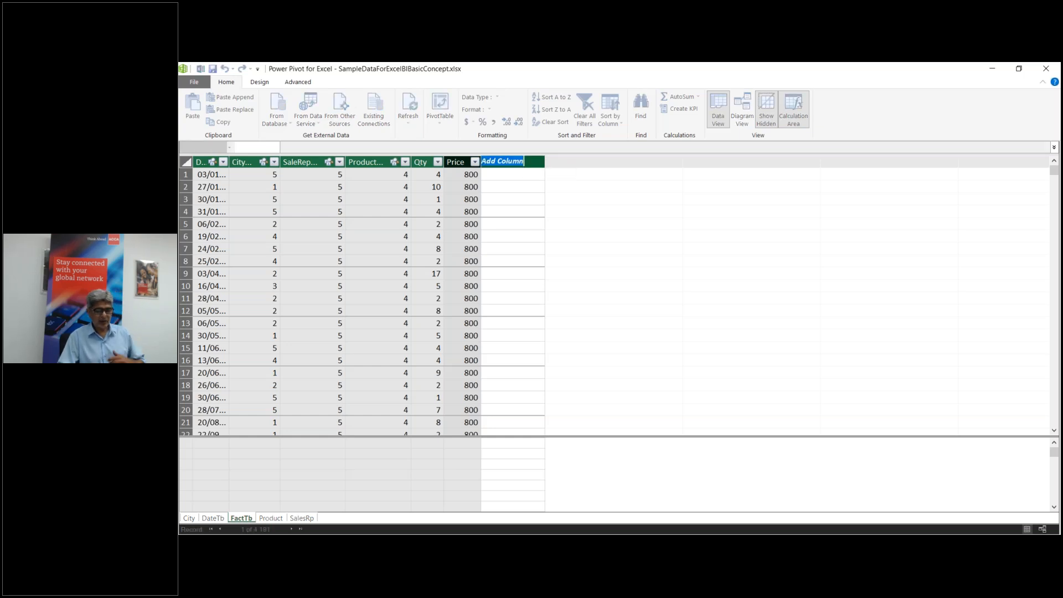
{"action": "type", "text": "Sa"}
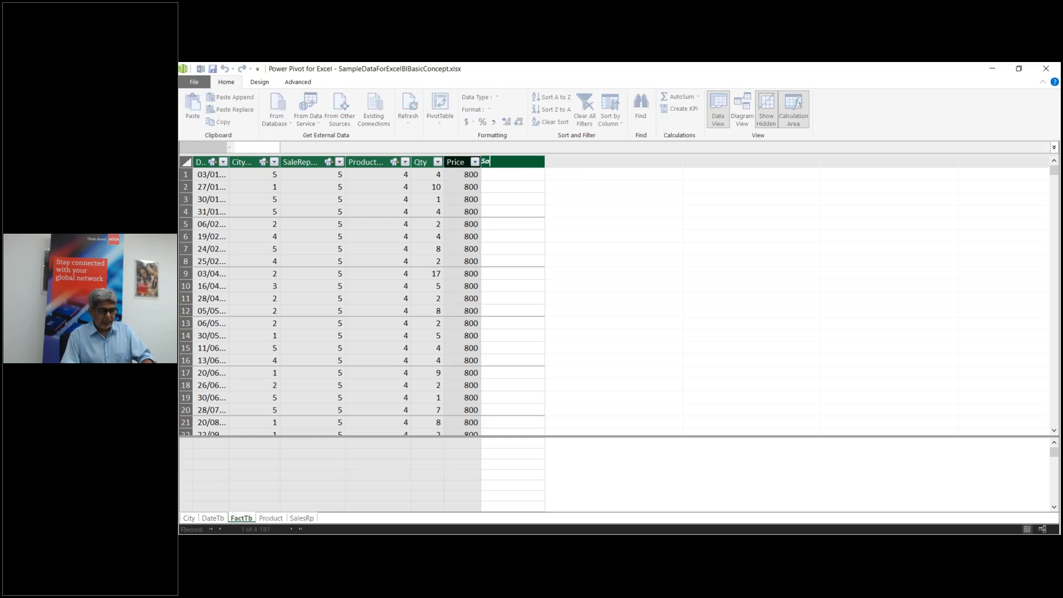
{"action": "type", "text": "les"}
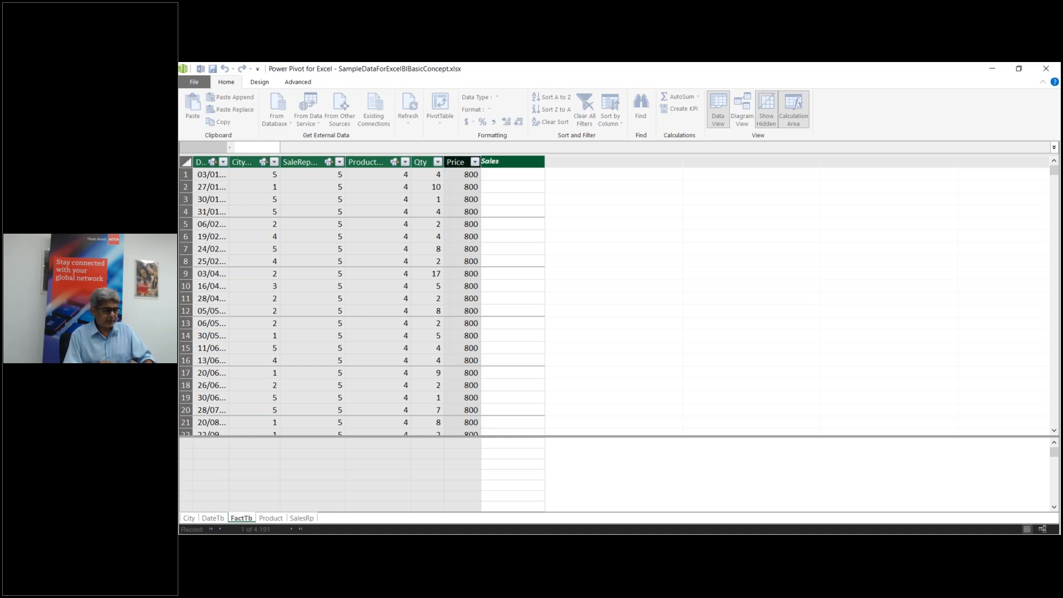
{"action": "key", "text": "Return"}
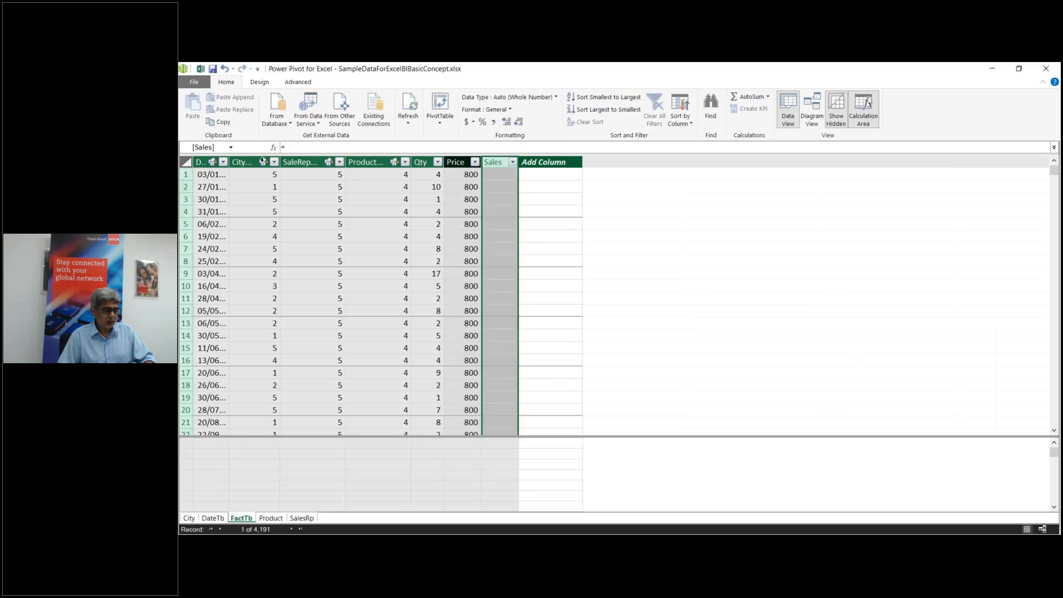
Step: Fill Sales with =FactTb[Qty]*RELATED('Product'[Price]), giving 3200 in row 1
{"action": "left_click", "coordinate": [334, 146]}
{"action": "type", "text": "f"}
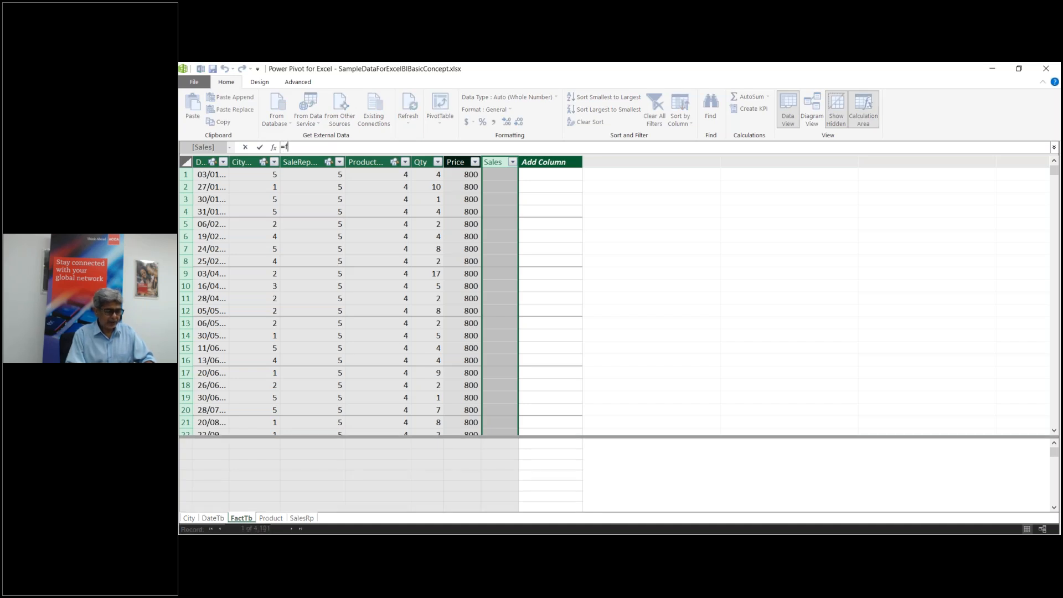
{"action": "type", "text": "a"}
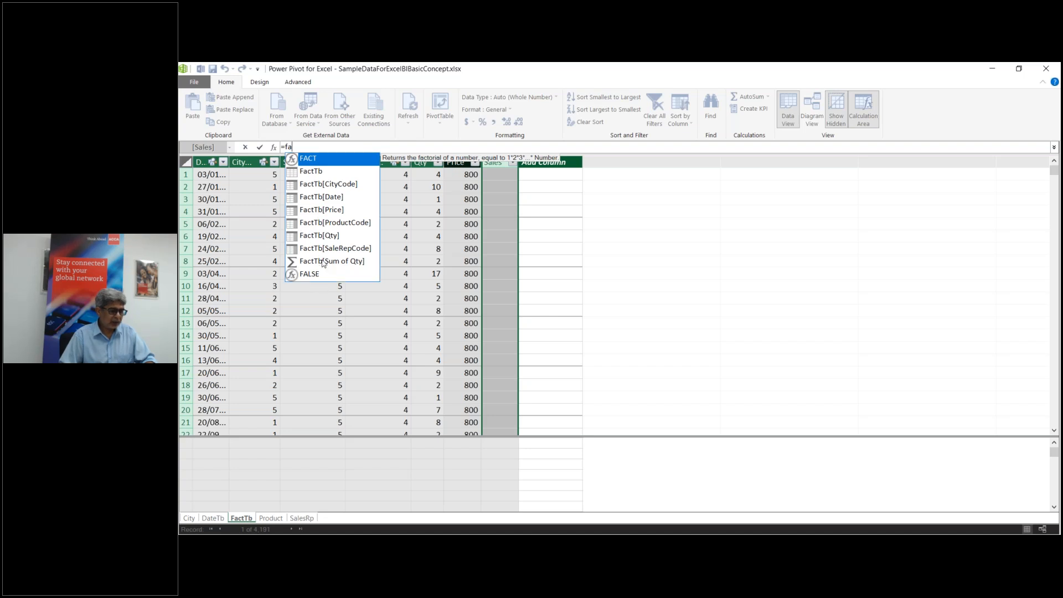
{"action": "left_click", "coordinate": [324, 238]}
{"action": "double_click", "coordinate": [323, 240]}
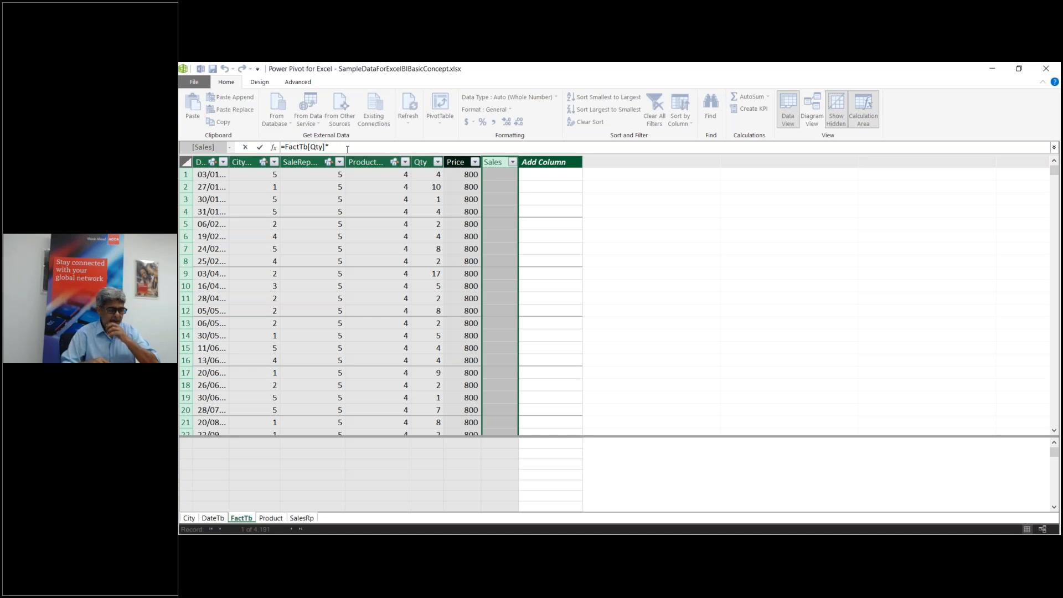
{"action": "type", "text": "*"}
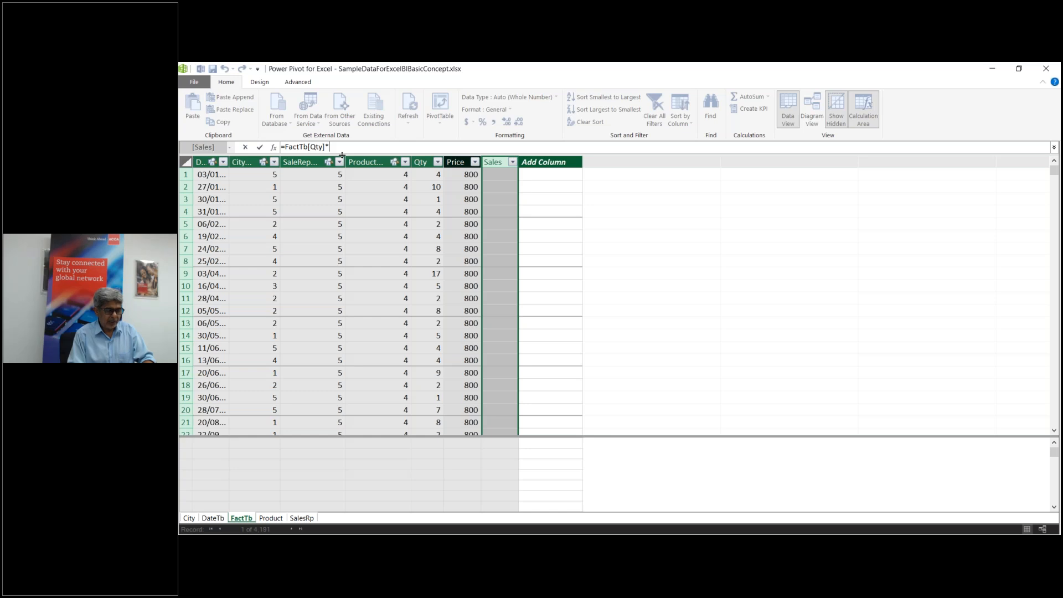
{"action": "type", "text": "rel"}
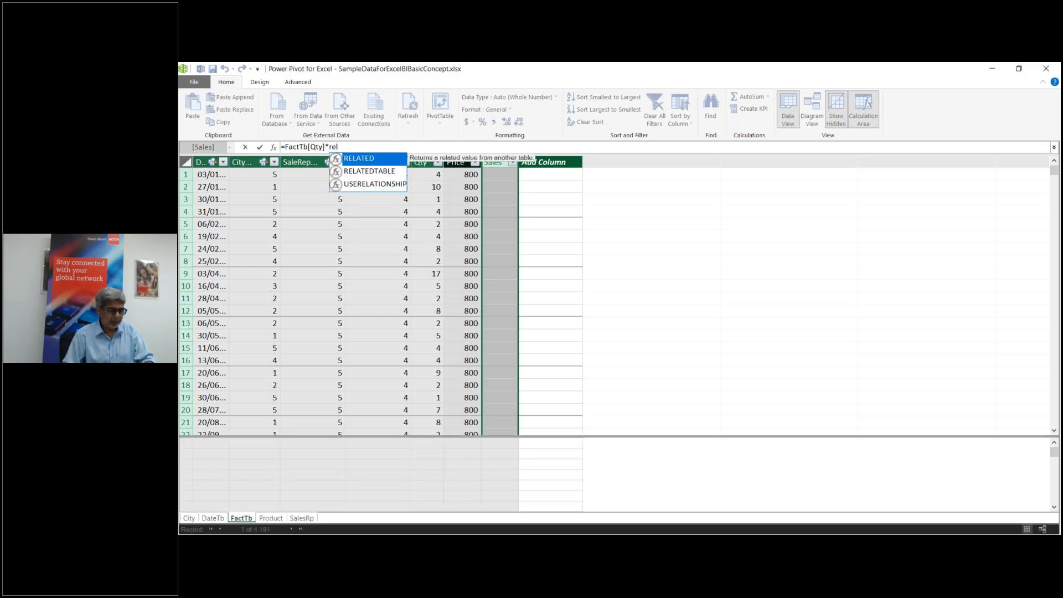
{"action": "double_click", "coordinate": [385, 161]}
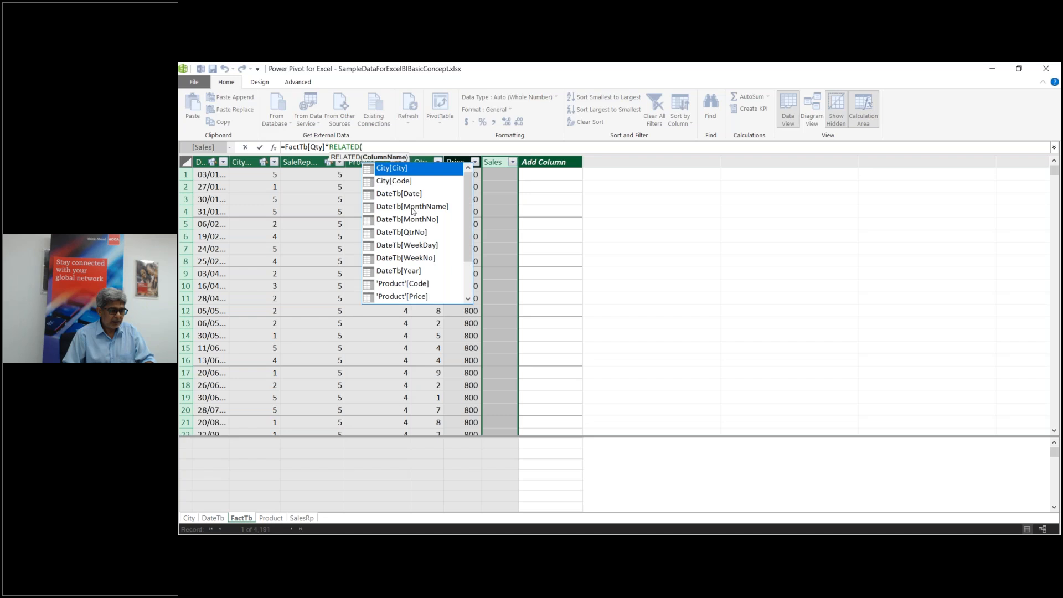
{"action": "left_click", "coordinate": [413, 297]}
{"action": "double_click", "coordinate": [413, 297]}
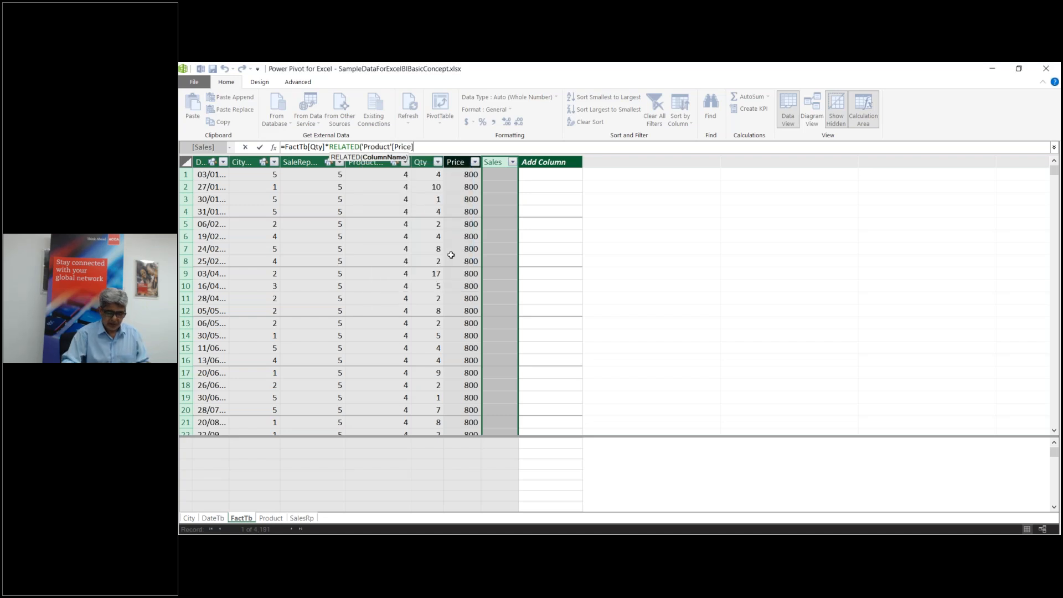
{"action": "type", "text": ")"}
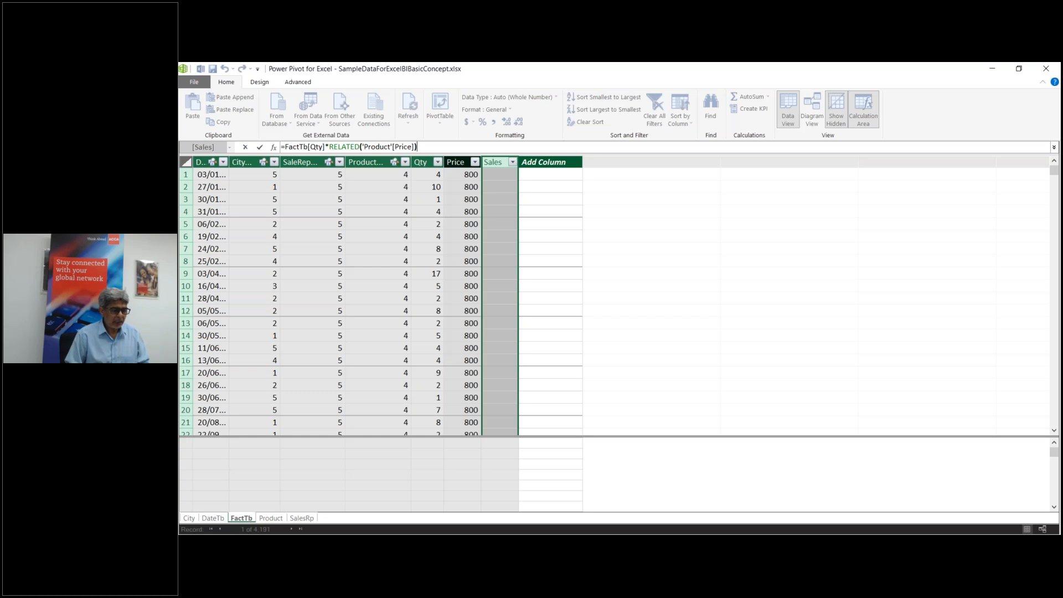
{"action": "key", "text": "Return"}
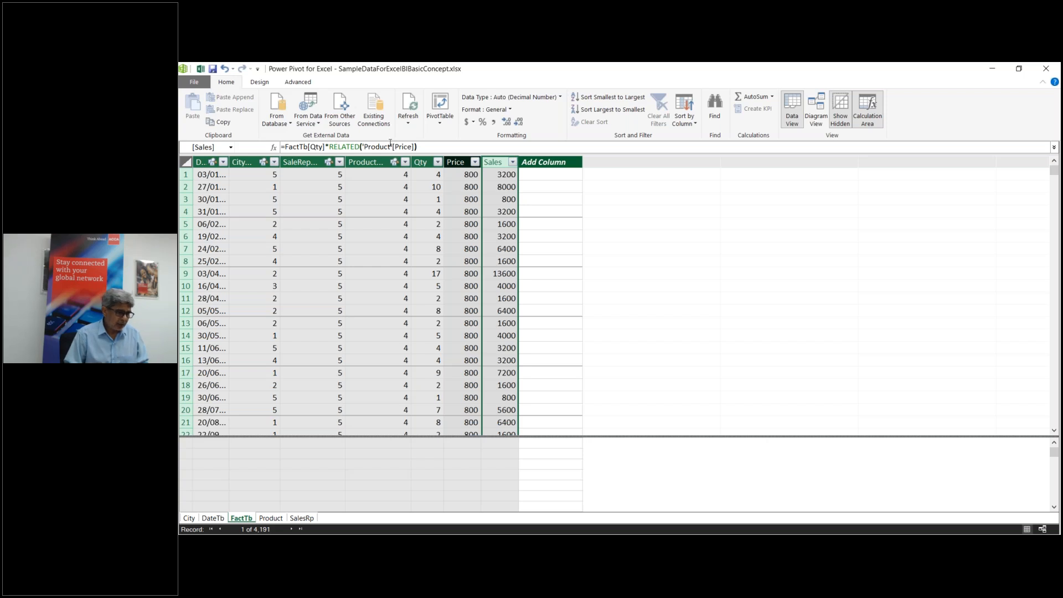
{"action": "left_click", "coordinate": [549, 174]}
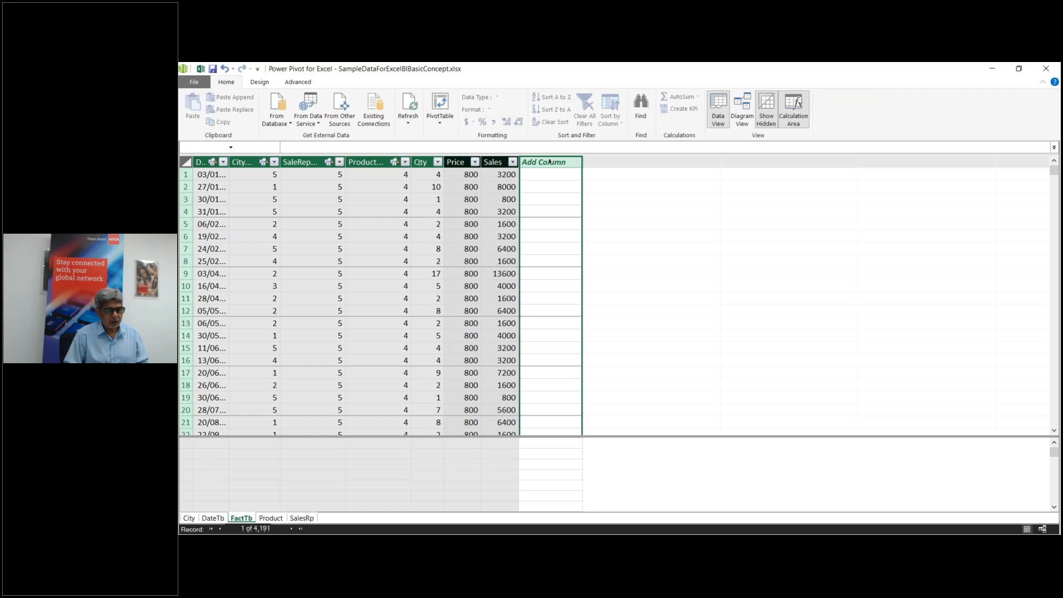
Step: Name the next new FactTb column SaleWithFact, correcting a typo in the name
{"action": "double_click", "coordinate": [540, 161]}
{"action": "type", "text": "Sale"}
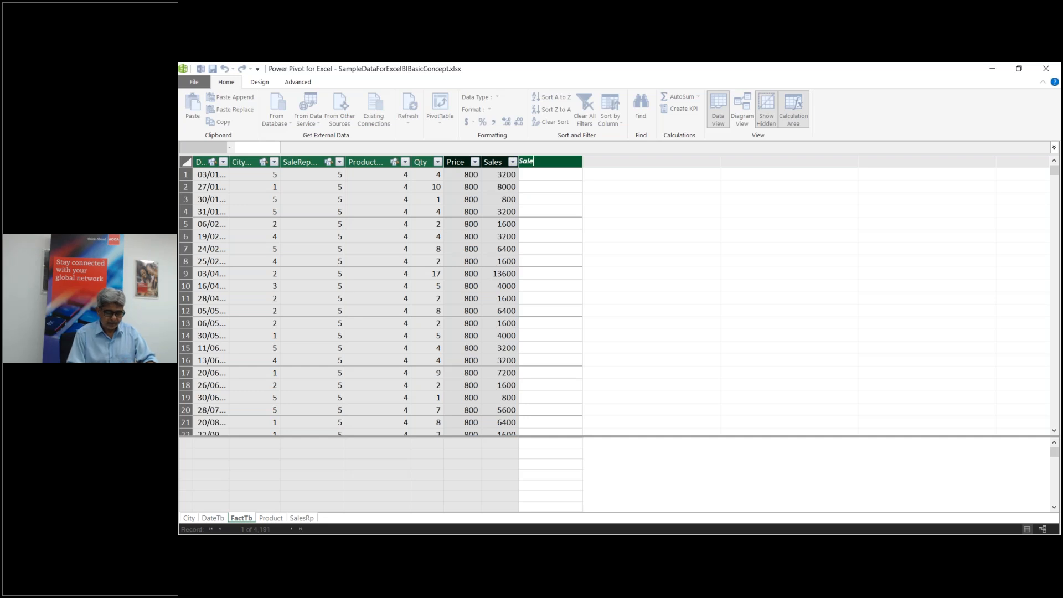
{"action": "type", "text": "W"}
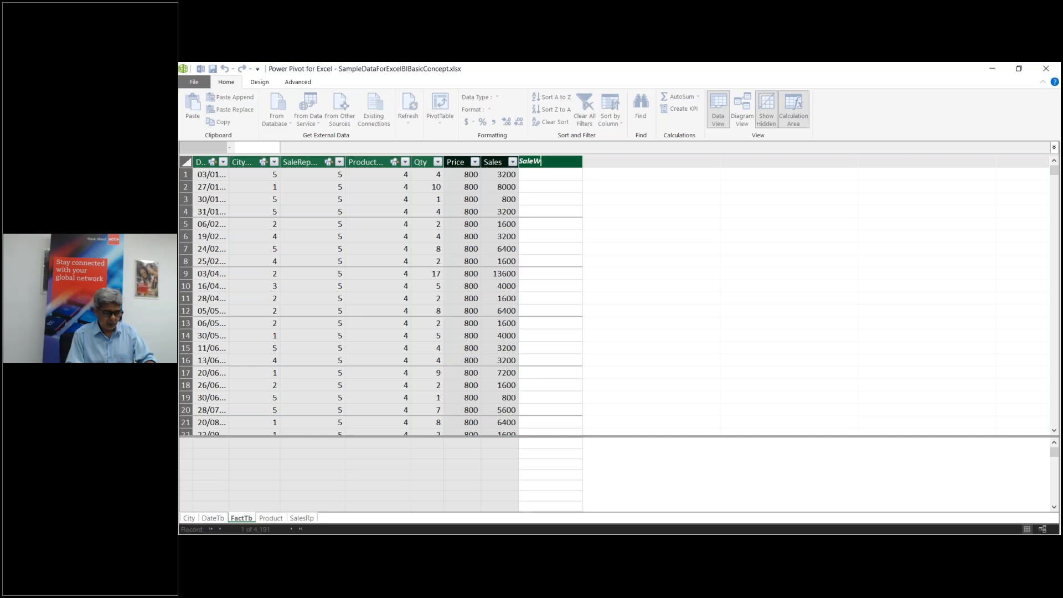
{"action": "type", "text": "ithFac"}
{"action": "key", "text": "BackSpace"}
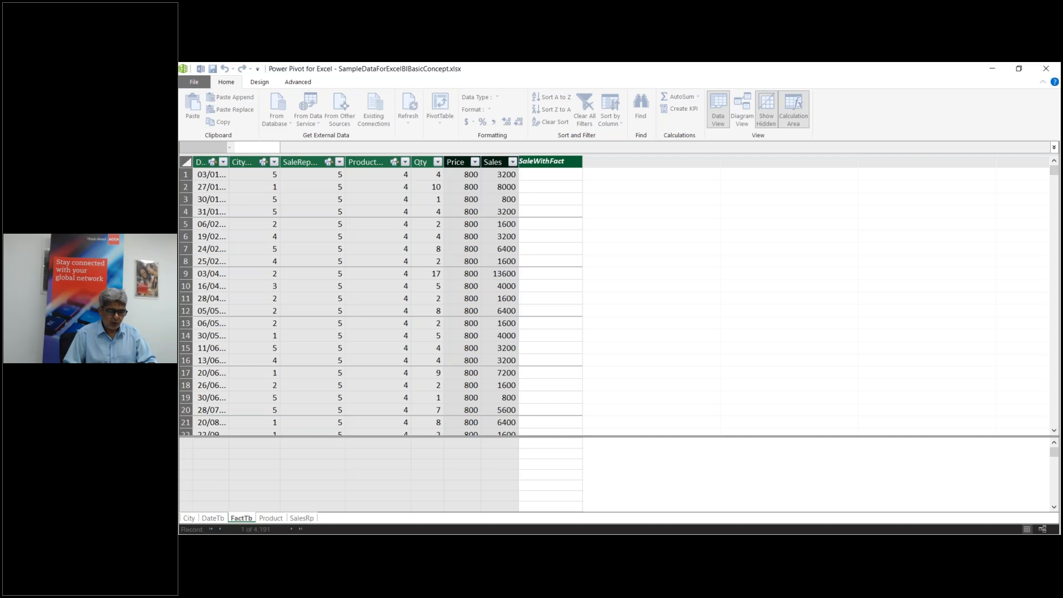
{"action": "left_click", "coordinate": [540, 175]}
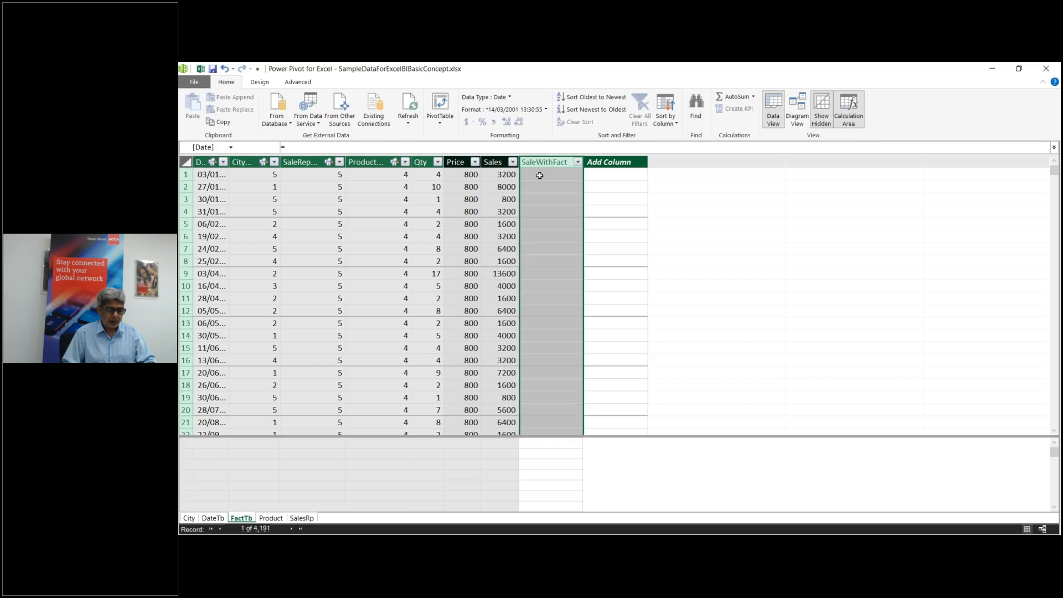
Step: Enter =FactTb[Qty]*FactTb[Price] in SaleWithFact, producing values like 3200, 8000 and 800
{"action": "type", "text": "="}
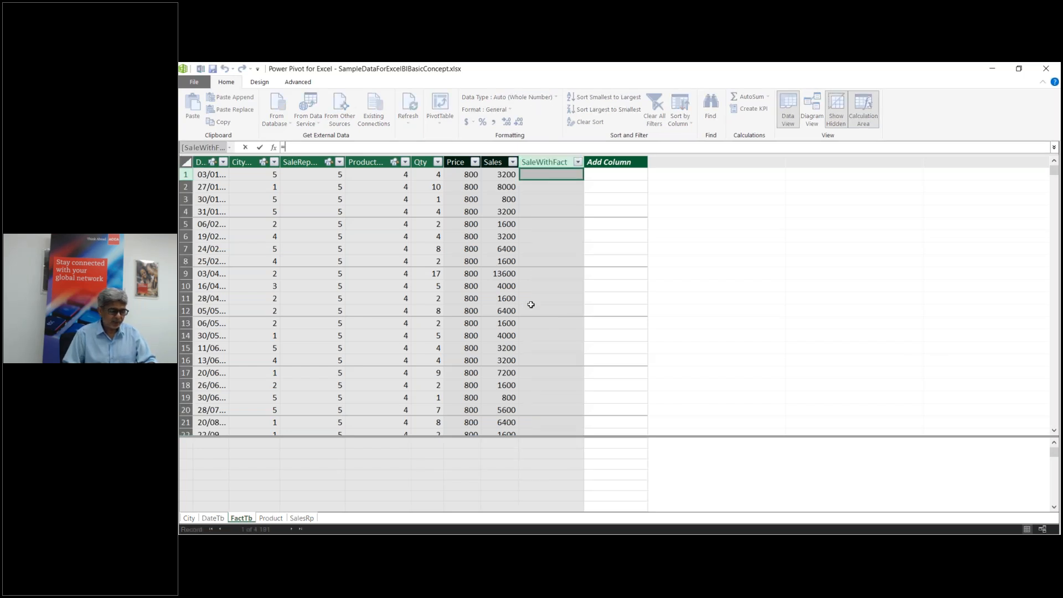
{"action": "key", "text": "Escape"}
{"action": "left_click", "coordinate": [425, 174]}
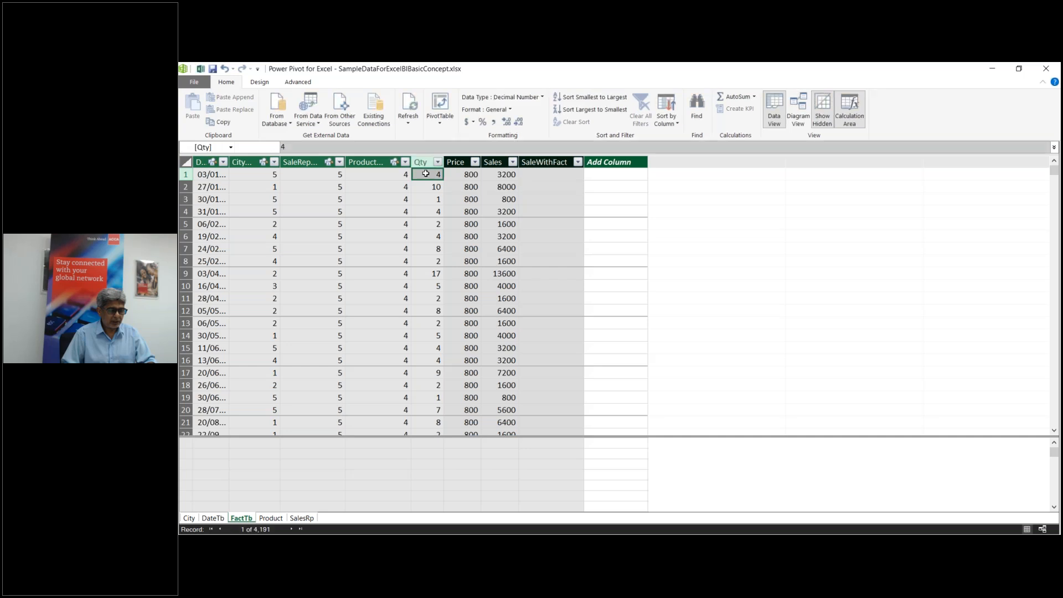
{"action": "left_click", "coordinate": [553, 176]}
{"action": "type", "text": "=f"}
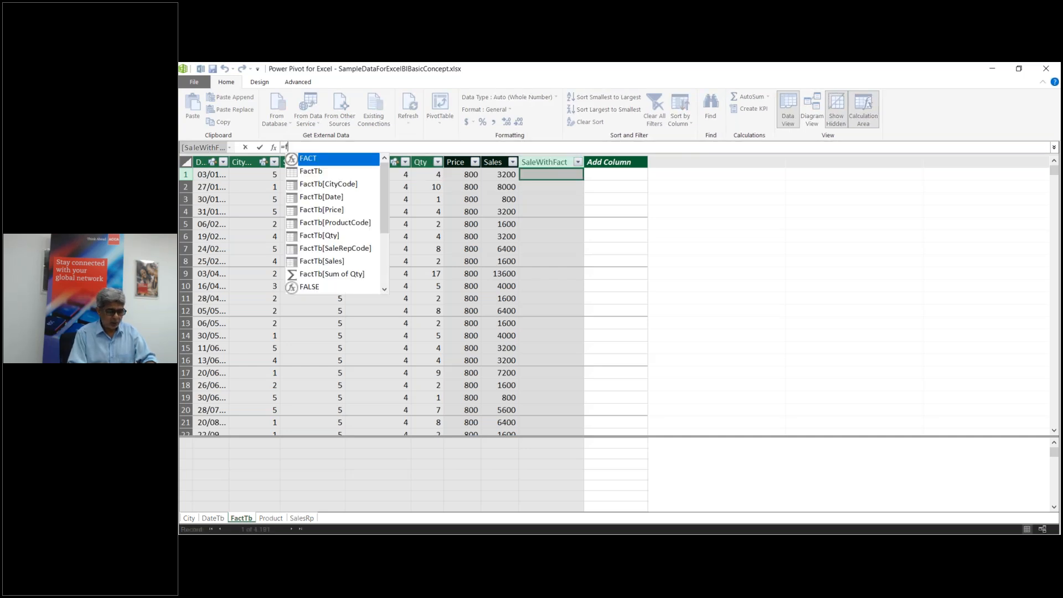
{"action": "type", "text": "a"}
{"action": "key", "text": "Down"}
{"action": "key", "text": "Down"}
{"action": "key", "text": "Down"}
{"action": "key", "text": "Down"}
{"action": "key", "text": "Down"}
{"action": "key", "text": "Down"}
{"action": "key", "text": "Down"}
{"action": "key", "text": "Up"}
{"action": "key", "text": "Tab"}
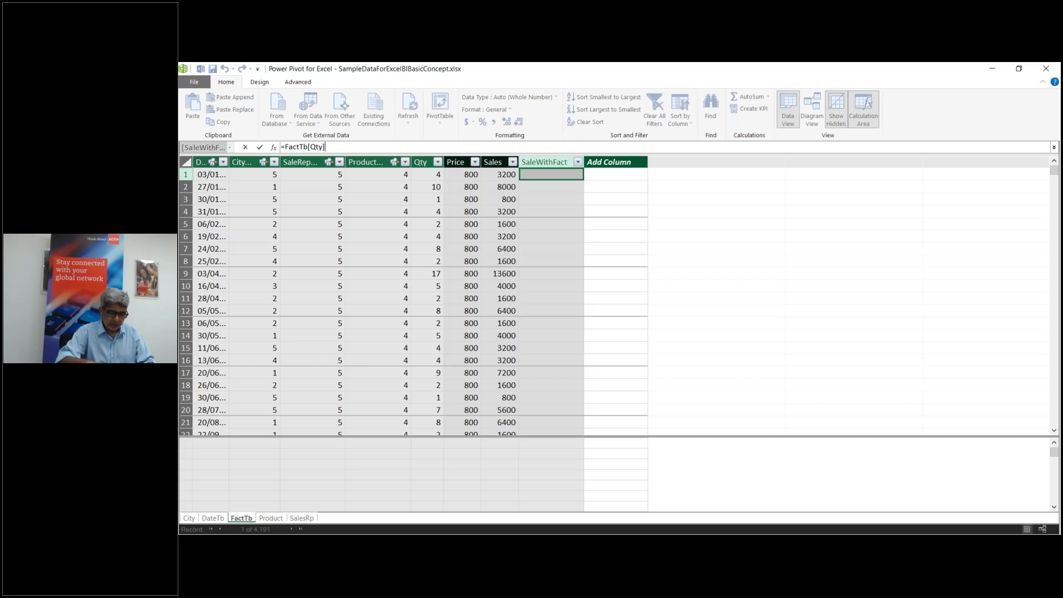
{"action": "type", "text": "* "}
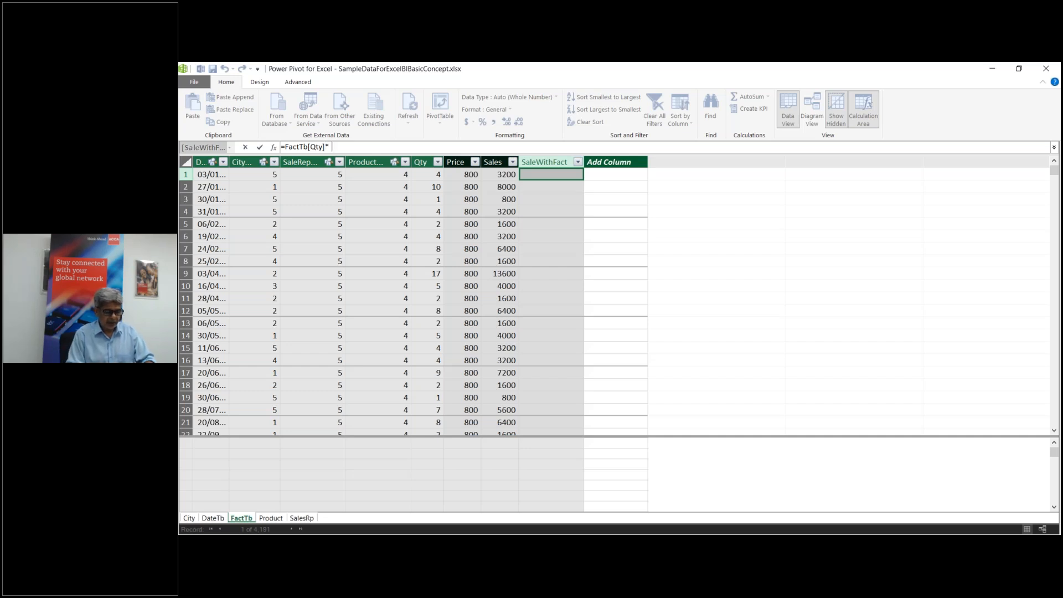
{"action": "type", "text": "fact"}
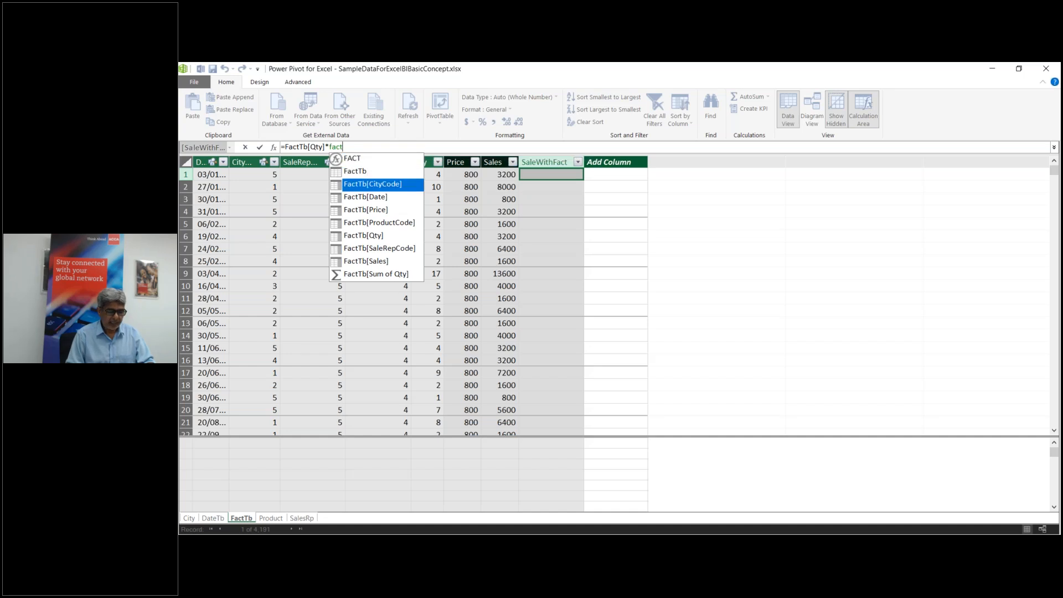
{"action": "key", "text": "Down"}
{"action": "key", "text": "Down"}
{"action": "key", "text": "Down"}
{"action": "key", "text": "Down"}
{"action": "key", "text": "Down"}
{"action": "key", "text": "Up"}
{"action": "key", "text": "Up"}
{"action": "key", "text": "Up"}
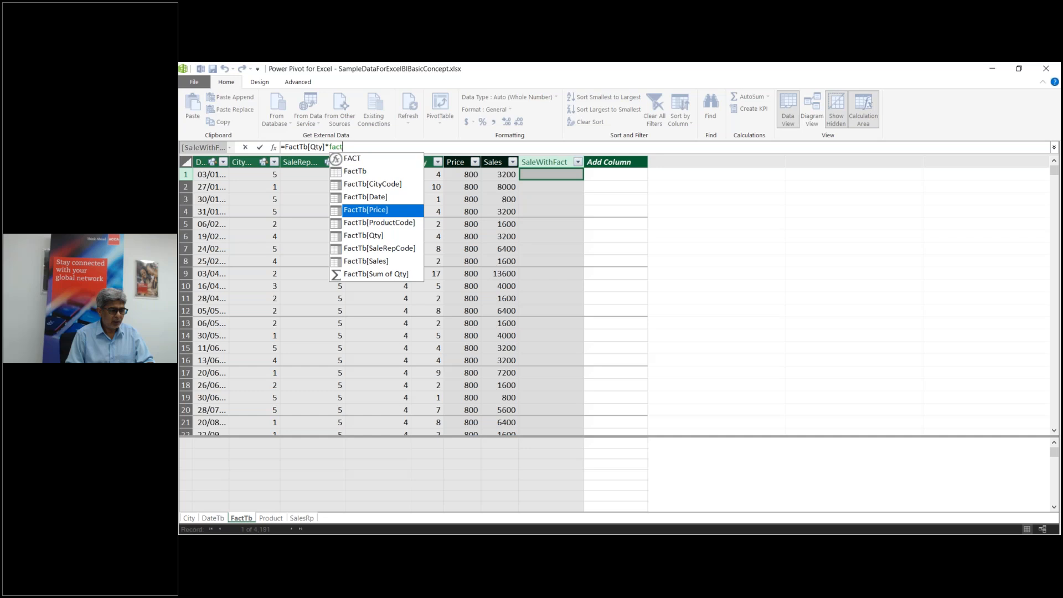
{"action": "key", "text": "Tab"}
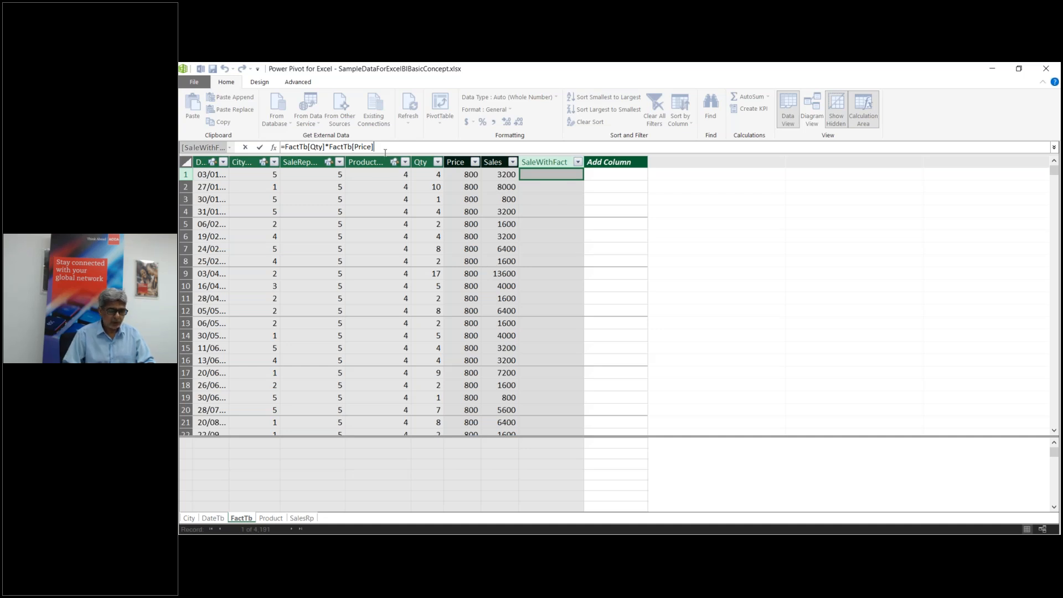
{"action": "key", "text": "Return"}
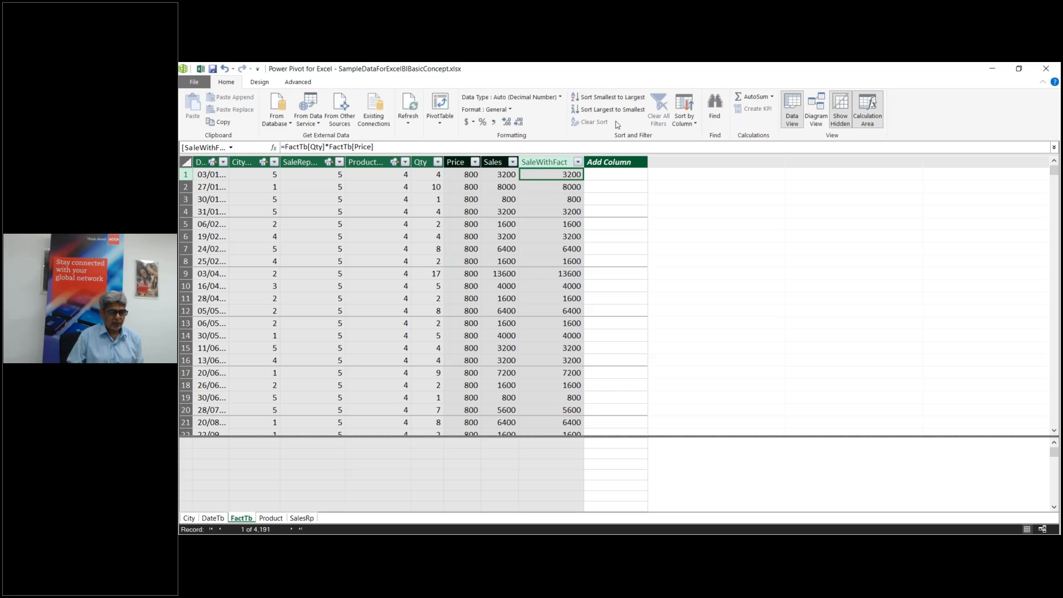
Step: Delete the SaleWithFact column from FactTb and confirm the deletion
{"action": "right_click", "coordinate": [539, 162]}
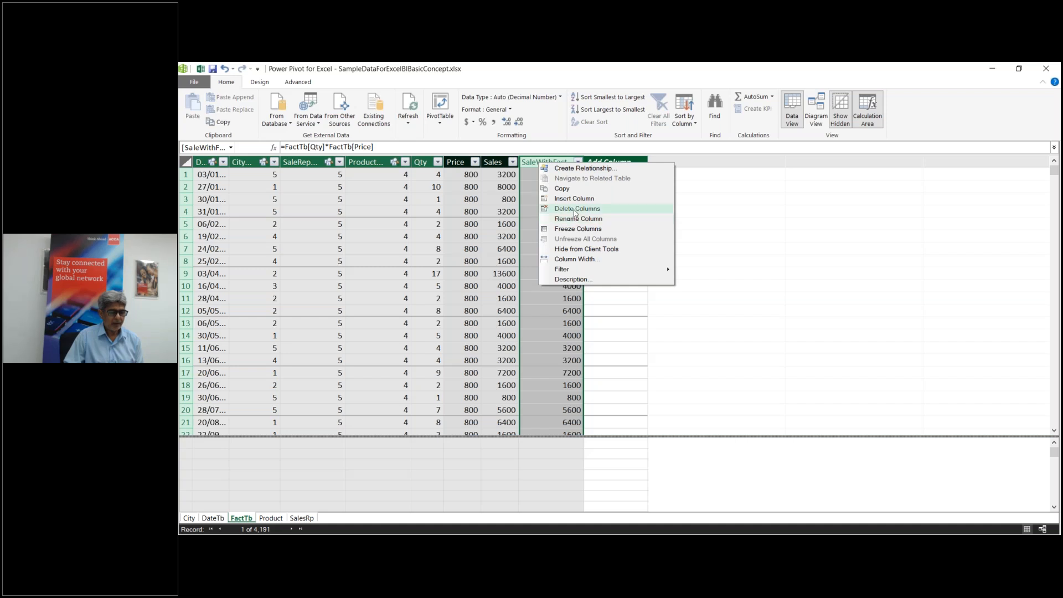
{"action": "left_click", "coordinate": [574, 212]}
{"action": "left_click", "coordinate": [603, 320]}
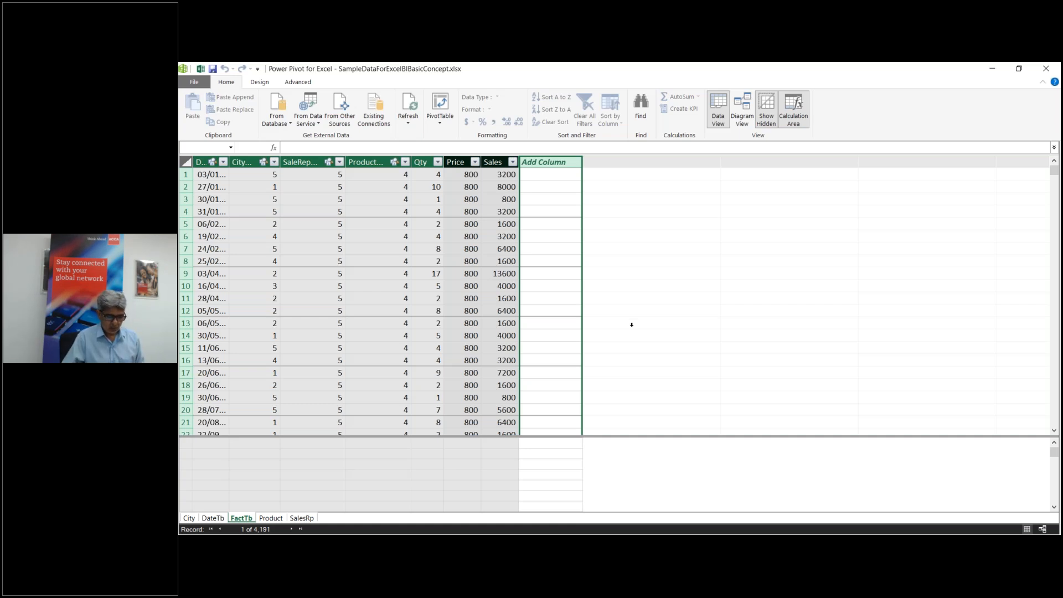
Step: Switch to the Excel workbook and add a new blank worksheet
{"action": "left_click", "coordinate": [618, 545]}
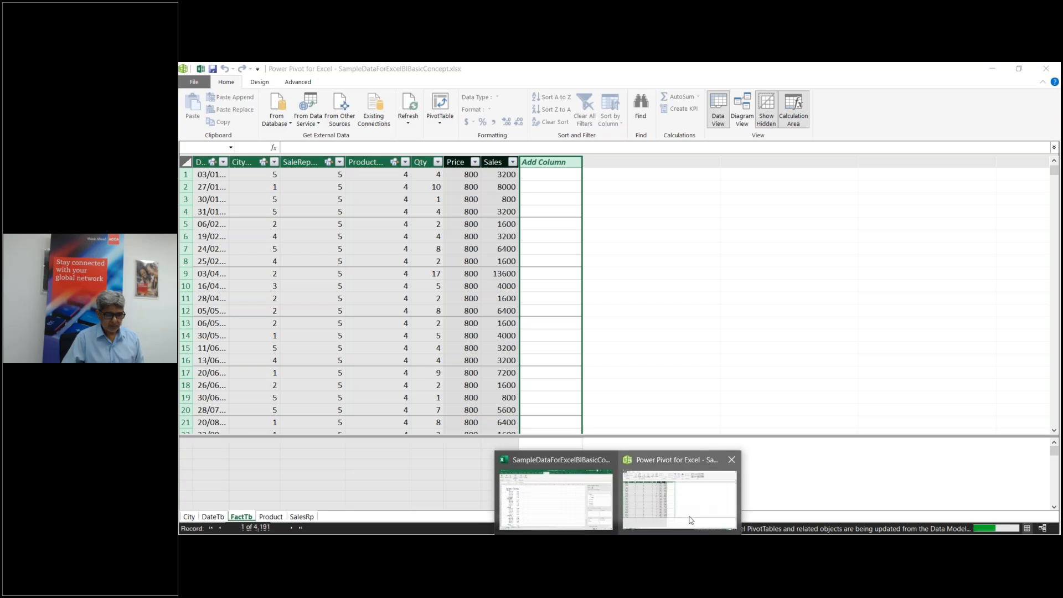
{"action": "left_click", "coordinate": [690, 520]}
{"action": "left_click", "coordinate": [559, 501]}
{"action": "left_click", "coordinate": [326, 516]}
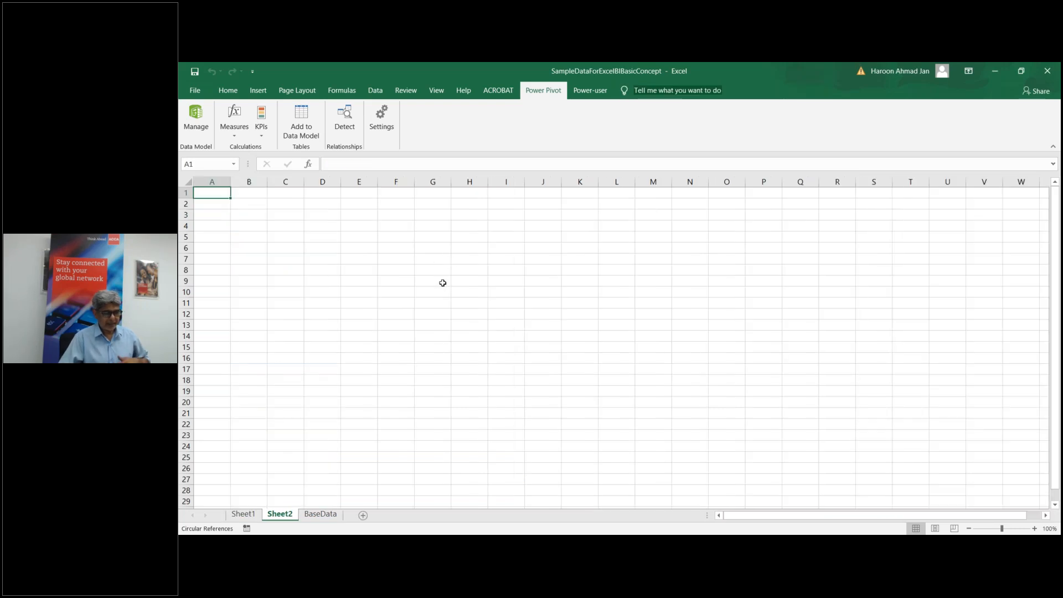
Step: Type 'Break Time' in G9 and 'Resume in about 10-15 Min' in G10
{"action": "left_click", "coordinate": [442, 283]}
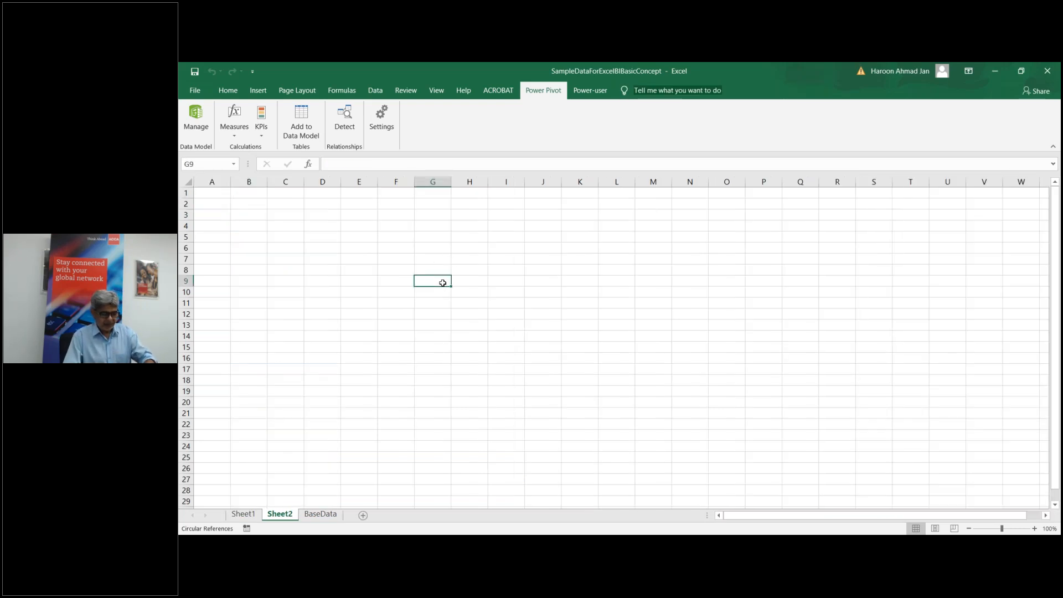
{"action": "type", "text": "Break Time"}
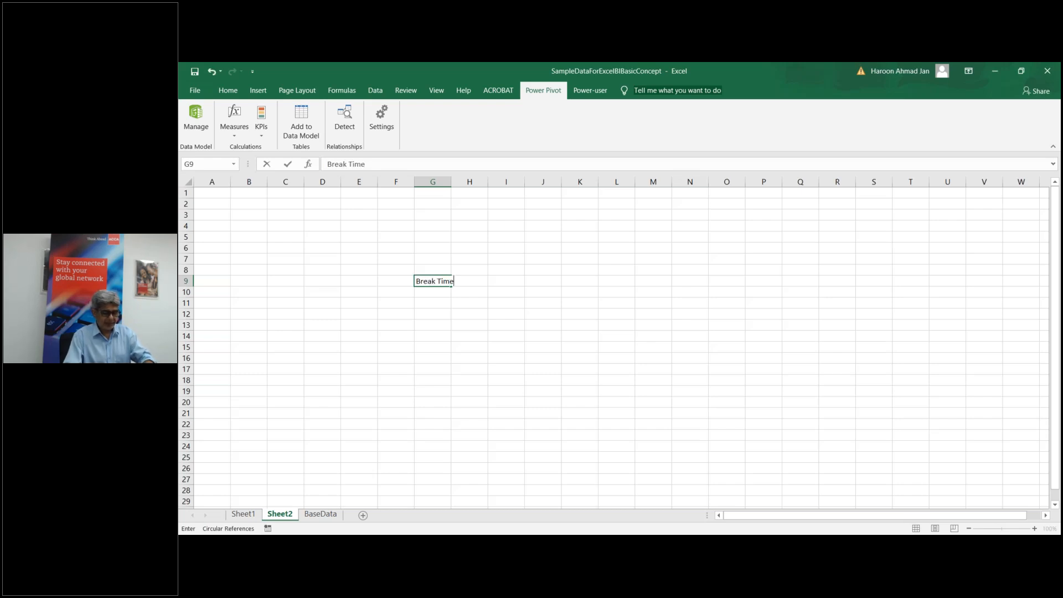
{"action": "key", "text": "Return"}
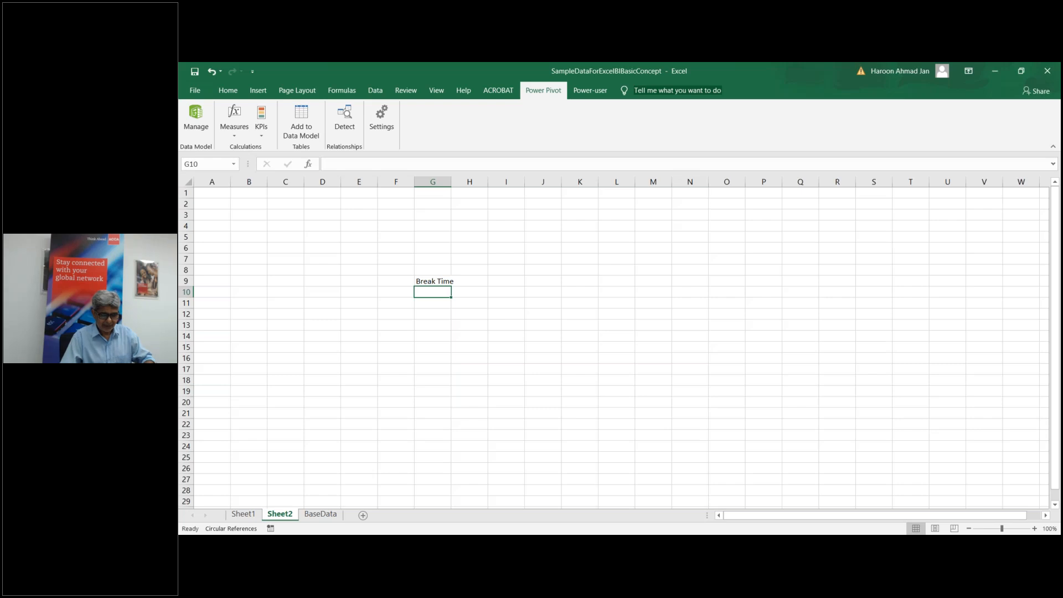
{"action": "type", "text": "Resume"}
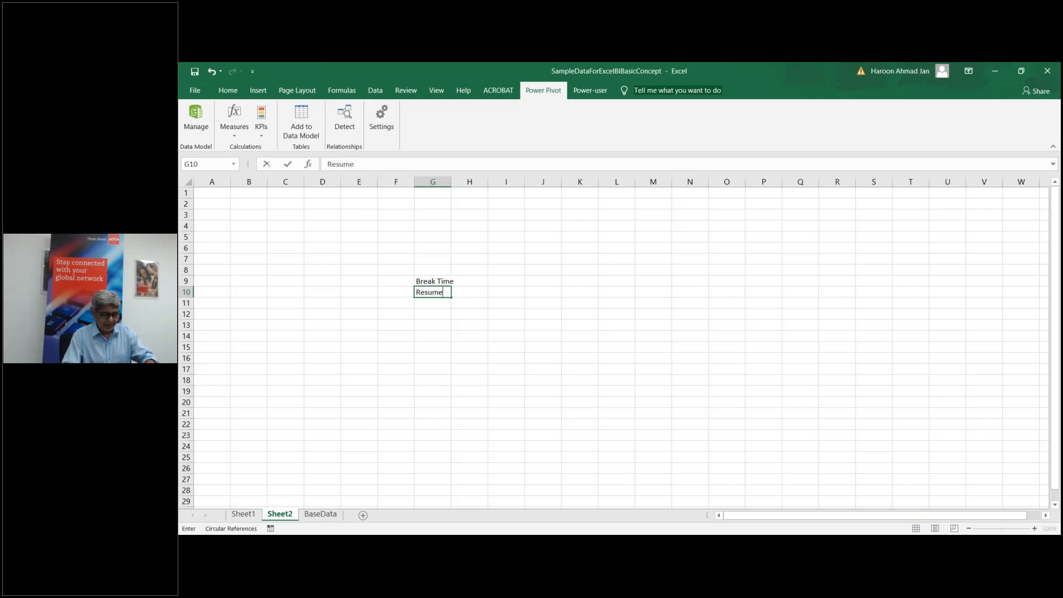
{"action": "type", "text": " in ab"}
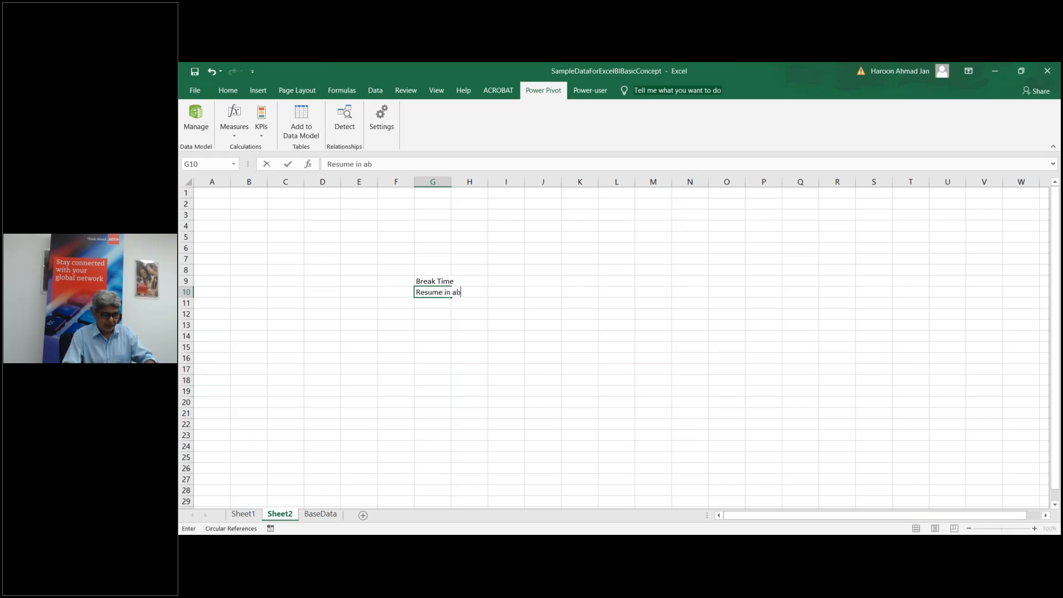
{"action": "type", "text": "out "}
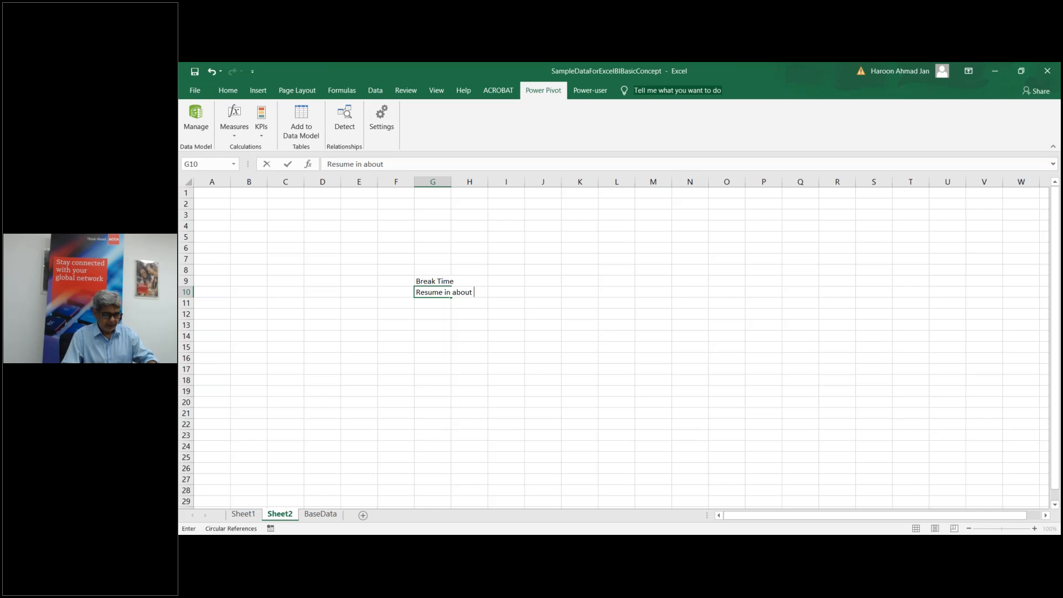
{"action": "type", "text": "!"}
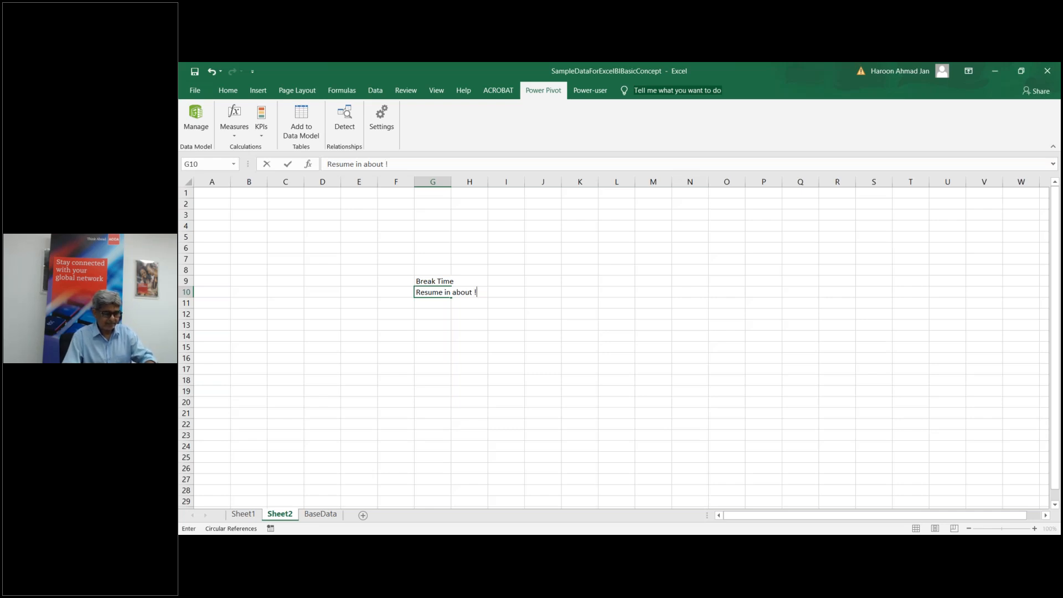
{"action": "key", "text": "BackSpace"}
{"action": "type", "text": "10-1"}
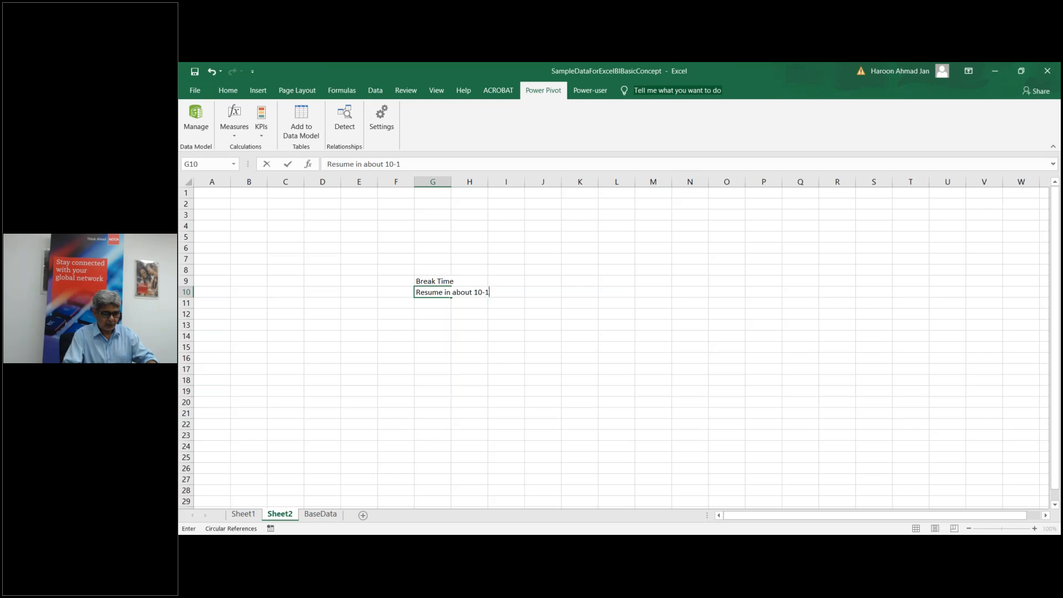
{"action": "type", "text": "5 Min"}
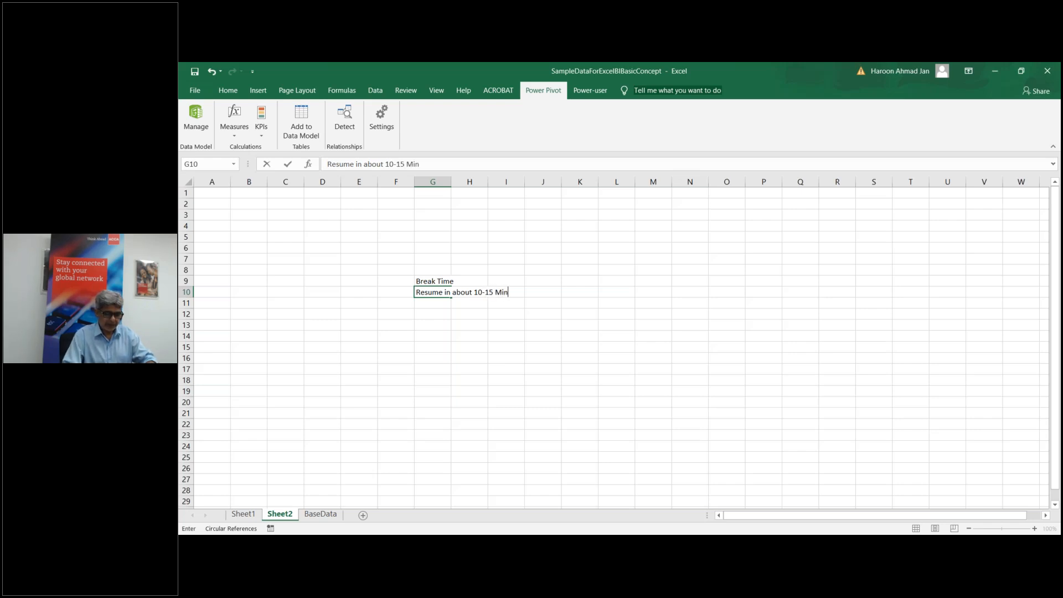
{"action": "left_click", "coordinate": [472, 349]}
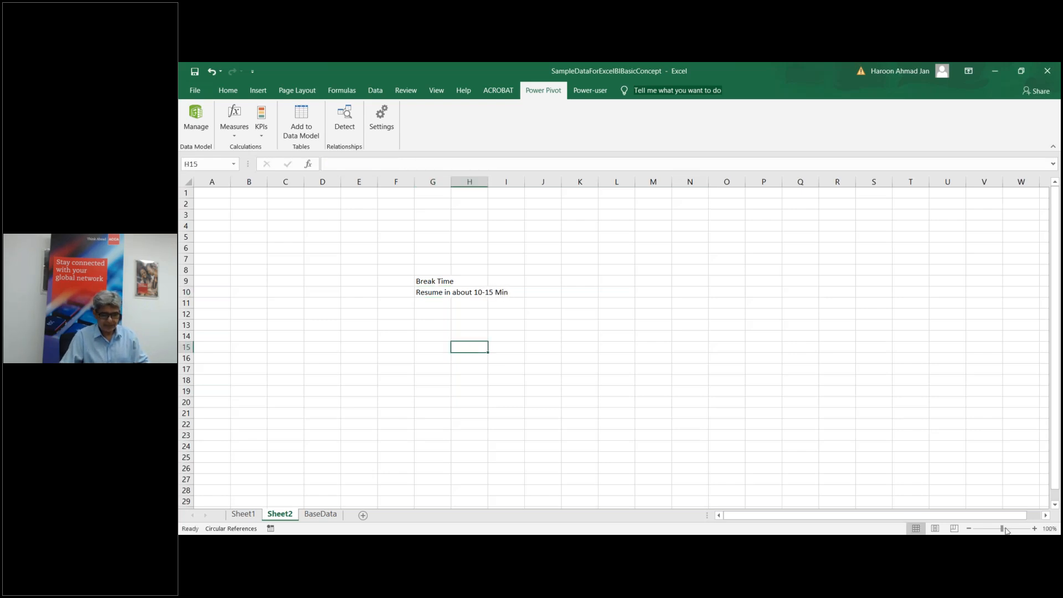
Step: Zoom Sheet2 far in so the break notice is large and readable
{"action": "left_click", "coordinate": [1034, 528]}
{"action": "left_click", "coordinate": [1034, 528]}
{"action": "left_click", "coordinate": [1034, 528]}
{"action": "left_click", "coordinate": [1034, 528]}
{"action": "left_click", "coordinate": [1034, 528]}
{"action": "left_click", "coordinate": [1034, 528]}
{"action": "left_click", "coordinate": [1034, 528]}
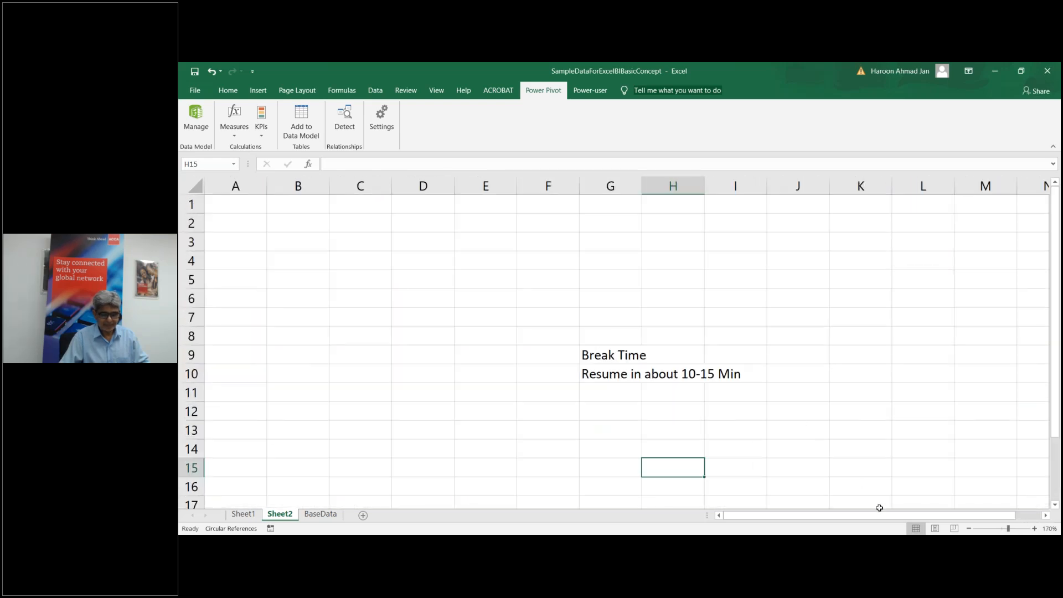
{"action": "left_click_drag", "start_coordinate": [872, 513], "coordinate": [895, 513]}
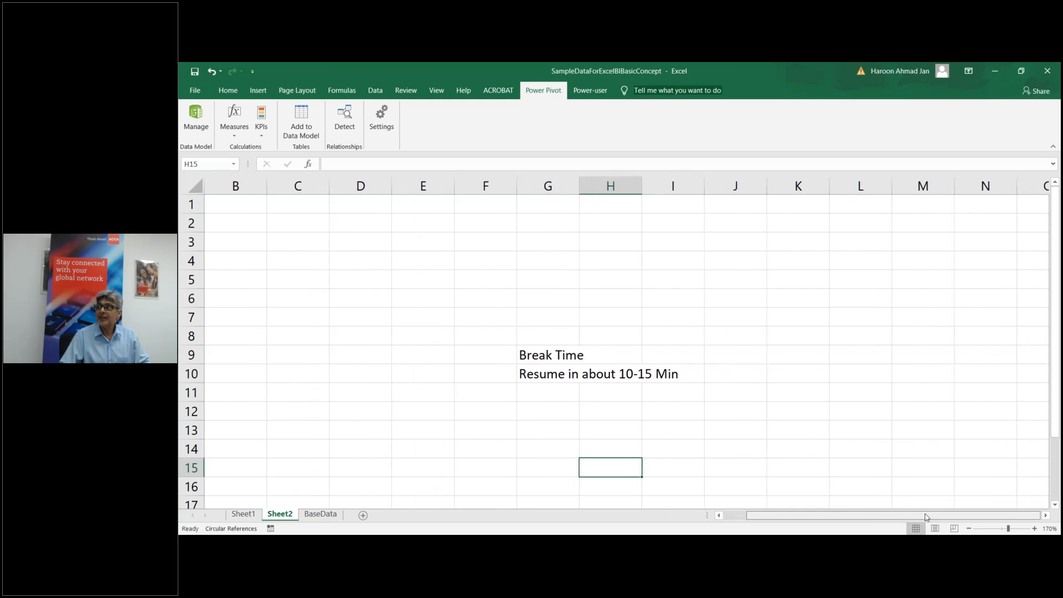
{"action": "left_click", "coordinate": [1034, 528]}
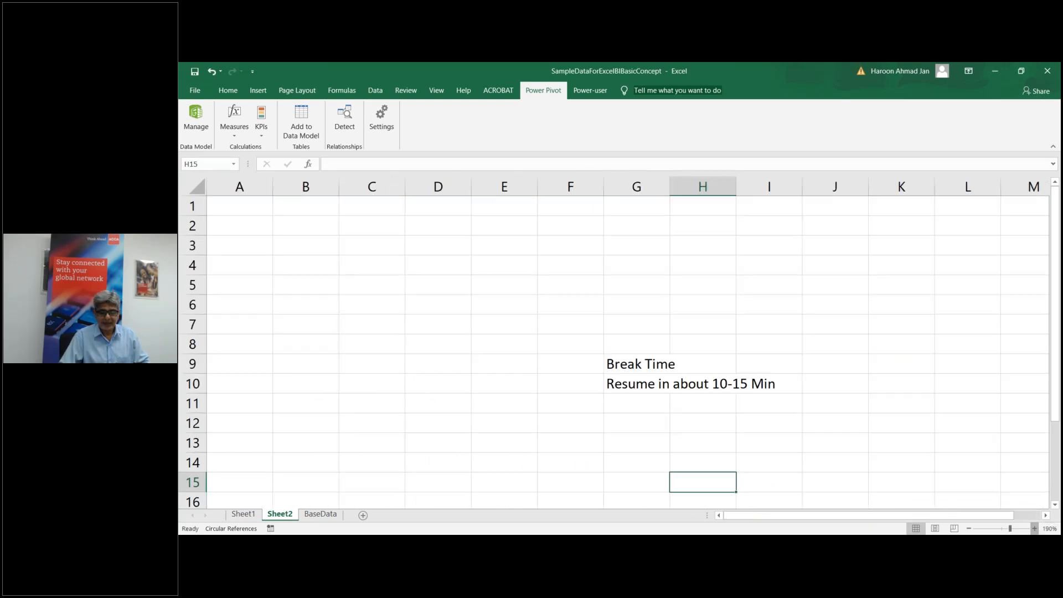
{"action": "left_click", "coordinate": [1034, 528]}
{"action": "left_click", "coordinate": [1034, 528]}
{"action": "left_click", "coordinate": [1034, 528]}
{"action": "left_click", "coordinate": [1034, 528]}
{"action": "left_click", "coordinate": [1034, 529]}
{"action": "left_click", "coordinate": [1034, 528]}
{"action": "left_click", "coordinate": [1034, 529]}
{"action": "left_click_drag", "start_coordinate": [963, 515], "coordinate": [1013, 518]}
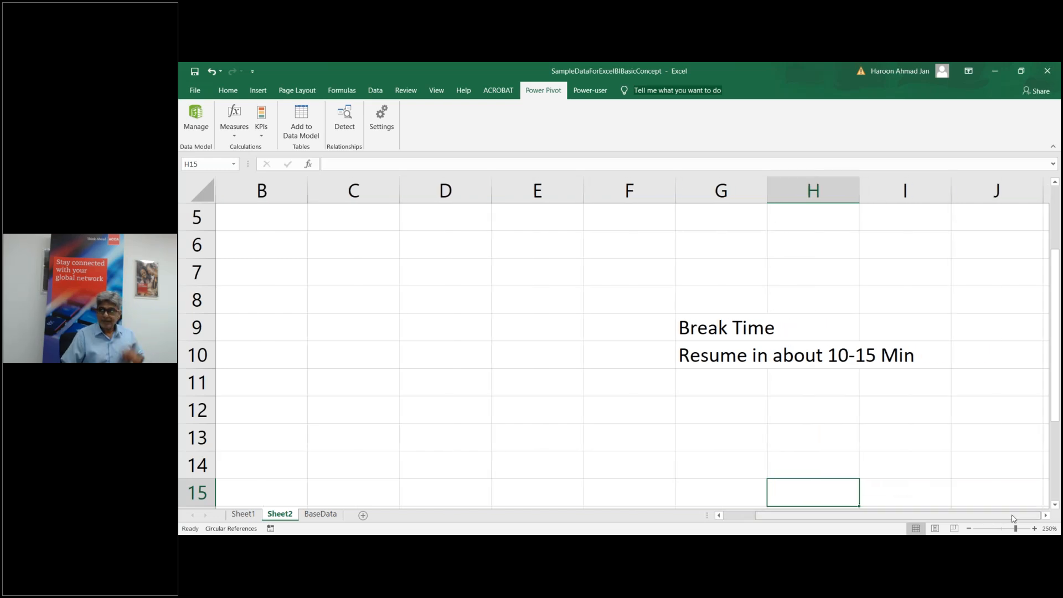
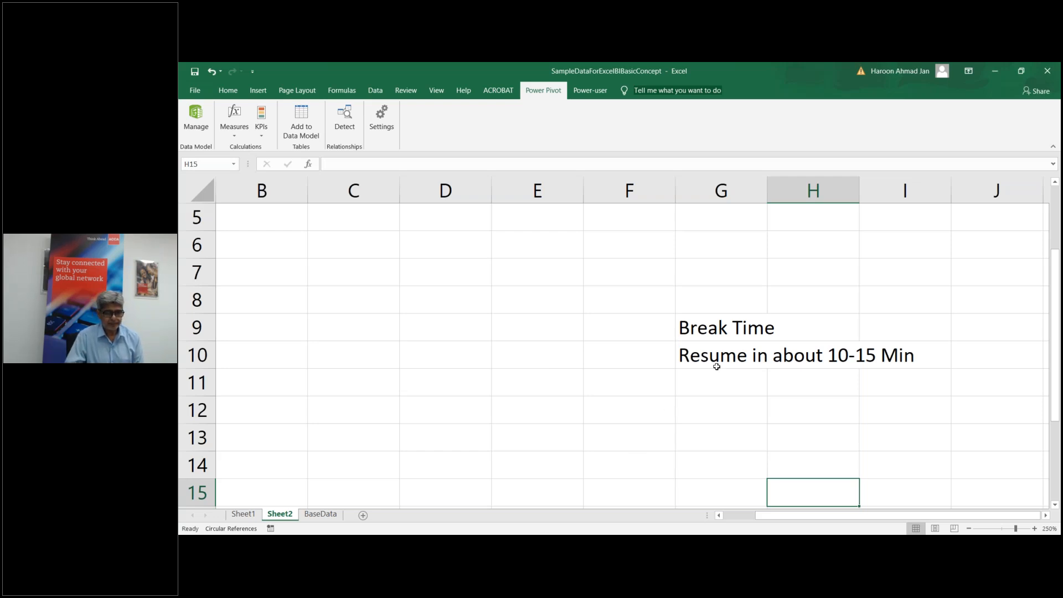
Step: Delete the Sheet2 break-notice sheet and confirm the permanent deletion
{"action": "left_click", "coordinate": [250, 515]}
{"action": "left_click", "coordinate": [278, 515]}
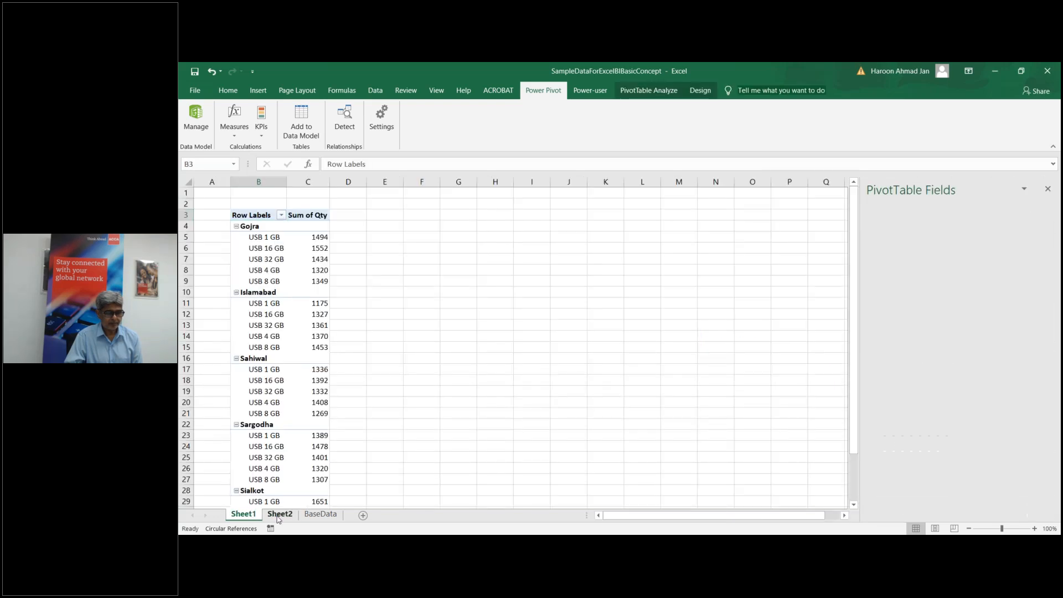
{"action": "right_click", "coordinate": [278, 518]}
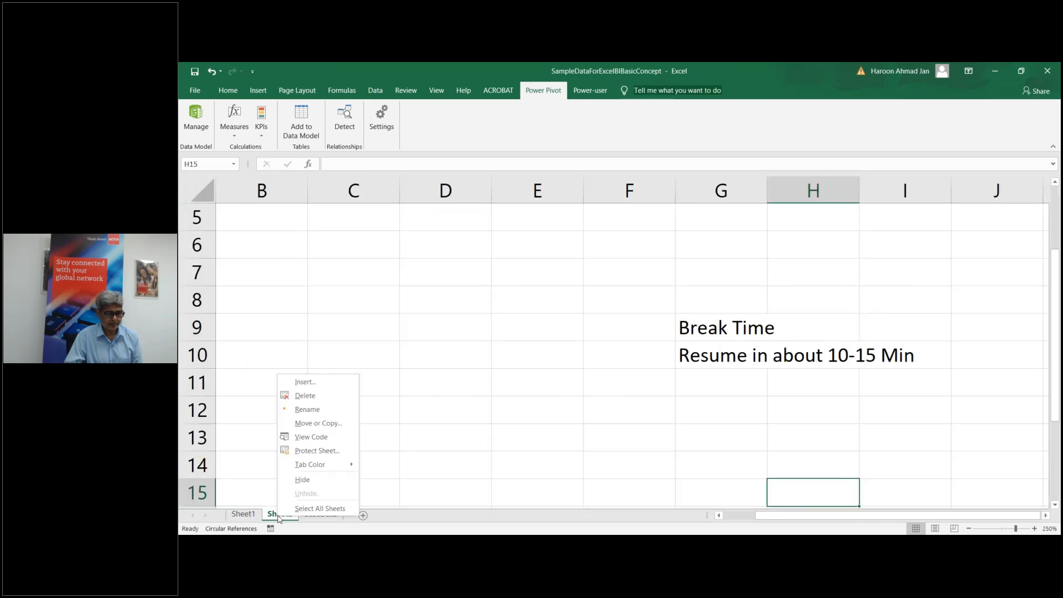
{"action": "left_click", "coordinate": [305, 396]}
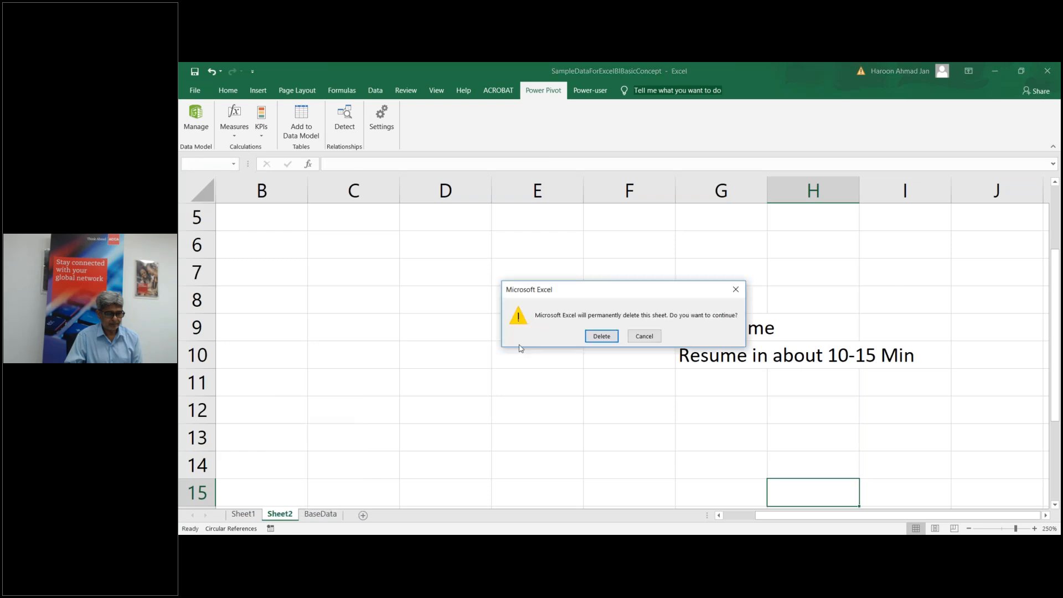
{"action": "left_click", "coordinate": [600, 334]}
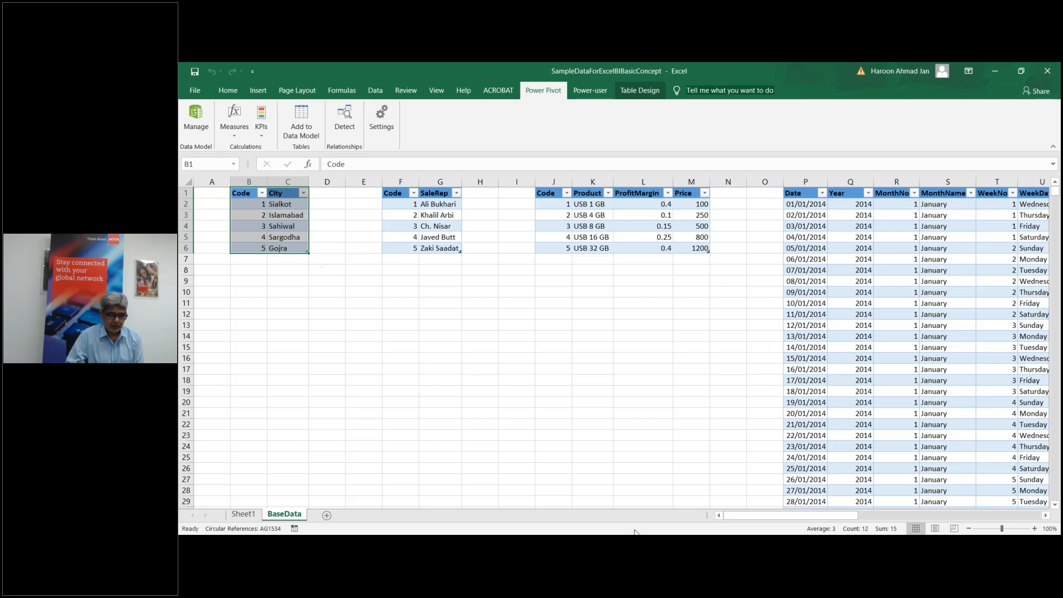
Step: Scroll to the BaseData sales table and jump to its last row, 4192 (12/07/2019)
{"action": "left_click_drag", "start_coordinate": [753, 516], "coordinate": [805, 516]}
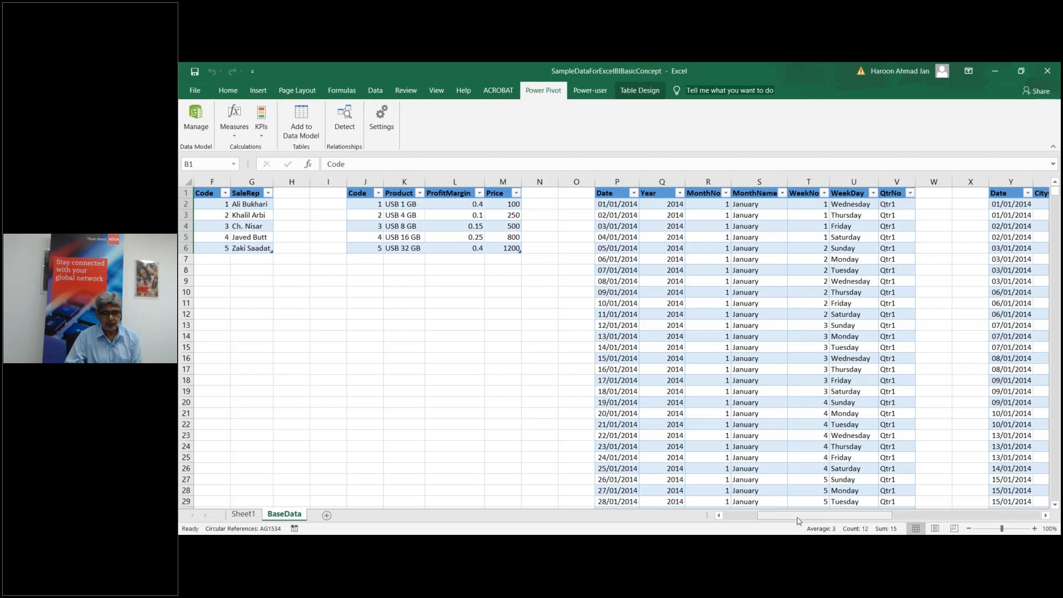
{"action": "left_click_drag", "start_coordinate": [797, 516], "coordinate": [857, 516]}
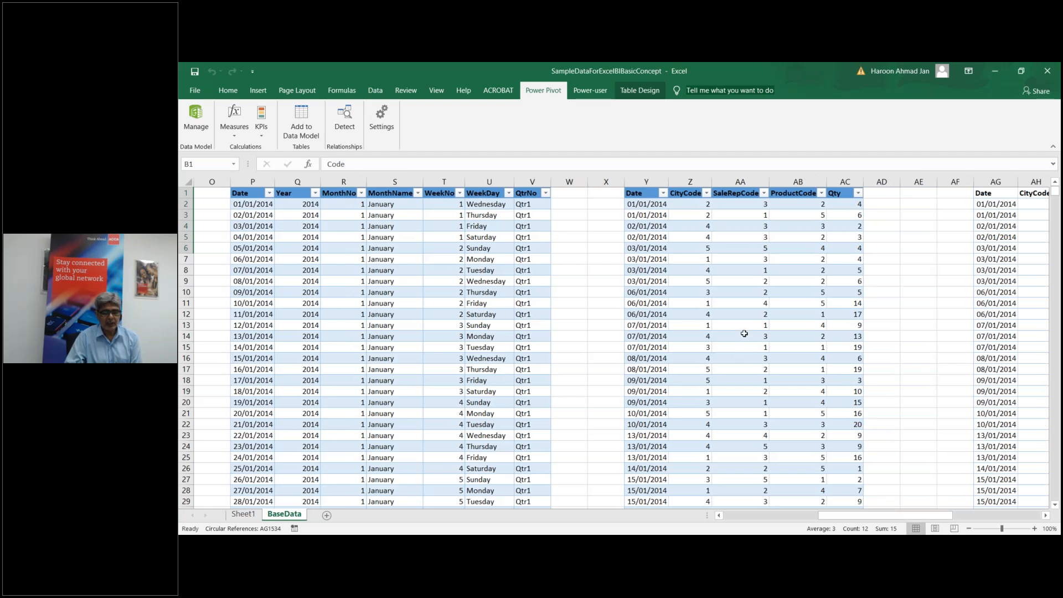
{"action": "left_click", "coordinate": [656, 322]}
{"action": "key", "text": "ctrl+Down"}
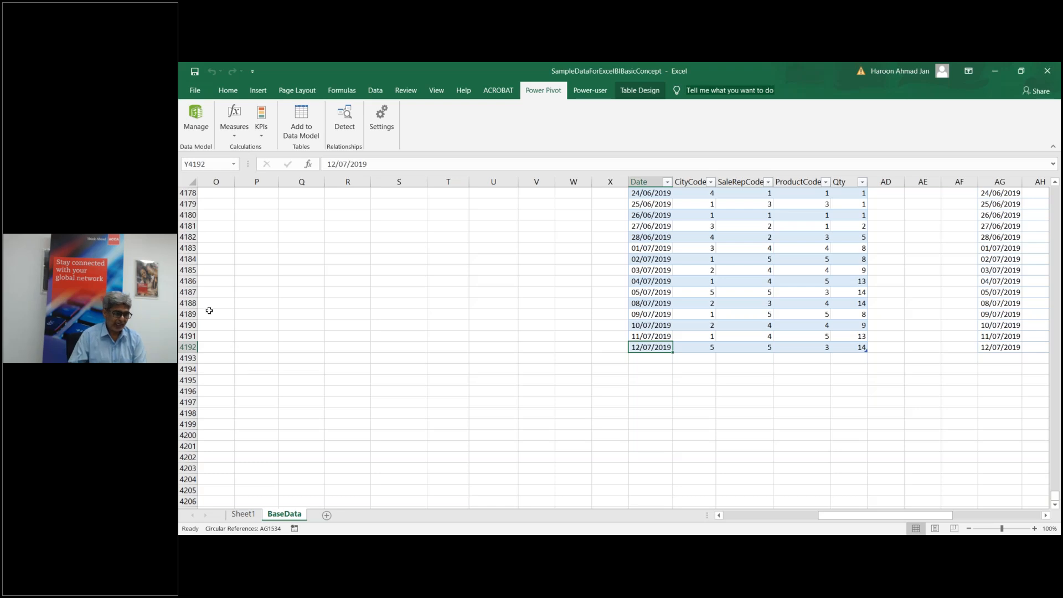
{"action": "left_click", "coordinate": [197, 90]}
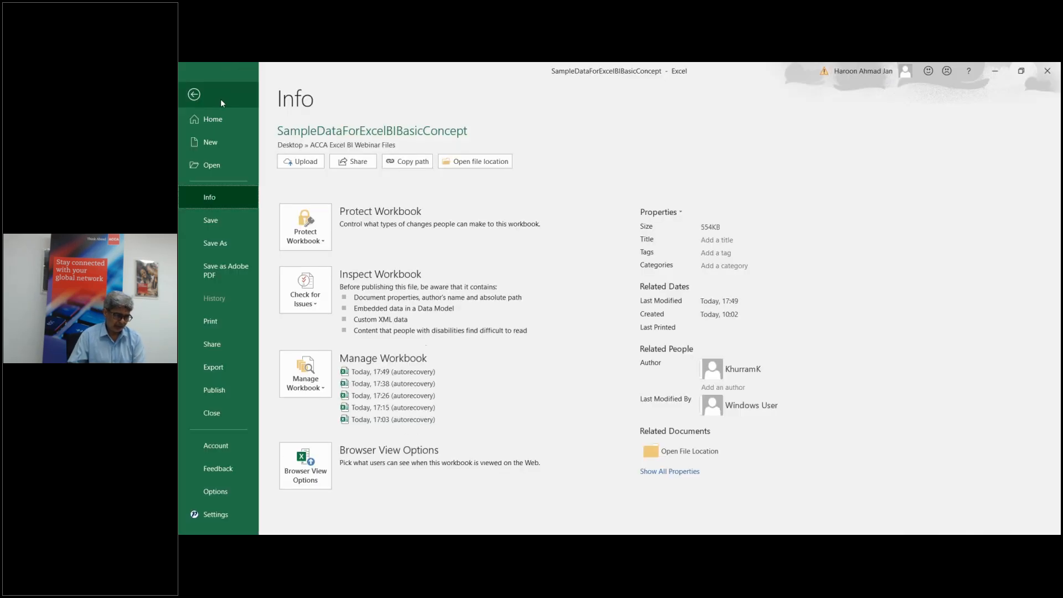
{"action": "left_click", "coordinate": [210, 491]}
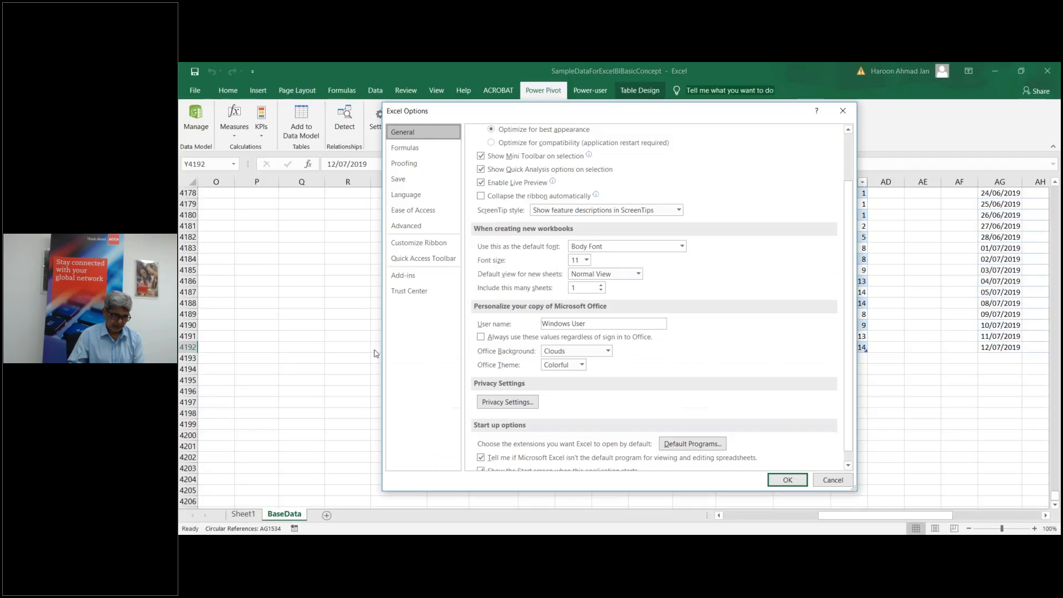
{"action": "left_click", "coordinate": [415, 275]}
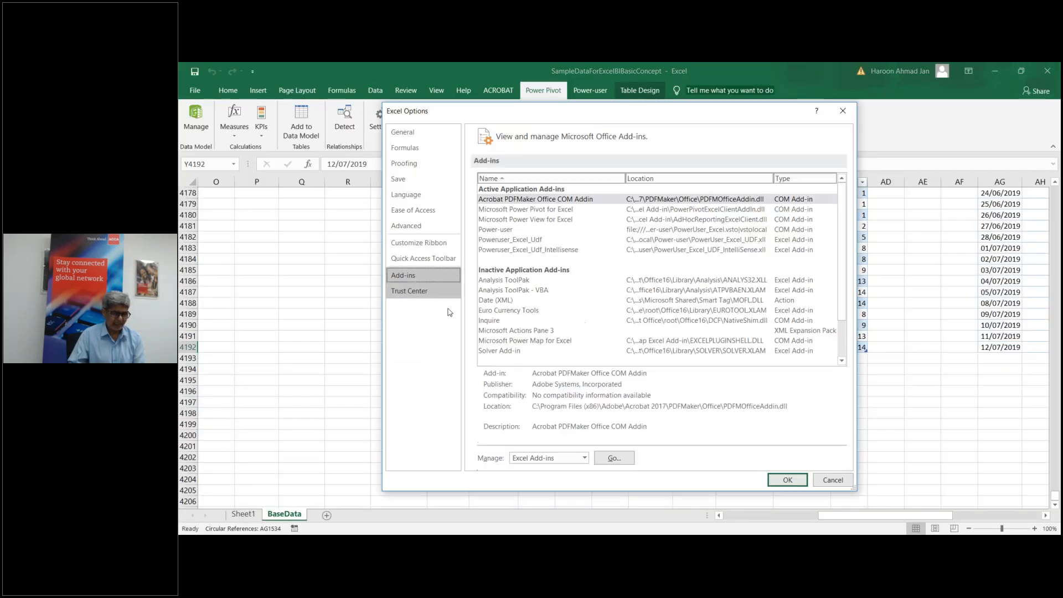
{"action": "left_click", "coordinate": [618, 460]}
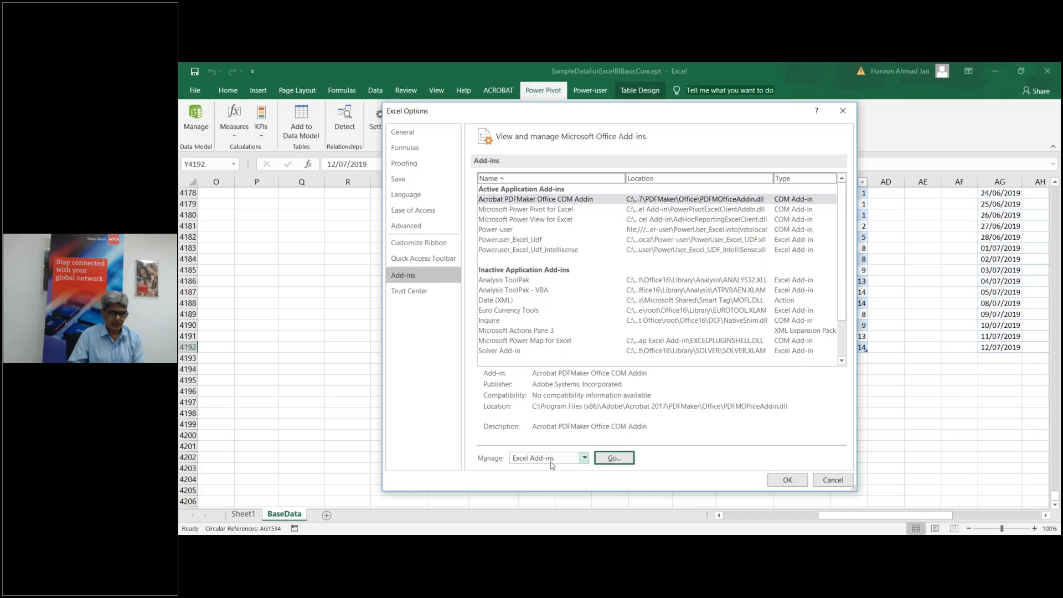
{"action": "left_click", "coordinate": [585, 460]}
{"action": "left_click", "coordinate": [575, 479]}
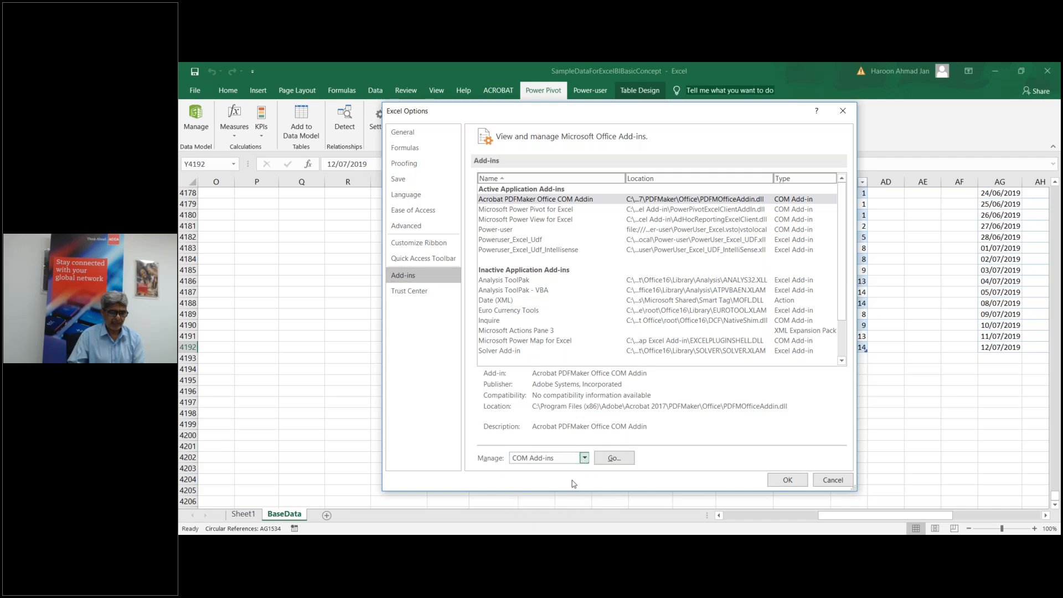
{"action": "left_click", "coordinate": [613, 458]}
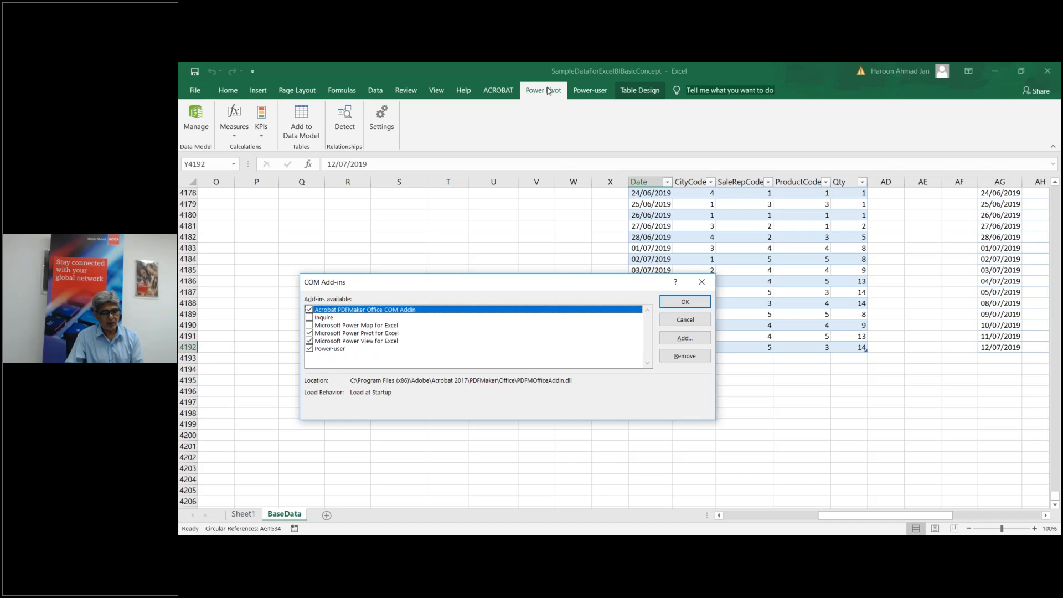
{"action": "left_click", "coordinate": [703, 283]}
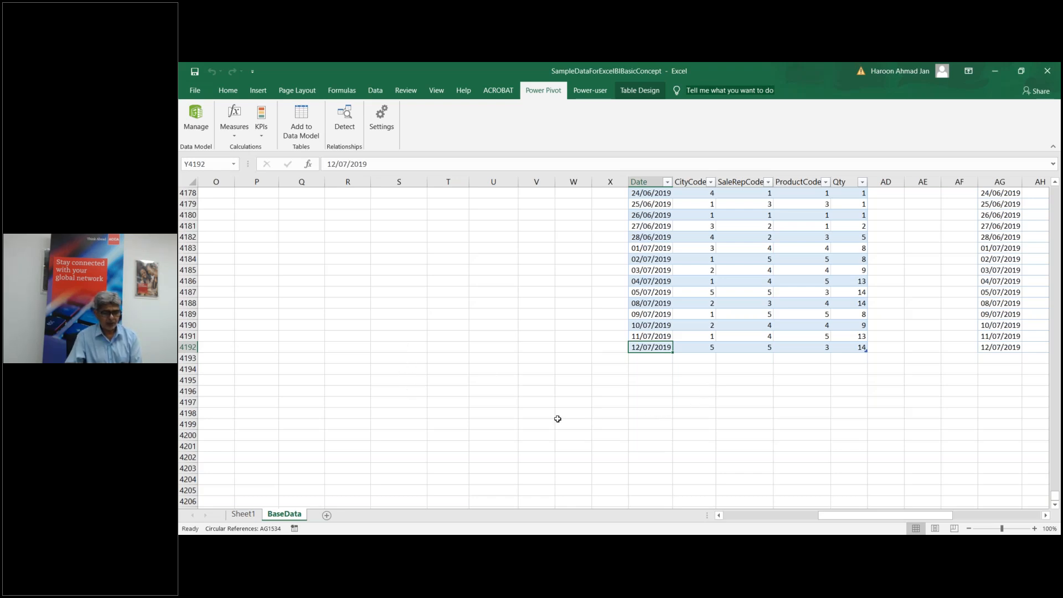
Step: Return to the top of the sales table's Date column, then bring Power Pivot forward
{"action": "left_click", "coordinate": [599, 313]}
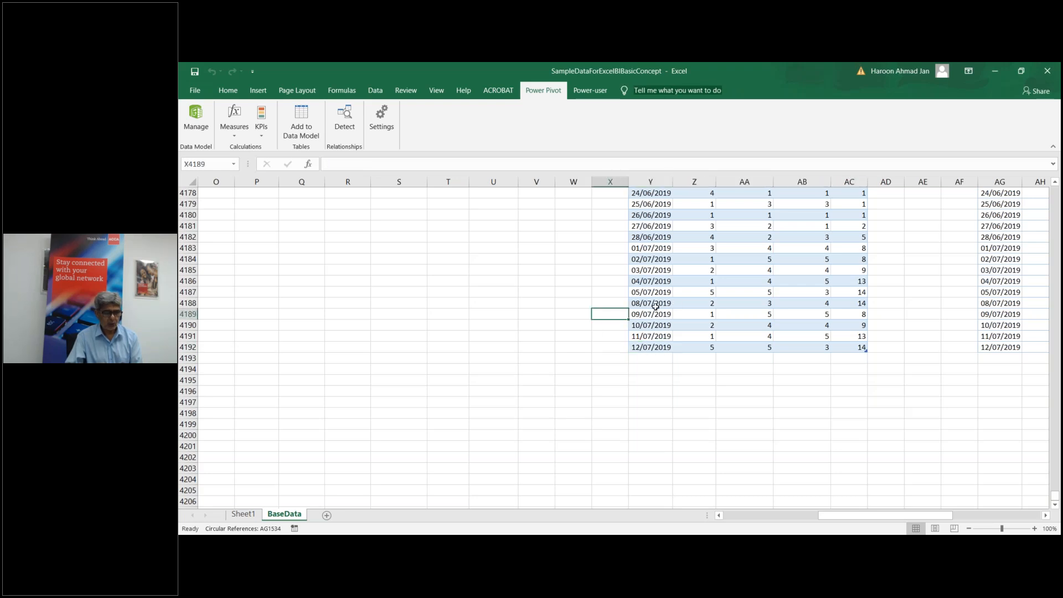
{"action": "left_click", "coordinate": [656, 305]}
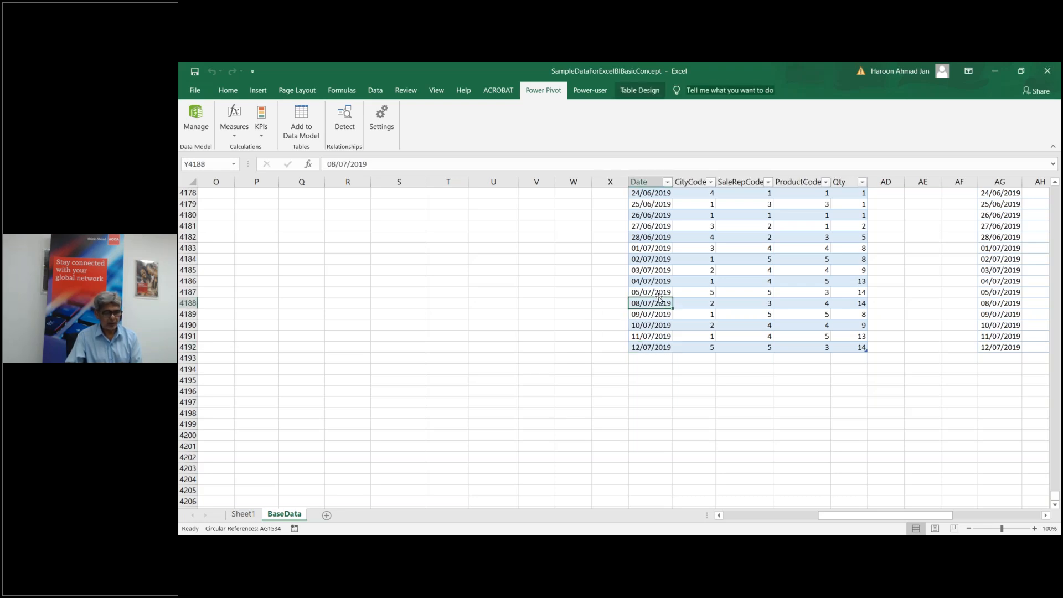
{"action": "key", "text": "ctrl+Up"}
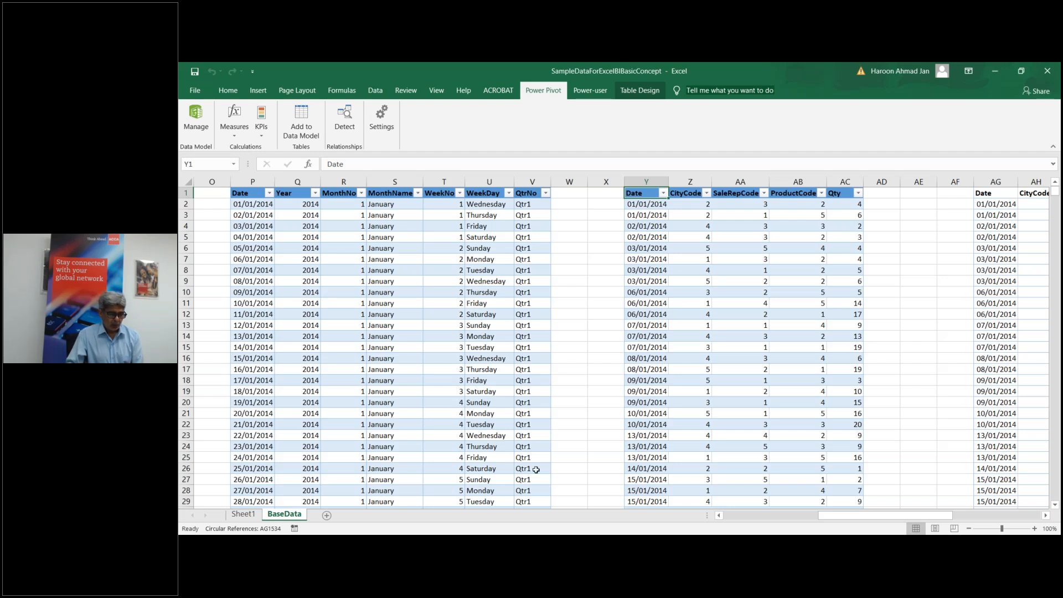
{"action": "mouse_move", "coordinate": [618, 545]}
{"action": "left_click", "coordinate": [654, 501]}
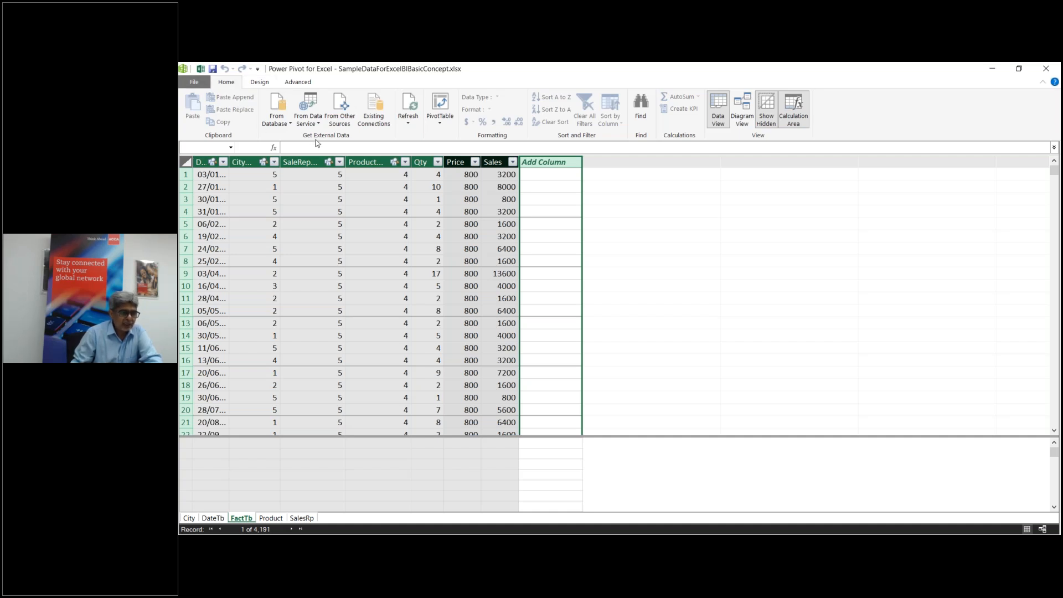
Step: Browse the database, data service and other-source import options, cancel the wizard, and return to Excel
{"action": "left_click", "coordinate": [288, 125]}
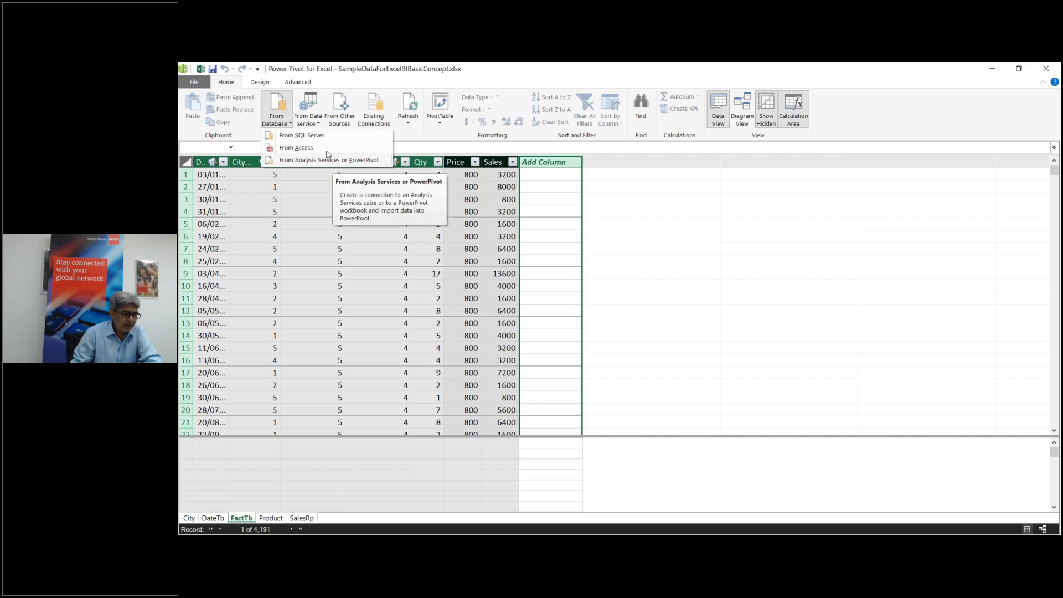
{"action": "left_click", "coordinate": [318, 122]}
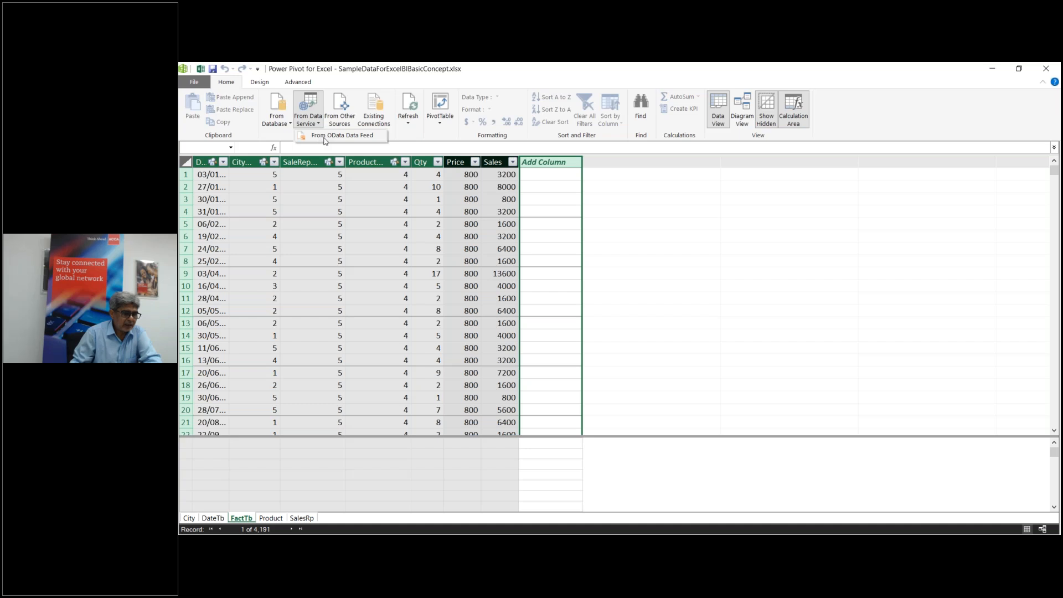
{"action": "left_click", "coordinate": [346, 123]}
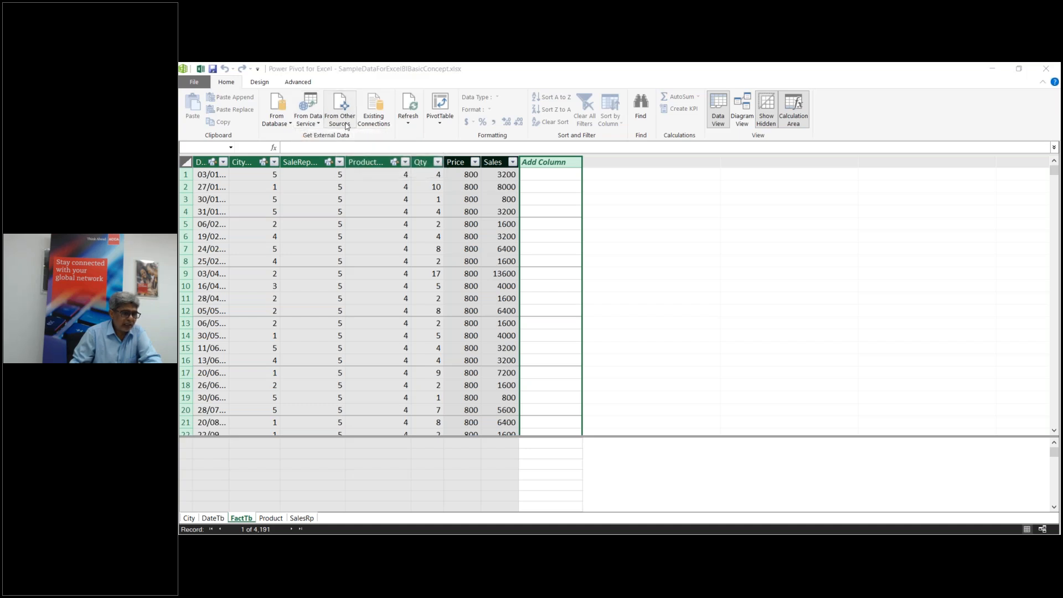
{"action": "left_click_drag", "start_coordinate": [822, 283], "coordinate": [821, 410]}
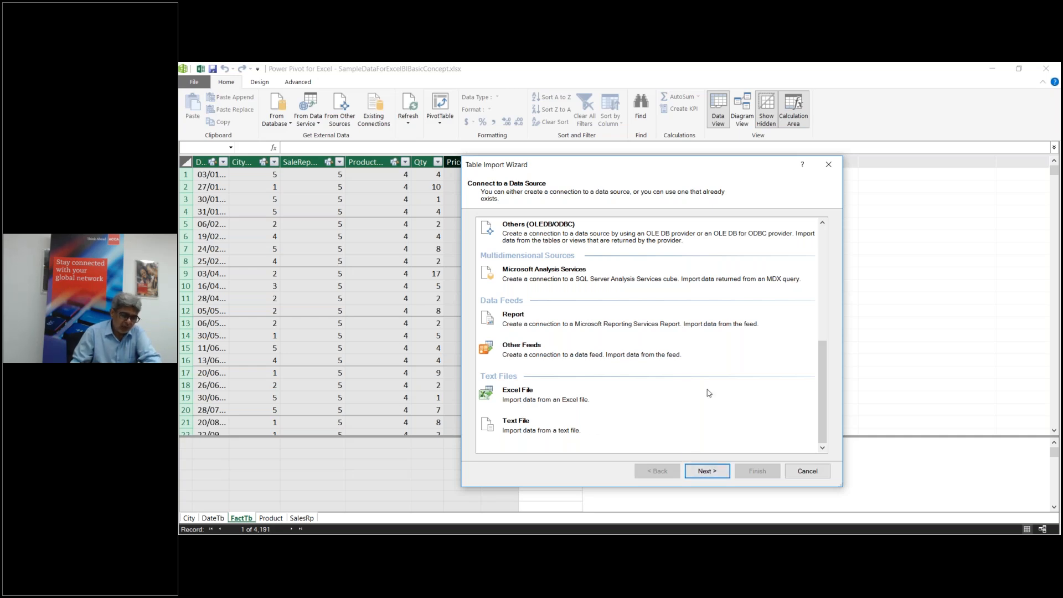
{"action": "left_click", "coordinate": [817, 473]}
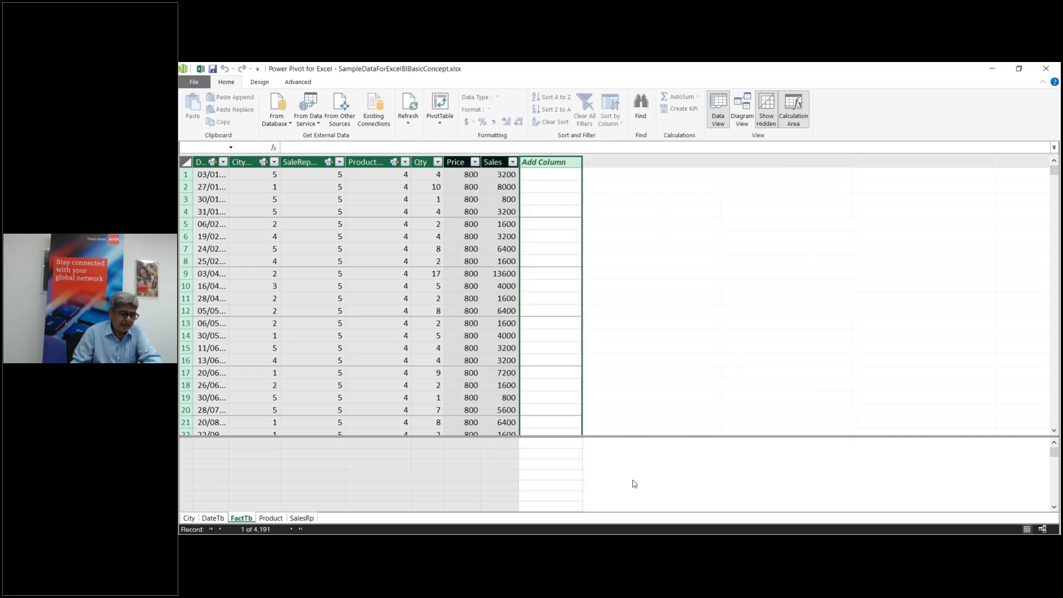
{"action": "mouse_move", "coordinate": [621, 532]}
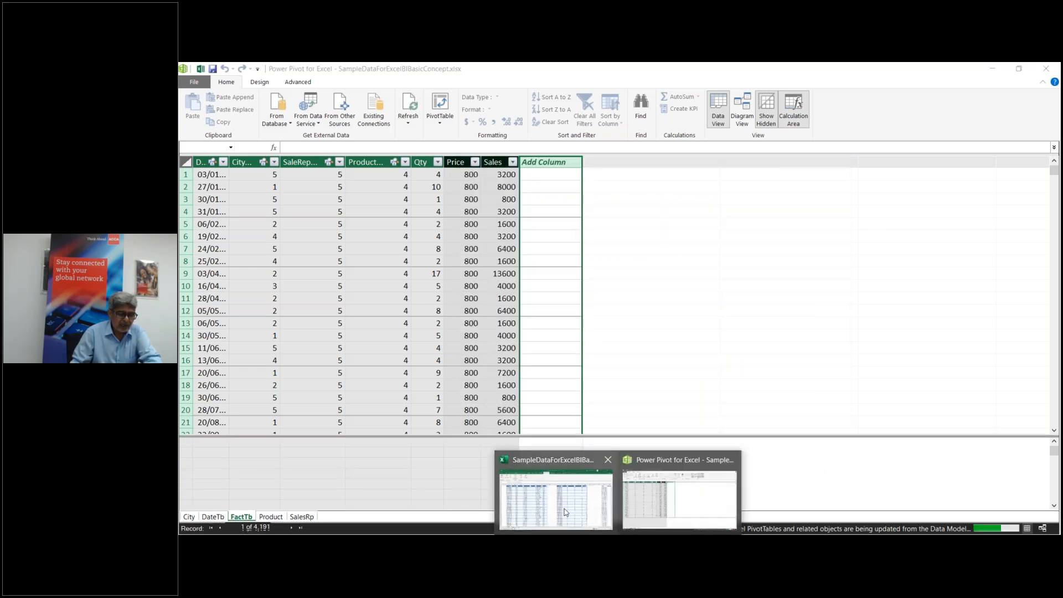
{"action": "left_click", "coordinate": [564, 512]}
Step: Select the whole Date-to-QtrNo table, add it to the Data Model, and return to Power Pivot
{"action": "left_click", "coordinate": [306, 244]}
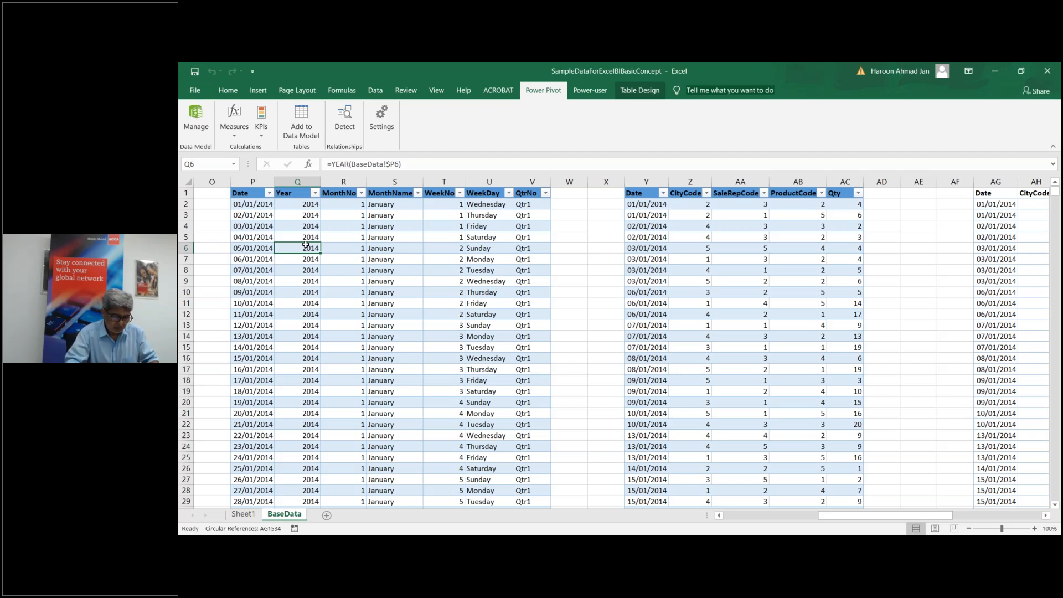
{"action": "key", "text": "ctrl+a"}
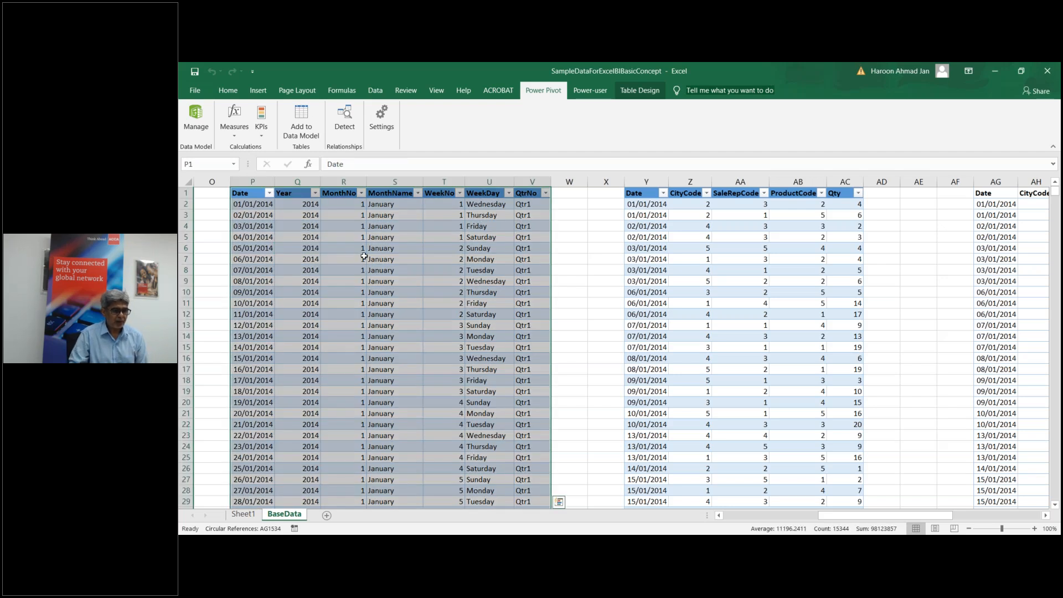
{"action": "left_click", "coordinate": [306, 135]}
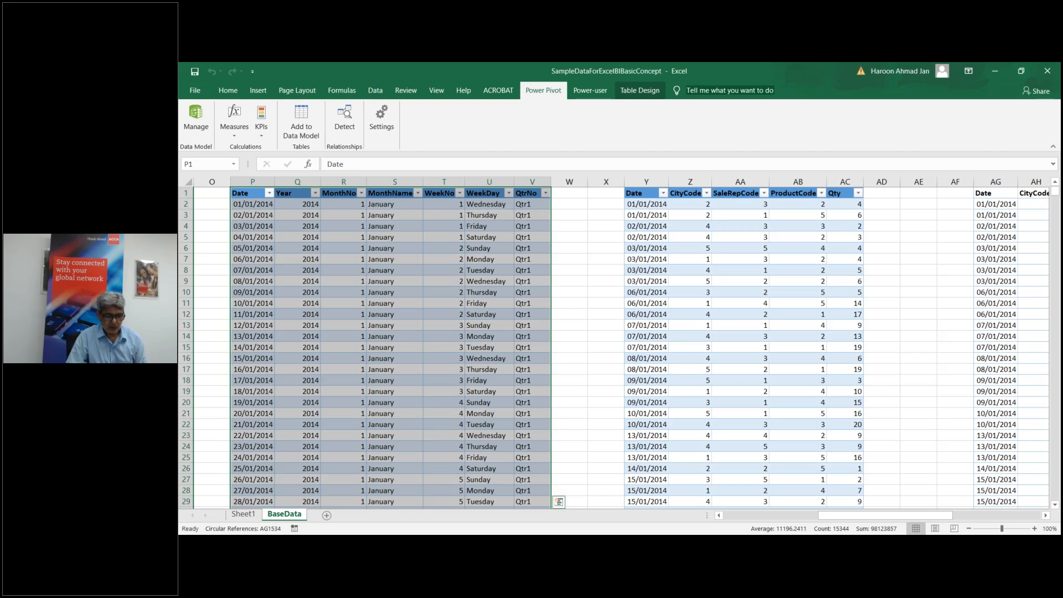
{"action": "left_click", "coordinate": [617, 543]}
{"action": "left_click", "coordinate": [675, 495]}
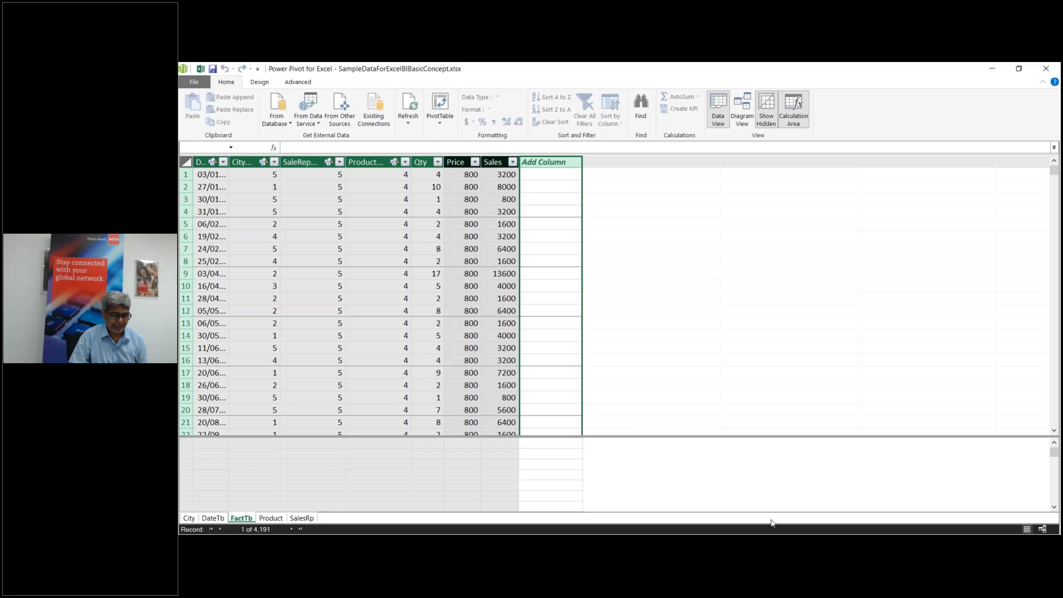
Step: Check the Price and Sales column formulas, then select a calculation-area cell under Sales
{"action": "left_click", "coordinate": [468, 175]}
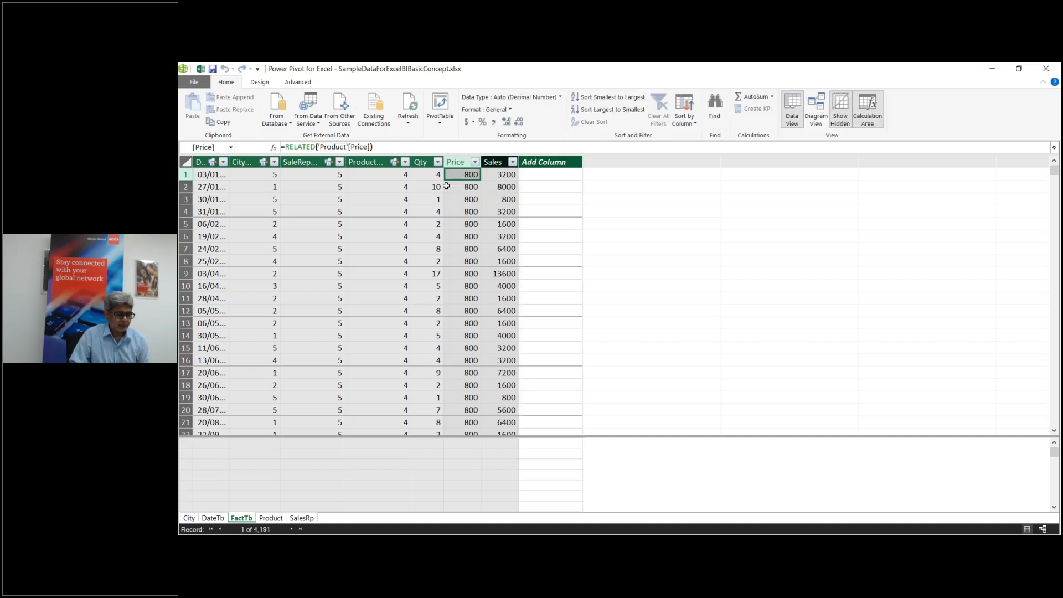
{"action": "left_click", "coordinate": [503, 175]}
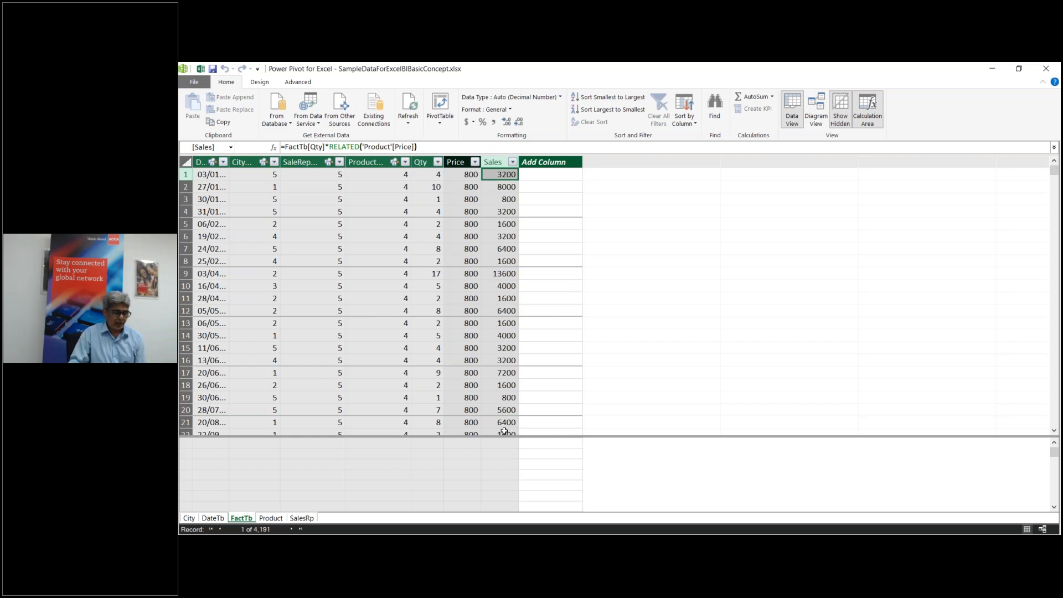
{"action": "left_click", "coordinate": [495, 465]}
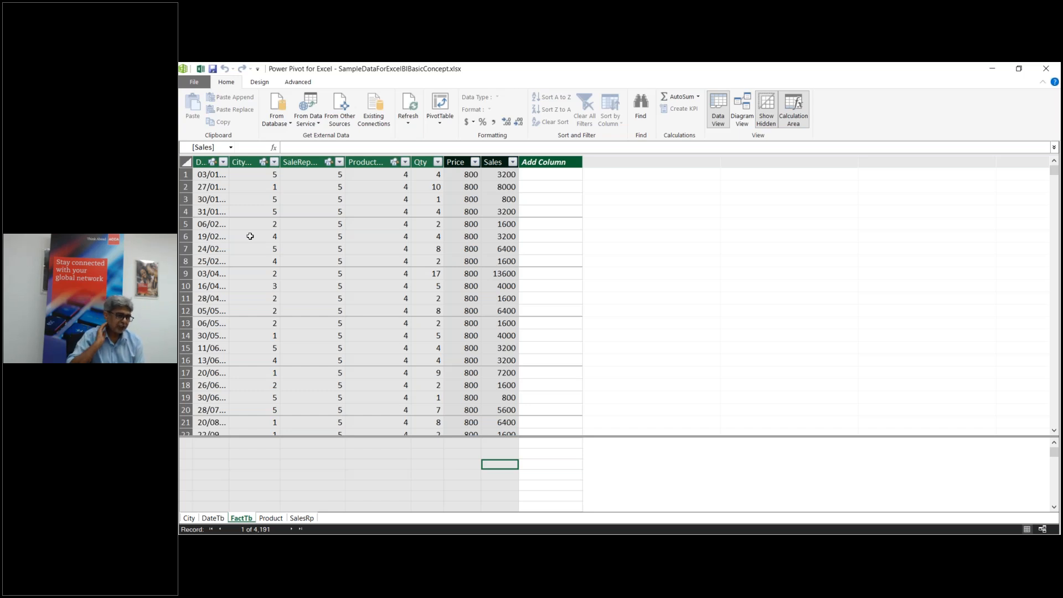
Step: Select FactTb's CityCode column, then the empty calculation-area cell below Sales
{"action": "left_click", "coordinate": [248, 162]}
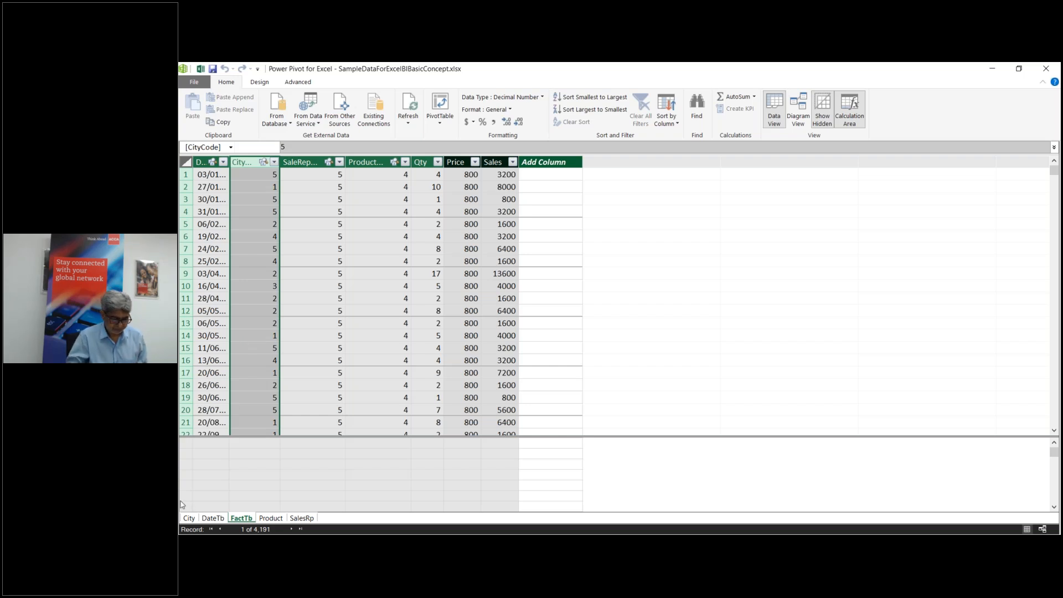
{"action": "left_click", "coordinate": [498, 466]}
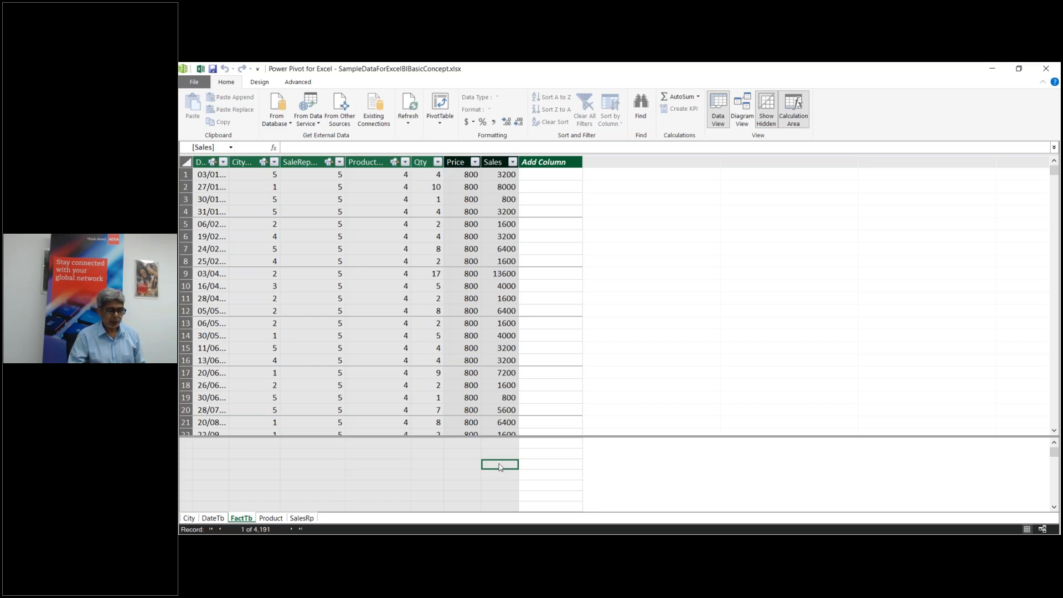
Step: Enter the measure Total Sales:=Sum(FactTb[Sales]) under the Sales column, giving 19688150
{"action": "left_click", "coordinate": [327, 145]}
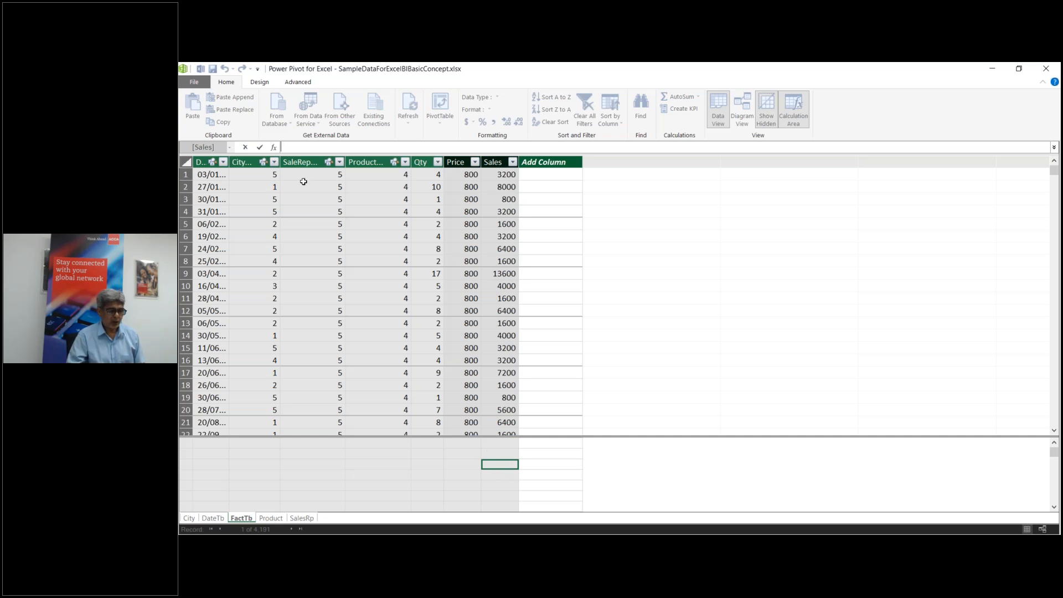
{"action": "type", "text": "="}
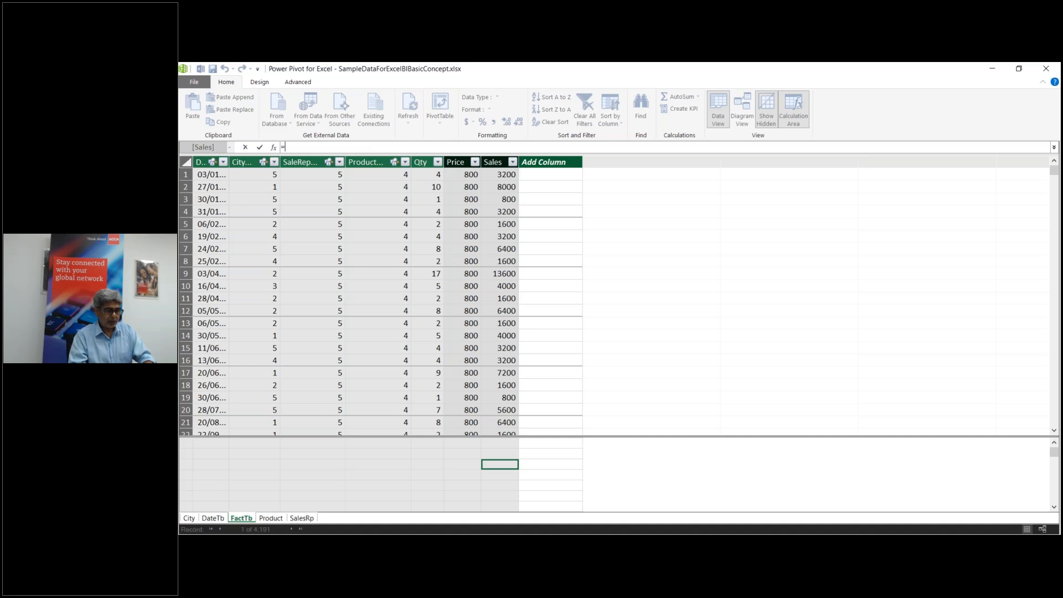
{"action": "key", "text": "BackSpace"}
{"action": "type", "text": "Total"}
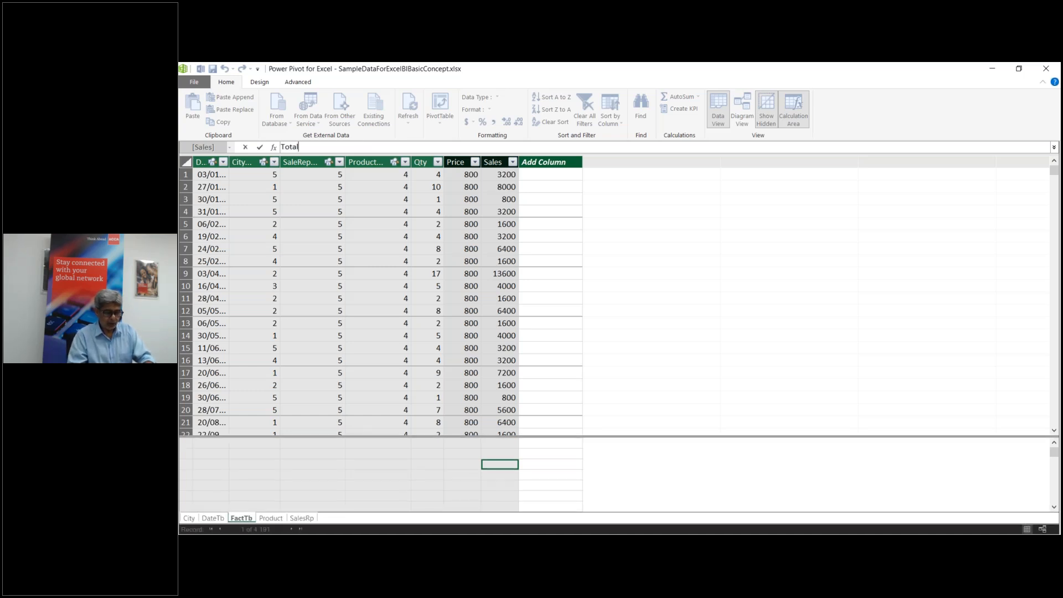
{"action": "type", "text": " Sales"}
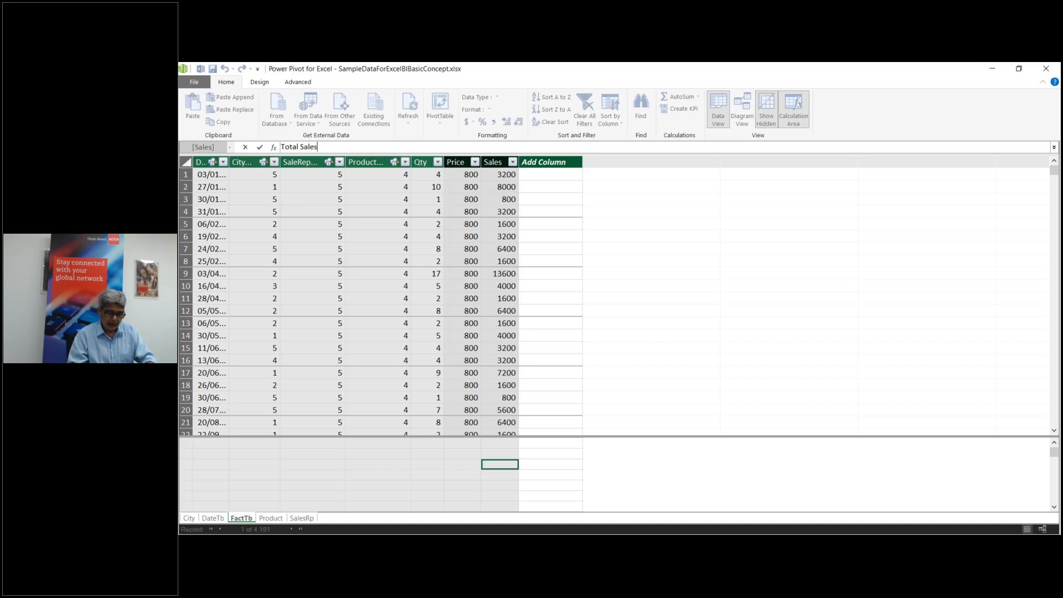
{"action": "type", "text": ":="}
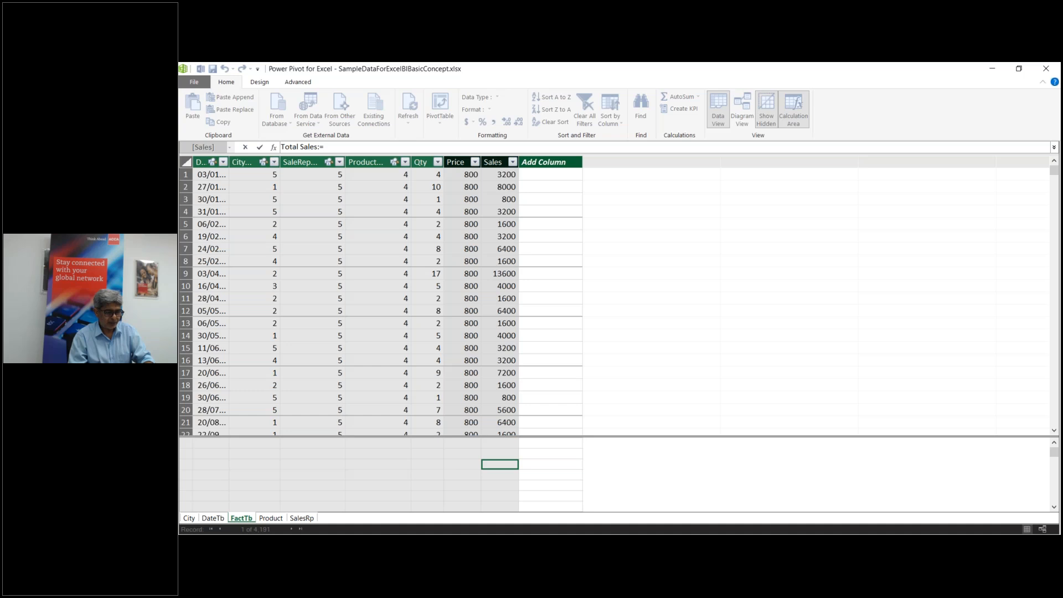
{"action": "type", "text": "Su"}
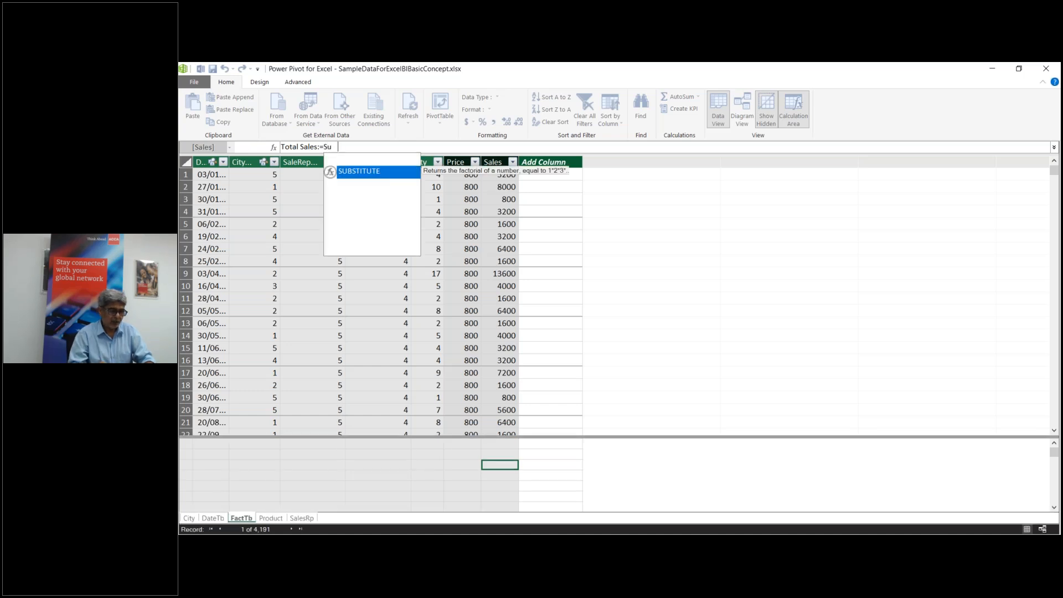
{"action": "type", "text": "m("}
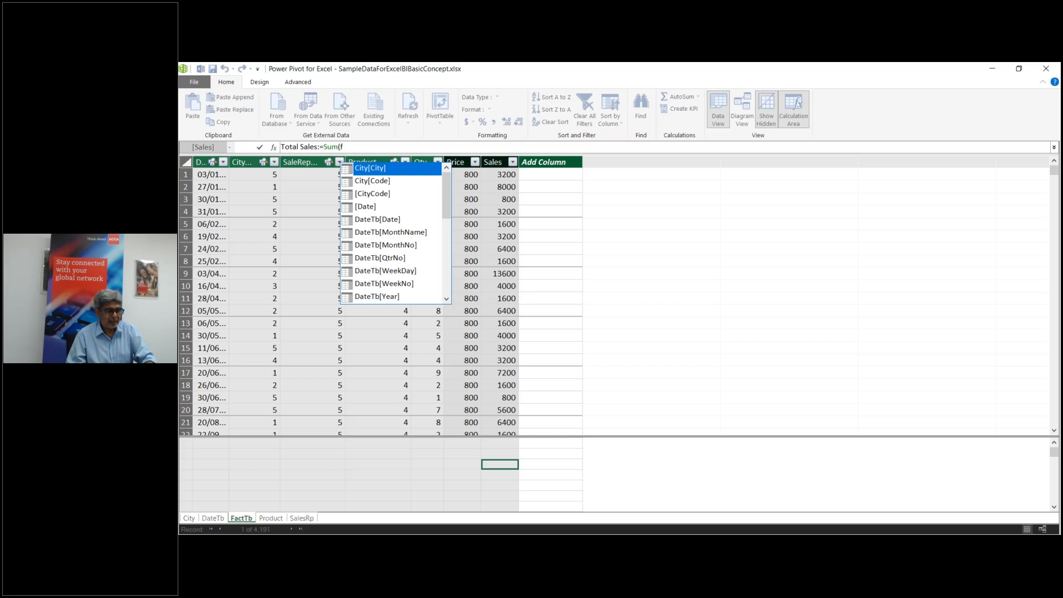
{"action": "type", "text": "fa"}
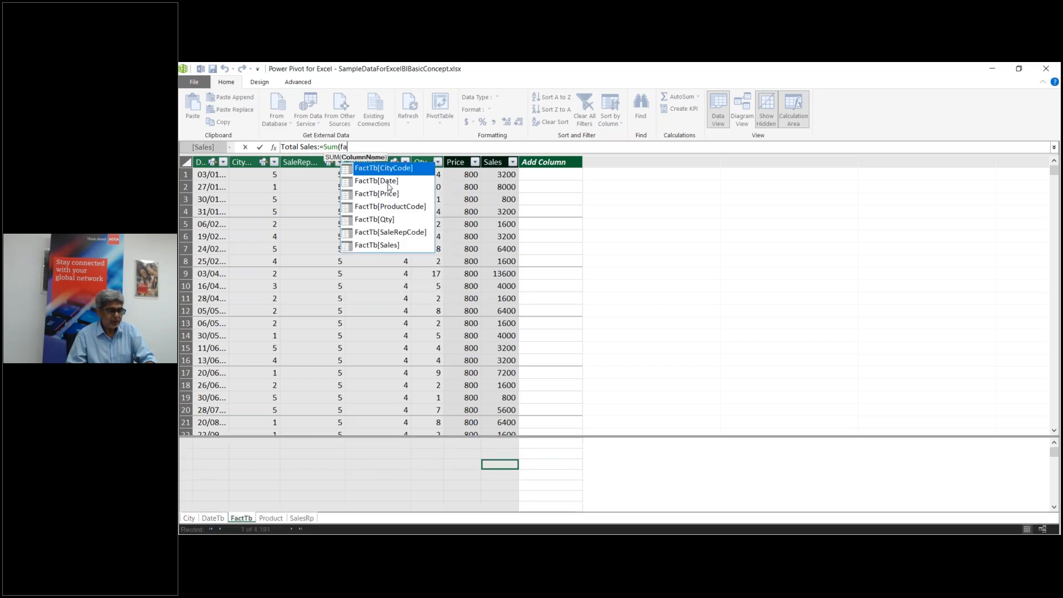
{"action": "double_click", "coordinate": [389, 245]}
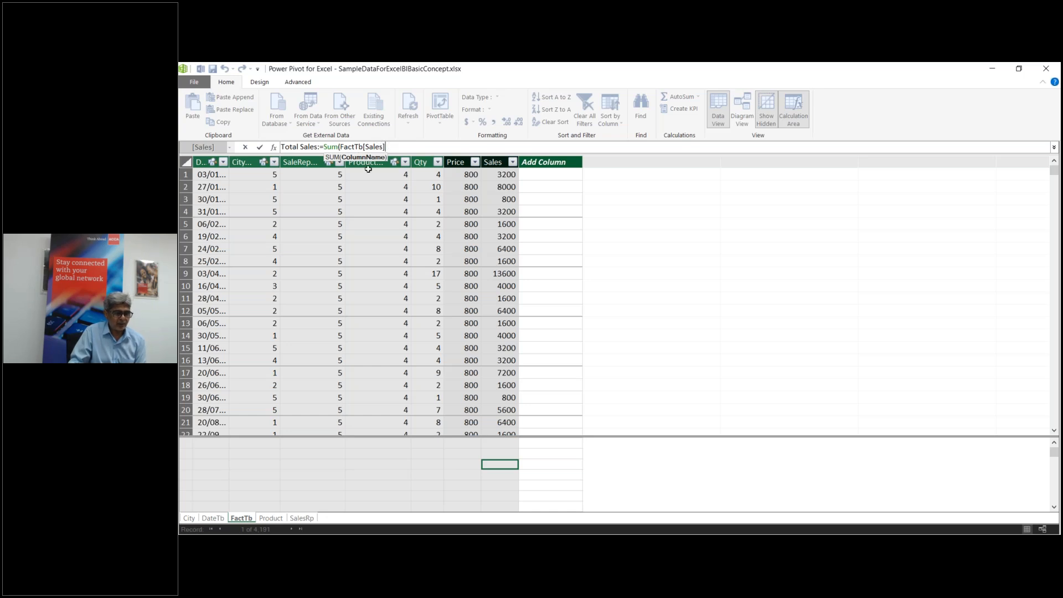
{"action": "type", "text": ")"}
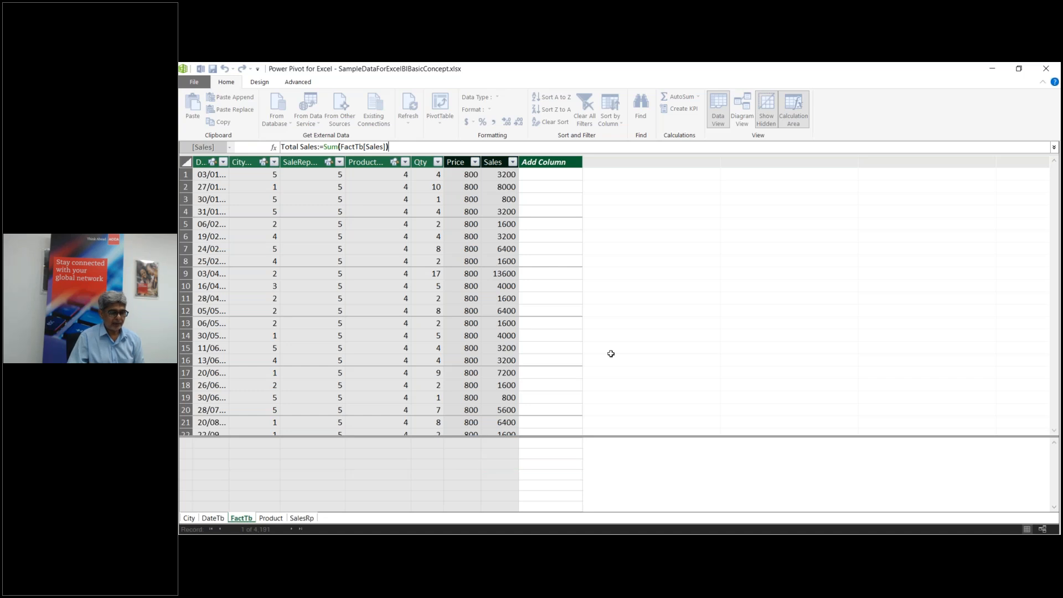
{"action": "key", "text": "Return"}
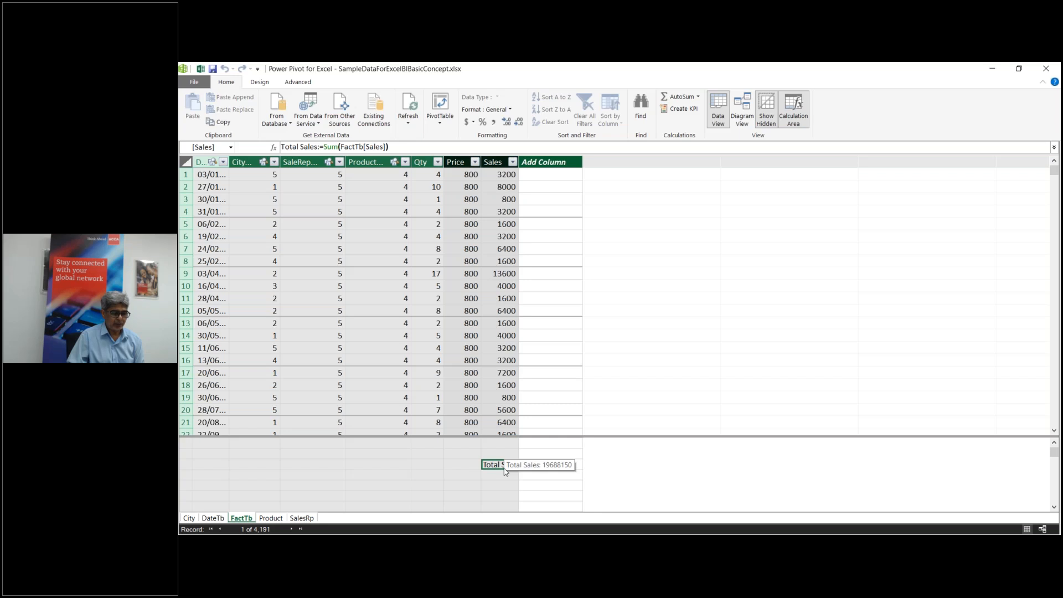
{"action": "mouse_move", "coordinate": [616, 540]}
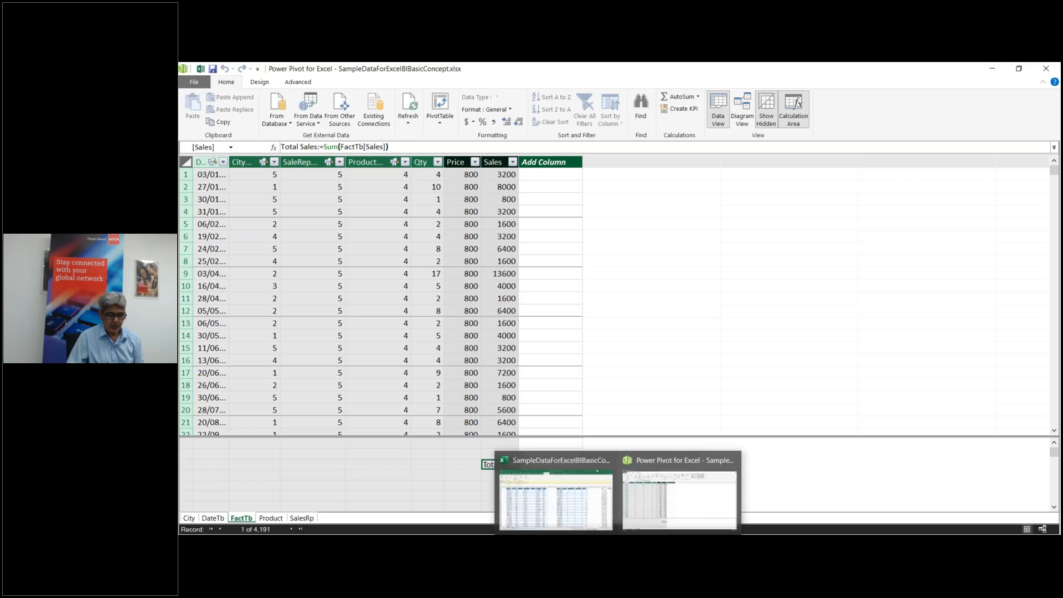
Step: Remove Sum of Qty from the Sheet1 PivotTable values, glancing at Power Pivot in between
{"action": "left_click", "coordinate": [576, 498]}
{"action": "left_click", "coordinate": [244, 515]}
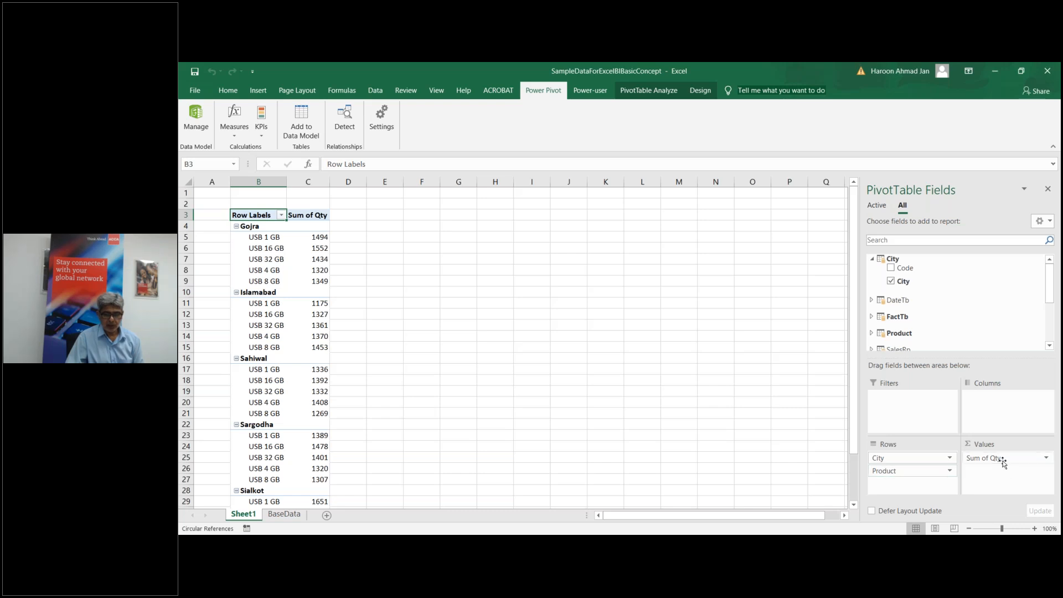
{"action": "left_click_drag", "start_coordinate": [1001, 458], "coordinate": [955, 288]}
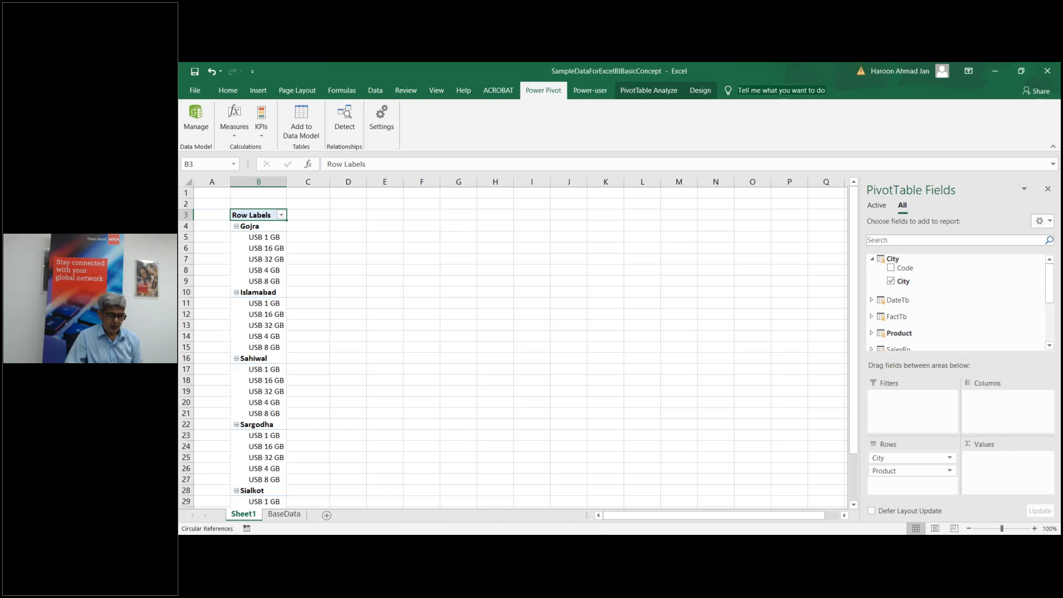
{"action": "mouse_move", "coordinate": [609, 540]}
{"action": "left_click", "coordinate": [660, 514]}
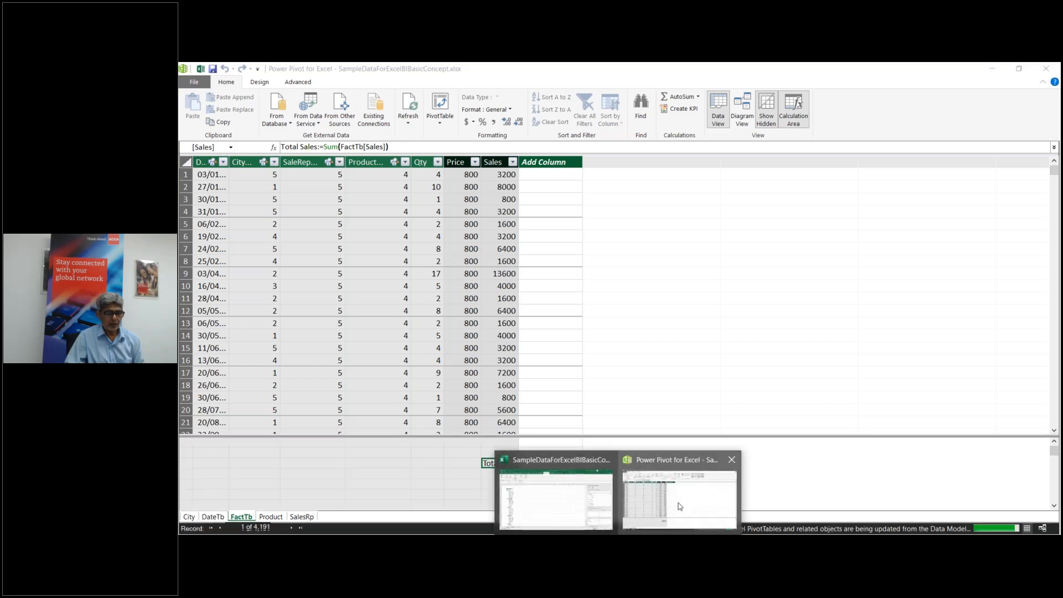
{"action": "mouse_move", "coordinate": [603, 533]}
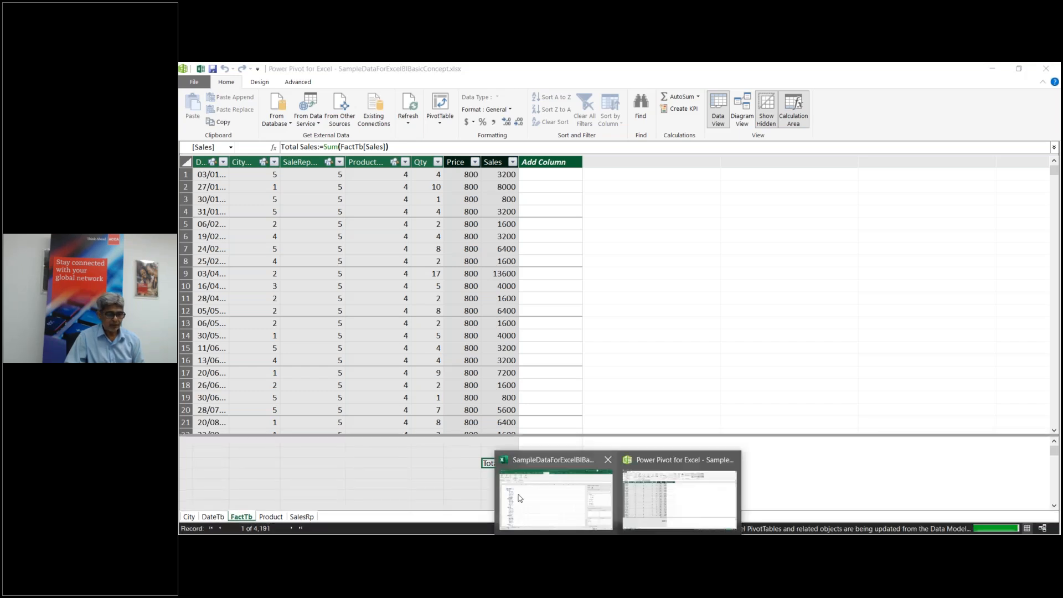
{"action": "left_click", "coordinate": [521, 498]}
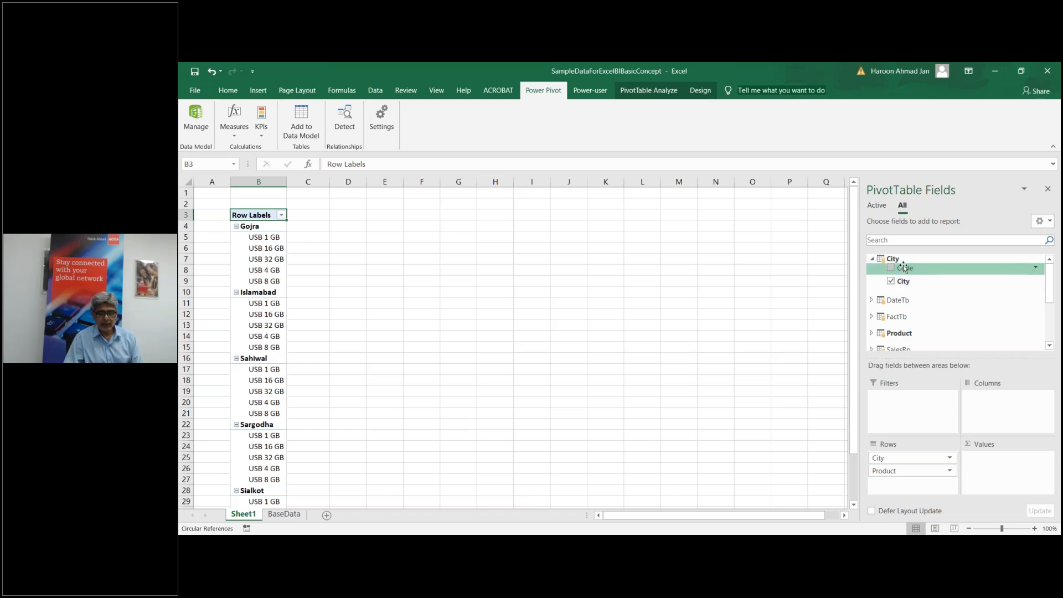
Step: Drop Product from the PivotTable rows and add FactTb's Total Sales measure by city
{"action": "left_click", "coordinate": [871, 260]}
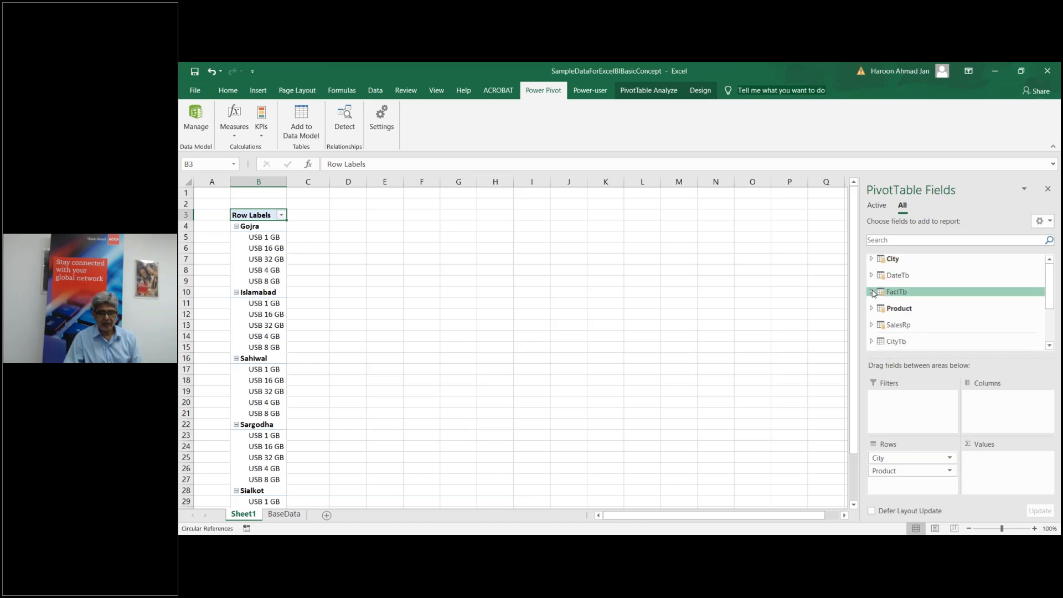
{"action": "left_click", "coordinate": [872, 294]}
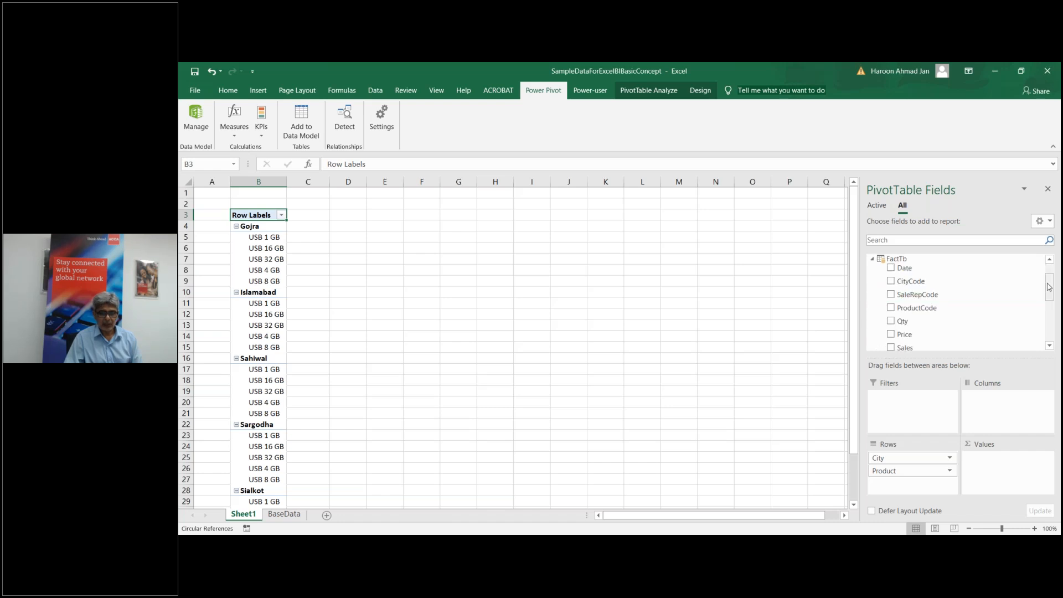
{"action": "left_click_drag", "start_coordinate": [1049, 289], "coordinate": [1048, 306]}
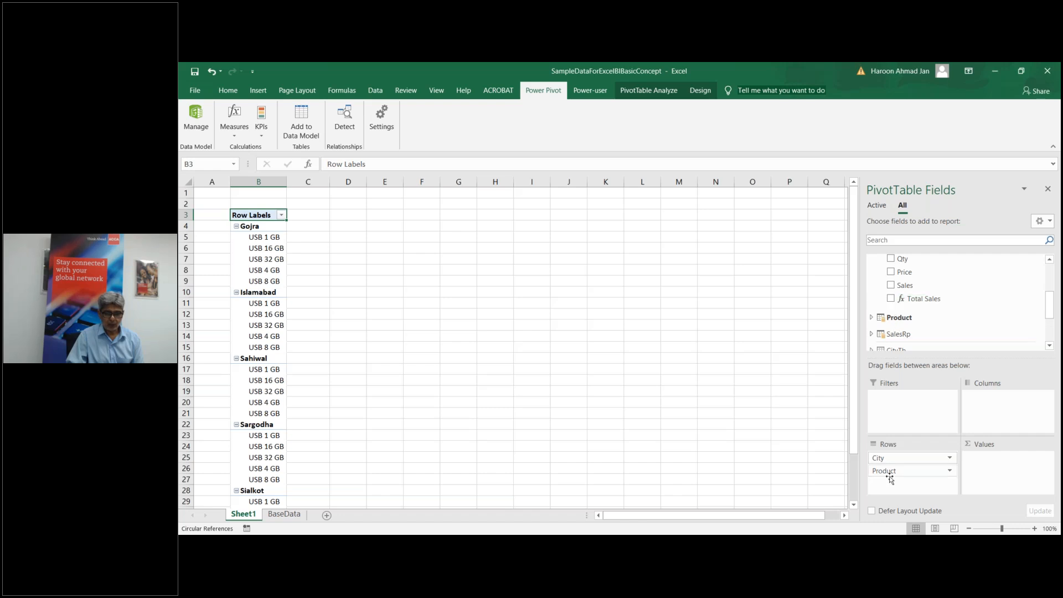
{"action": "left_click_drag", "start_coordinate": [890, 476], "coordinate": [921, 327]}
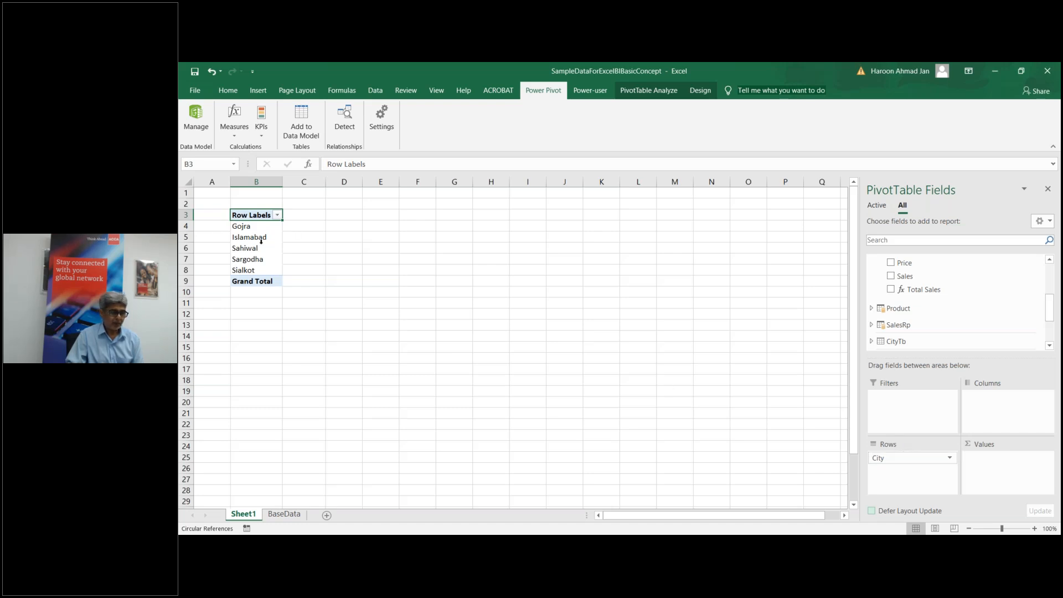
{"action": "left_click", "coordinate": [891, 289]}
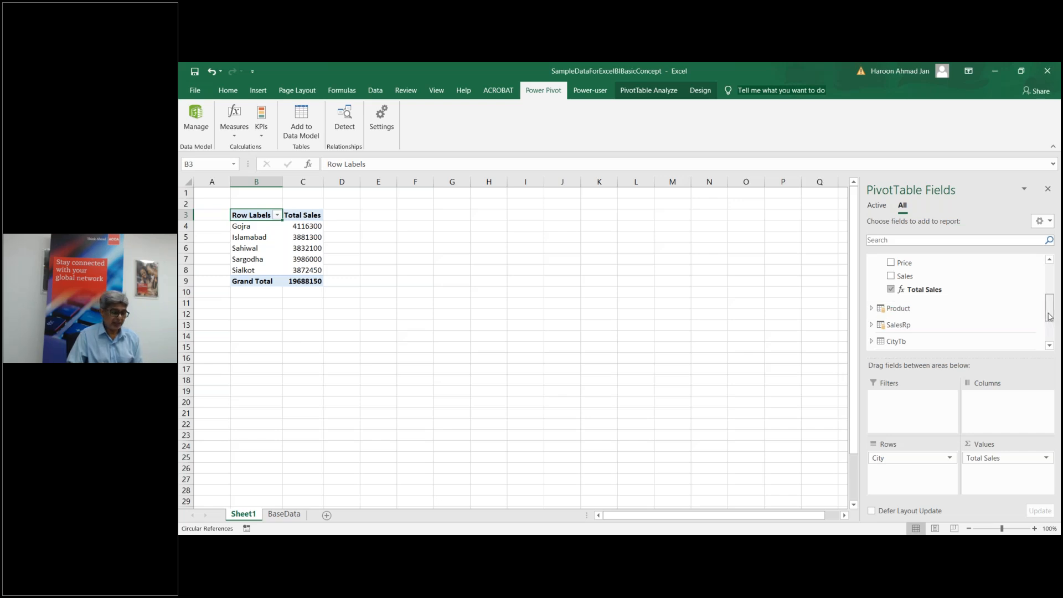
Step: Swap City for the Product field in the PivotTable rows to list Total Sales by USB product
{"action": "left_click_drag", "start_coordinate": [1048, 314], "coordinate": [1048, 302]}
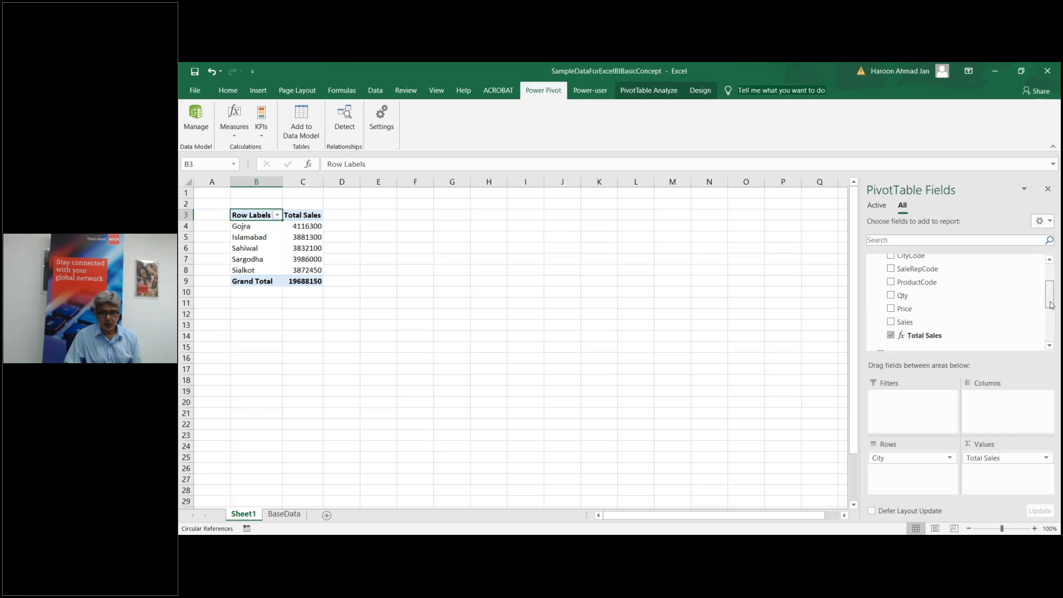
{"action": "scroll", "coordinate": [1053, 305], "scroll_direction": "up", "scroll_amount": 2}
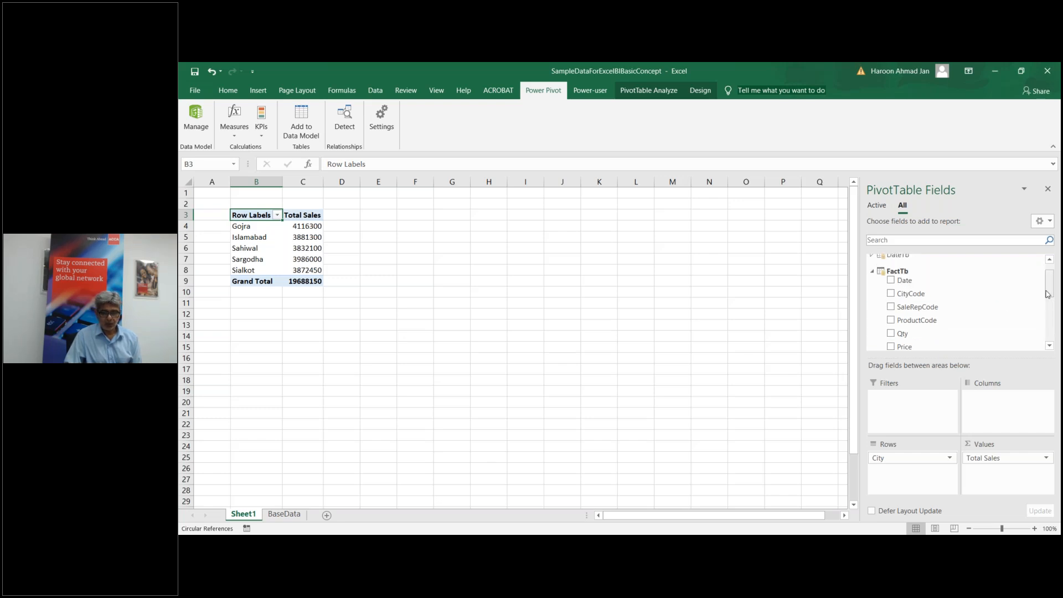
{"action": "left_click", "coordinate": [872, 271]}
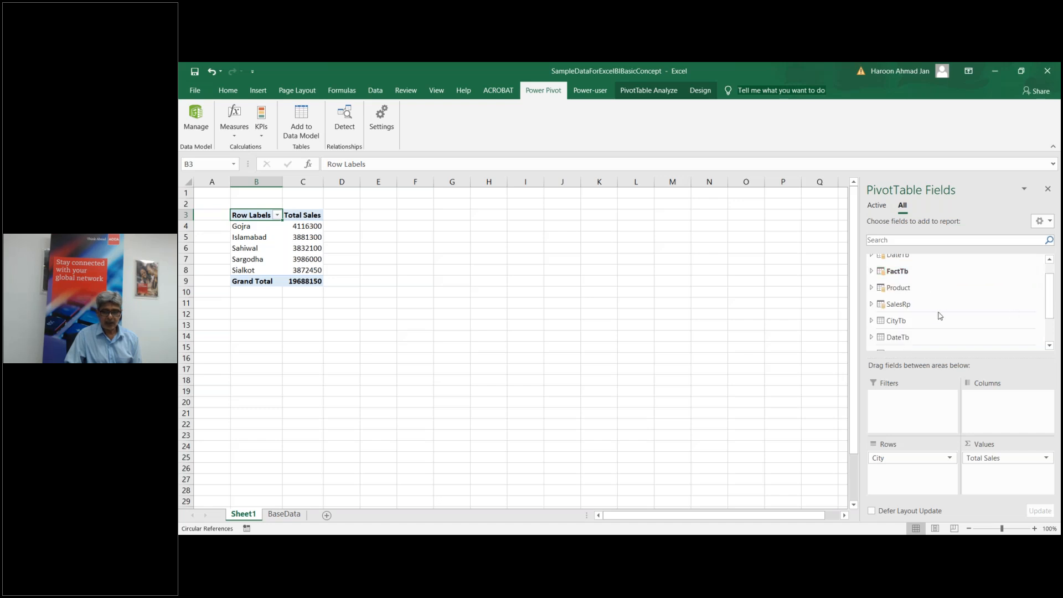
{"action": "left_click", "coordinate": [871, 287]}
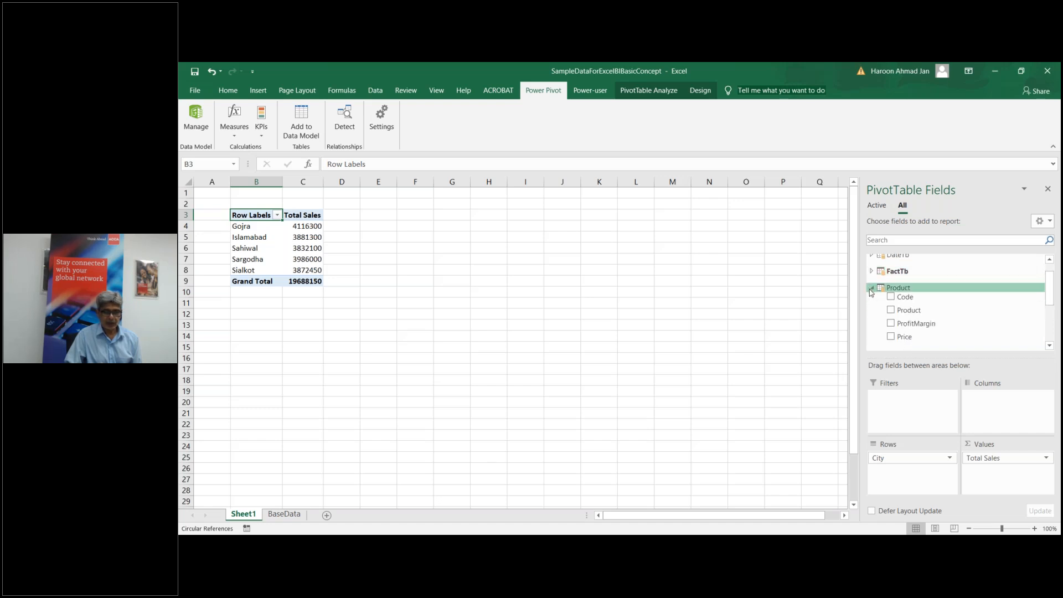
{"action": "left_click_drag", "start_coordinate": [886, 458], "coordinate": [934, 308]}
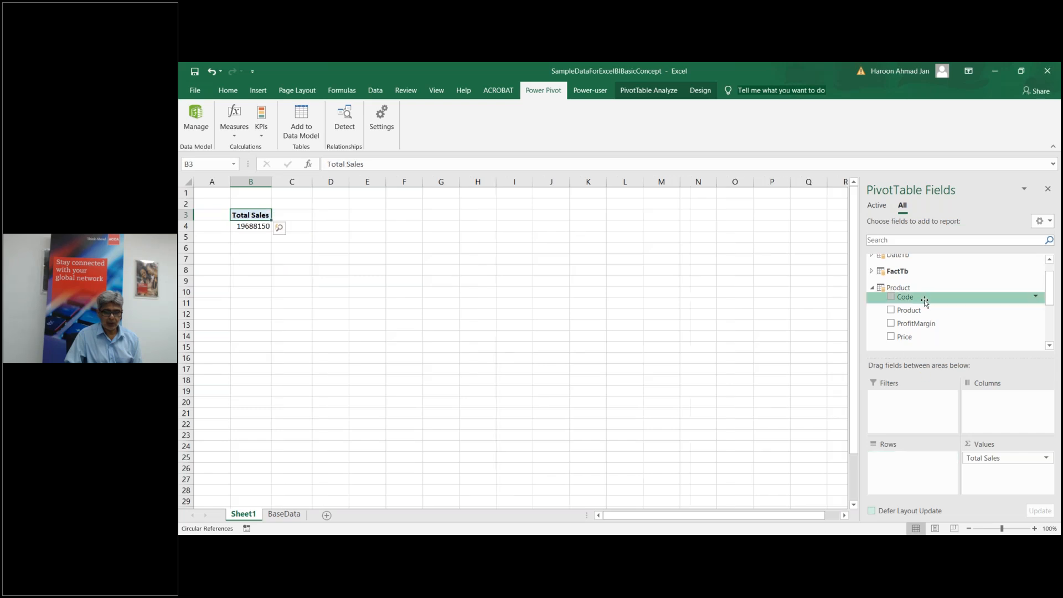
{"action": "left_click", "coordinate": [891, 310]}
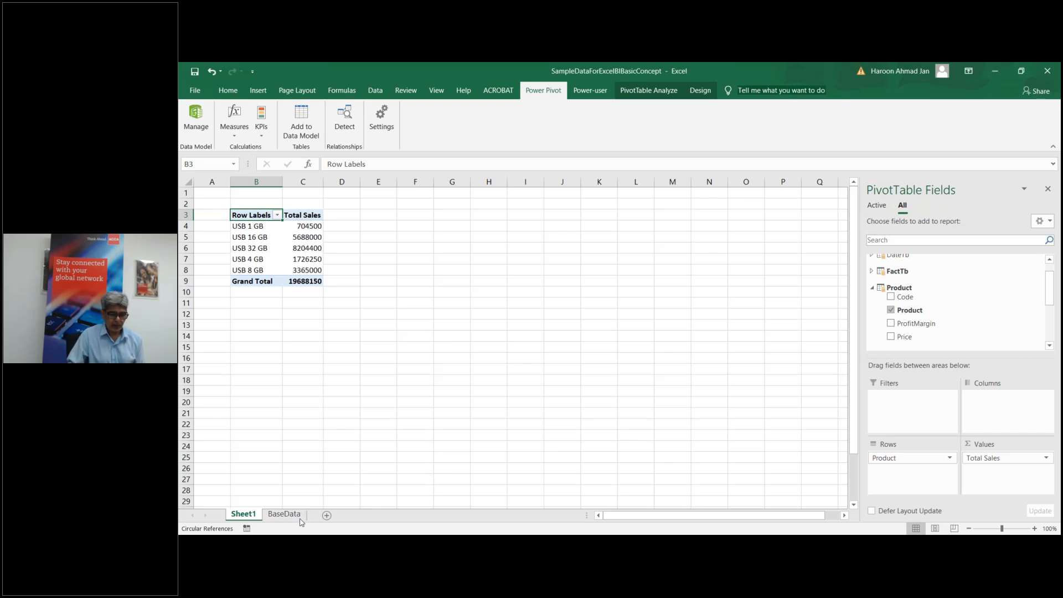
Step: Return to Power Pivot and select the empty calculation-area cell below Total Sales
{"action": "mouse_move", "coordinate": [617, 533]}
{"action": "left_click", "coordinate": [681, 501]}
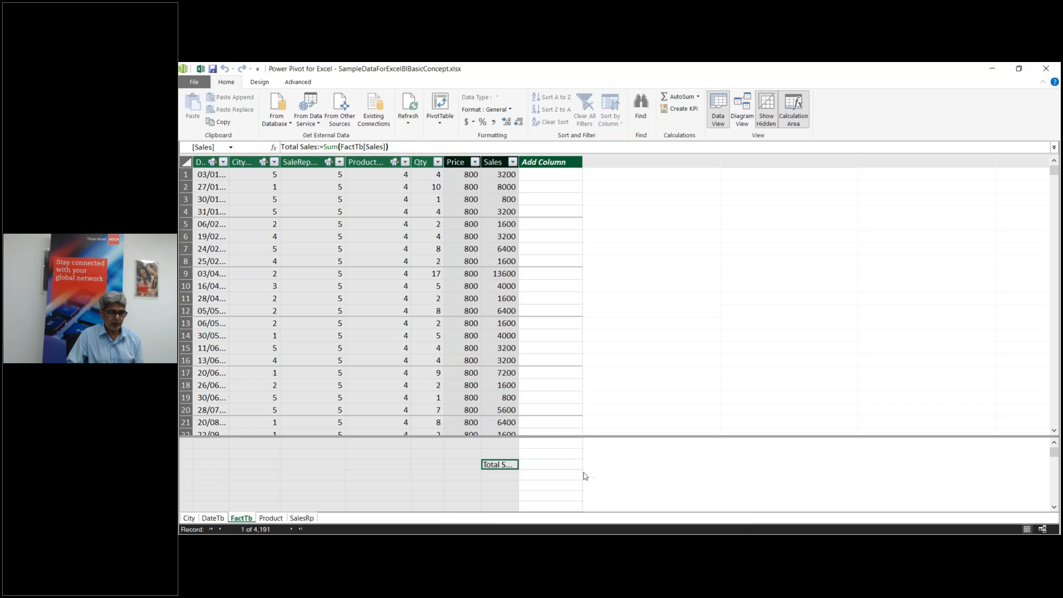
{"action": "left_click", "coordinate": [504, 475]}
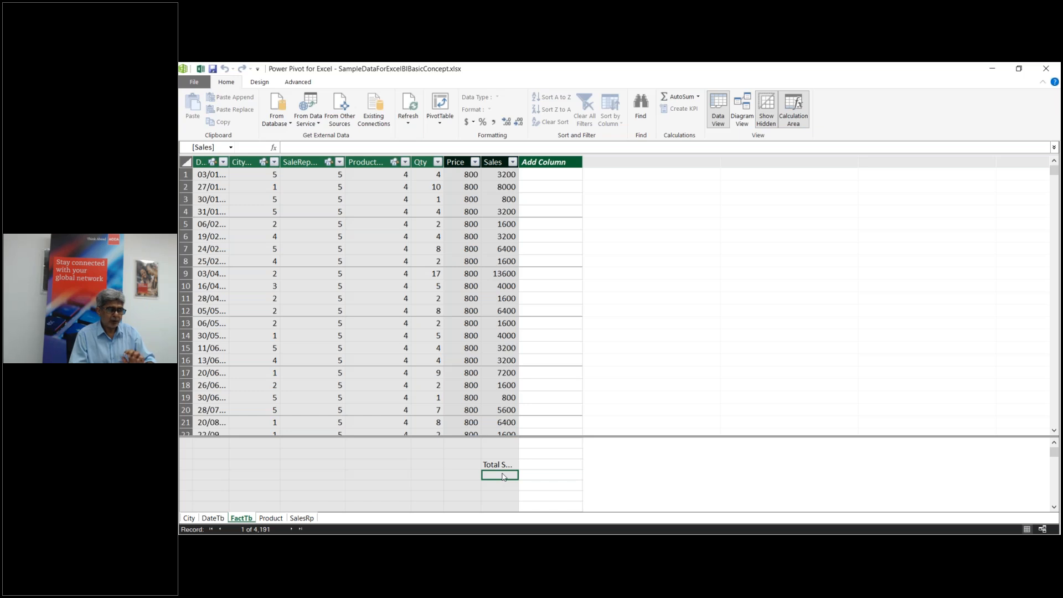
Step: Dismiss Filter Keys, browse the Product and SalesRp tables, then pick an empty FactTb measure cell
{"action": "key", "text": "shift"}
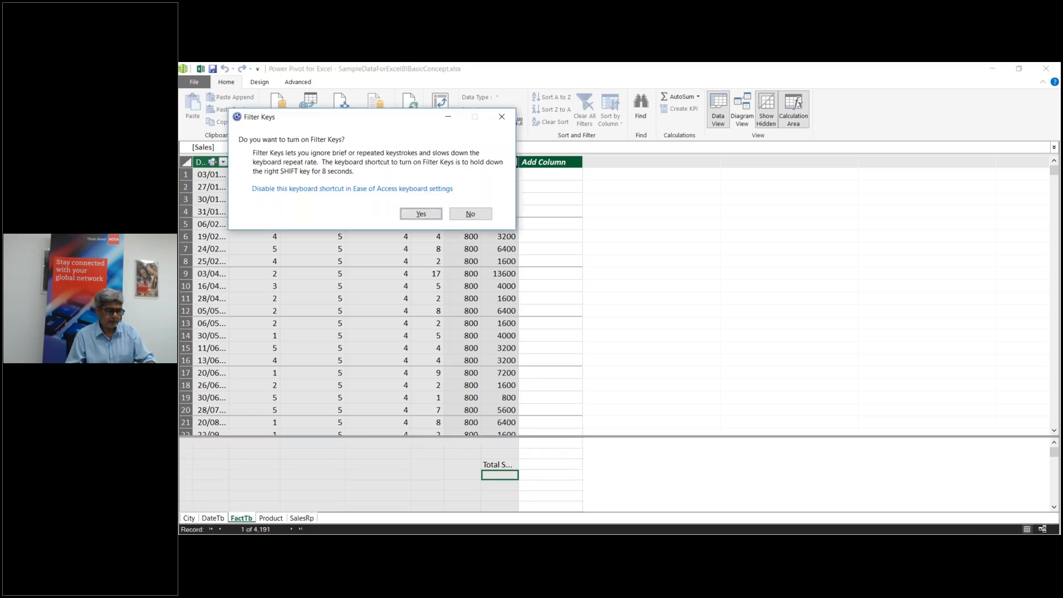
{"action": "key", "text": "Escape"}
{"action": "left_click", "coordinate": [269, 520]}
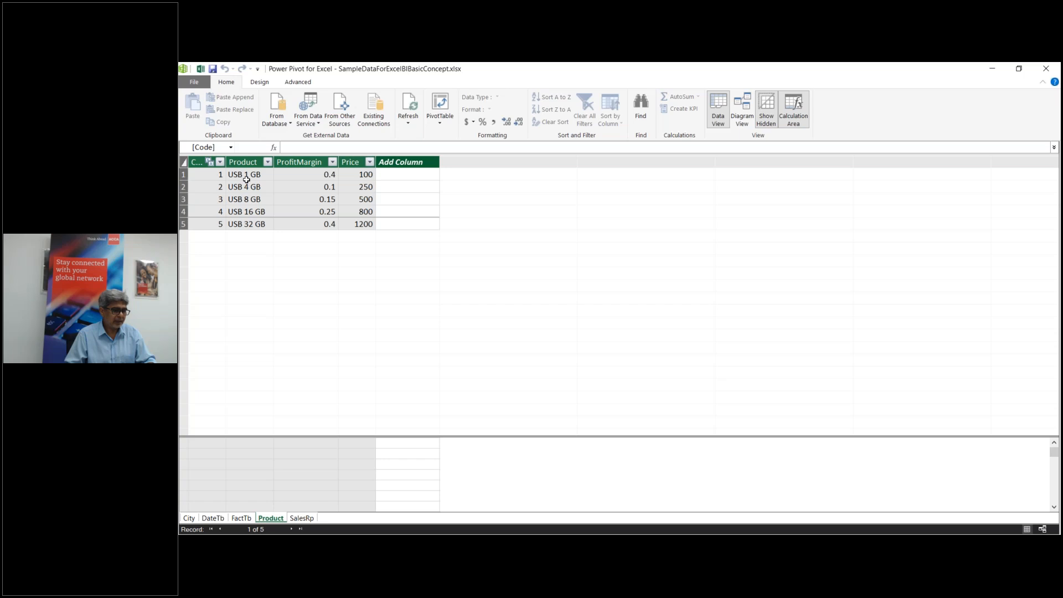
{"action": "left_click", "coordinate": [300, 519]}
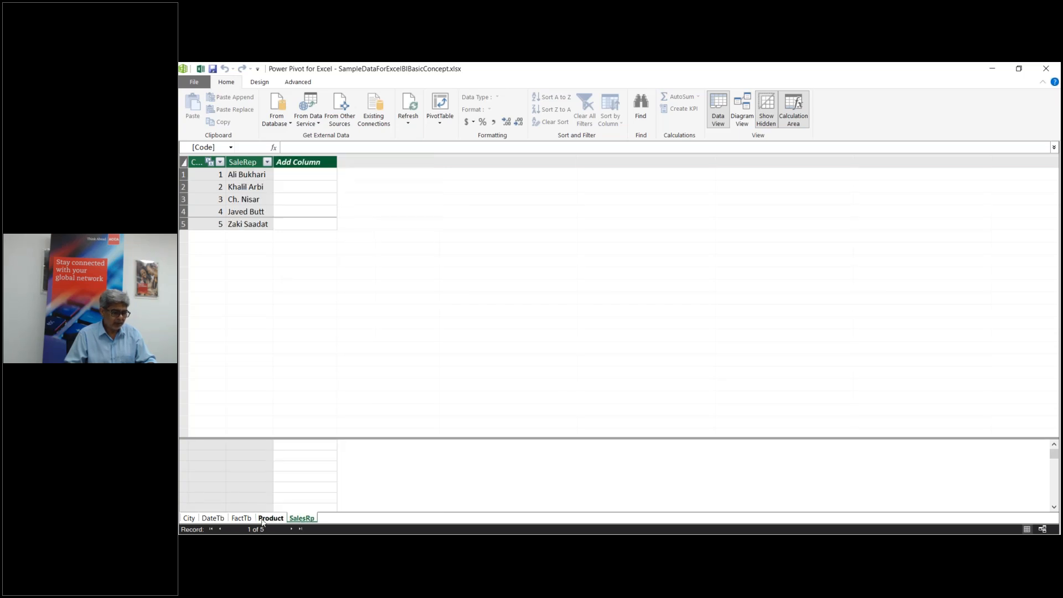
{"action": "left_click", "coordinate": [241, 519]}
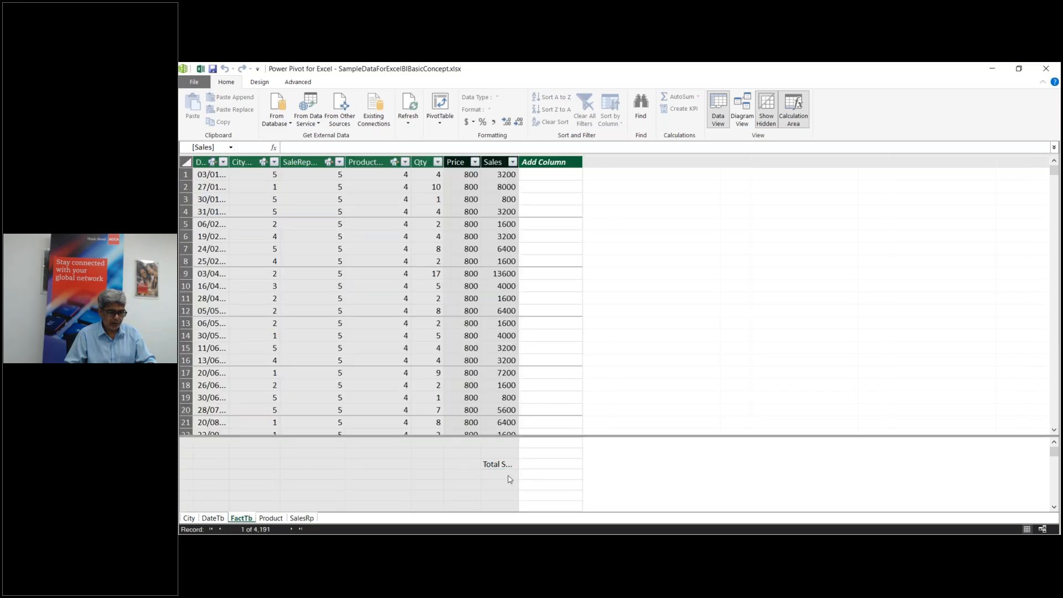
{"action": "left_click", "coordinate": [508, 476]}
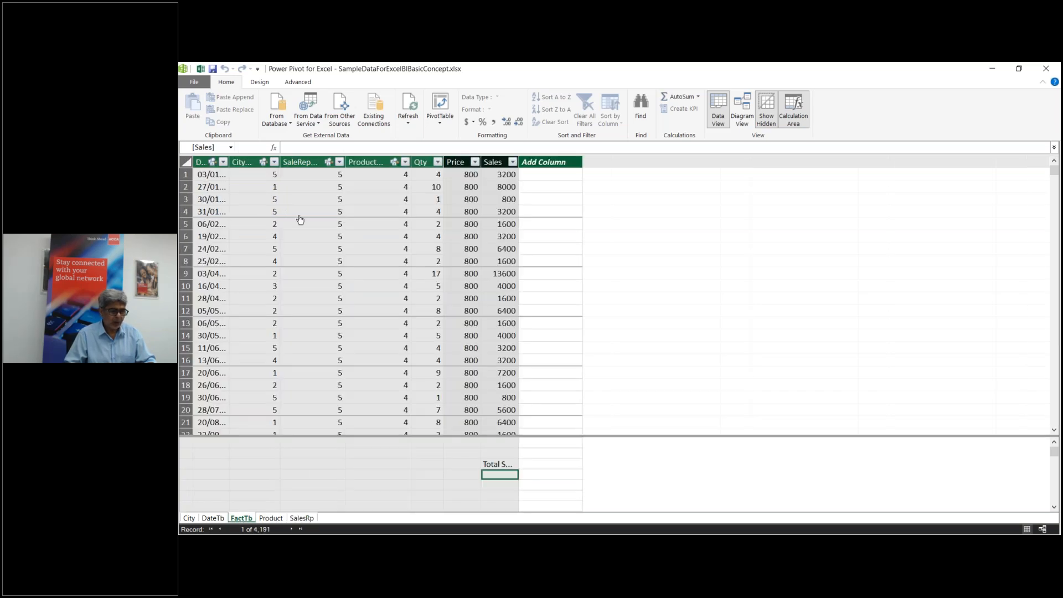
Step: Begin the measure Sales Of USB 1 GB:=CALCULATE(FactTb[Sales] in the formula bar
{"action": "left_click", "coordinate": [293, 149]}
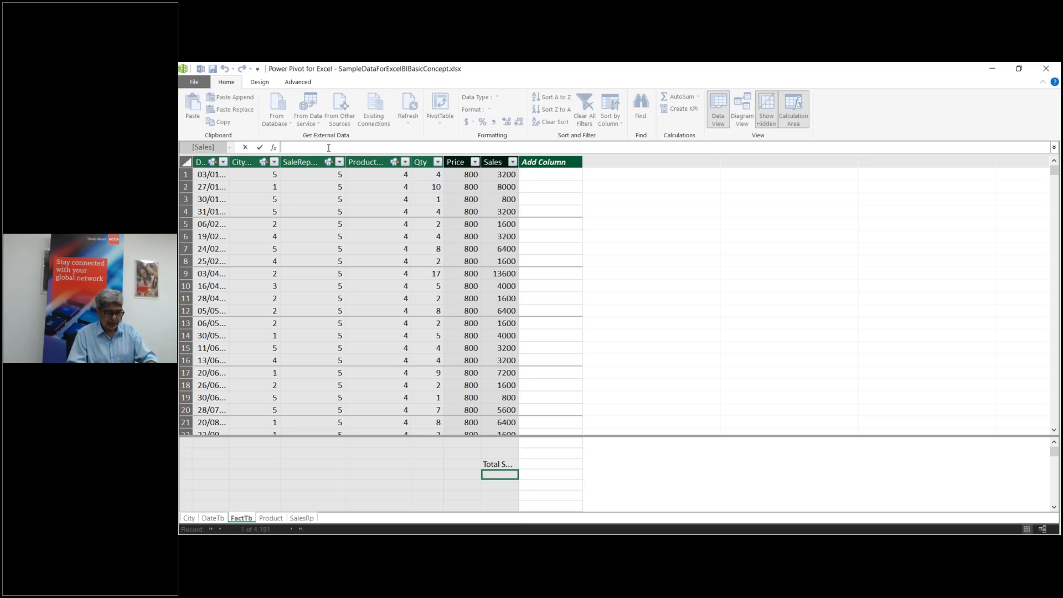
{"action": "type", "text": "Sales Of USB"}
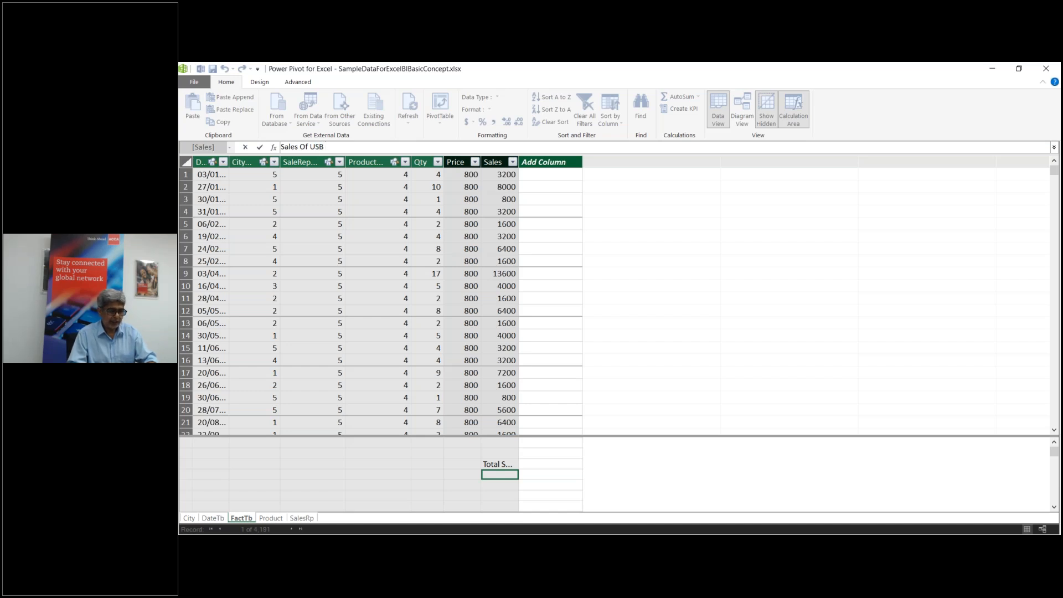
{"action": "type", "text": " 1 GB="}
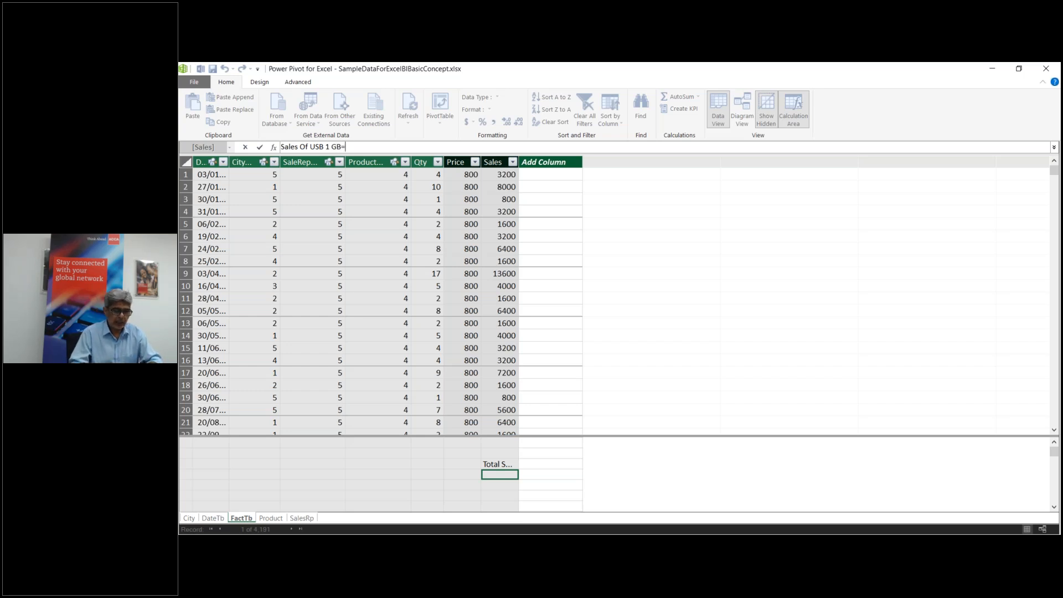
{"action": "type", "text": "c"}
{"action": "key", "text": "BackSpace"}
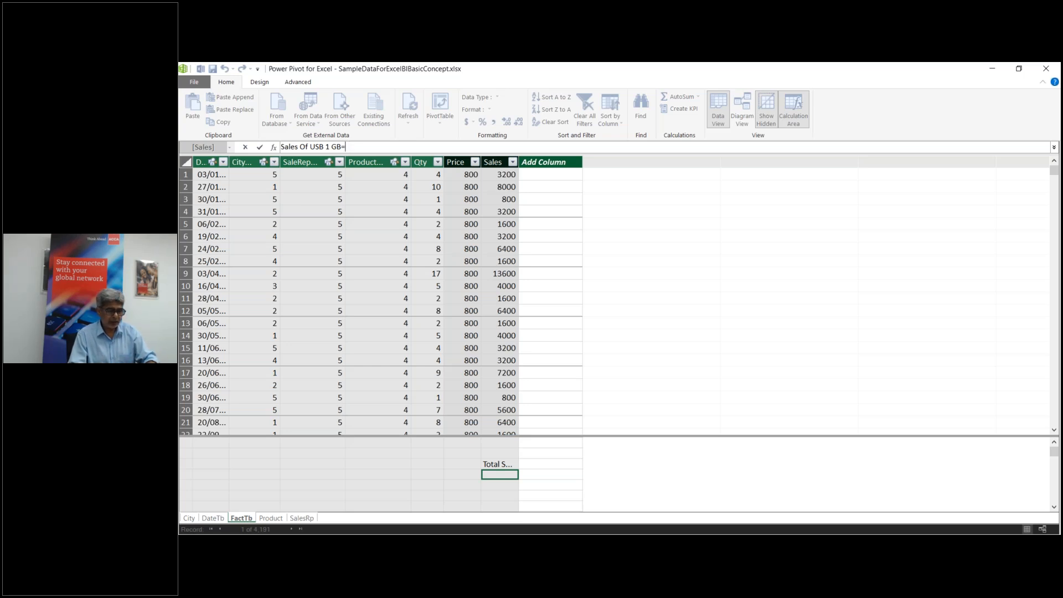
{"action": "key", "text": "BackSpace"}
{"action": "type", "text": ":"}
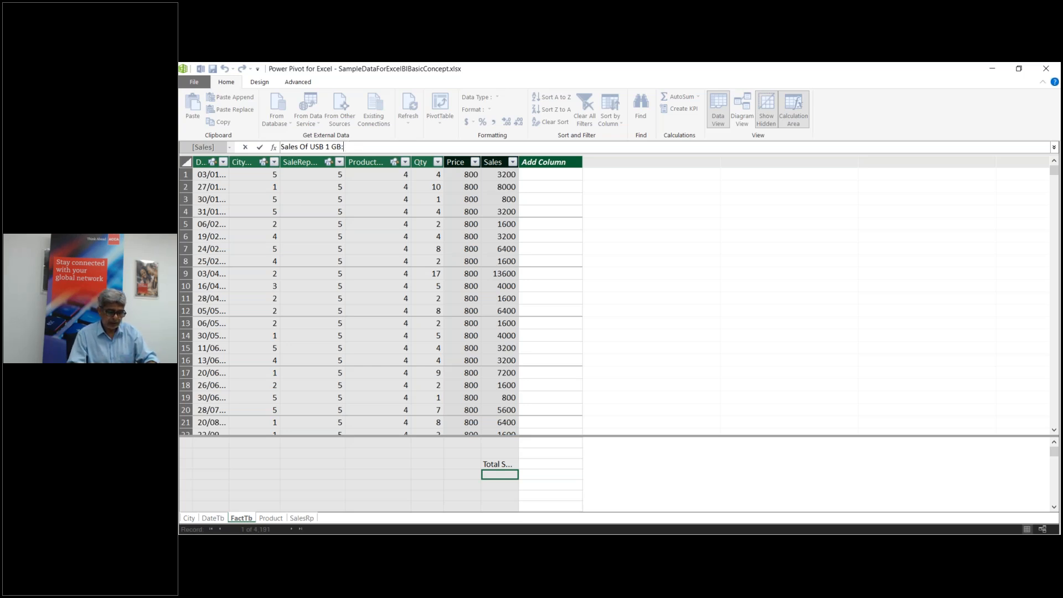
{"action": "type", "text": "=C"}
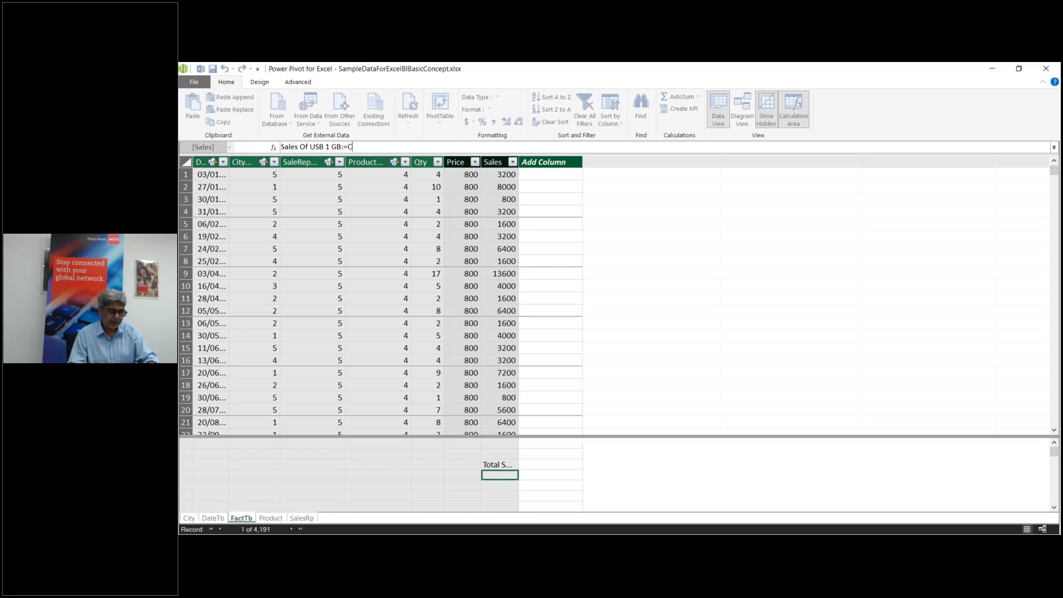
{"action": "type", "text": "ALCULATE("}
{"action": "key", "text": "Tab"}
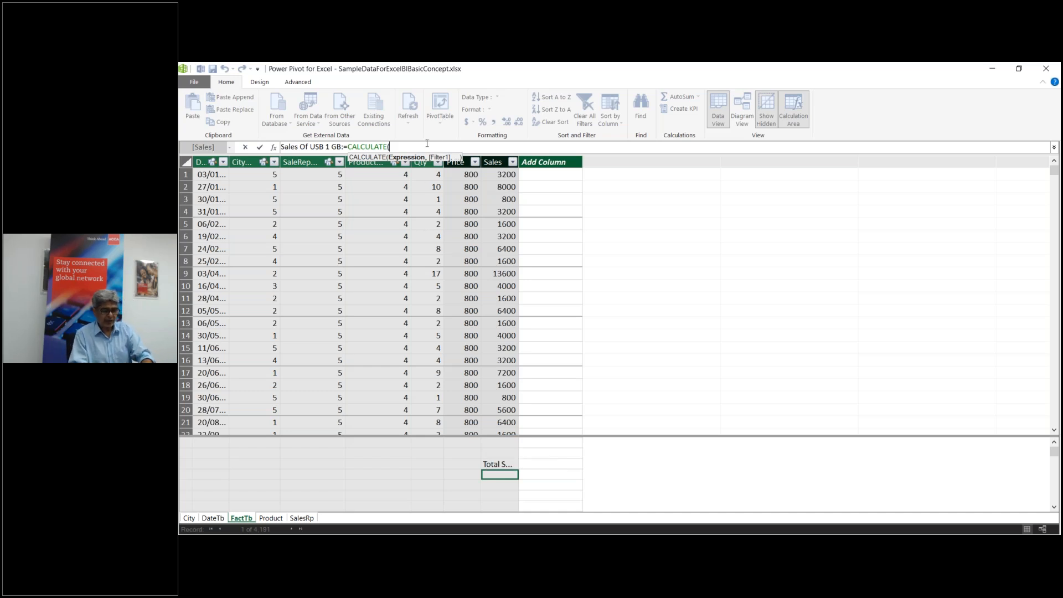
{"action": "type", "text": "fac"}
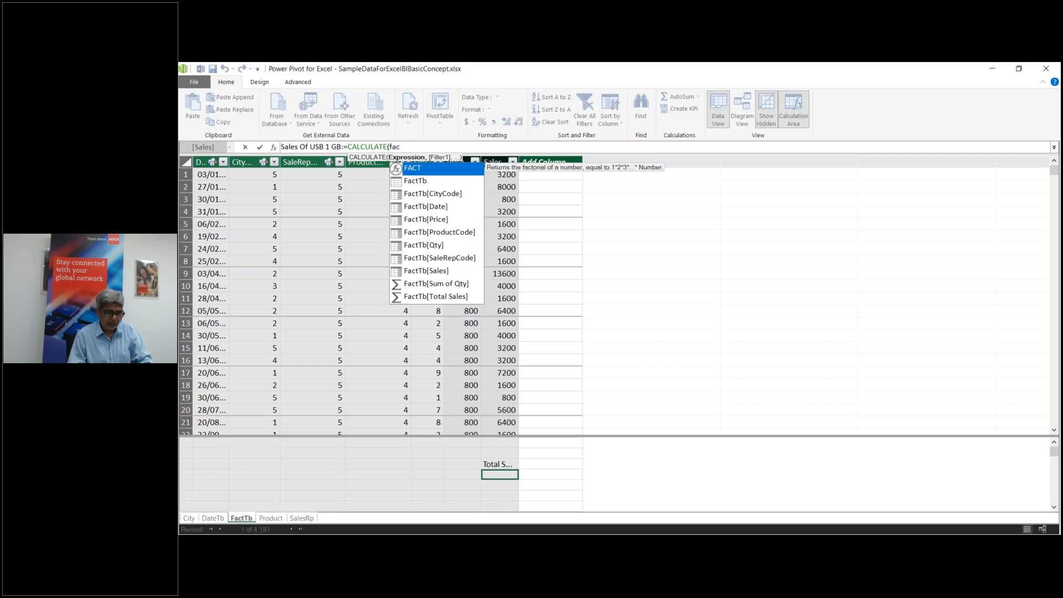
{"action": "key", "text": "Down"}
{"action": "key", "text": "Down"}
{"action": "key", "text": "Down"}
{"action": "key", "text": "Down"}
{"action": "key", "text": "Down"}
{"action": "key", "text": "Down"}
{"action": "key", "text": "Down"}
{"action": "key", "text": "Down"}
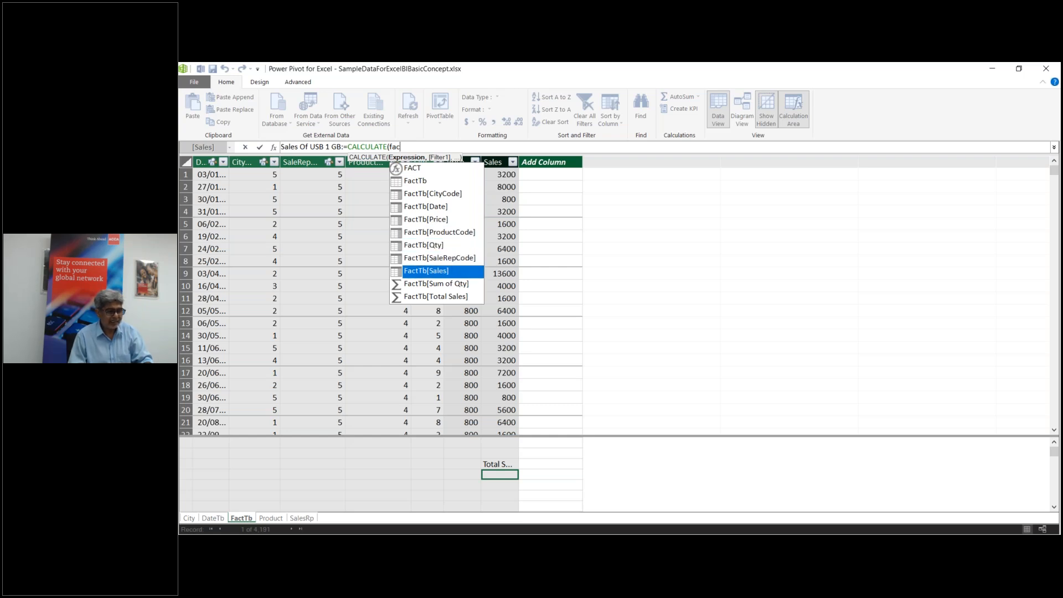
{"action": "key", "text": "Tab"}
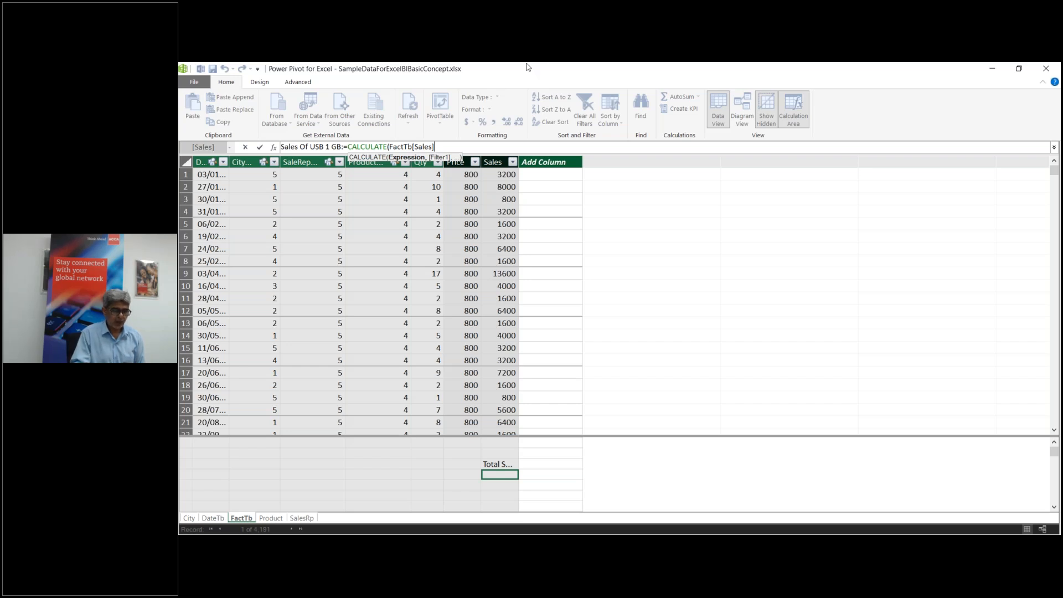
Step: Add the filter argument 'Product'[Product]= using autocomplete
{"action": "type", "text": ",p"}
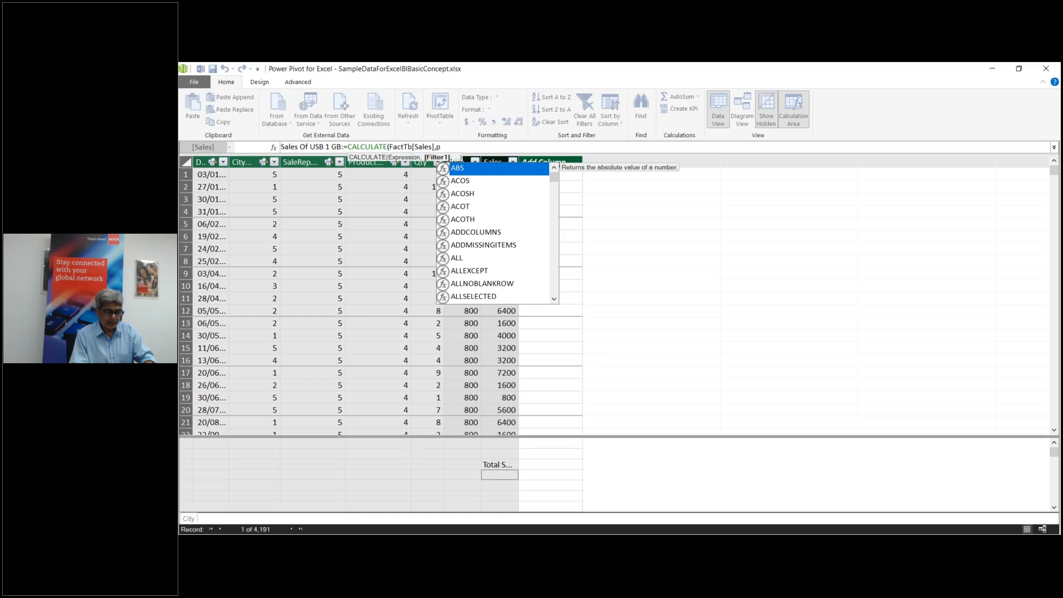
{"action": "key", "text": "BackSpace"}
{"action": "type", "text": "pr"}
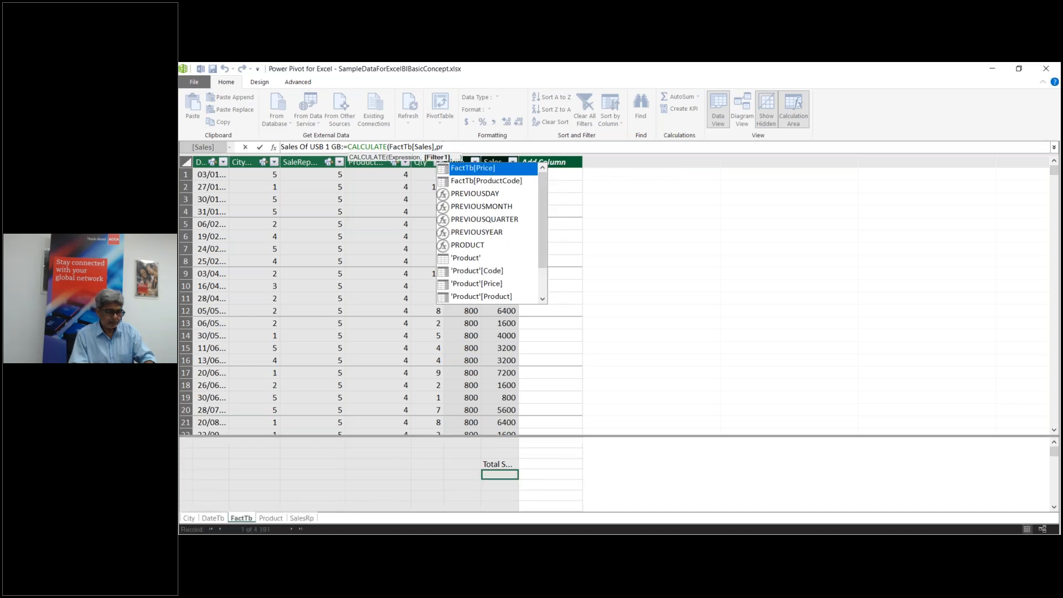
{"action": "key", "text": "Down"}
{"action": "key", "text": "Down"}
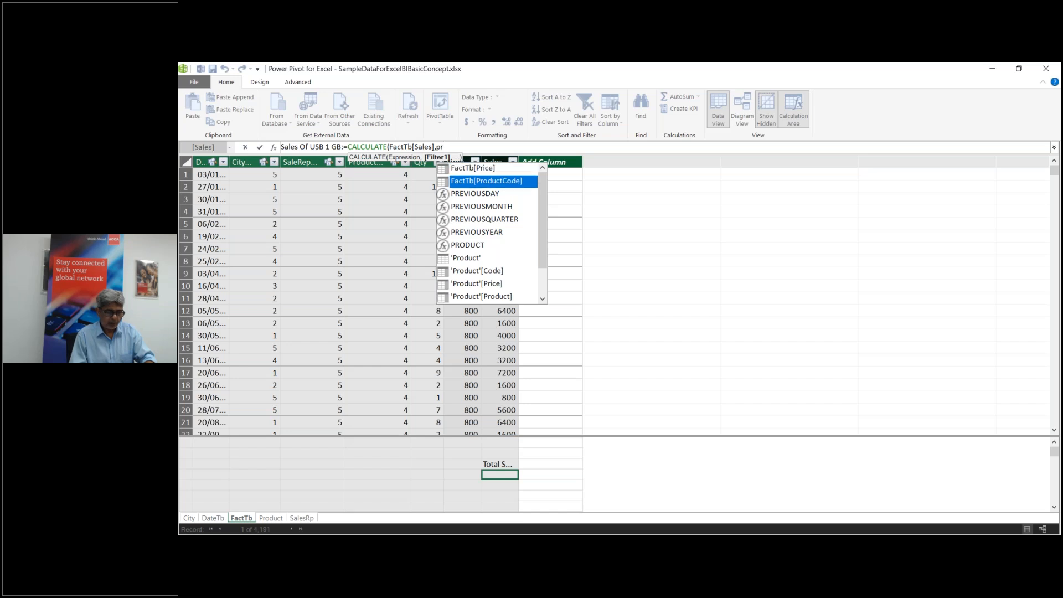
{"action": "key", "text": "Down"}
{"action": "key", "text": "Down"}
{"action": "key", "text": "Down"}
{"action": "key", "text": "Down"}
{"action": "key", "text": "Down"}
{"action": "key", "text": "Down"}
{"action": "key", "text": "Down"}
{"action": "key", "text": "Down"}
{"action": "key", "text": "Tab"}
{"action": "type", "text": "="}
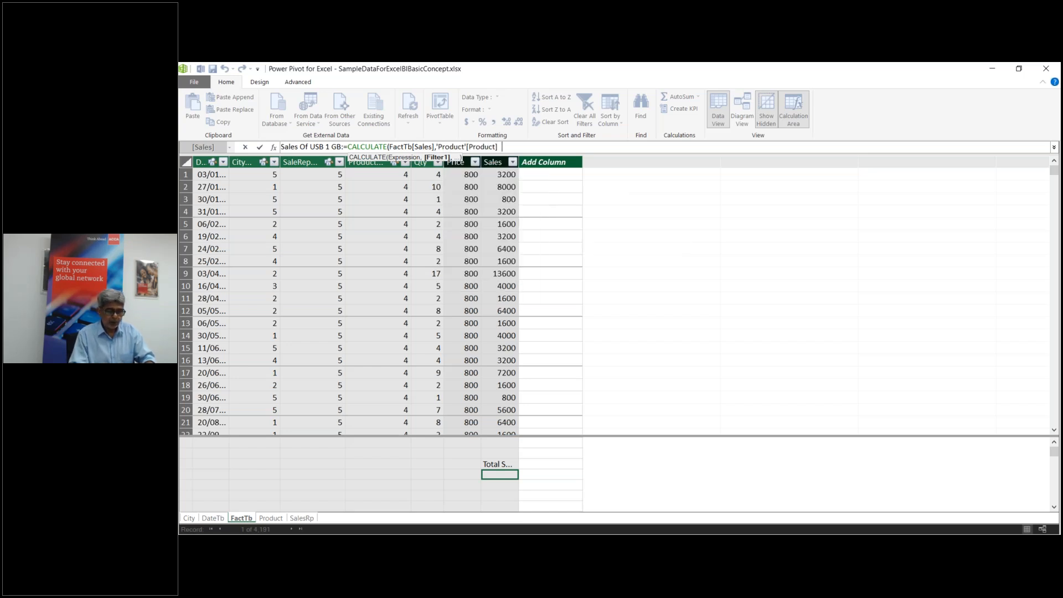
{"action": "key", "text": "Return"}
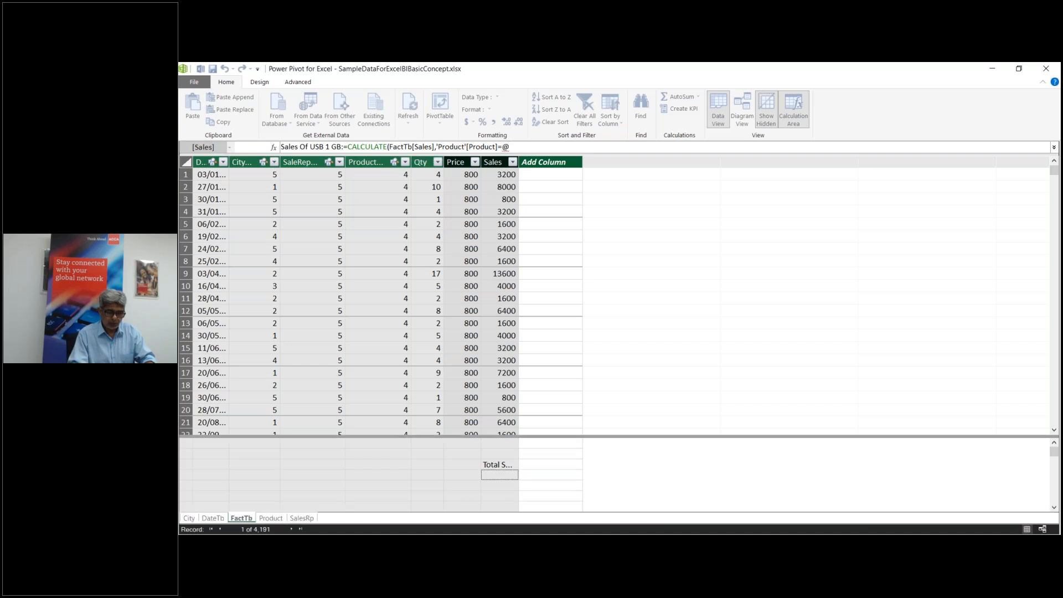
{"action": "key", "text": "BackSpace"}
{"action": "type", "text": "'"}
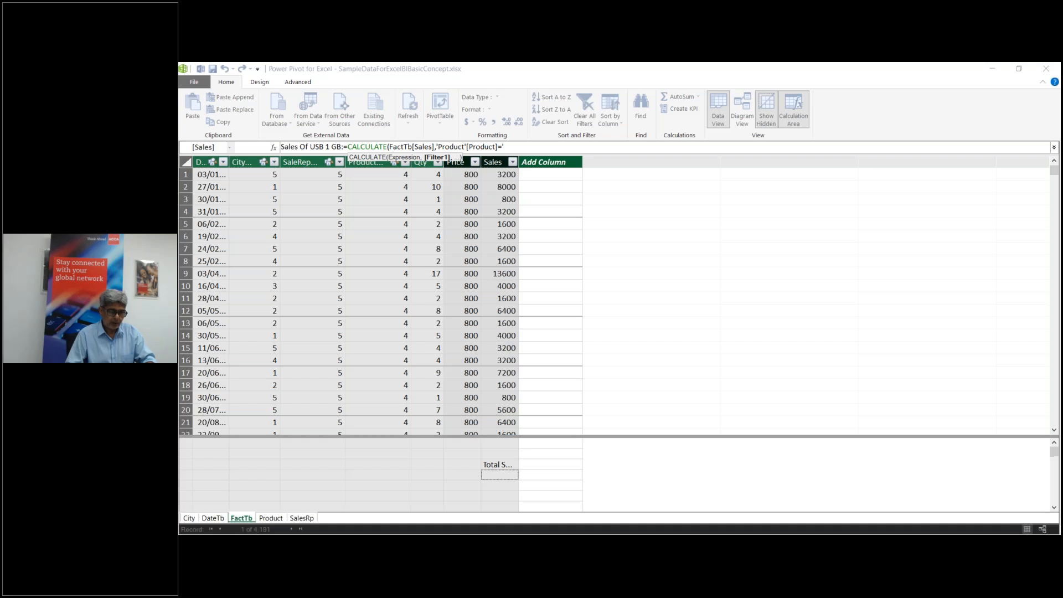
Step: Remove stray quote and @ characters, finish with "USB 1 GB") and commit the measure
{"action": "left_click", "coordinate": [512, 147]}
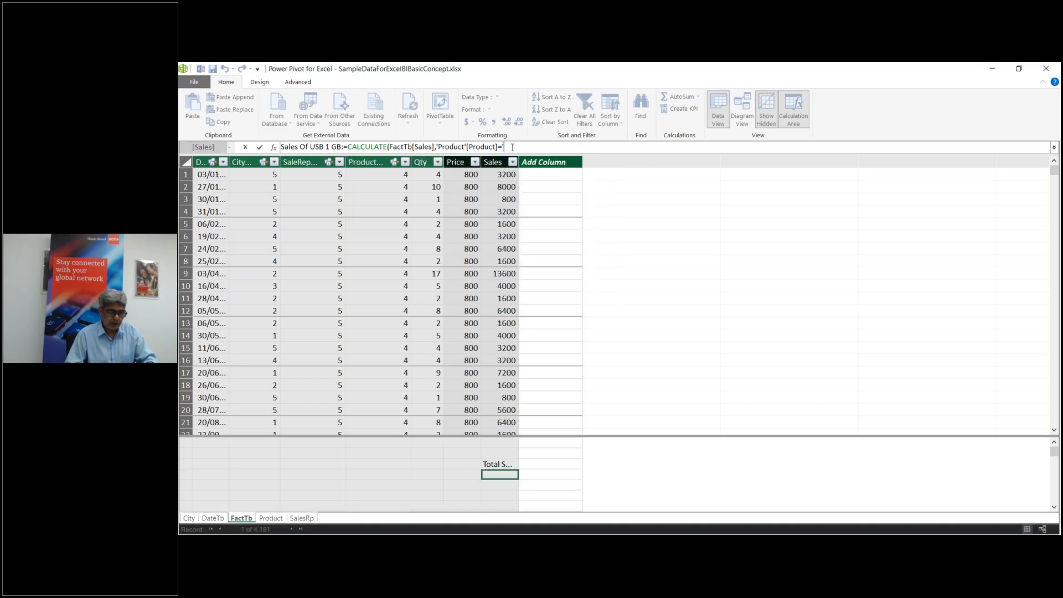
{"action": "key", "text": "BackSpace"}
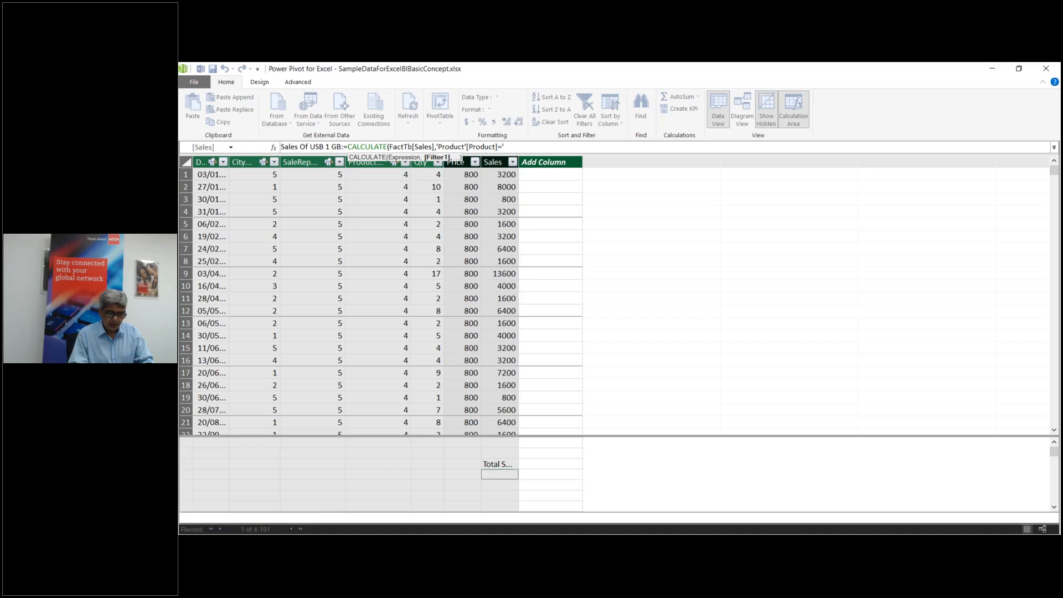
{"action": "type", "text": "'"}
{"action": "key", "text": "BackSpace"}
{"action": "type", "text": "@"}
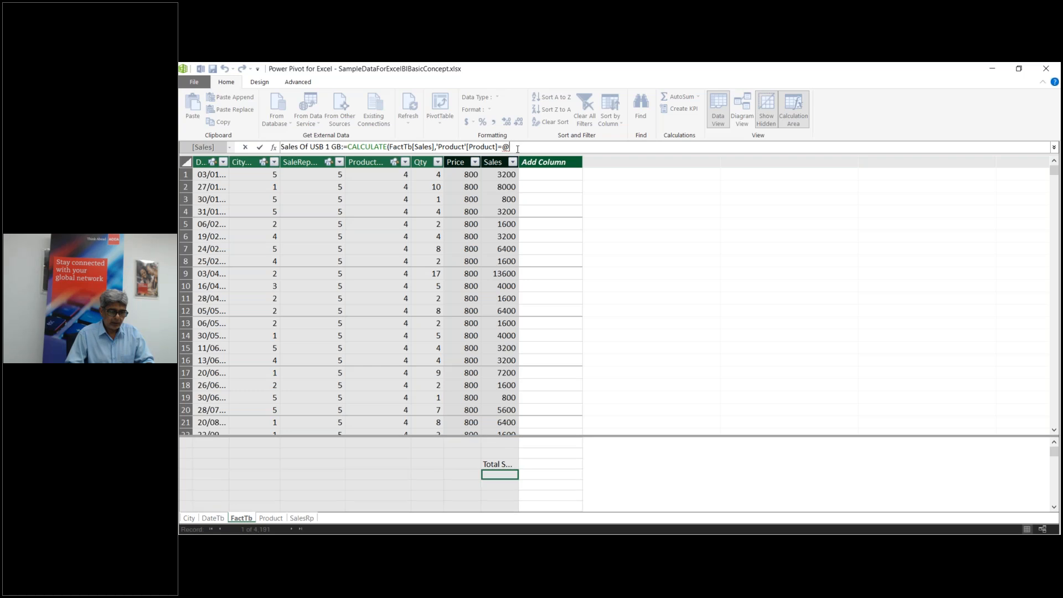
{"action": "key", "text": "BackSpace"}
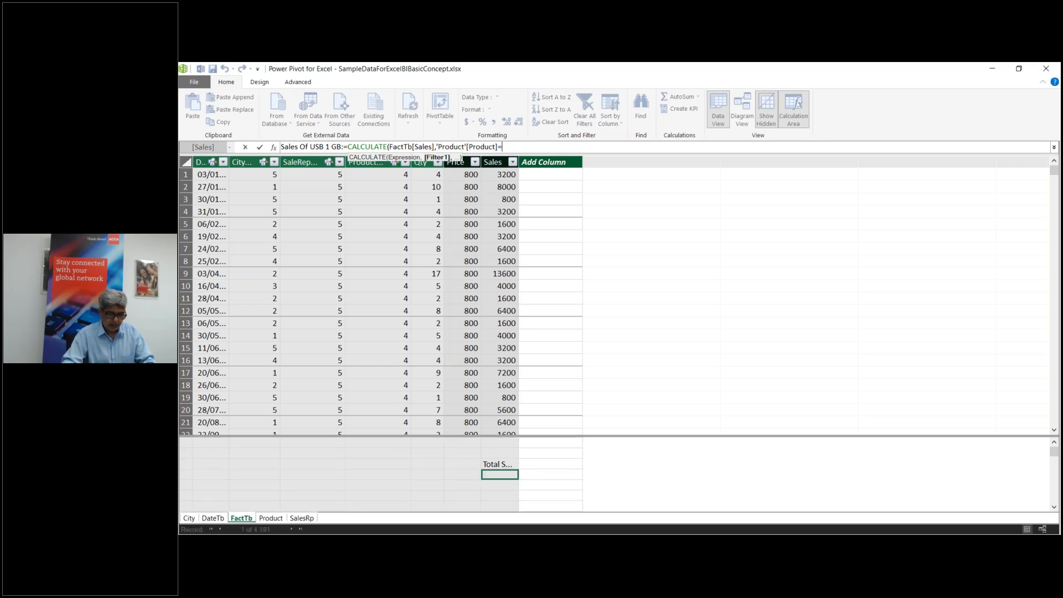
{"action": "type", "text": "\"USB 1"}
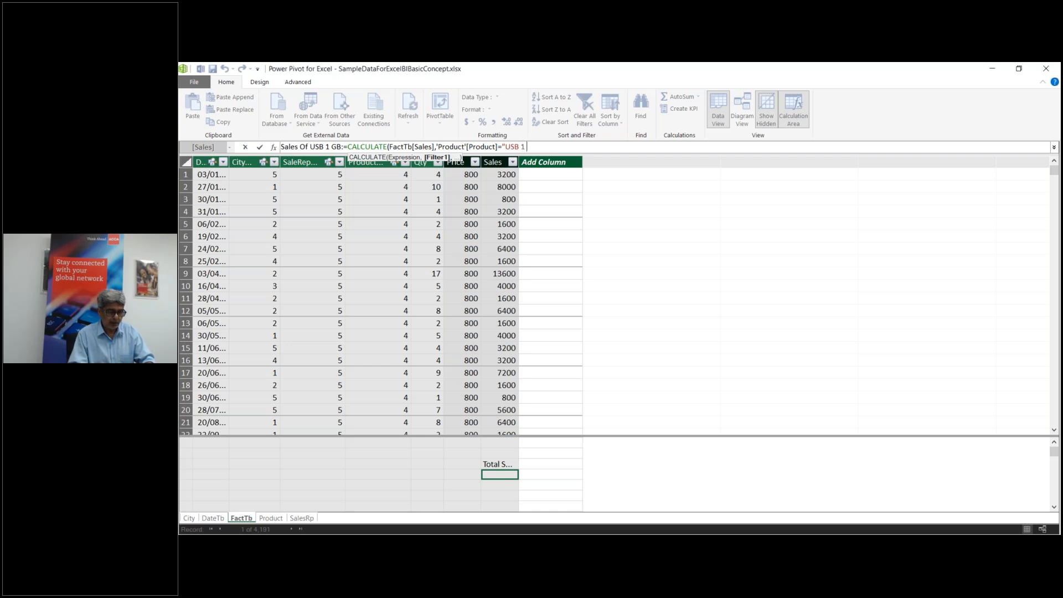
{"action": "type", "text": " GB"}
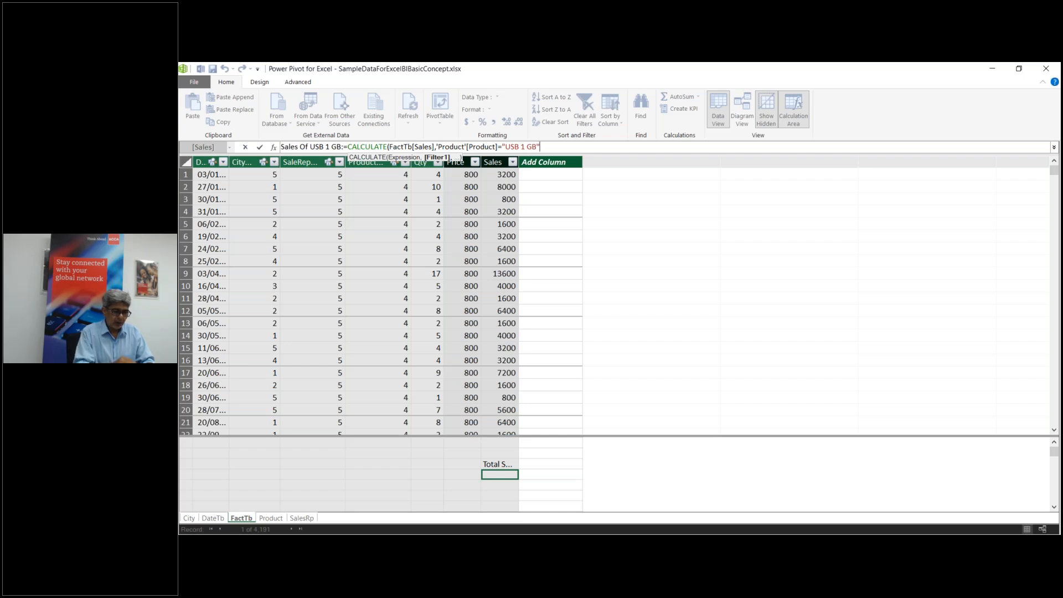
{"action": "type", "text": "\""}
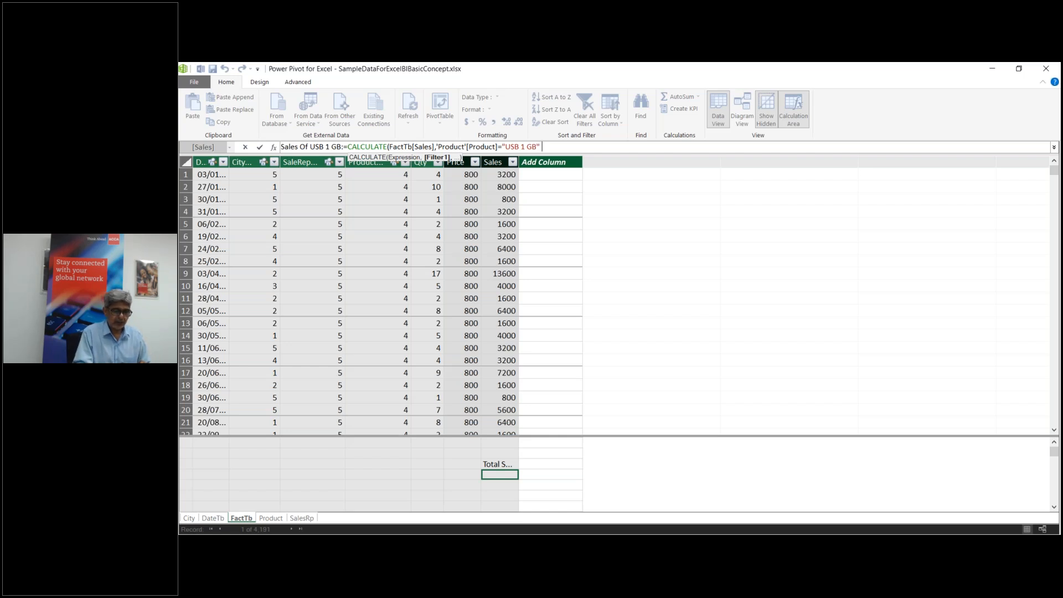
{"action": "type", "text": ")"}
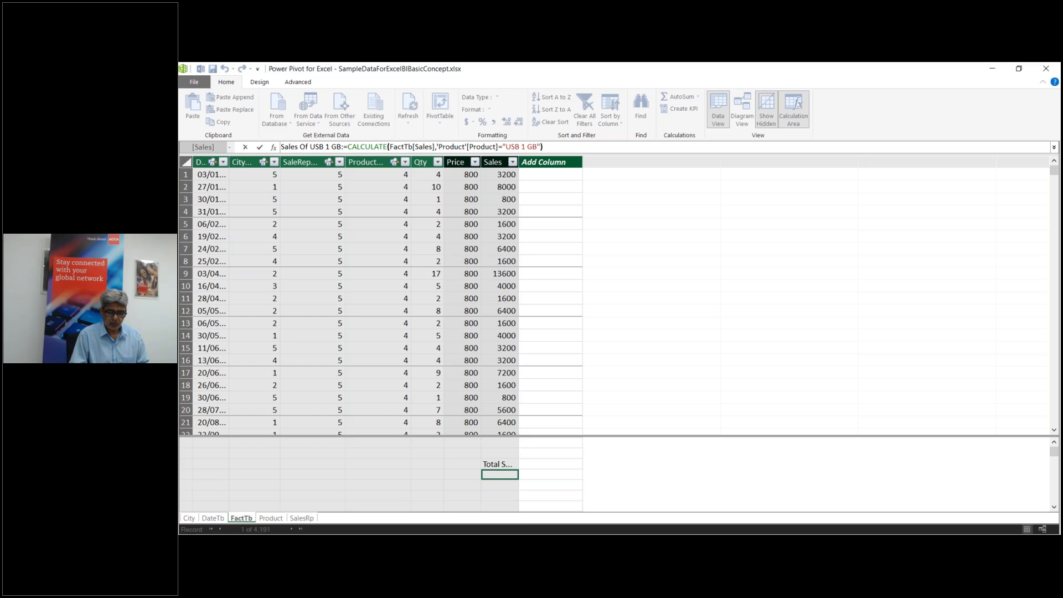
{"action": "key", "text": "Return"}
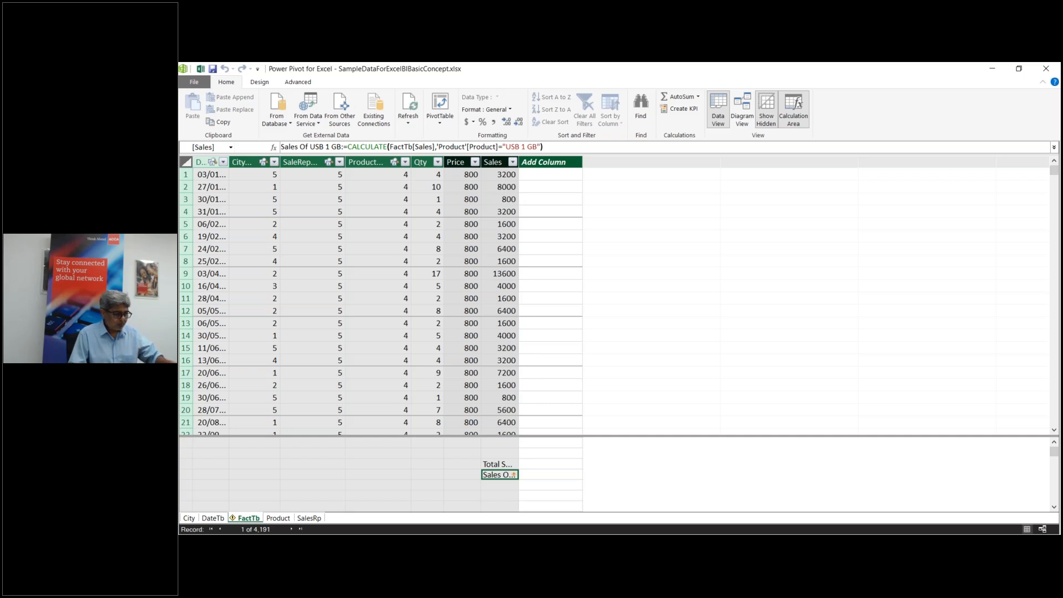
Step: Glance at the Product table, then select FactTb's Sales Of USB 1 GB measure to show its formula
{"action": "double_click", "coordinate": [508, 478]}
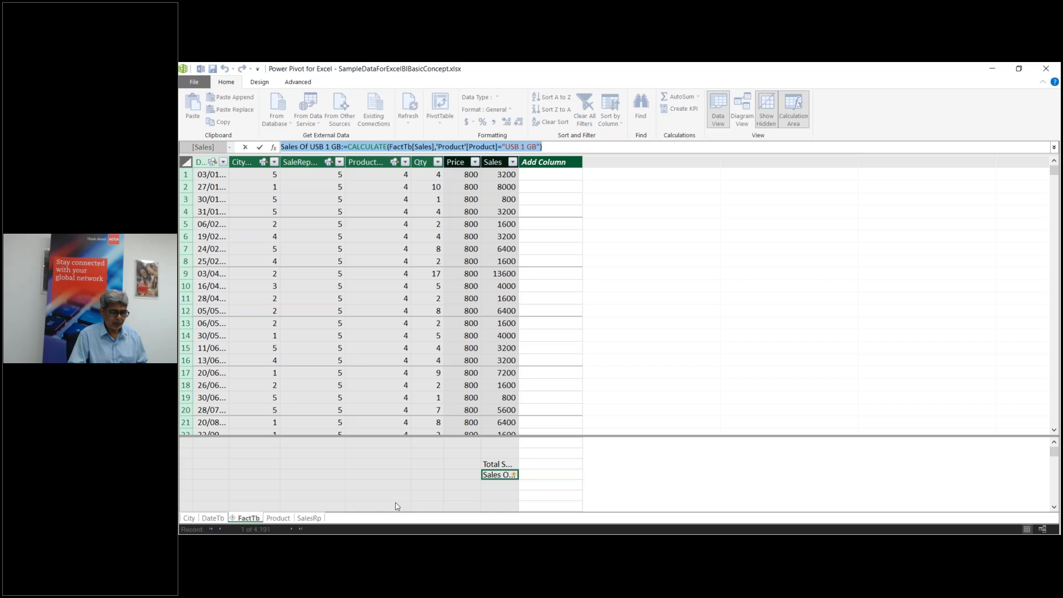
{"action": "left_click", "coordinate": [287, 521]}
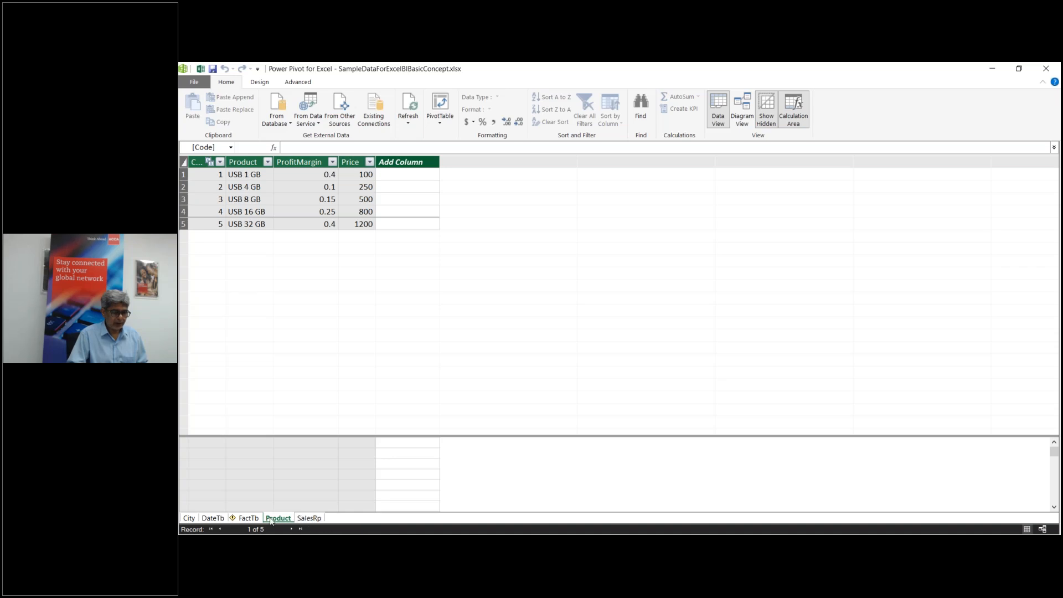
{"action": "left_click", "coordinate": [249, 517]}
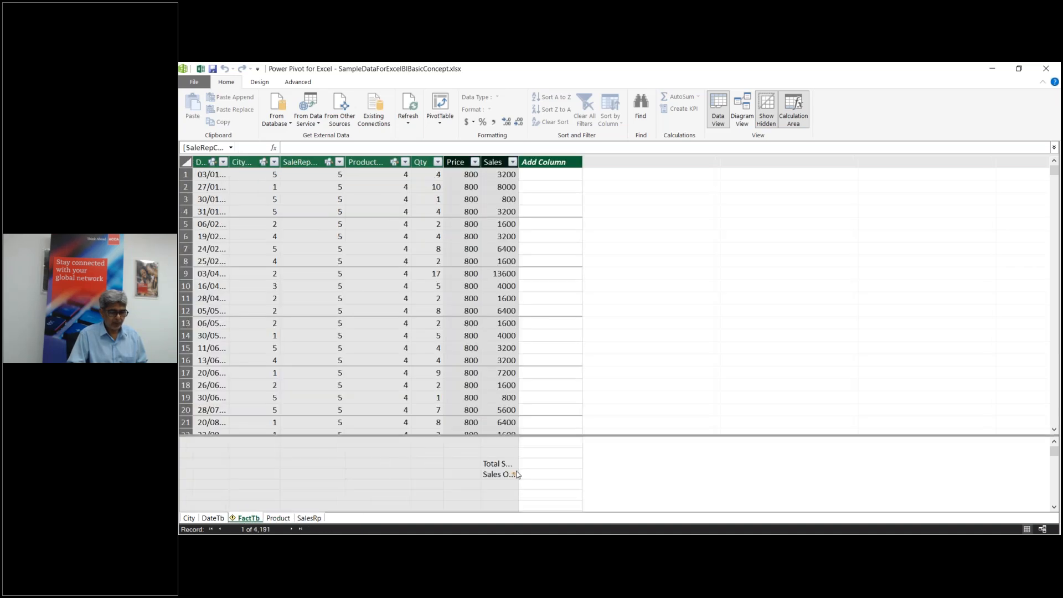
{"action": "left_click", "coordinate": [500, 474]}
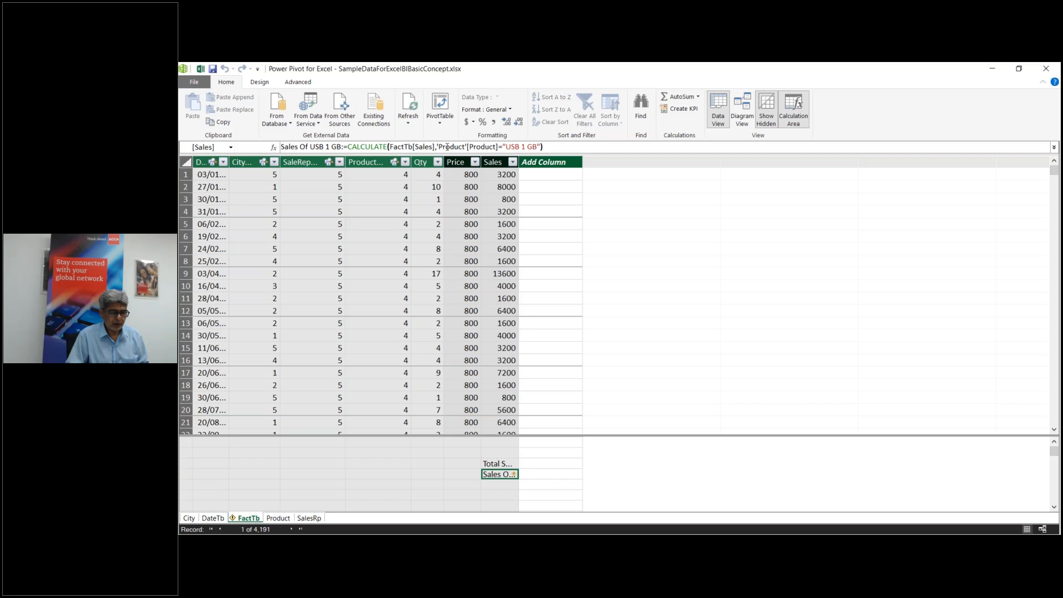
Step: Replace the measure's filter with 'Product'[Product]="USB 1 GB") and save the formula
{"action": "left_click", "coordinate": [468, 146]}
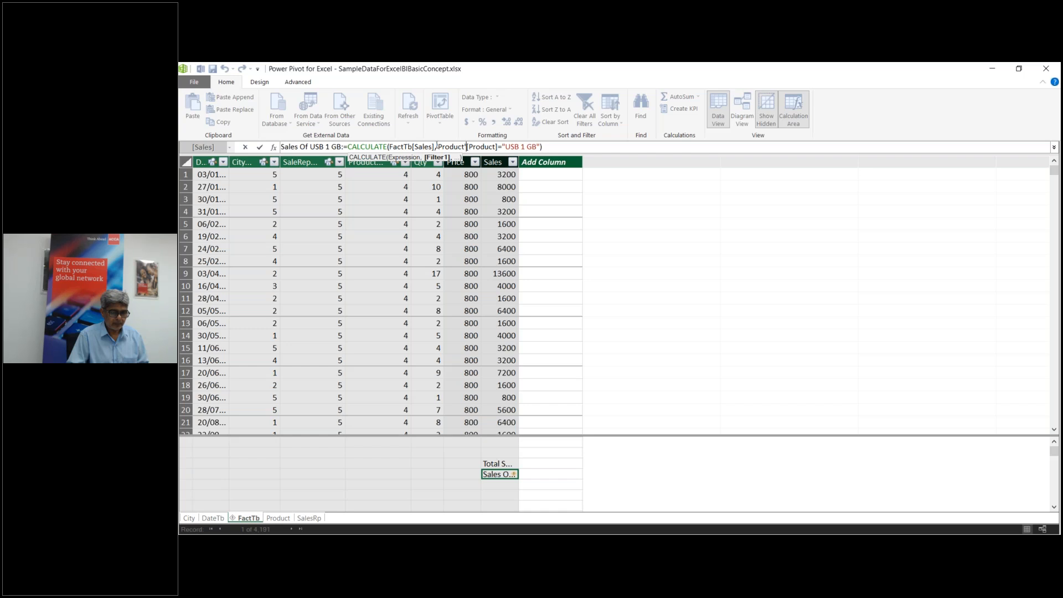
{"action": "left_click_drag", "start_coordinate": [437, 147], "coordinate": [631, 157]}
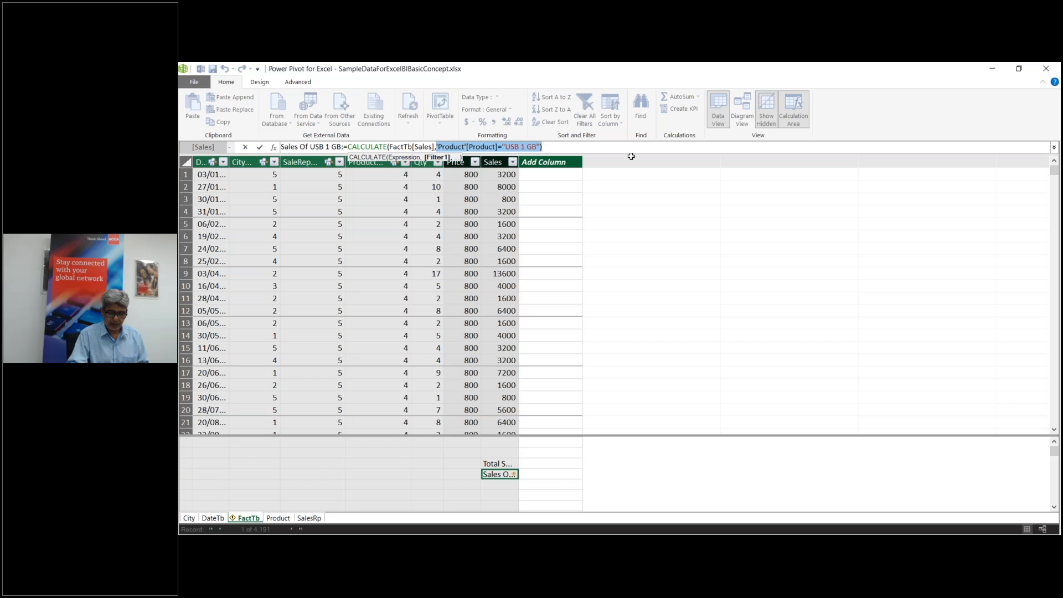
{"action": "key", "text": "BackSpace"}
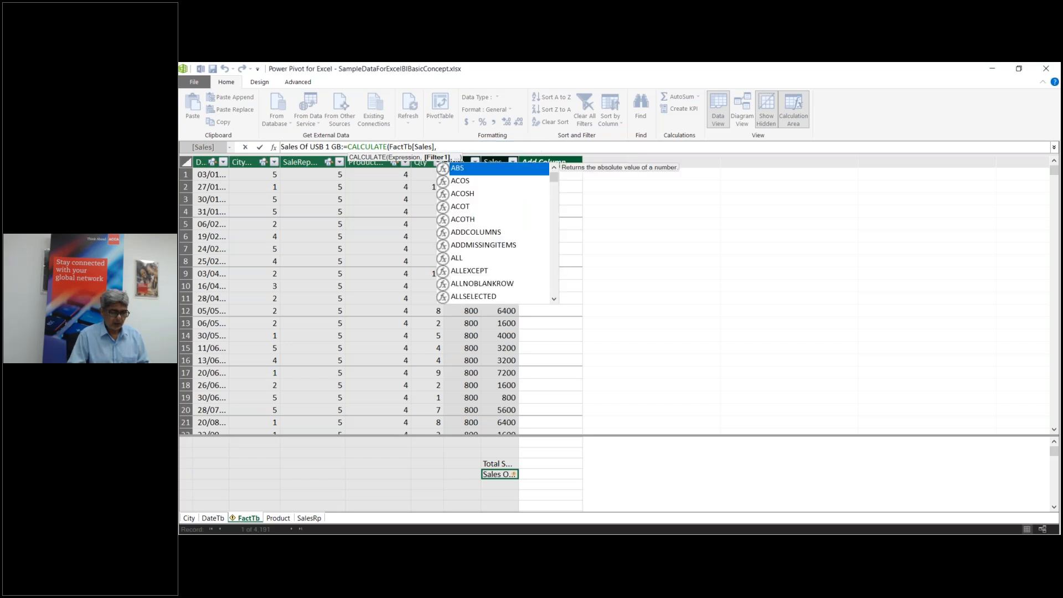
{"action": "left_click", "coordinate": [277, 518]}
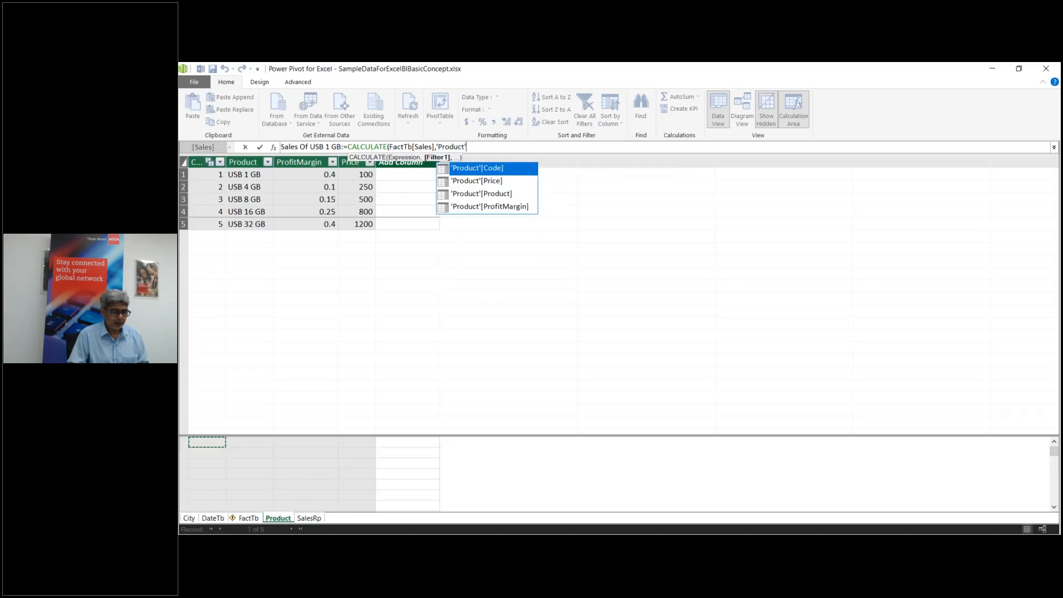
{"action": "left_click", "coordinate": [489, 194]}
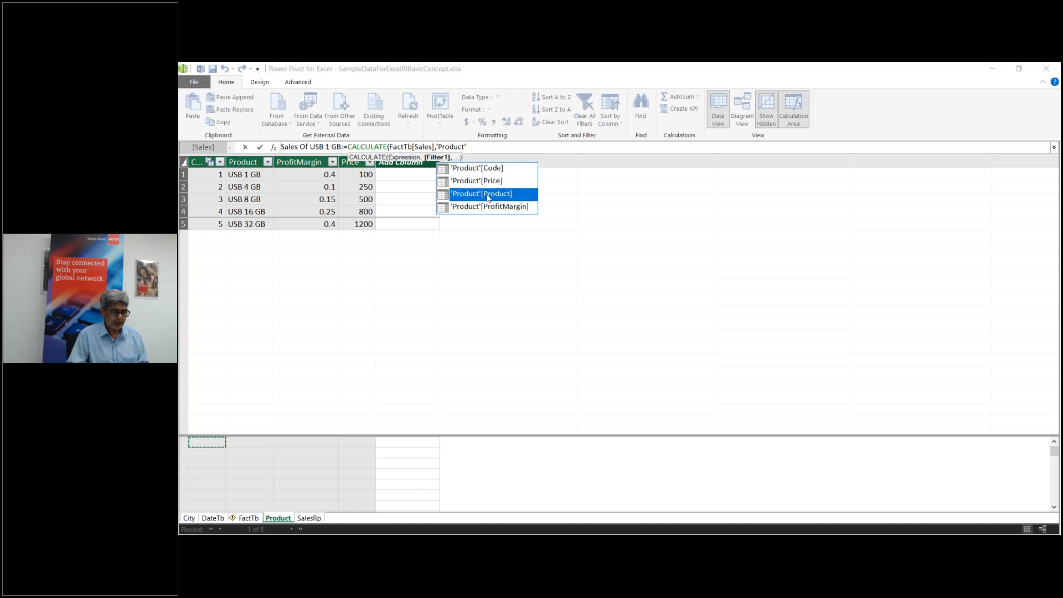
{"action": "double_click", "coordinate": [489, 193]}
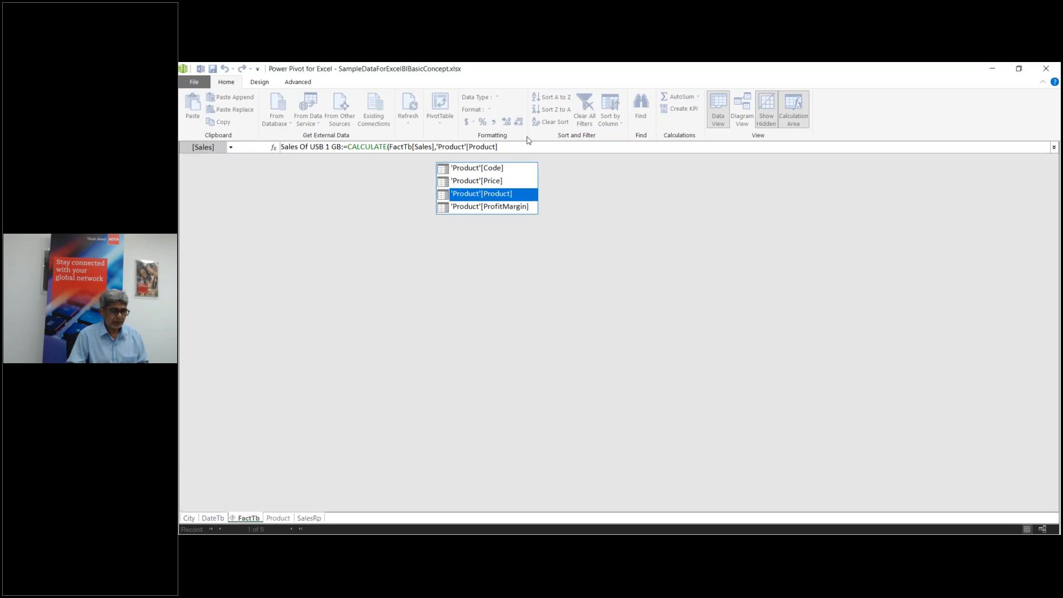
{"action": "type", "text": "="}
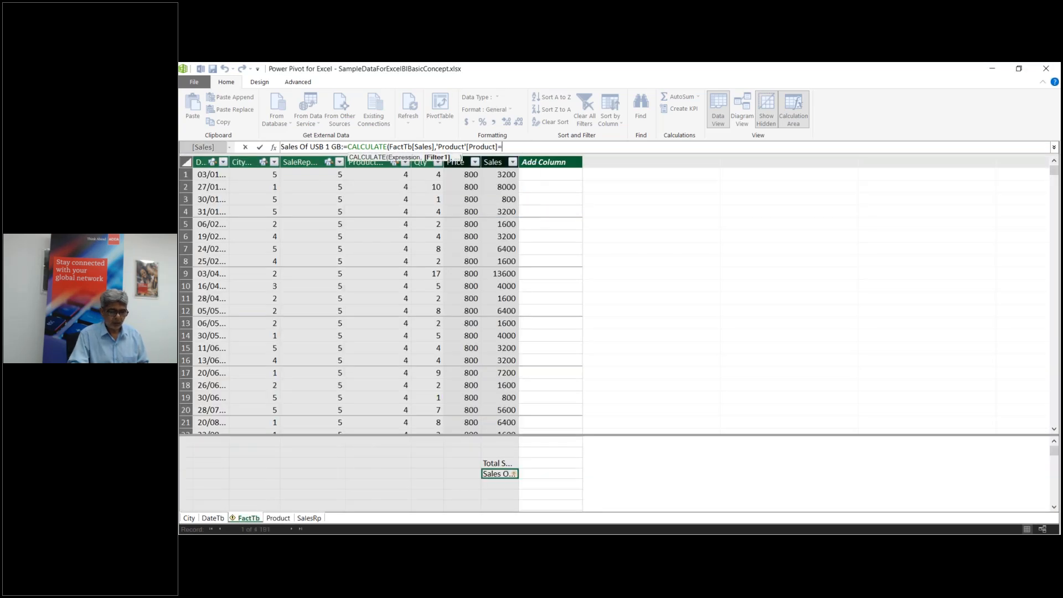
{"action": "type", "text": "@"}
{"action": "key", "text": "BackSpace"}
{"action": "type", "text": "\""}
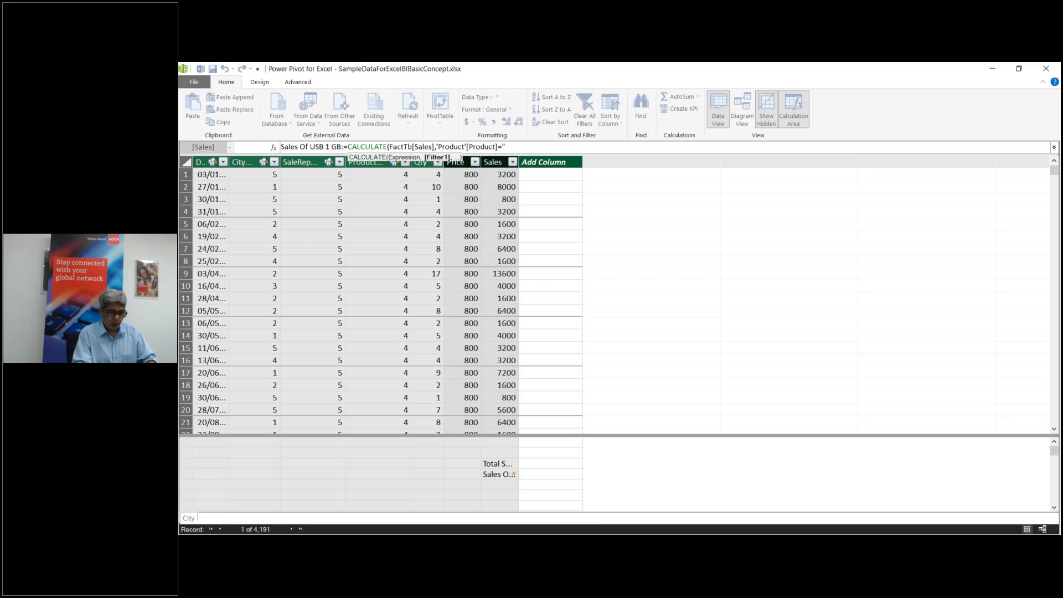
{"action": "type", "text": "USB 1"}
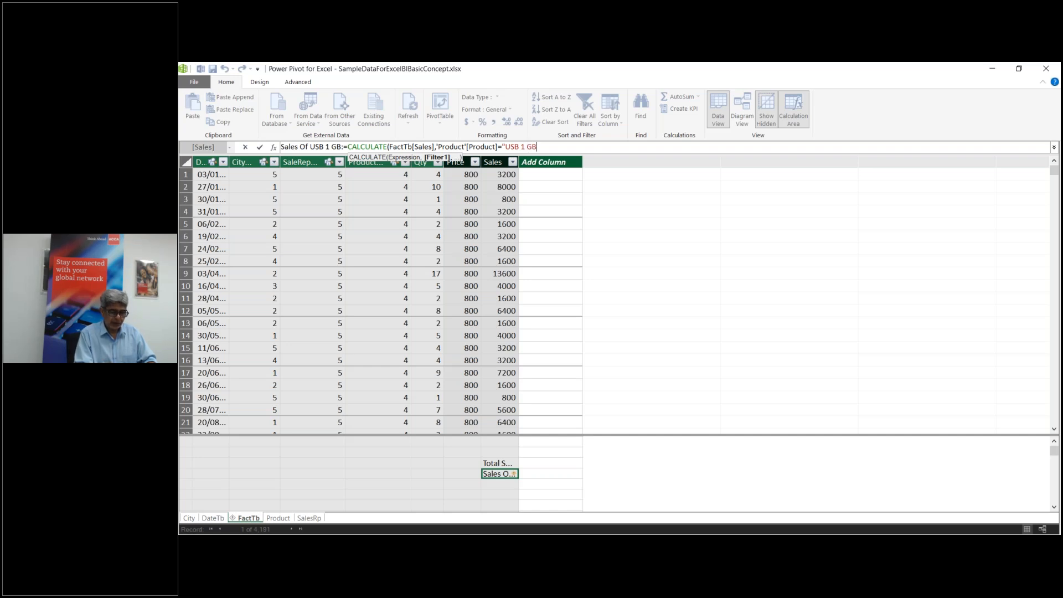
{"action": "type", "text": "GB\""}
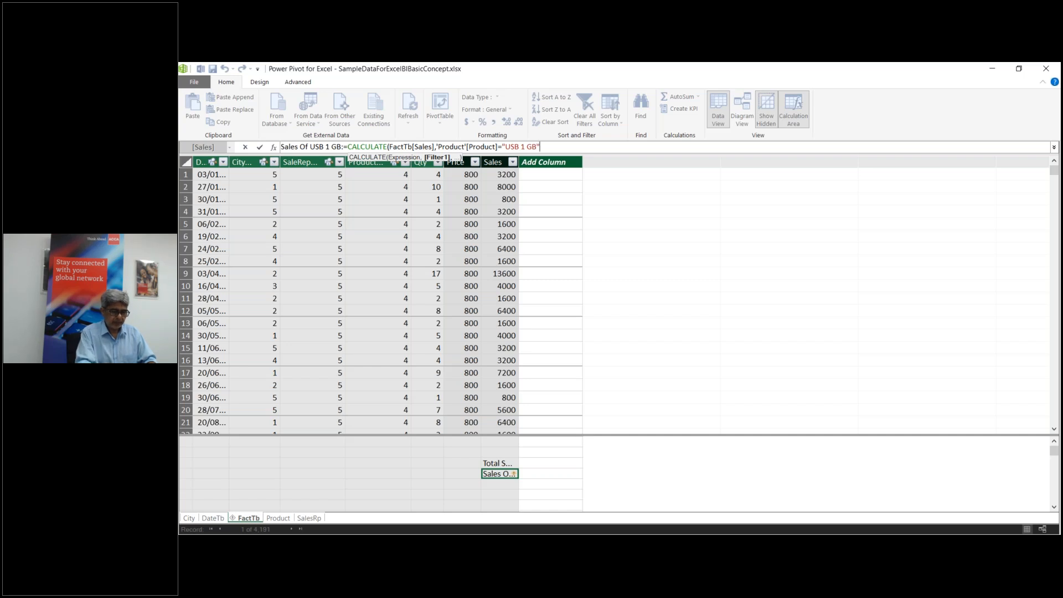
{"action": "type", "text": ")"}
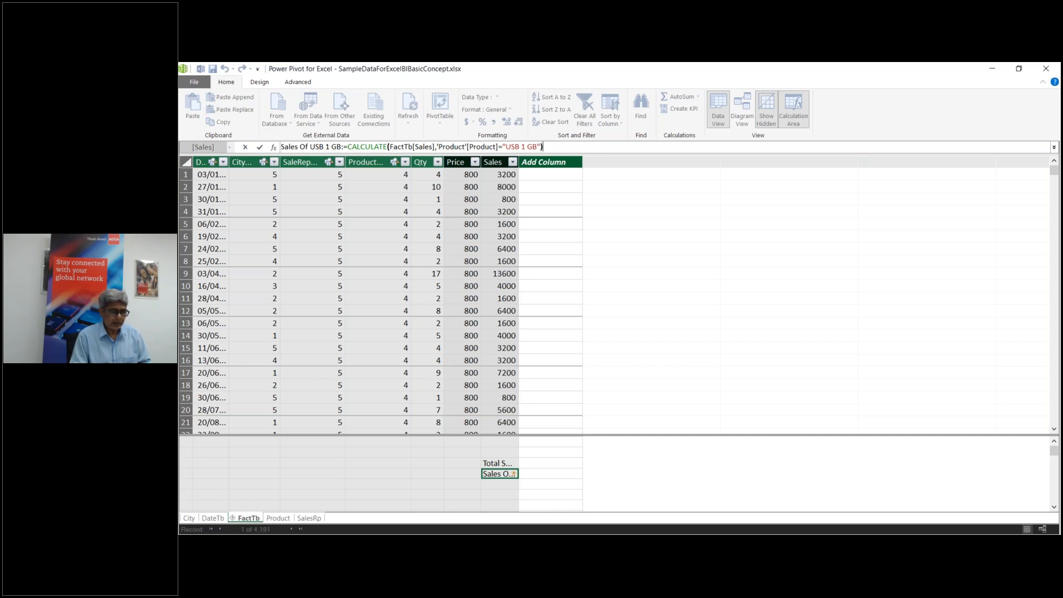
{"action": "key", "text": "Return"}
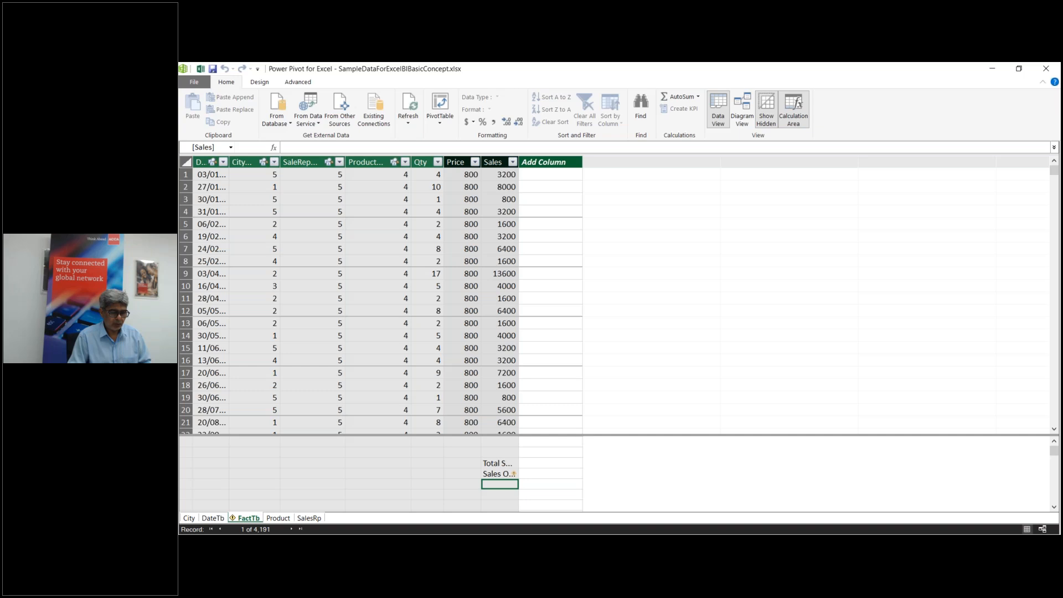
Step: Delete the quote marks around Product in the Sales Of USB 1 GB formula
{"action": "left_click", "coordinate": [494, 475]}
{"action": "left_click", "coordinate": [443, 148]}
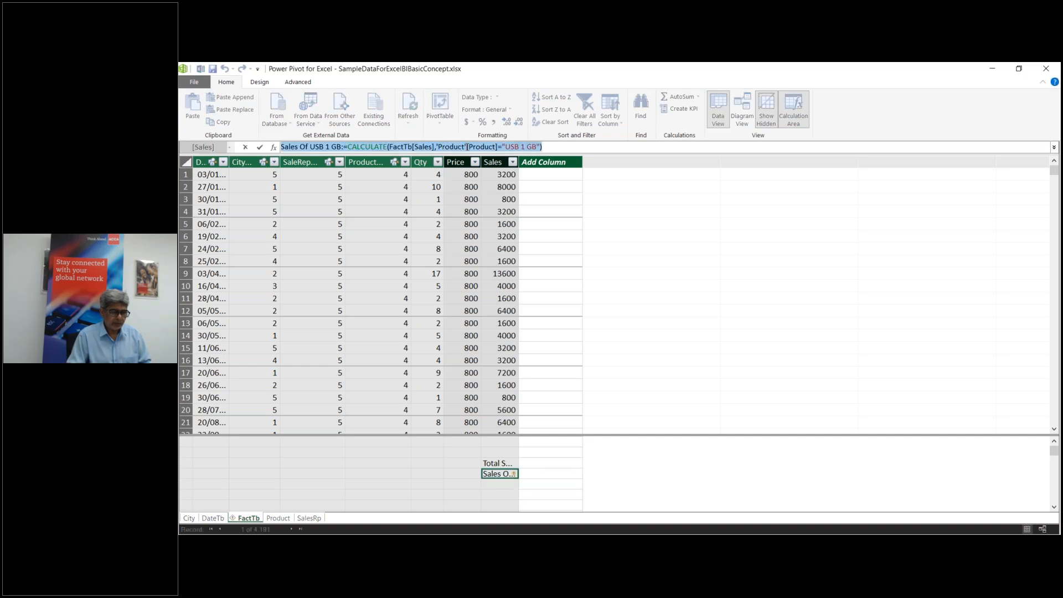
{"action": "left_click", "coordinate": [467, 147]}
{"action": "key", "text": "BackSpace"}
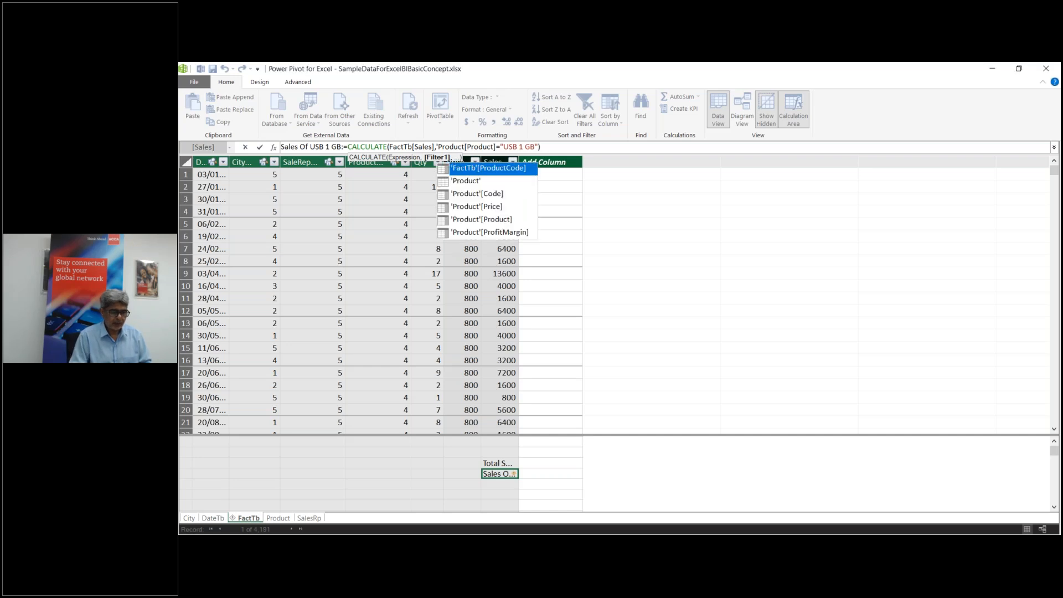
{"action": "left_click", "coordinate": [440, 147]}
{"action": "key", "text": "BackSpace"}
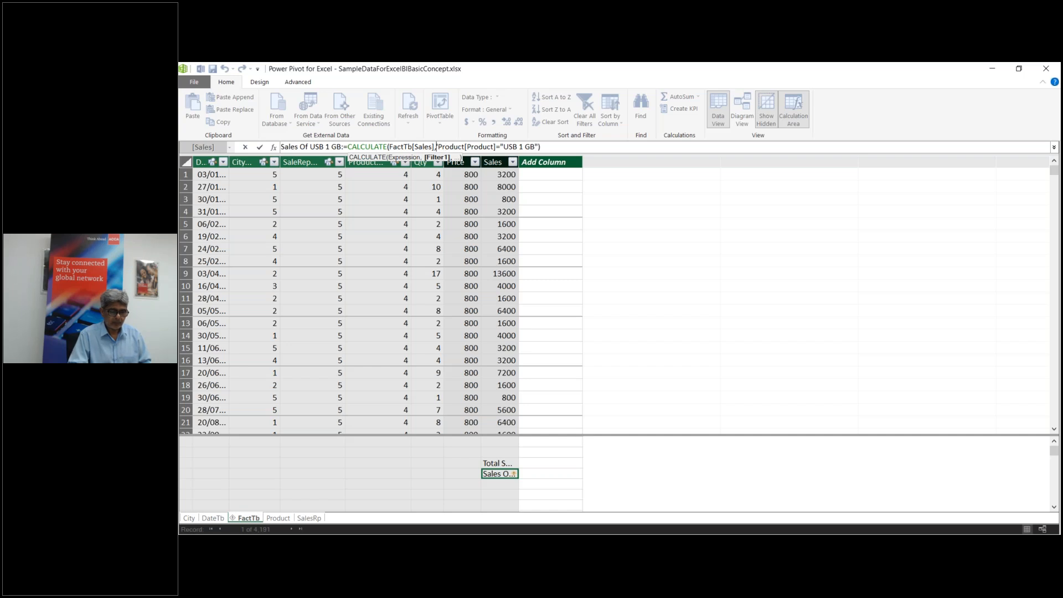
Step: Remove the accidentally inserted ABS text and re-save the measure, which still shows #ERROR
{"action": "key", "text": "Tab"}
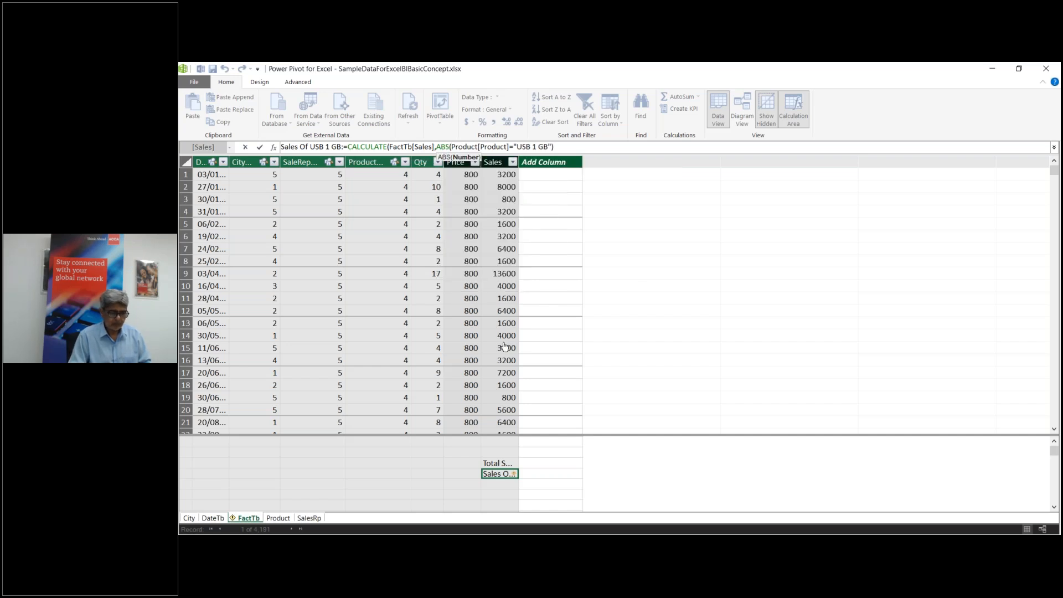
{"action": "key", "text": "BackSpace"}
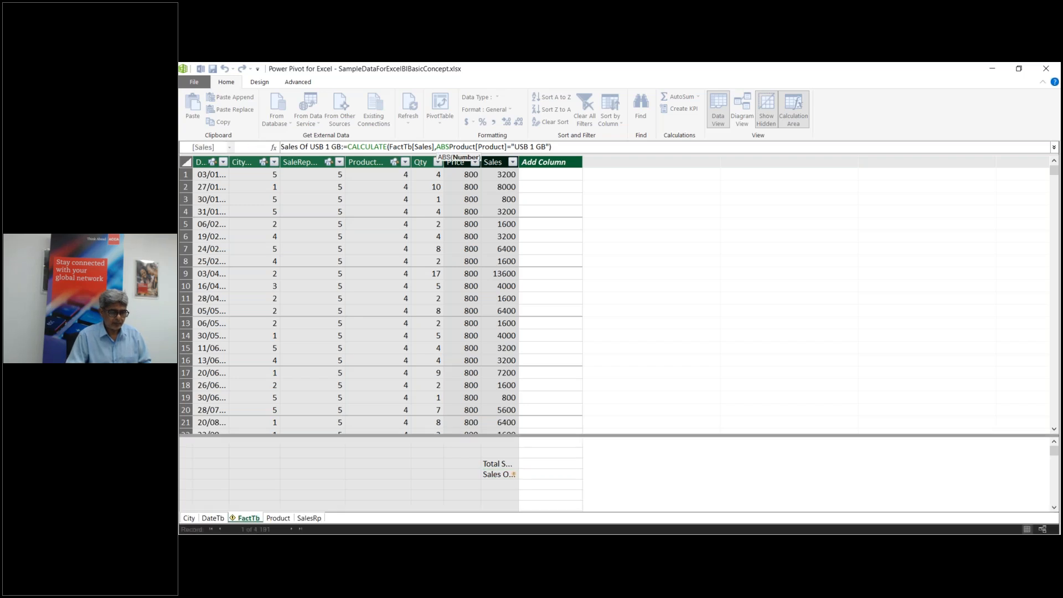
{"action": "key", "text": "BackSpace"}
{"action": "key", "text": "BackSpace"}
{"action": "key", "text": "BackSpace"}
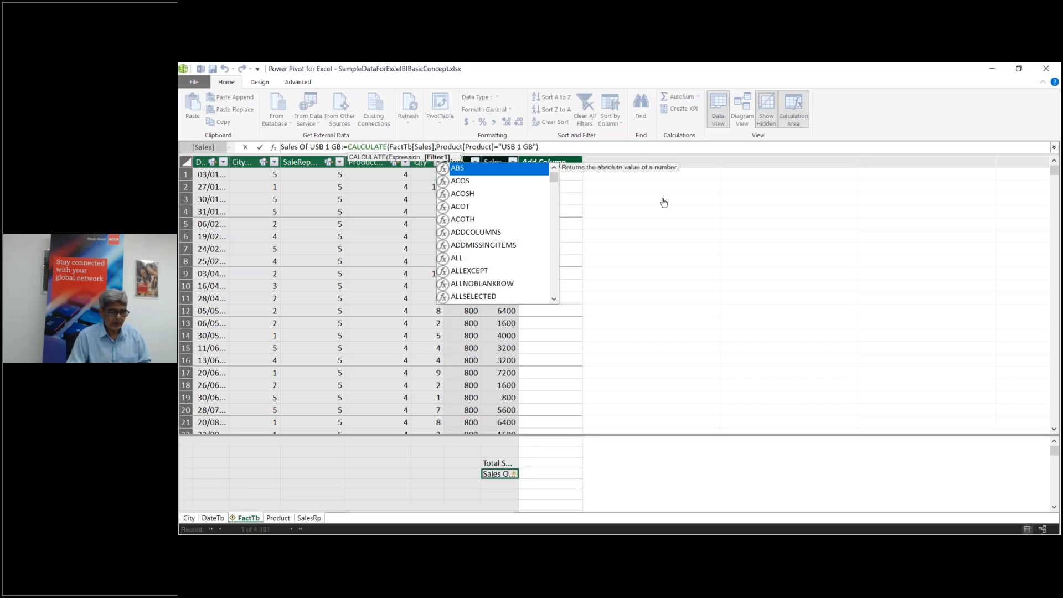
{"action": "key", "text": "Escape"}
{"action": "key", "text": "Return"}
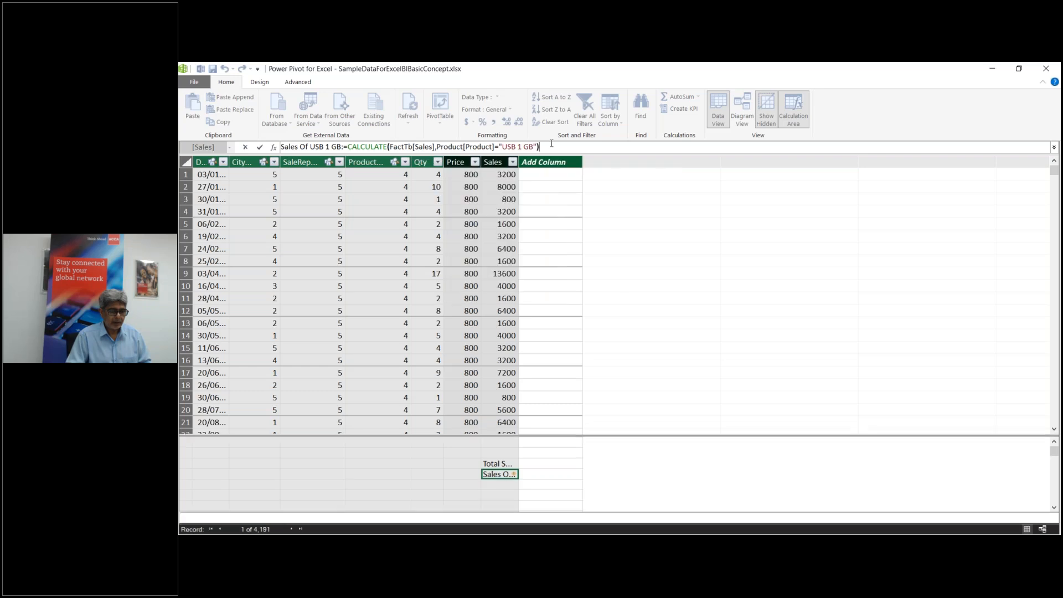
{"action": "left_click", "coordinate": [399, 147]}
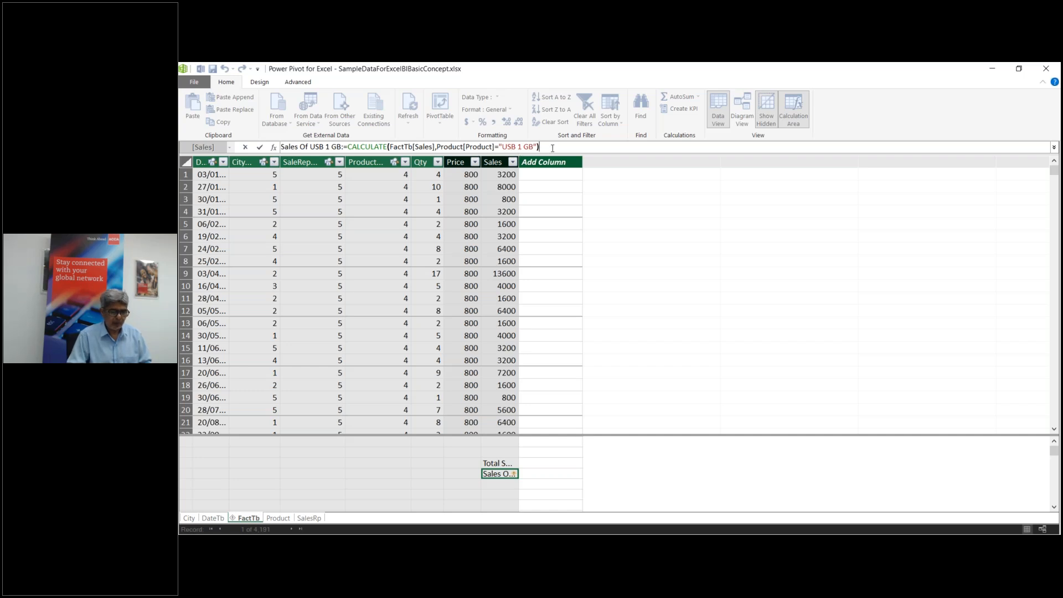
{"action": "key", "text": "Return"}
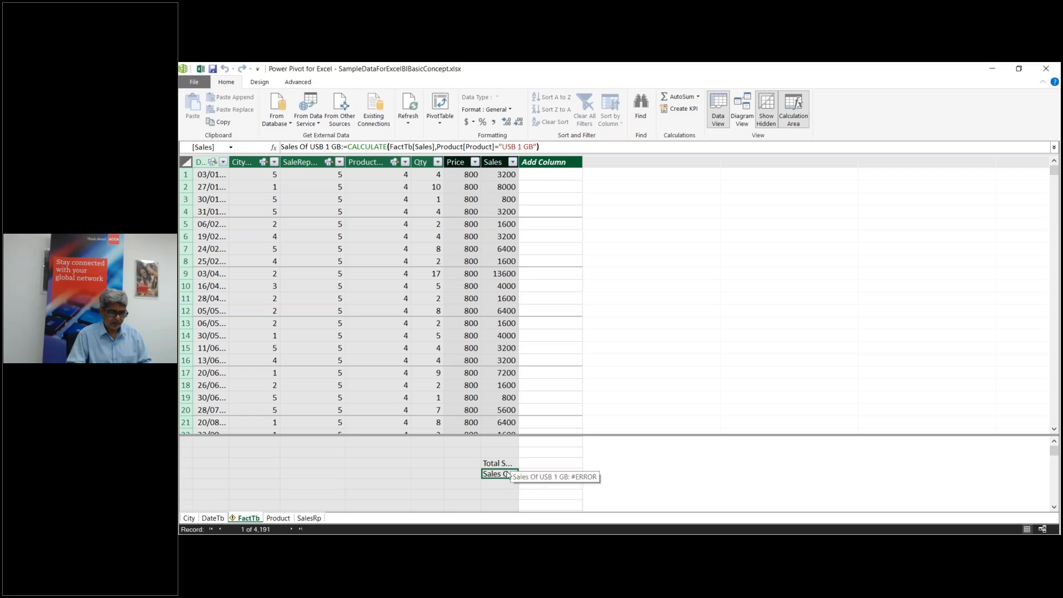
{"action": "left_click", "coordinate": [557, 146]}
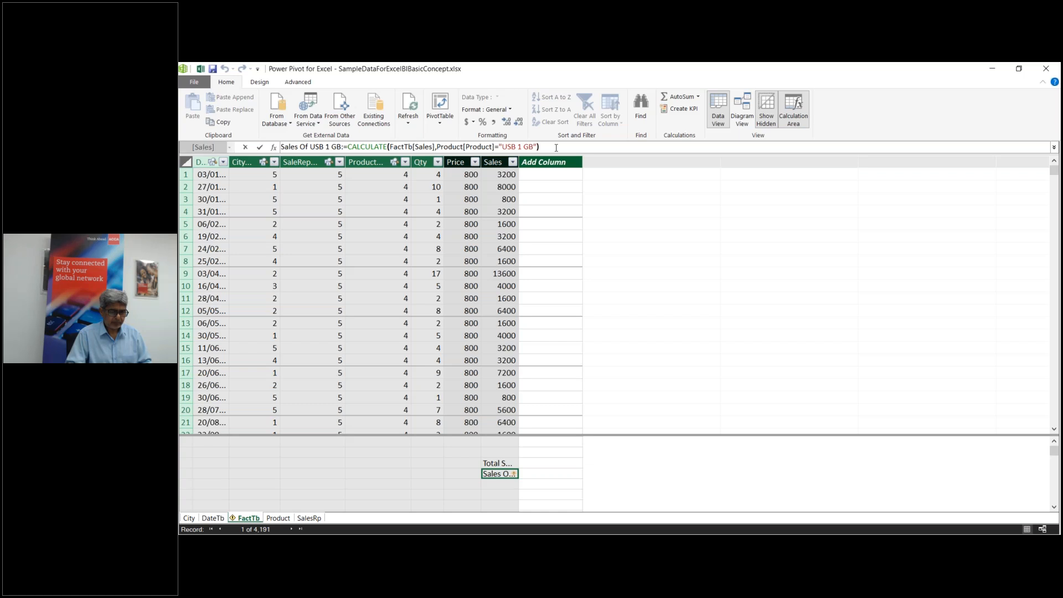
Step: Retype the filter as 'Product'[Product]="USB 1 GB") and save the measure
{"action": "key", "text": "BackSpace"}
{"action": "key", "text": "BackSpace"}
{"action": "key", "text": "BackSpace"}
{"action": "key", "text": "BackSpace"}
{"action": "key", "text": "BackSpace"}
{"action": "key", "text": "BackSpace"}
{"action": "key", "text": "BackSpace"}
{"action": "key", "text": "BackSpace"}
{"action": "key", "text": "BackSpace"}
{"action": "key", "text": "BackSpace"}
{"action": "key", "text": "BackSpace"}
{"action": "key", "text": "BackSpace"}
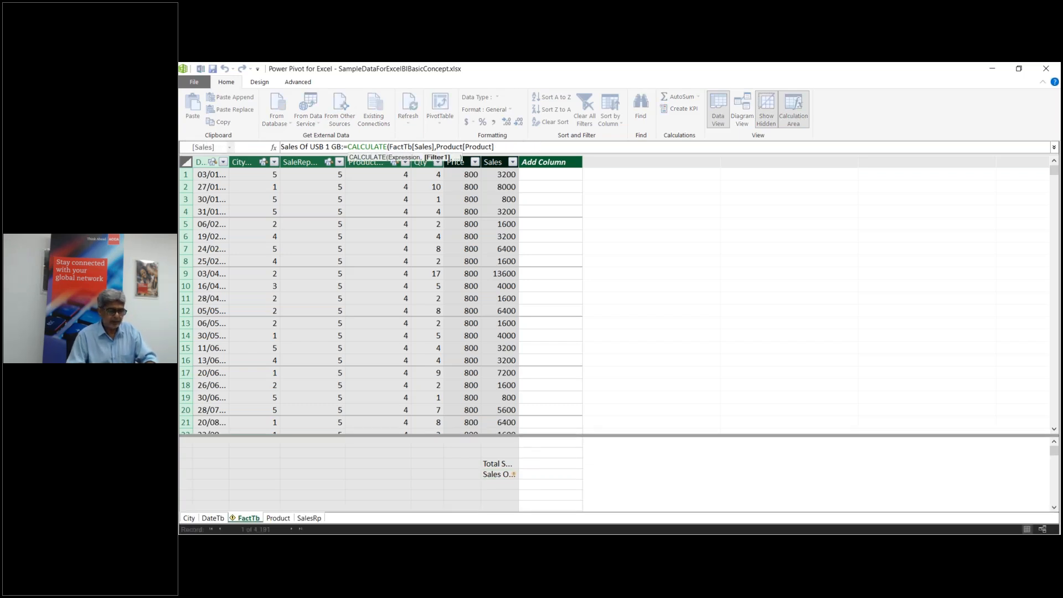
{"action": "key", "text": "BackSpace"}
{"action": "key", "text": "BackSpace"}
{"action": "key", "text": "BackSpace"}
{"action": "key", "text": "BackSpace"}
{"action": "key", "text": "BackSpace"}
{"action": "key", "text": "BackSpace"}
{"action": "key", "text": "BackSpace"}
{"action": "key", "text": "BackSpace"}
{"action": "key", "text": "BackSpace"}
{"action": "key", "text": "BackSpace"}
{"action": "key", "text": "BackSpace"}
{"action": "key", "text": "BackSpace"}
{"action": "key", "text": "BackSpace"}
{"action": "key", "text": "BackSpace"}
{"action": "key", "text": "BackSpace"}
{"action": "key", "text": "BackSpace"}
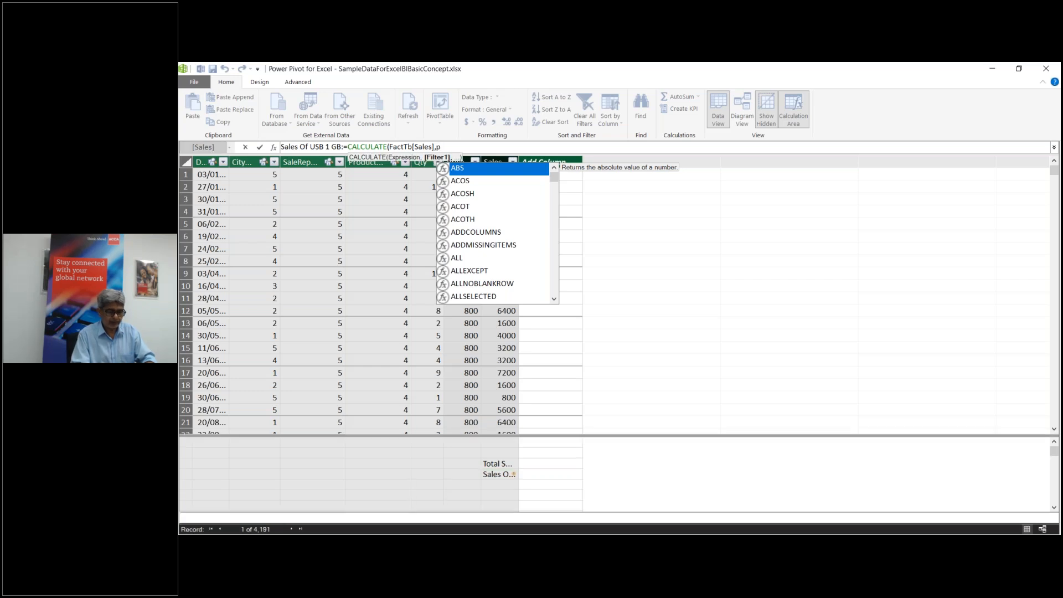
{"action": "type", "text": "produ"}
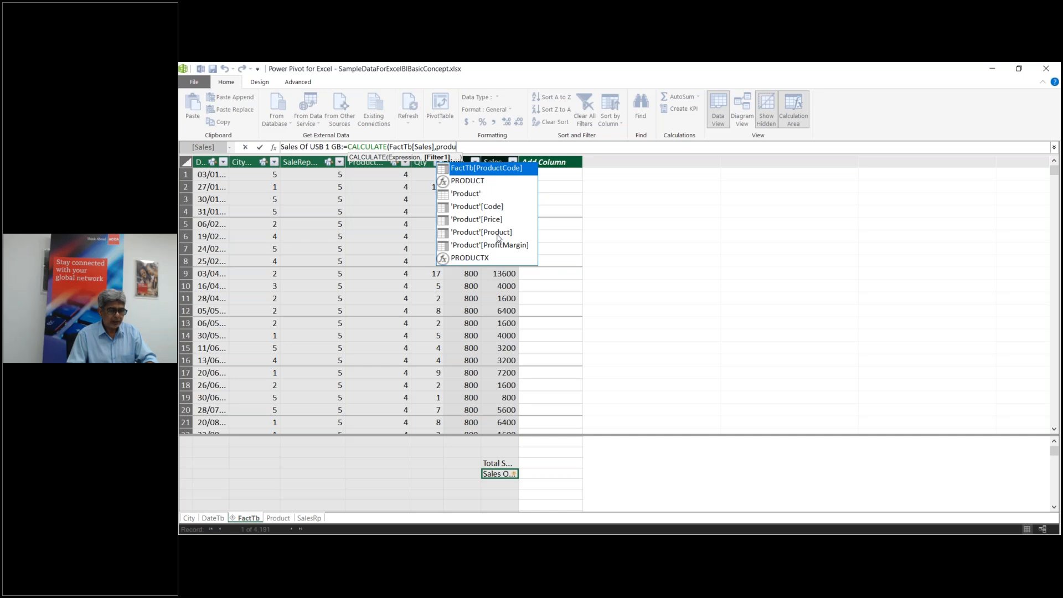
{"action": "double_click", "coordinate": [498, 234]}
{"action": "type", "text": "=\"USB 1"}
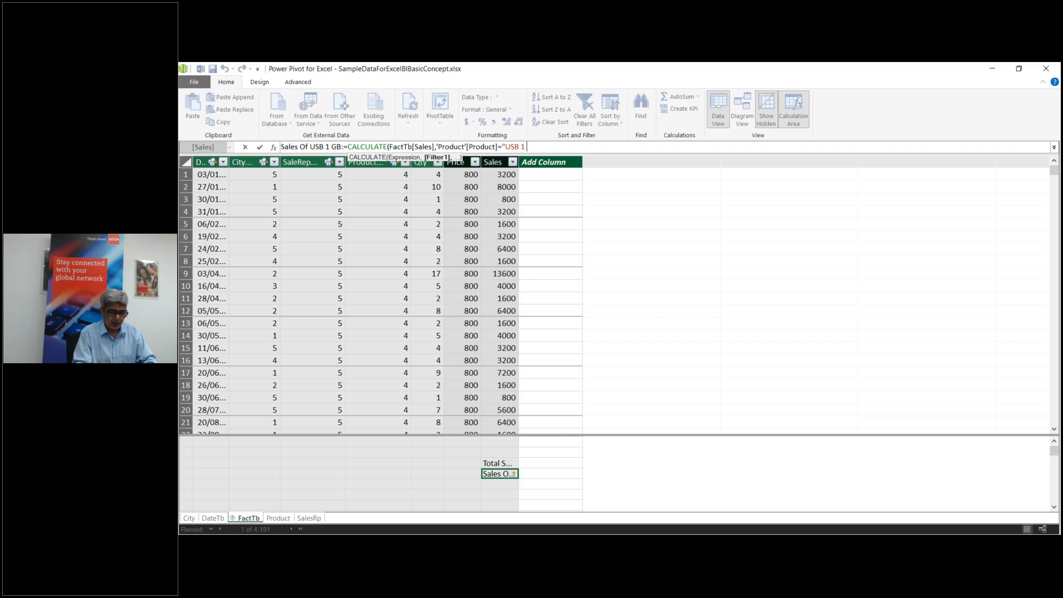
{"action": "type", "text": " GB\""}
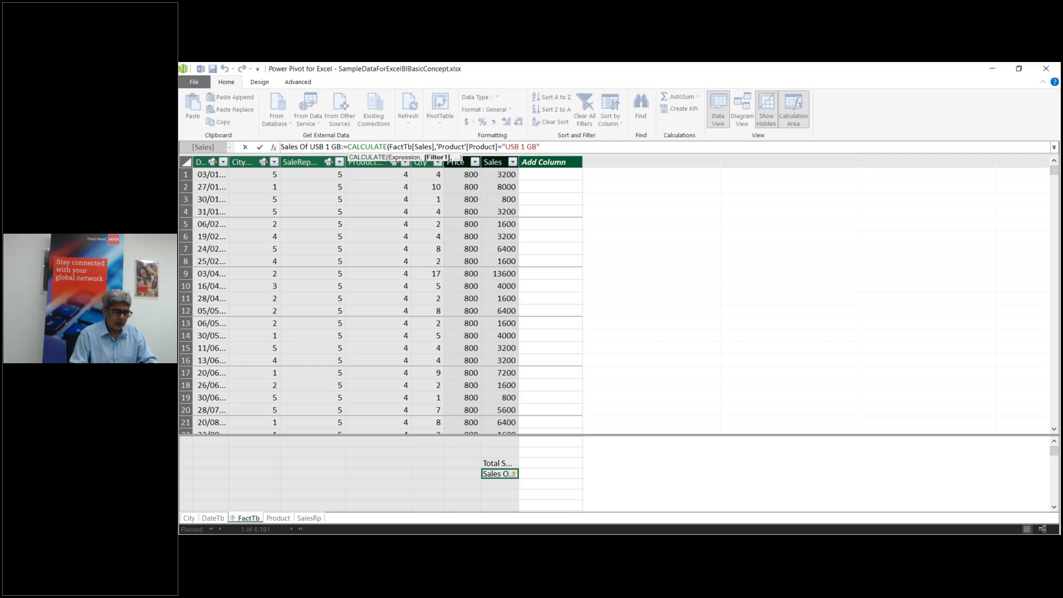
{"action": "type", "text": ")"}
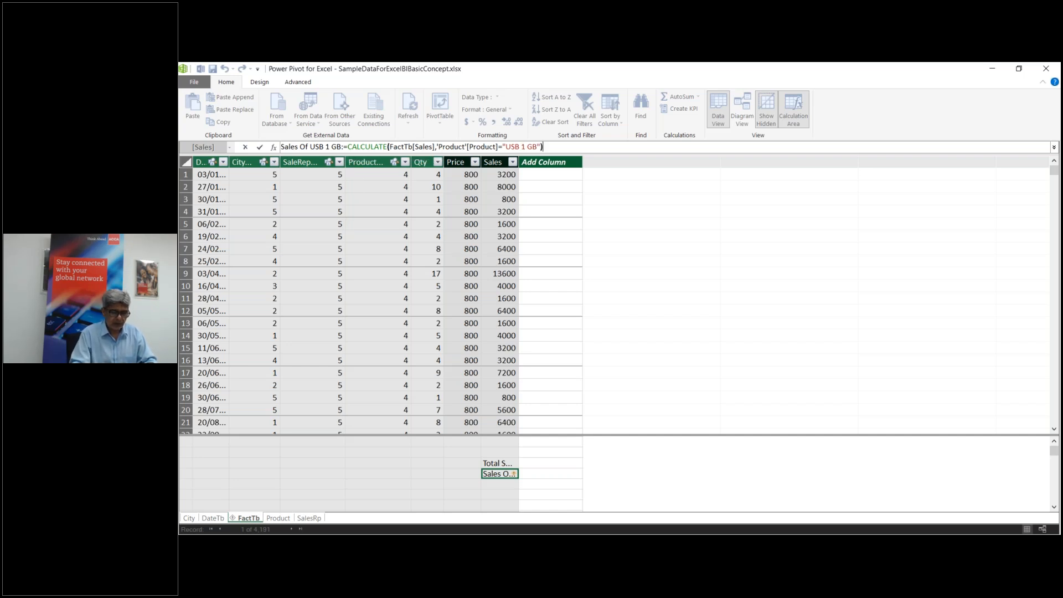
{"action": "key", "text": "Return"}
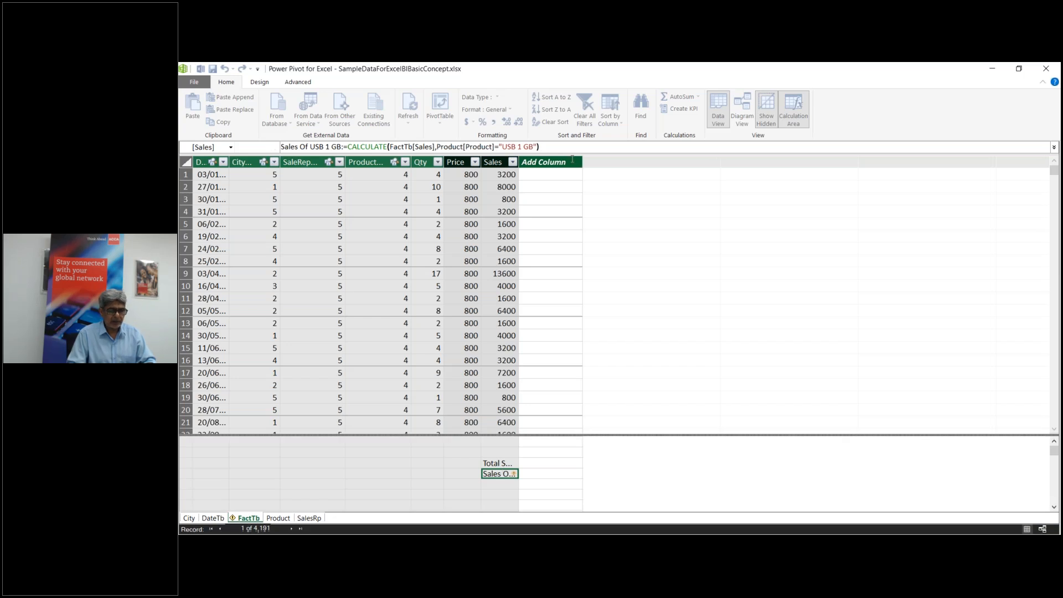
Step: Select the entire Sales Of USB 1 GB formula text in the formula bar
{"action": "left_click", "coordinate": [552, 144]}
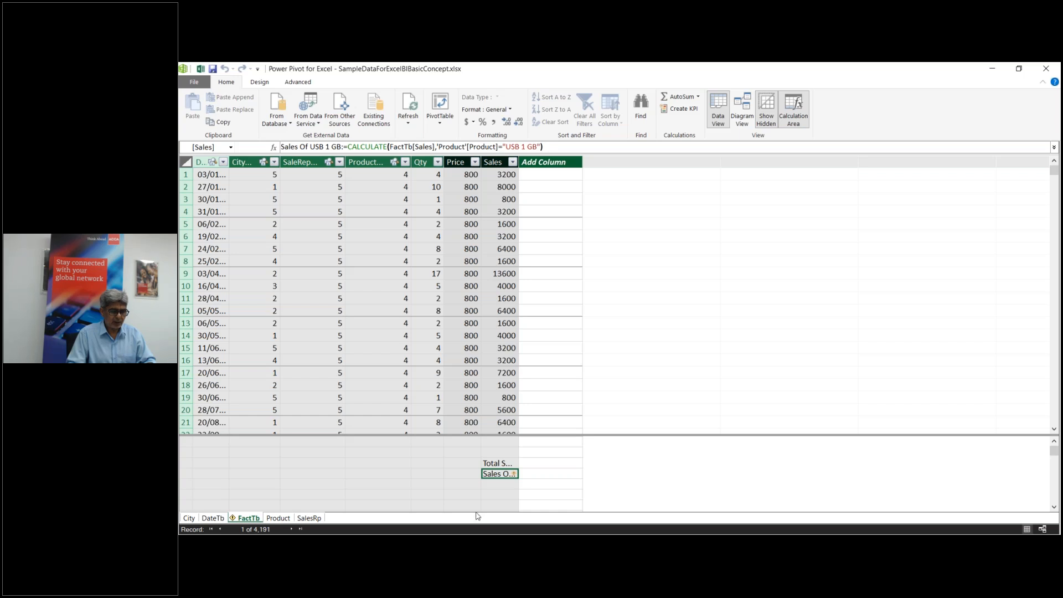
{"action": "mouse_move", "coordinate": [514, 475]}
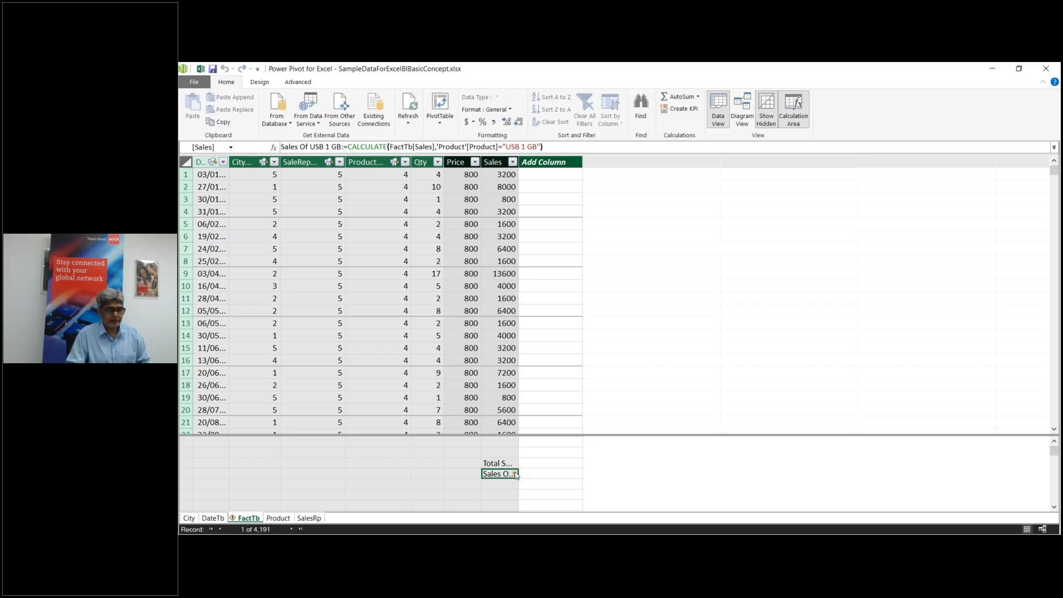
{"action": "left_click", "coordinate": [560, 146]}
{"action": "left_click_drag", "start_coordinate": [559, 146], "coordinate": [280, 147]}
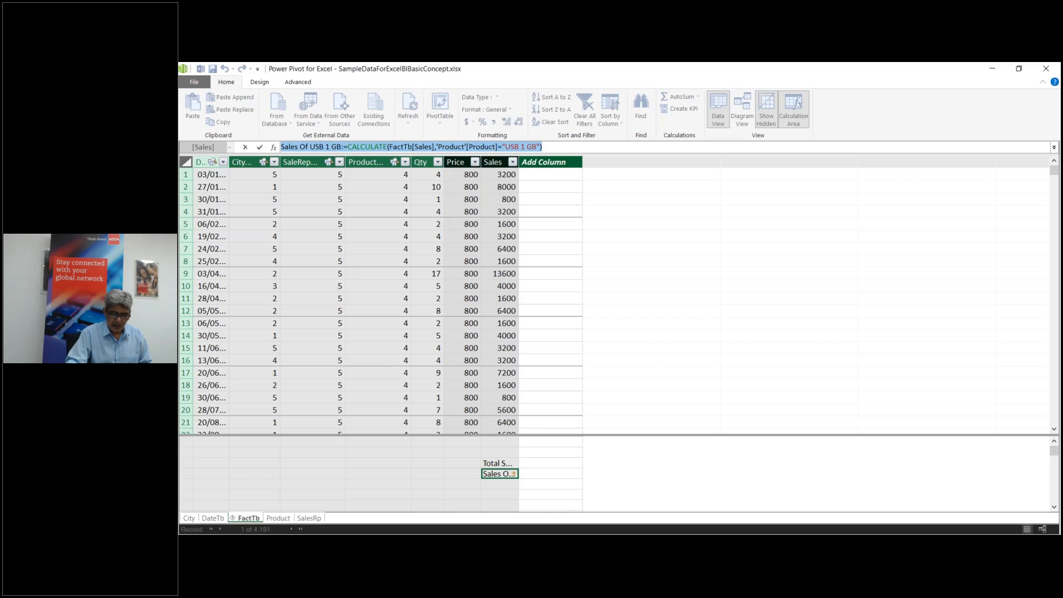
Step: Cut the formula, commit the empty measure and confirm Delete from Model
{"action": "key", "text": "ctrl+x"}
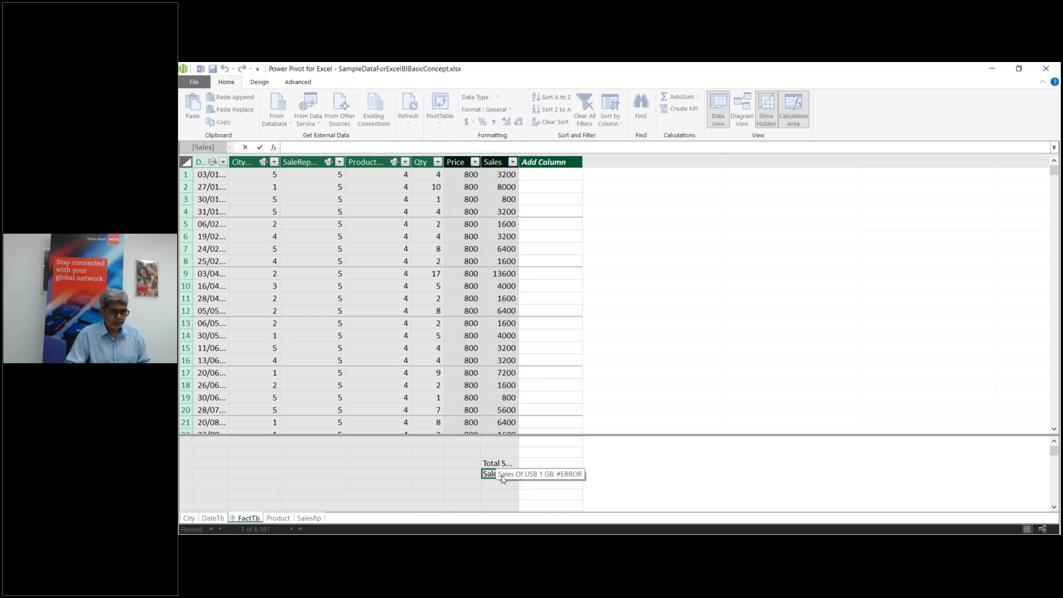
{"action": "key", "text": "Return"}
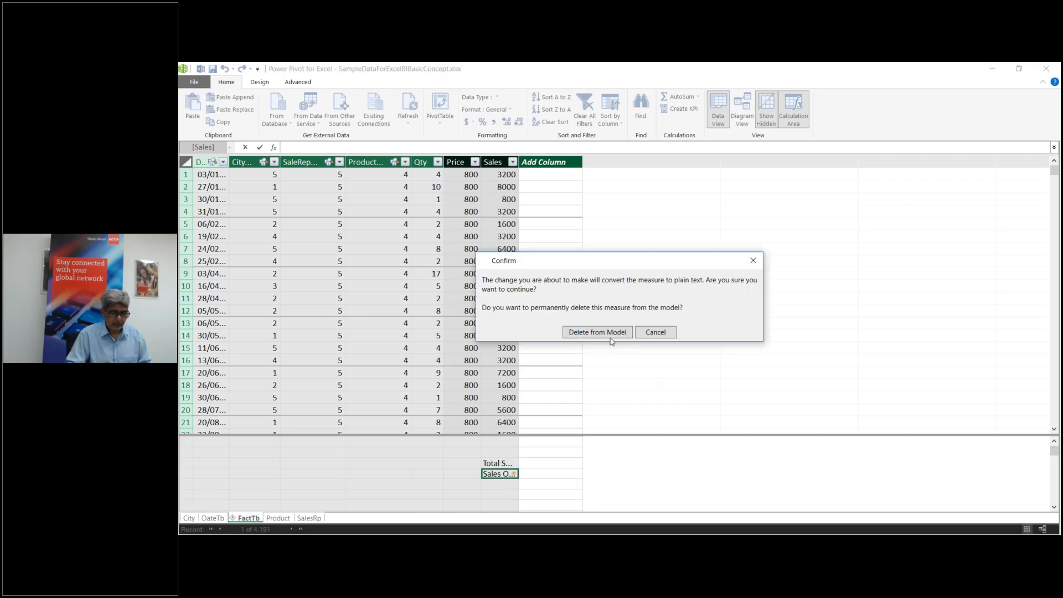
{"action": "left_click", "coordinate": [607, 334]}
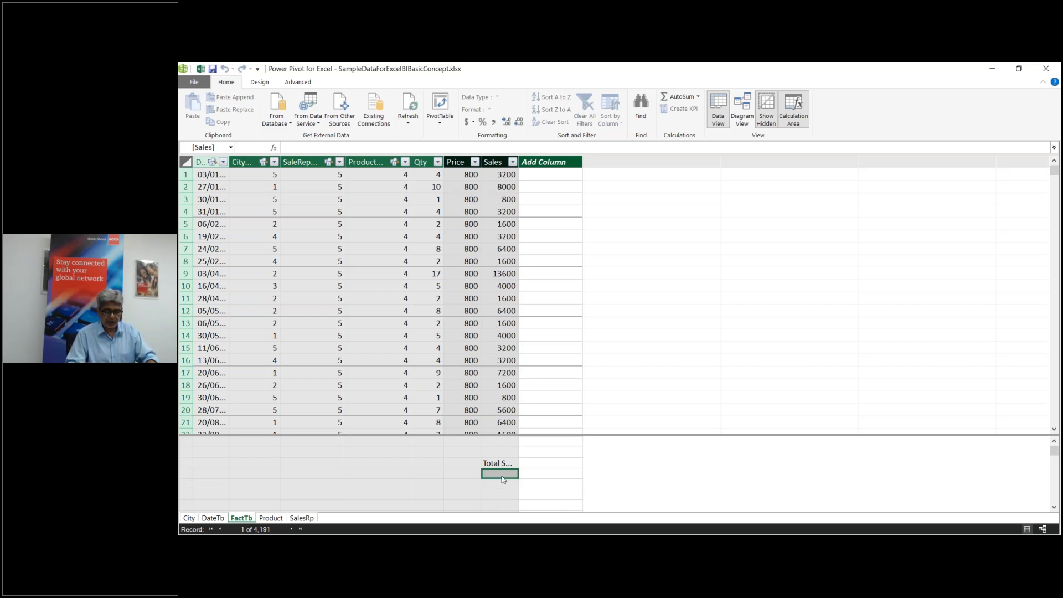
Step: Enter MTD Sales:=CALCULATE(FactTb[Sales],DATESMTD(DateTb[Date])) with autocomplete and commit it
{"action": "type", "text": "MTD"}
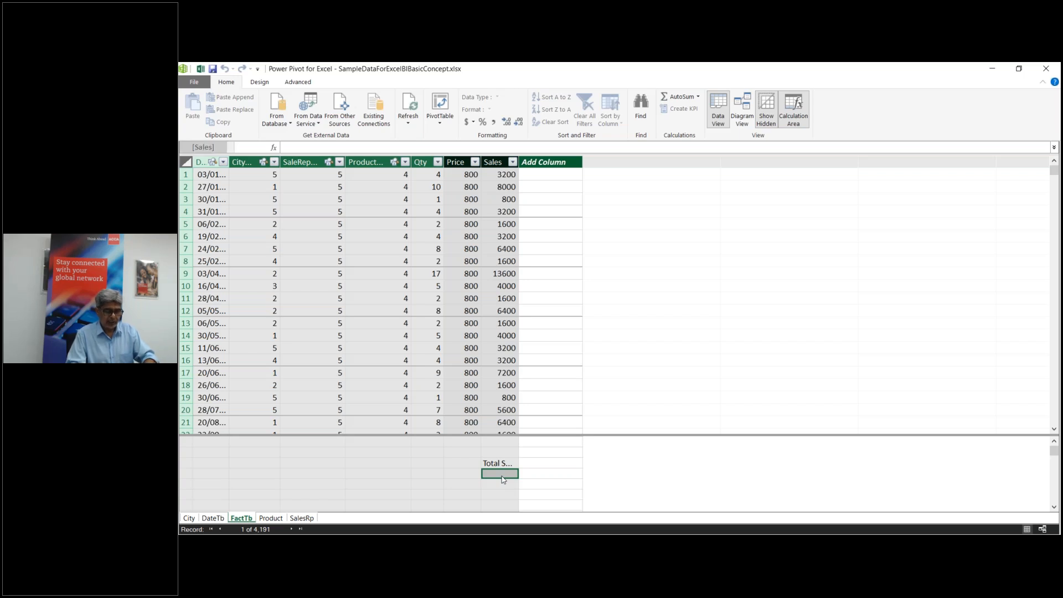
{"action": "type", "text": " Sales:"}
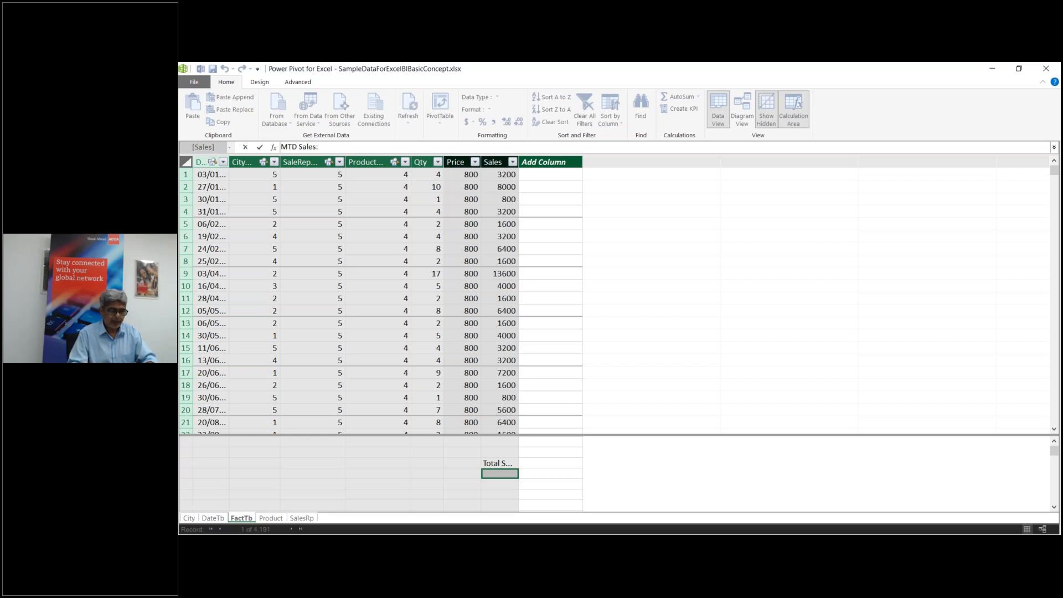
{"action": "type", "text": "="}
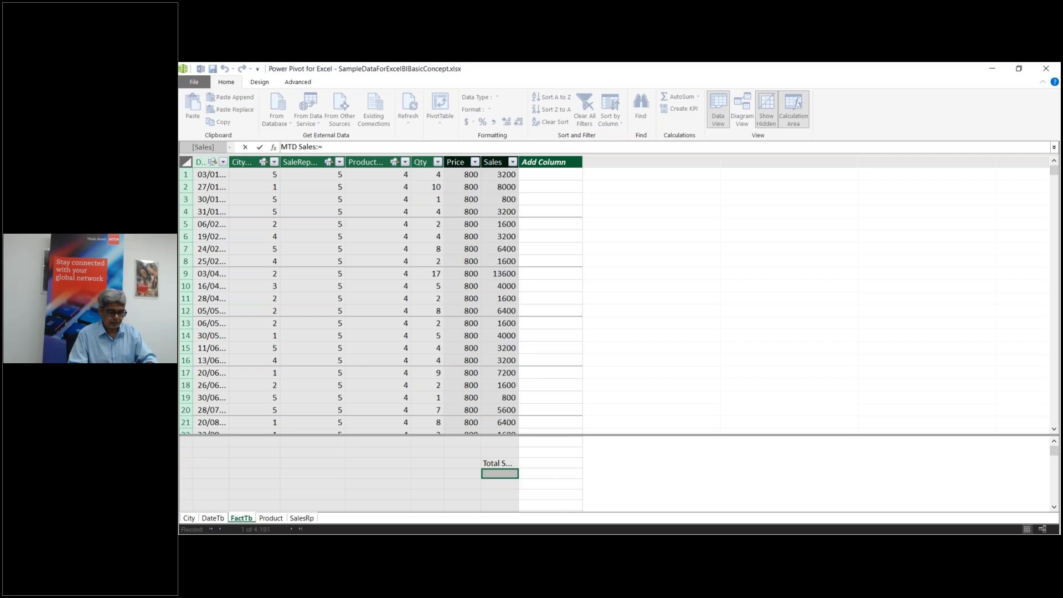
{"action": "type", "text": "cal"}
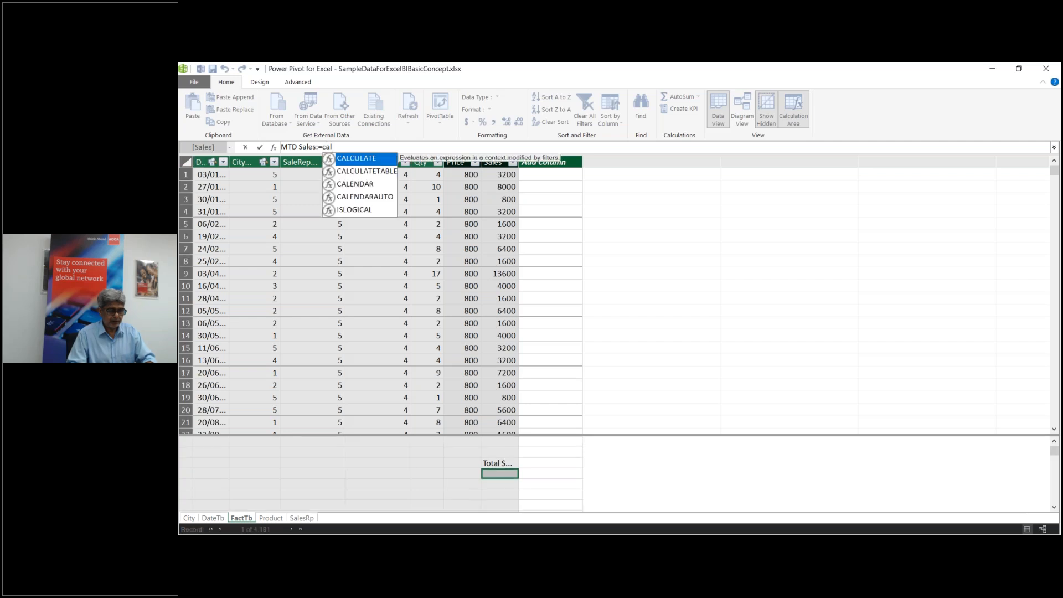
{"action": "key", "text": "Tab"}
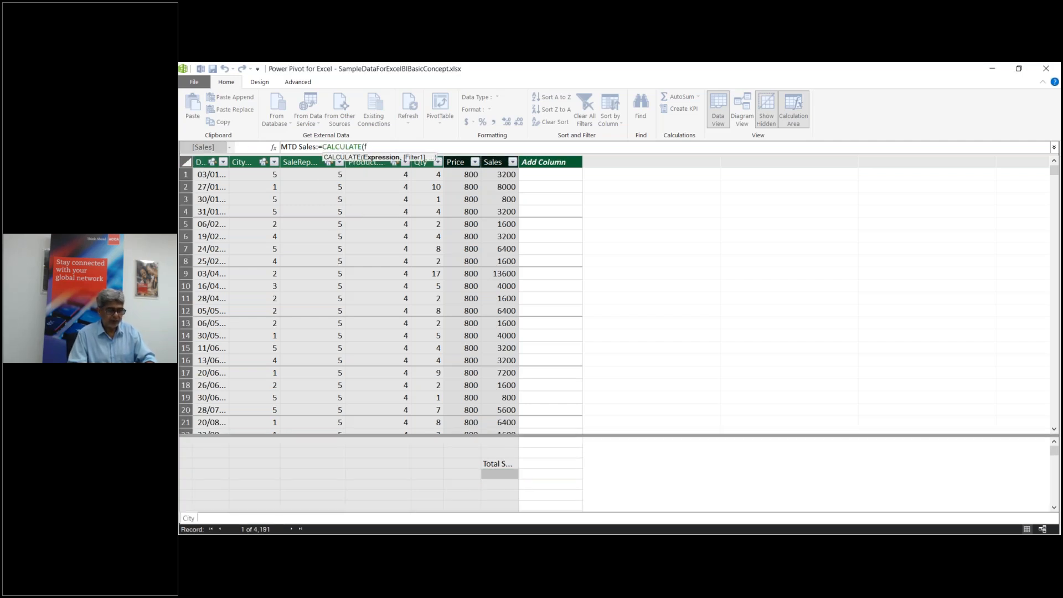
{"action": "type", "text": "fac"}
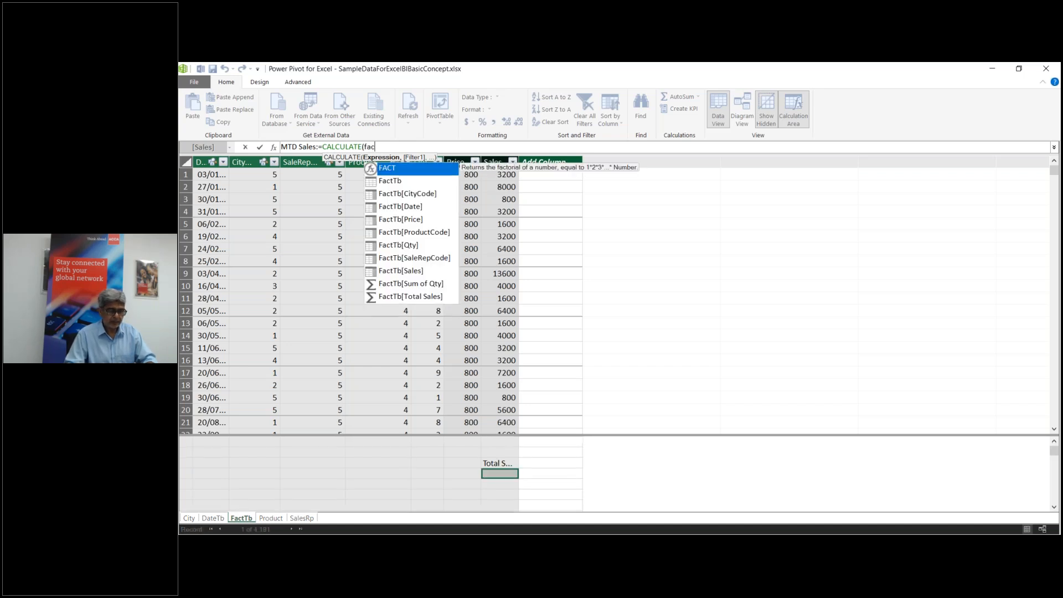
{"action": "left_click", "coordinate": [400, 271]}
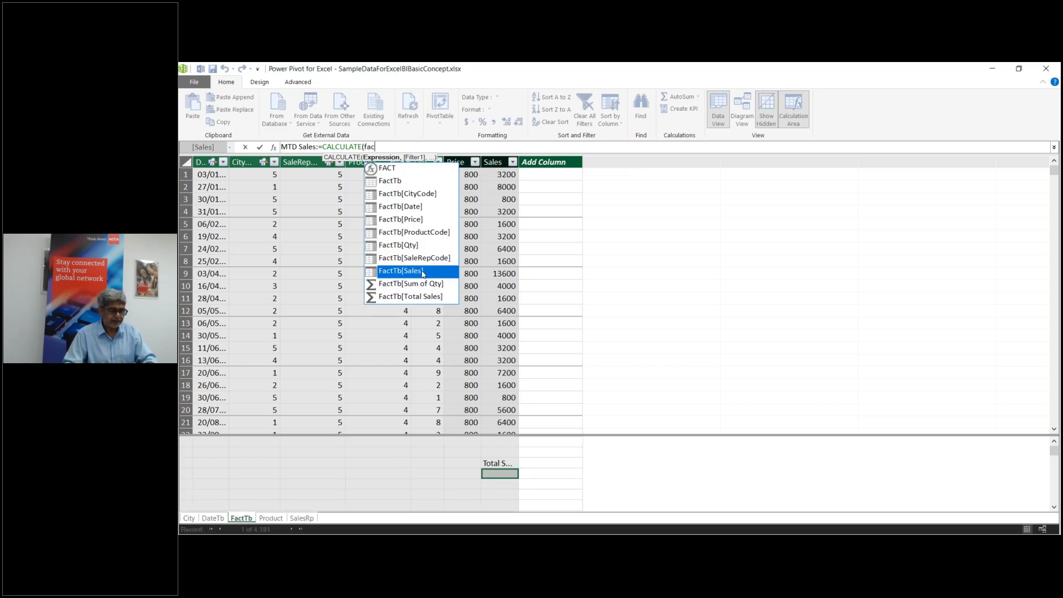
{"action": "key", "text": "Tab"}
{"action": "type", "text": ","}
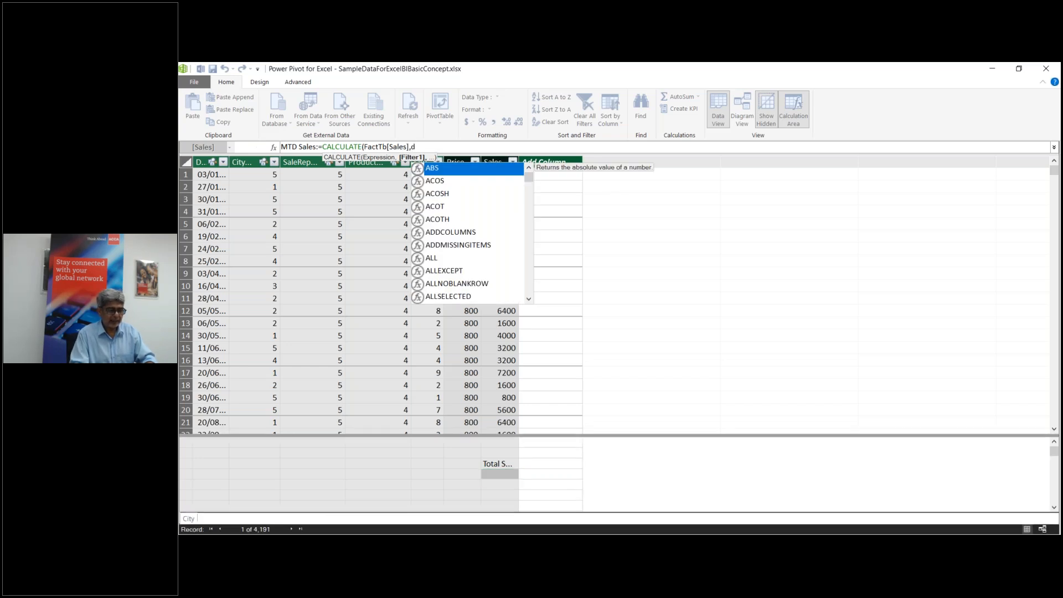
{"action": "type", "text": "dat"}
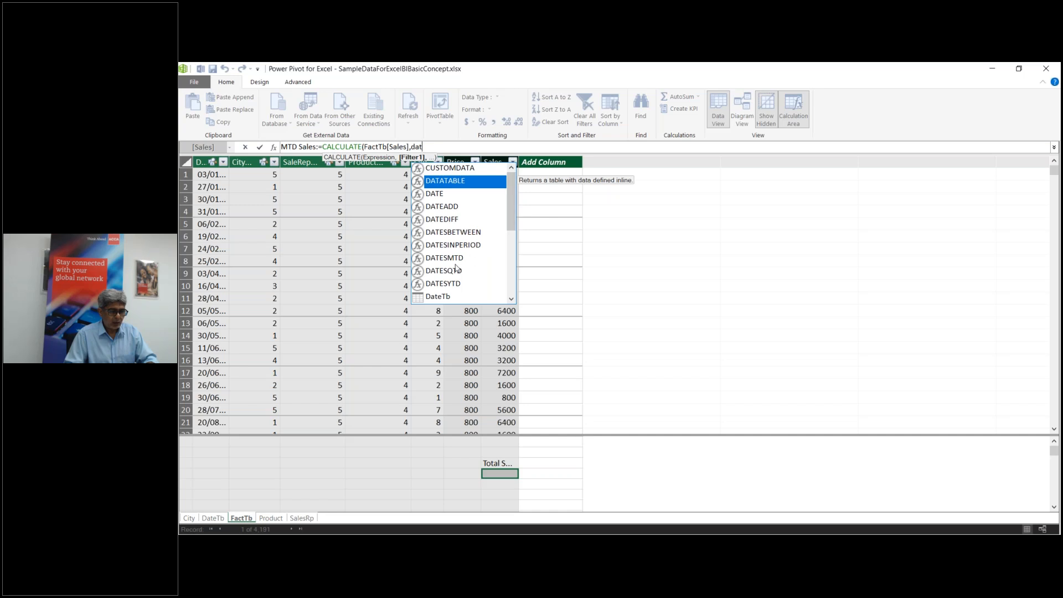
{"action": "double_click", "coordinate": [455, 260]}
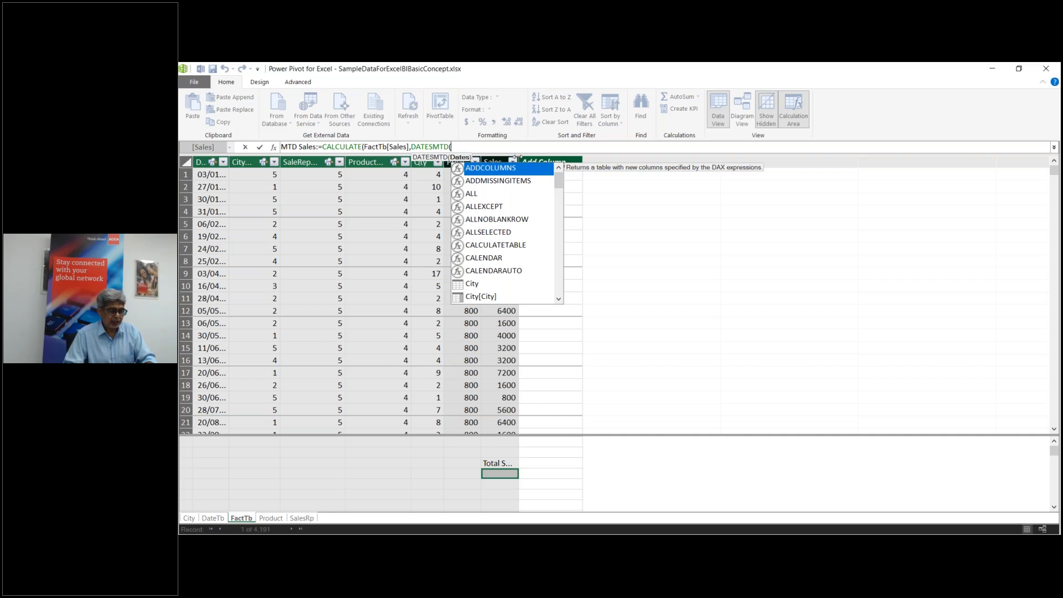
{"action": "type", "text": "da"}
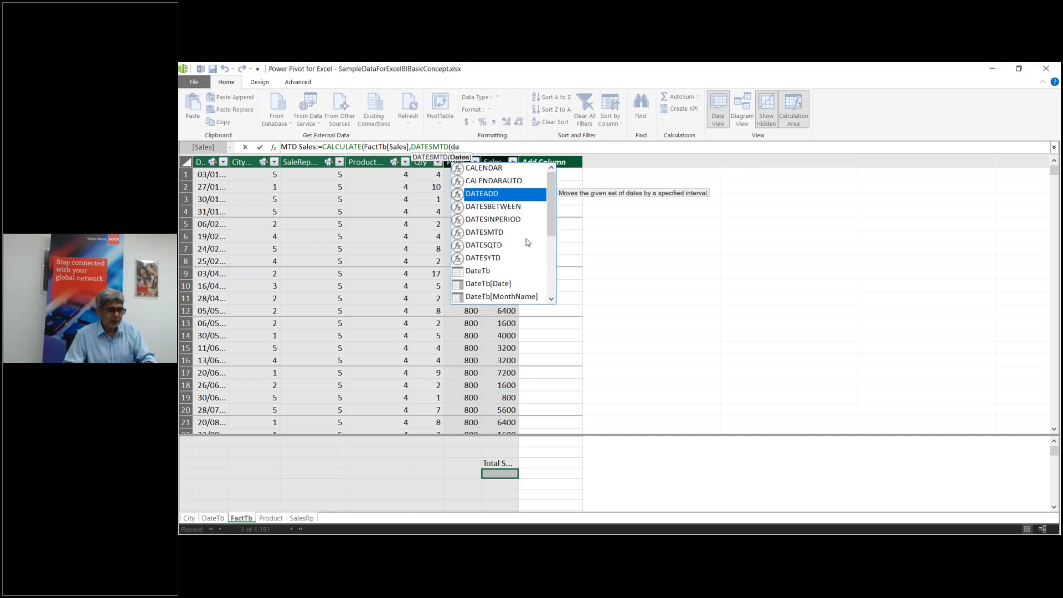
{"action": "double_click", "coordinate": [500, 288]}
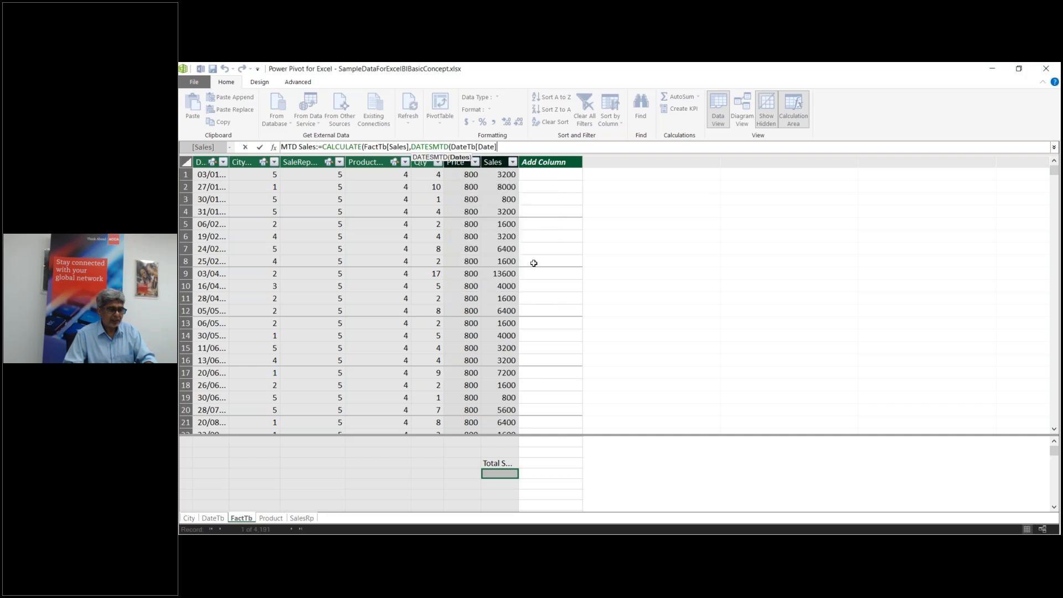
{"action": "type", "text": ")"}
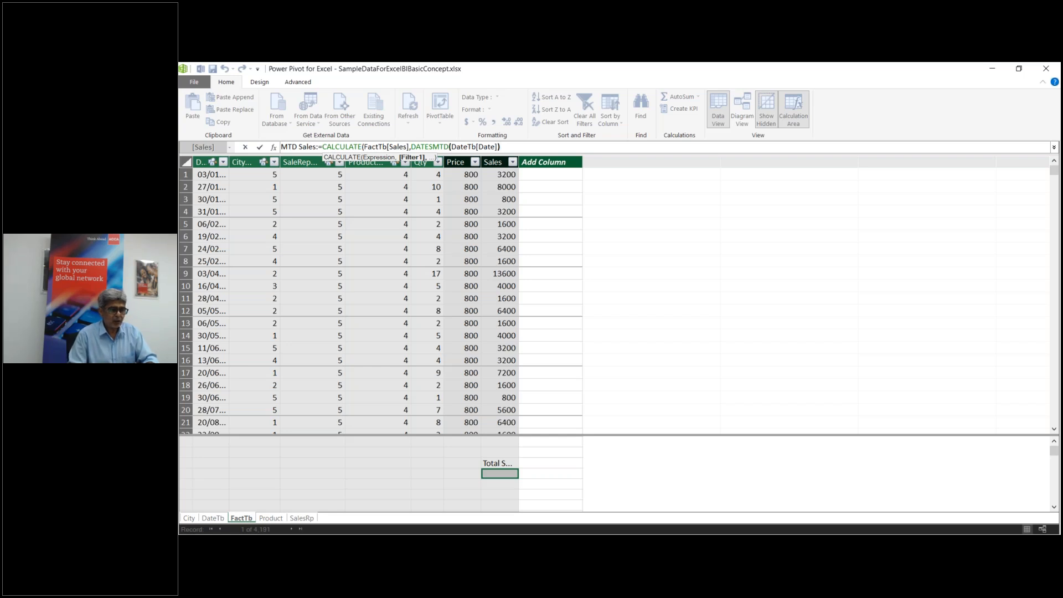
{"action": "type", "text": ")"}
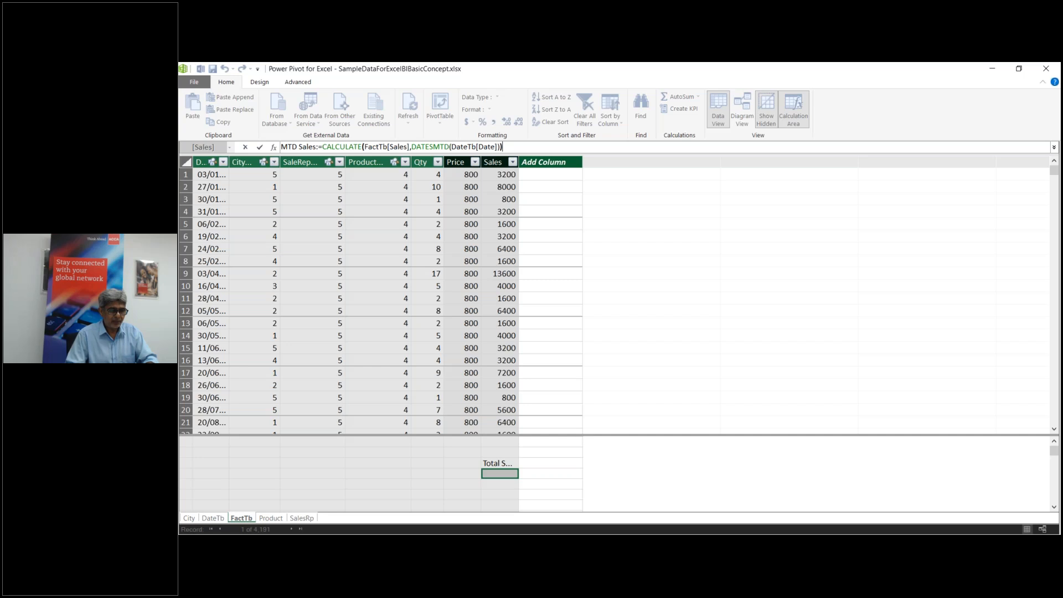
{"action": "key", "text": "Return"}
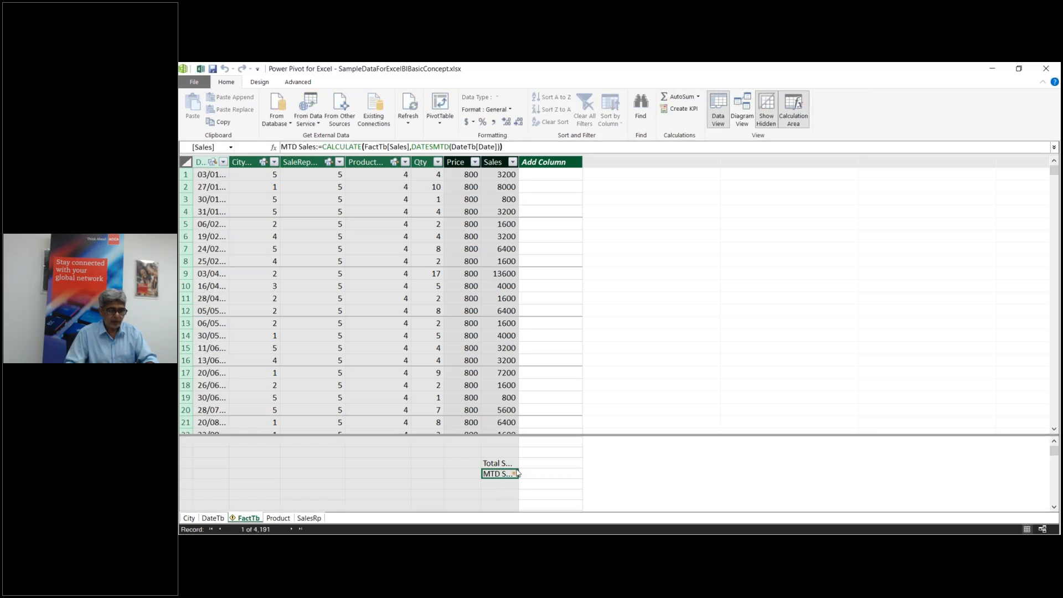
{"action": "mouse_move", "coordinate": [518, 473]}
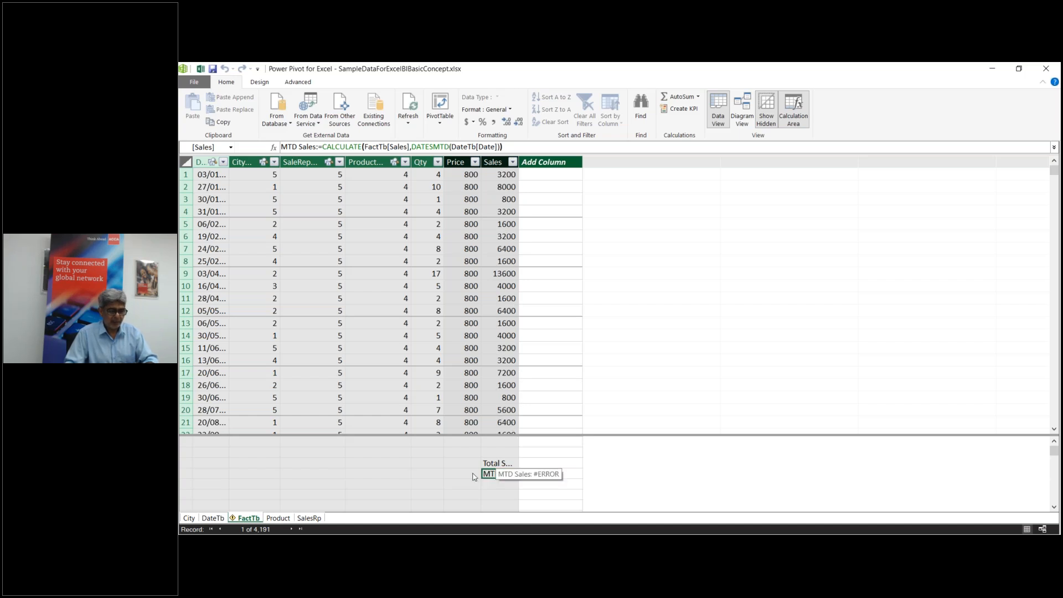
{"action": "left_click", "coordinate": [216, 465]}
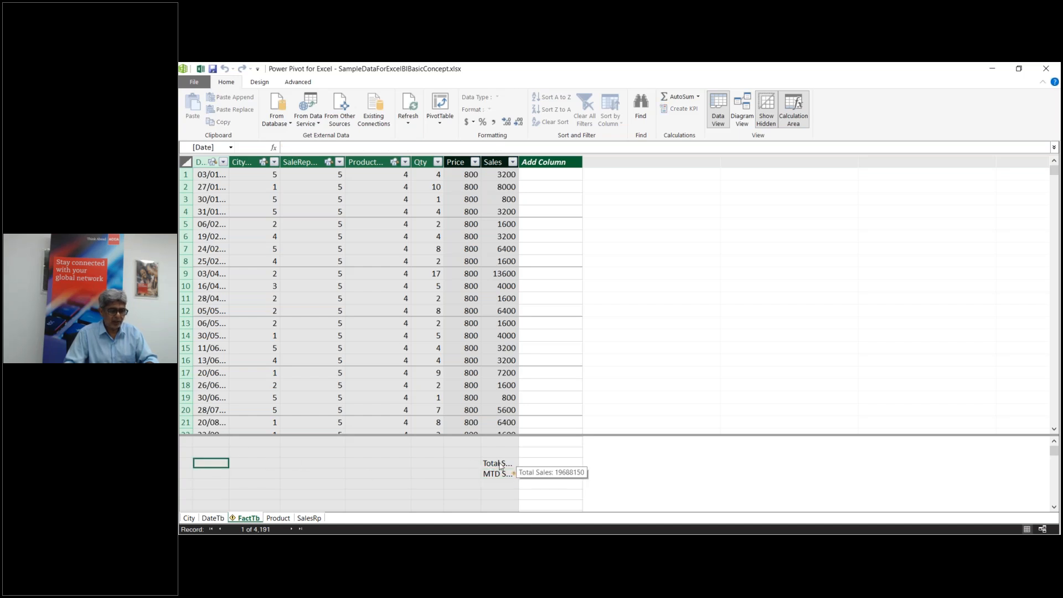
{"action": "left_click", "coordinate": [215, 453]}
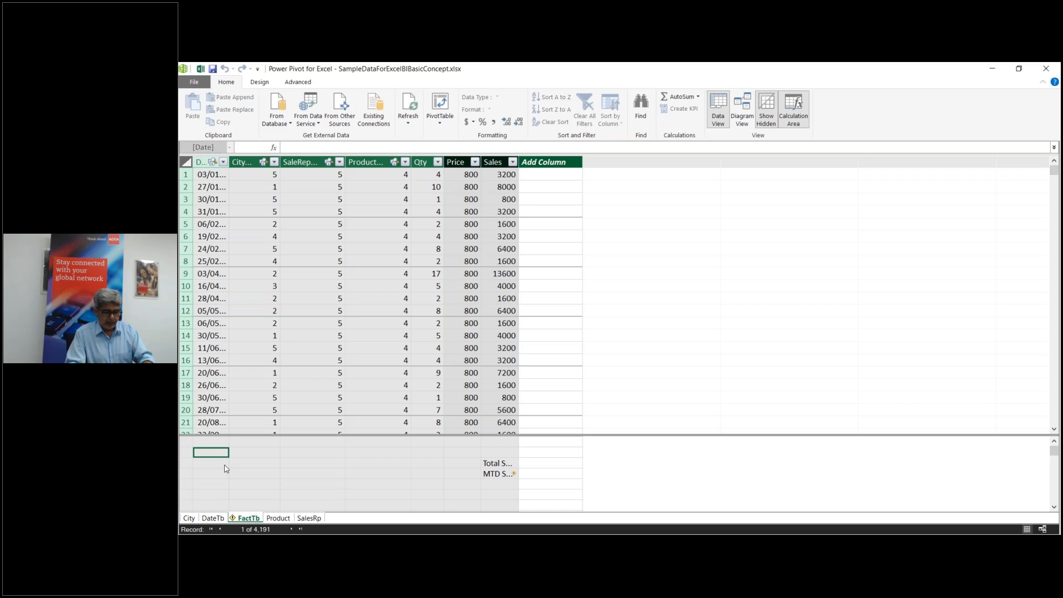
Step: Name the new measure SumOfSales and begin its formula with SUMX over FactTb
{"action": "type", "text": "To"}
{"action": "key", "text": "BackSpace"}
{"action": "key", "text": "BackSpace"}
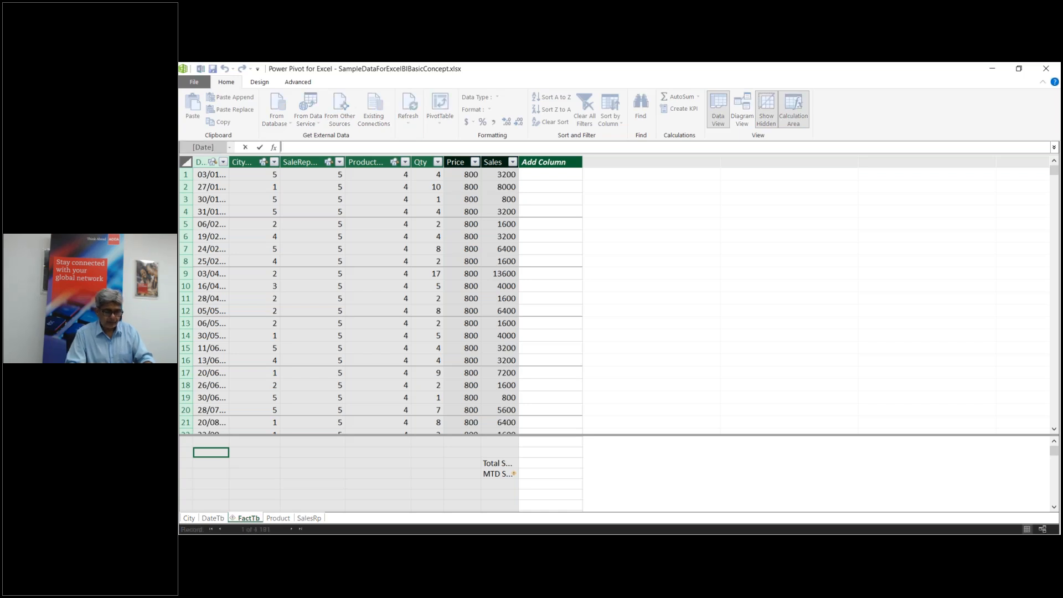
{"action": "type", "text": "SumOf S"}
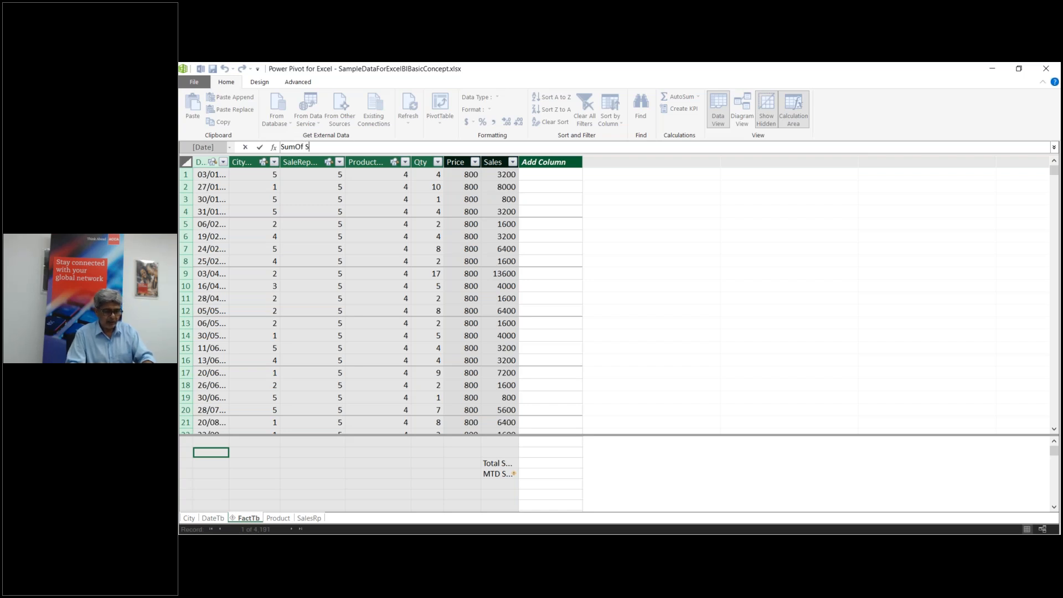
{"action": "type", "text": "Sales"}
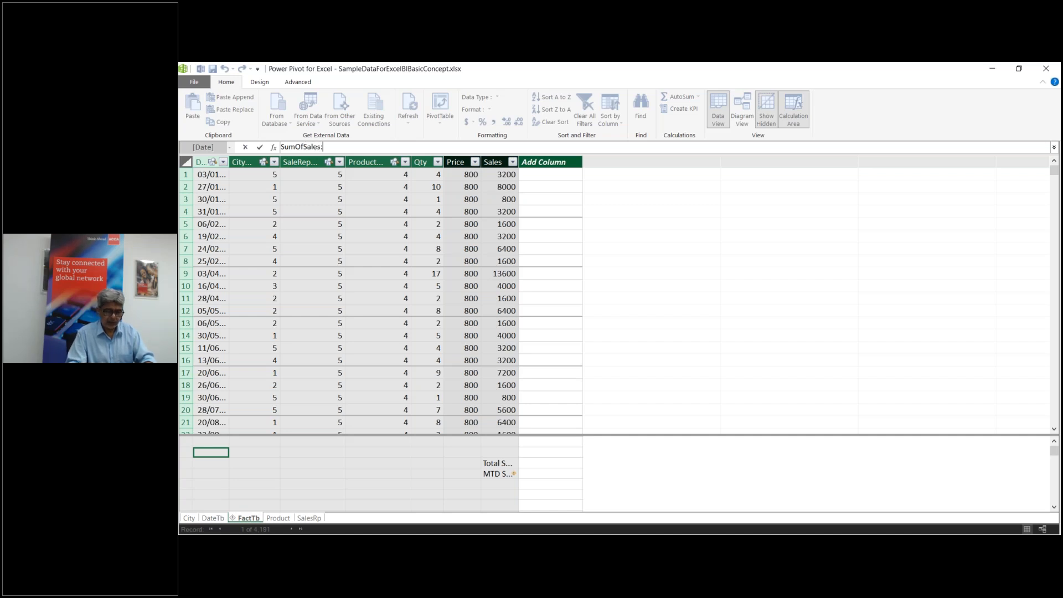
{"action": "type", "text": ":="}
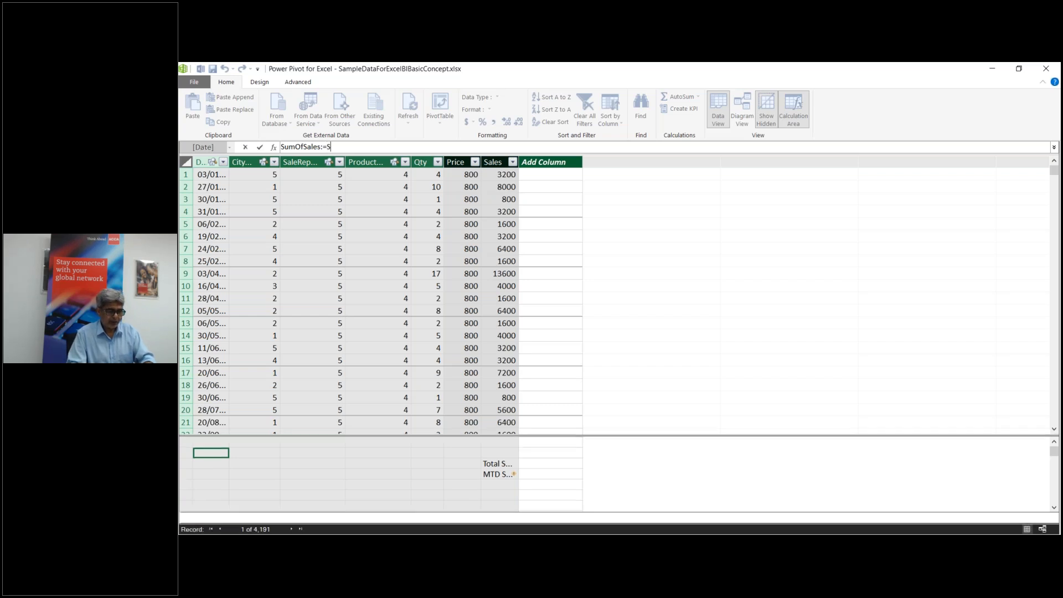
{"action": "type", "text": "Su"}
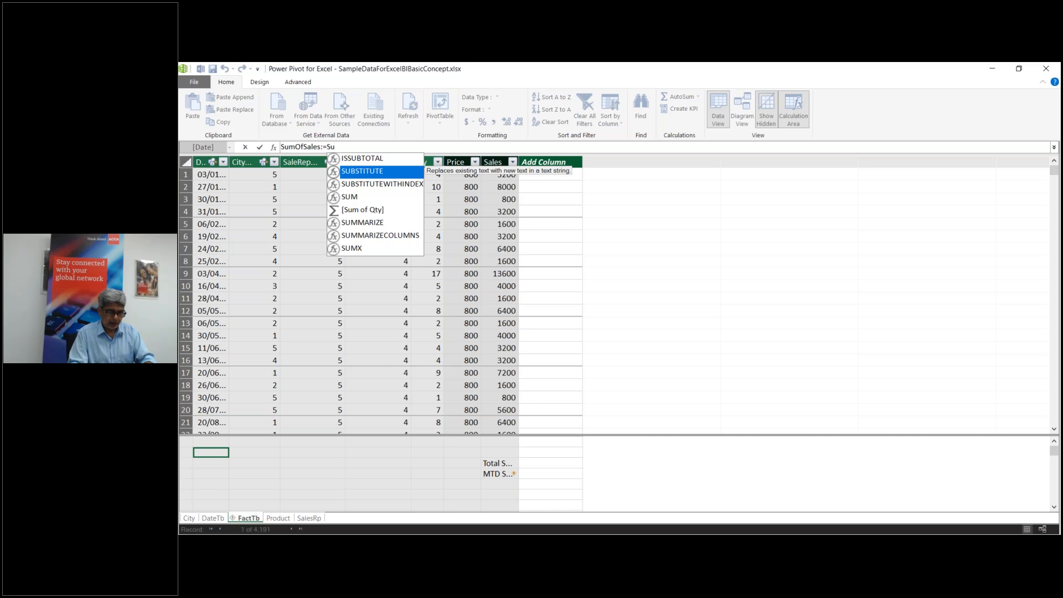
{"action": "type", "text": "mx"}
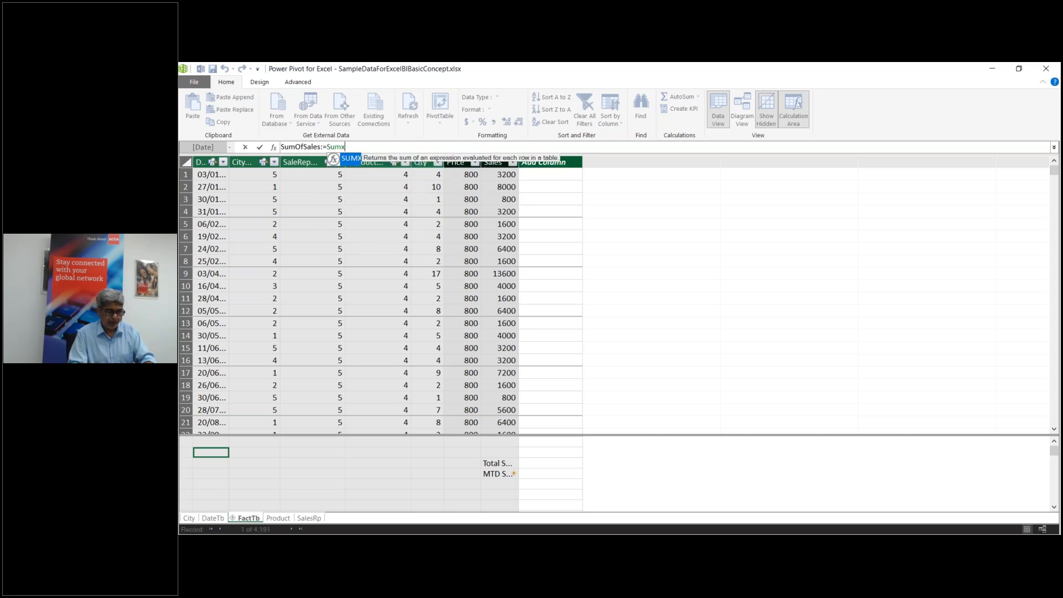
{"action": "type", "text": "(f"}
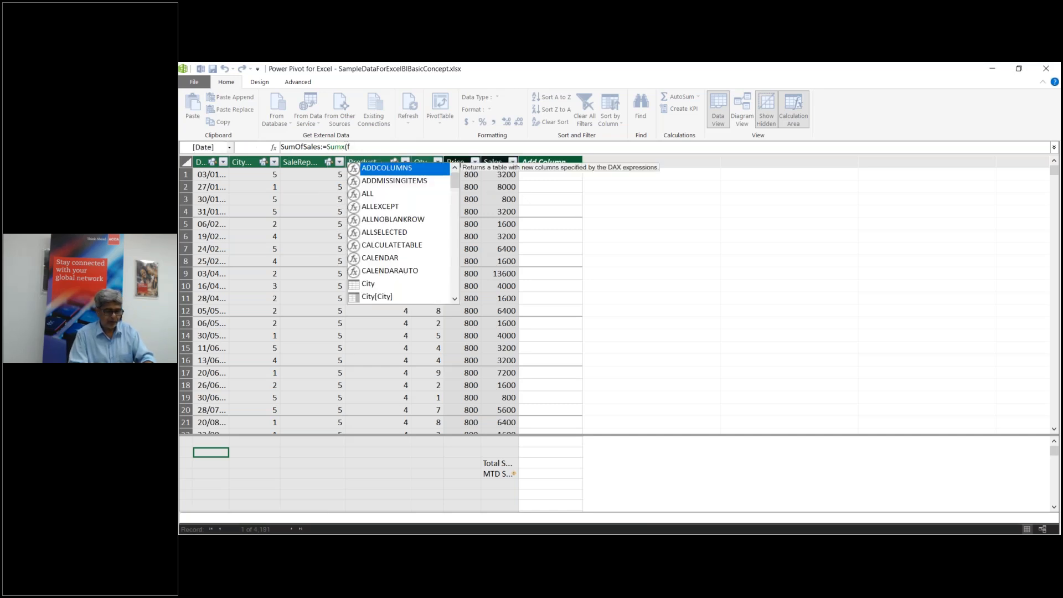
{"action": "type", "text": "ac"}
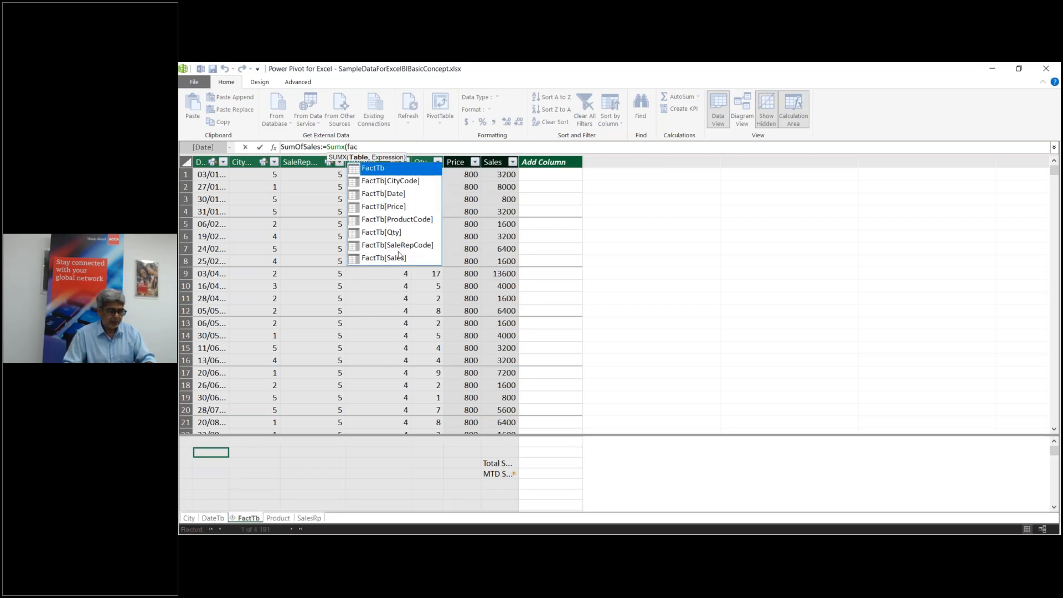
{"action": "left_click", "coordinate": [398, 258]}
{"action": "double_click", "coordinate": [397, 258]}
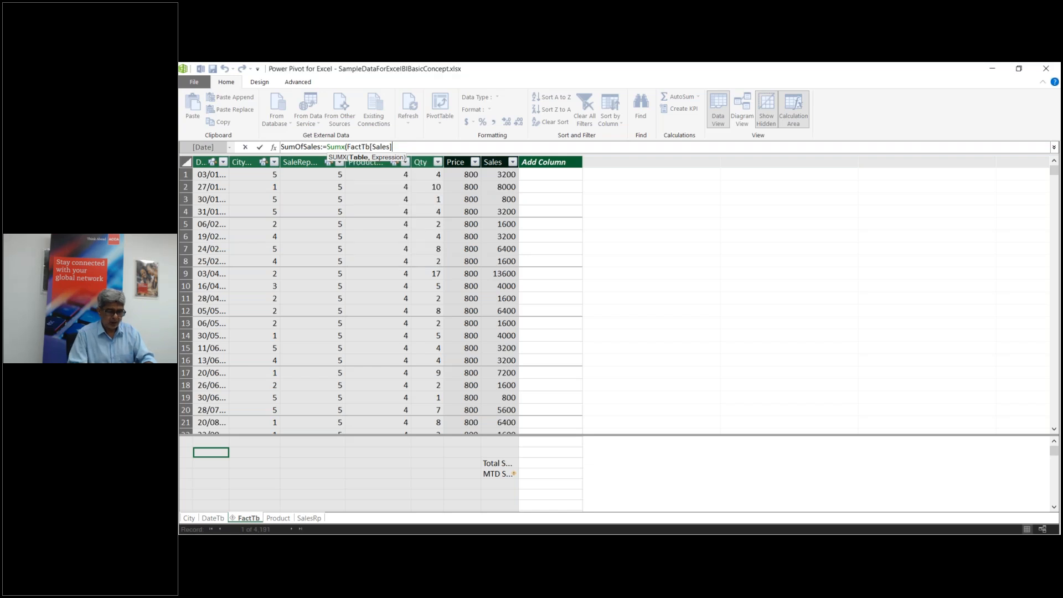
{"action": "key", "text": "Return"}
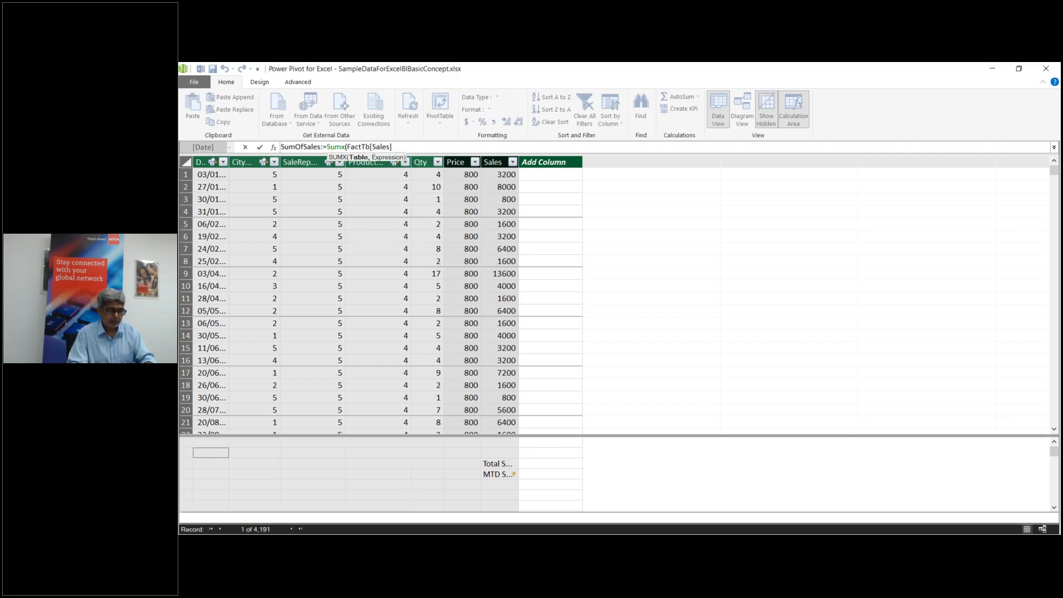
{"action": "key", "text": "BackSpace"}
{"action": "key", "text": "BackSpace"}
{"action": "key", "text": "BackSpace"}
{"action": "key", "text": "BackSpace"}
{"action": "key", "text": "BackSpace"}
{"action": "key", "text": "BackSpace"}
{"action": "key", "text": "BackSpace"}
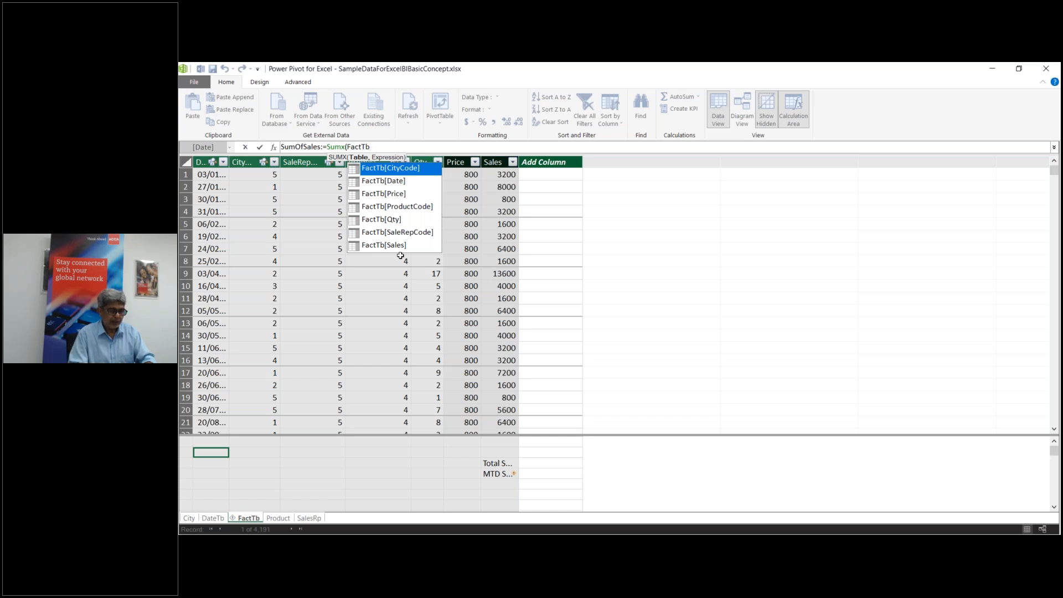
Step: Complete SUMX with FactTb[Qty]*RELATED('Product'[Price]) and commit the SumOfSales measure
{"action": "type", "text": ","}
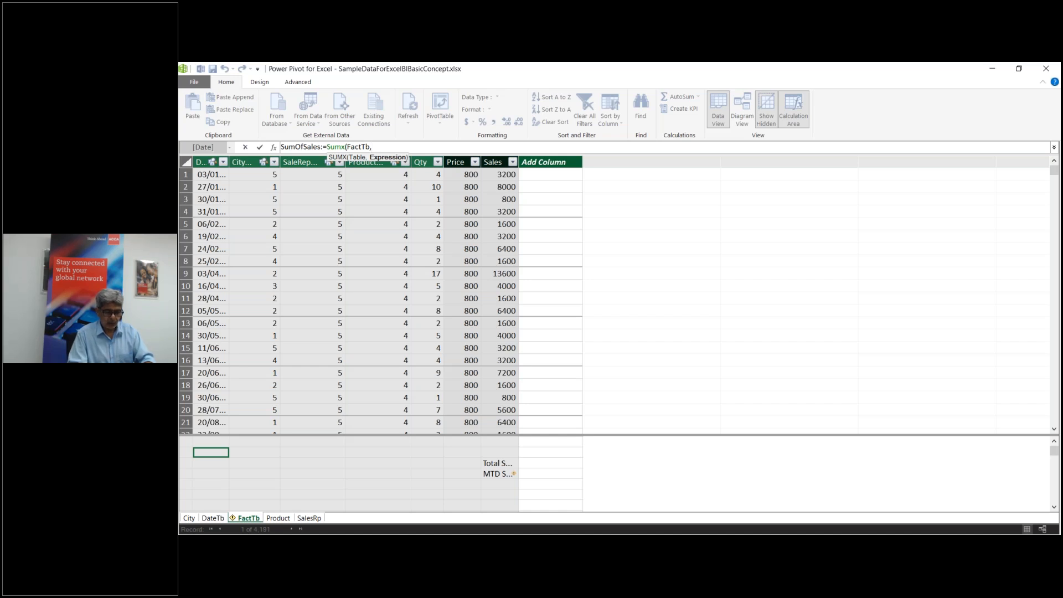
{"action": "type", "text": "fac"}
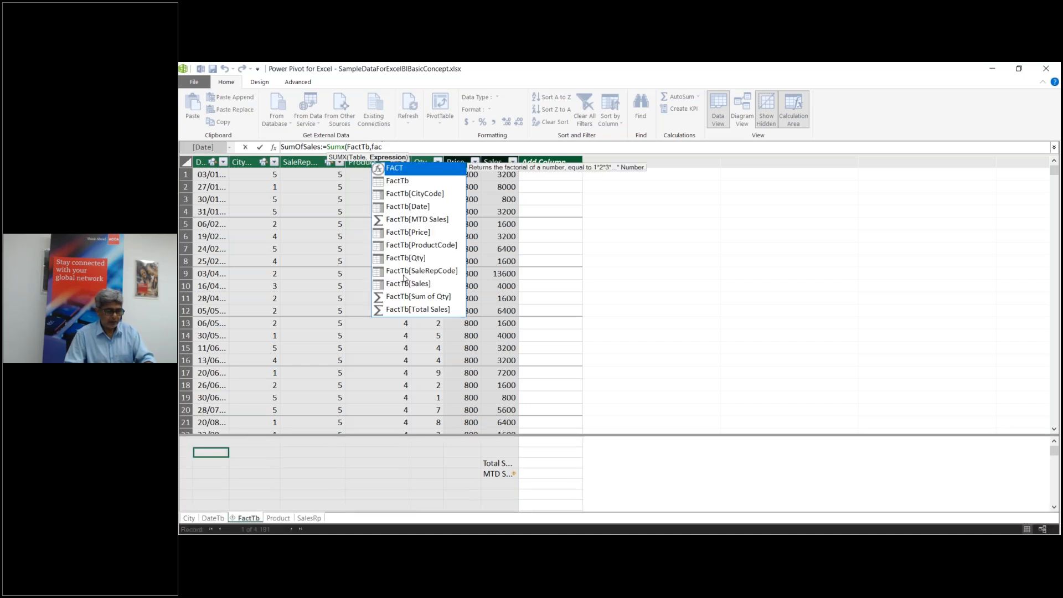
{"action": "left_click", "coordinate": [424, 258]}
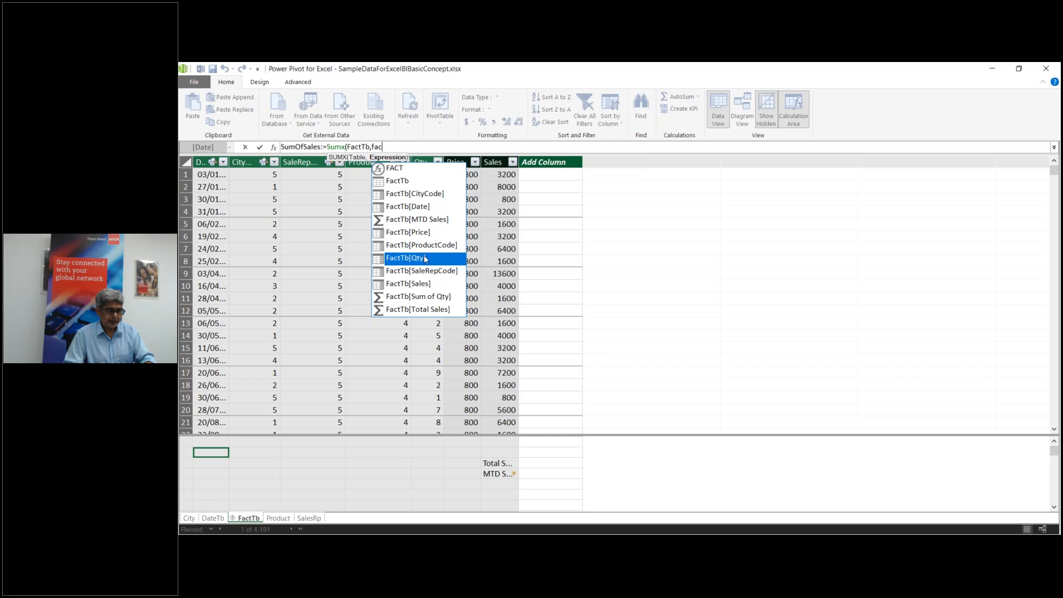
{"action": "key", "text": "Tab"}
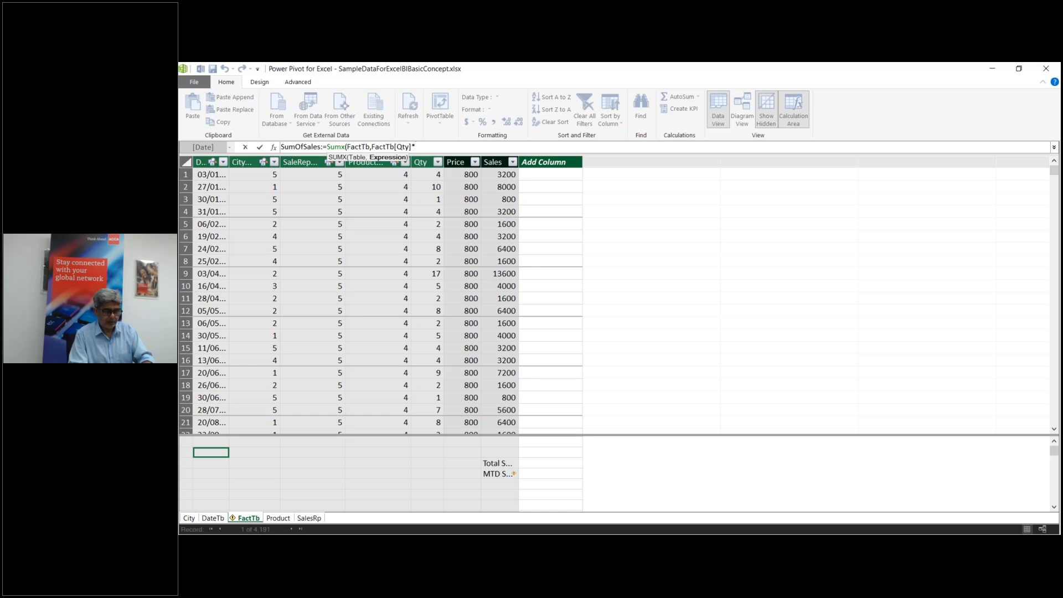
{"action": "type", "text": "r"}
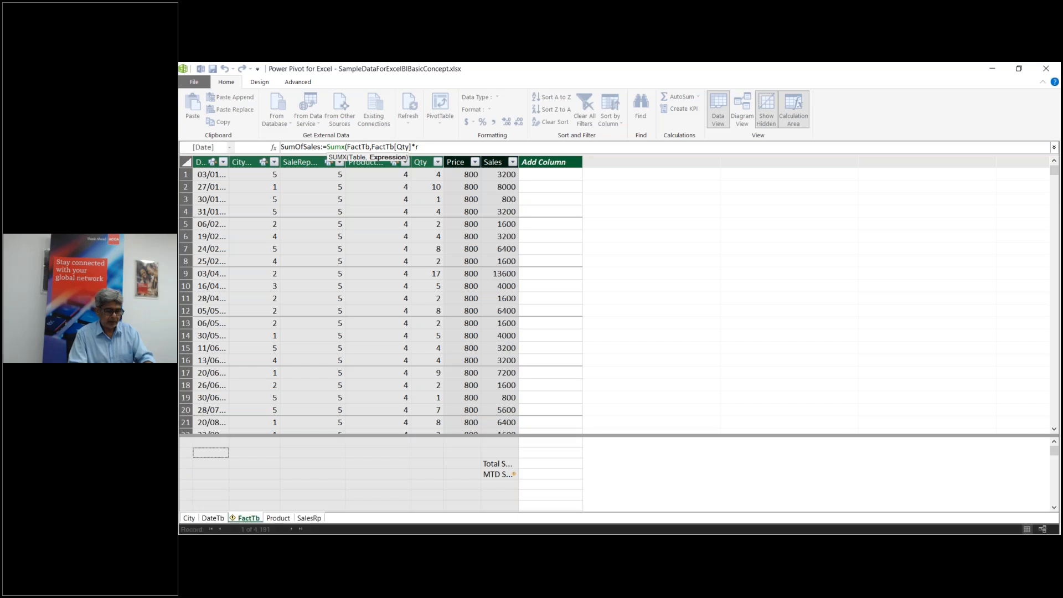
{"action": "type", "text": "elated"}
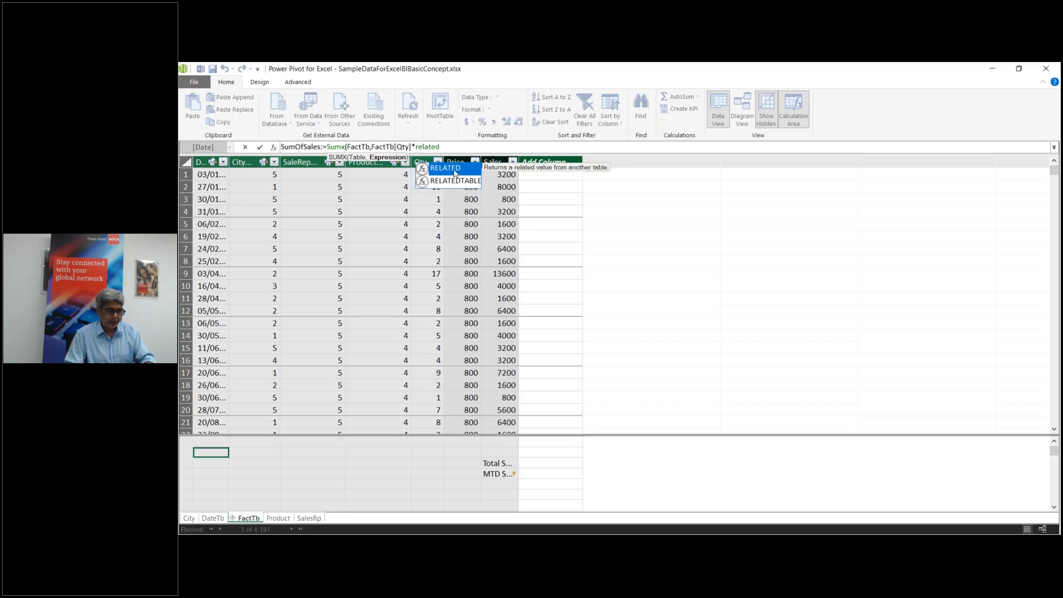
{"action": "double_click", "coordinate": [455, 173]}
{"action": "type", "text": "prod"}
{"action": "left_click", "coordinate": [501, 185]}
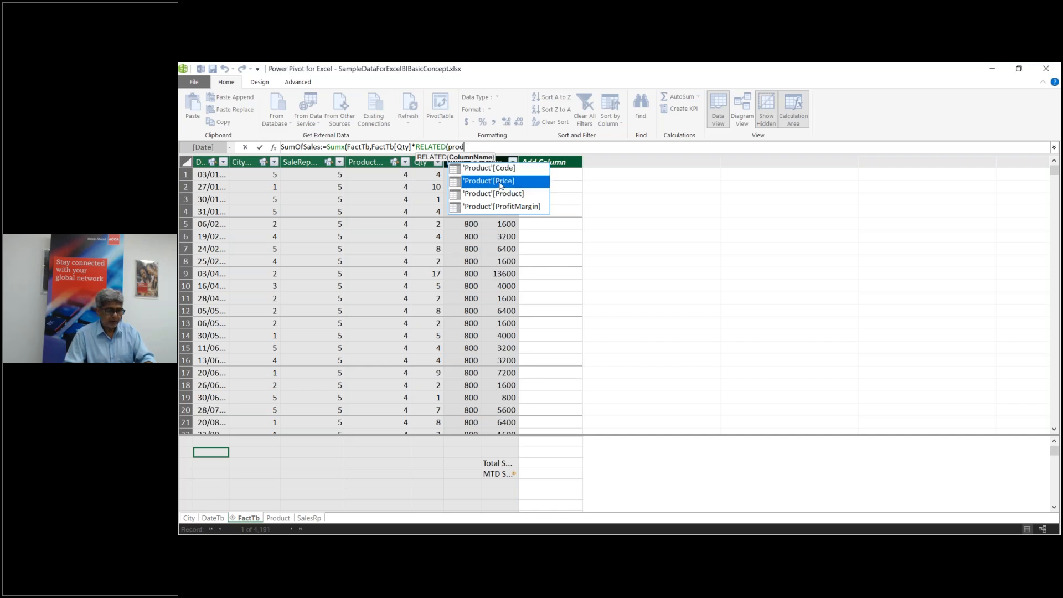
{"action": "key", "text": "Tab"}
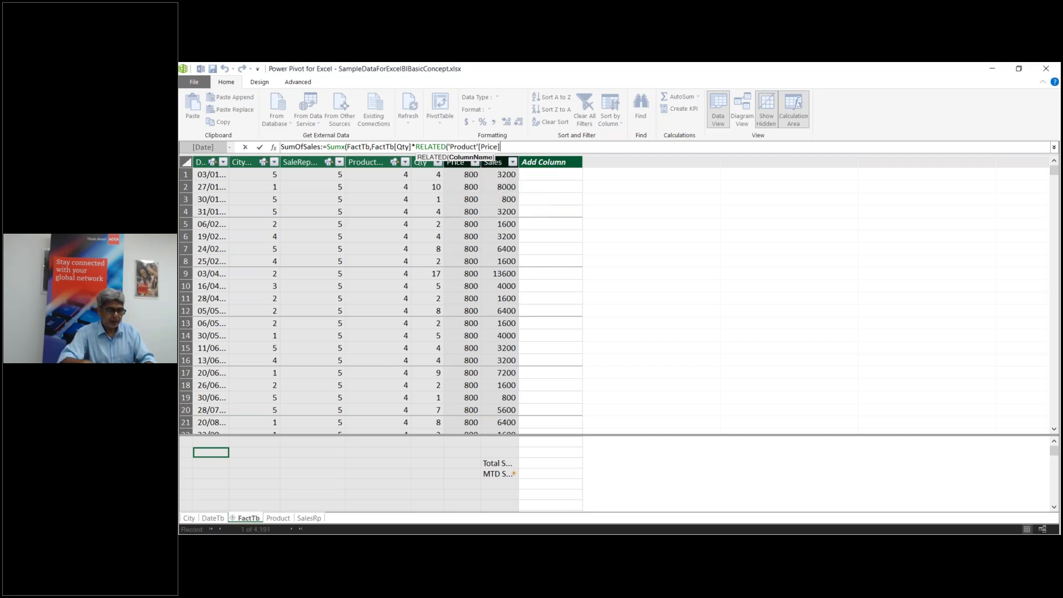
{"action": "type", "text": "))"}
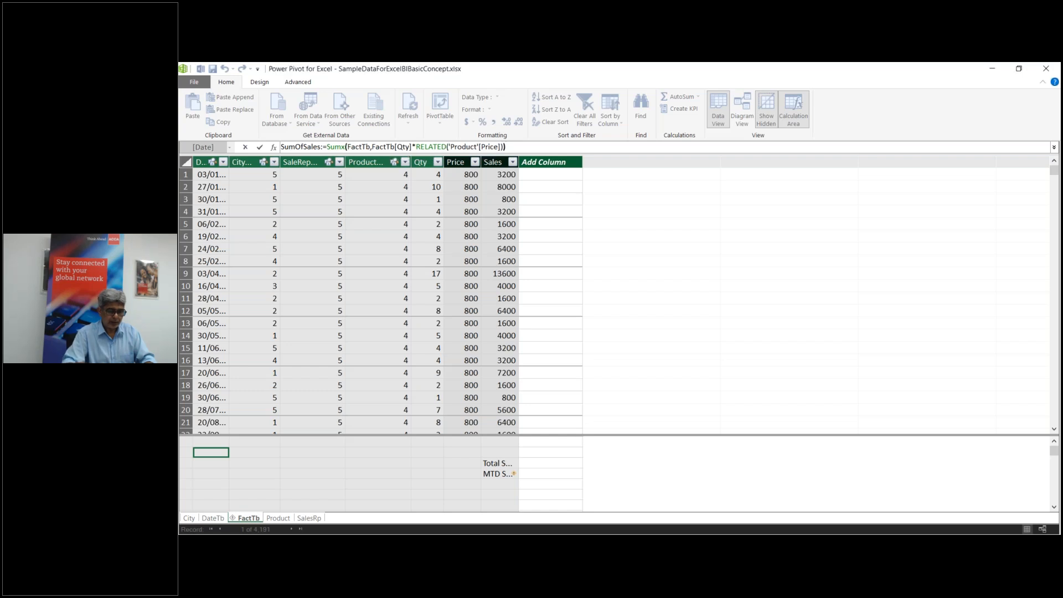
{"action": "key", "text": "Return"}
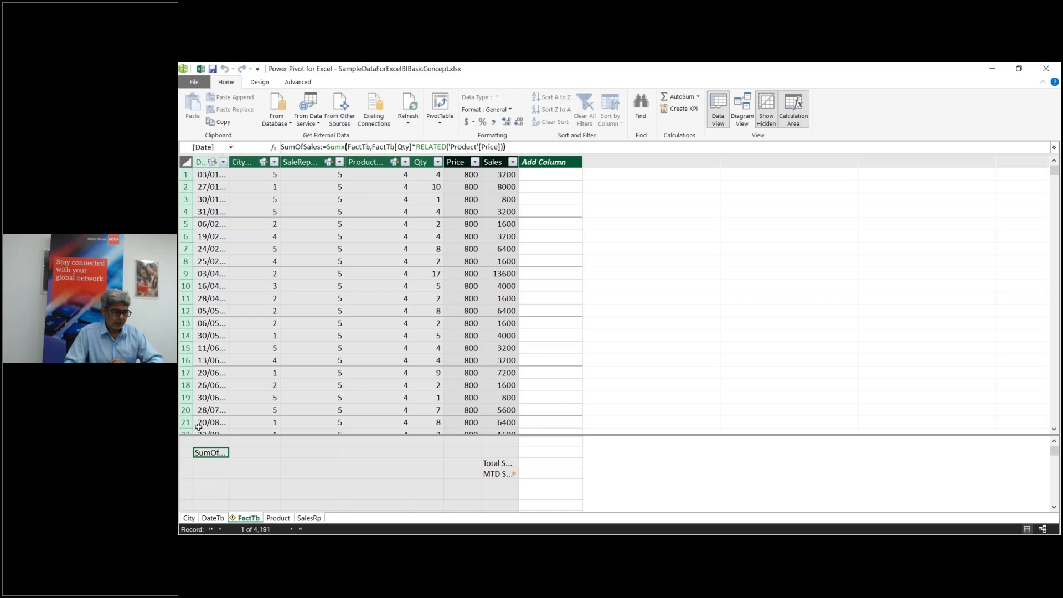
Step: Widen the Date and Sales columns so full dates and measures are readable
{"action": "left_click", "coordinate": [214, 475]}
{"action": "left_click_drag", "start_coordinate": [226, 164], "coordinate": [279, 162]}
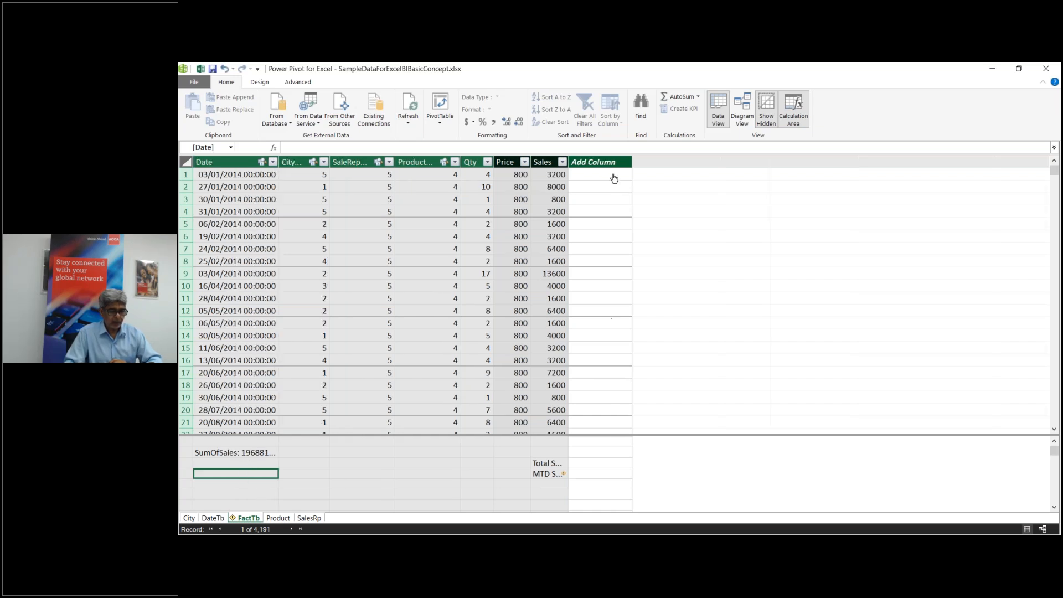
{"action": "left_click_drag", "start_coordinate": [568, 162], "coordinate": [638, 161]}
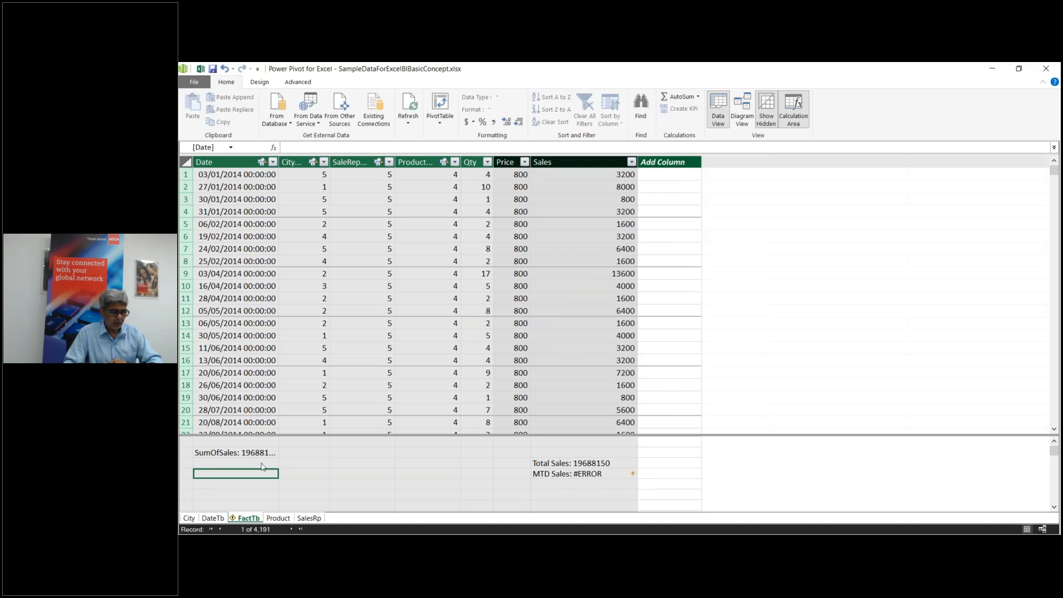
Step: Permanently delete the erroring MTD Sales measure from the model
{"action": "left_click", "coordinate": [241, 465]}
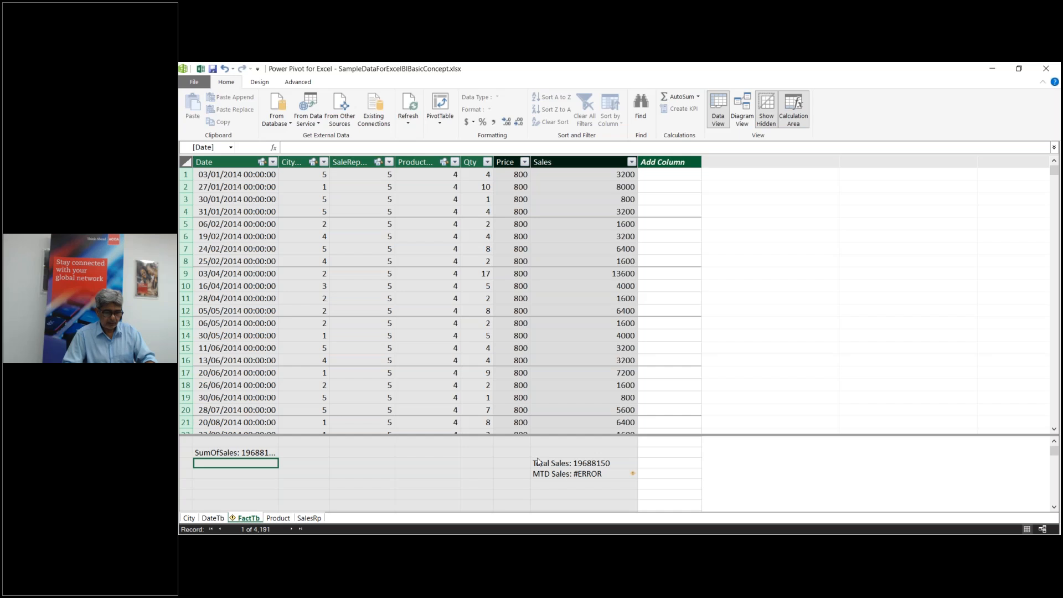
{"action": "left_click", "coordinate": [552, 475]}
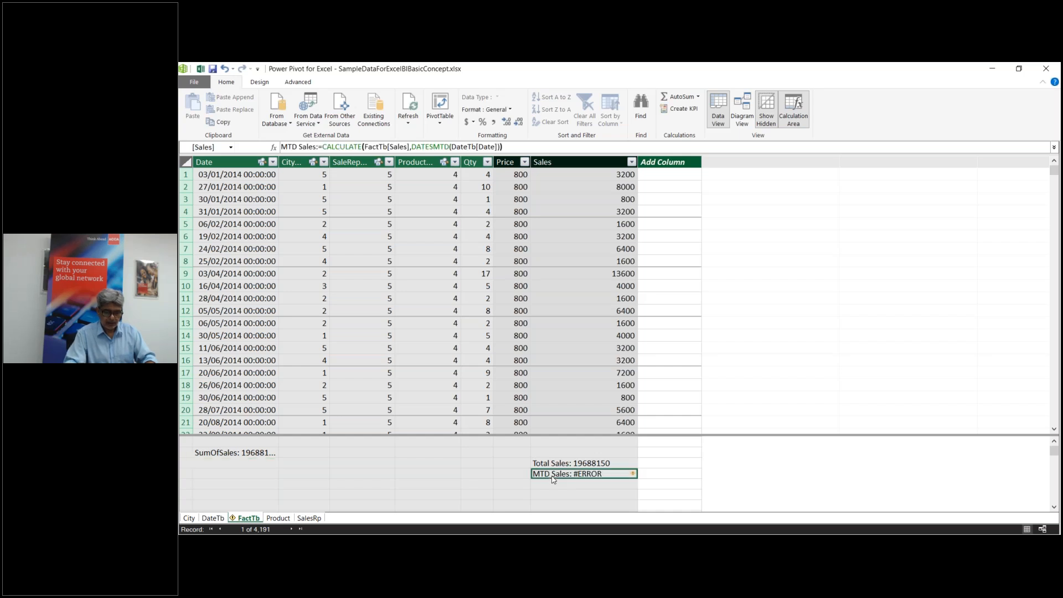
{"action": "key", "text": "Delete"}
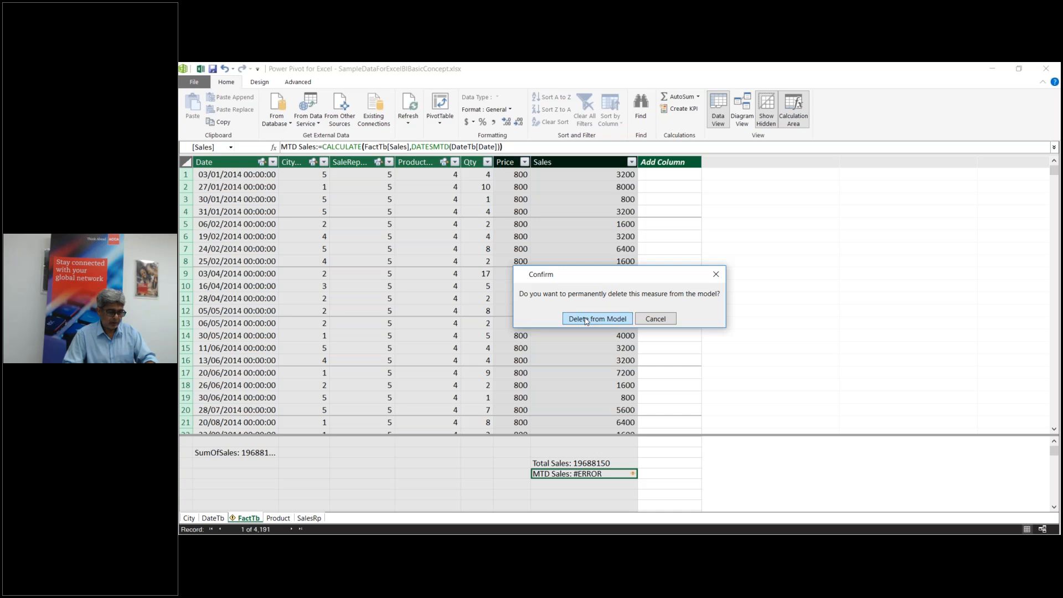
{"action": "left_click", "coordinate": [585, 319]}
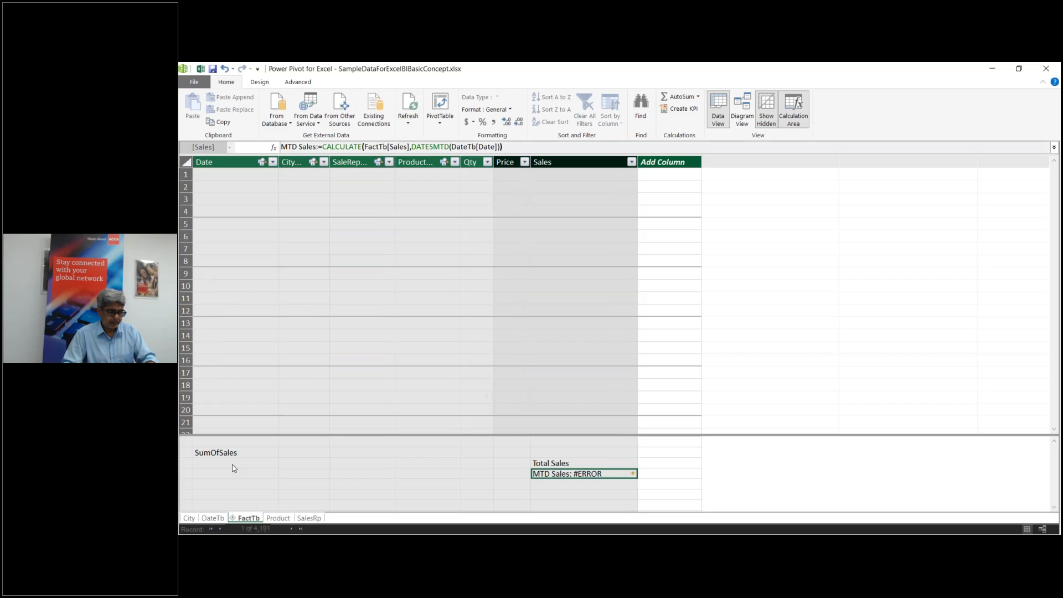
{"action": "left_click", "coordinate": [234, 465]}
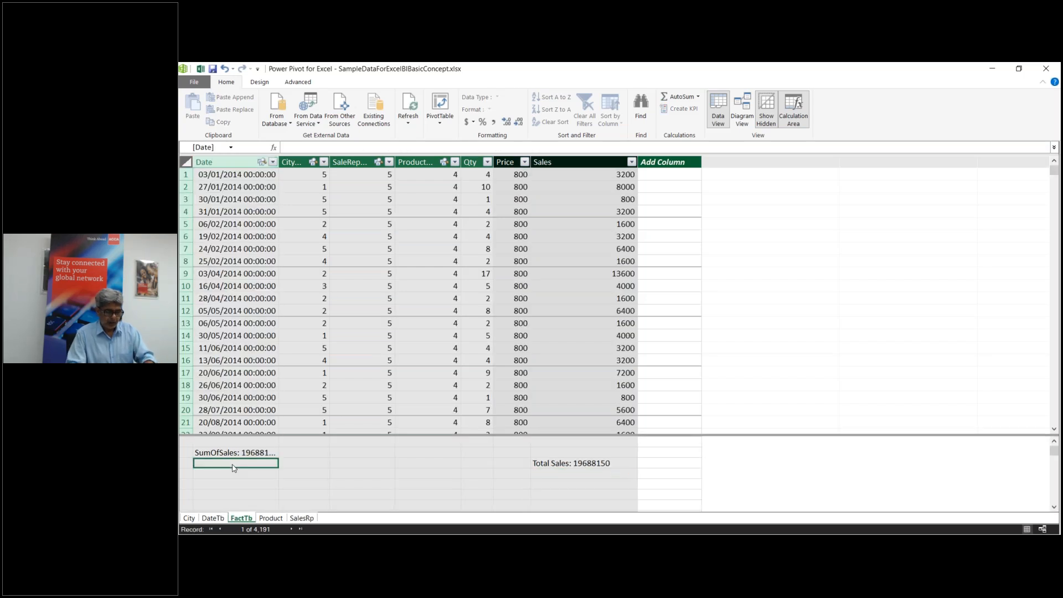
Step: Start an MTDSales measure as CALCULATE of [SumOfSales]
{"action": "type", "text": "MTD"}
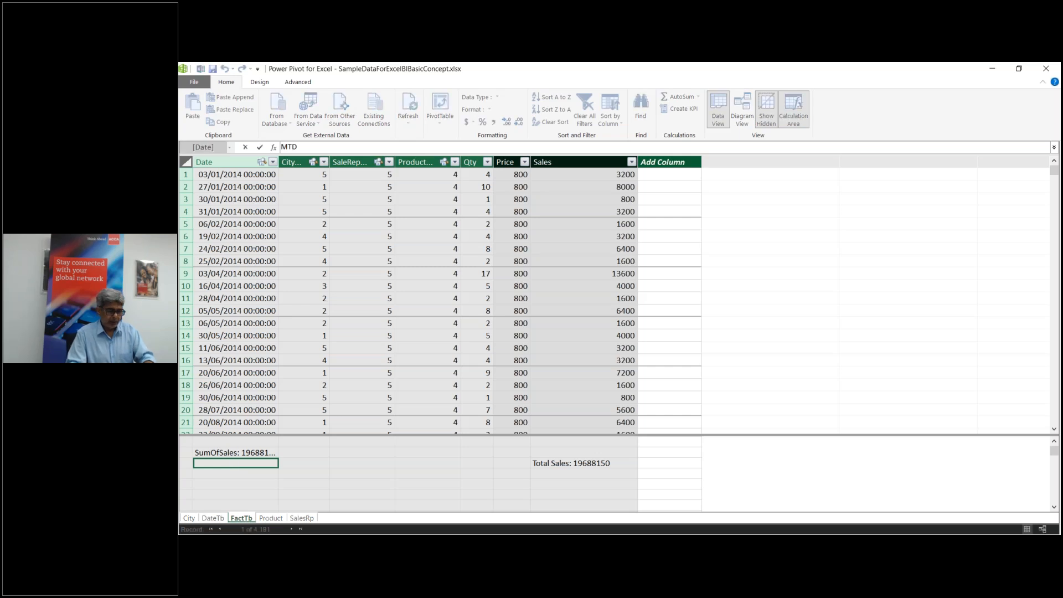
{"action": "type", "text": " Sa"}
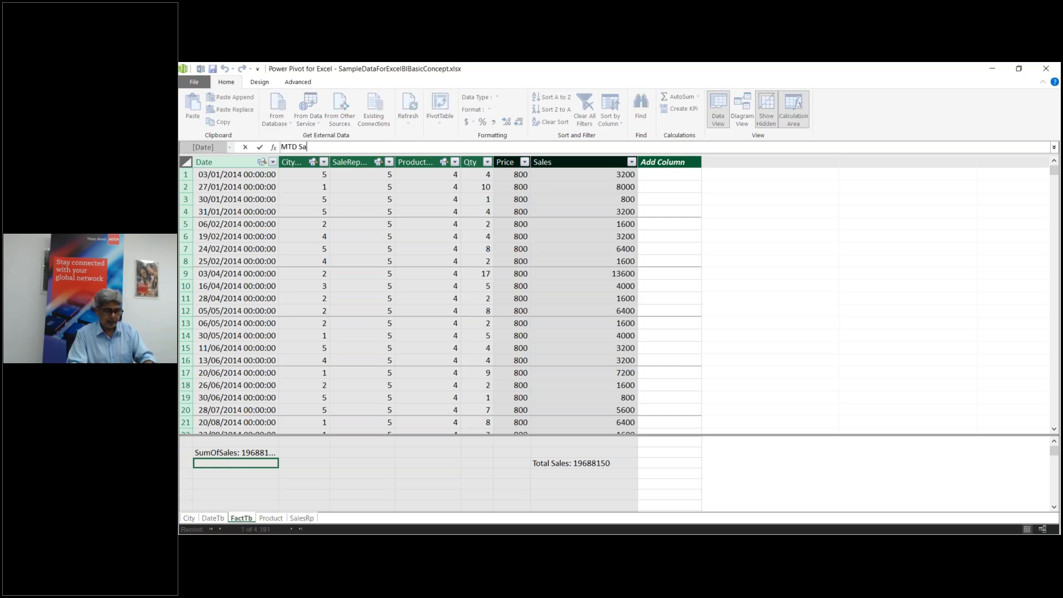
{"action": "type", "text": "eSales"}
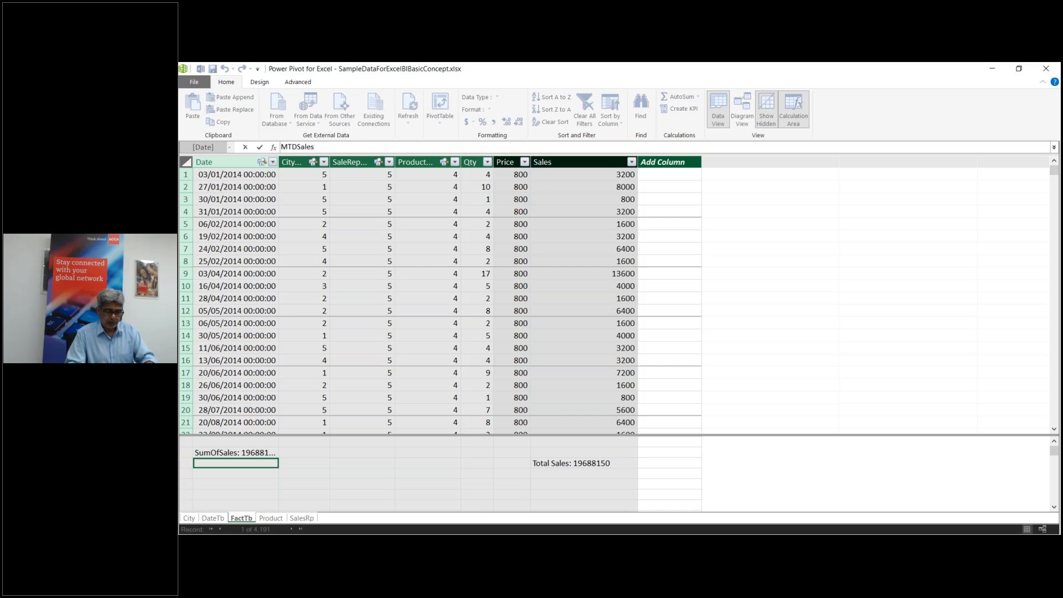
{"action": "type", "text": ":="}
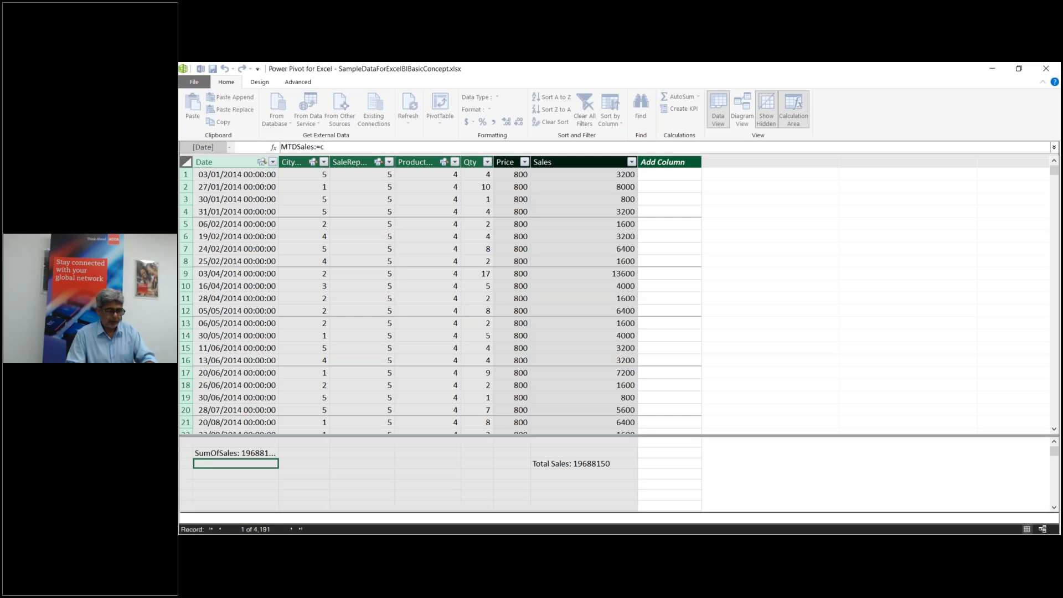
{"action": "type", "text": "calc"}
{"action": "key", "text": "Tab"}
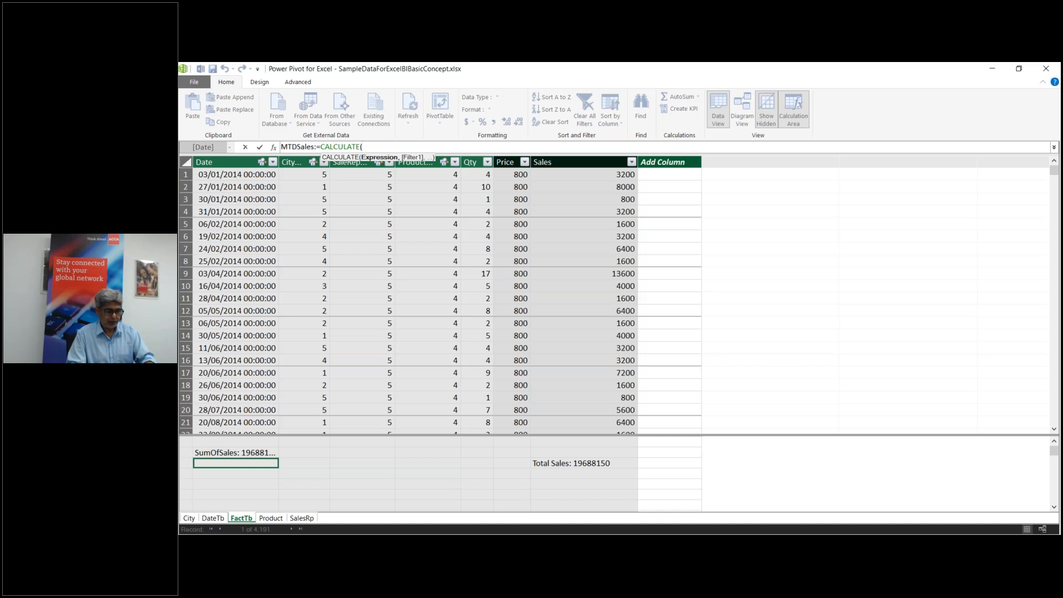
{"action": "type", "text": "S"}
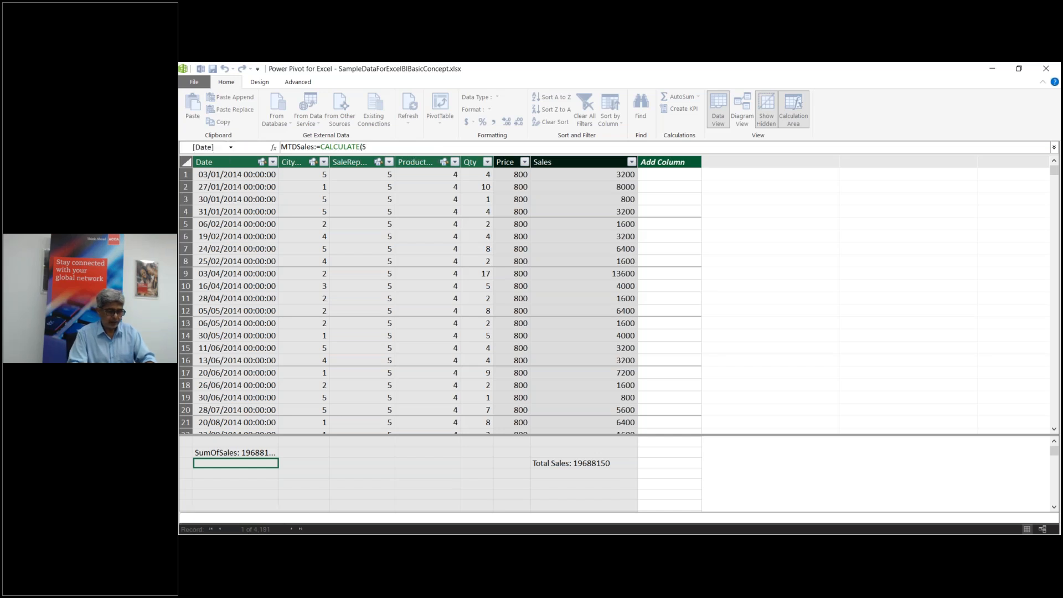
{"action": "type", "text": "um"}
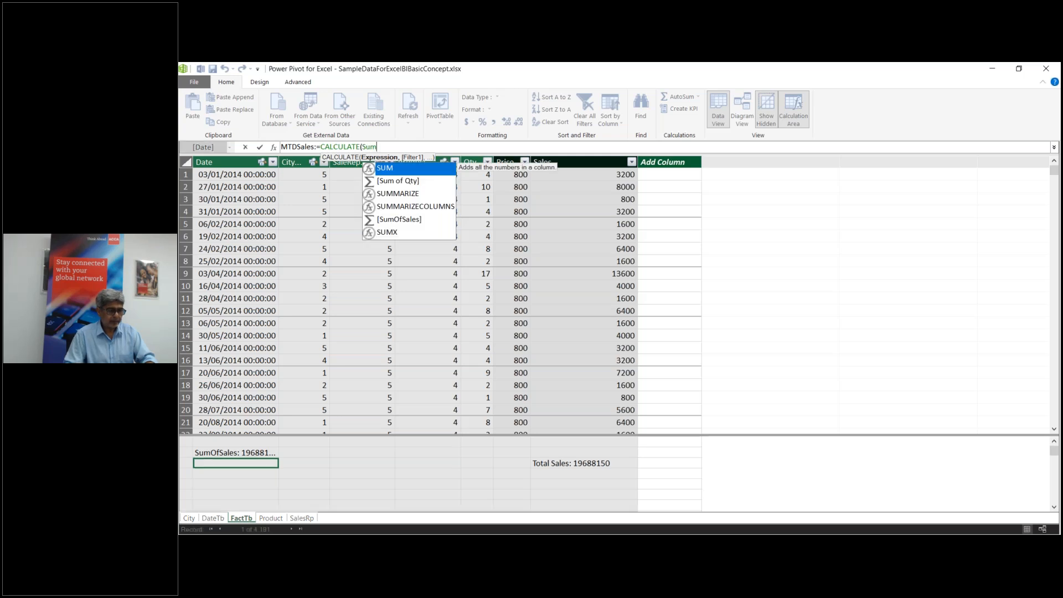
{"action": "left_click", "coordinate": [414, 221]}
{"action": "key", "text": "Tab"}
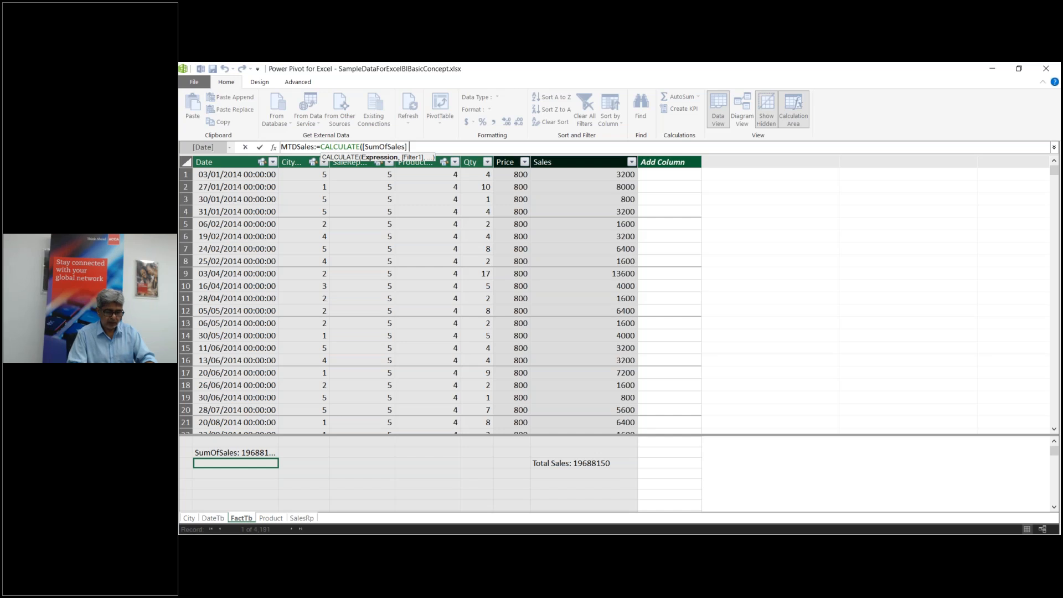
Step: Add the DATESMTD(DateTb[Date]) filter and commit the MTDSales measure
{"action": "type", "text": ",d"}
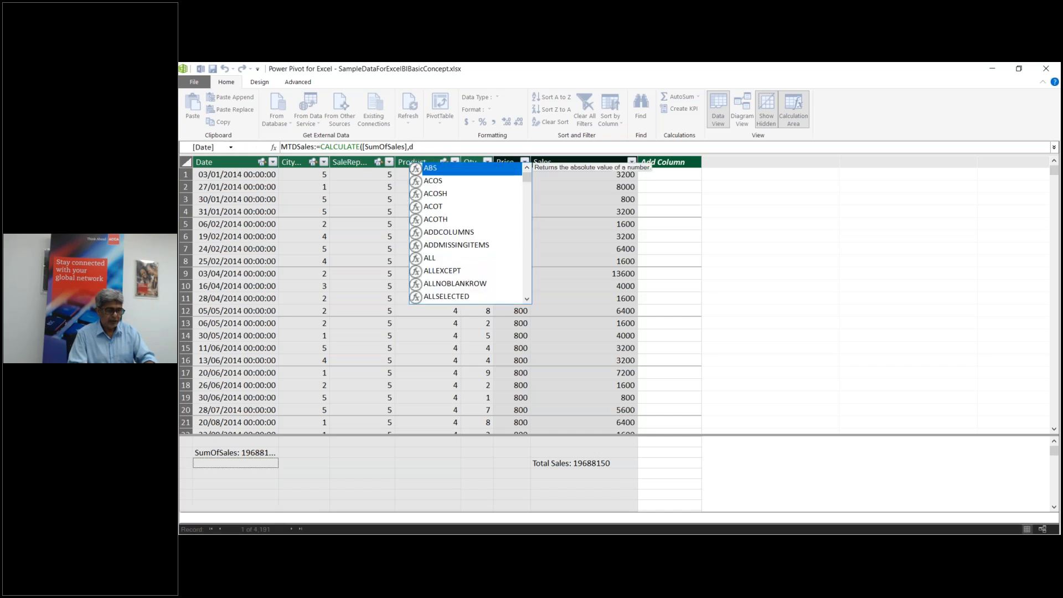
{"action": "type", "text": "ate"}
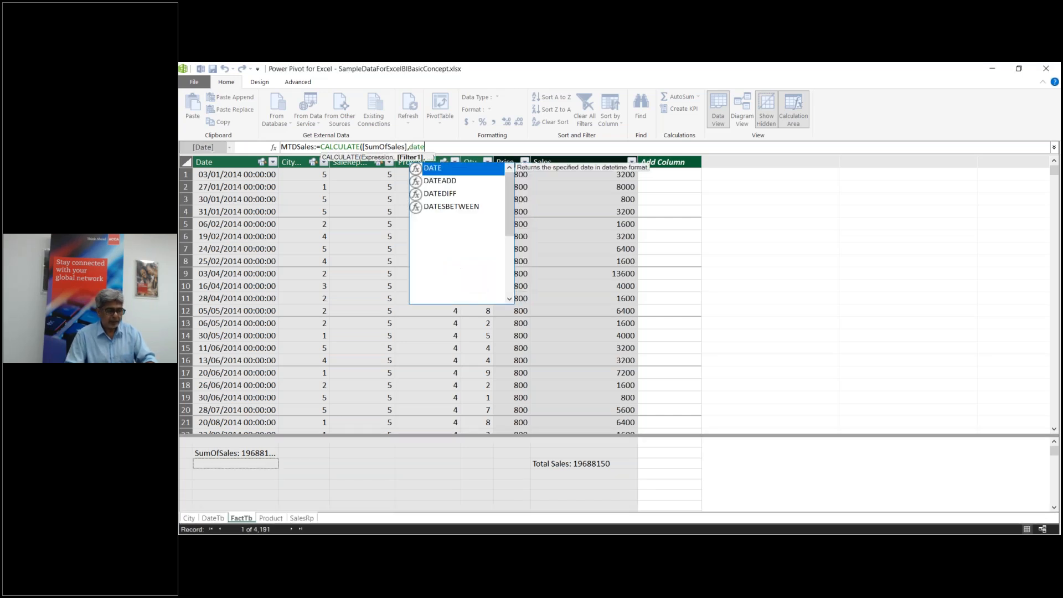
{"action": "left_click", "coordinate": [446, 232]}
{"action": "key", "text": "Tab"}
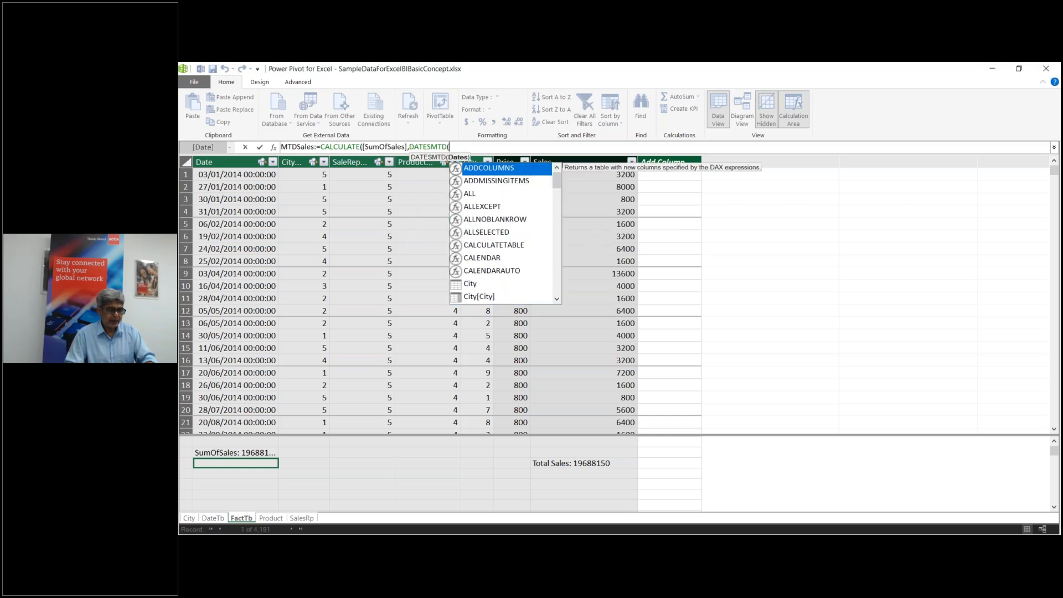
{"action": "type", "text": "da"}
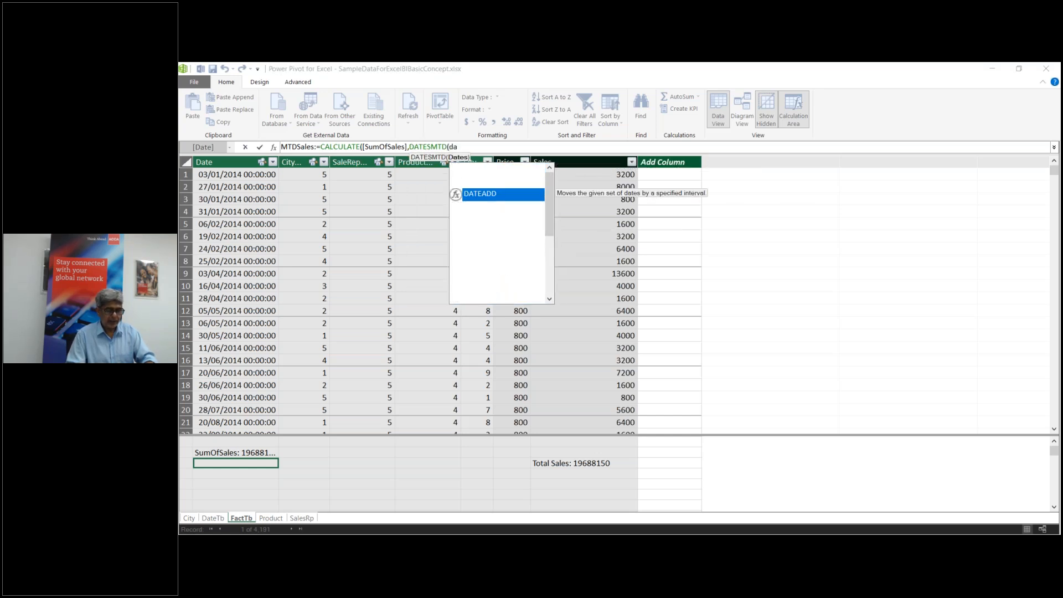
{"action": "left_click", "coordinate": [482, 283]}
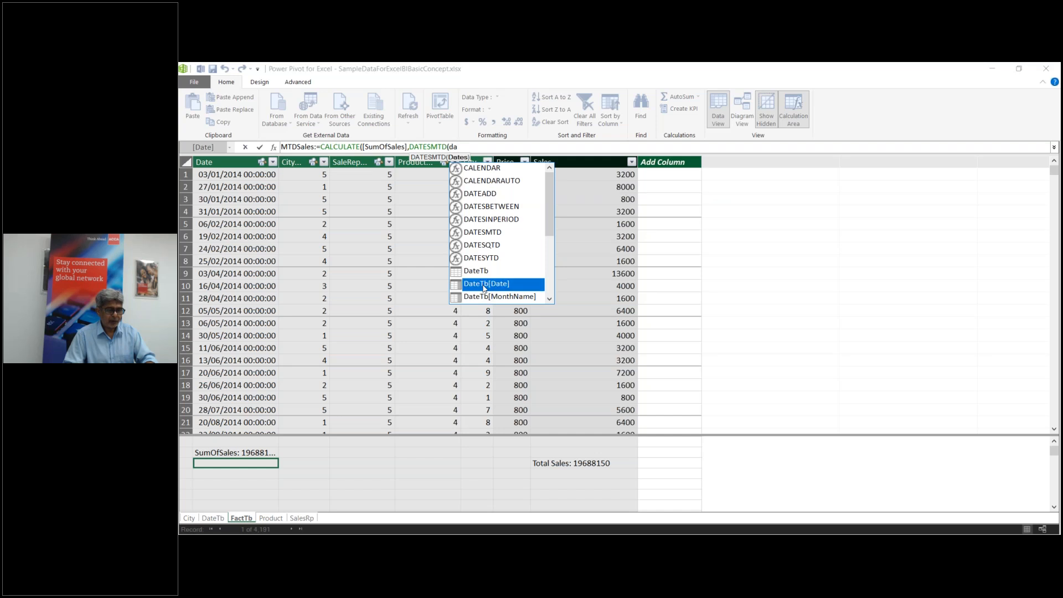
{"action": "key", "text": "Tab"}
{"action": "type", "text": ")"}
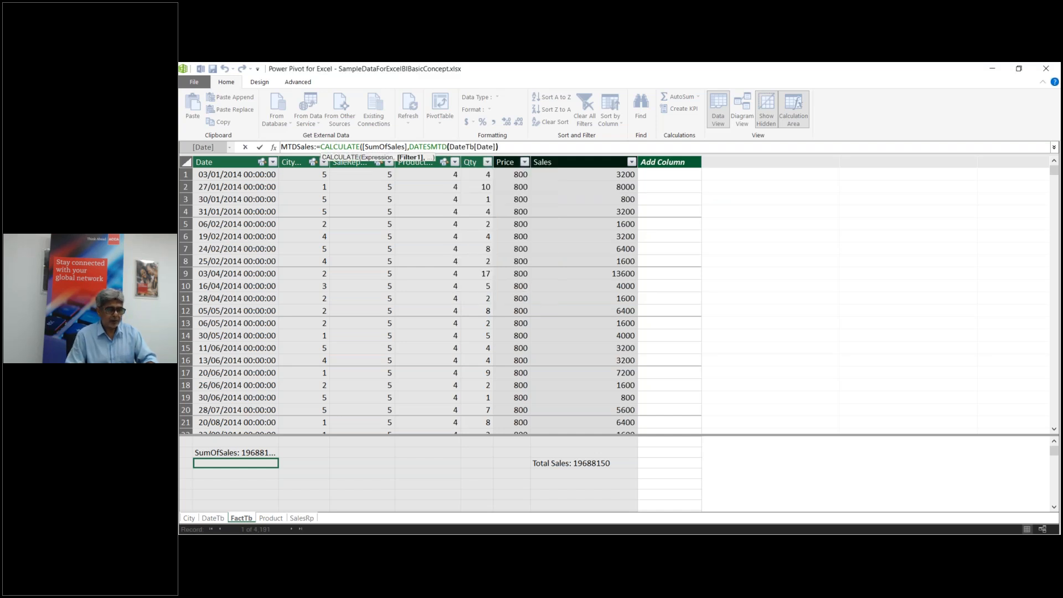
{"action": "type", "text": ")"}
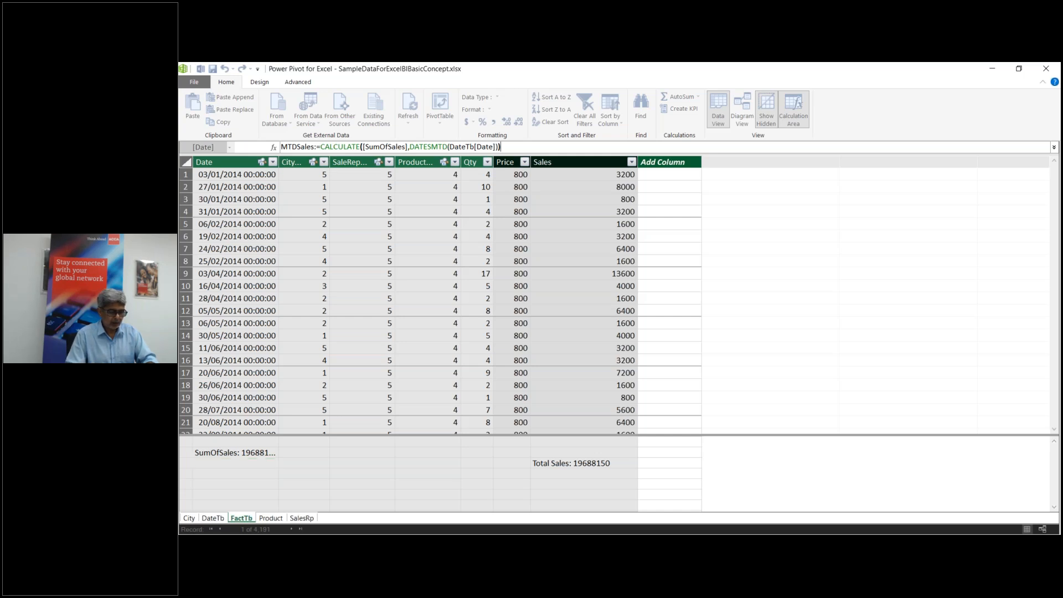
{"action": "key", "text": "Return"}
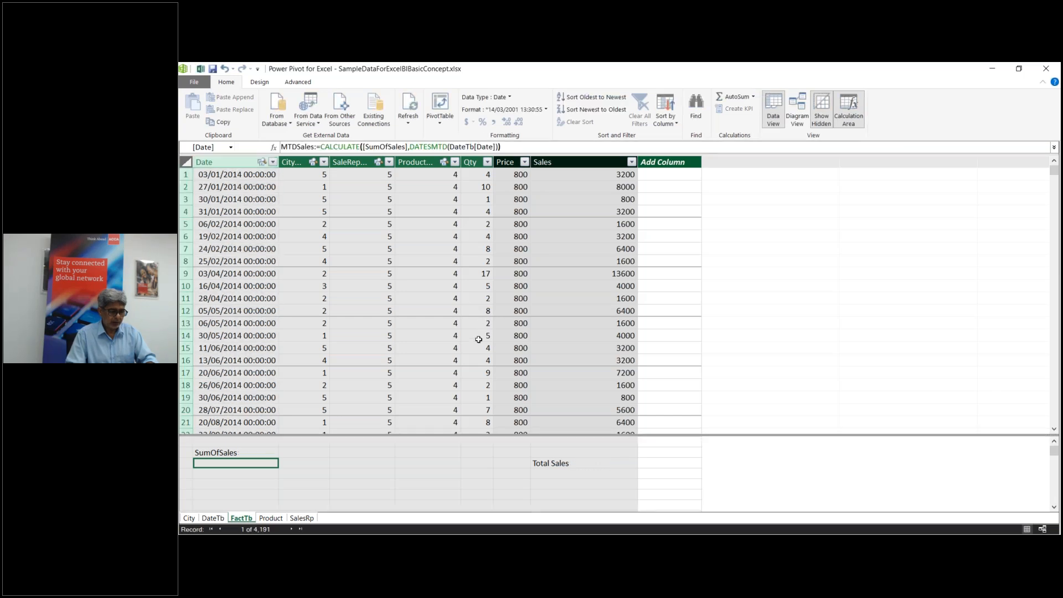
{"action": "left_click", "coordinate": [253, 476]}
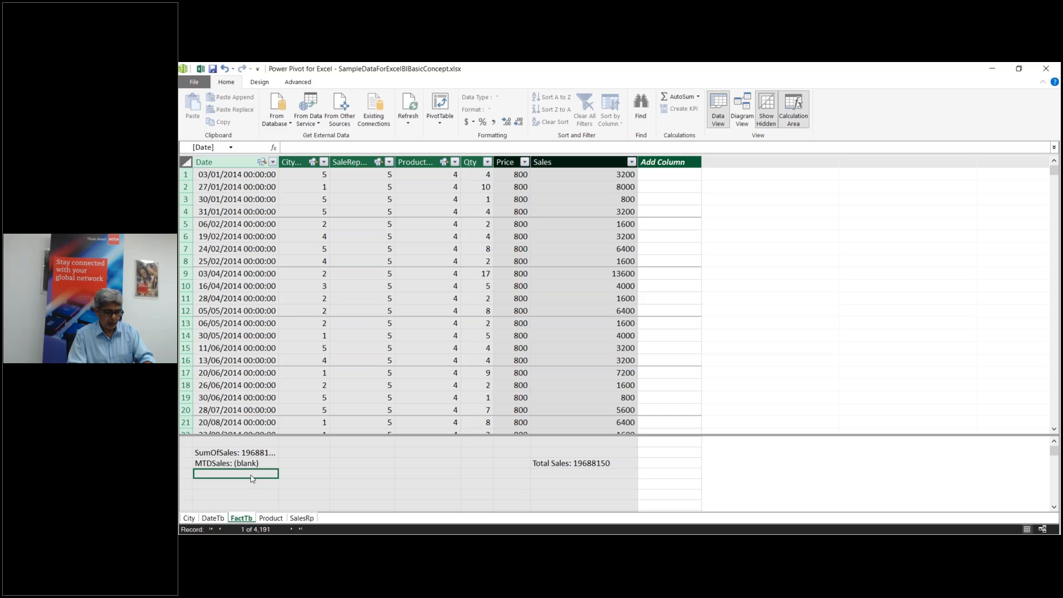
Step: Start a YTD Sales measure as CALCULATE([SumOfSales], DATESYTD(...))
{"action": "type", "text": "YTD"}
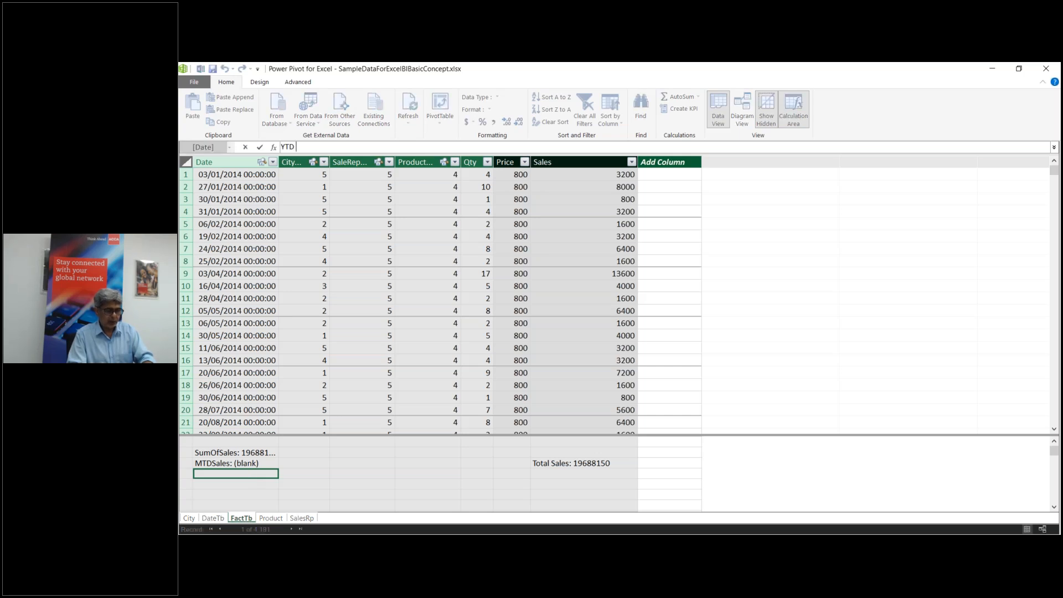
{"action": "type", "text": " Sales:"}
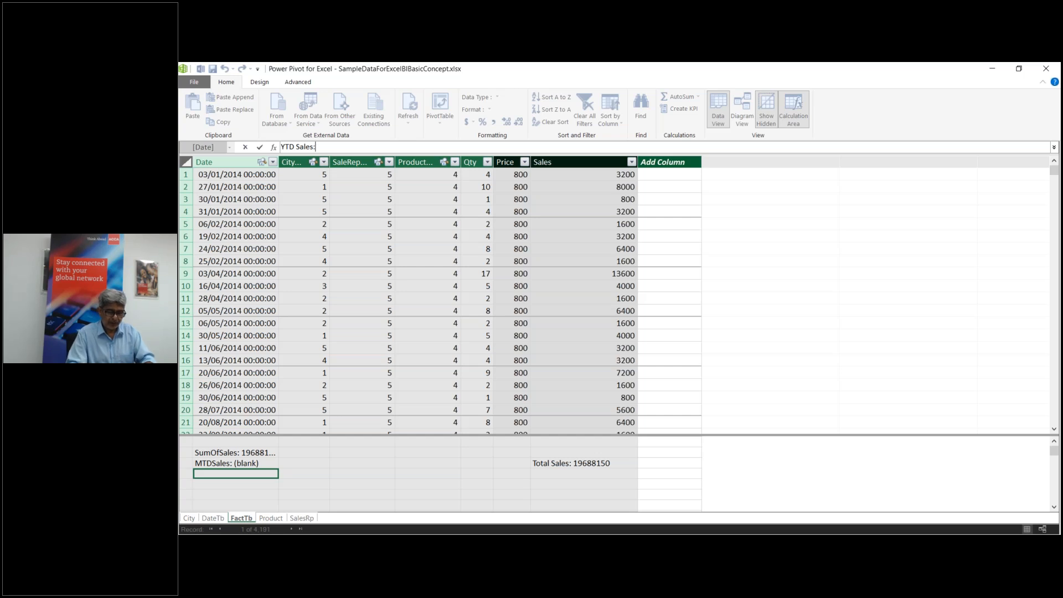
{"action": "type", "text": "="}
{"action": "type", "text": "="}
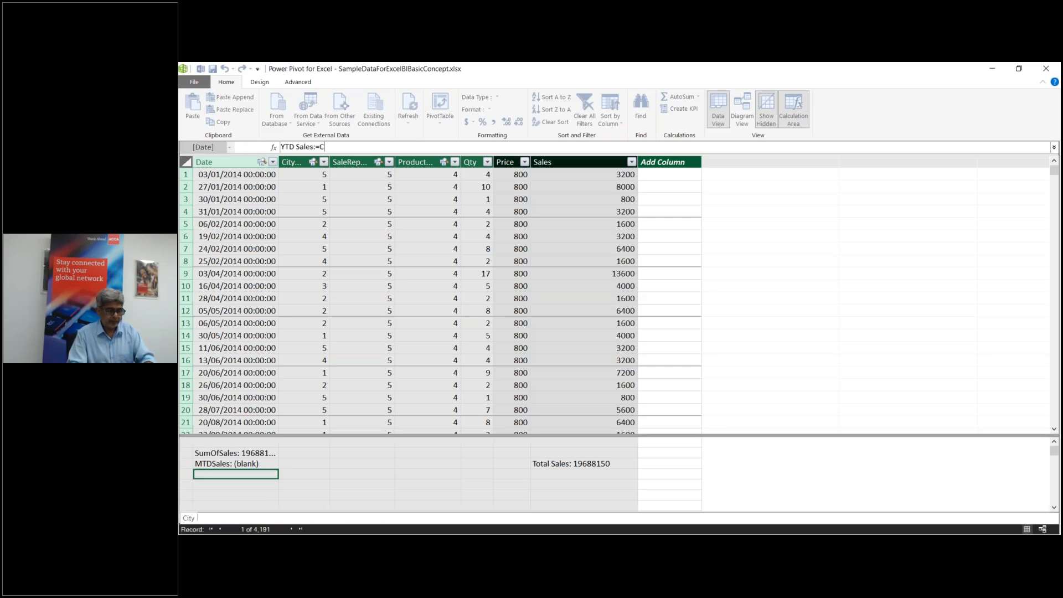
{"action": "type", "text": "Cal"}
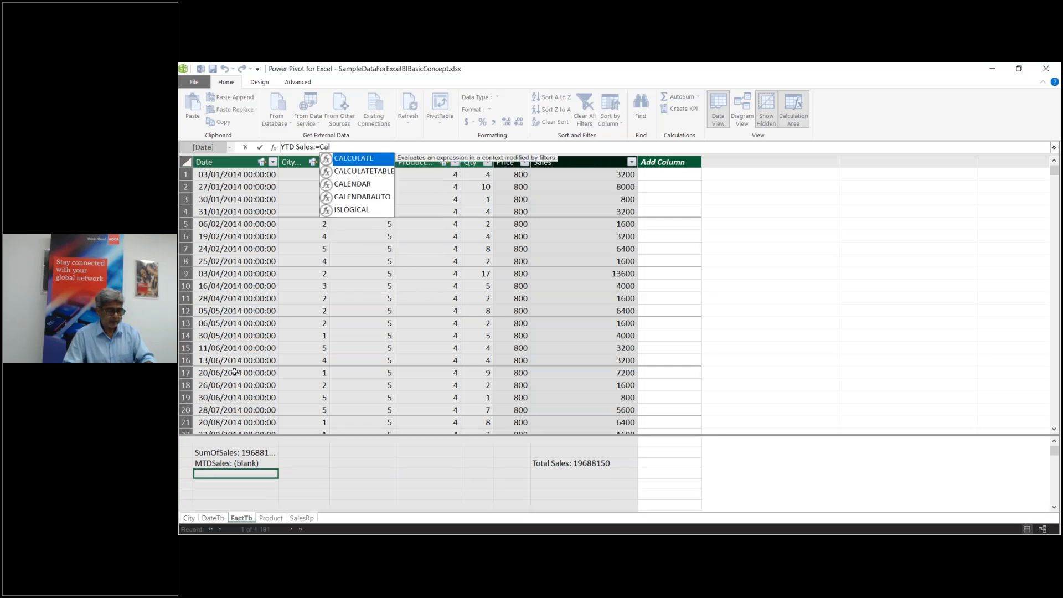
{"action": "double_click", "coordinate": [371, 162]}
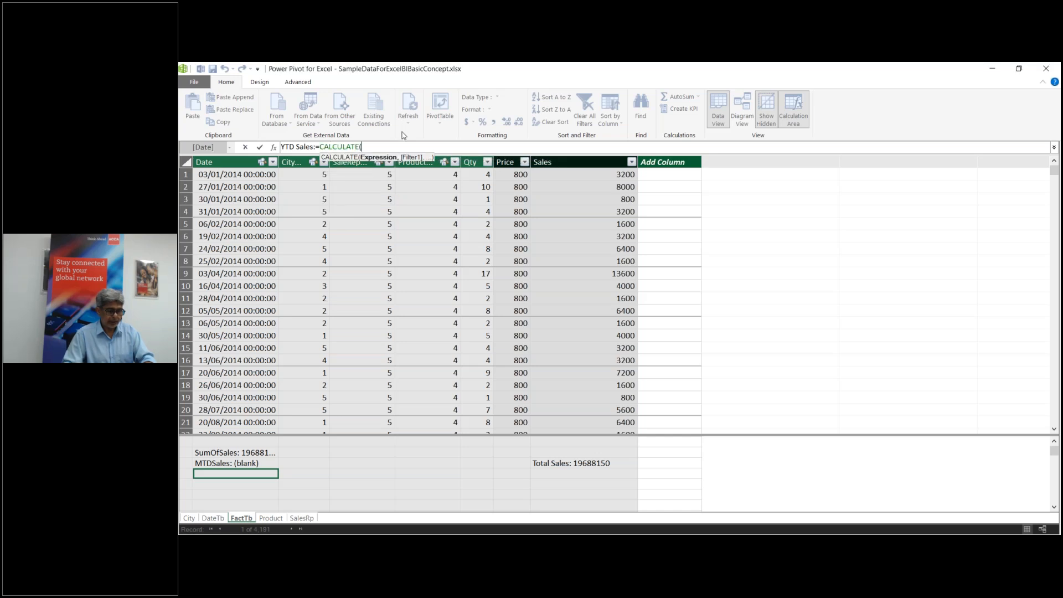
{"action": "type", "text": "[s"}
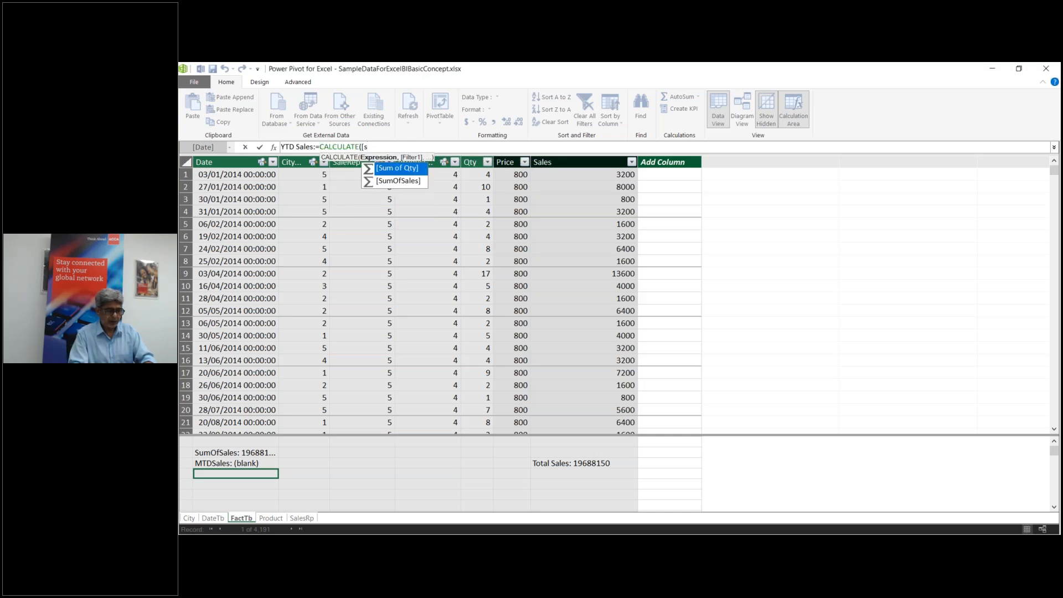
{"action": "double_click", "coordinate": [403, 181]}
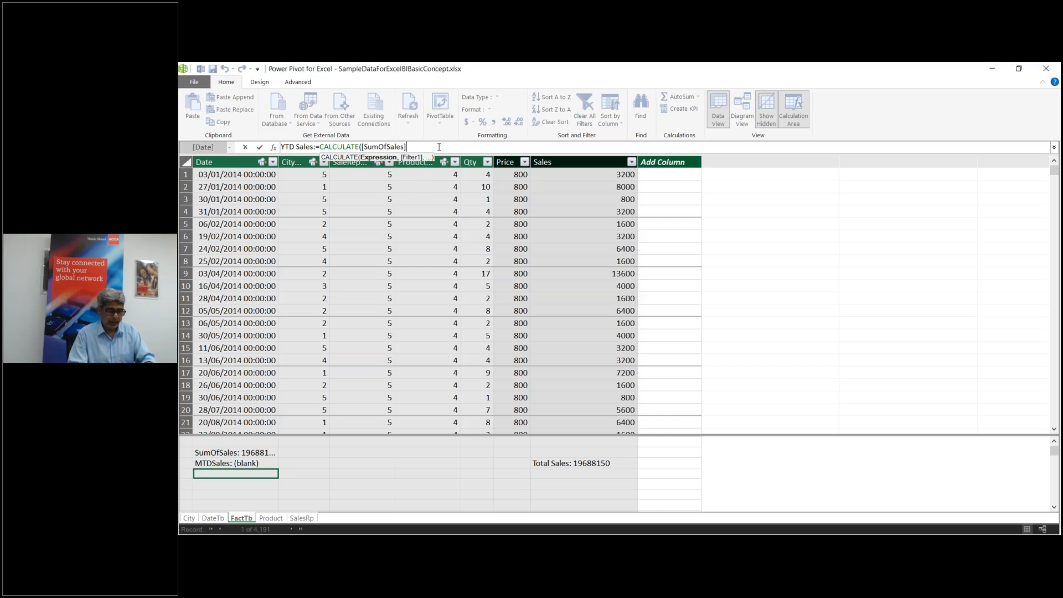
{"action": "type", "text": ",d"}
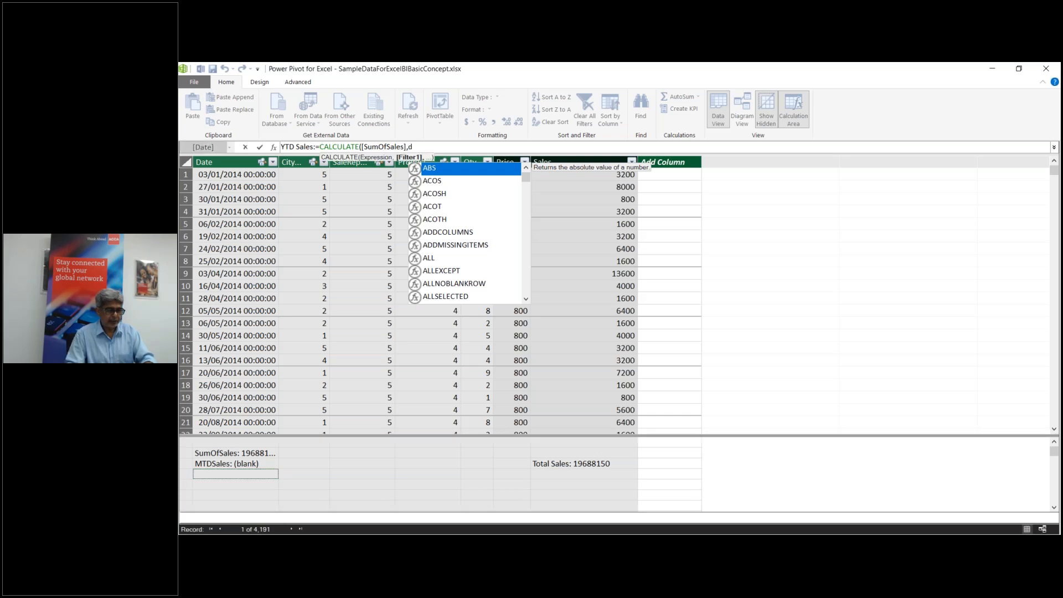
{"action": "type", "text": "at"}
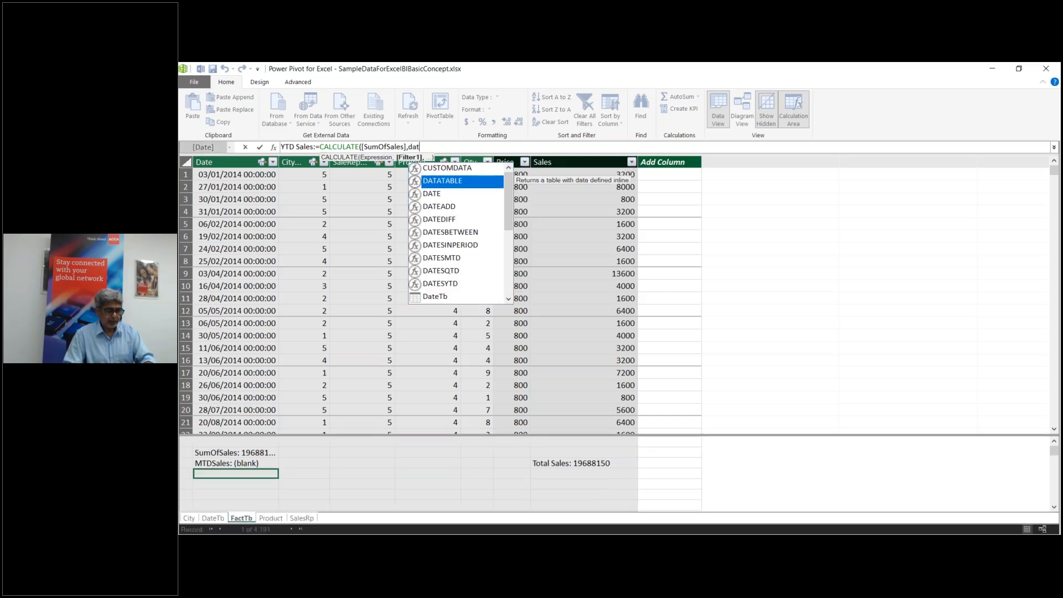
{"action": "double_click", "coordinate": [461, 282]}
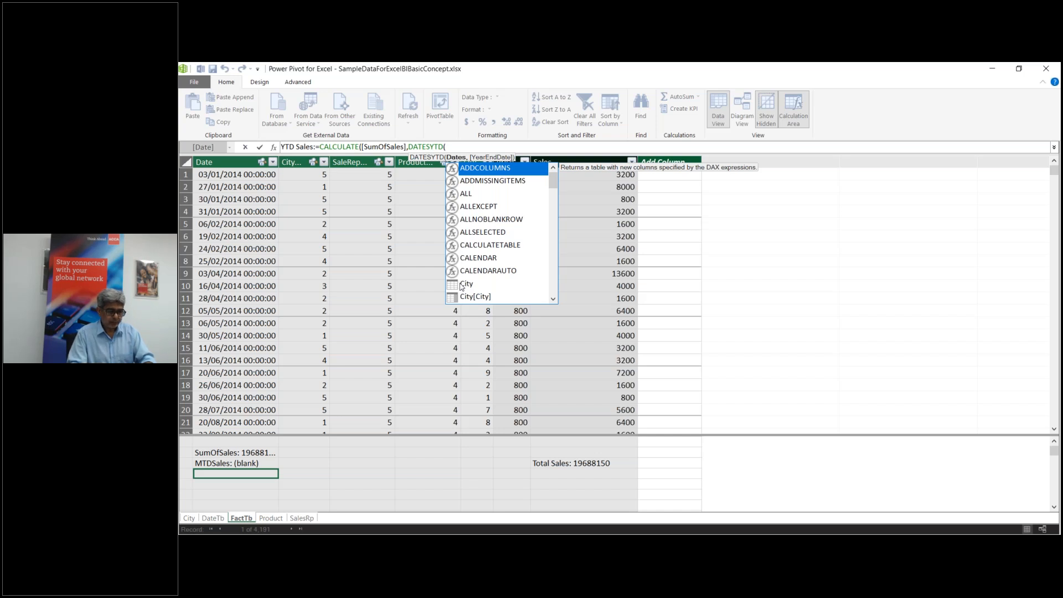
Step: Give DATESYTD the DateTb[Date] argument, commit YTD Sales, and return to Excel
{"action": "type", "text": "date"}
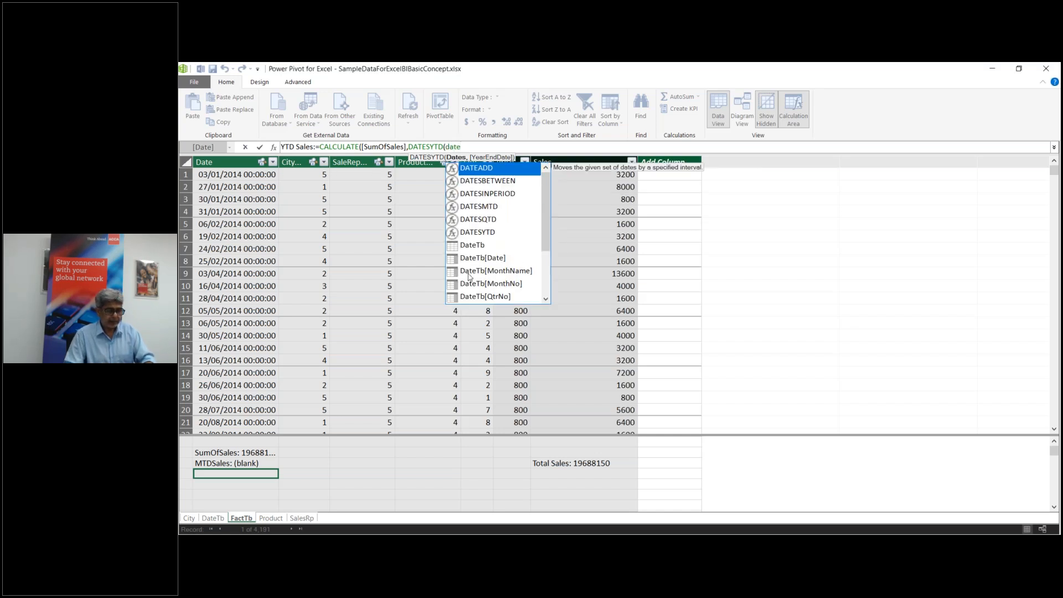
{"action": "double_click", "coordinate": [492, 233]}
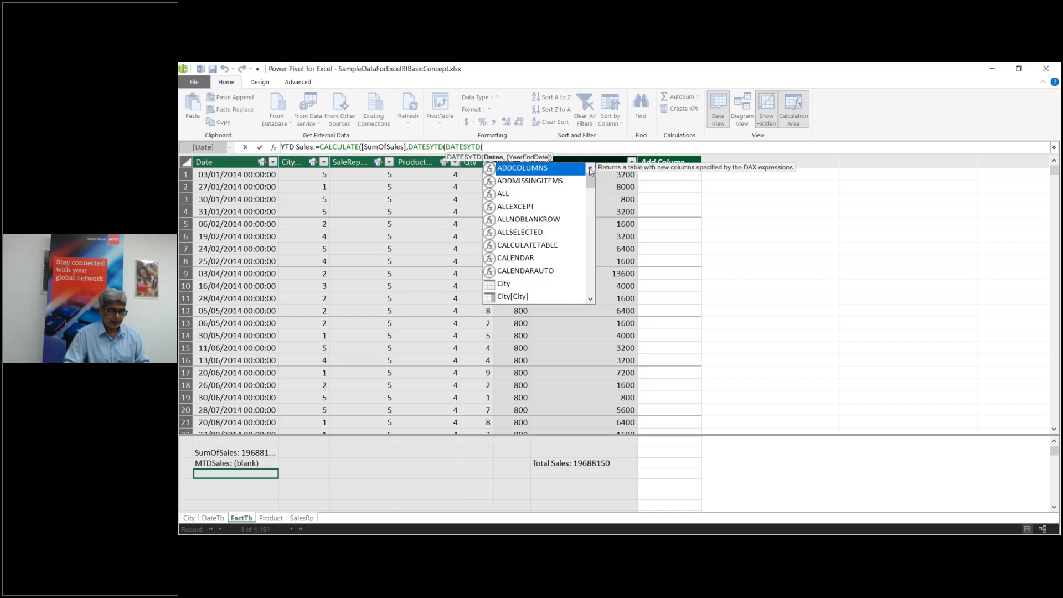
{"action": "key", "text": "BackSpace"}
{"action": "key", "text": "BackSpace"}
{"action": "key", "text": "BackSpace"}
{"action": "key", "text": "BackSpace"}
{"action": "key", "text": "BackSpace"}
{"action": "key", "text": "BackSpace"}
{"action": "key", "text": "BackSpace"}
{"action": "key", "text": "BackSpace"}
{"action": "key", "text": "BackSpace"}
{"action": "type", "text": "d"}
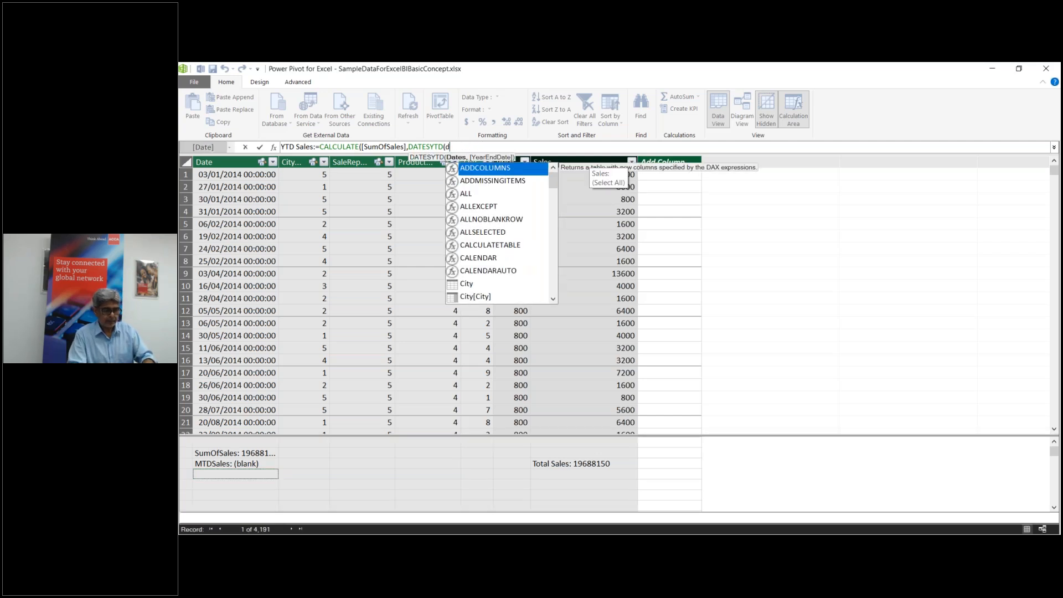
{"action": "type", "text": "te"}
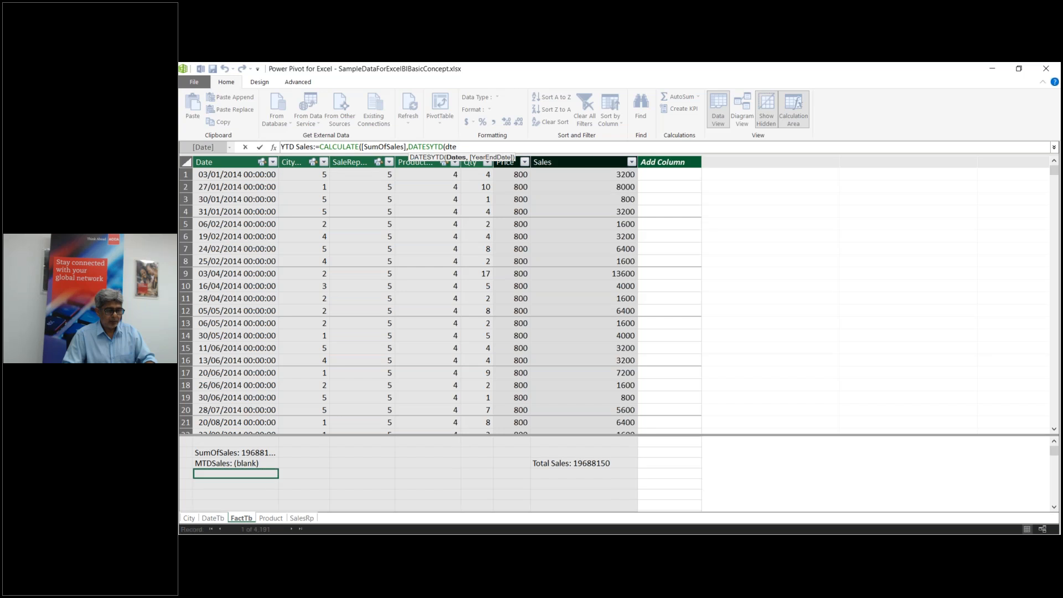
{"action": "key", "text": "BackSpace"}
{"action": "key", "text": "BackSpace"}
{"action": "type", "text": "a"}
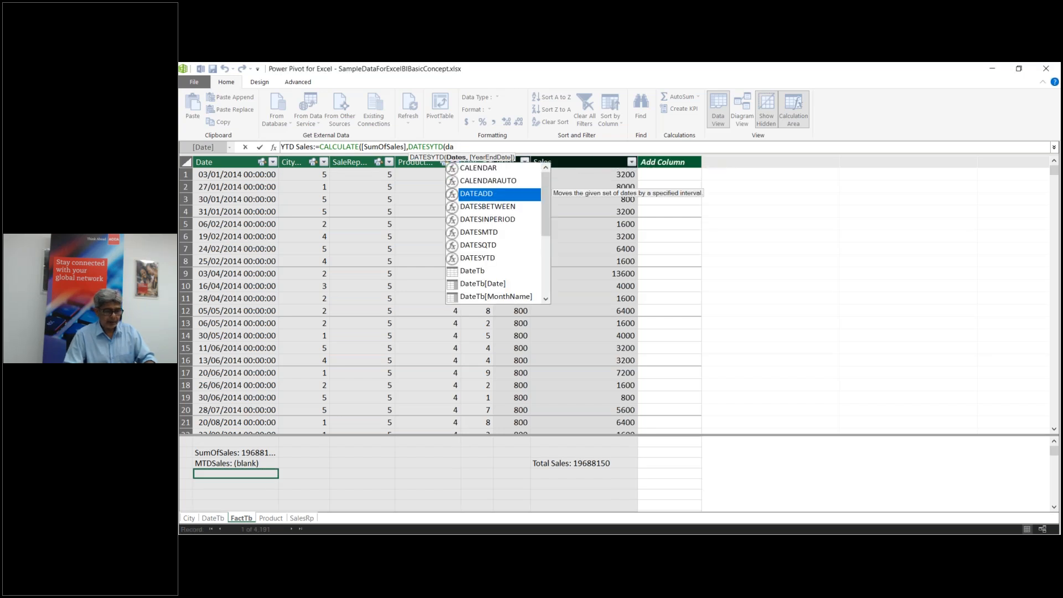
{"action": "left_click", "coordinate": [483, 283]}
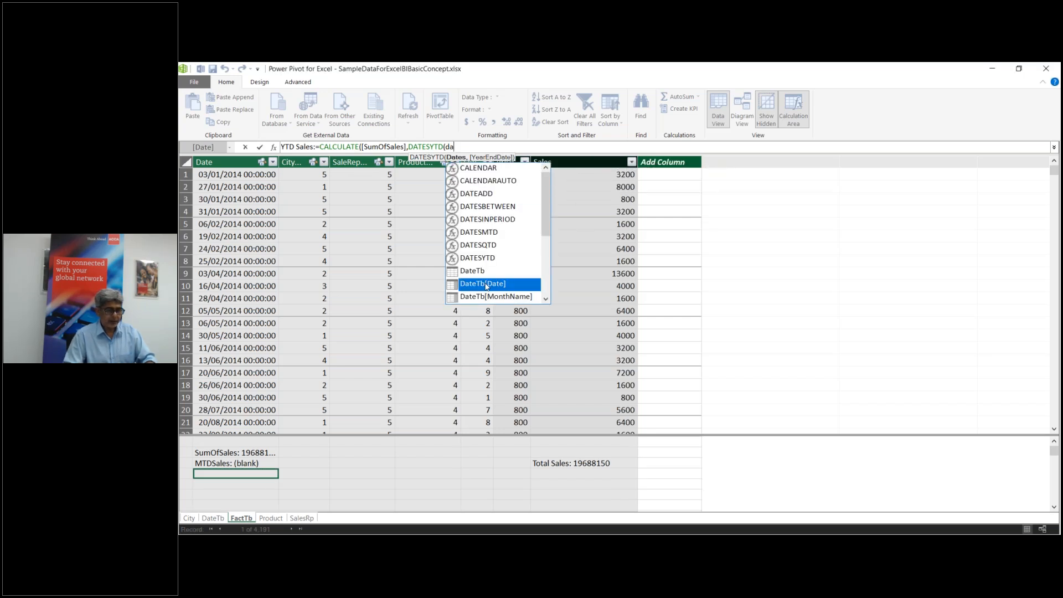
{"action": "key", "text": "Tab"}
{"action": "type", "text": "))"}
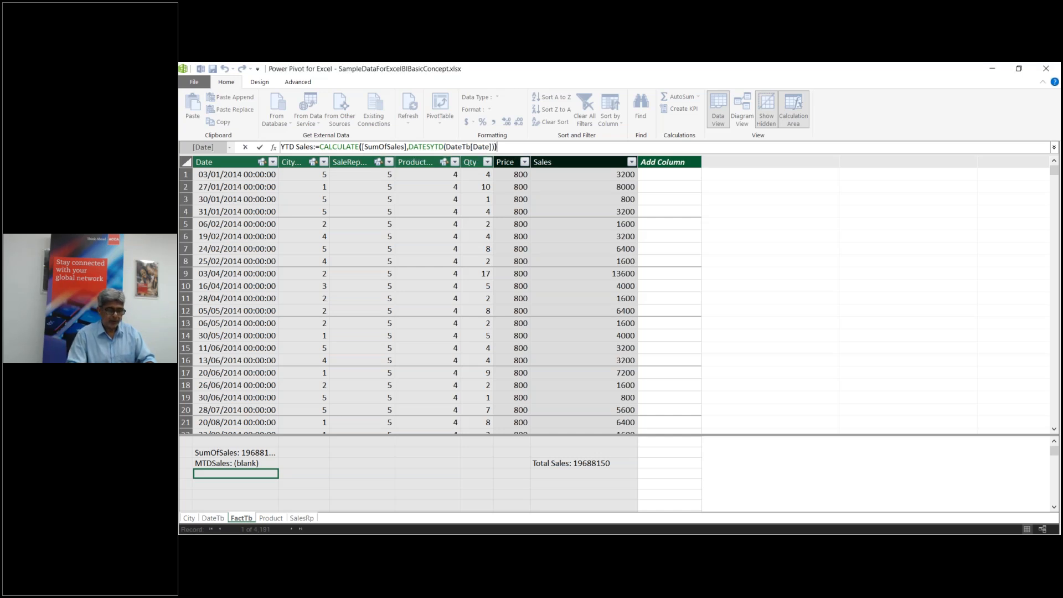
{"action": "key", "text": "Return"}
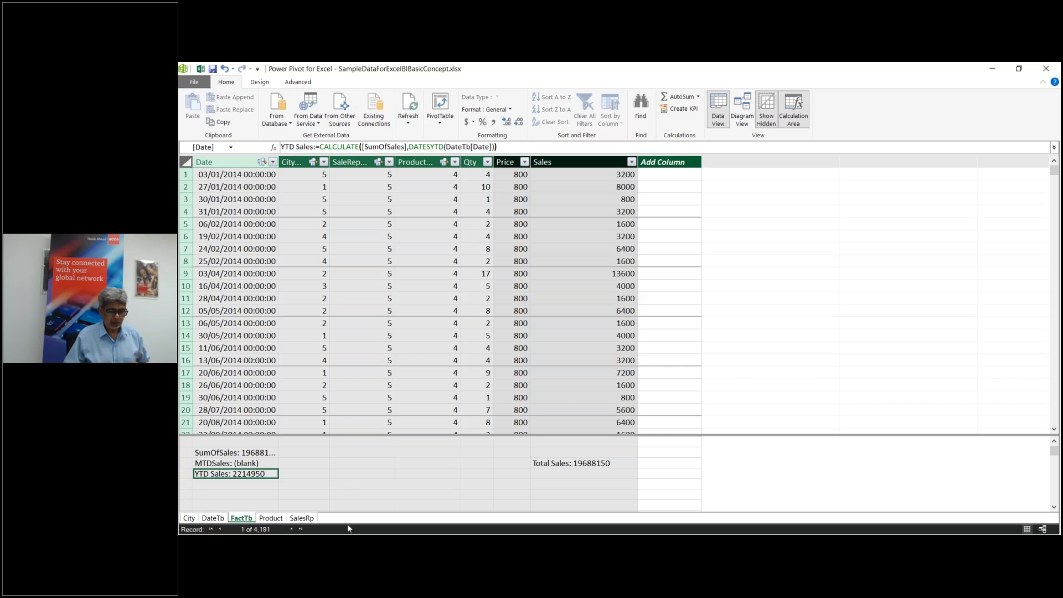
{"action": "mouse_move", "coordinate": [618, 546]}
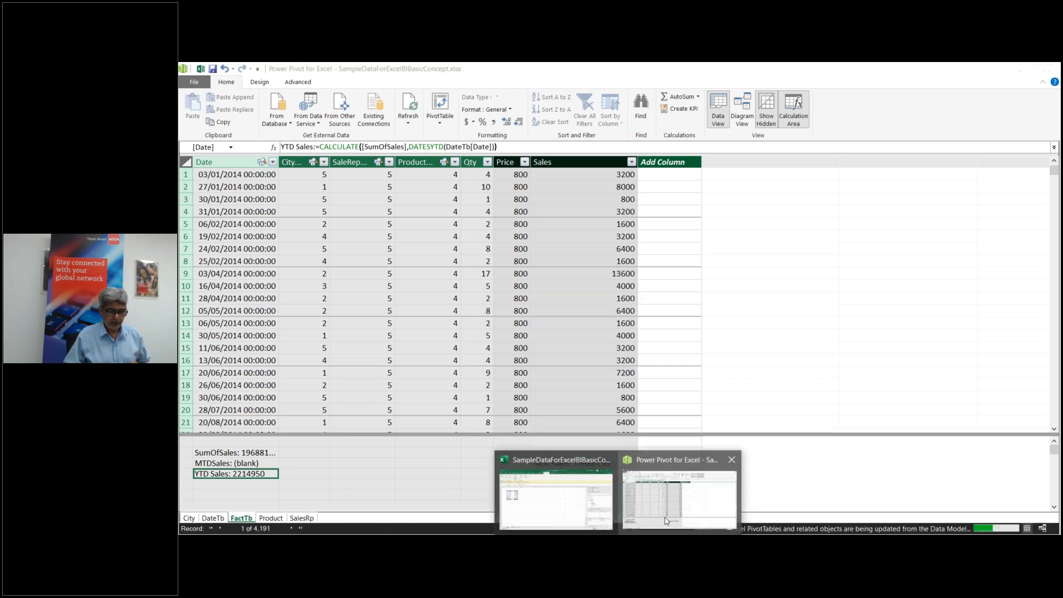
{"action": "left_click", "coordinate": [556, 498]}
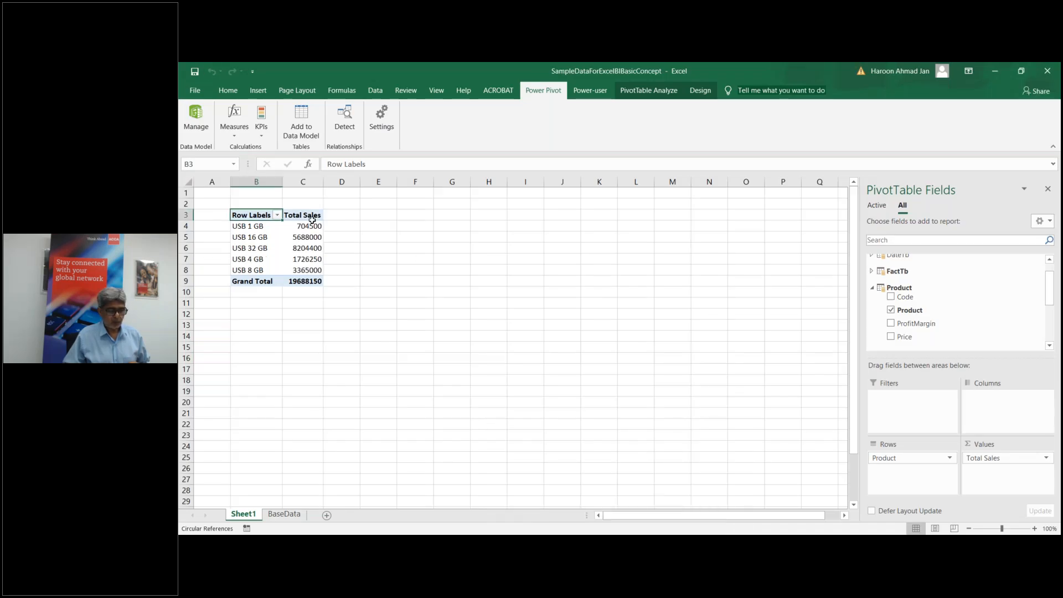
Step: Remove Product from the PivotTable rows and Total Sales from its values
{"action": "left_click_drag", "start_coordinate": [285, 217], "coordinate": [315, 281]}
{"action": "left_click_drag", "start_coordinate": [904, 458], "coordinate": [919, 314]}
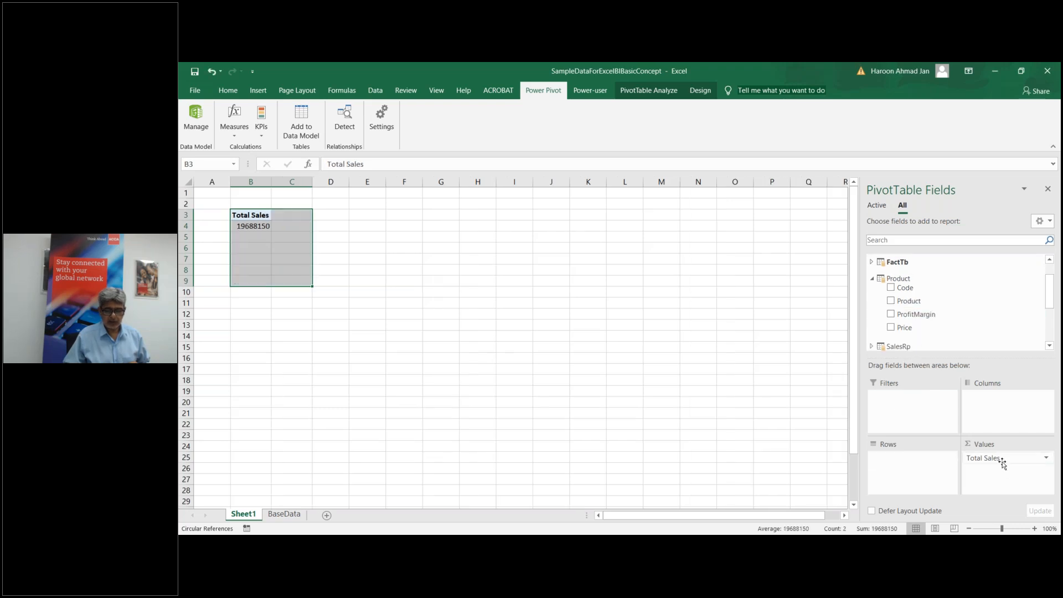
{"action": "left_click_drag", "start_coordinate": [996, 461], "coordinate": [1030, 302]}
Step: Place DateTb Year in the PivotTable rows, listing 2014 through 2019
{"action": "scroll", "coordinate": [1006, 283], "scroll_direction": "up", "scroll_amount": 1}
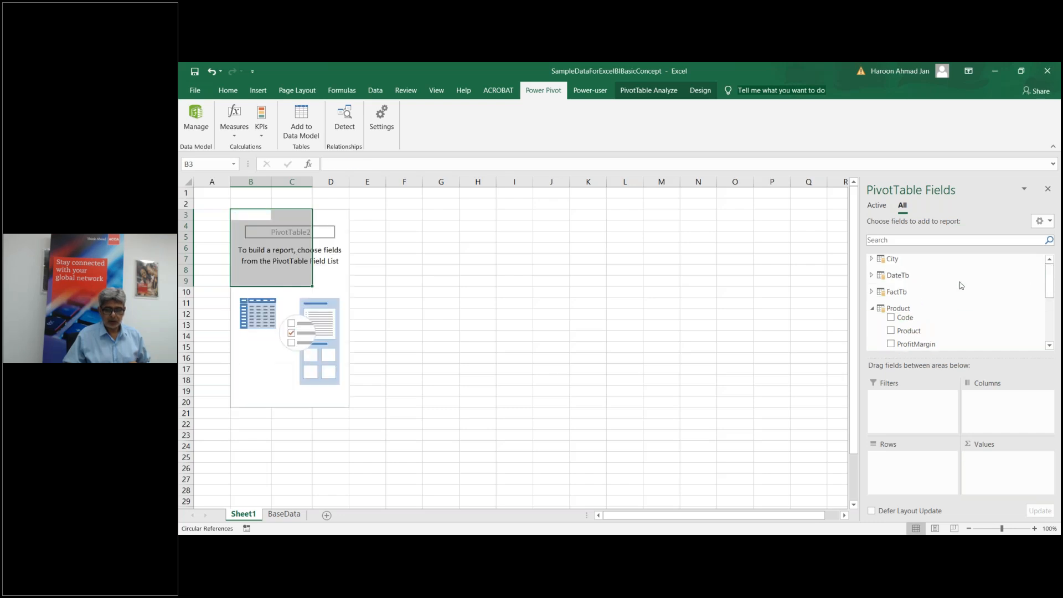
{"action": "left_click", "coordinate": [881, 275]}
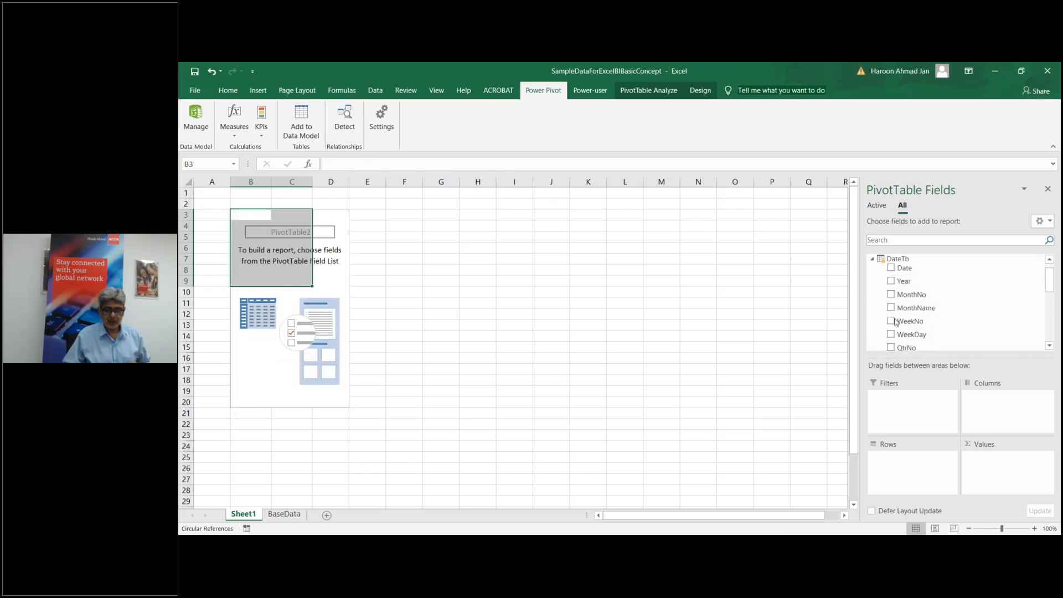
{"action": "left_click", "coordinate": [890, 282]}
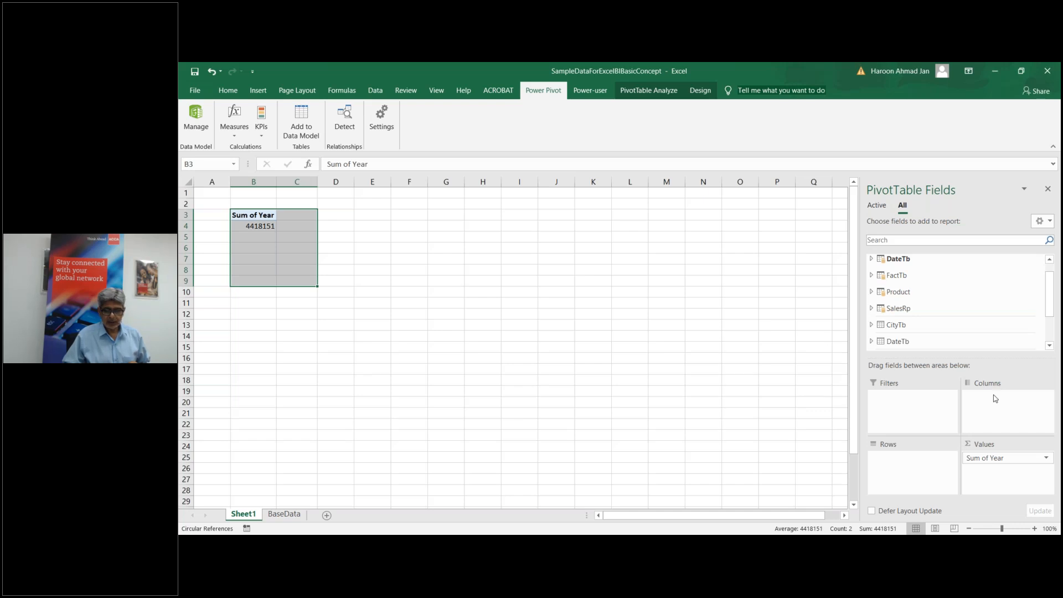
{"action": "left_click_drag", "start_coordinate": [991, 451], "coordinate": [908, 462]}
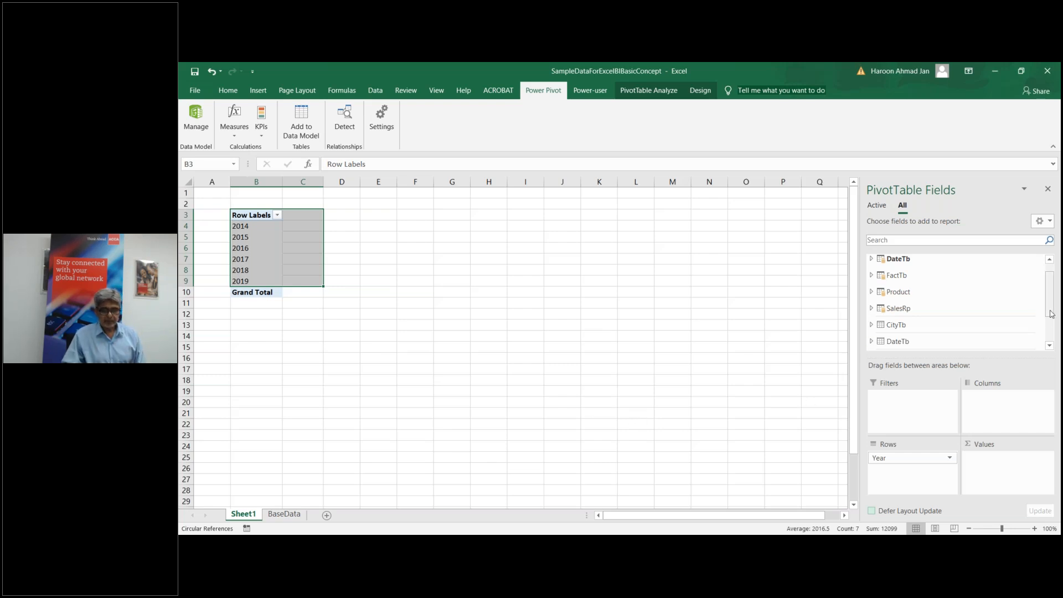
{"action": "left_click_drag", "start_coordinate": [1050, 308], "coordinate": [1050, 300]}
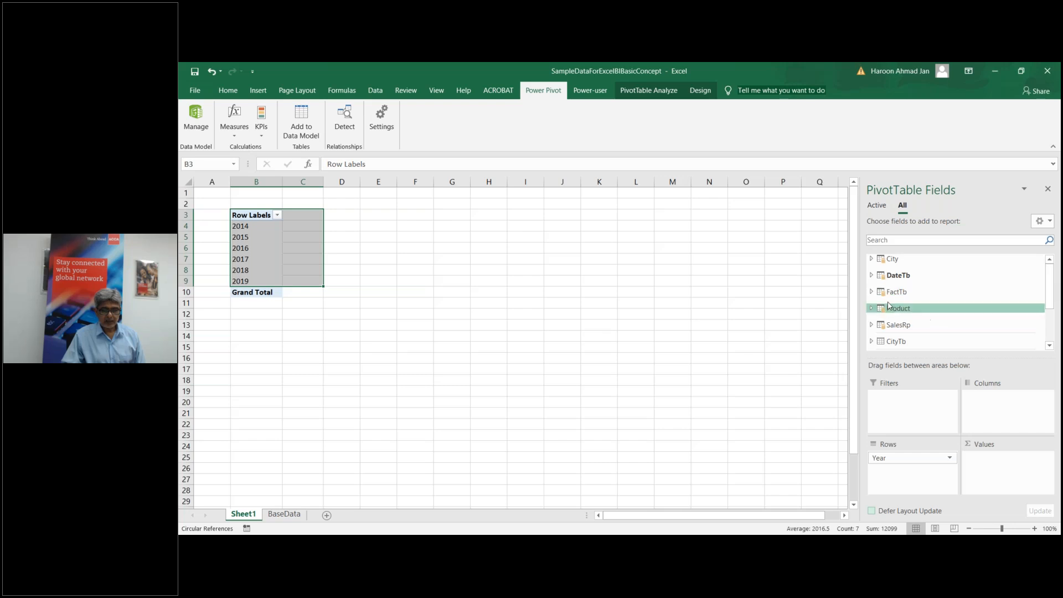
{"action": "left_click", "coordinate": [871, 292]}
{"action": "left_click_drag", "start_coordinate": [1049, 281], "coordinate": [1047, 314]}
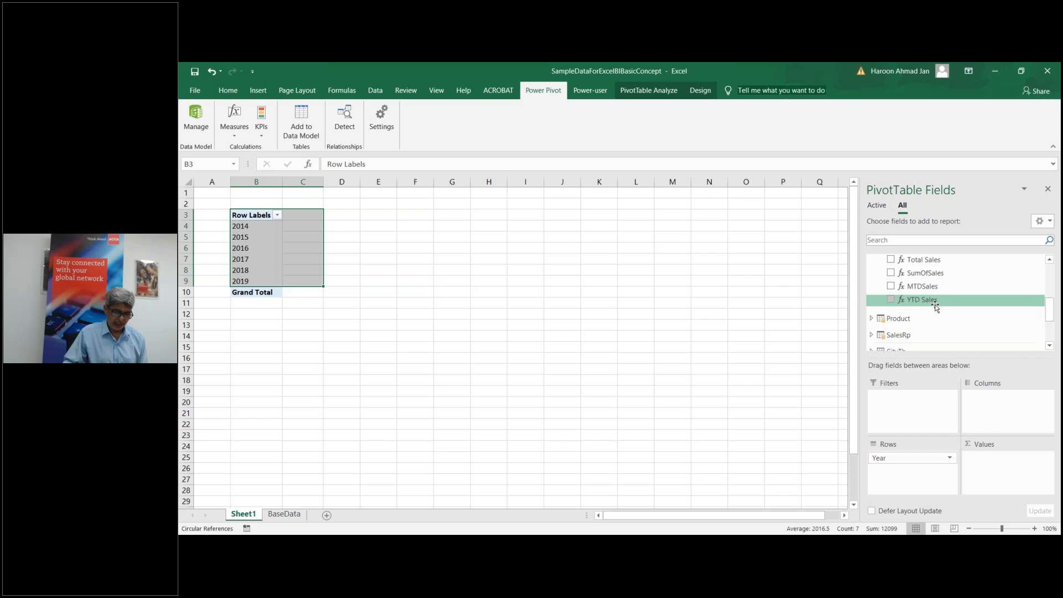
Step: Add YTD Sales to the PivotTable values and take Year out of the rows
{"action": "left_click", "coordinate": [891, 301]}
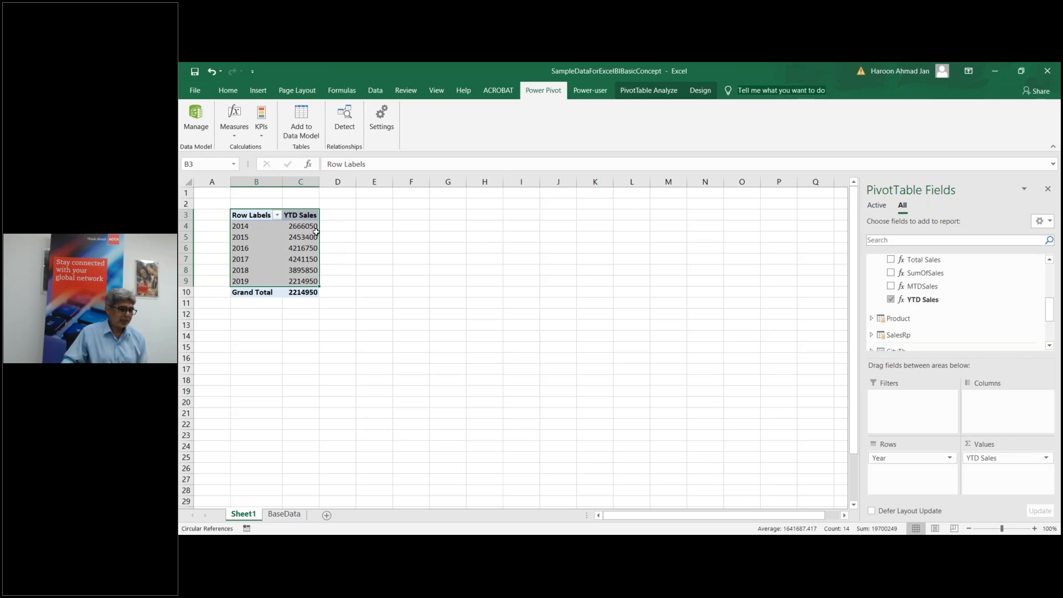
{"action": "mouse_move", "coordinate": [314, 229]}
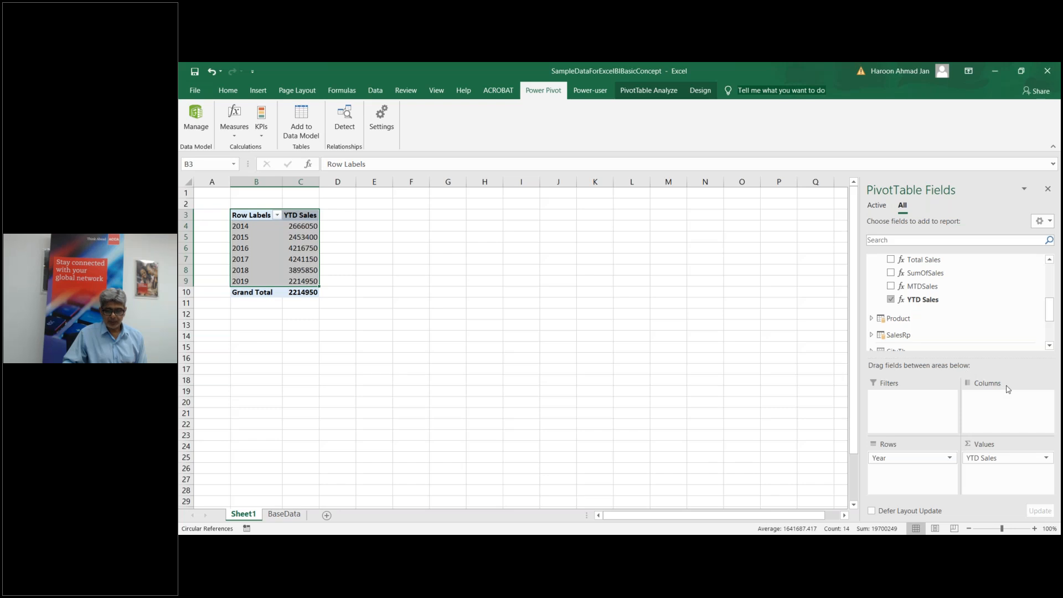
{"action": "left_click_drag", "start_coordinate": [1050, 317], "coordinate": [1050, 316]}
{"action": "left_click_drag", "start_coordinate": [908, 458], "coordinate": [979, 320]}
{"action": "left_click_drag", "start_coordinate": [1051, 316], "coordinate": [1052, 282]}
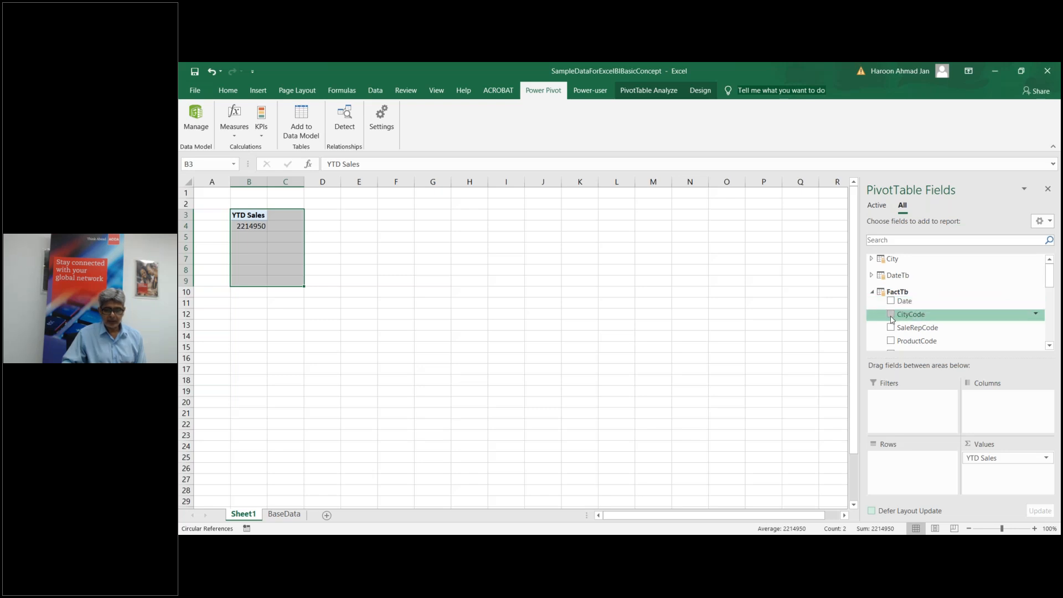
Step: List the pivot rows by DateTb Date and add MTDSales beside YTD Sales
{"action": "left_click", "coordinate": [871, 275]}
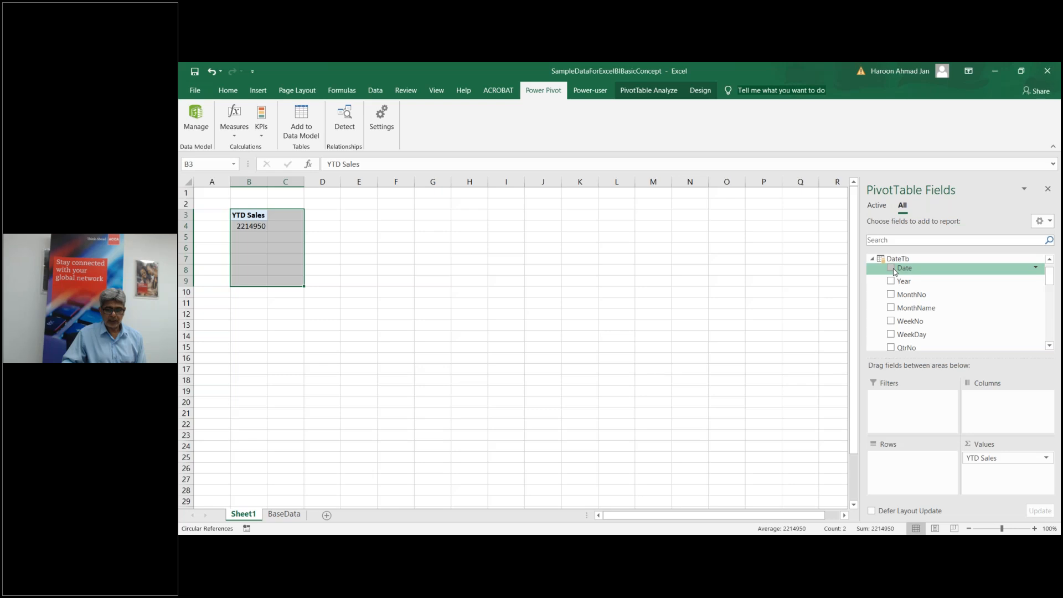
{"action": "left_click_drag", "start_coordinate": [906, 270], "coordinate": [893, 466]}
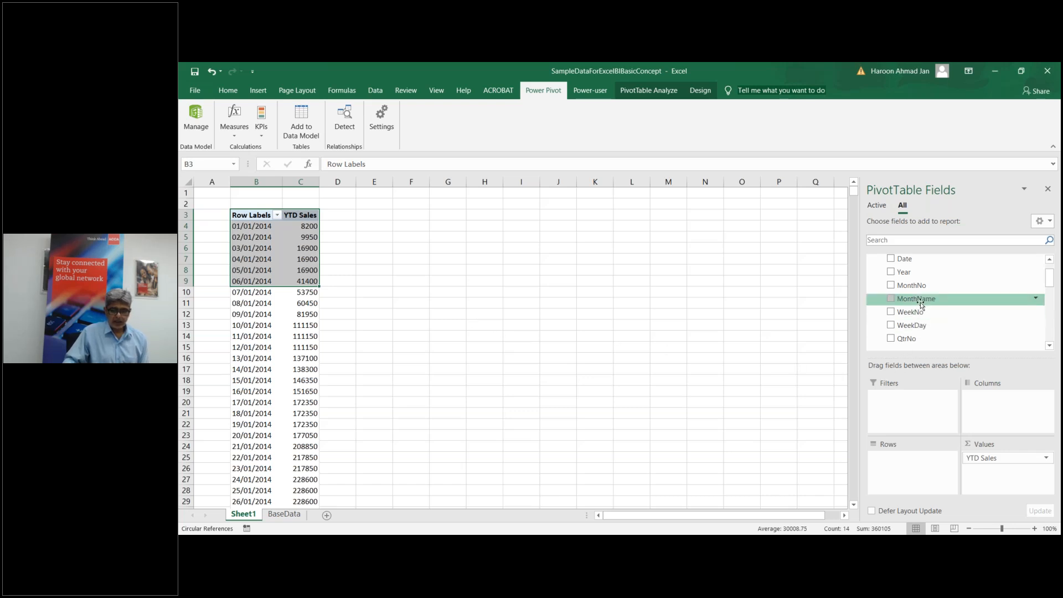
{"action": "left_click_drag", "start_coordinate": [1049, 282], "coordinate": [1049, 321]}
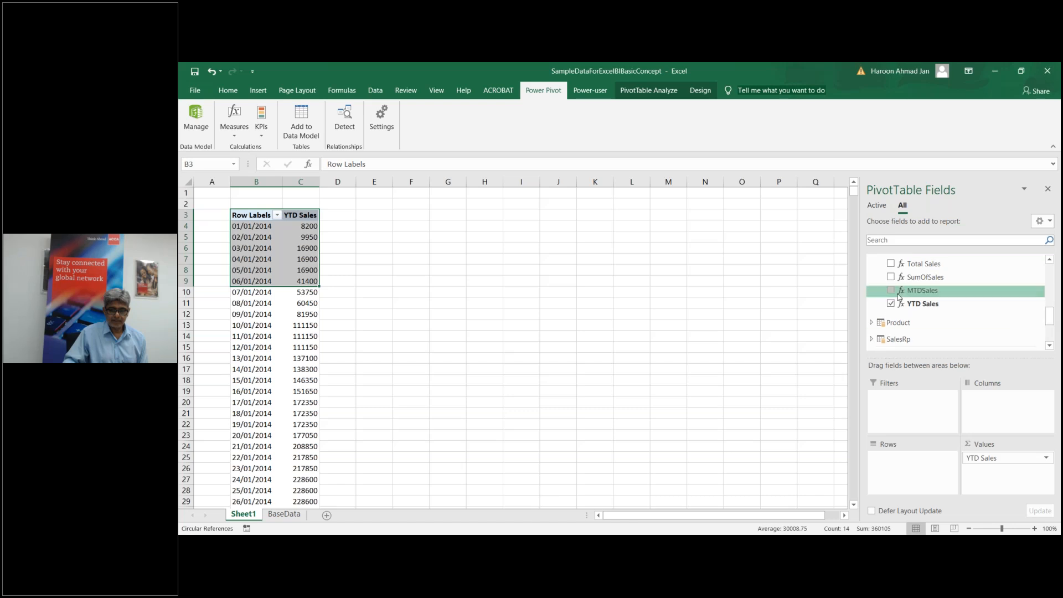
{"action": "left_click_drag", "start_coordinate": [919, 291], "coordinate": [991, 454]}
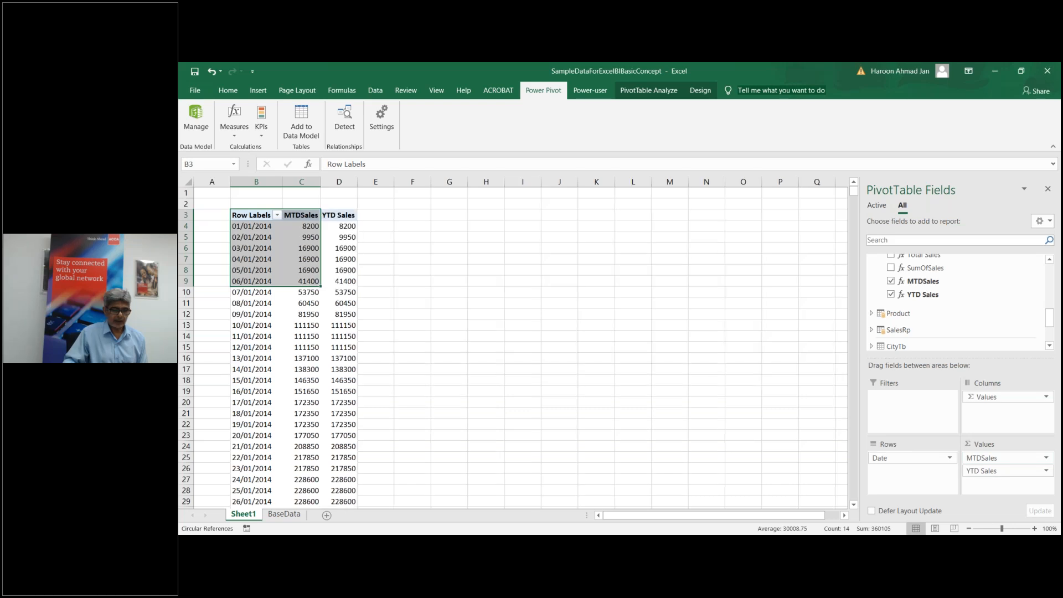
{"action": "left_click", "coordinate": [547, 368]}
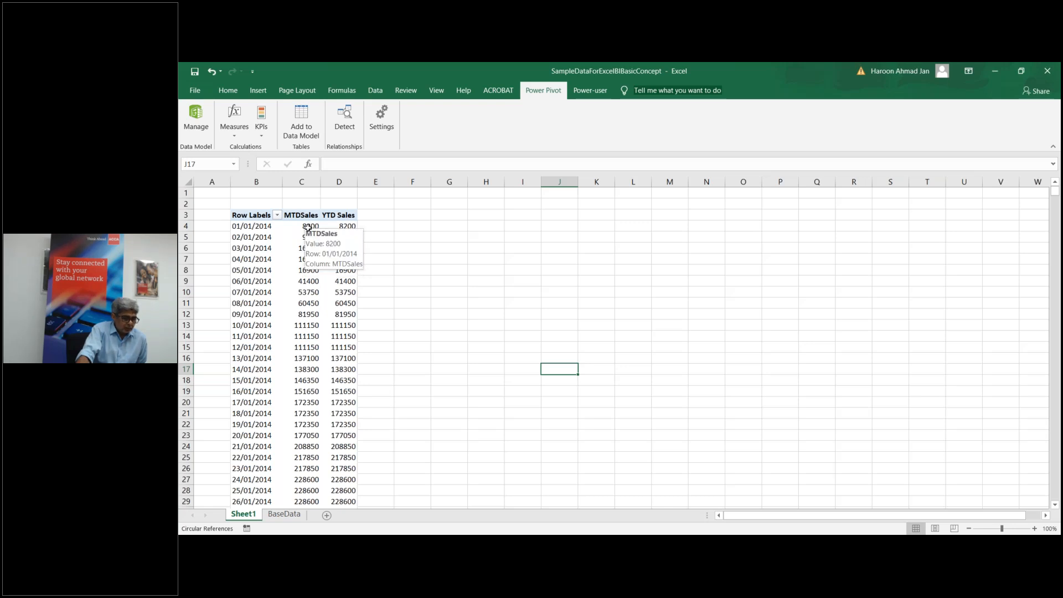
{"action": "scroll", "coordinate": [305, 267], "scroll_direction": "down", "scroll_amount": 3}
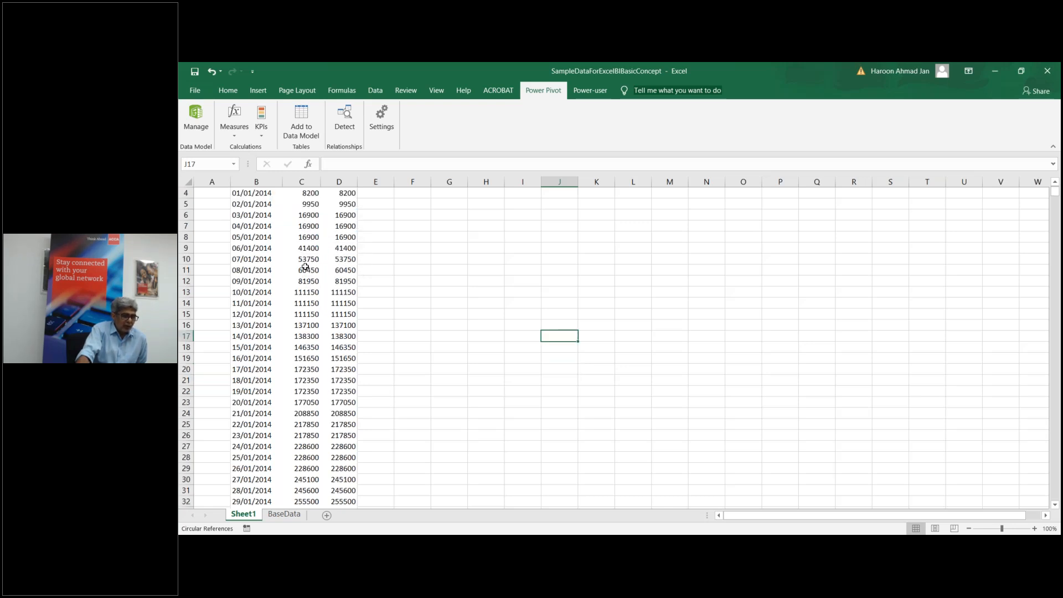
{"action": "scroll", "coordinate": [305, 267], "scroll_direction": "down", "scroll_amount": 1}
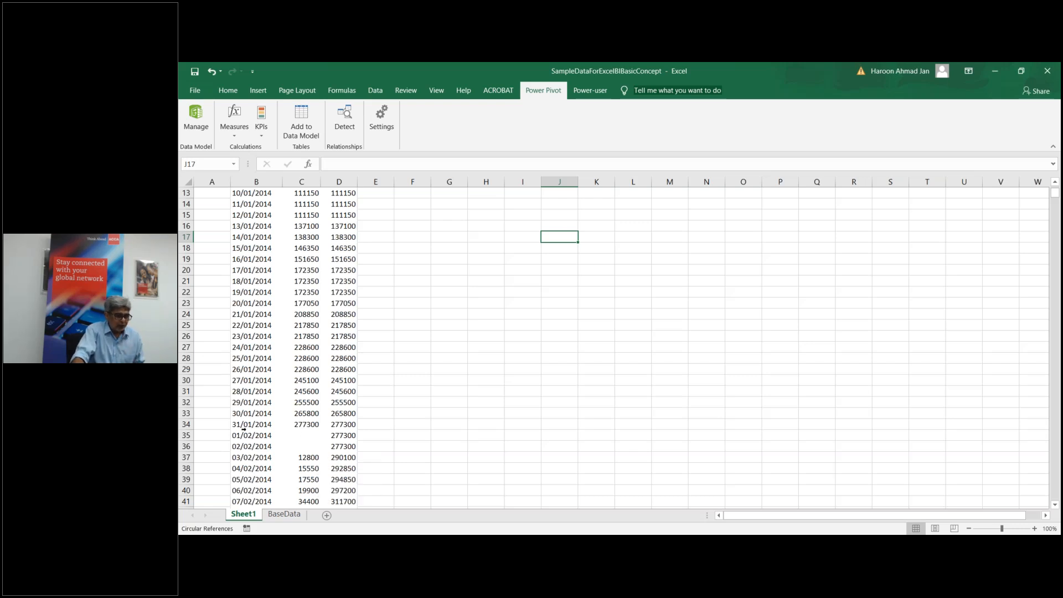
{"action": "scroll", "coordinate": [451, 401], "scroll_direction": "up", "scroll_amount": 4}
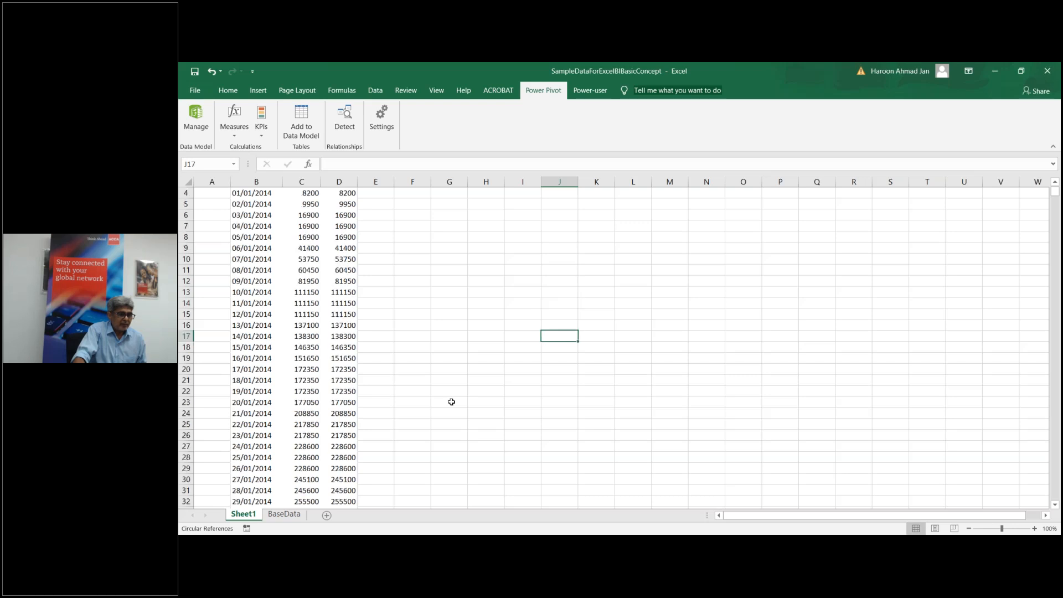
{"action": "mouse_move", "coordinate": [309, 229]}
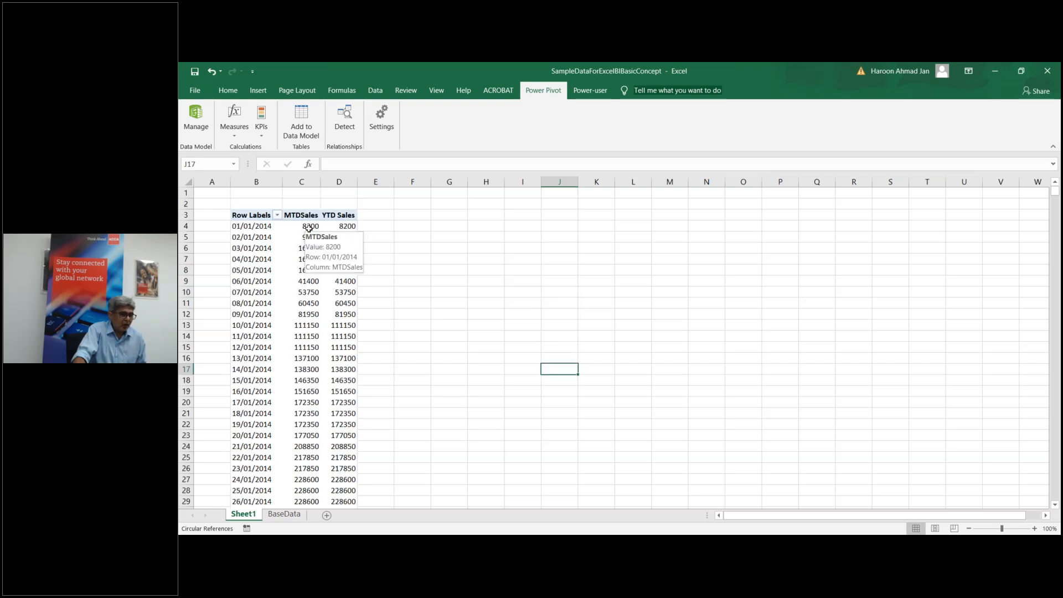
{"action": "left_click", "coordinate": [309, 228]}
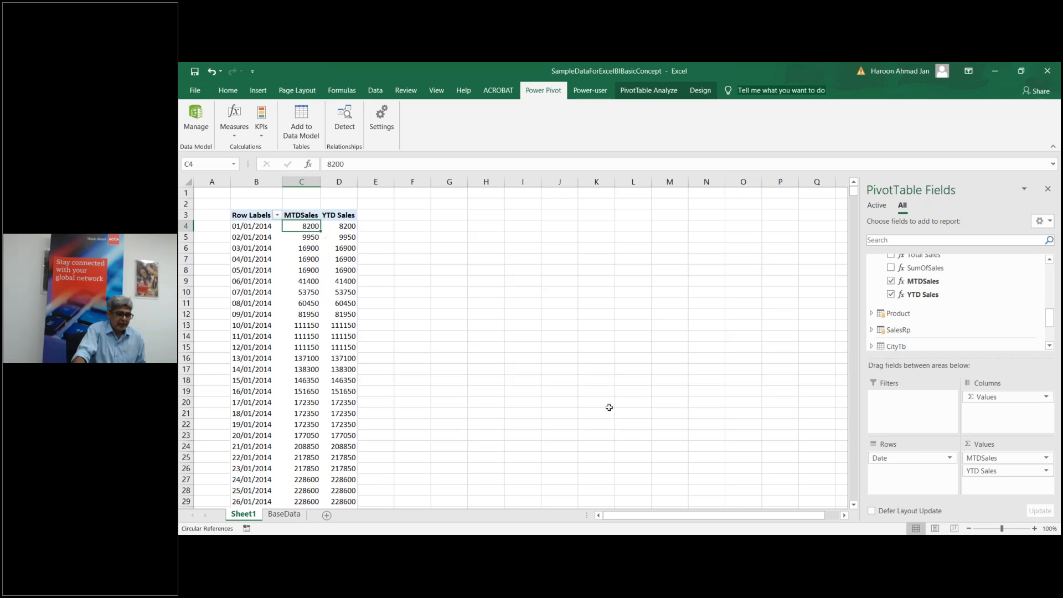
{"action": "left_click", "coordinate": [609, 406]}
{"action": "scroll", "coordinate": [431, 452], "scroll_direction": "down", "scroll_amount": 4}
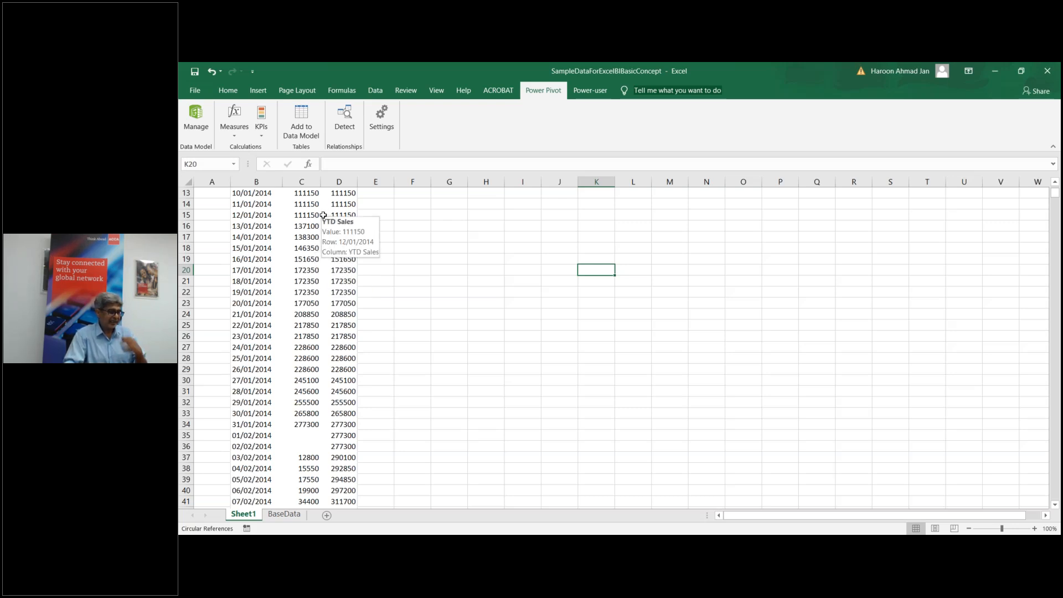
{"action": "scroll", "coordinate": [441, 347], "scroll_direction": "up", "scroll_amount": 4}
{"action": "scroll", "coordinate": [441, 347], "scroll_direction": "down", "scroll_amount": 1}
{"action": "scroll", "coordinate": [795, 361], "scroll_direction": "down", "scroll_amount": 1}
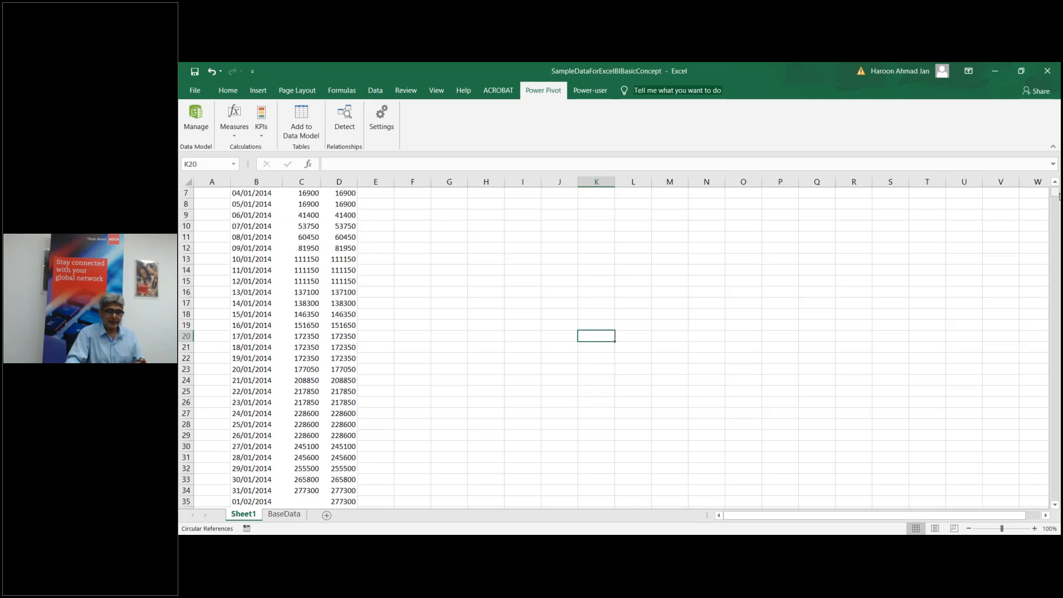
{"action": "scroll", "coordinate": [607, 273], "scroll_direction": "up", "scroll_amount": 2}
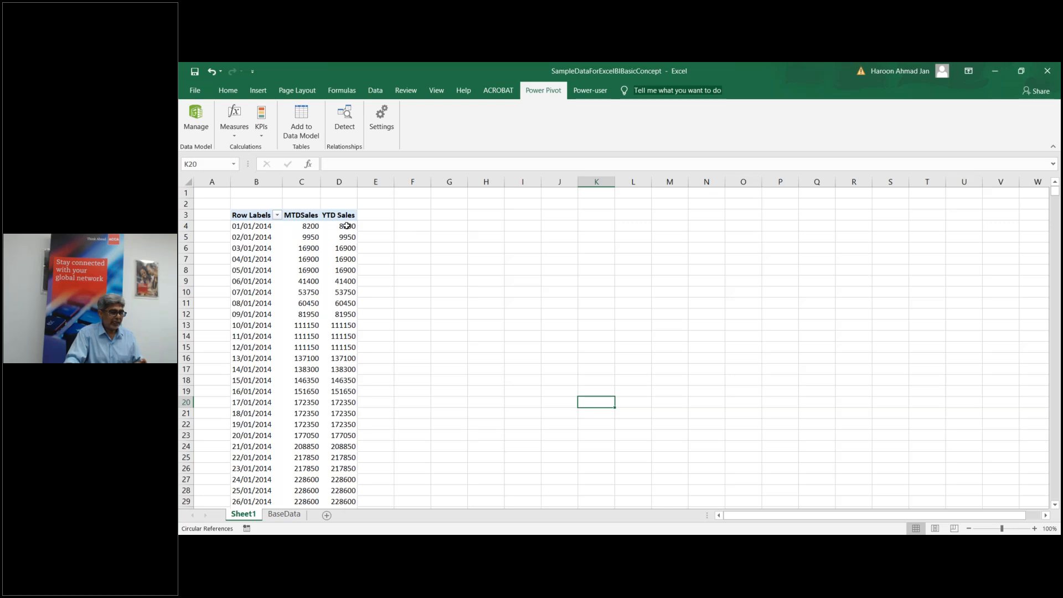
{"action": "mouse_move", "coordinate": [348, 231]}
{"action": "mouse_move", "coordinate": [1058, 195]}
{"action": "left_mouse_down"}
{"action": "mouse_move", "coordinate": [1057, 216]}
{"action": "mouse_move", "coordinate": [1058, 204]}
{"action": "left_mouse_up"}
{"action": "scroll", "coordinate": [1024, 262], "scroll_direction": "up", "scroll_amount": 5}
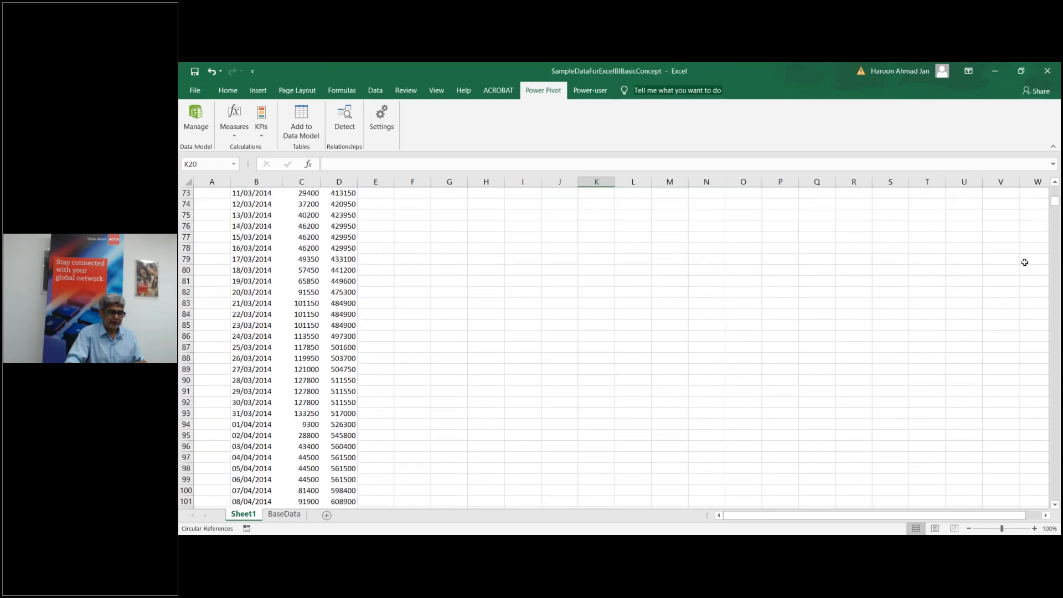
{"action": "scroll", "coordinate": [1024, 262], "scroll_direction": "up", "scroll_amount": 2}
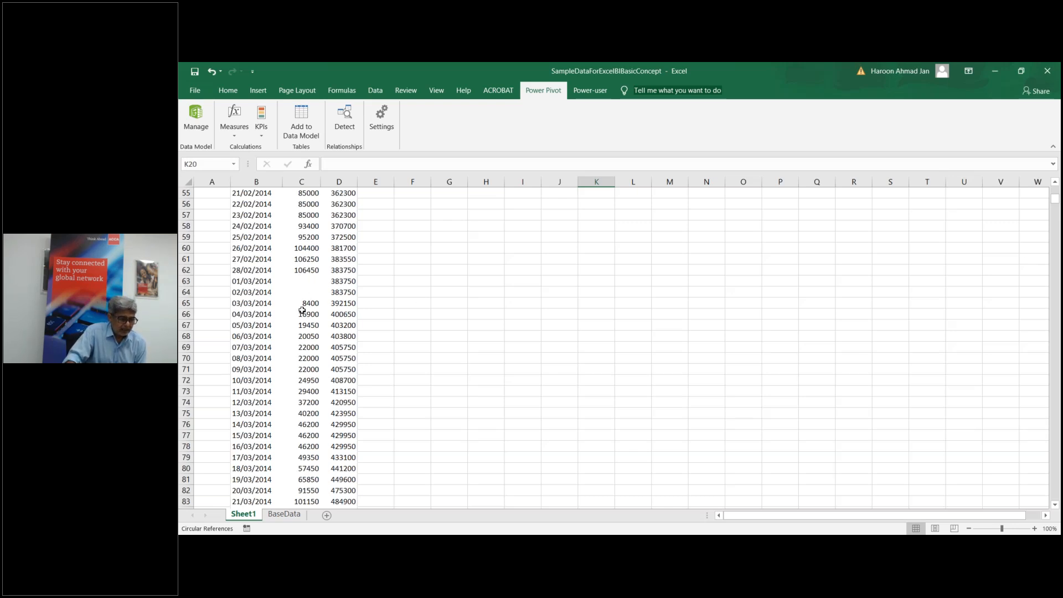
{"action": "mouse_move", "coordinate": [302, 310]}
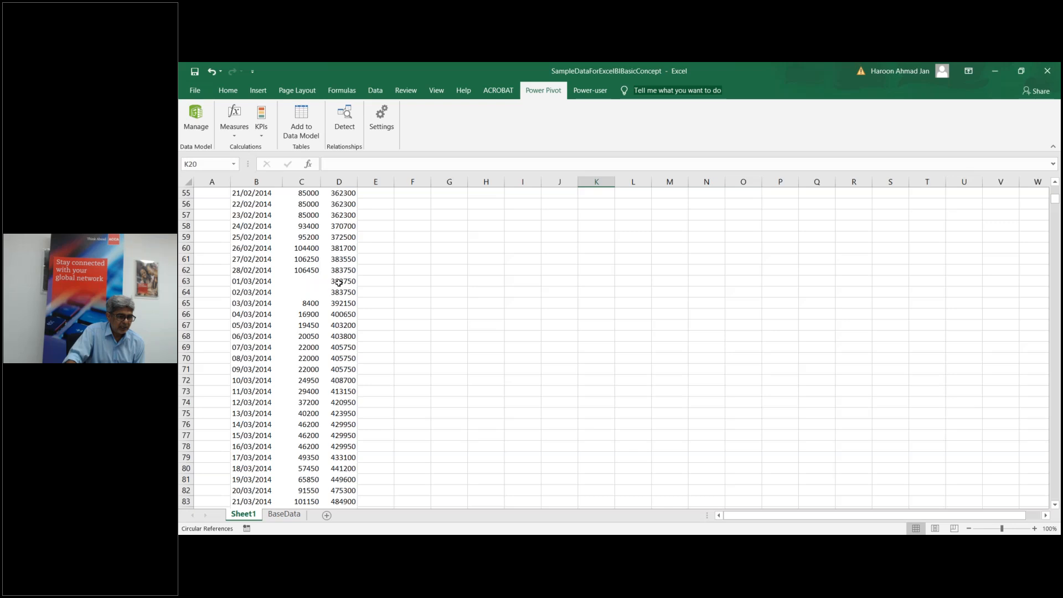
{"action": "mouse_move", "coordinate": [341, 278]}
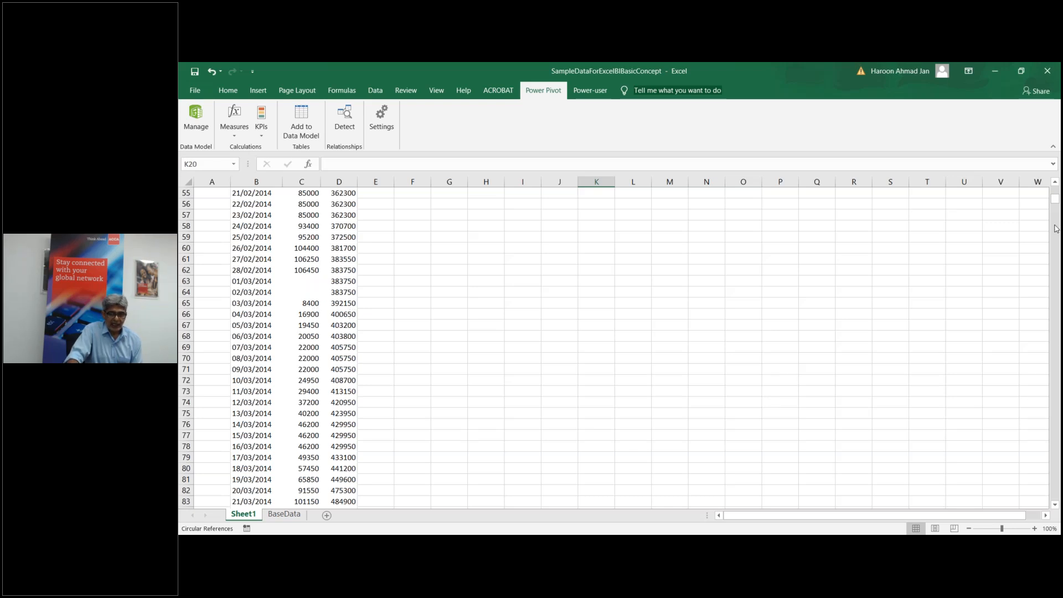
{"action": "left_click_drag", "start_coordinate": [1055, 206], "coordinate": [1055, 253]}
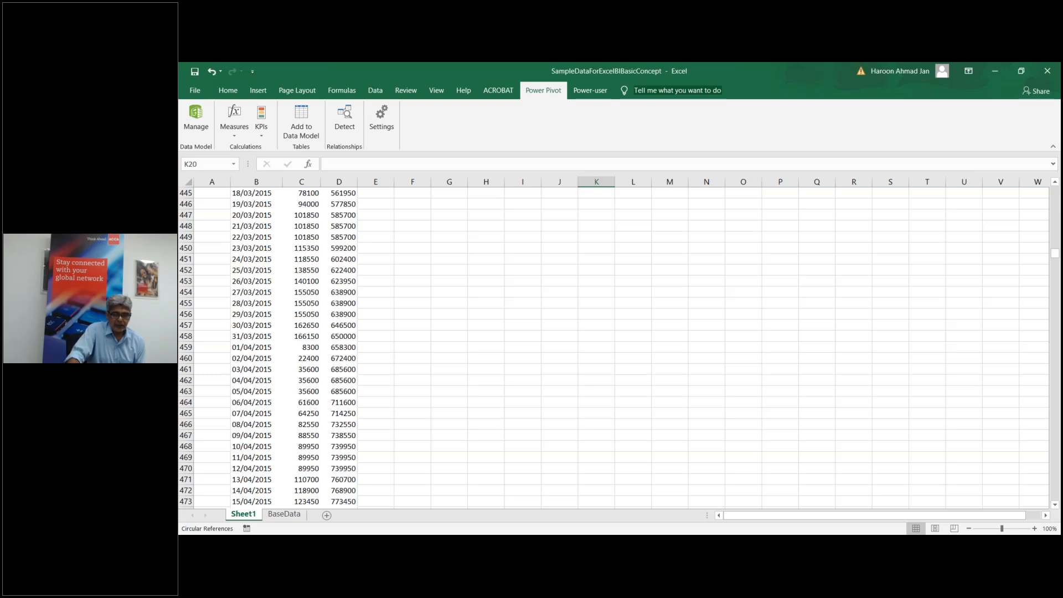
{"action": "left_click", "coordinate": [1055, 185]}
{"action": "left_click", "coordinate": [1055, 185]}
{"action": "left_click", "coordinate": [1055, 185]}
{"action": "left_click", "coordinate": [1055, 185]}
{"action": "left_click", "coordinate": [1055, 185]}
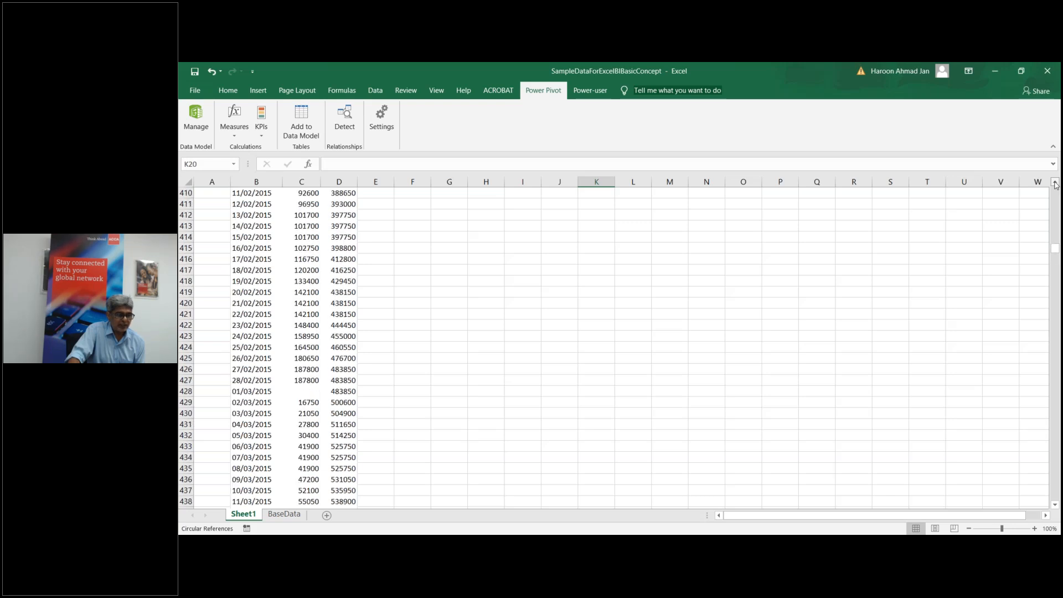
{"action": "left_click_drag", "start_coordinate": [1055, 185], "coordinate": [1055, 185]}
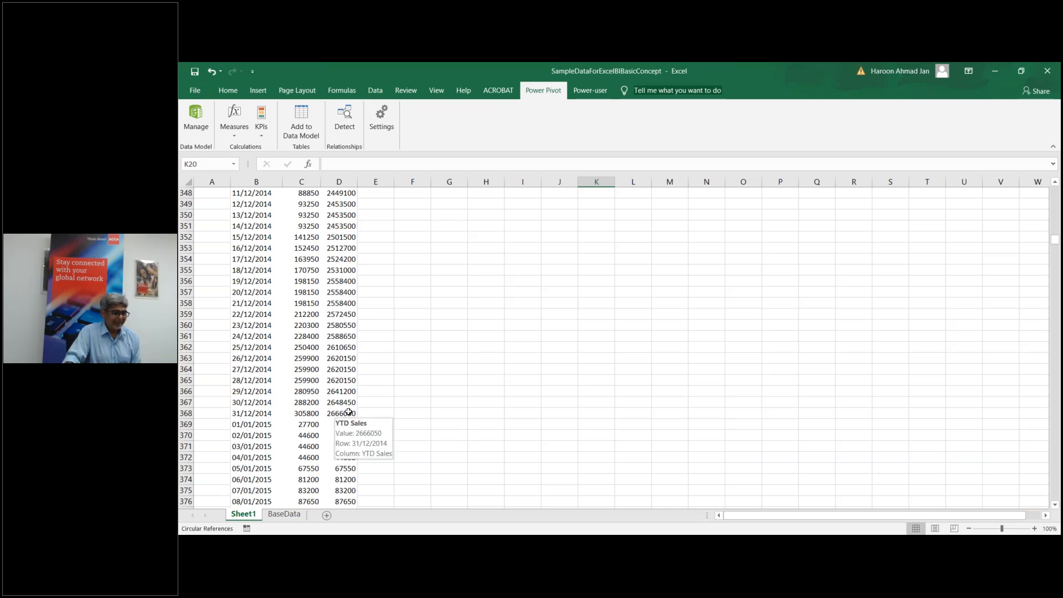
{"action": "mouse_move", "coordinate": [348, 426]}
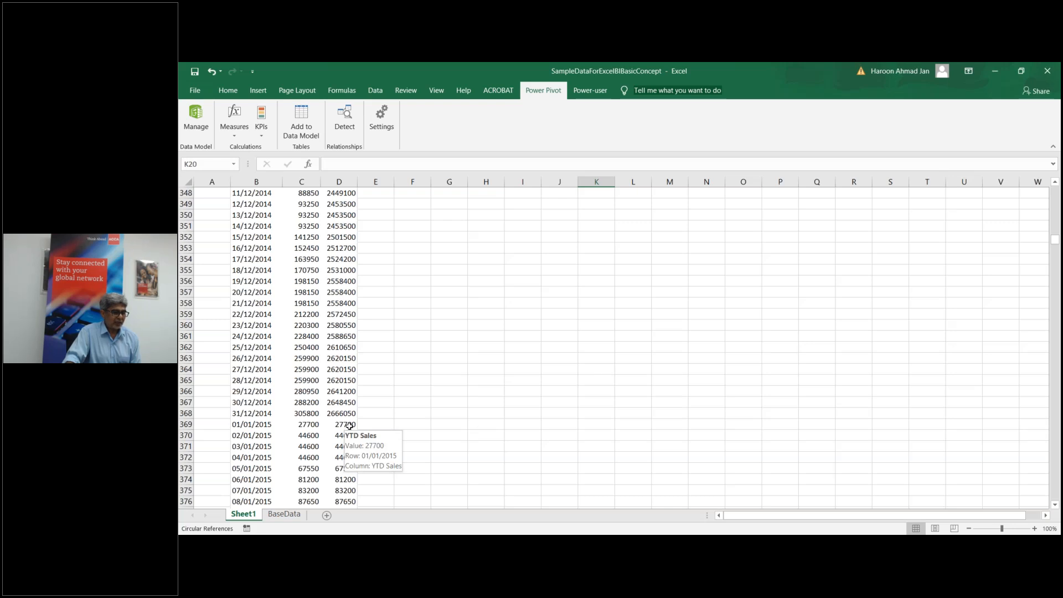
{"action": "left_click", "coordinate": [348, 425]}
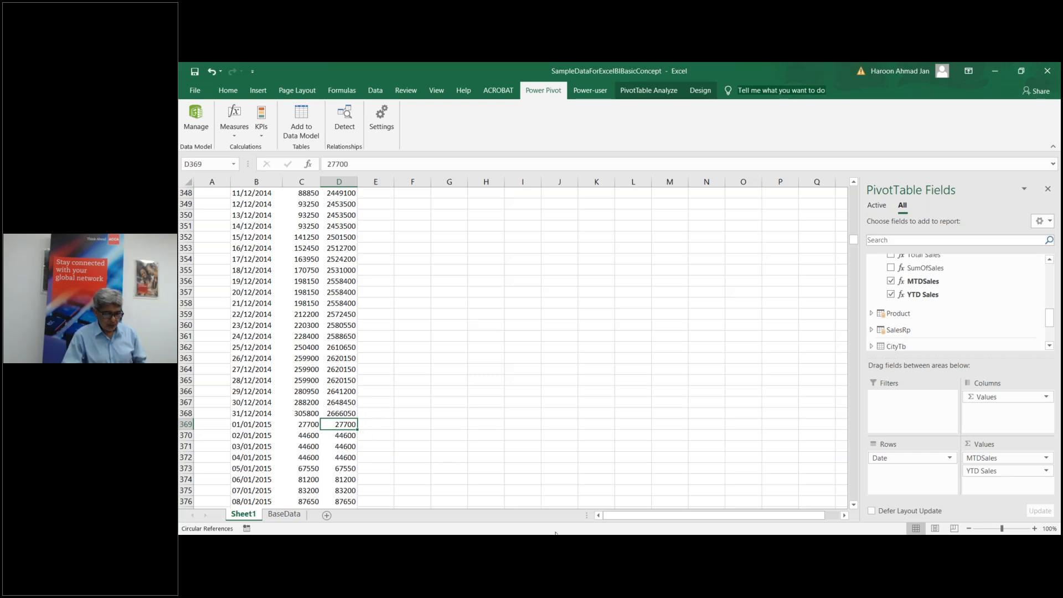
Step: Return to Power Pivot and open FactTb's YTD Sales measure formula for editing
{"action": "mouse_move", "coordinate": [555, 535]}
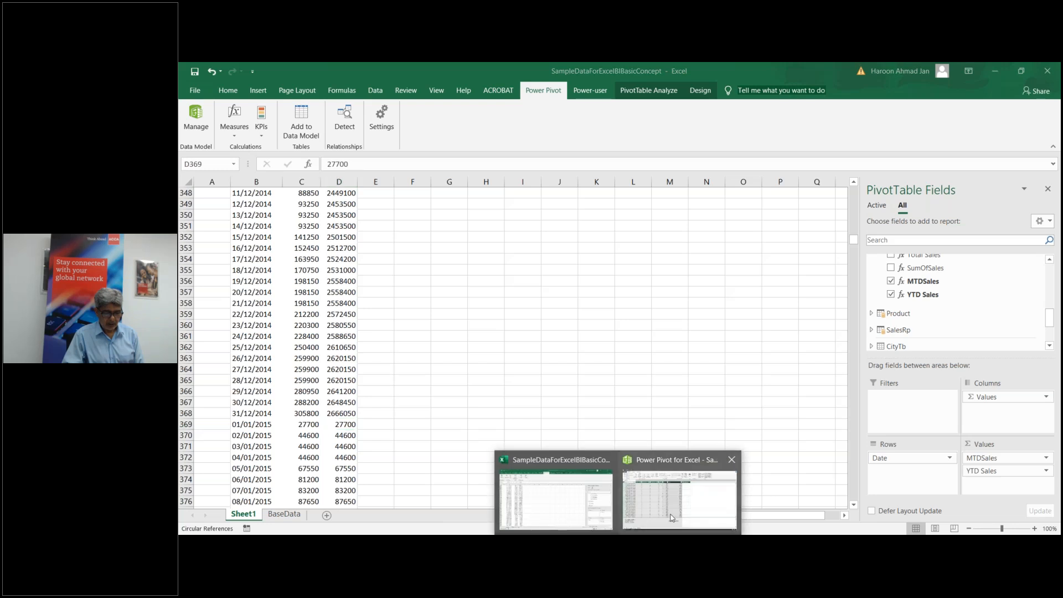
{"action": "left_click", "coordinate": [681, 487]}
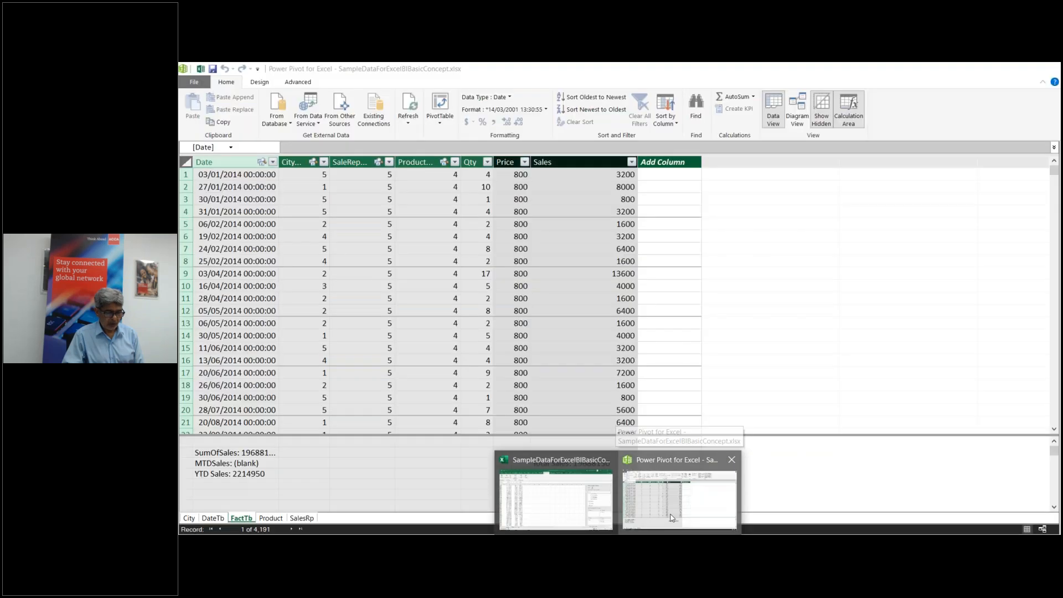
{"action": "left_click", "coordinate": [241, 475]}
{"action": "double_click", "coordinate": [241, 476]}
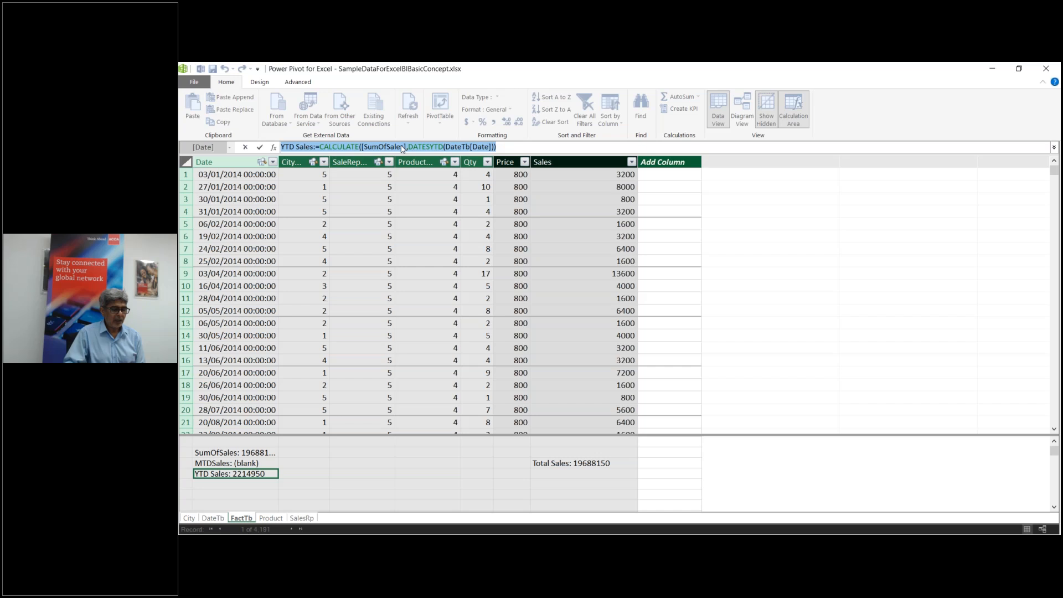
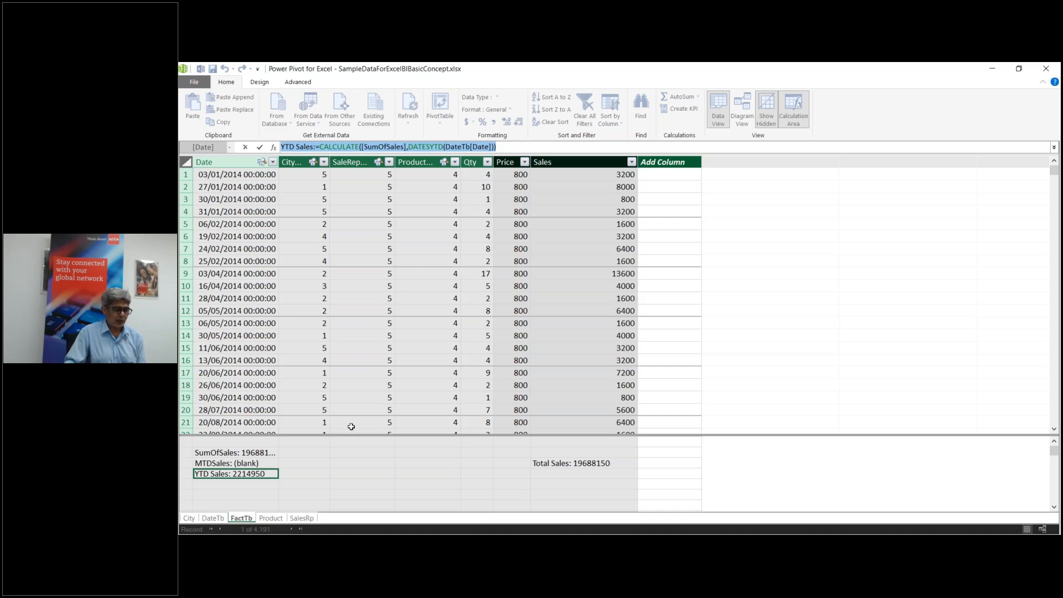
Step: In an empty cell under YTD Sales, start a QTD Sales measure as CALCULATE([SumOfSales]
{"action": "left_click", "coordinate": [217, 484]}
{"action": "left_click", "coordinate": [217, 486]}
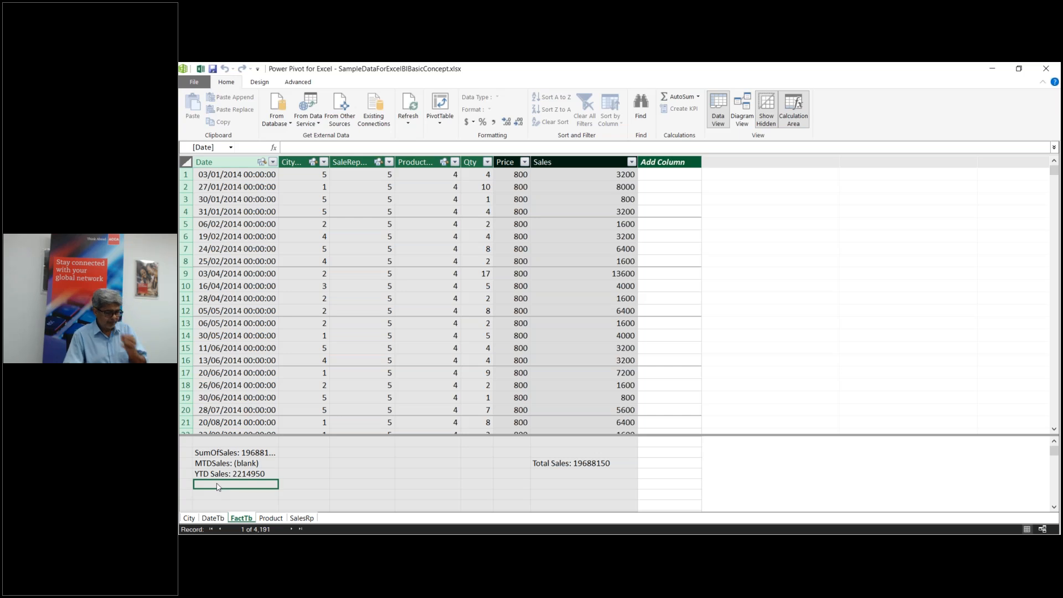
{"action": "type", "text": "QTD"}
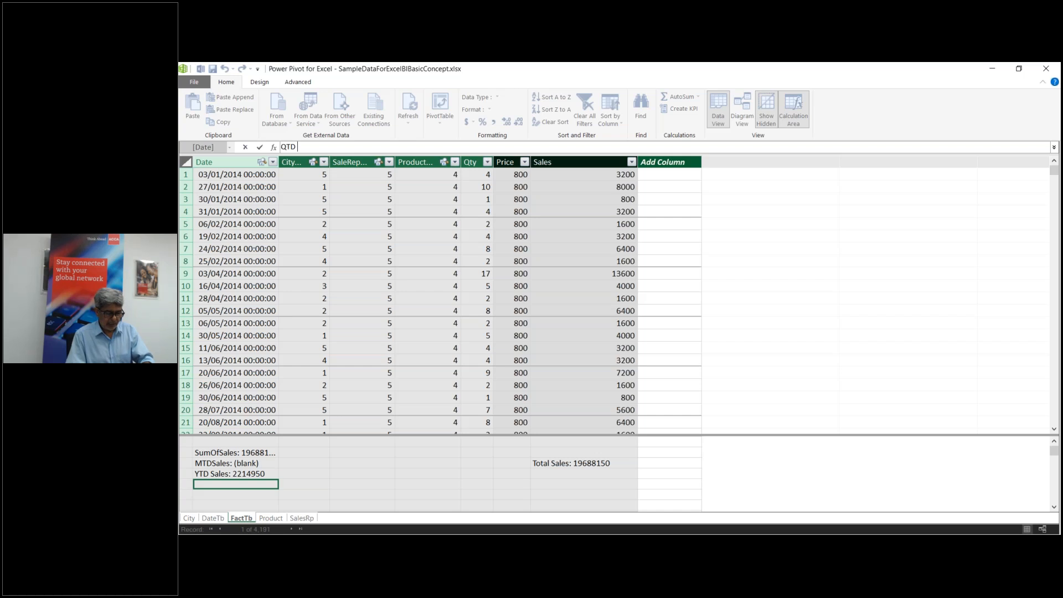
{"action": "type", "text": "Sales :"}
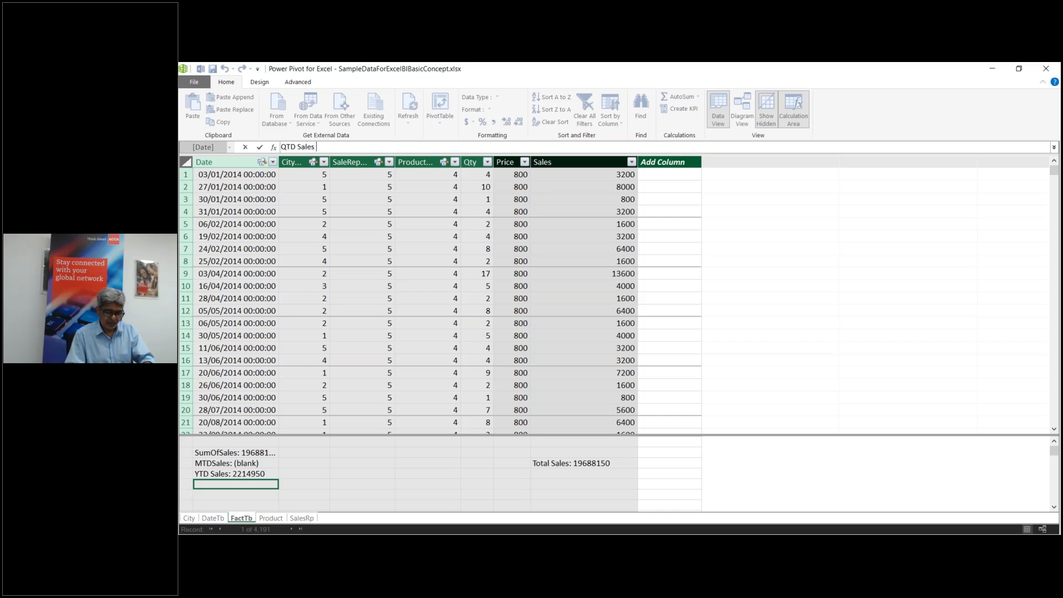
{"action": "type", "text": "="}
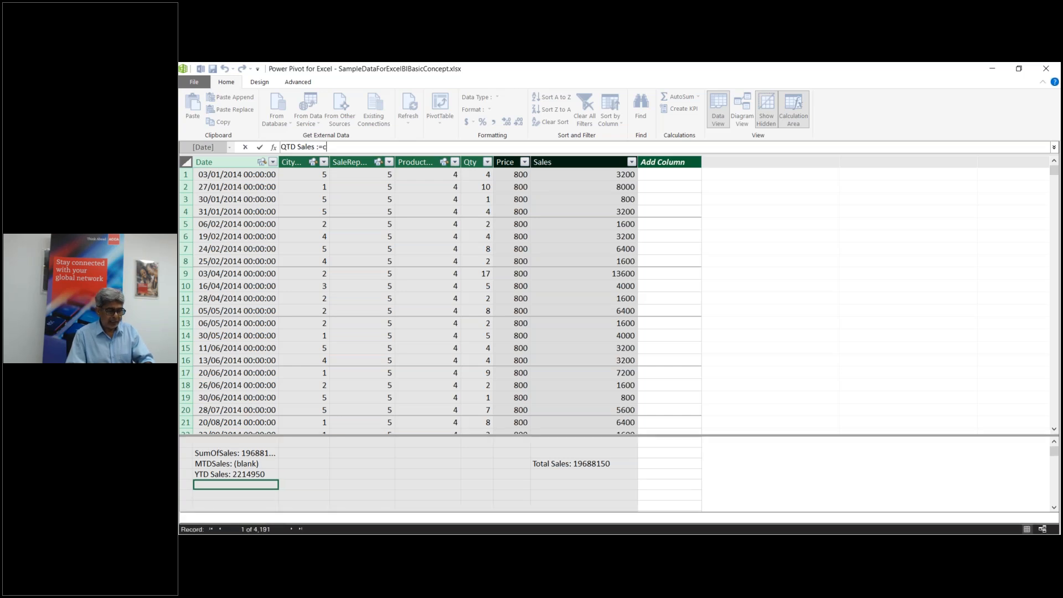
{"action": "type", "text": "cALCULATE("}
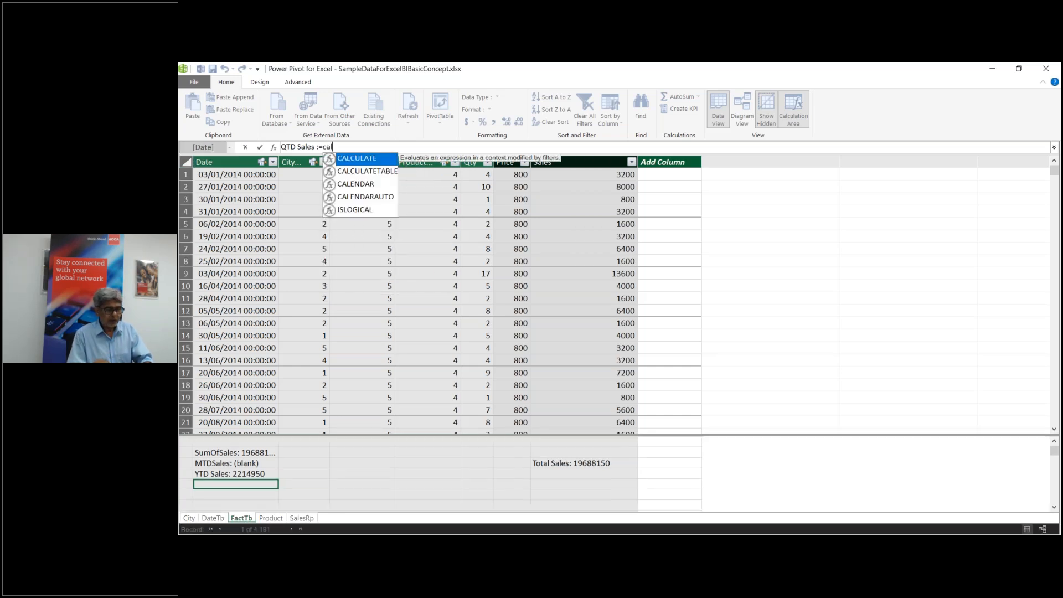
{"action": "key", "text": "Tab"}
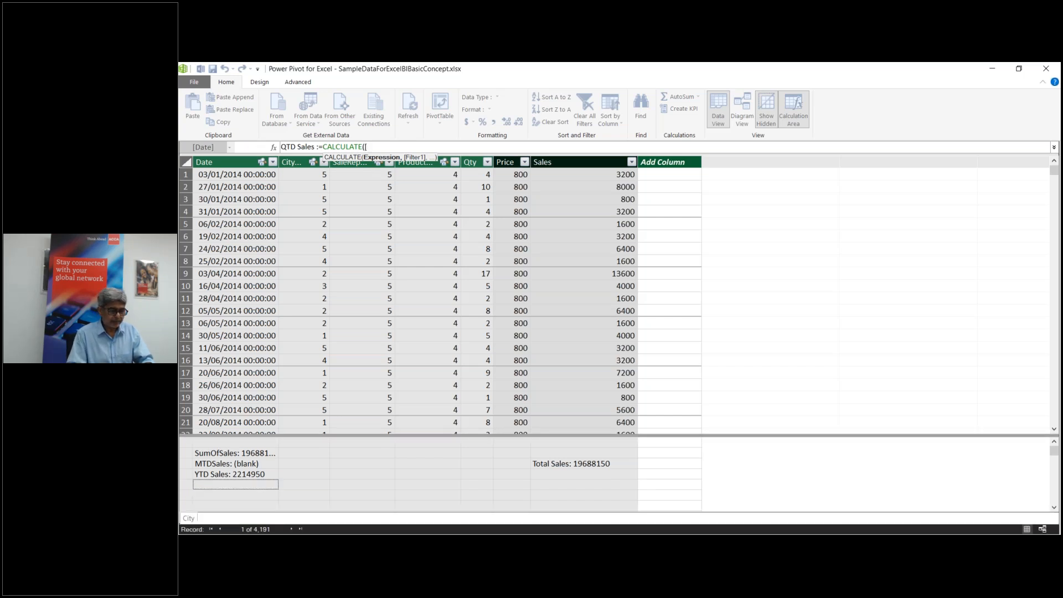
{"action": "type", "text": "[su"}
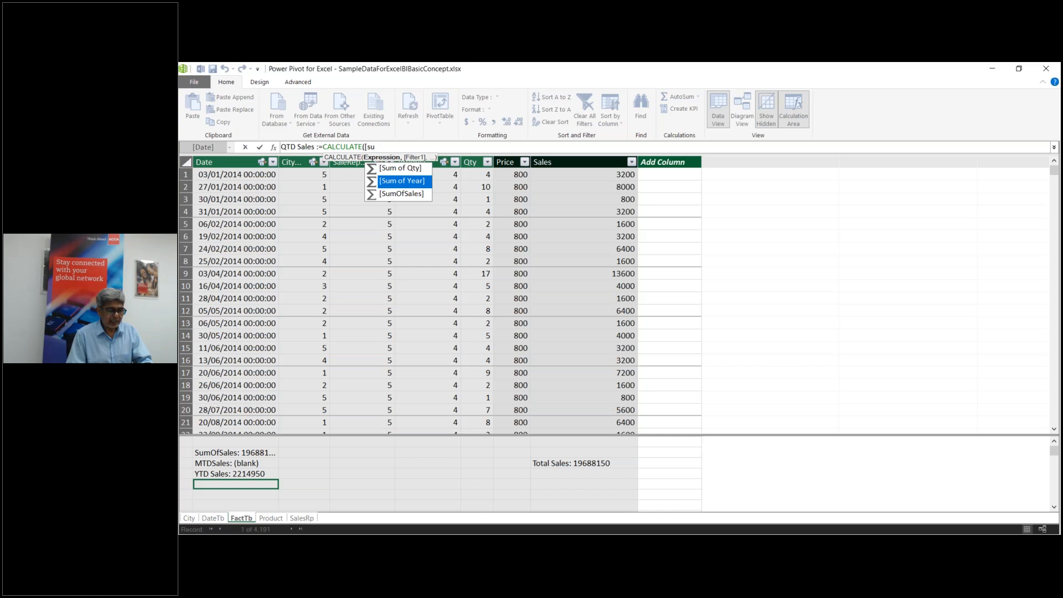
{"action": "key", "text": "Down"}
{"action": "key", "text": "Tab"}
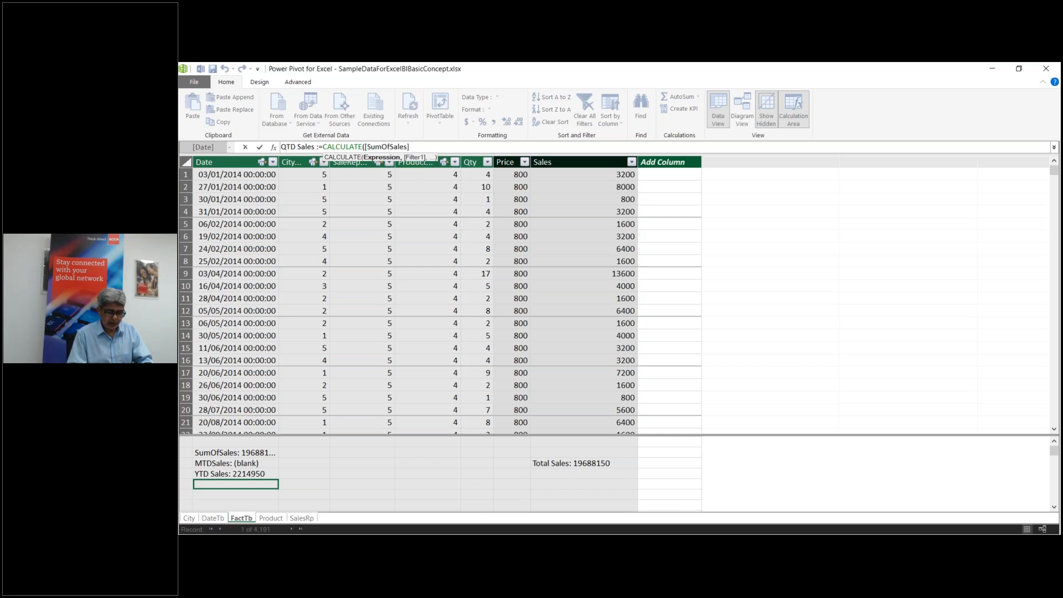
Step: Finish QTD Sales with the DATESQTD(DateTb[Date]) filter and commit the measure
{"action": "type", "text": ","}
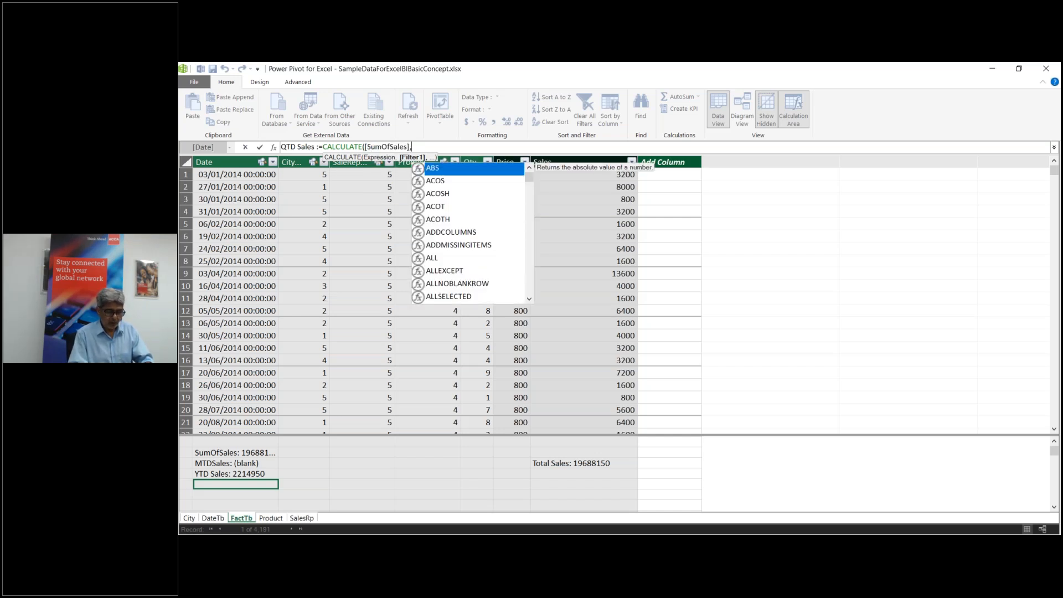
{"action": "type", "text": "q"}
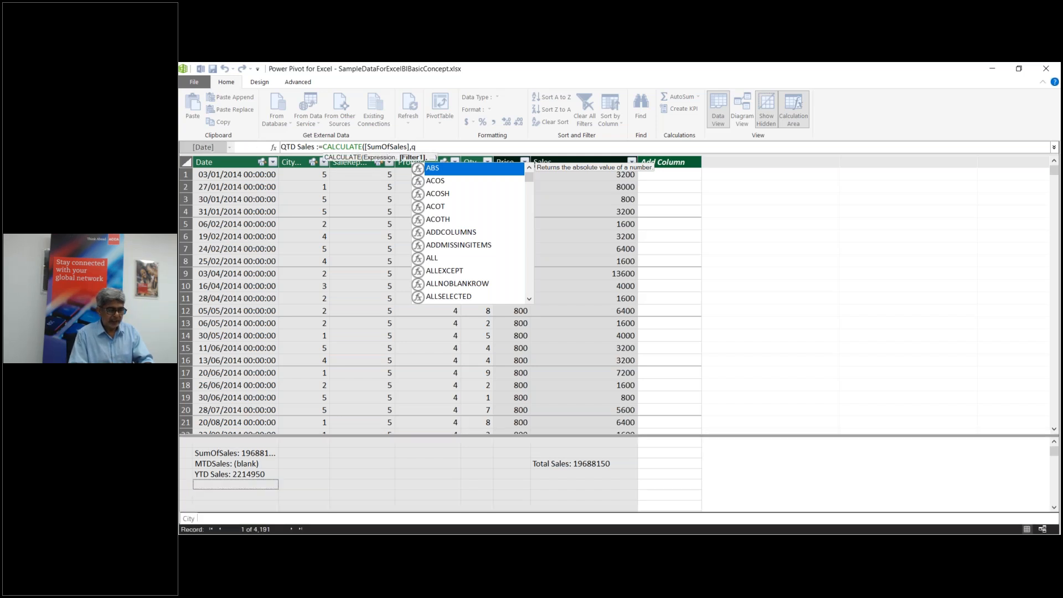
{"action": "type", "text": "td"}
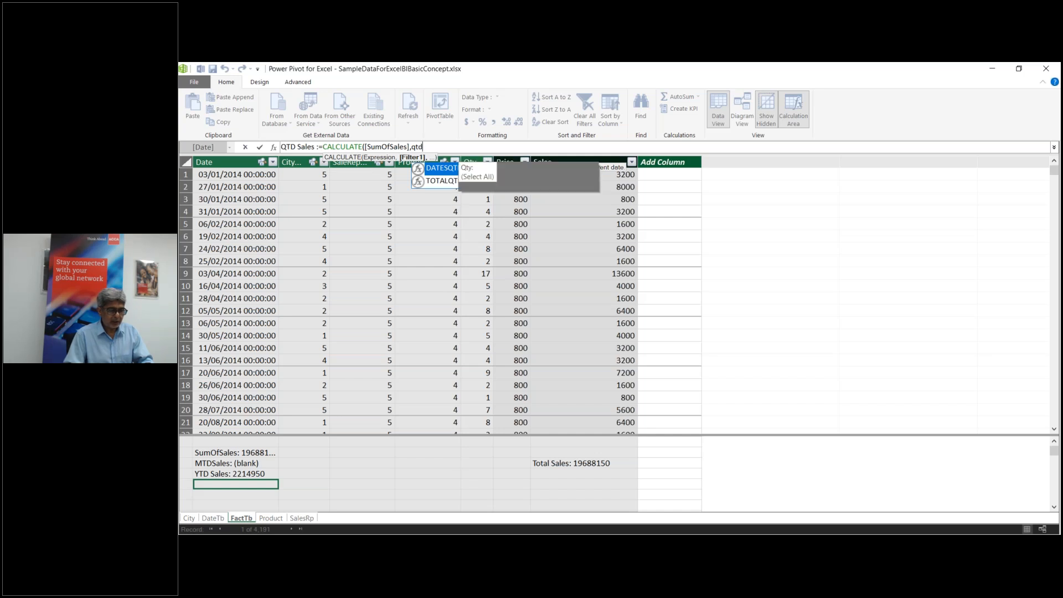
{"action": "key", "text": "Tab"}
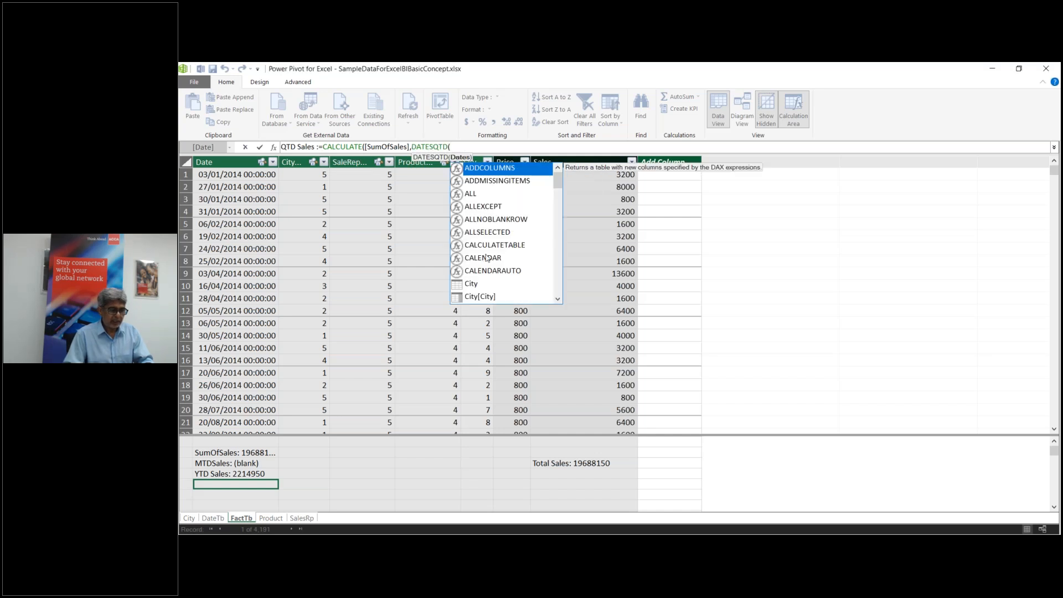
{"action": "type", "text": "date"}
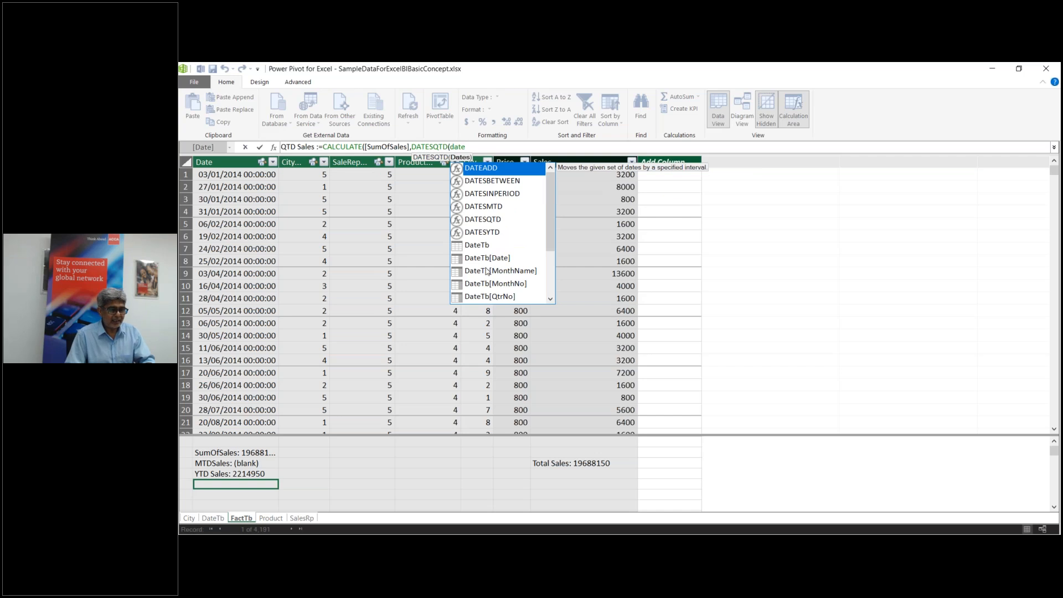
{"action": "left_click", "coordinate": [488, 259]}
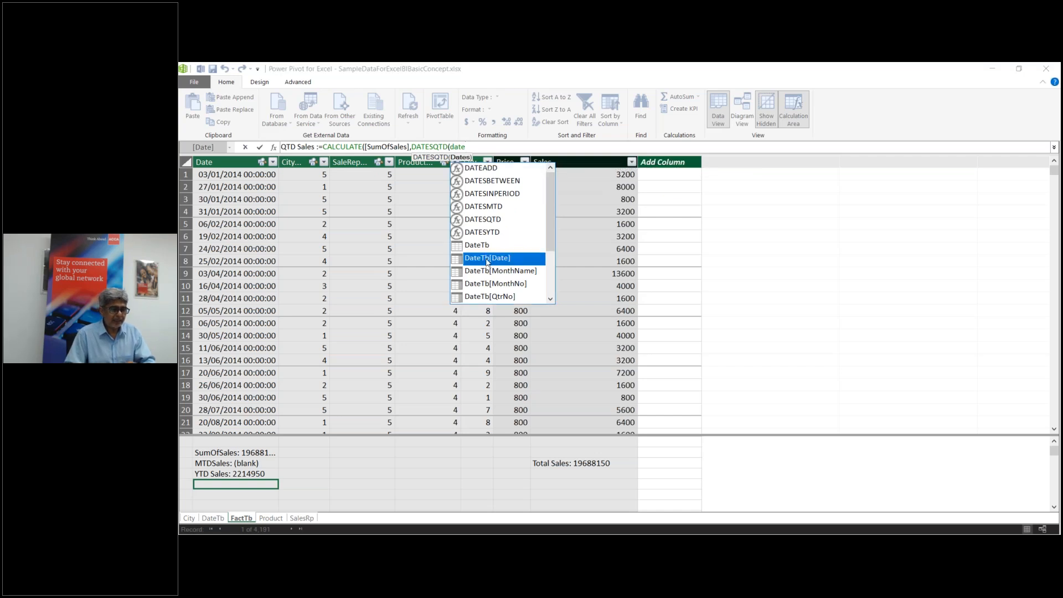
{"action": "double_click", "coordinate": [487, 260]}
{"action": "type", "text": ")"}
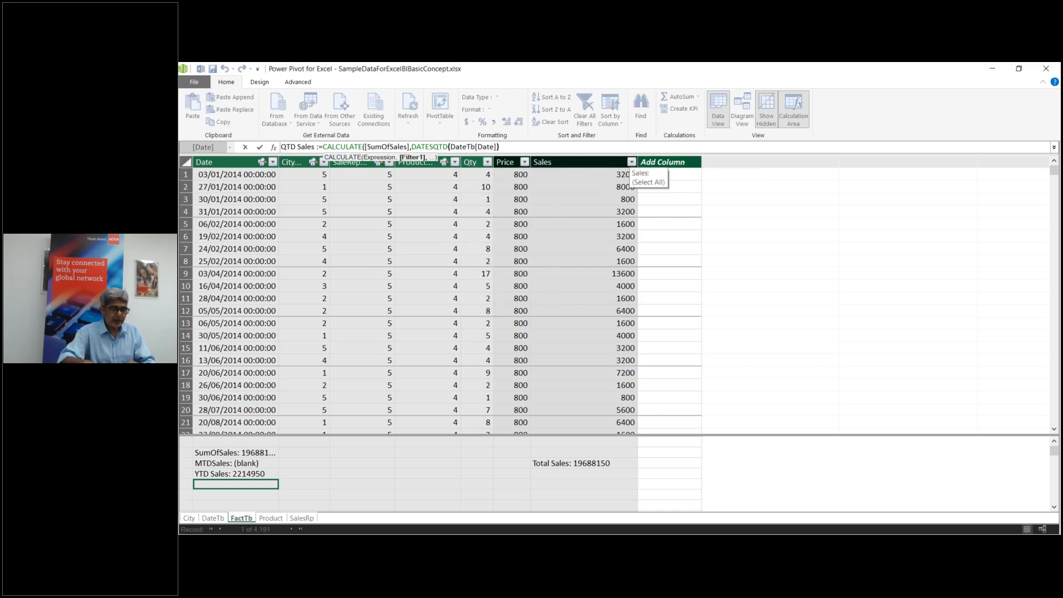
{"action": "type", "text": ")"}
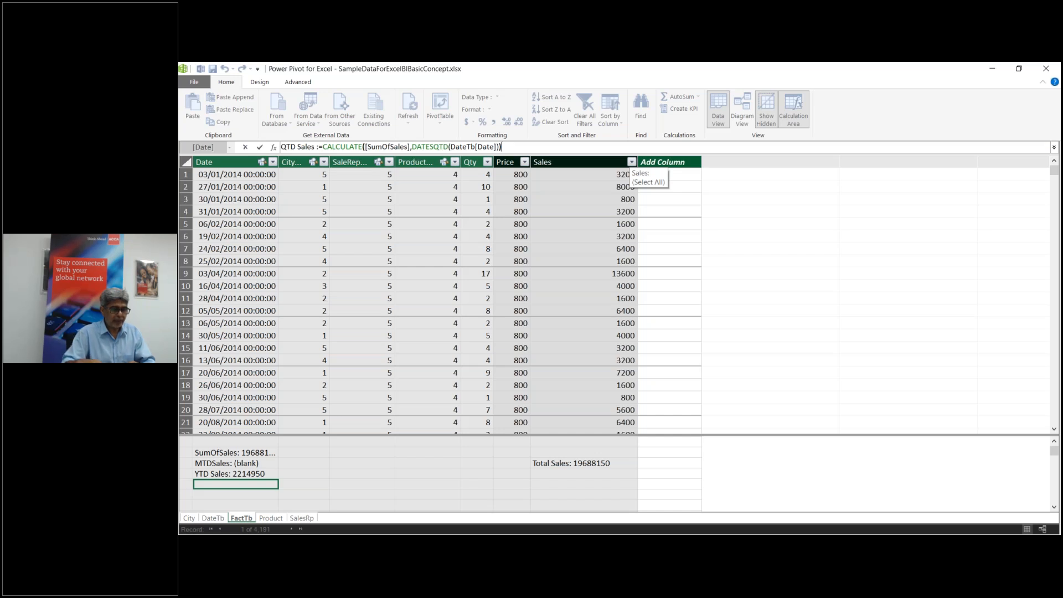
{"action": "key", "text": "Return"}
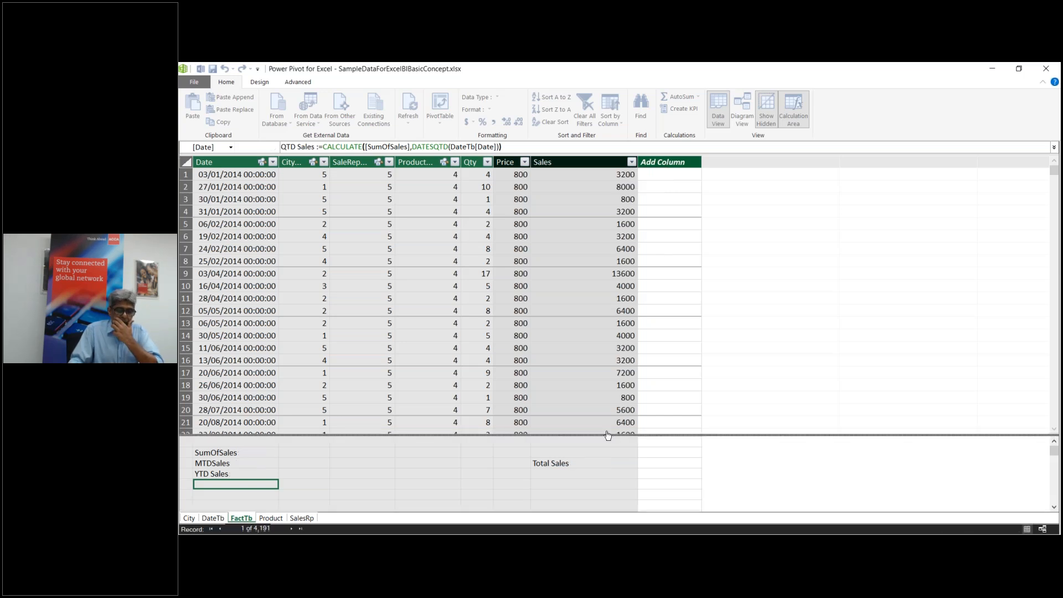
{"action": "left_click", "coordinate": [224, 497]}
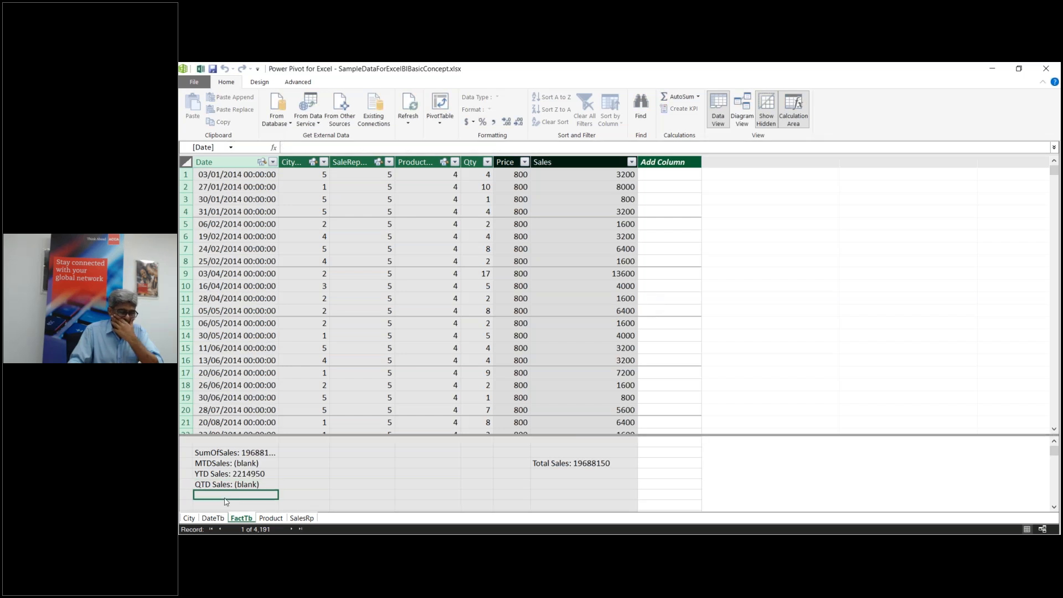
{"action": "left_click", "coordinate": [305, 455]}
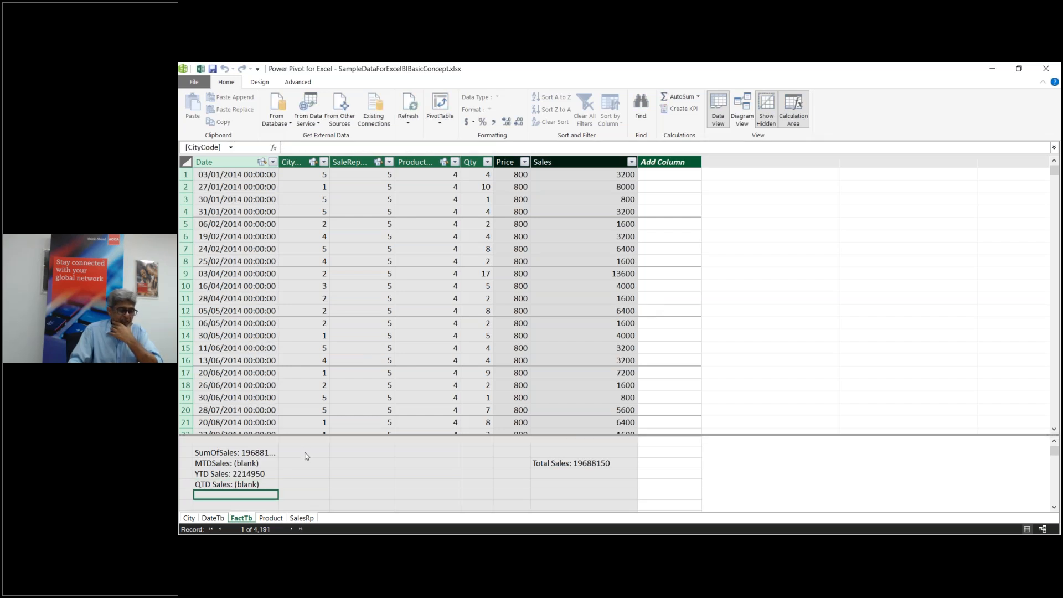
Step: Beside SumOfSales, start an SPLY measure as CALCULATE([SumOfSales]
{"action": "double_click", "coordinate": [305, 454]}
{"action": "type", "text": "SPLY"}
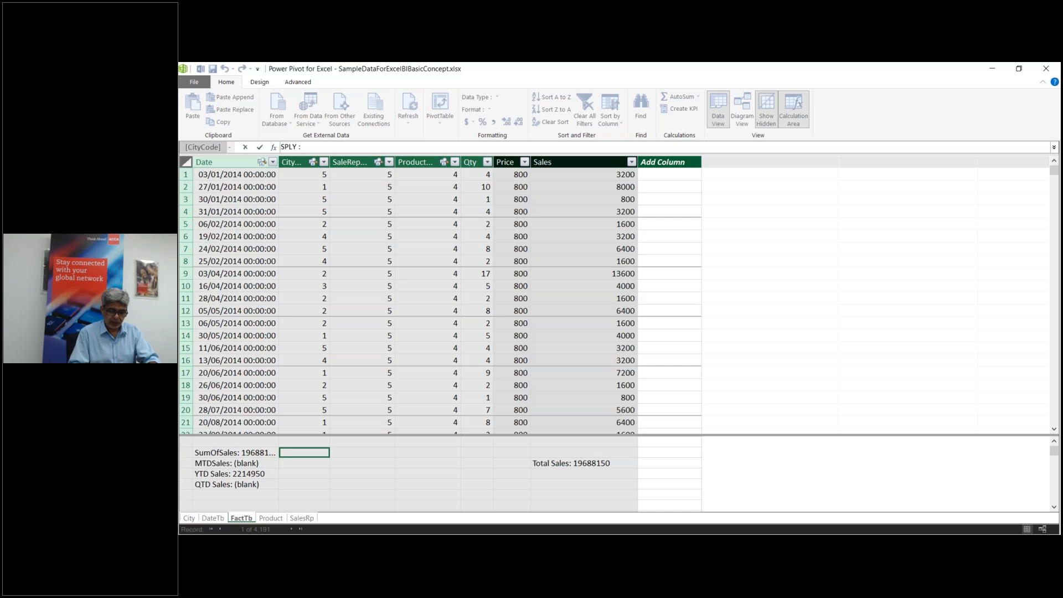
{"action": "type", "text": " :="}
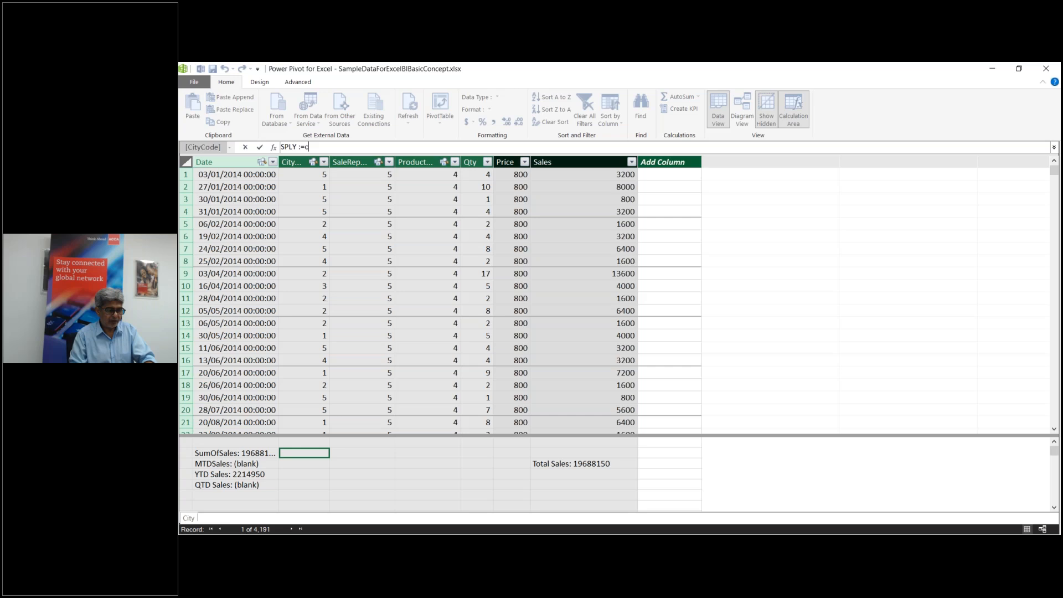
{"action": "type", "text": "CALCULATE("}
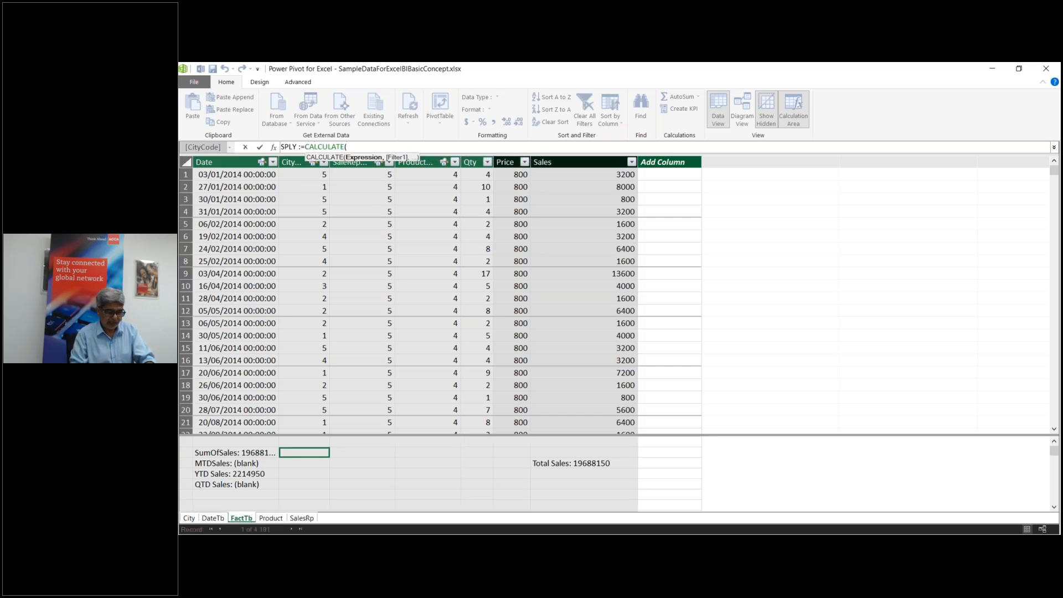
{"action": "type", "text": "s"}
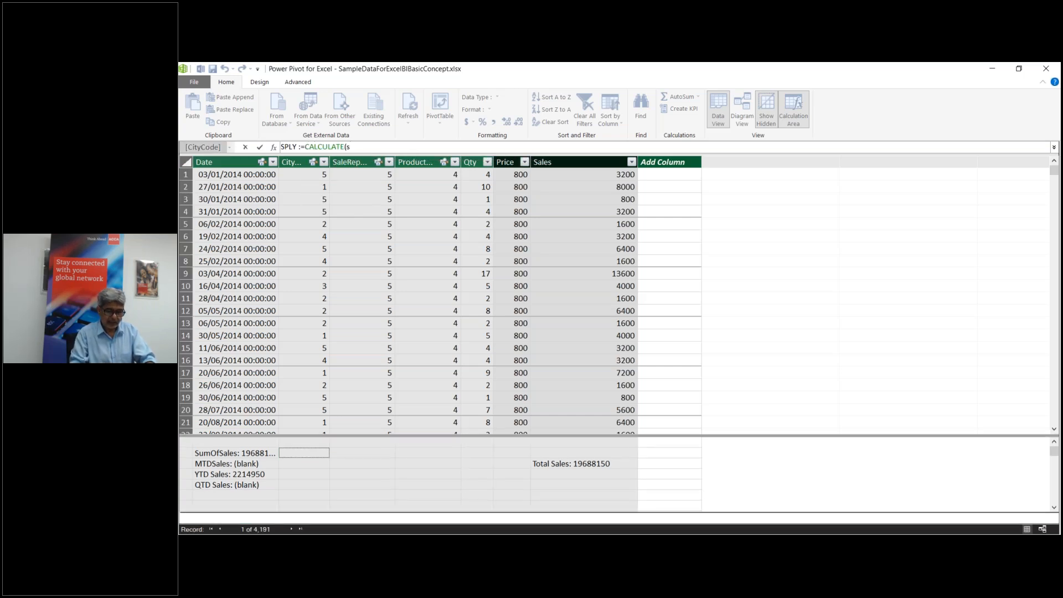
{"action": "key", "text": "BackSpace"}
{"action": "type", "text": "["}
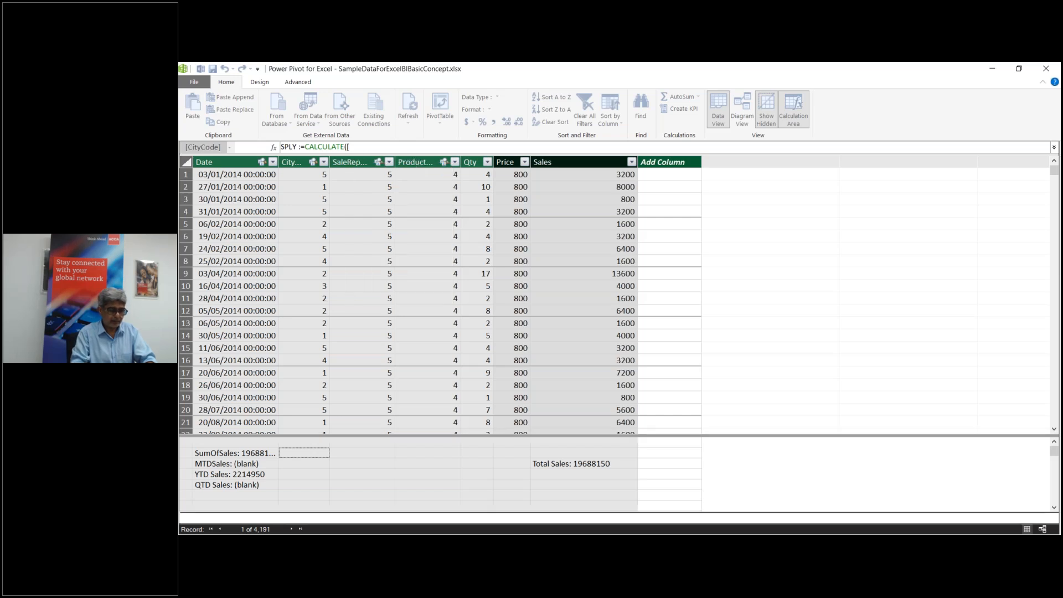
{"action": "type", "text": "s"}
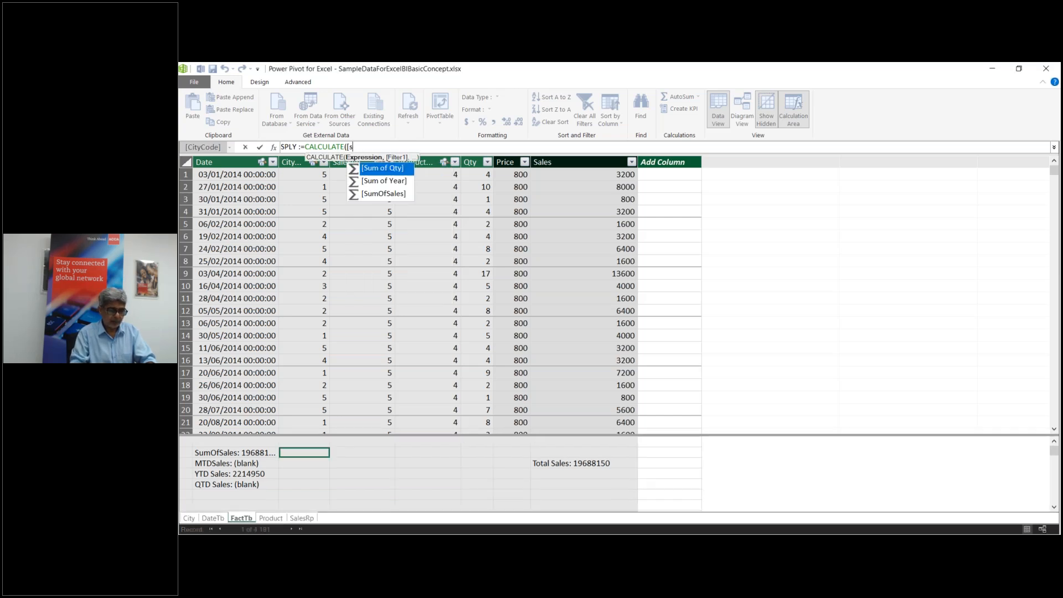
{"action": "type", "text": "um"}
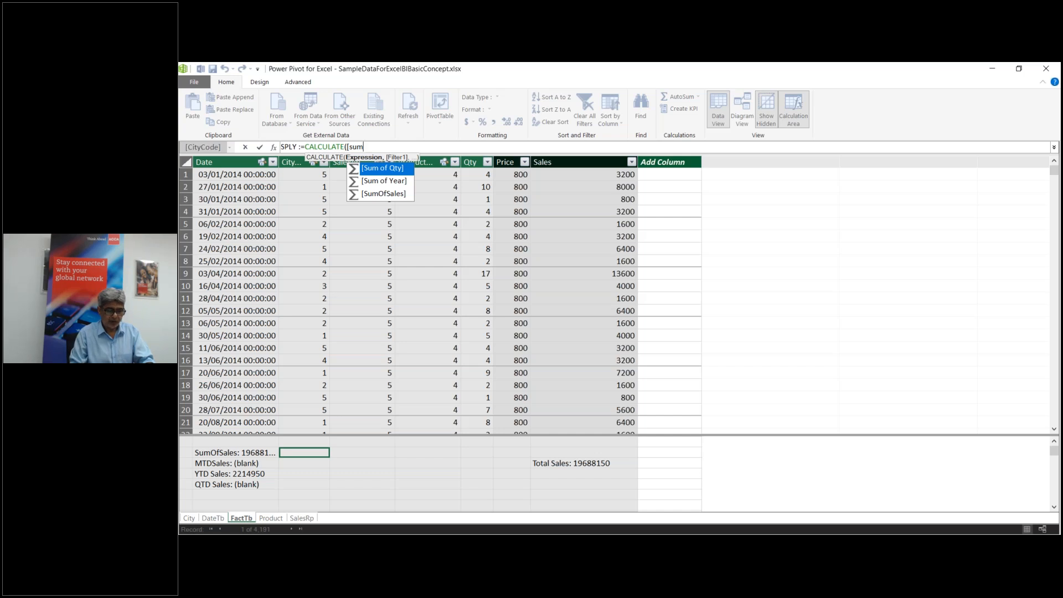
{"action": "key", "text": "Down"}
{"action": "key", "text": "Down"}
{"action": "key", "text": "Tab"}
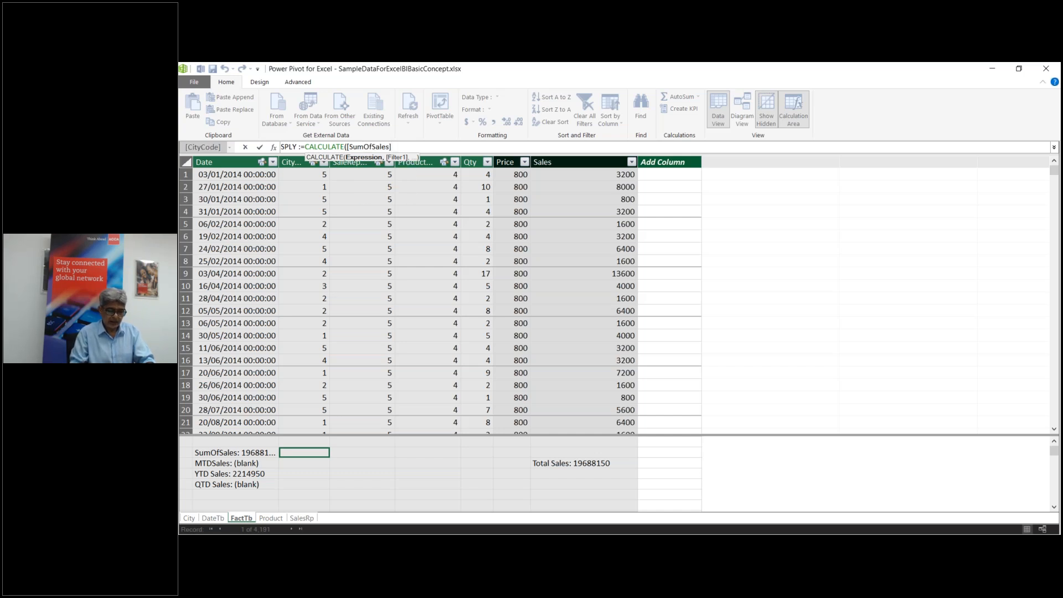
Step: Add SAMEPERIODLASTYEAR(DateTb[Date]) as the filter, close the brackets and commit SPLY
{"action": "type", "text": ","}
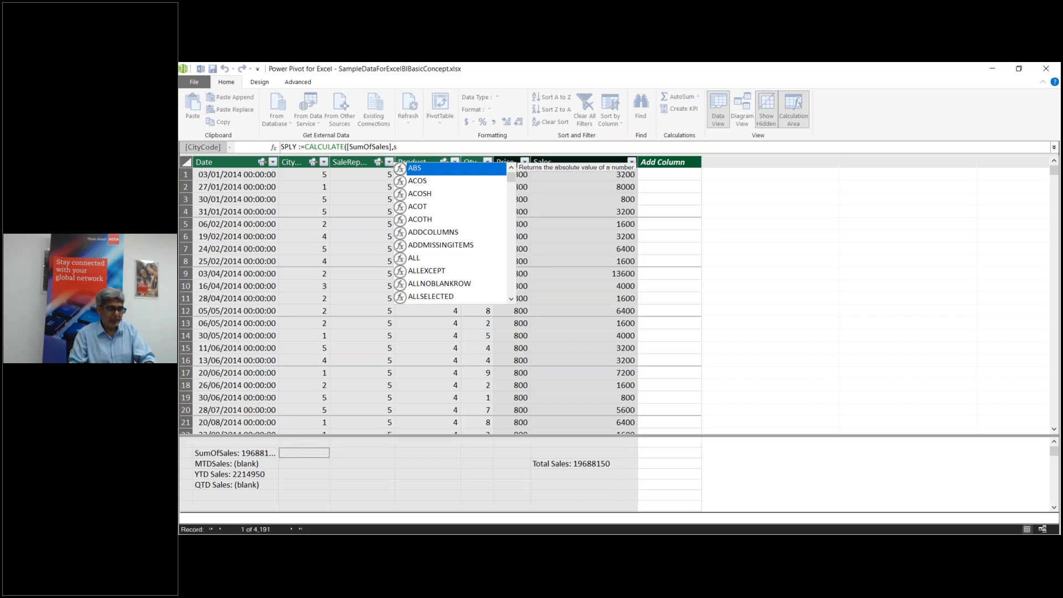
{"action": "type", "text": "same"}
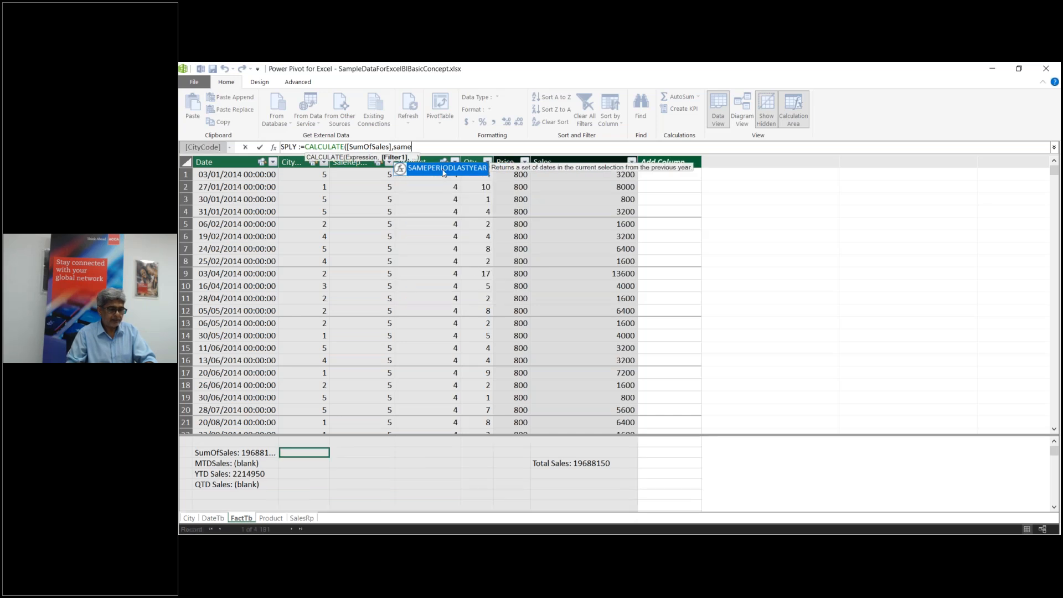
{"action": "double_click", "coordinate": [444, 169]}
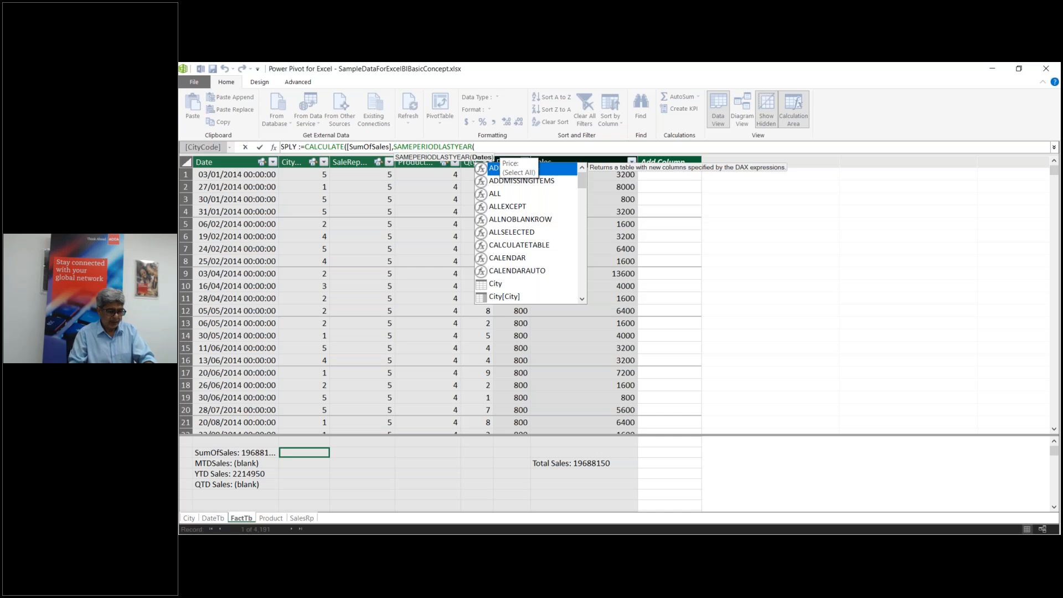
{"action": "type", "text": "date"}
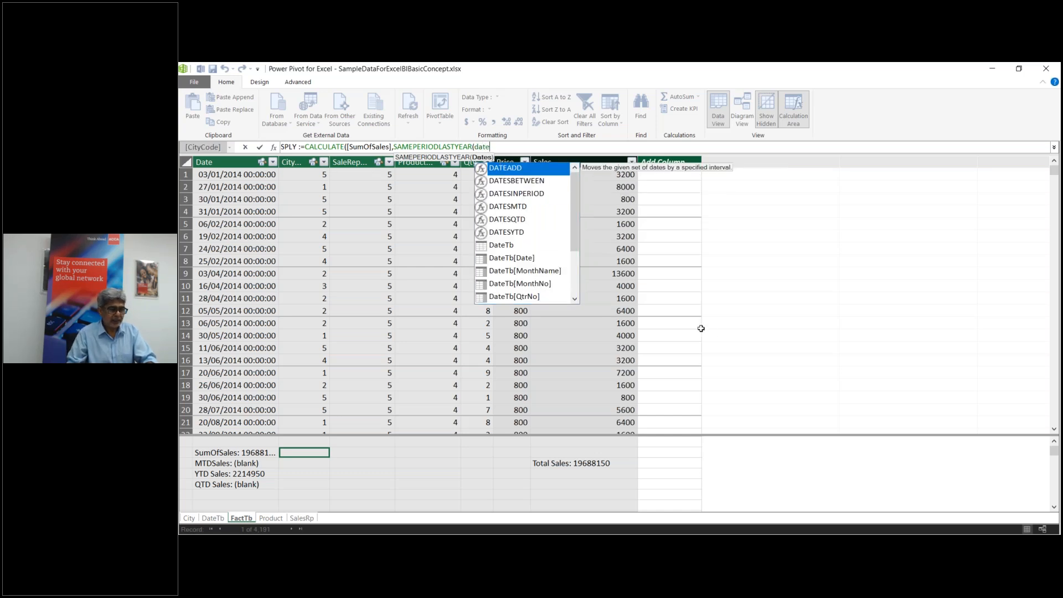
{"action": "double_click", "coordinate": [530, 258]}
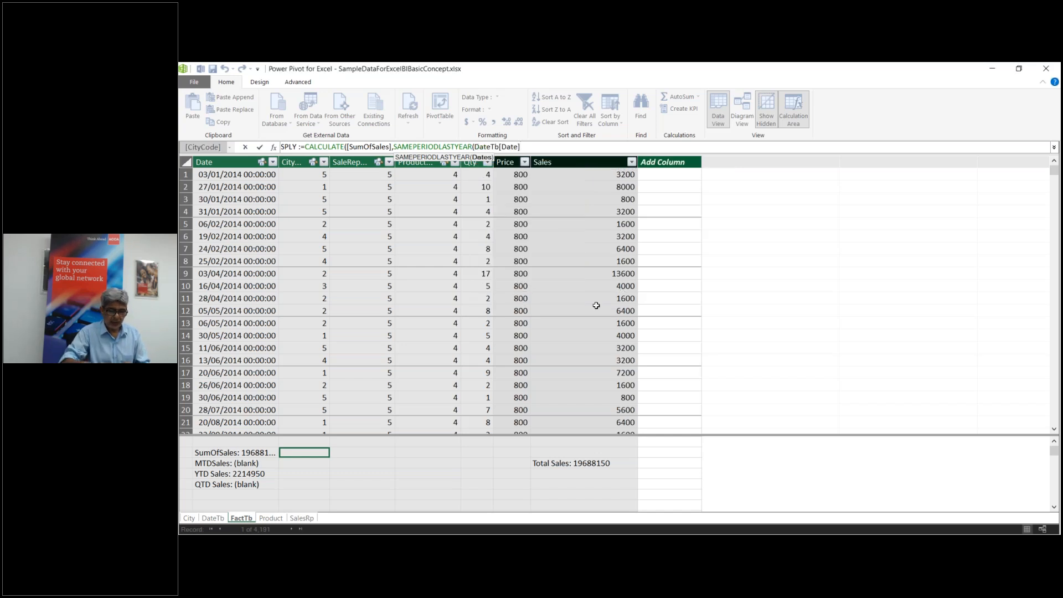
{"action": "type", "text": ")))"}
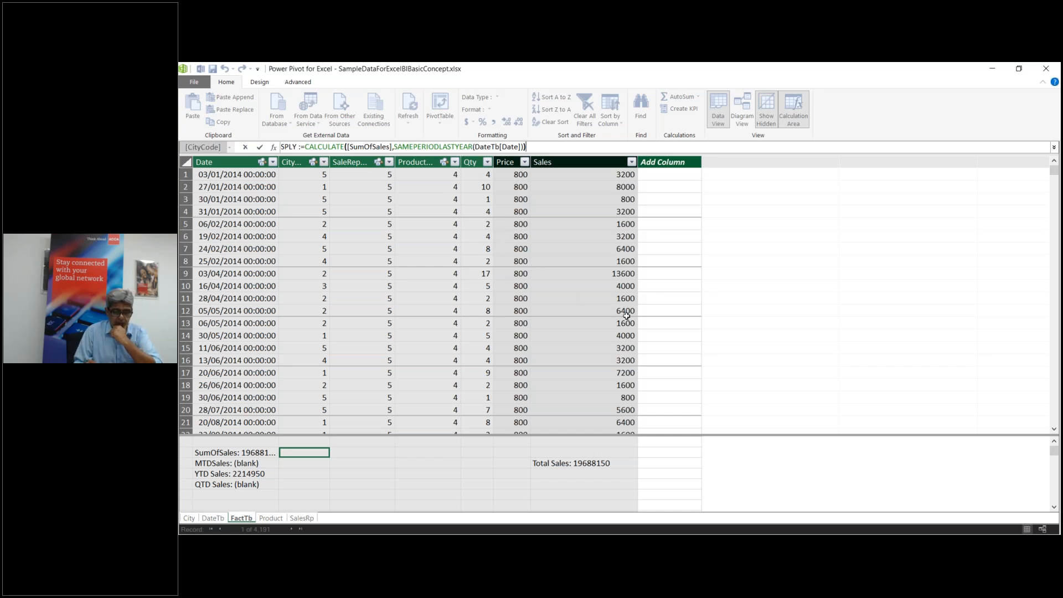
{"action": "key", "text": "Return"}
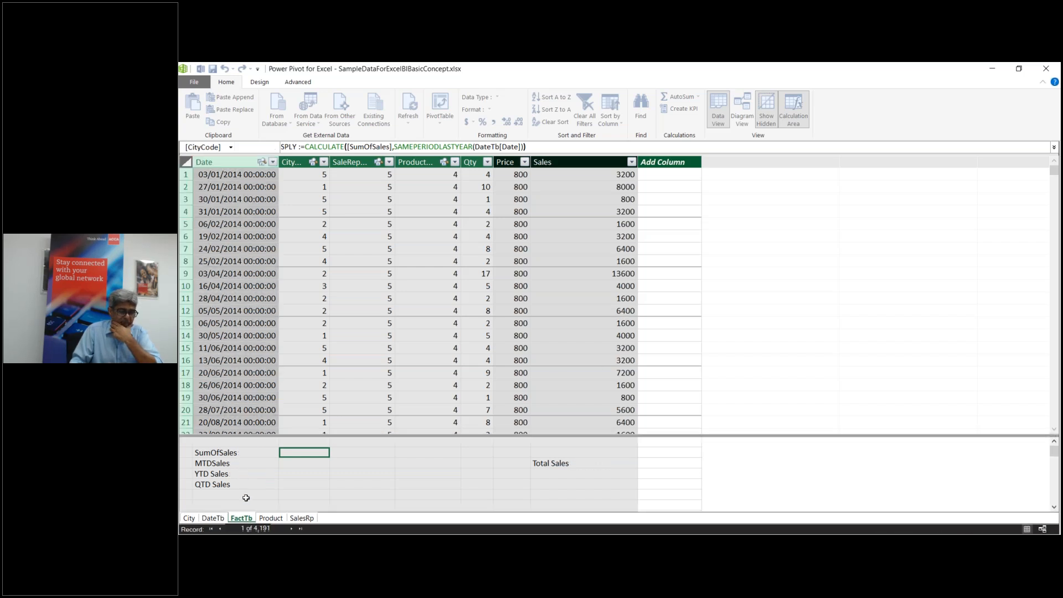
{"action": "left_click_drag", "start_coordinate": [250, 436], "coordinate": [250, 434]}
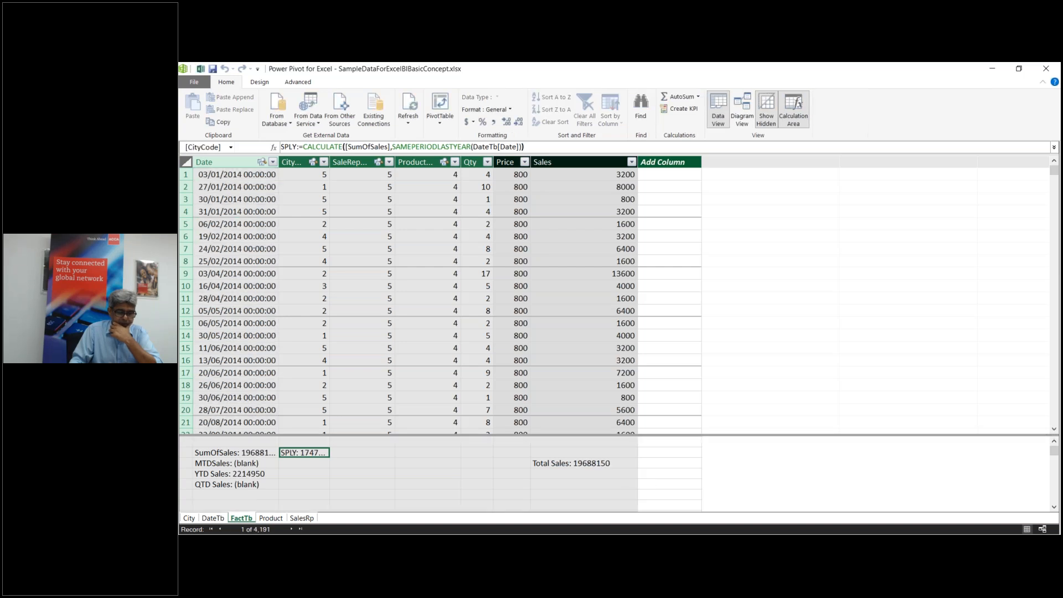
{"action": "mouse_move", "coordinate": [618, 543]}
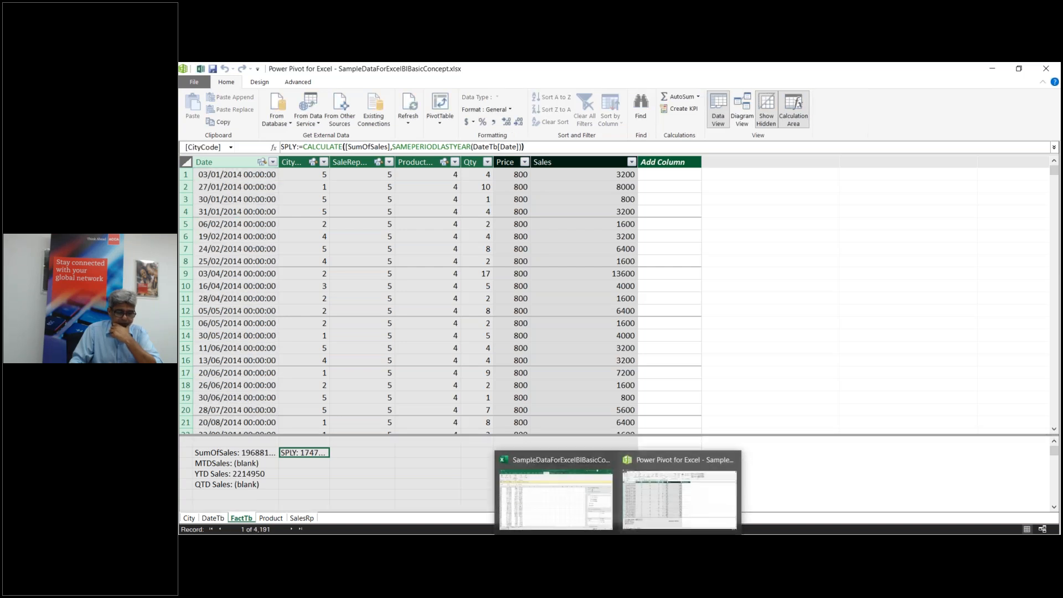
Step: Back in Excel, remove Date from the pivot table rows
{"action": "left_click", "coordinate": [584, 504]}
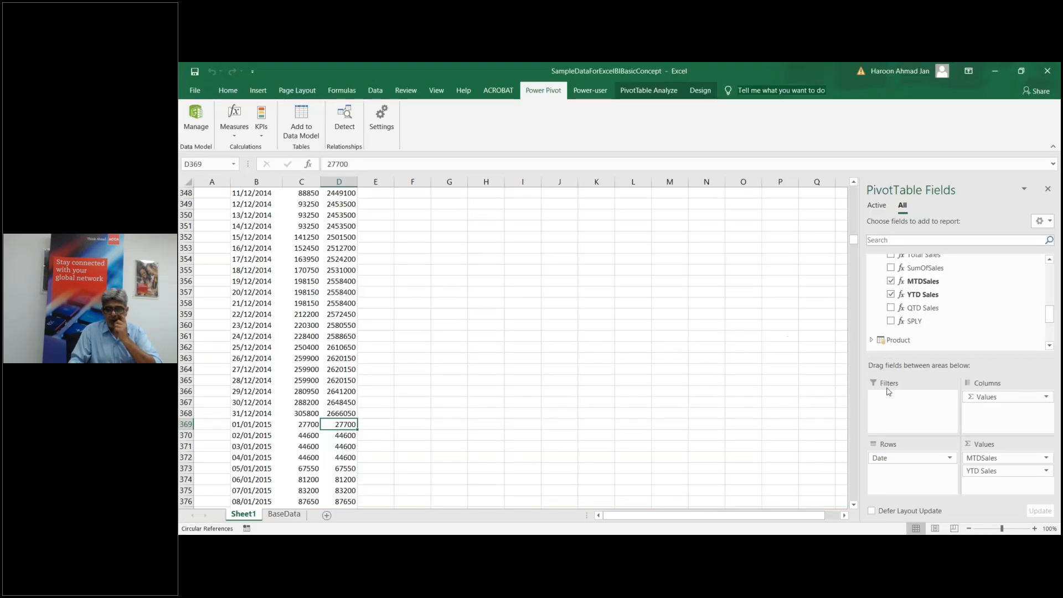
{"action": "left_click_drag", "start_coordinate": [896, 458], "coordinate": [899, 308]}
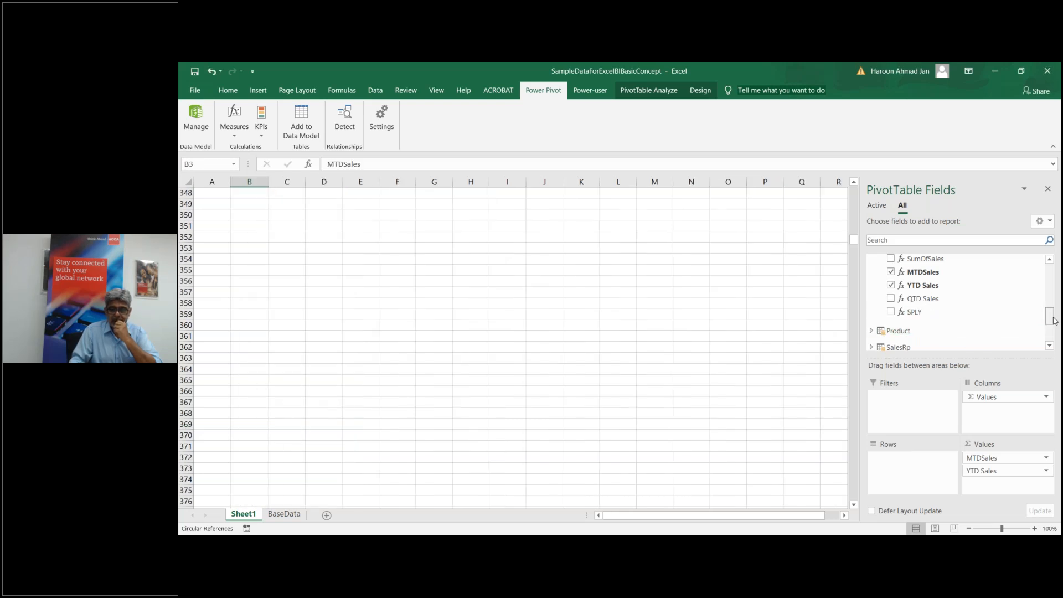
{"action": "scroll", "coordinate": [1053, 320], "scroll_direction": "up", "scroll_amount": 1}
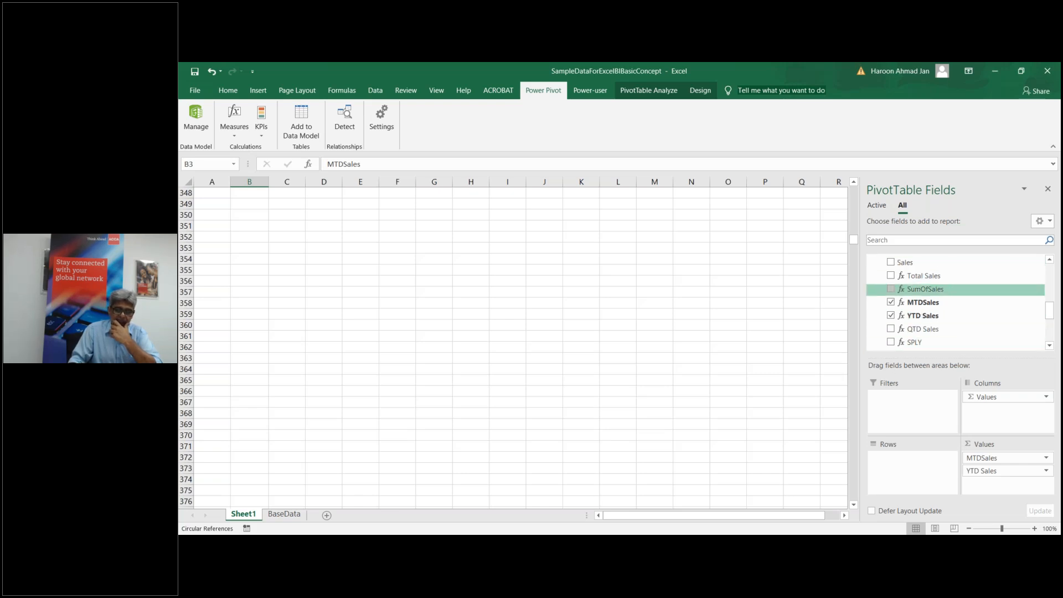
{"action": "scroll", "coordinate": [1051, 309], "scroll_direction": "up", "scroll_amount": 2}
{"action": "left_click_drag", "start_coordinate": [1050, 309], "coordinate": [1044, 277]}
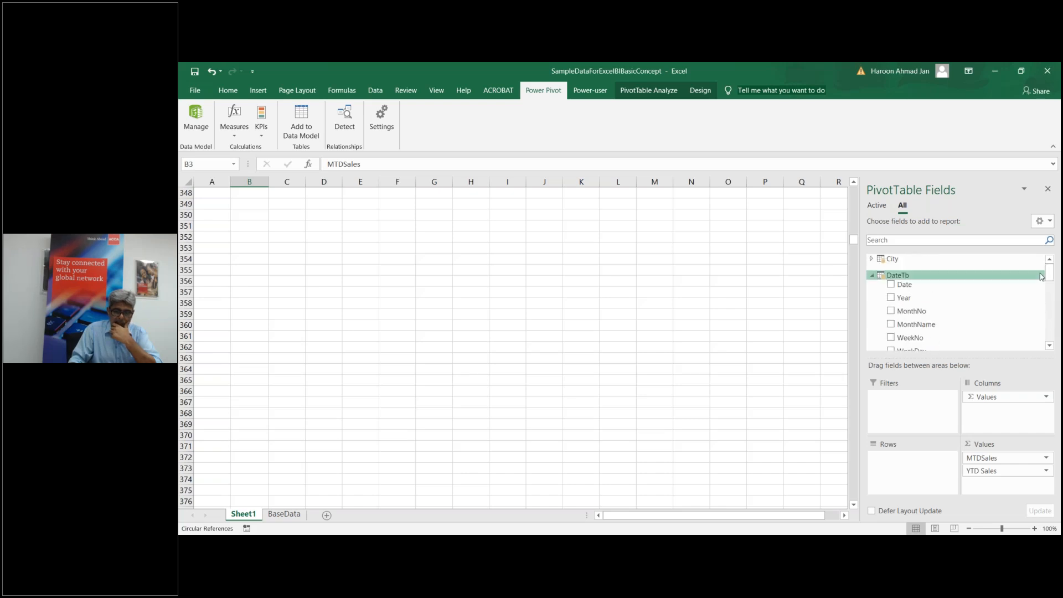
Step: Clear all value fields and make Year the only row field, listing 2014 to 2019
{"action": "left_click", "coordinate": [891, 298]}
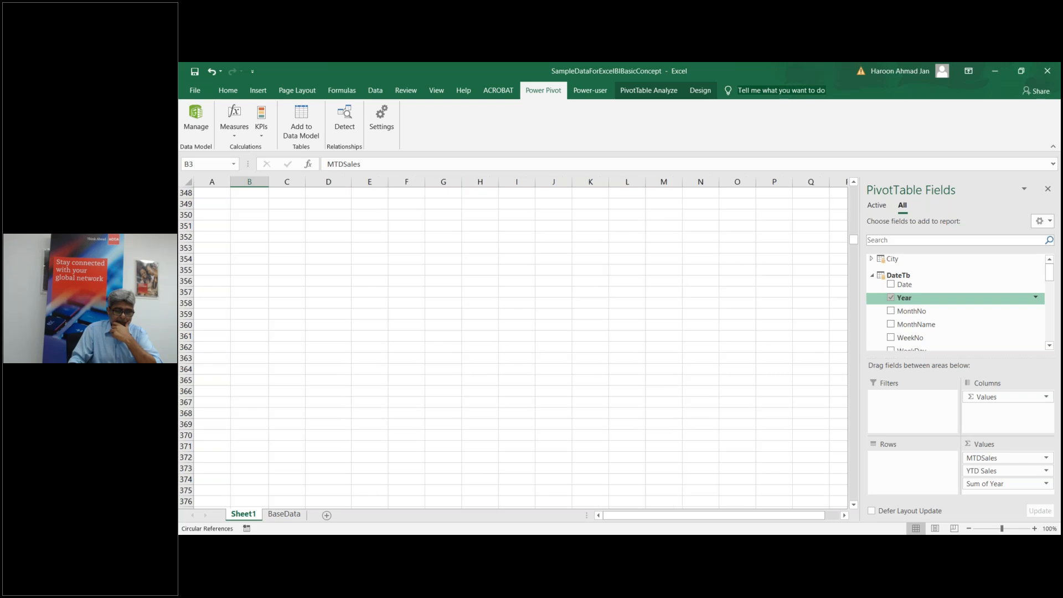
{"action": "left_click_drag", "start_coordinate": [992, 397], "coordinate": [917, 475]}
{"action": "left_click_drag", "start_coordinate": [853, 240], "coordinate": [854, 188]}
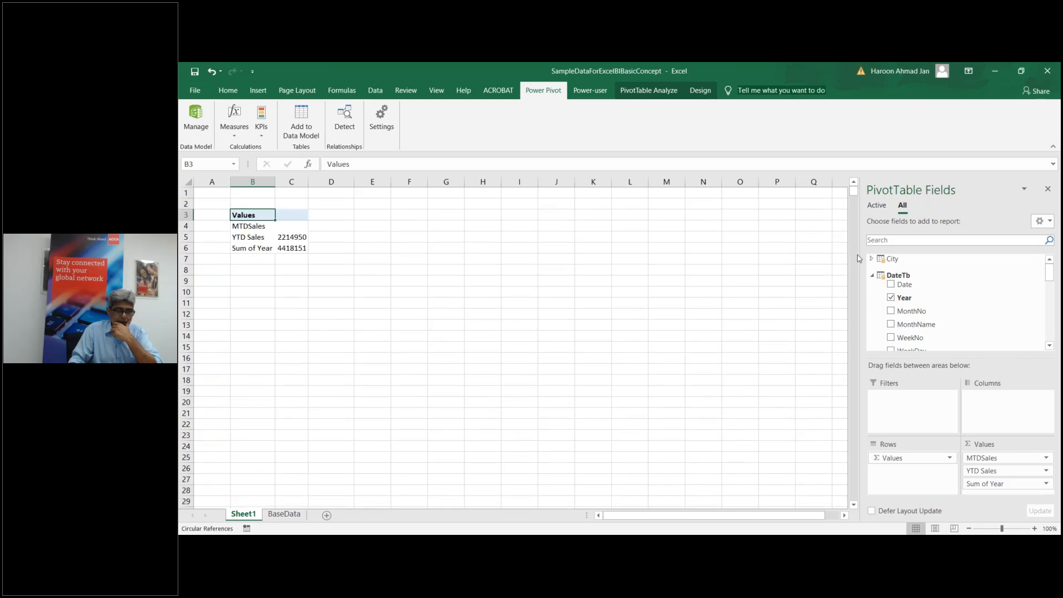
{"action": "left_click_drag", "start_coordinate": [904, 463], "coordinate": [959, 331]}
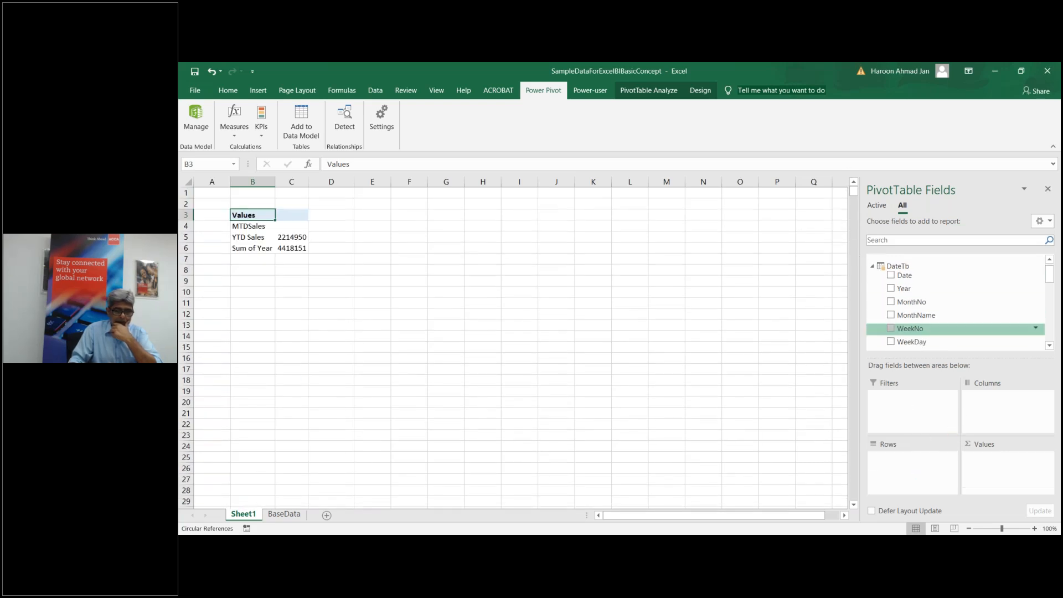
{"action": "left_click", "coordinate": [890, 288]}
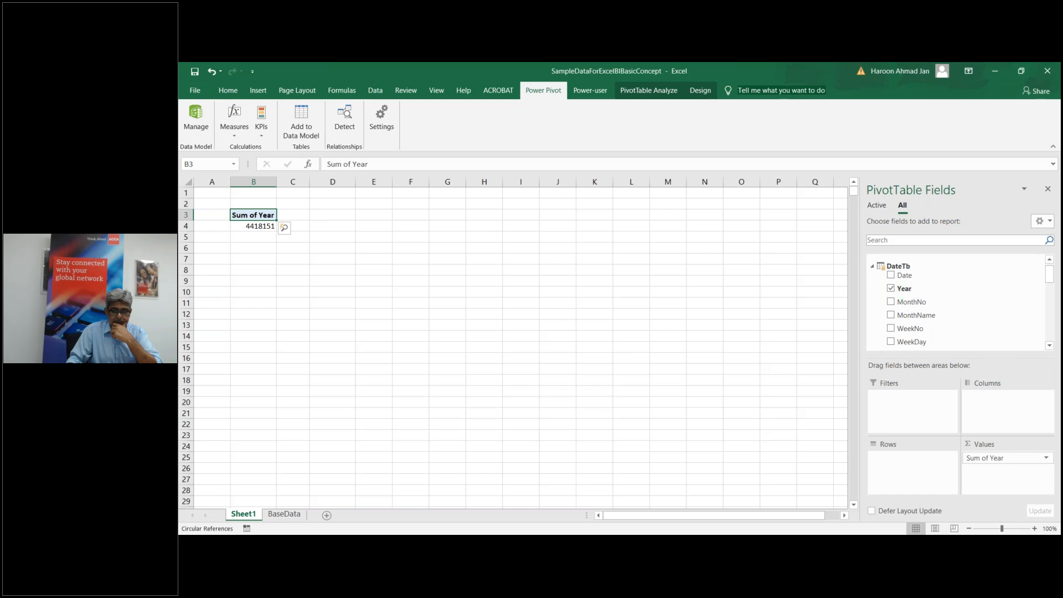
{"action": "left_click_drag", "start_coordinate": [991, 458], "coordinate": [913, 458]}
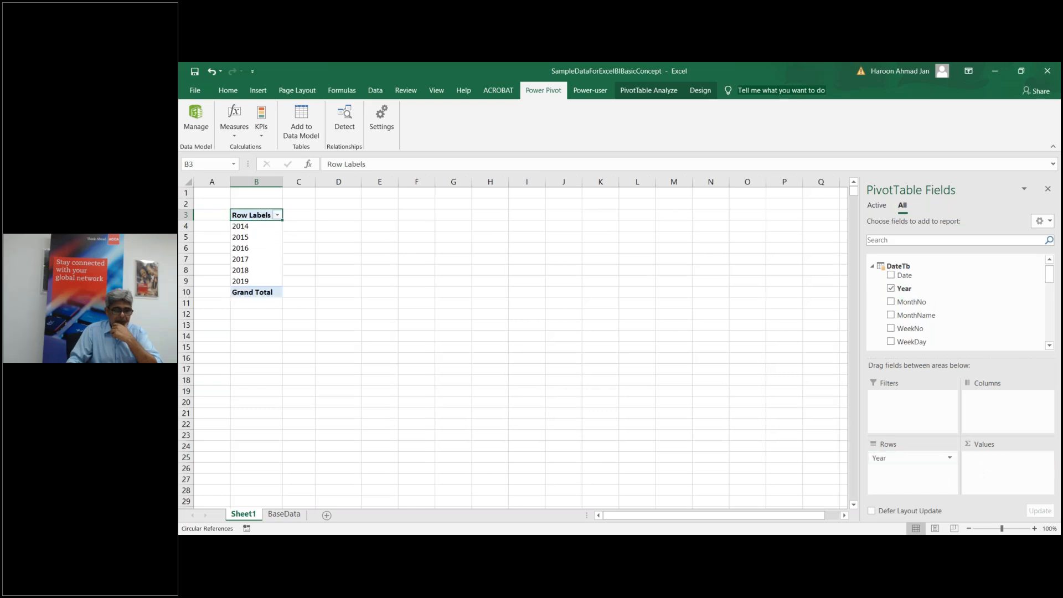
{"action": "left_click", "coordinate": [872, 266]}
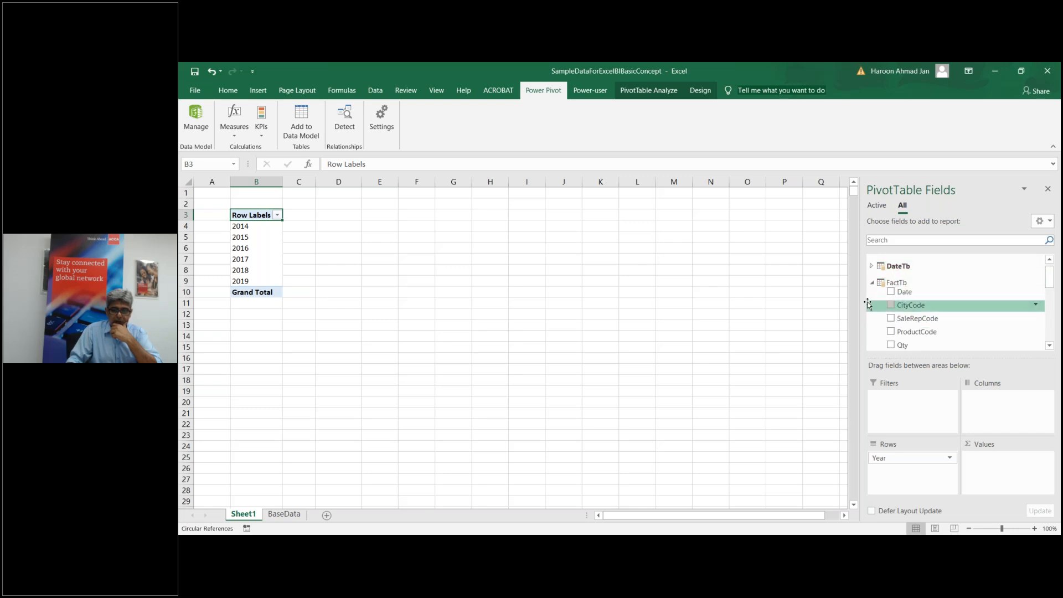
Step: Show YTD Sales followed by SPLY as the pivot values under each year 2014–2019
{"action": "left_click_drag", "start_coordinate": [1048, 281], "coordinate": [1048, 315]}
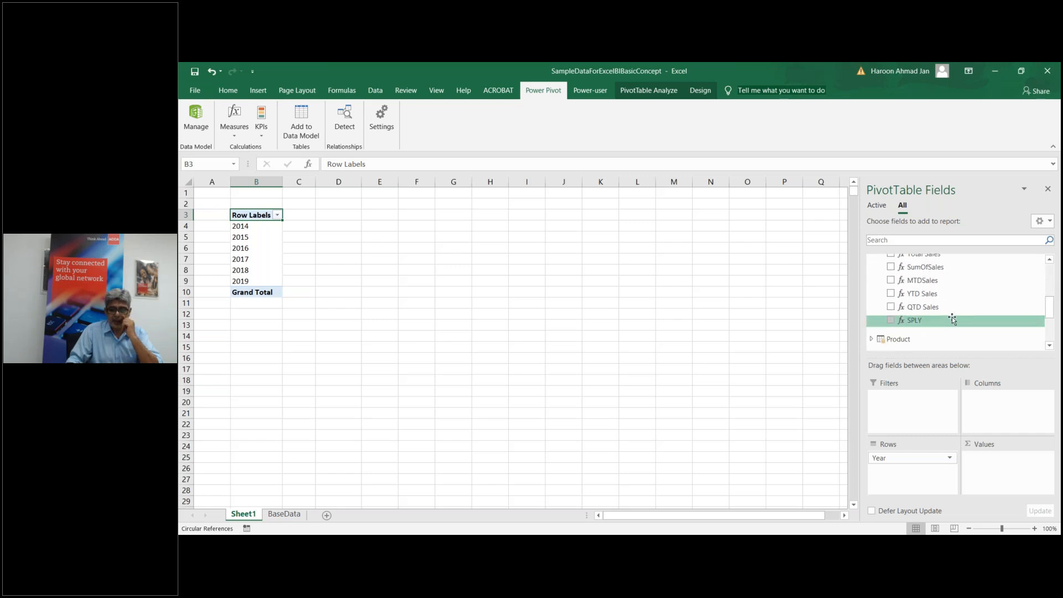
{"action": "left_click_drag", "start_coordinate": [1050, 313], "coordinate": [1050, 310]}
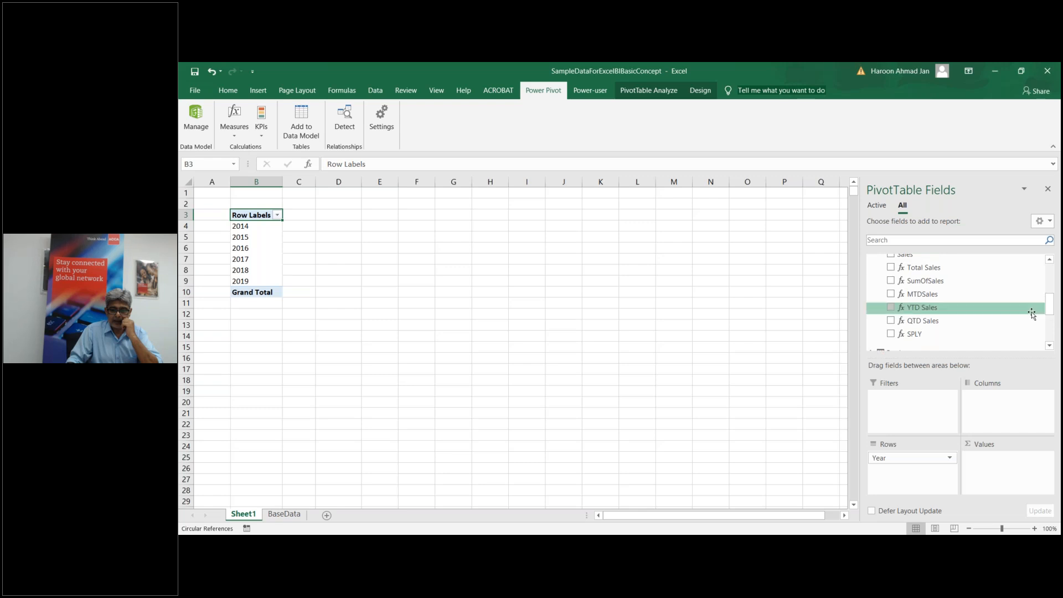
{"action": "left_click", "coordinate": [891, 307]}
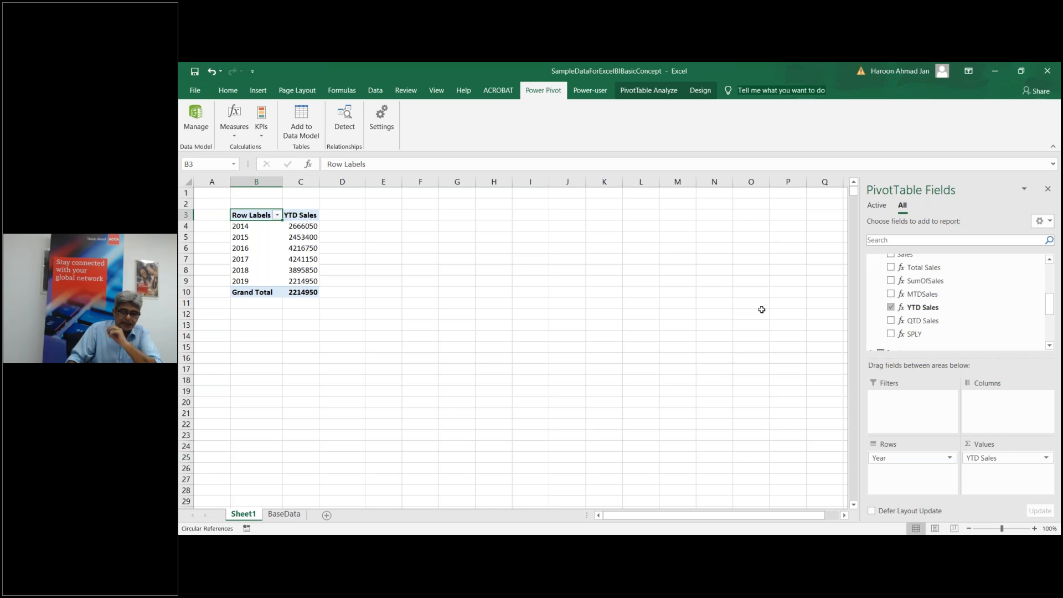
{"action": "left_click", "coordinate": [891, 335]}
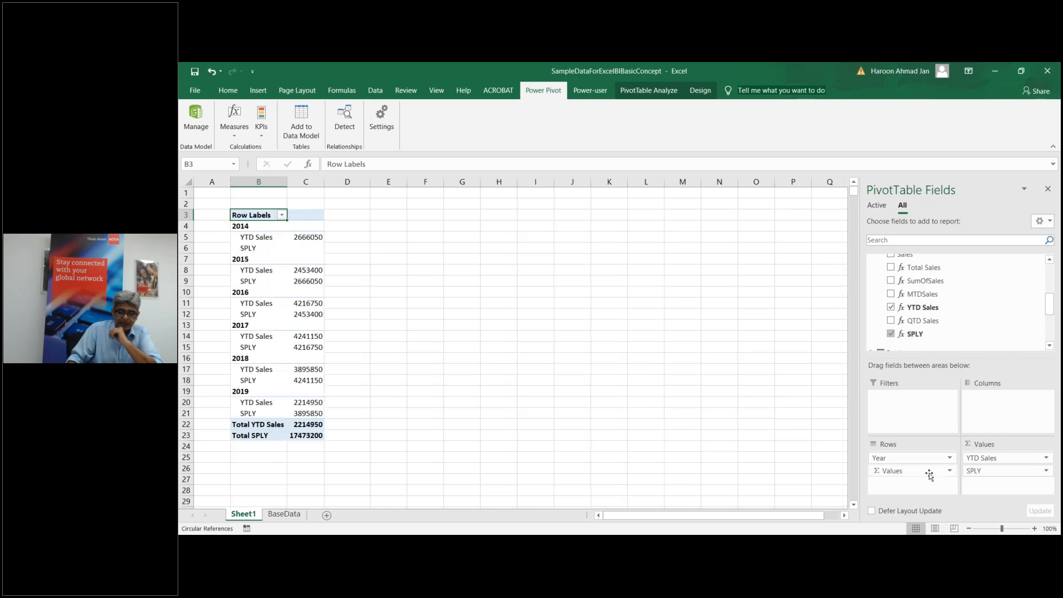
{"action": "left_click_drag", "start_coordinate": [927, 474], "coordinate": [899, 328]}
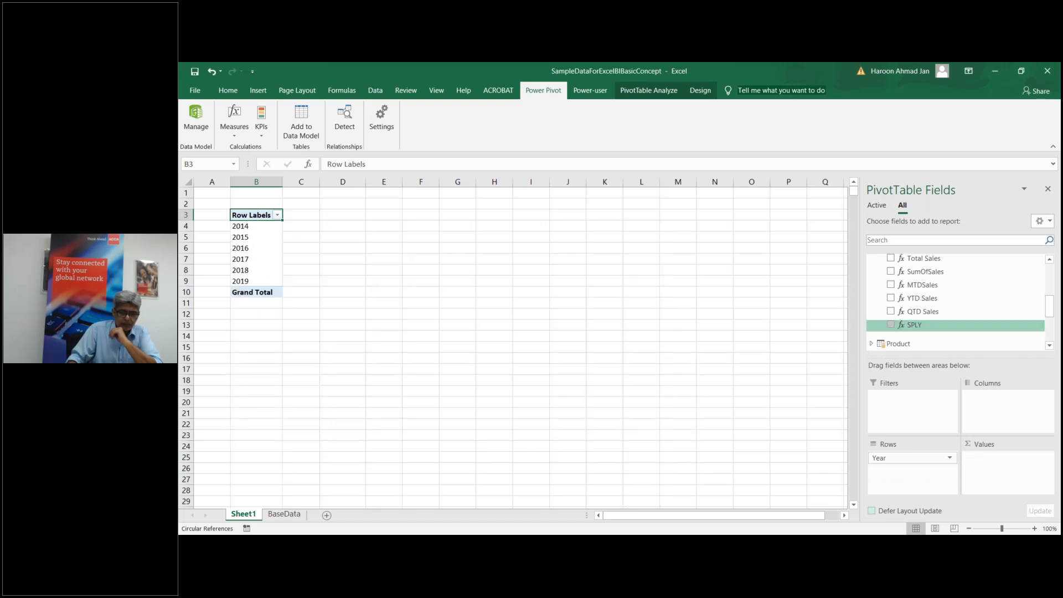
{"action": "left_click", "coordinate": [891, 324]}
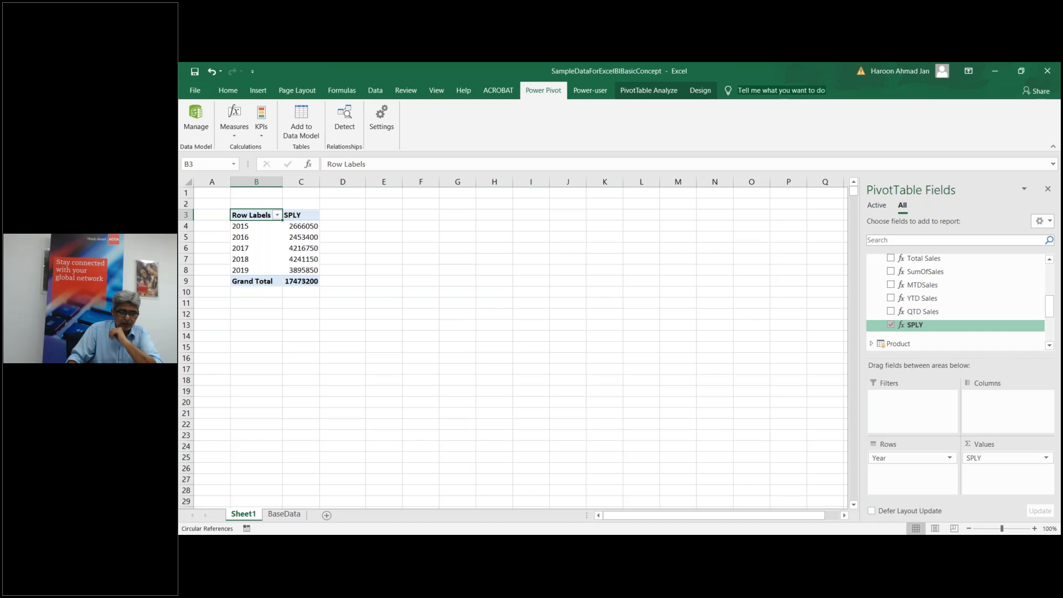
{"action": "left_click", "coordinate": [891, 311]}
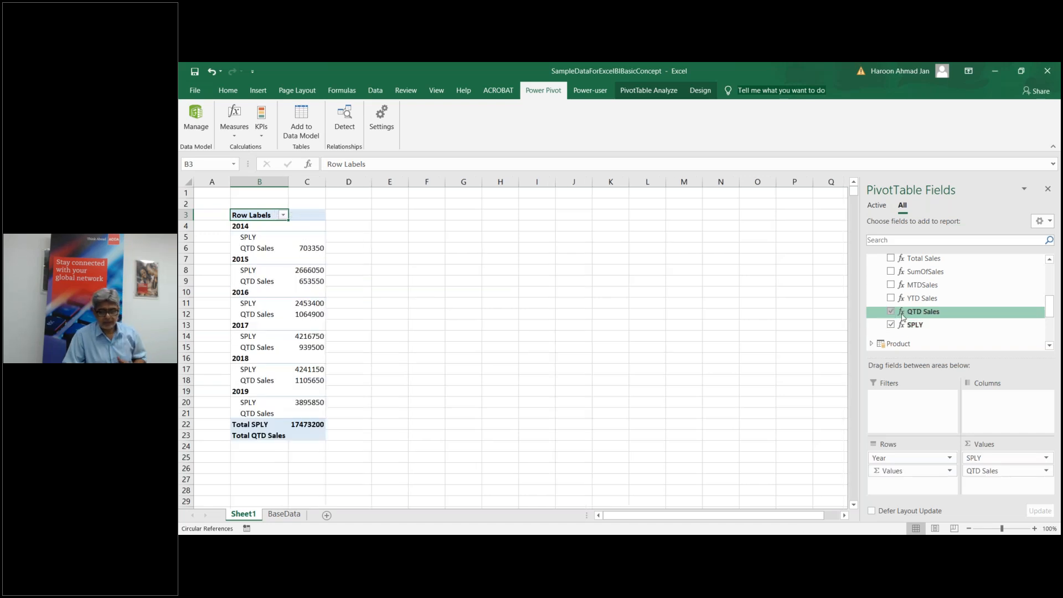
{"action": "mouse_move", "coordinate": [922, 458]}
{"action": "left_mouse_down"}
{"action": "mouse_move", "coordinate": [990, 420]}
{"action": "mouse_move", "coordinate": [915, 482]}
{"action": "mouse_move", "coordinate": [906, 469]}
{"action": "left_mouse_up"}
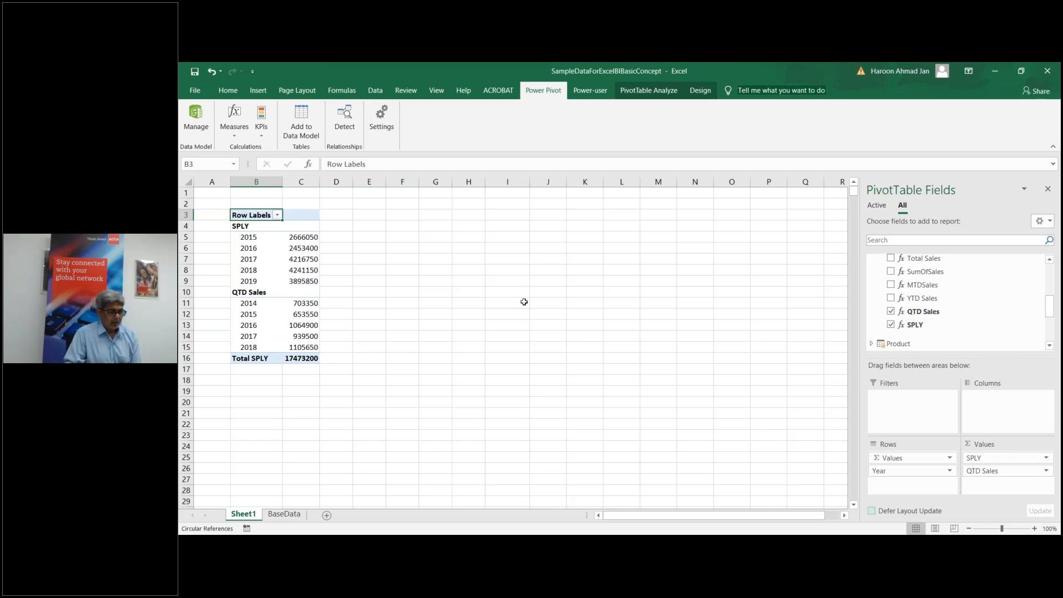
{"action": "left_click_drag", "start_coordinate": [991, 459], "coordinate": [949, 310]}
{"action": "left_click", "coordinate": [891, 281]}
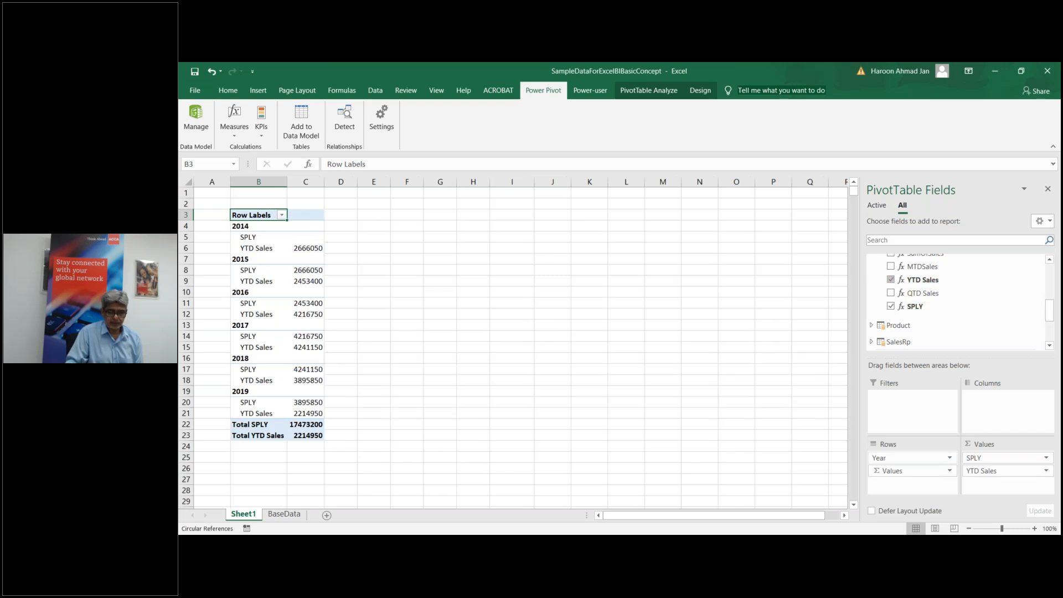
{"action": "left_click_drag", "start_coordinate": [989, 459], "coordinate": [987, 485]}
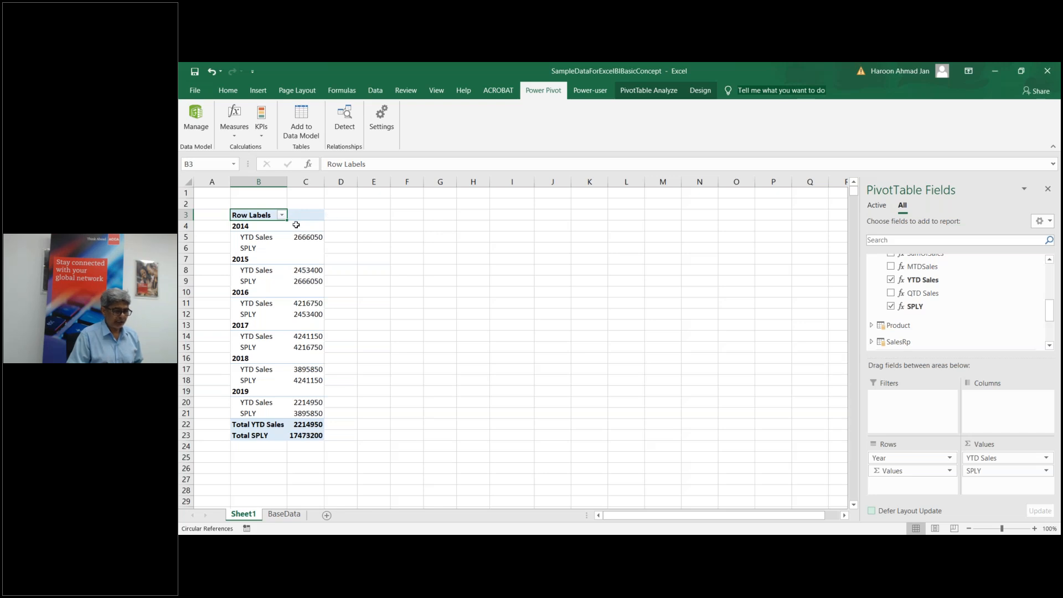
{"action": "mouse_move", "coordinate": [313, 244]}
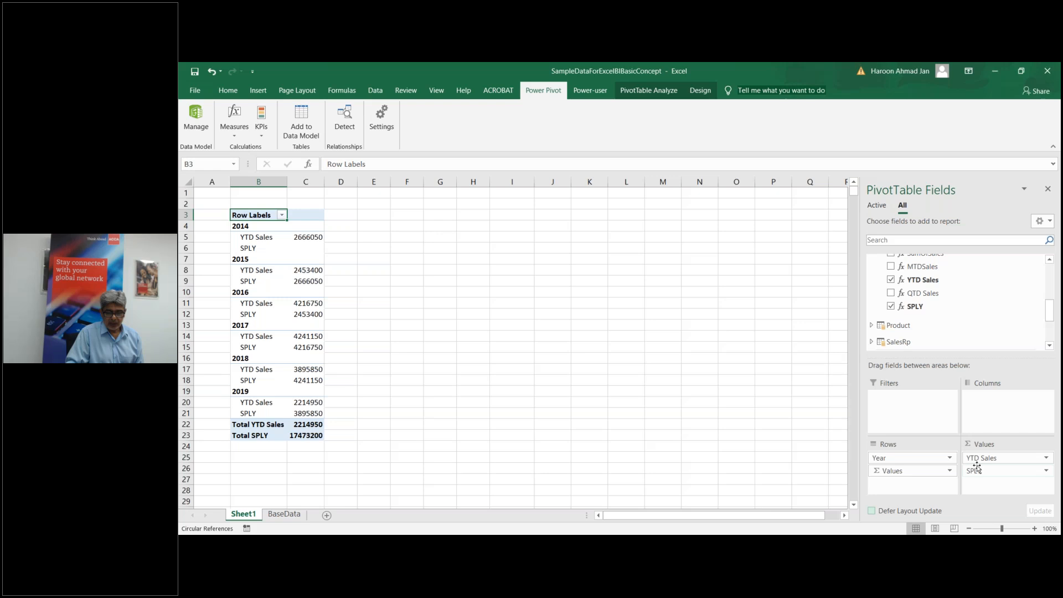
Step: Remove YTD Sales and SPLY from the pivot values, leaving only QTD Sales per year
{"action": "mouse_move", "coordinate": [980, 460]}
{"action": "left_mouse_down"}
{"action": "mouse_move", "coordinate": [988, 424]}
{"action": "mouse_move", "coordinate": [971, 310]}
{"action": "mouse_move", "coordinate": [1011, 471]}
{"action": "left_mouse_up"}
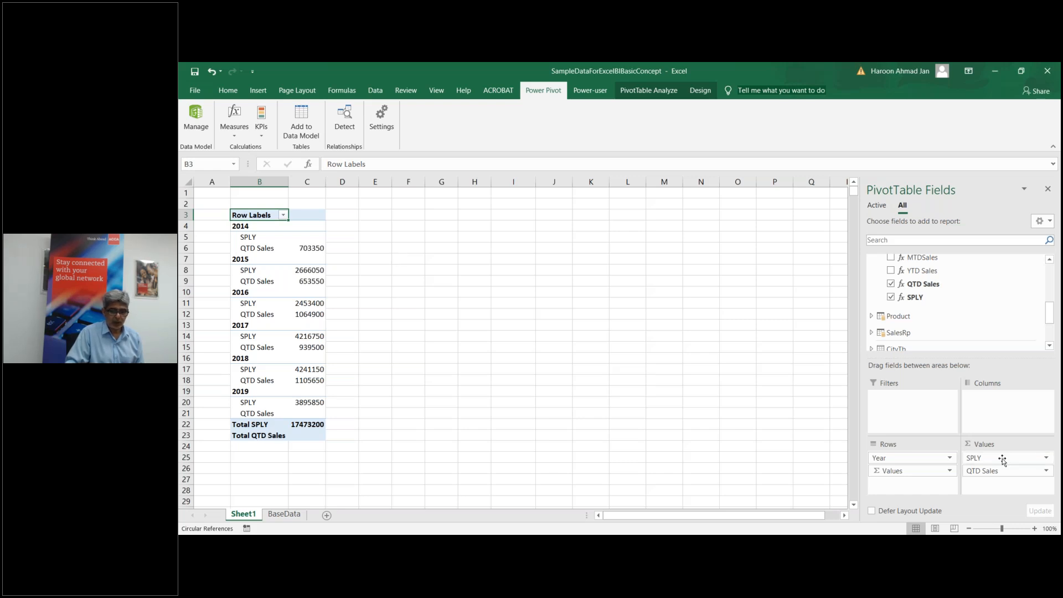
{"action": "left_click_drag", "start_coordinate": [1002, 460], "coordinate": [981, 328]}
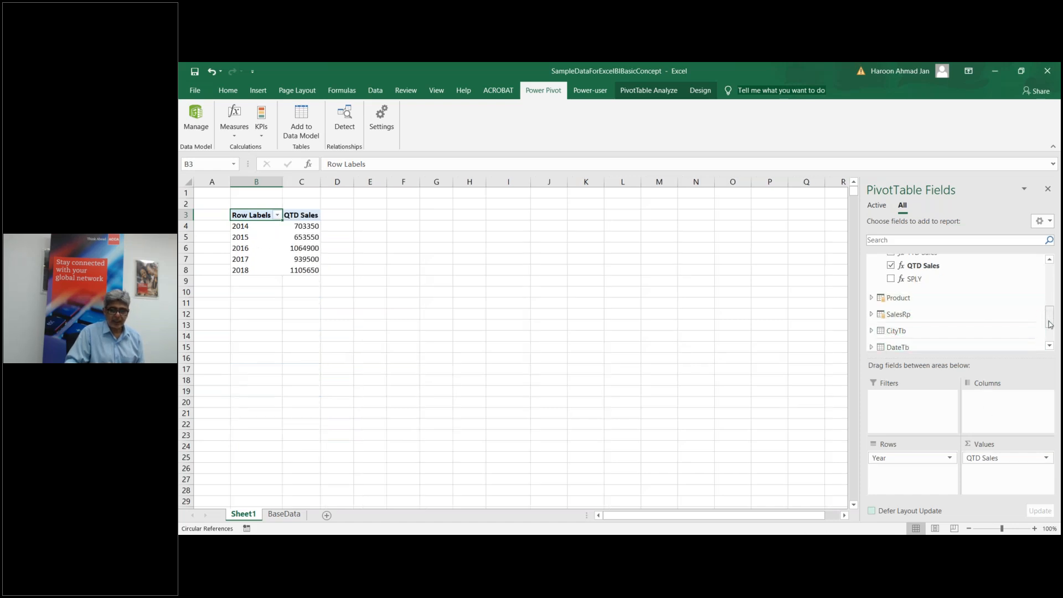
{"action": "left_click_drag", "start_coordinate": [1049, 317], "coordinate": [1048, 283]}
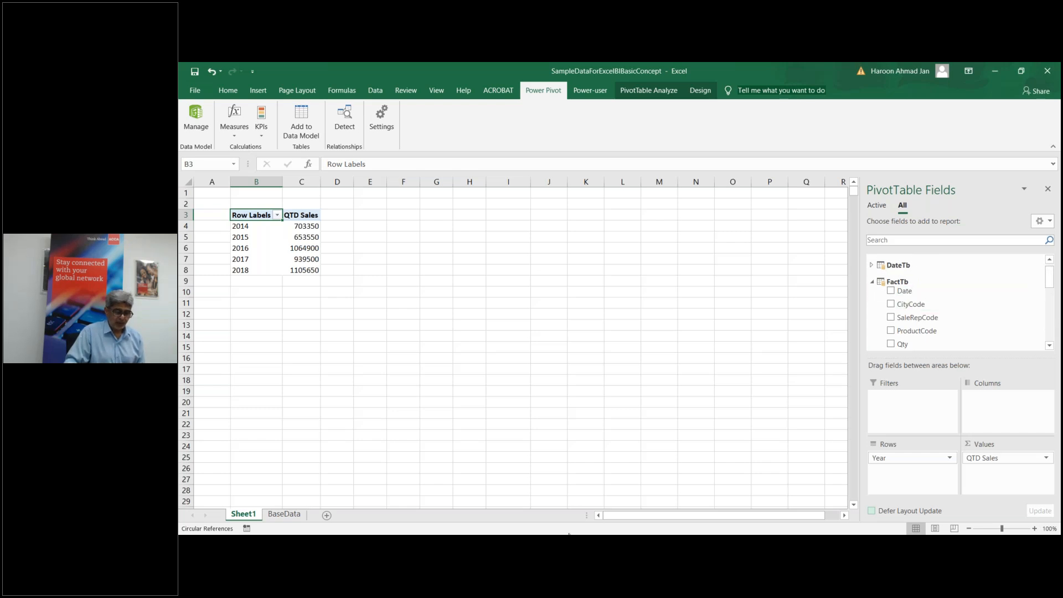
{"action": "left_click", "coordinate": [675, 495]}
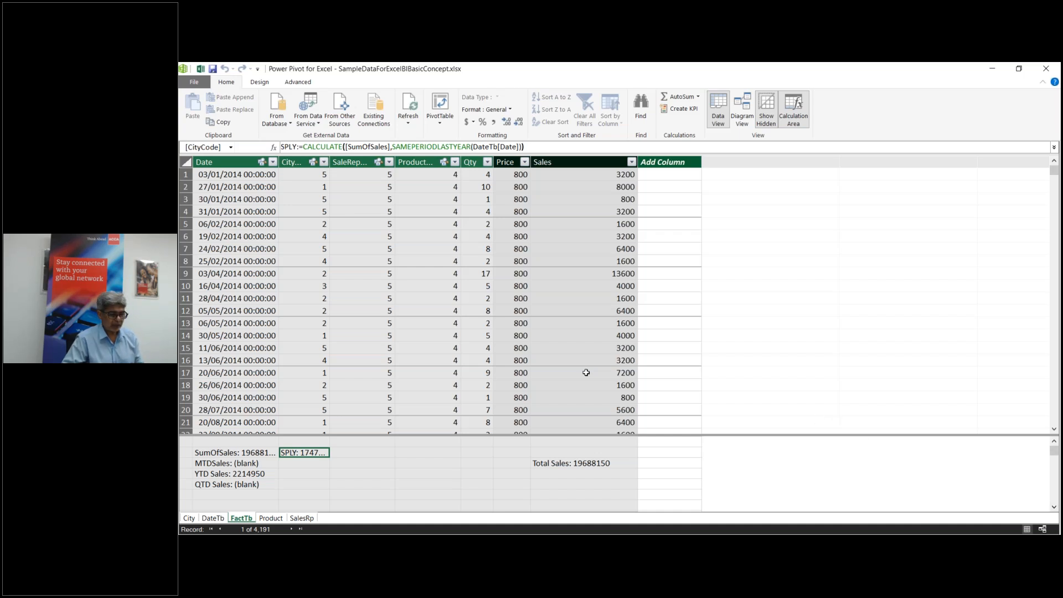
Step: In an empty FactTb cell, begin LastYearSale:=CALCULATE([SumOfSales], with its date filter still to come
{"action": "left_click", "coordinate": [238, 506]}
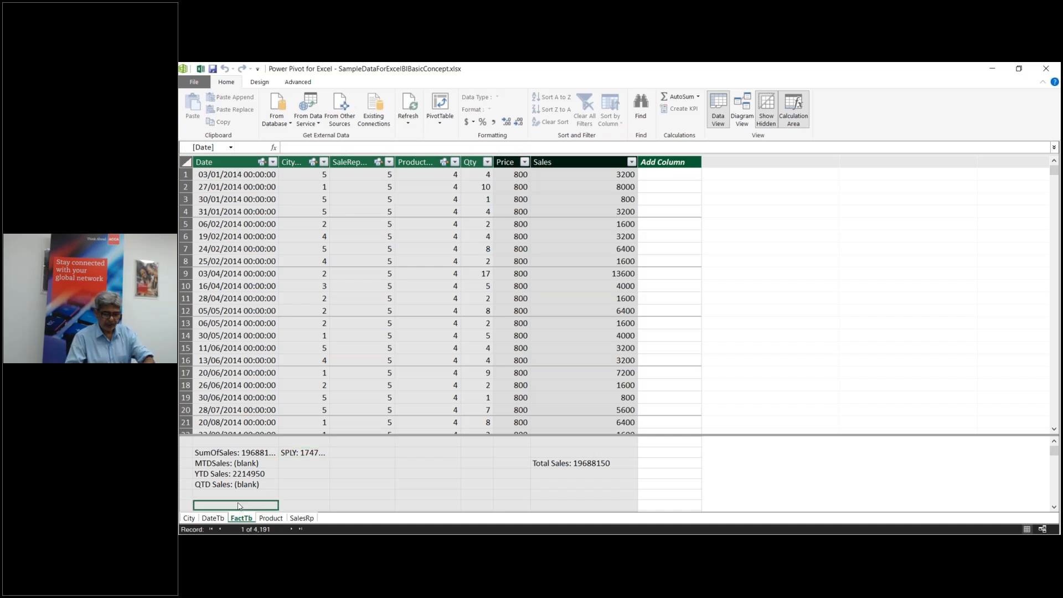
{"action": "type", "text": "Last Year"}
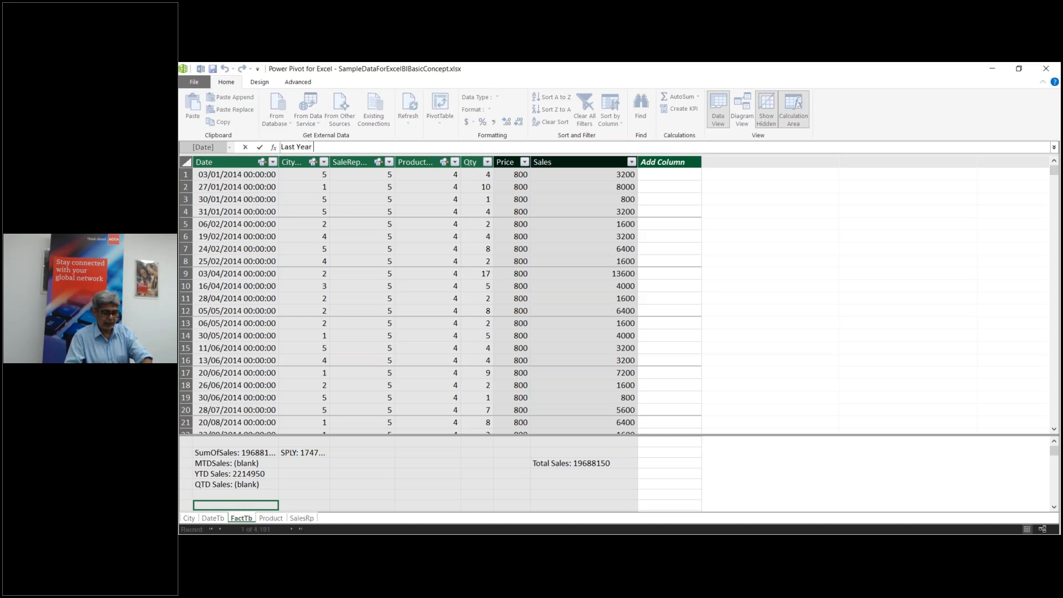
{"action": "key", "text": "BackSpace"}
{"action": "key", "text": "BackSpace"}
{"action": "key", "text": "BackSpace"}
{"action": "key", "text": "BackSpace"}
{"action": "key", "text": "BackSpace"}
{"action": "key", "text": "BackSpace"}
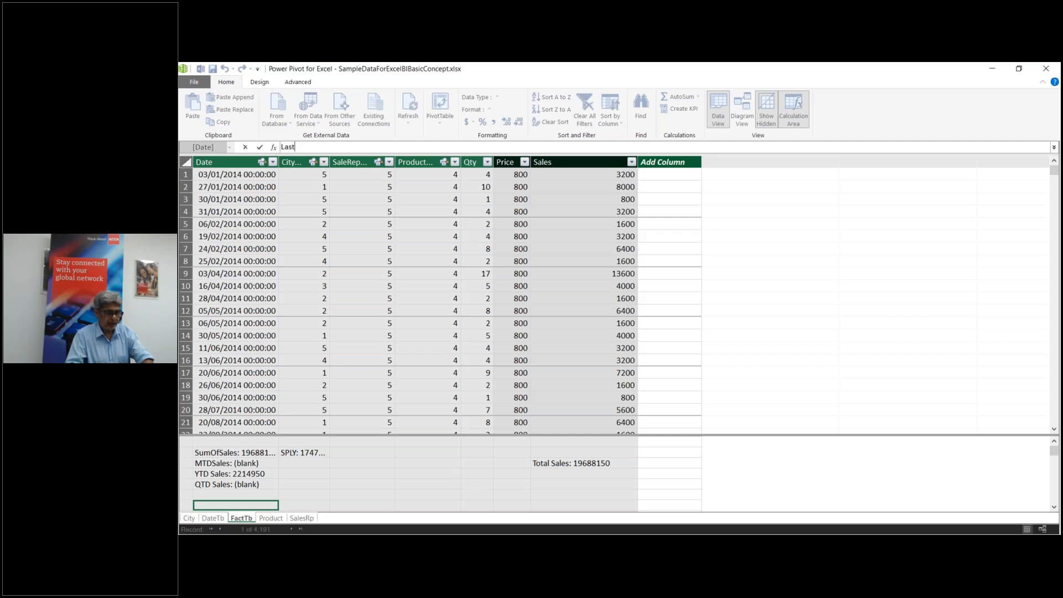
{"action": "type", "text": "rSale"}
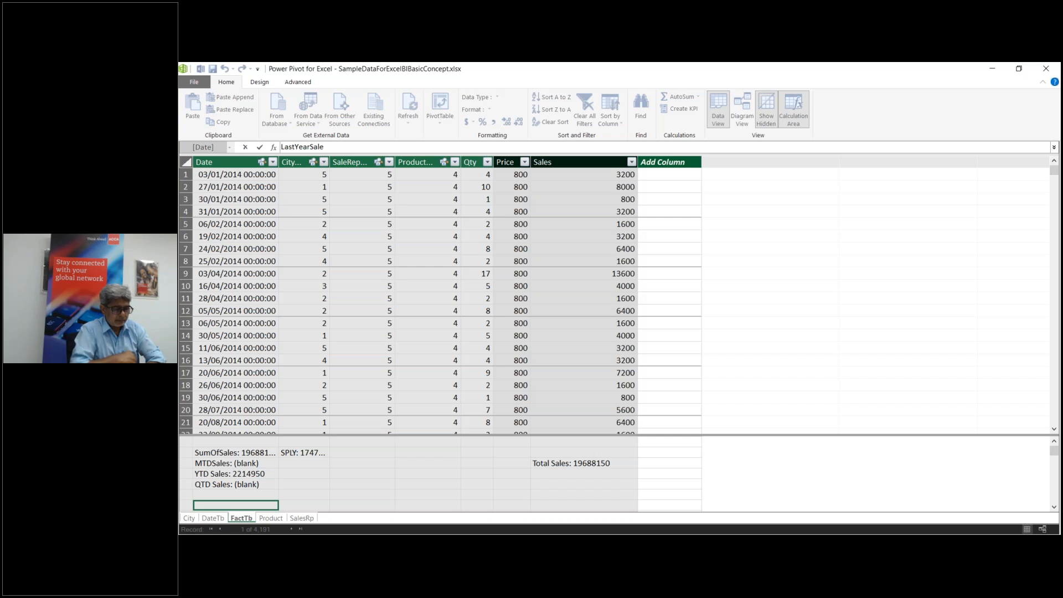
{"action": "type", "text": ":="}
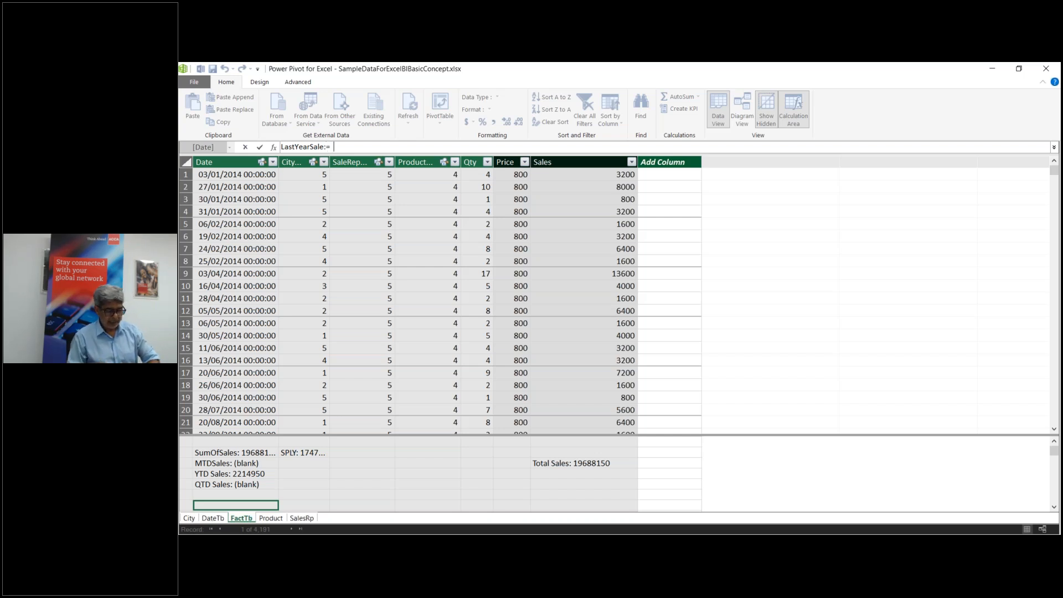
{"action": "type", "text": "c"}
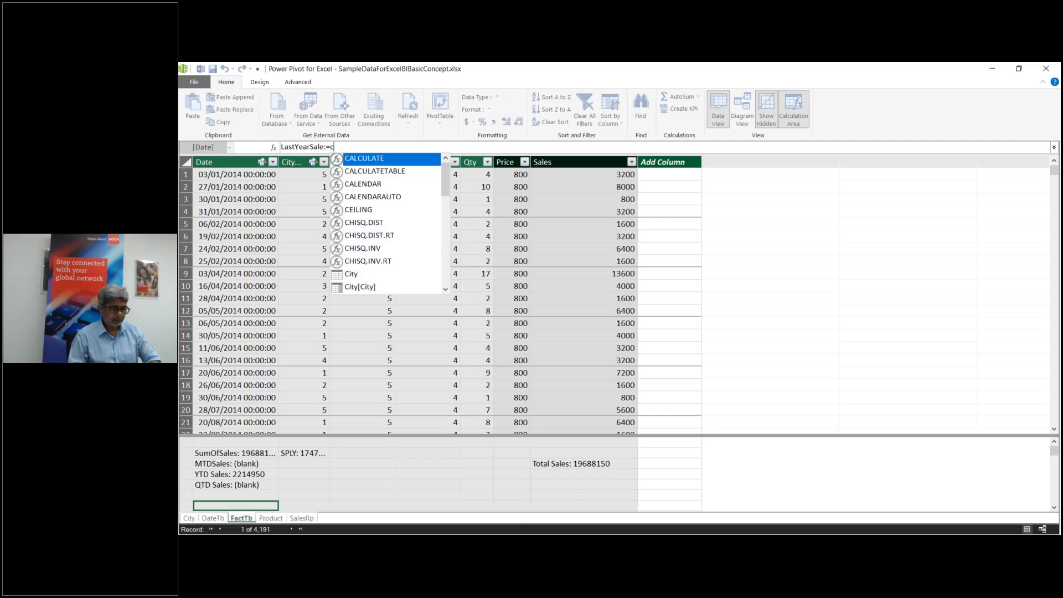
{"action": "type", "text": "al"}
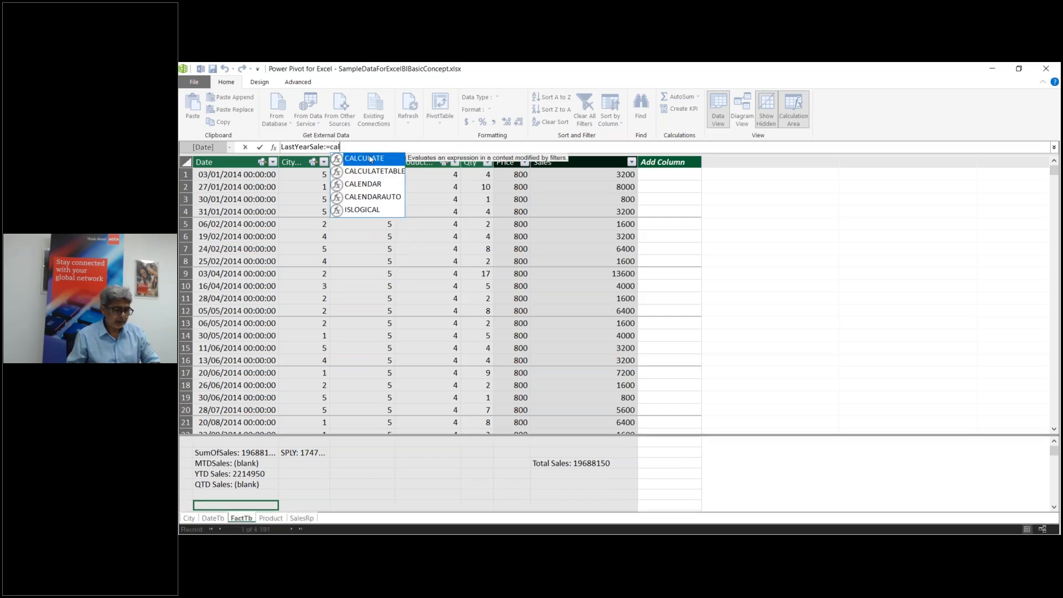
{"action": "double_click", "coordinate": [371, 158]}
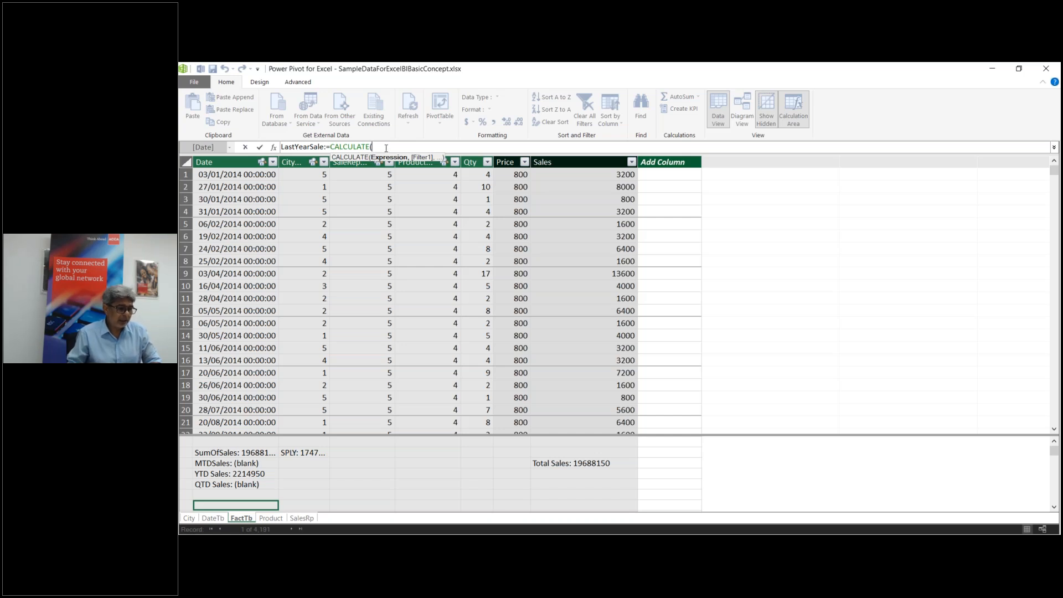
{"action": "type", "text": "["}
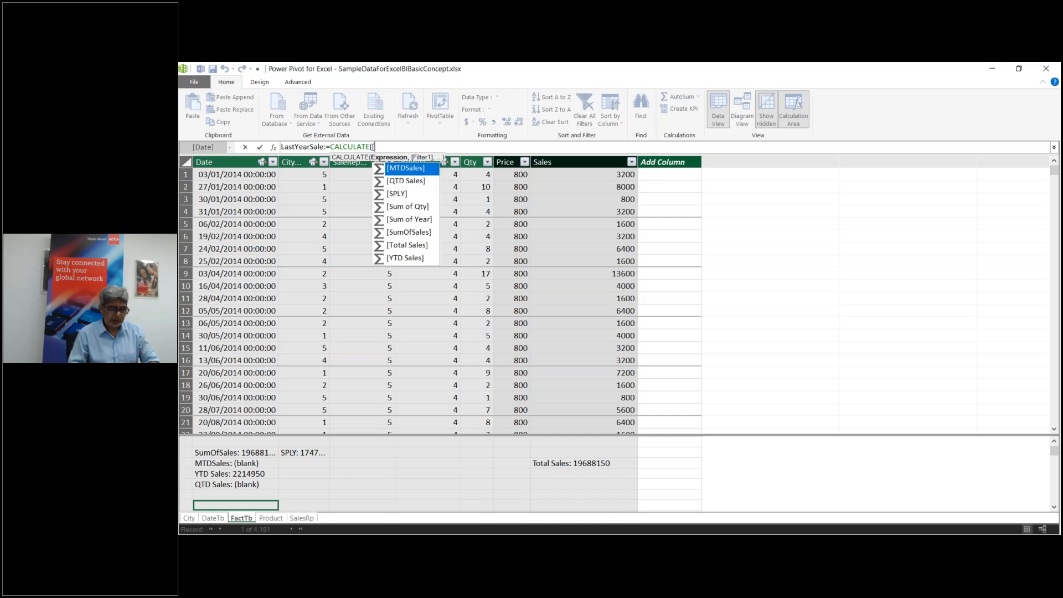
{"action": "type", "text": "s"}
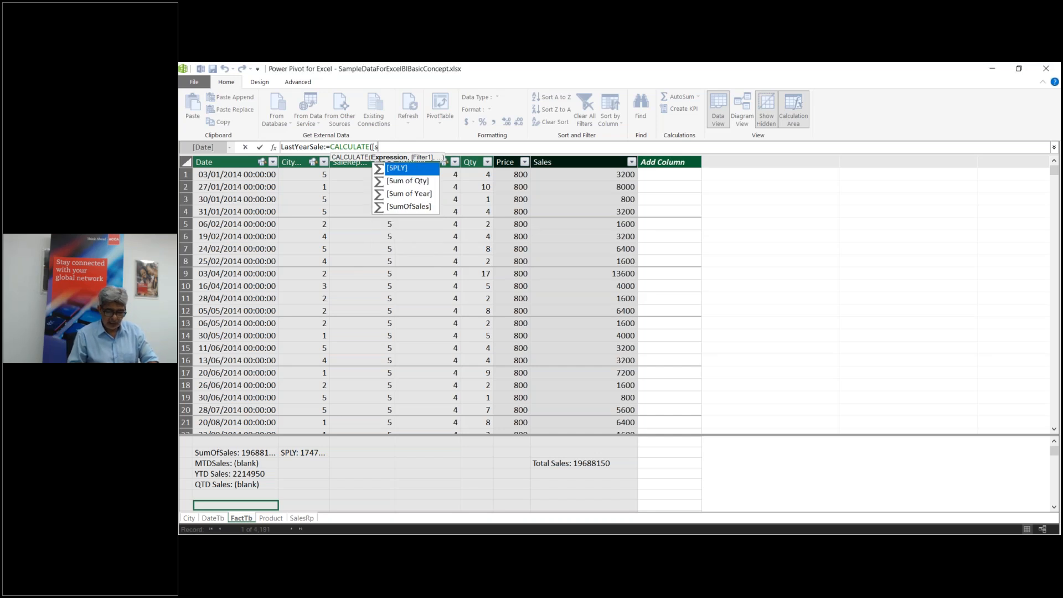
{"action": "key", "text": "Down"}
{"action": "key", "text": "Down"}
{"action": "key", "text": "Down"}
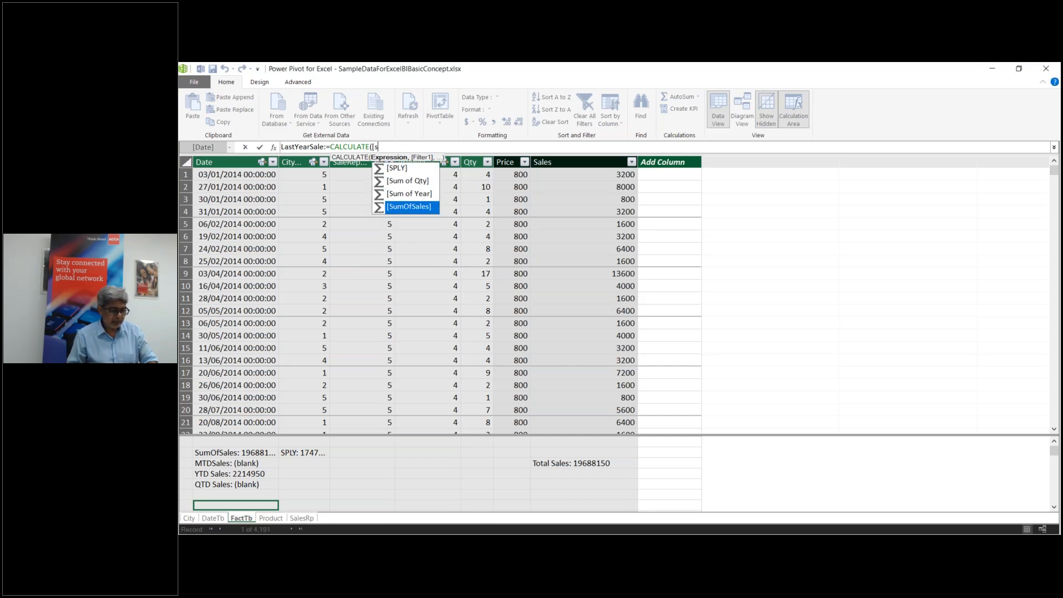
{"action": "key", "text": "Tab"}
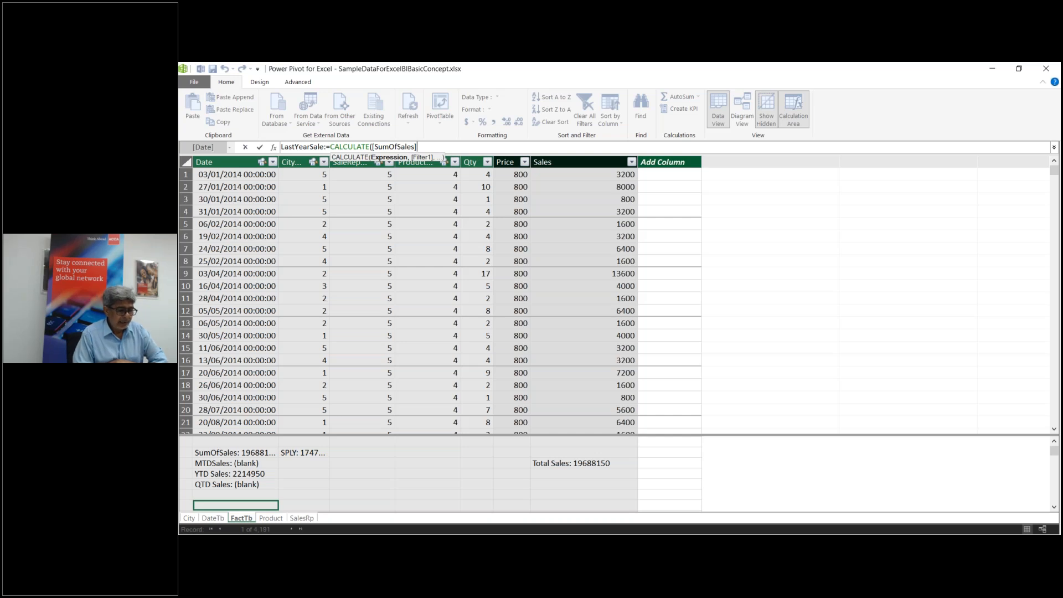
{"action": "type", "text": ","}
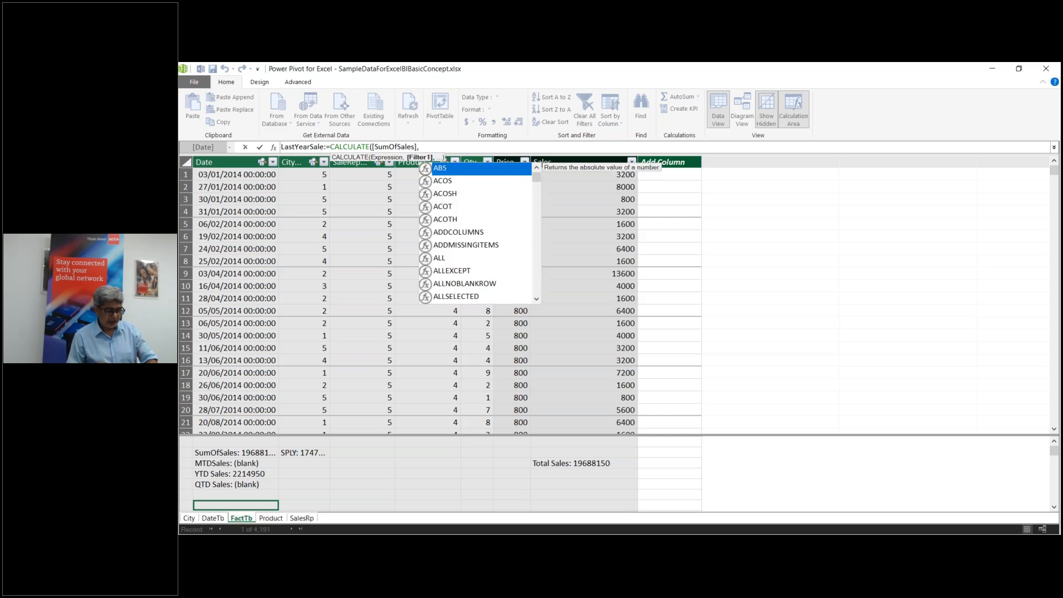
{"action": "type", "text": "d"}
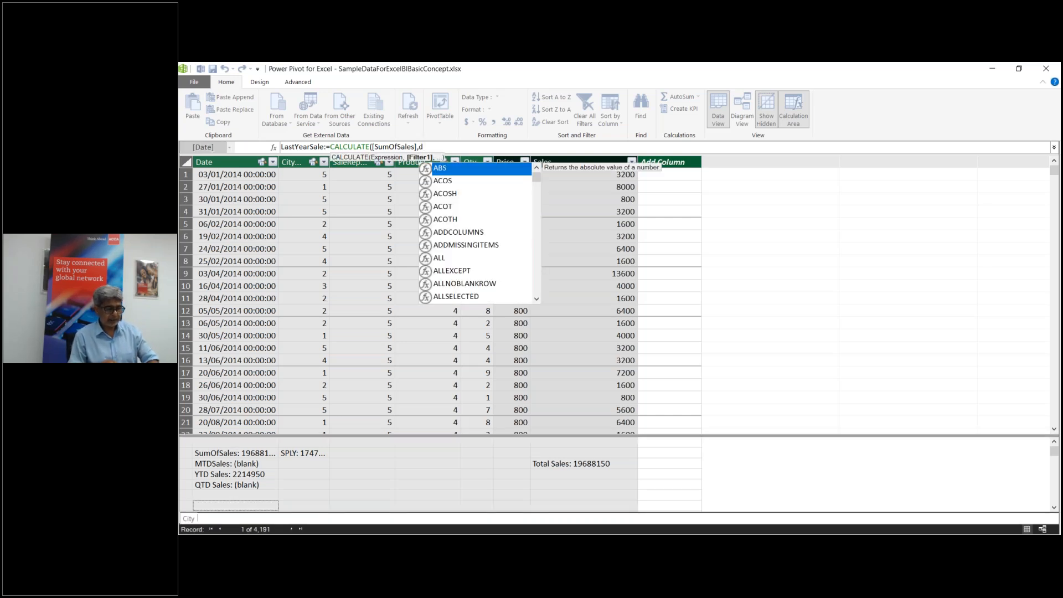
{"action": "type", "text": "a"}
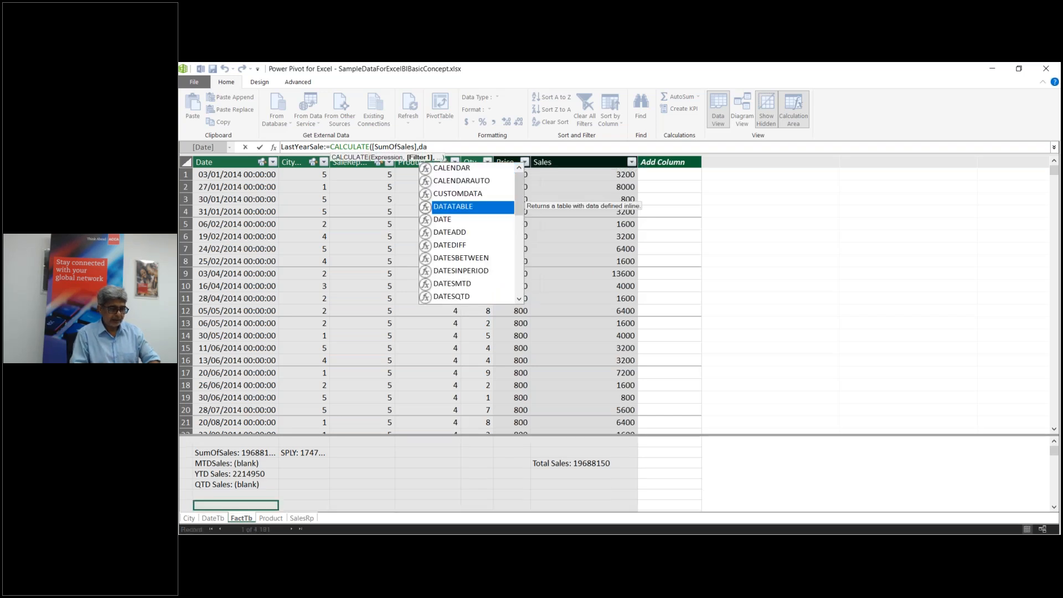
{"action": "type", "text": "t"}
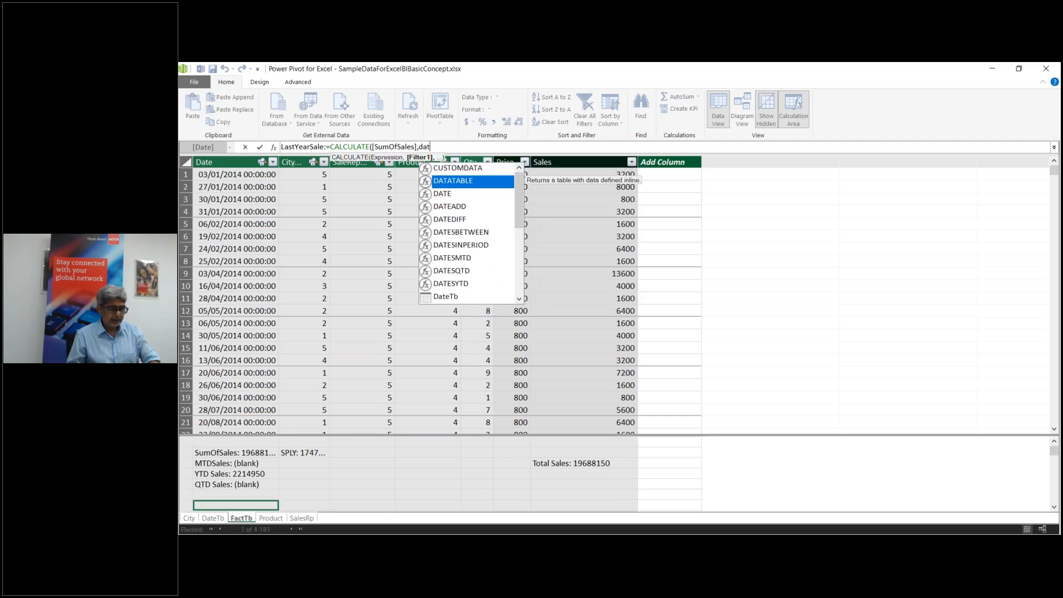
Step: Complete LastYearSale with DATEADD(DateTb[Date],-1,YEAR) and commit the measure
{"action": "left_click", "coordinate": [459, 206]}
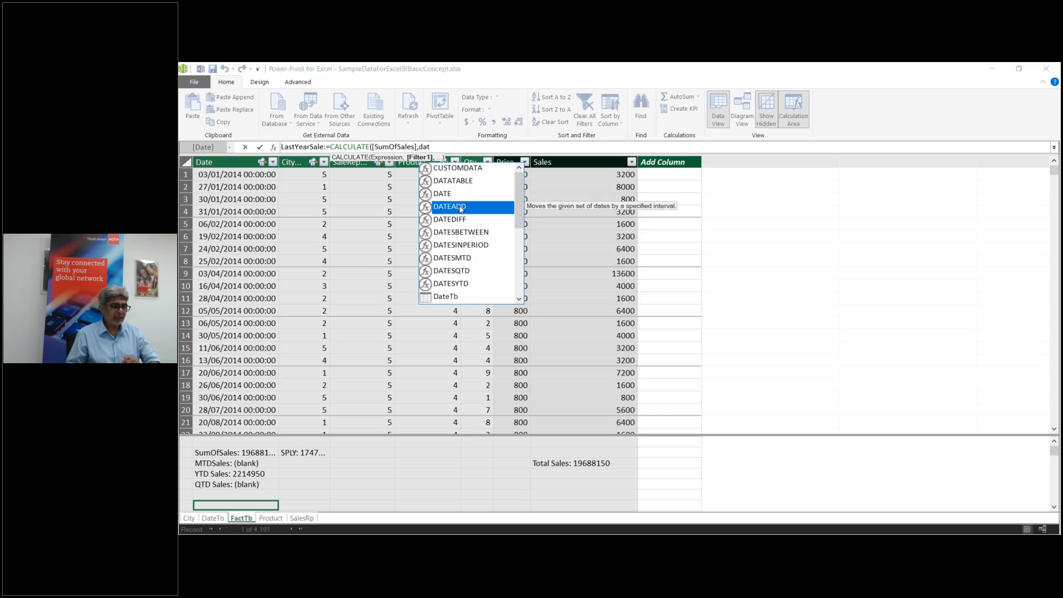
{"action": "double_click", "coordinate": [459, 207]}
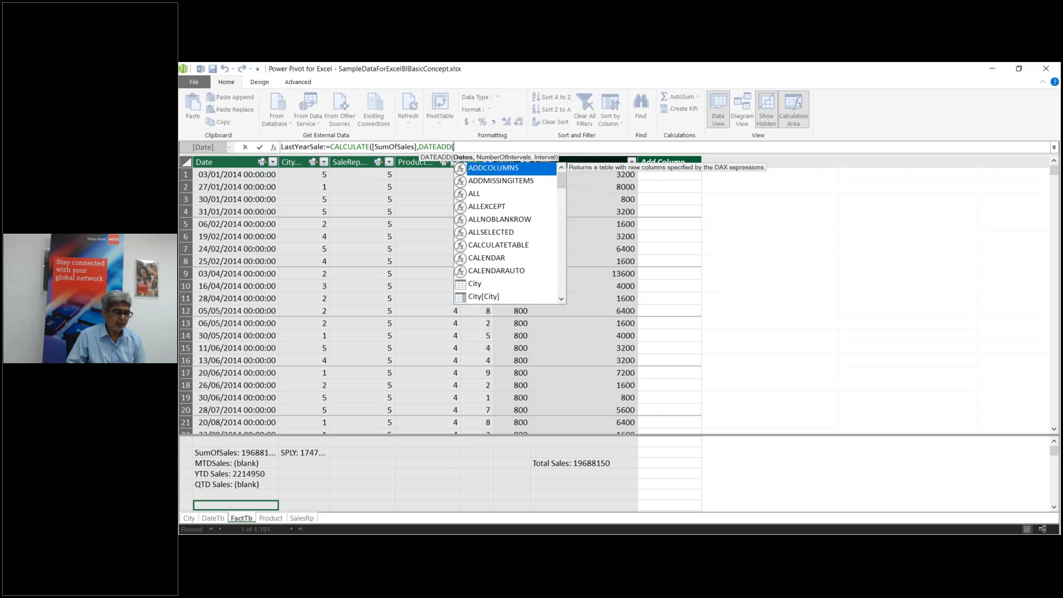
{"action": "type", "text": "da"}
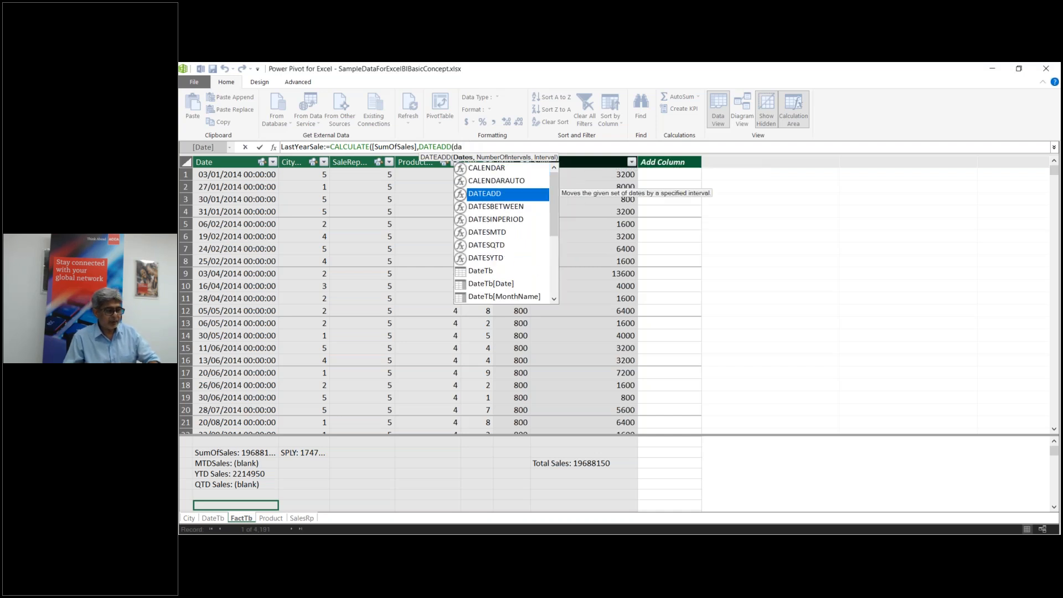
{"action": "left_click", "coordinate": [491, 283]}
{"action": "double_click", "coordinate": [491, 283]}
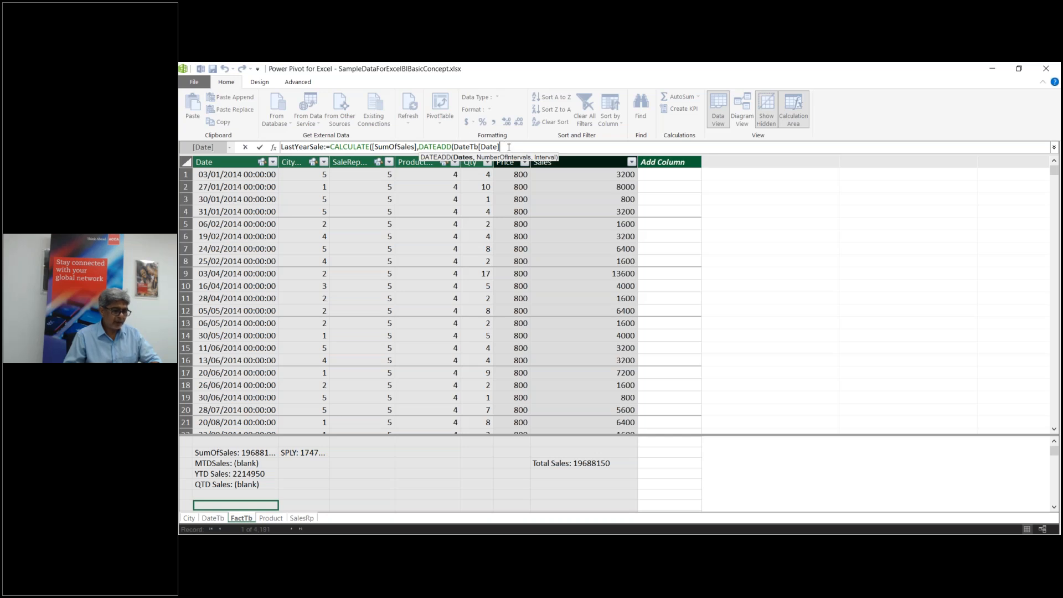
{"action": "type", "text": ","}
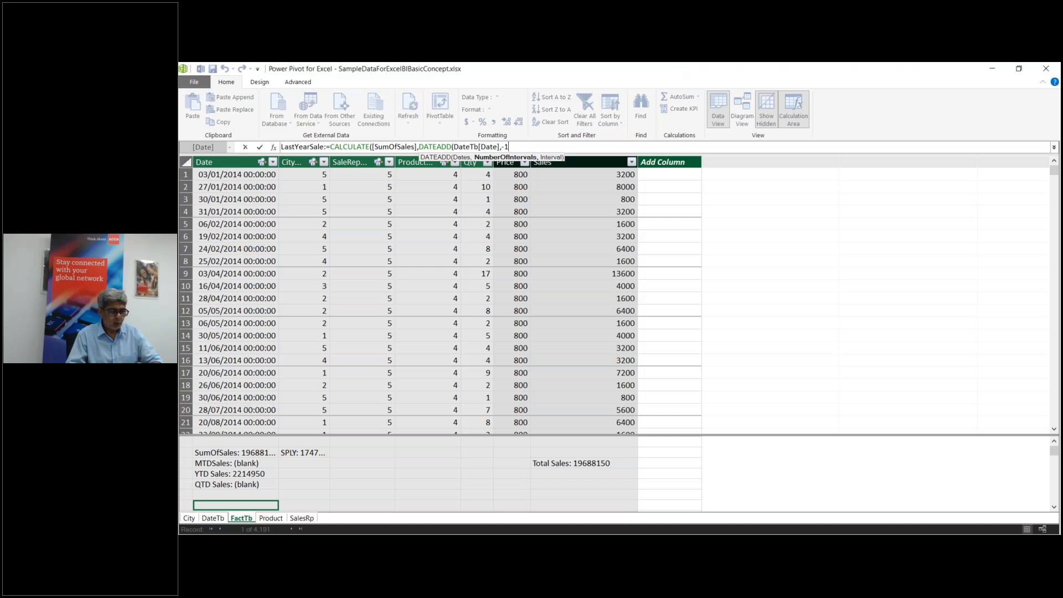
{"action": "type", "text": "-1"}
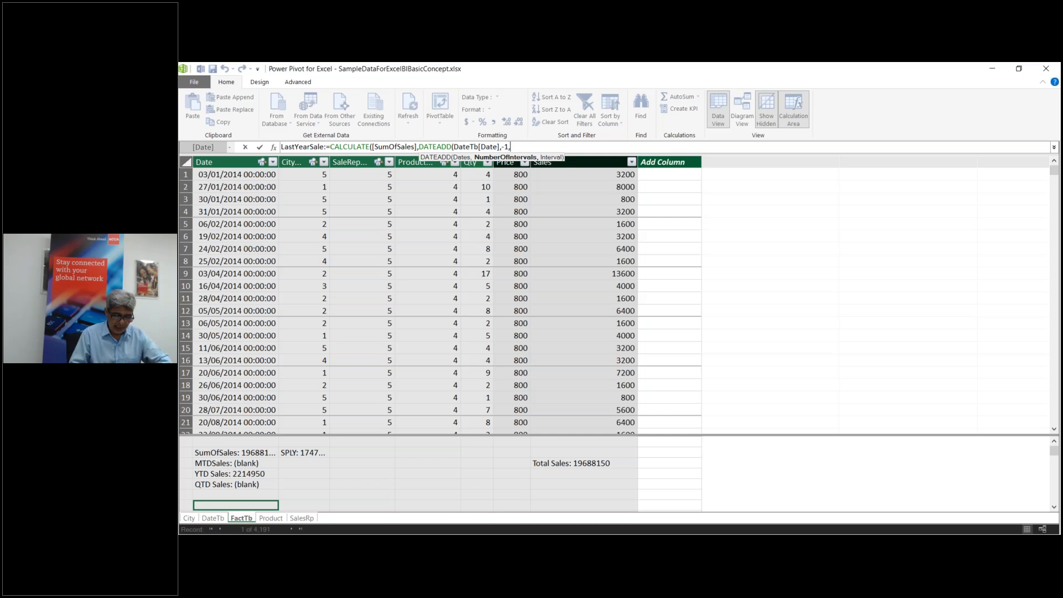
{"action": "type", "text": ","}
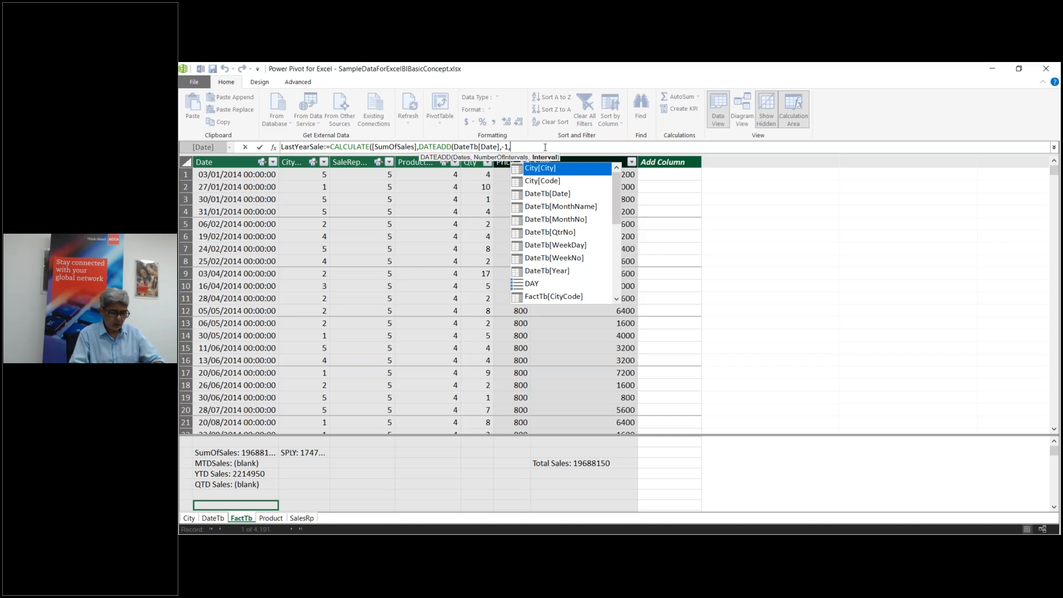
{"action": "type", "text": "y"}
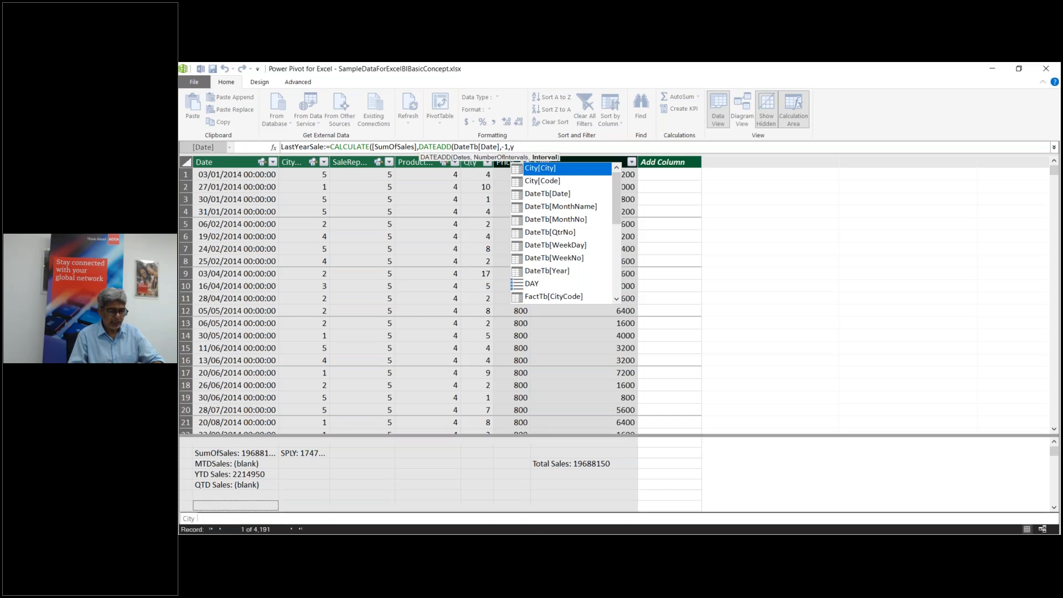
{"action": "type", "text": "e"}
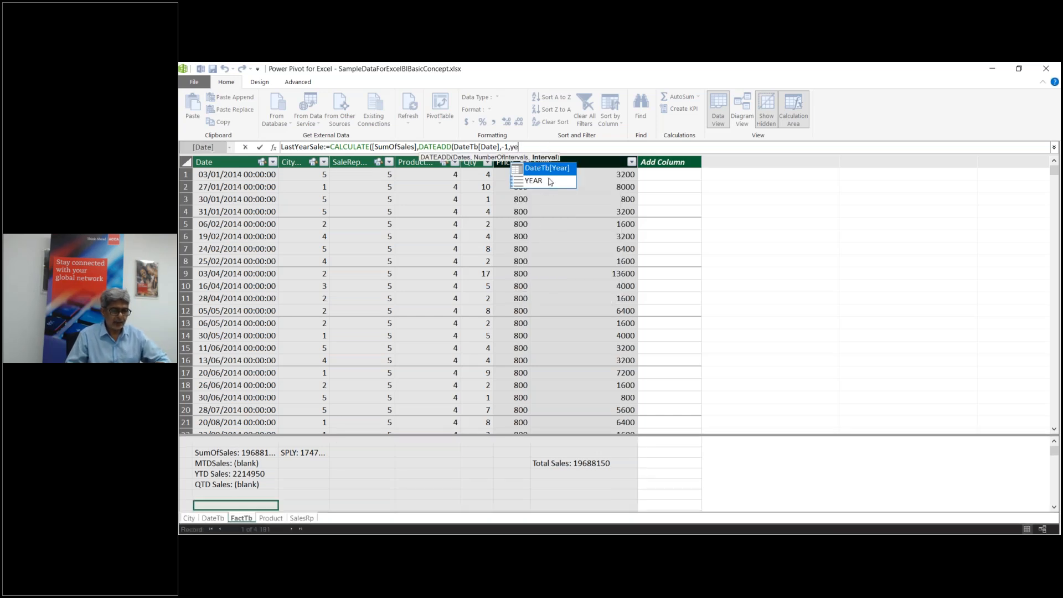
{"action": "double_click", "coordinate": [551, 181]}
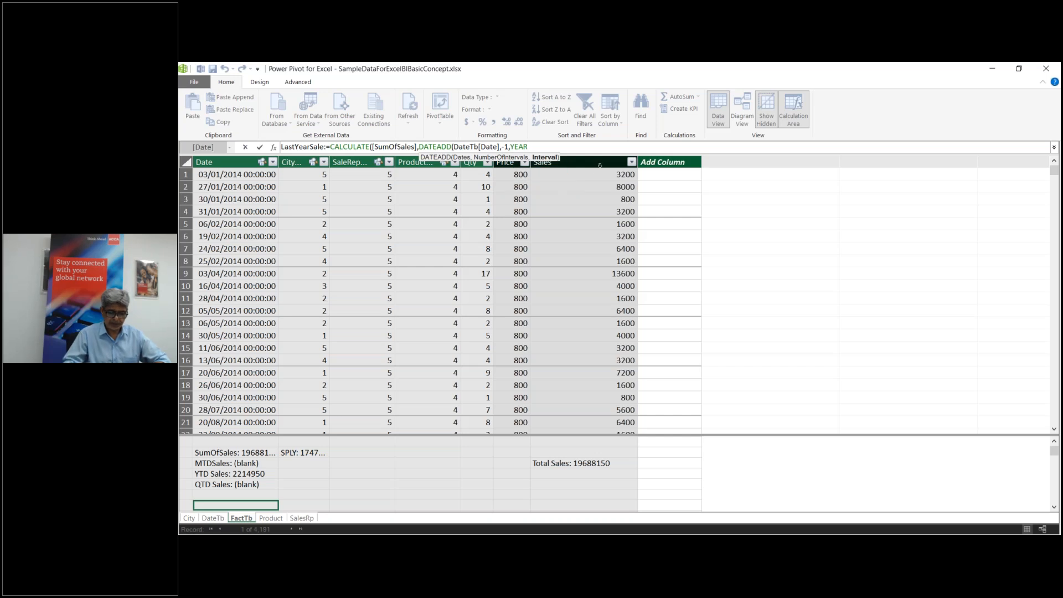
{"action": "type", "text": ")"}
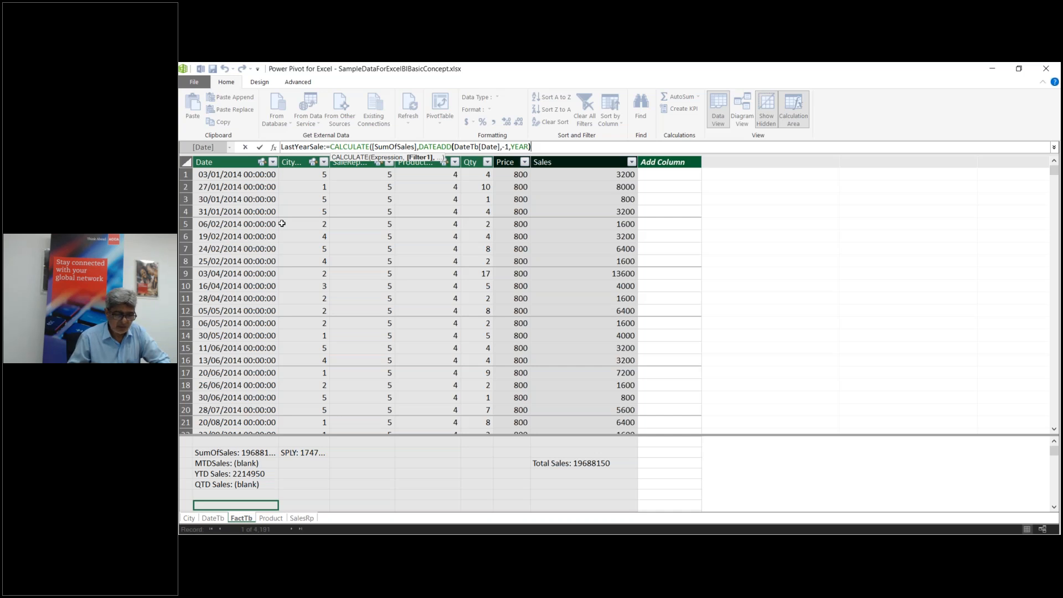
{"action": "type", "text": ")"}
{"action": "key", "text": "Return"}
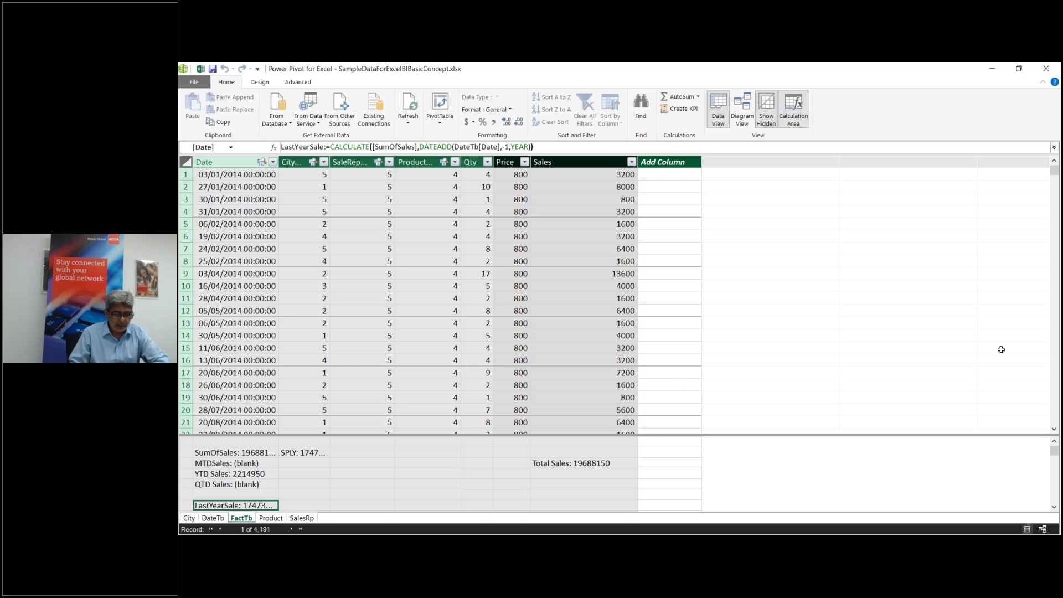
Step: Scroll the calculation area down and begin a LastMonthSales:=CALCULATE measure below LastYearSale
{"action": "left_click", "coordinate": [1054, 507]}
{"action": "left_click", "coordinate": [1054, 507]}
{"action": "left_click", "coordinate": [1054, 507]}
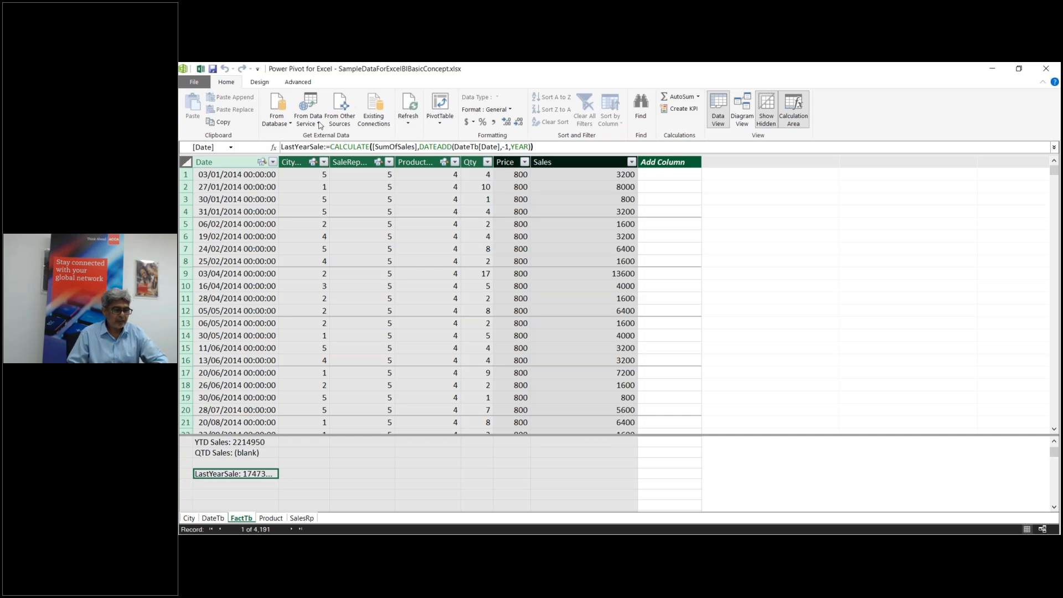
{"action": "left_click", "coordinate": [239, 485]}
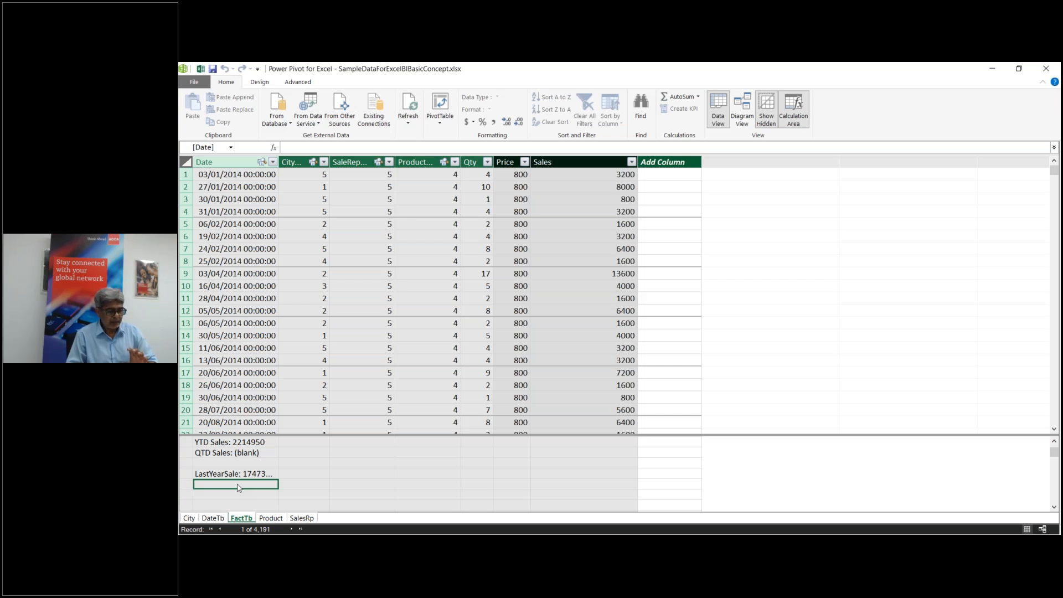
{"action": "type", "text": "LastMont"}
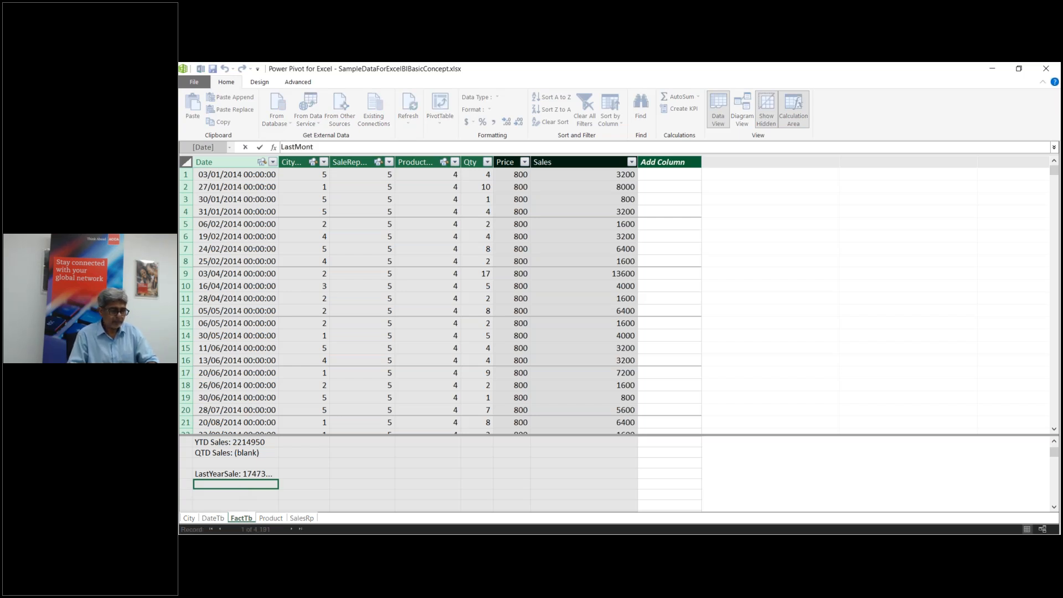
{"action": "type", "text": "hSales"}
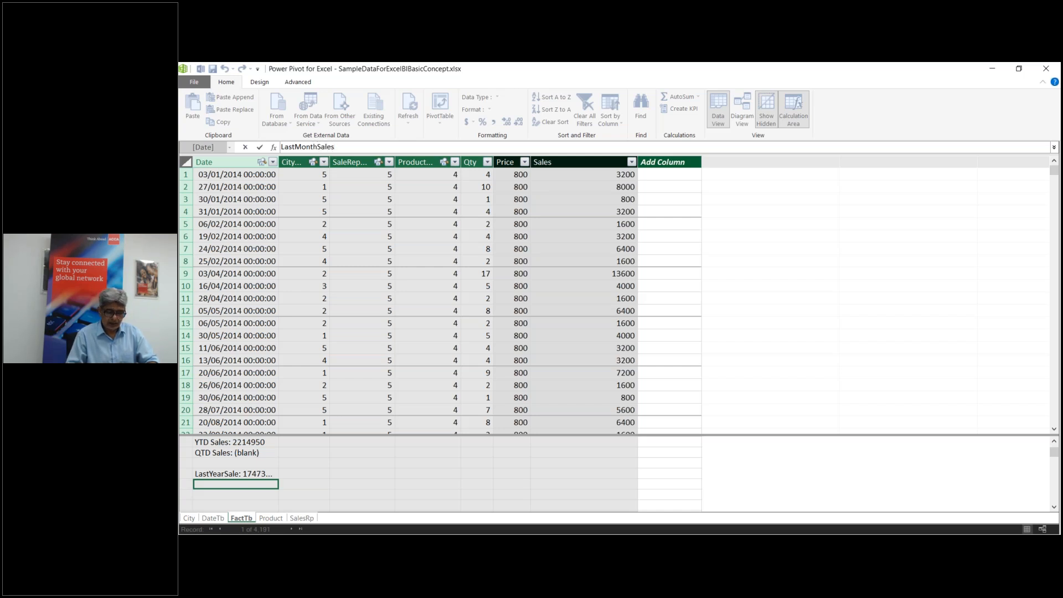
{"action": "type", "text": ":="}
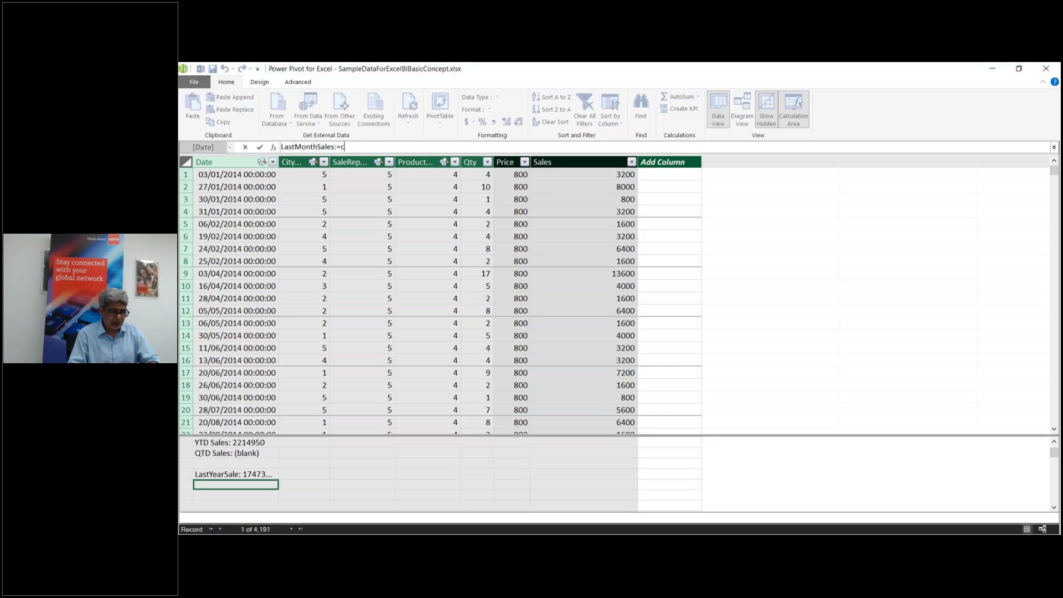
{"action": "type", "text": "cal"}
Step: Build LastMonthSales as CALCULATE([SumOfSales],DATEADD(DateTb[Date] using autocomplete
{"action": "key", "text": "Tab"}
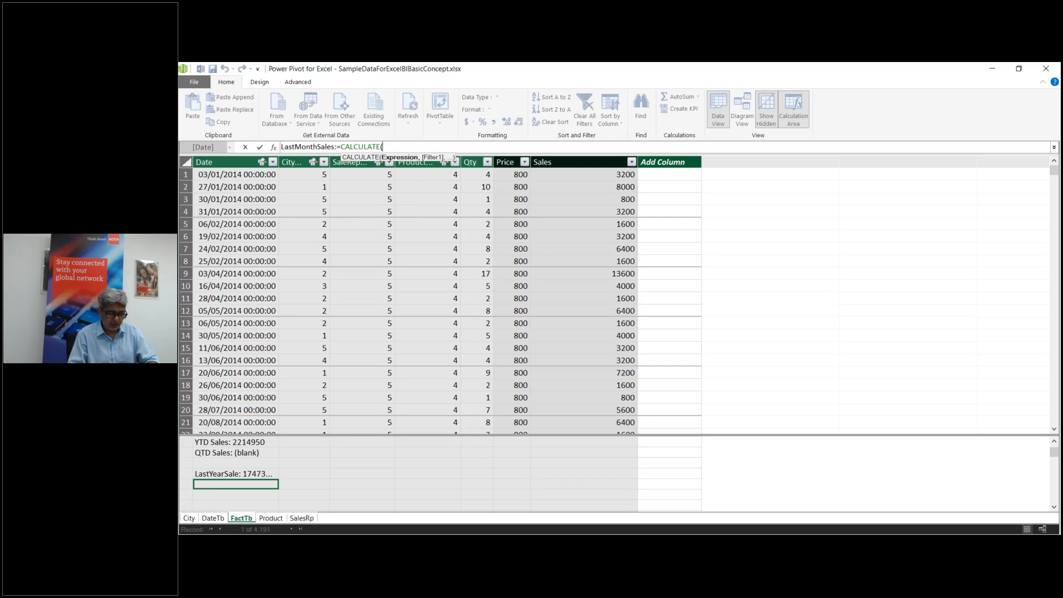
{"action": "type", "text": "["}
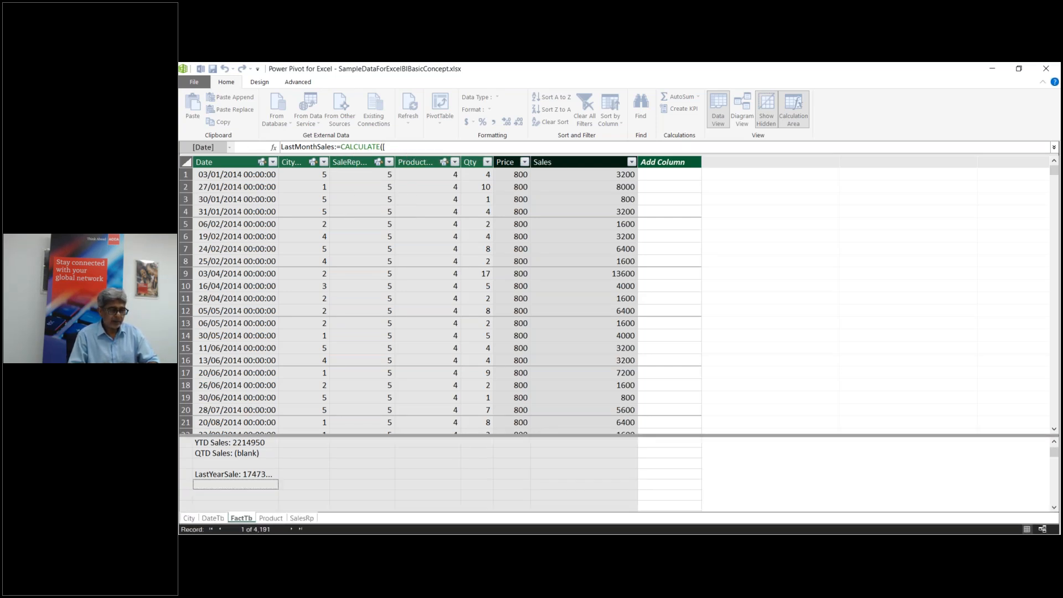
{"action": "type", "text": "sum"}
{"action": "key", "text": "Down"}
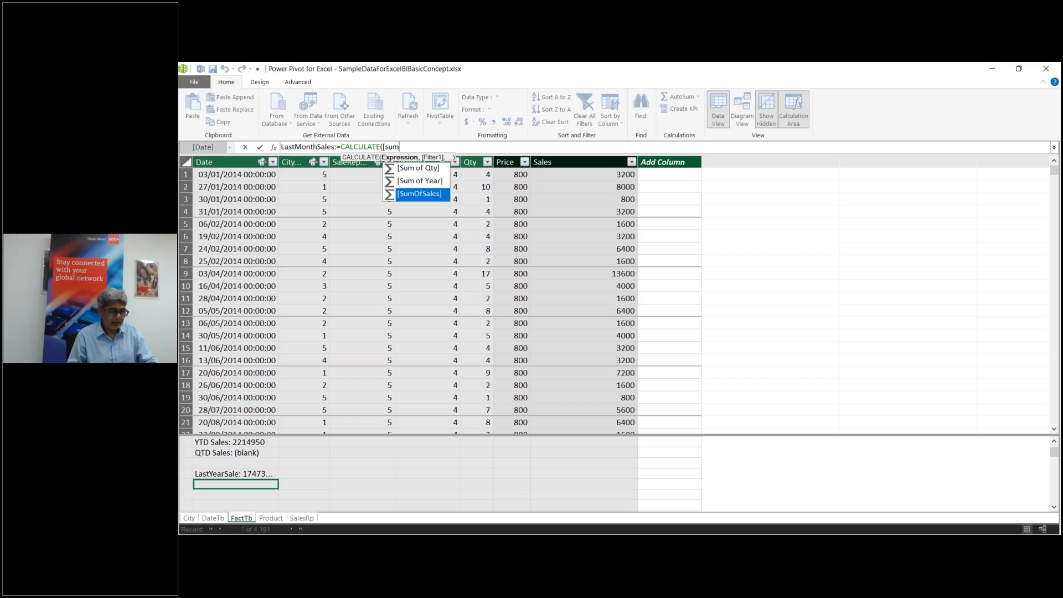
{"action": "key", "text": "Tab"}
{"action": "type", "text": ",d"}
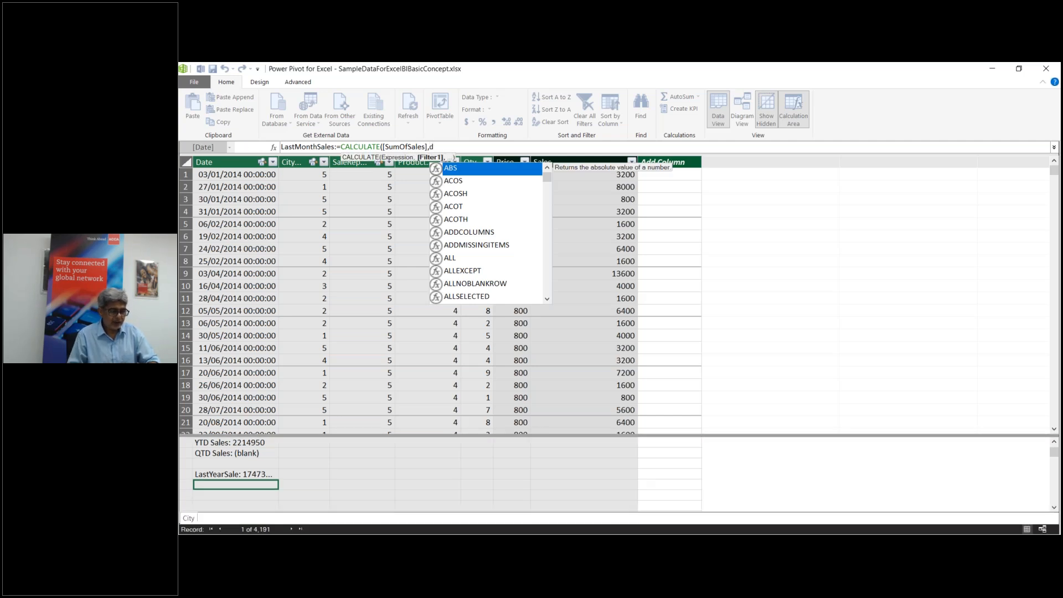
{"action": "type", "text": "at"}
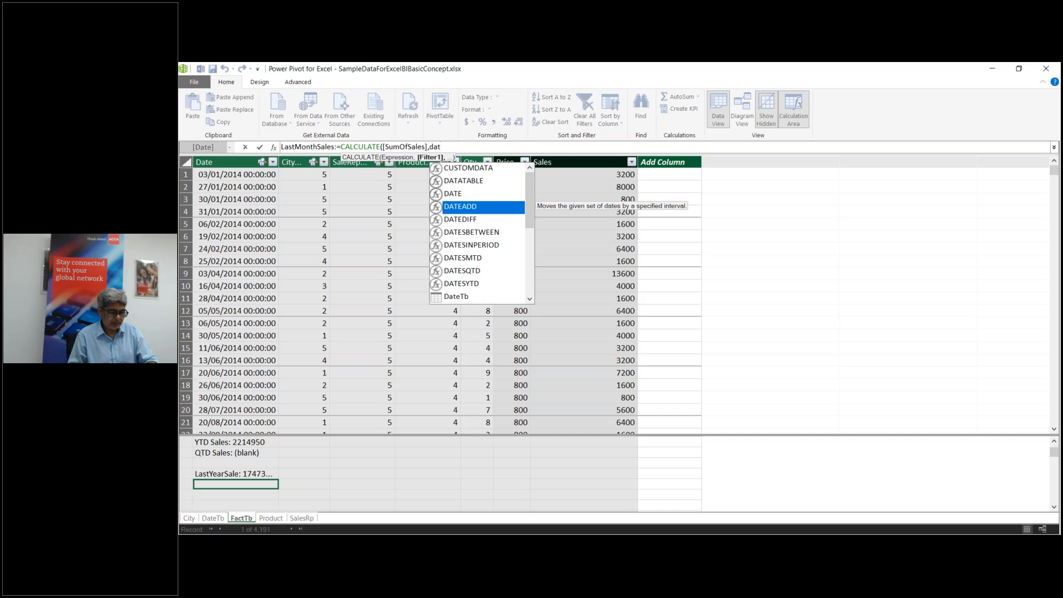
{"action": "key", "text": "Tab"}
{"action": "type", "text": "d"}
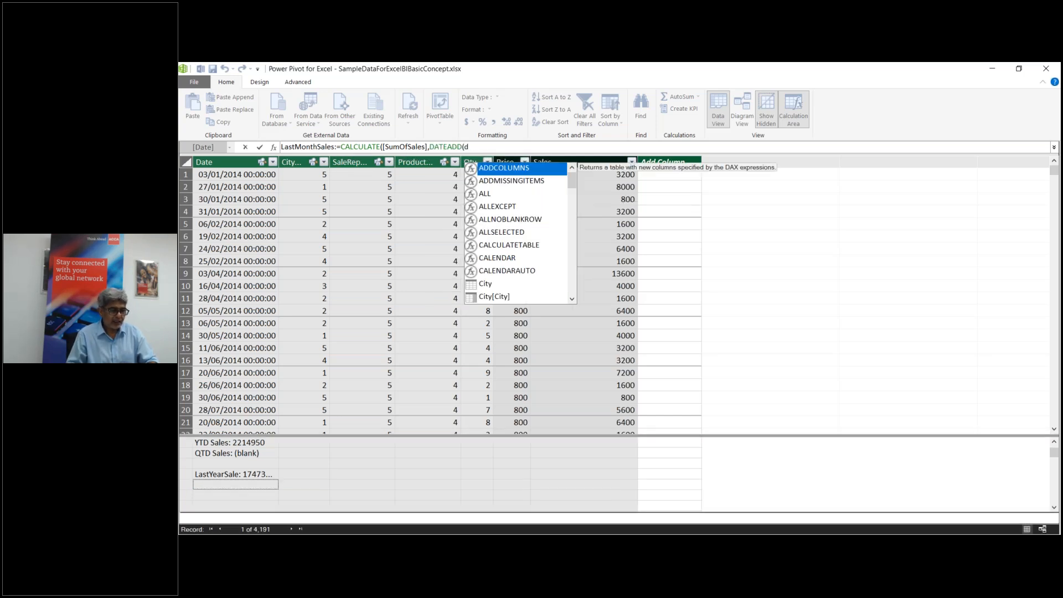
{"action": "type", "text": "ate"}
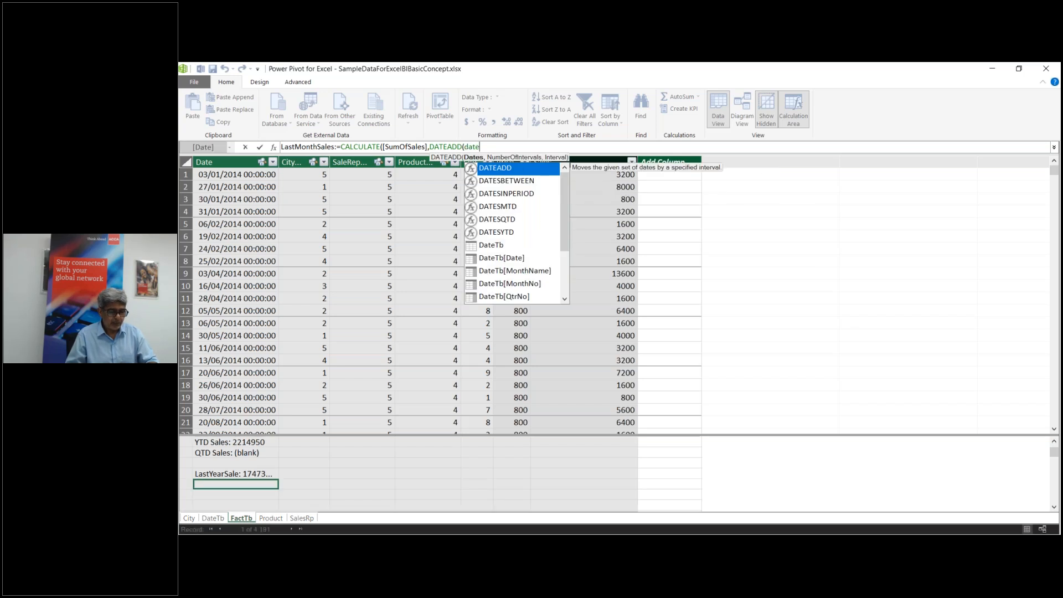
{"action": "double_click", "coordinate": [502, 262]}
{"action": "type", "text": ",-1"}
Step: Shift by -1 MONTH, close the brackets and commit LastMonthSales
{"action": "key", "text": "Return"}
{"action": "type", "text": ","}
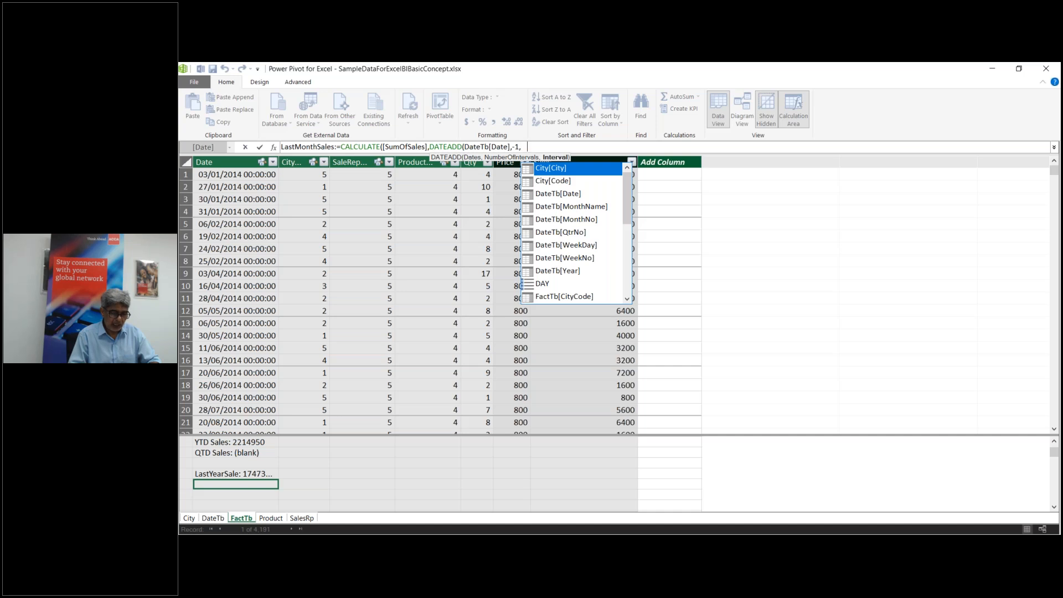
{"action": "type", "text": "month"}
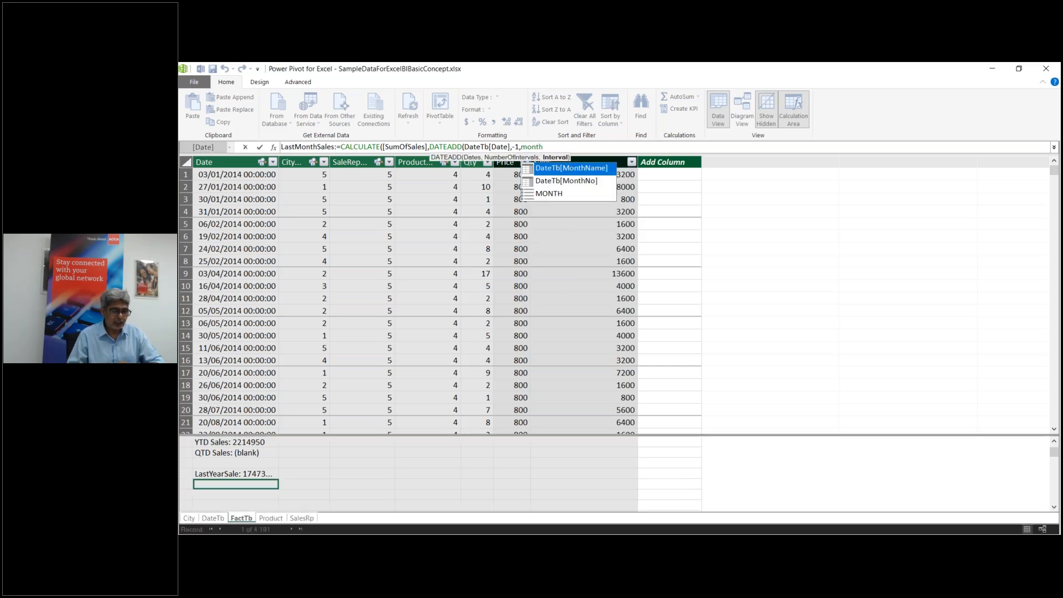
{"action": "double_click", "coordinate": [557, 195]}
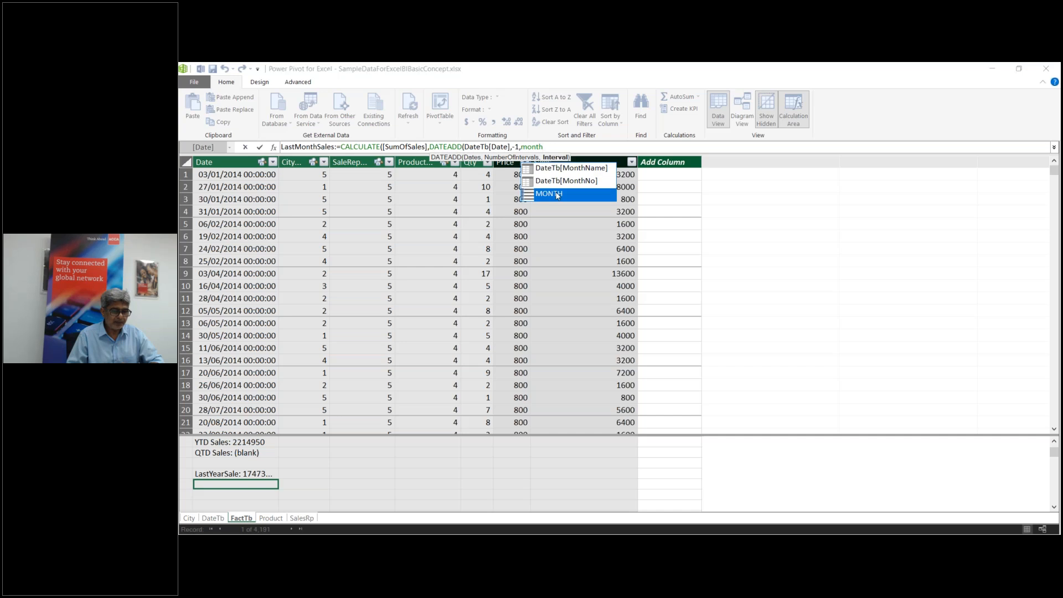
{"action": "type", "text": ")"}
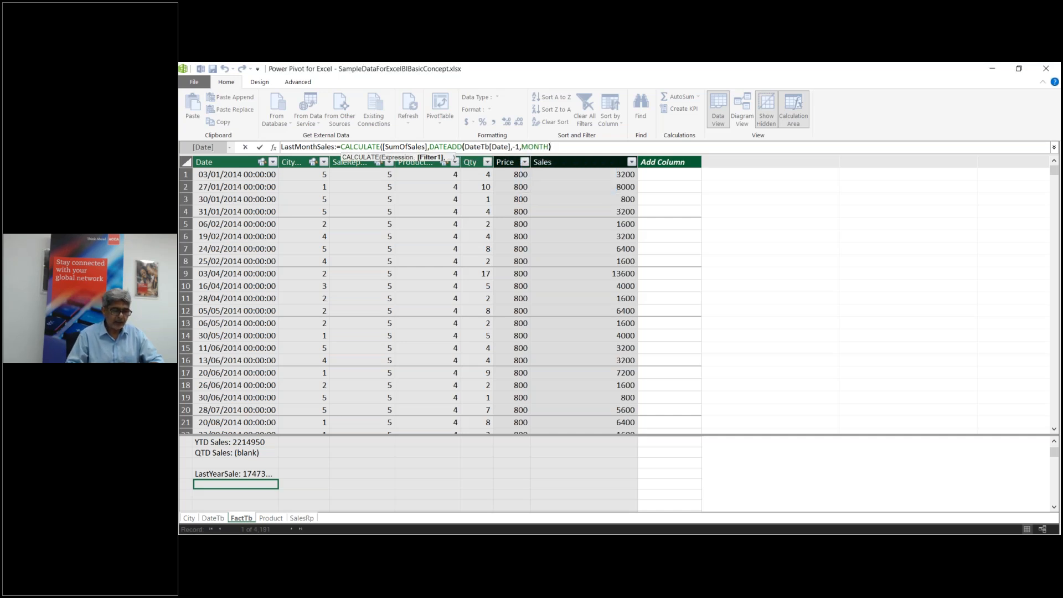
{"action": "type", "text": ")"}
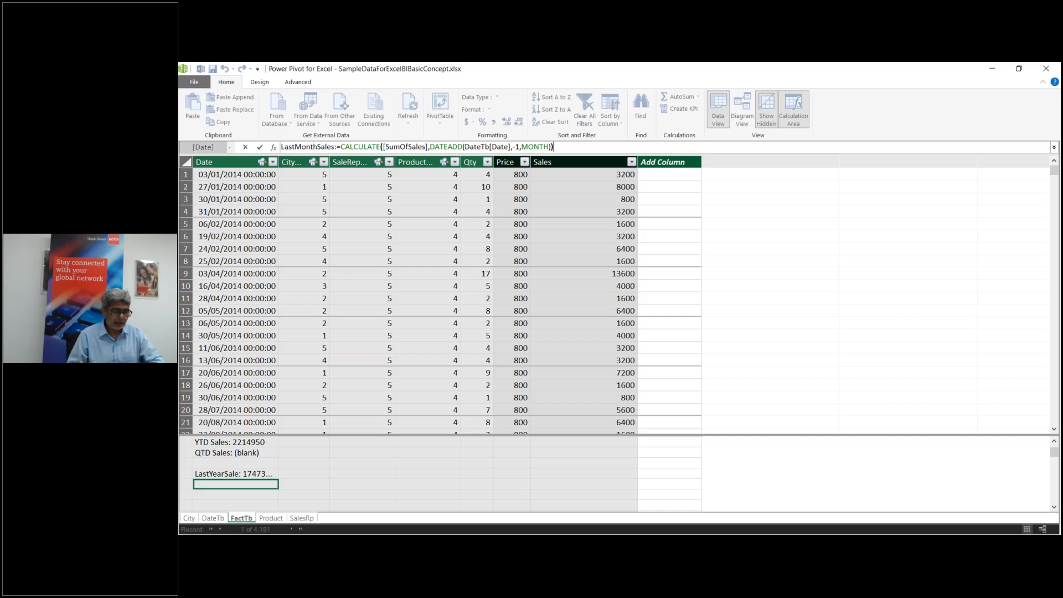
{"action": "key", "text": "Return"}
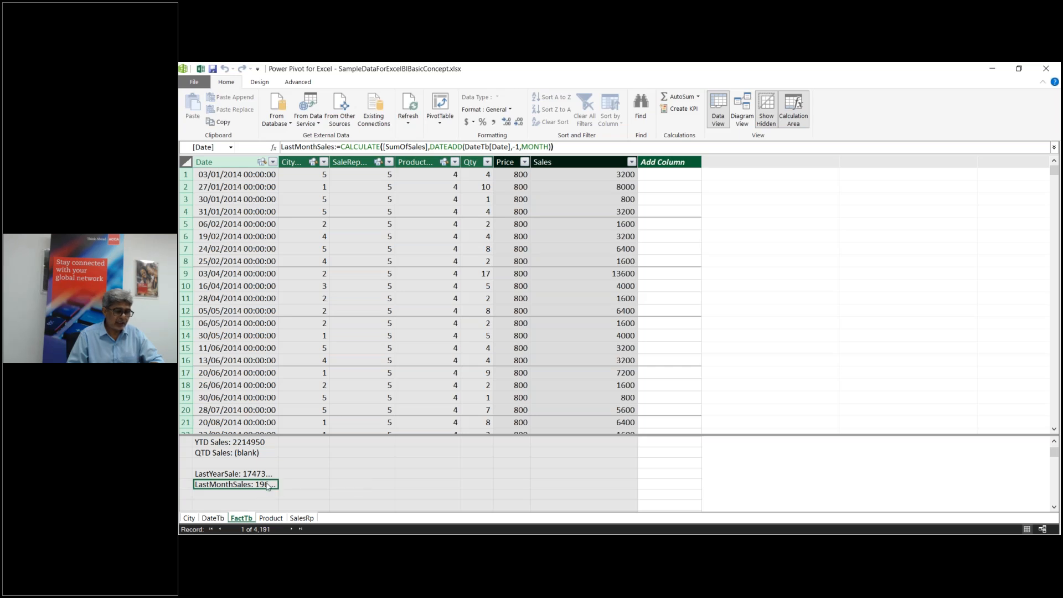
{"action": "left_click", "coordinate": [246, 495]}
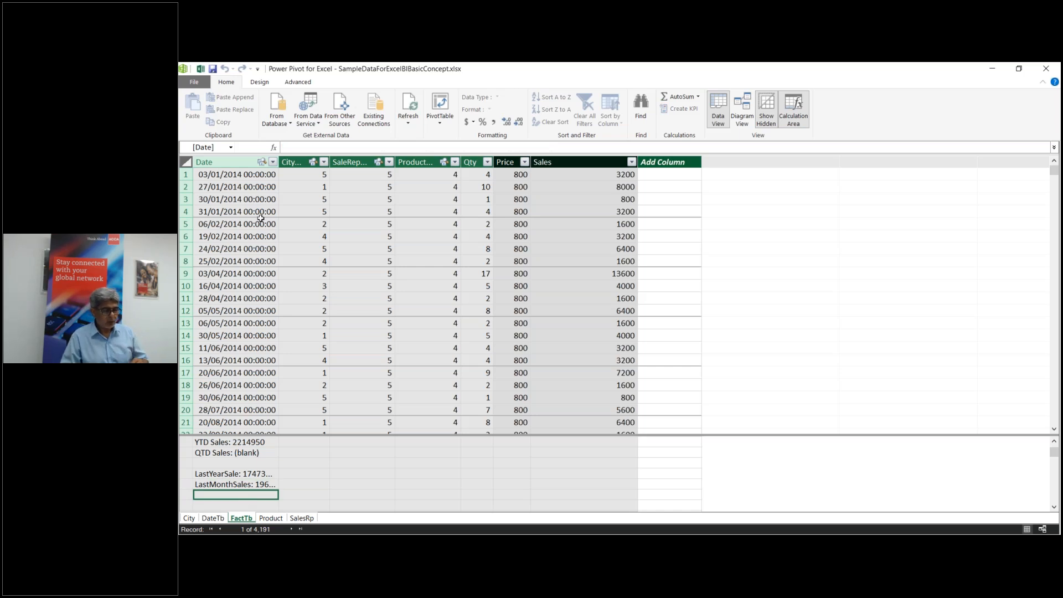
{"action": "left_click", "coordinate": [296, 146]}
Step: Start a LastQtrSale measure as CALCULATE([SumOfSales],DATEADD(
{"action": "type", "text": "LastQtrSale:="}
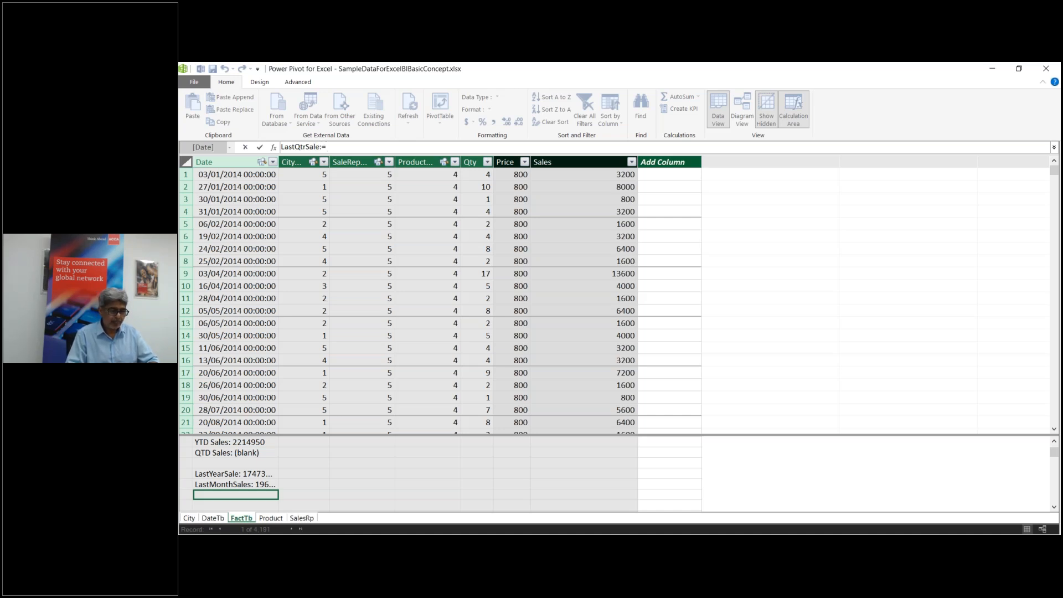
{"action": "type", "text": "calc"}
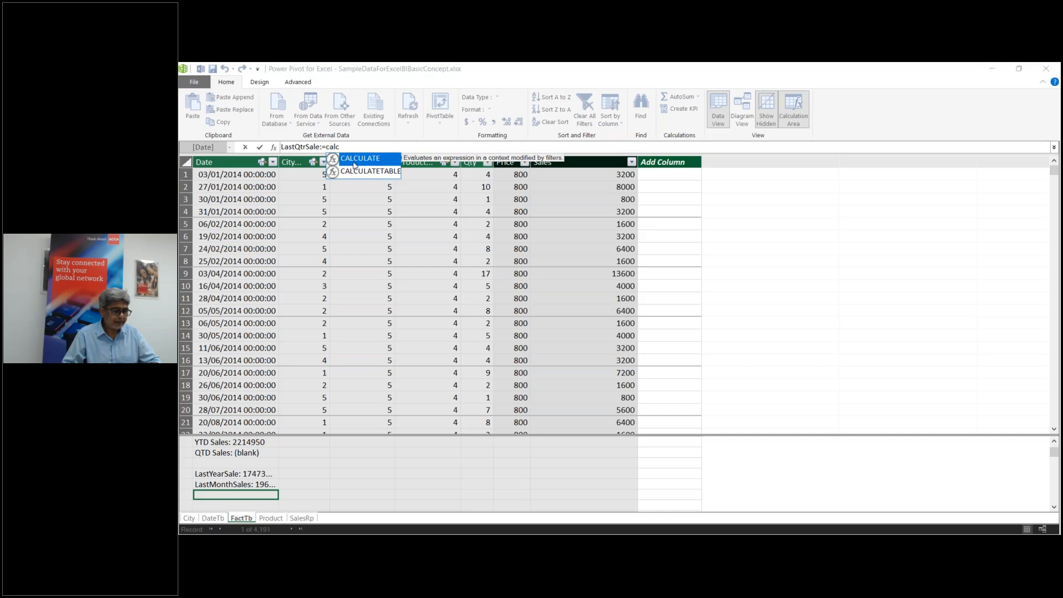
{"action": "double_click", "coordinate": [354, 164]}
{"action": "type", "text": "[sum"}
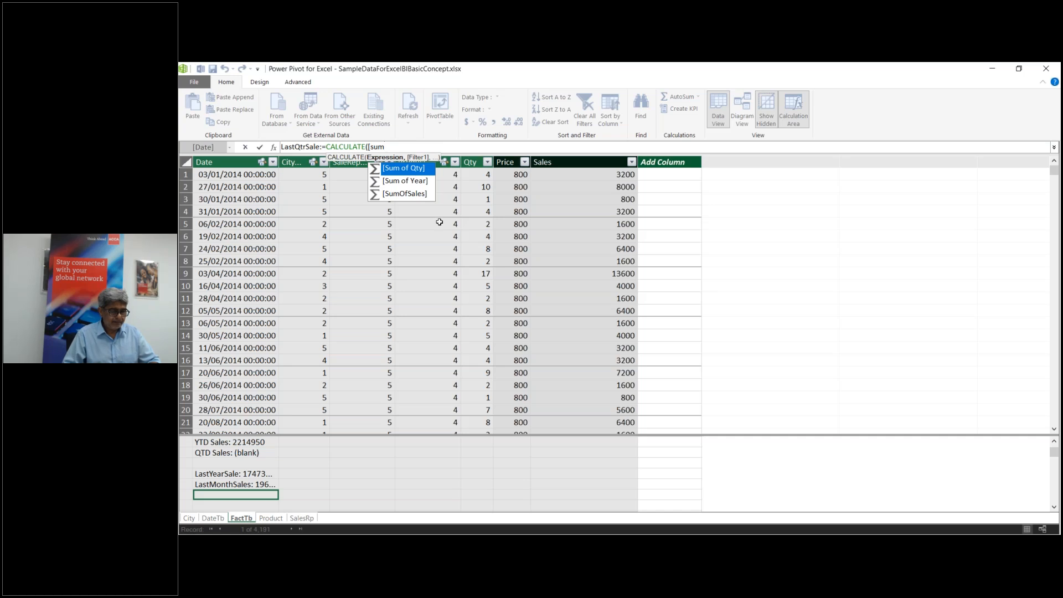
{"action": "double_click", "coordinate": [400, 194]}
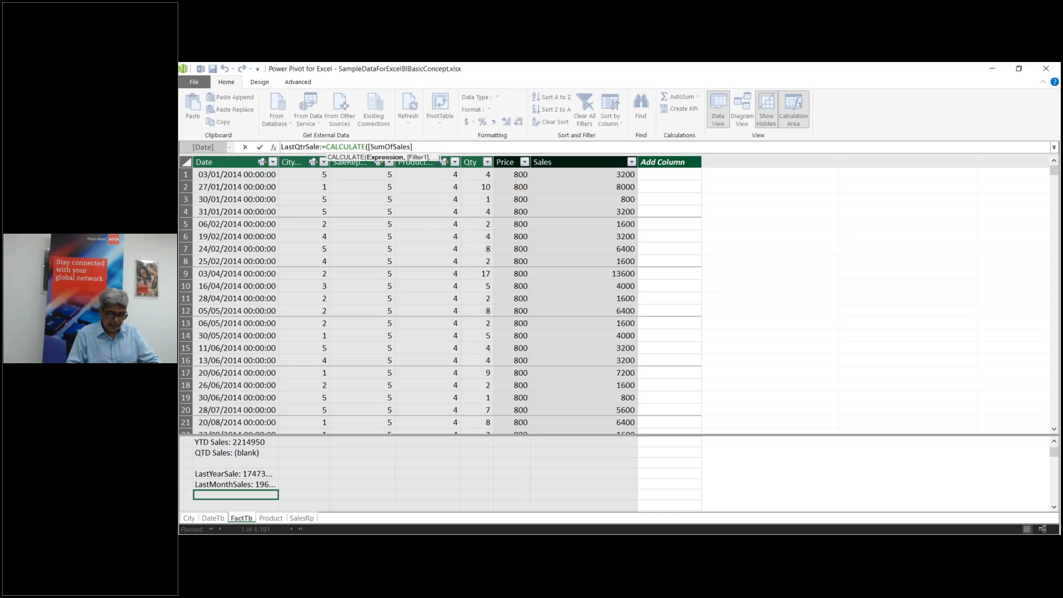
{"action": "type", "text": ","}
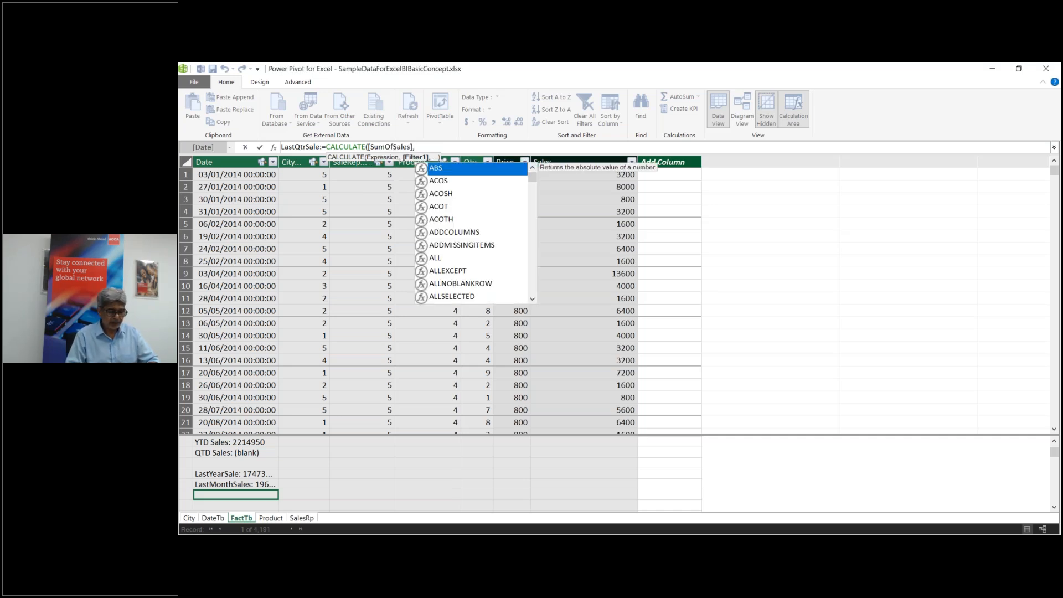
{"action": "type", "text": "dat"}
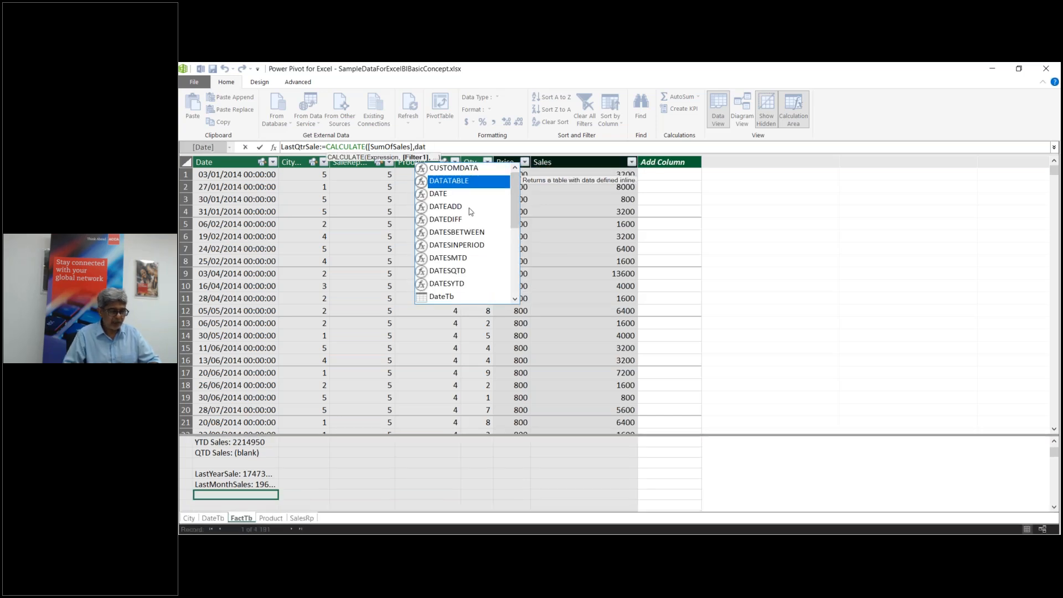
{"action": "left_click", "coordinate": [470, 208]}
{"action": "double_click", "coordinate": [470, 208]}
Step: Finish LastQtrSale with DateTb[Date],-1,QUARTER, commit it, and begin a LastDaySa measure name
{"action": "type", "text": "date"}
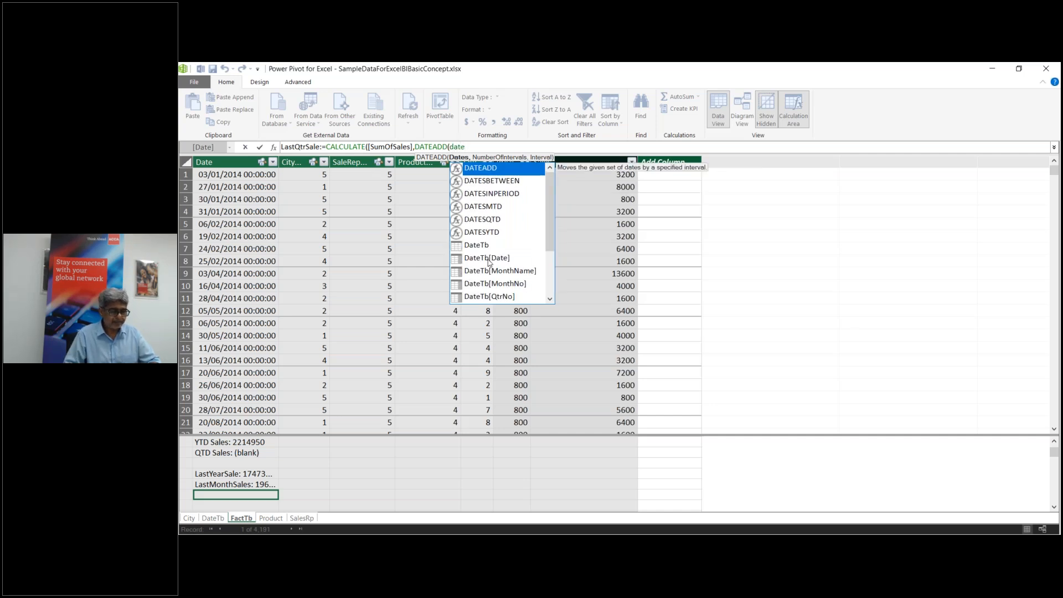
{"action": "double_click", "coordinate": [490, 259]}
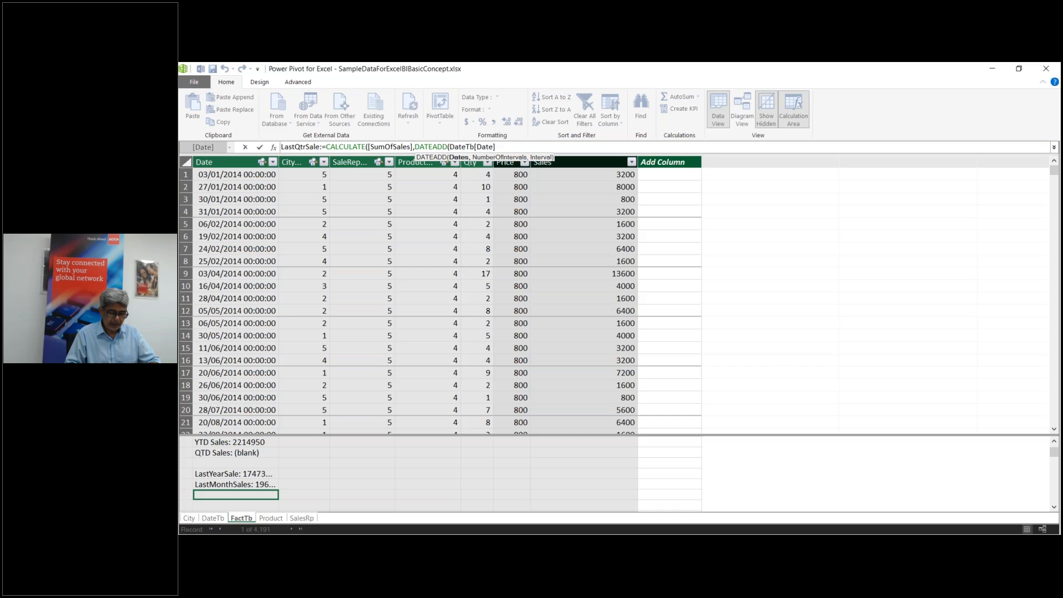
{"action": "type", "text": ",-1"}
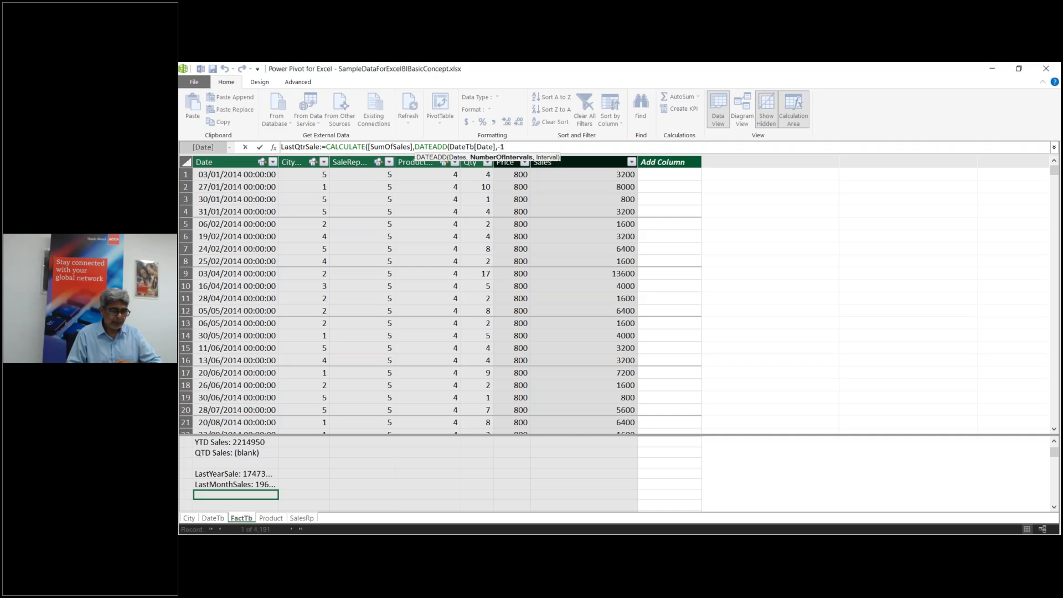
{"action": "type", "text": ","}
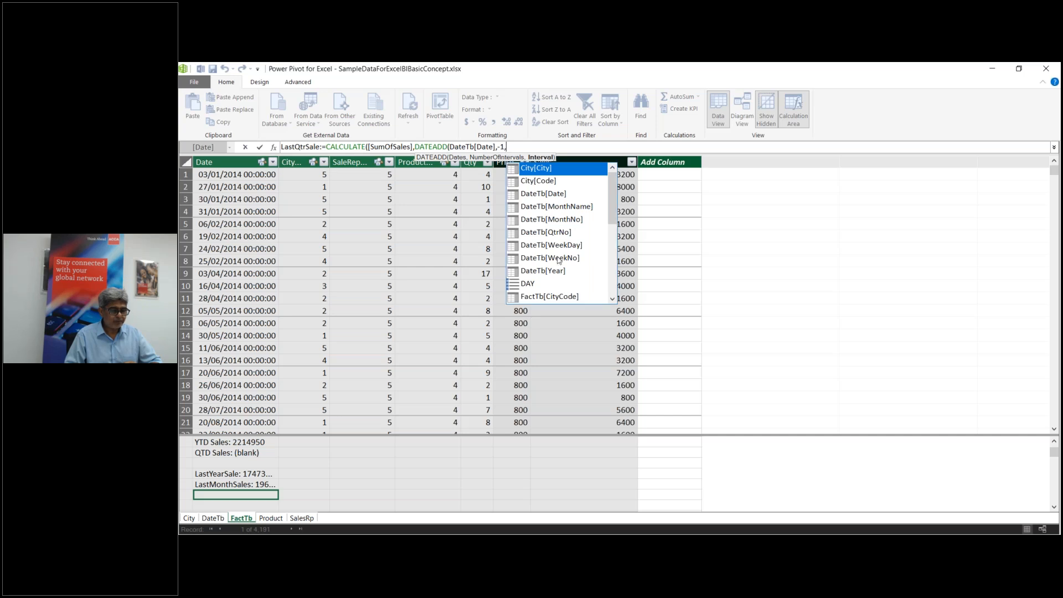
{"action": "type", "text": "q"}
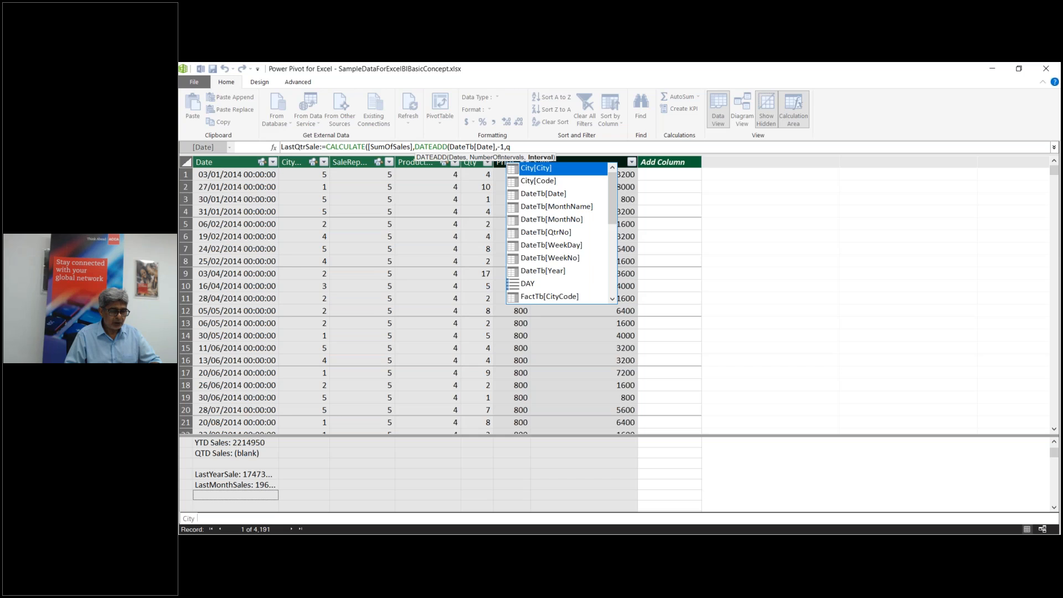
{"action": "type", "text": "u"}
{"action": "double_click", "coordinate": [536, 170]}
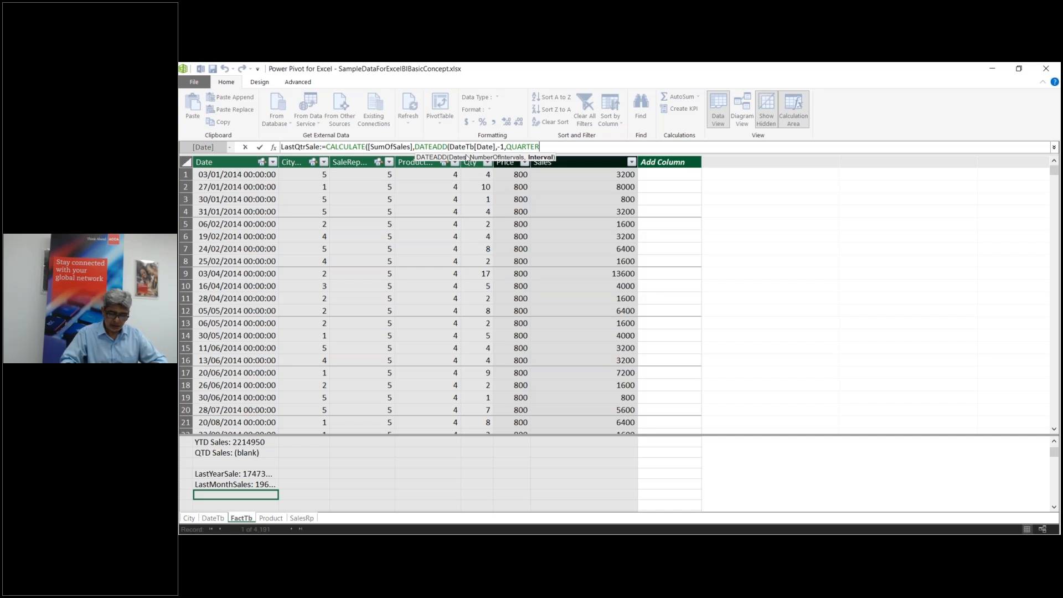
{"action": "type", "text": "))"}
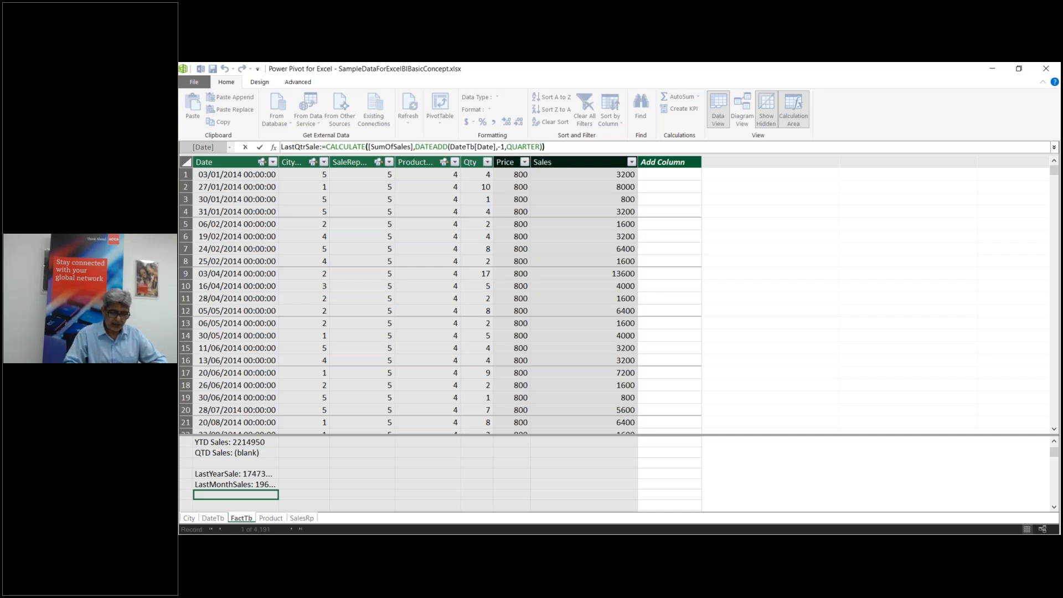
{"action": "key", "text": "Return"}
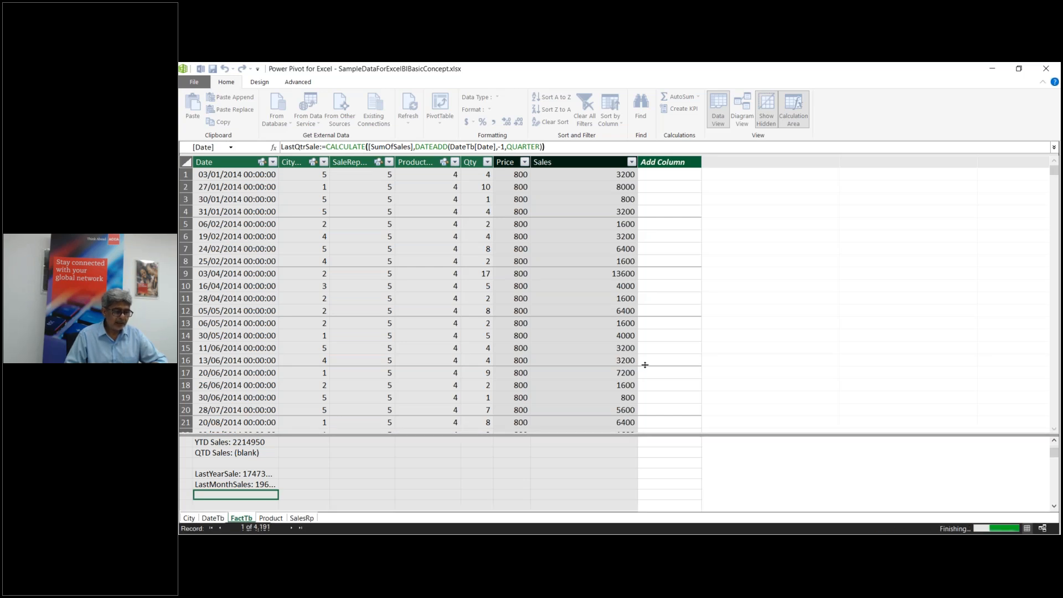
{"action": "left_click", "coordinate": [224, 506]}
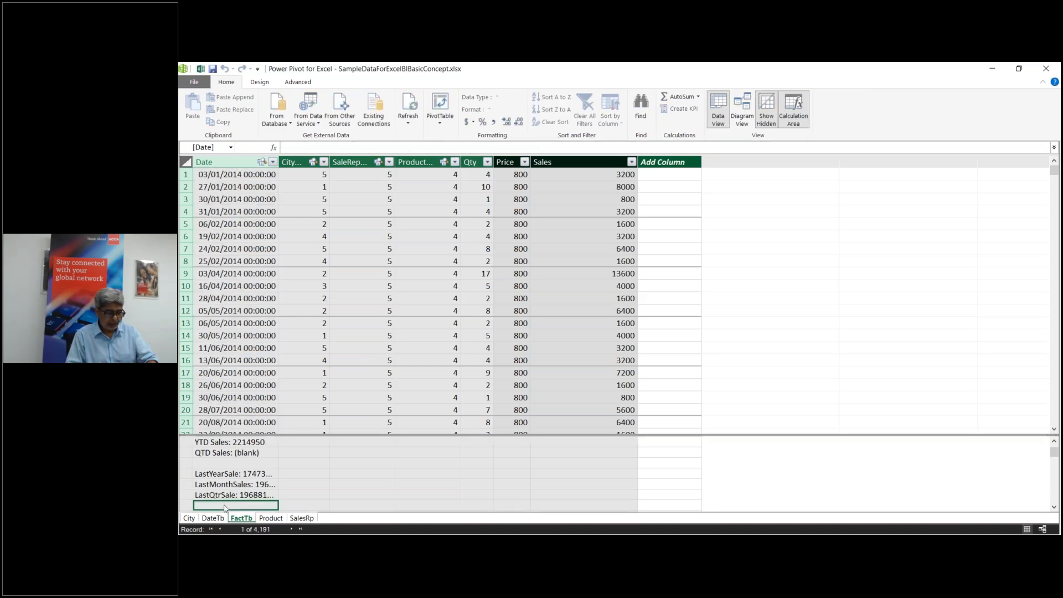
{"action": "type", "text": "LastDaySa"}
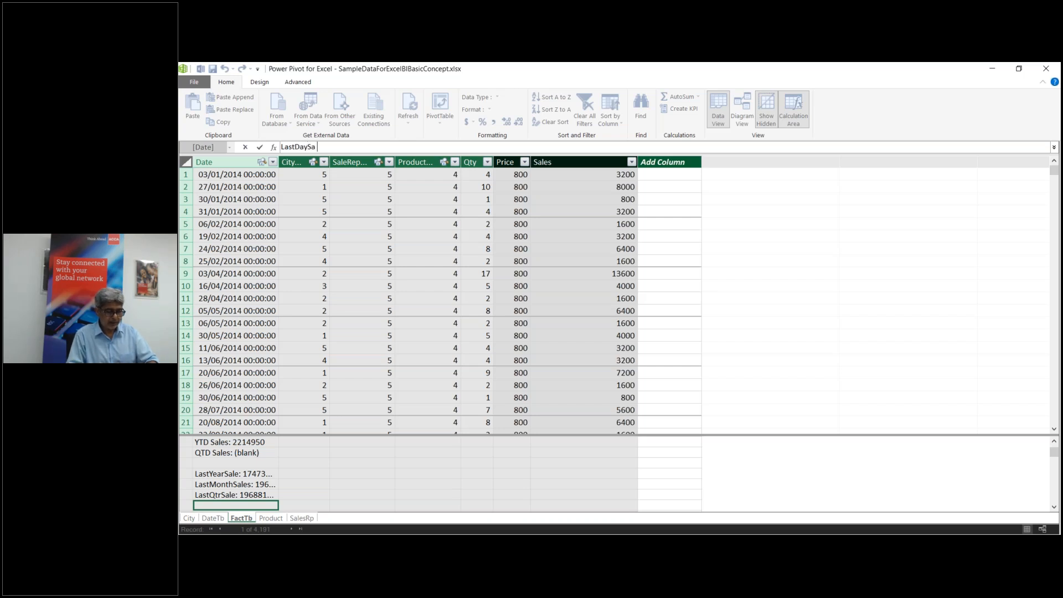
Step: Create the YesterdaySale measure as CALCULATE([SumOfSales],DATEADD(DateTb[Date],-1,day)) and move to the next empty cell
{"action": "key", "text": "BackSpace"}
{"action": "key", "text": "BackSpace"}
{"action": "key", "text": "BackSpace"}
{"action": "key", "text": "BackSpace"}
{"action": "key", "text": "BackSpace"}
{"action": "key", "text": "BackSpace"}
{"action": "key", "text": "BackSpace"}
{"action": "key", "text": "BackSpace"}
{"action": "key", "text": "BackSpace"}
{"action": "key", "text": "BackSpace"}
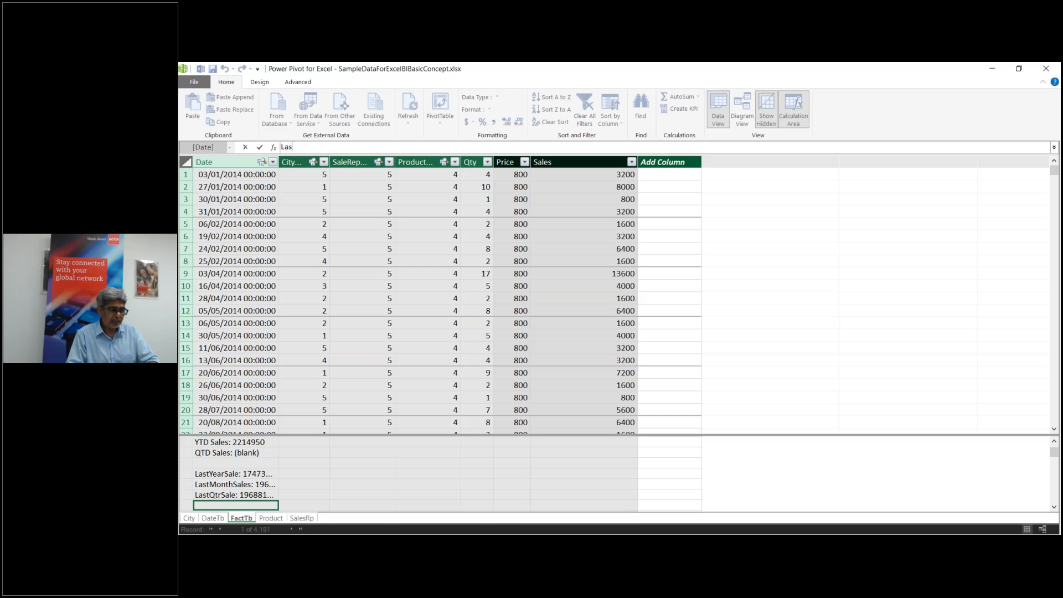
{"action": "type", "text": "YesterdaySale"}
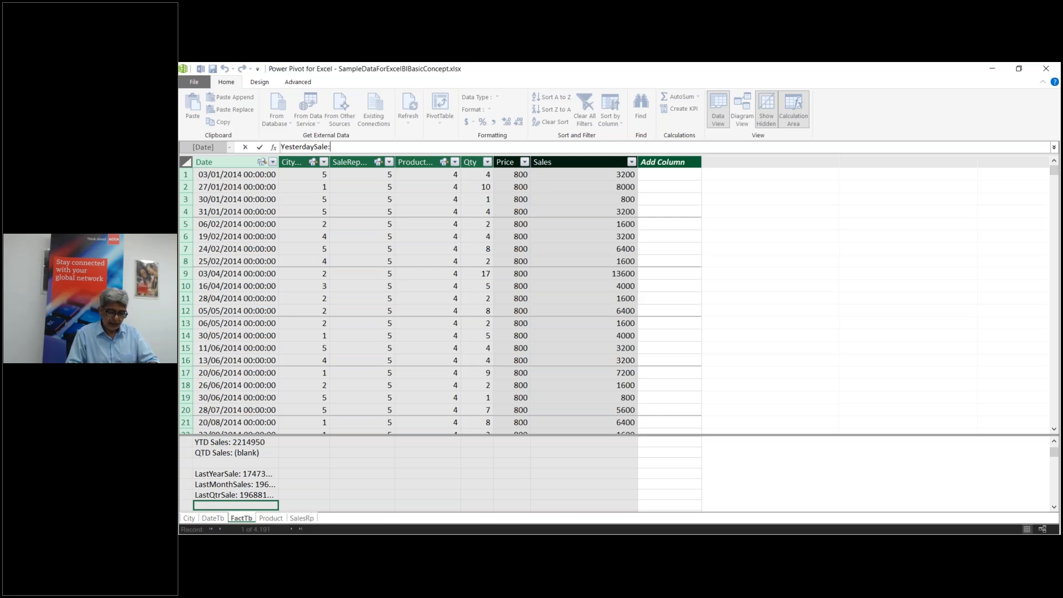
{"action": "type", "text": ":="}
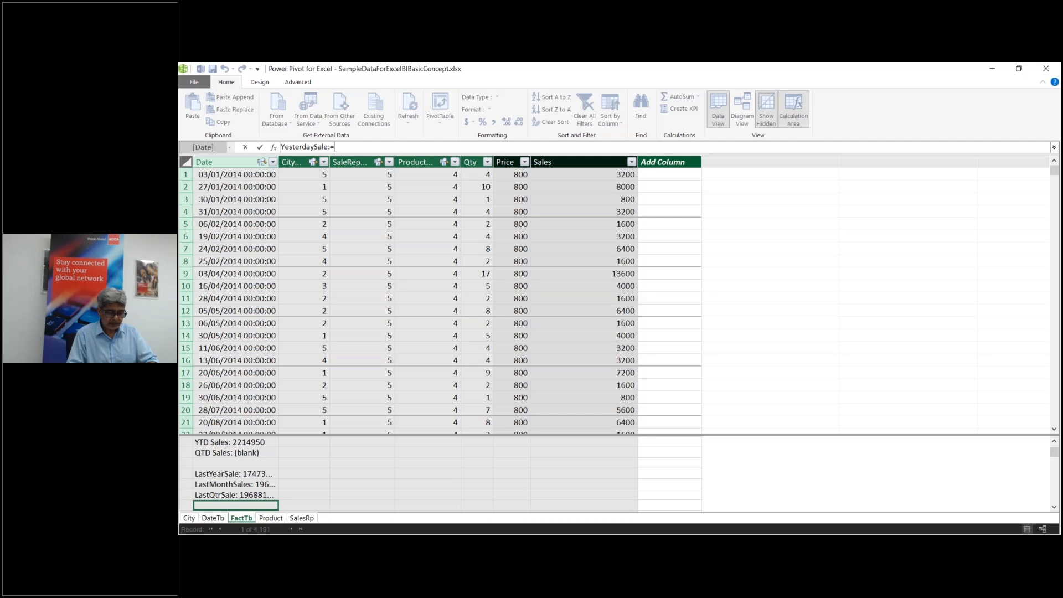
{"action": "type", "text": "calcu"}
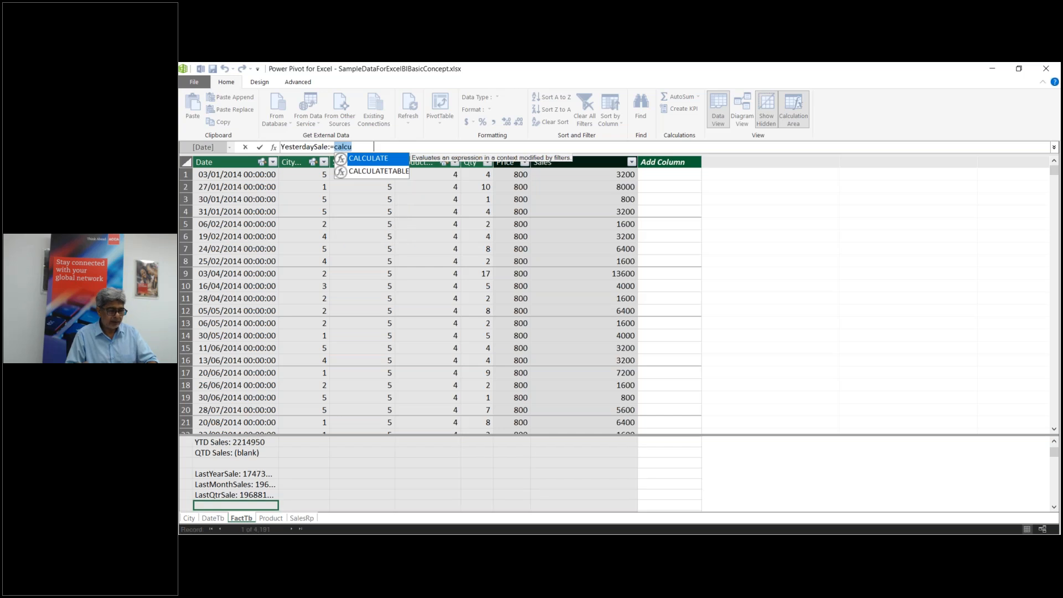
{"action": "key", "text": "Tab"}
{"action": "type", "text": "["}
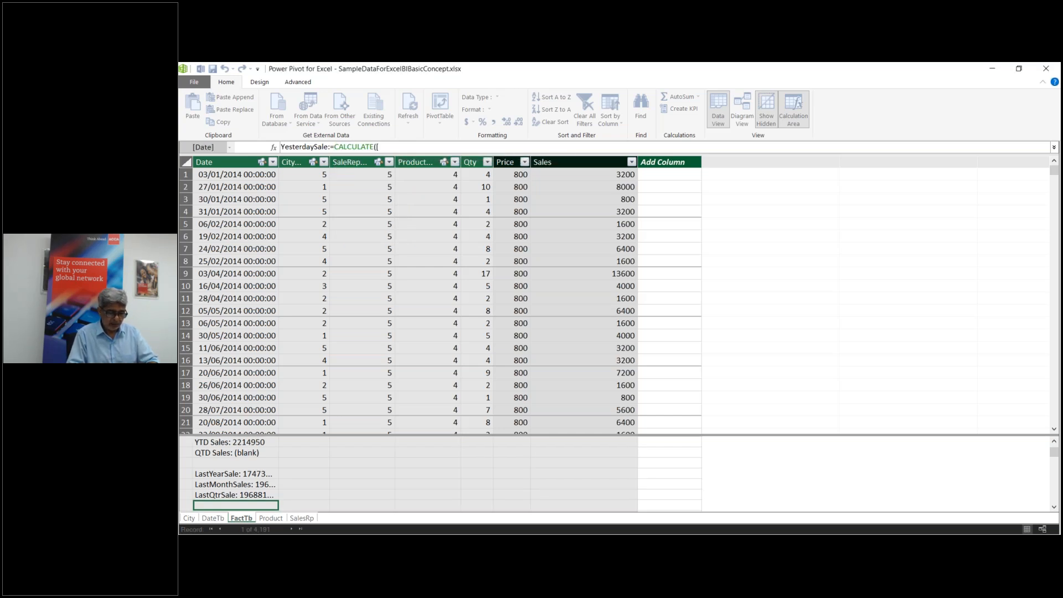
{"action": "type", "text": "sum"}
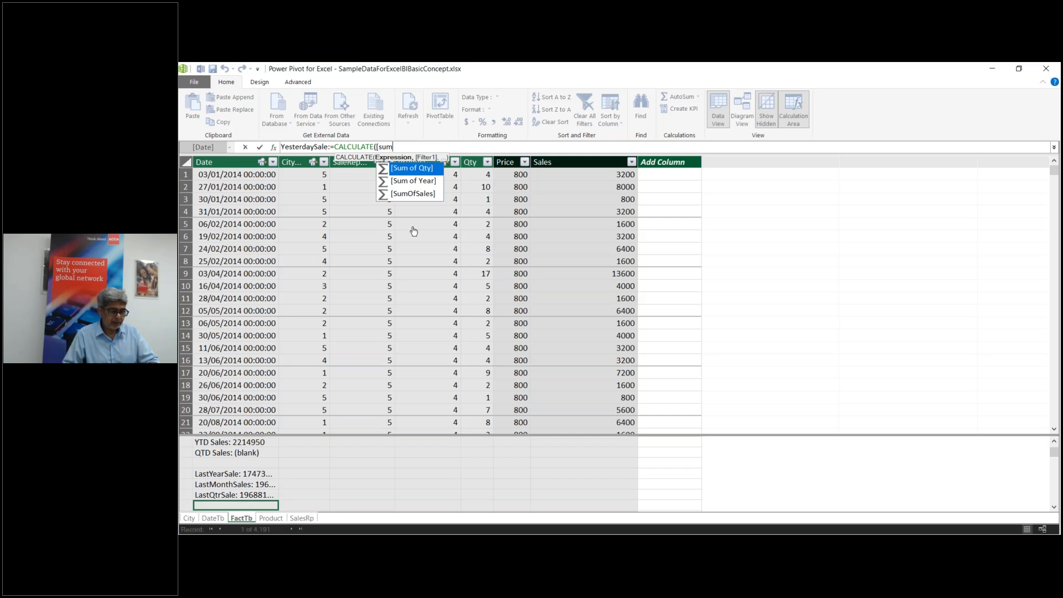
{"action": "double_click", "coordinate": [416, 194]}
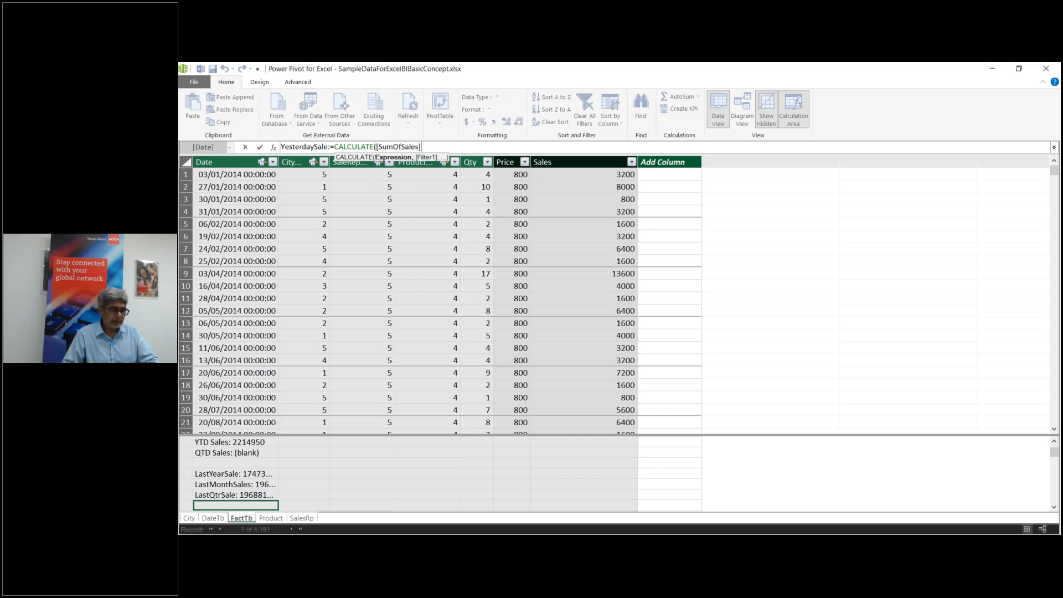
{"action": "type", "text": ","}
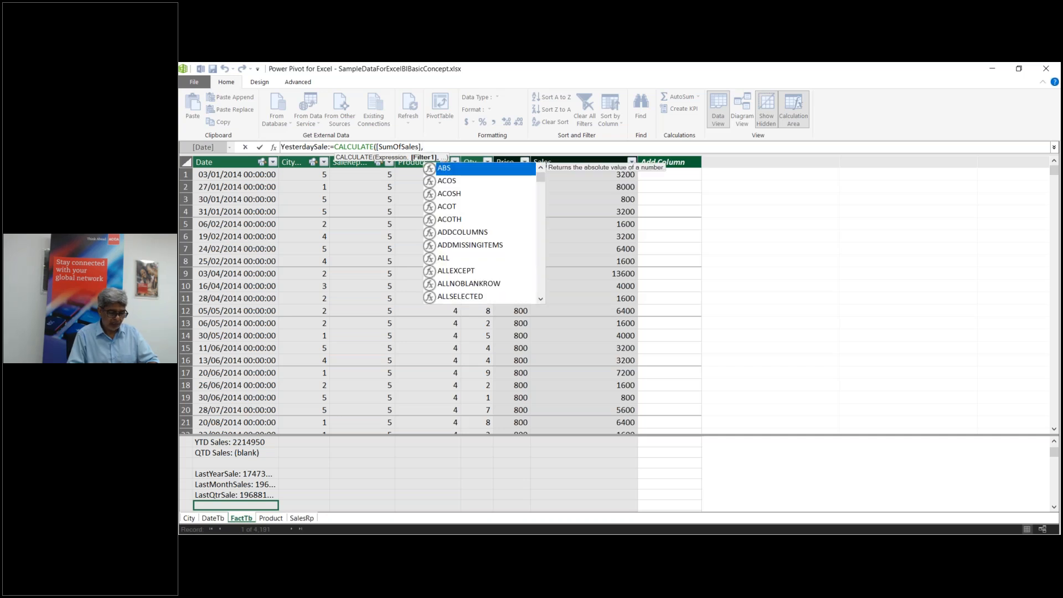
{"action": "type", "text": "d"}
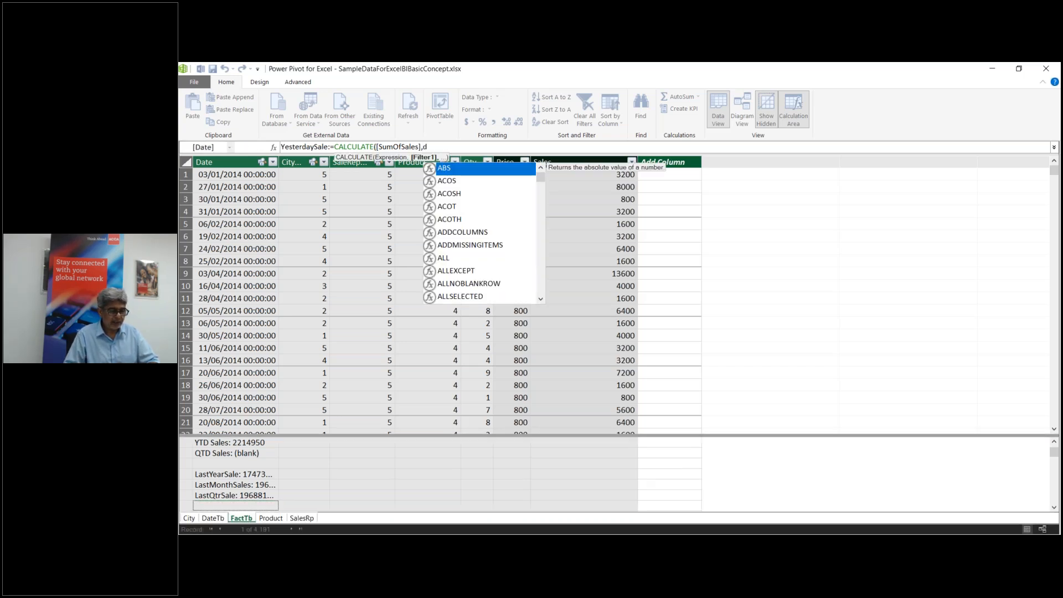
{"action": "type", "text": "at"}
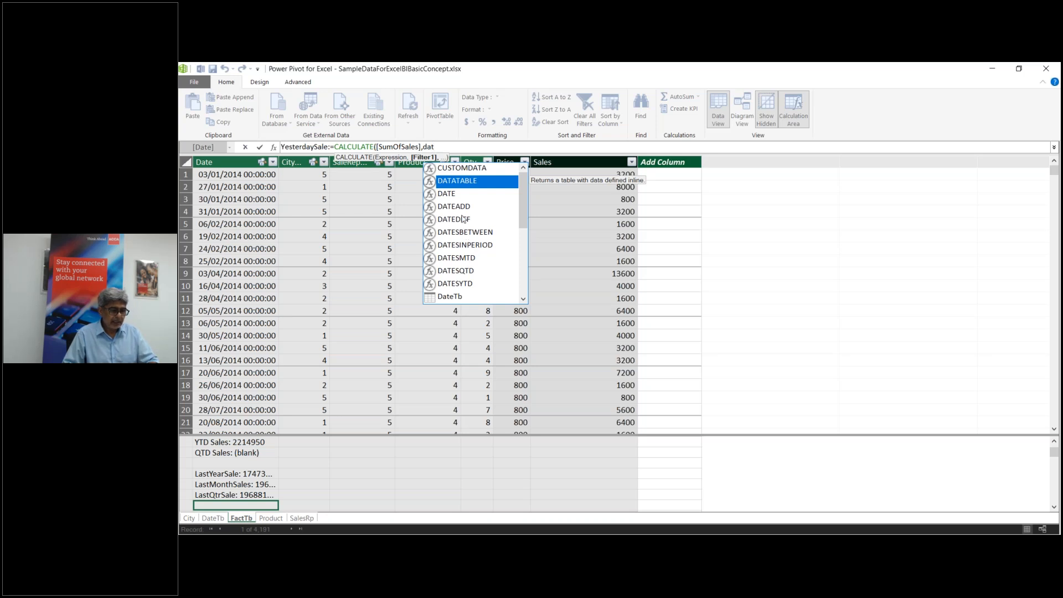
{"action": "double_click", "coordinate": [463, 206]}
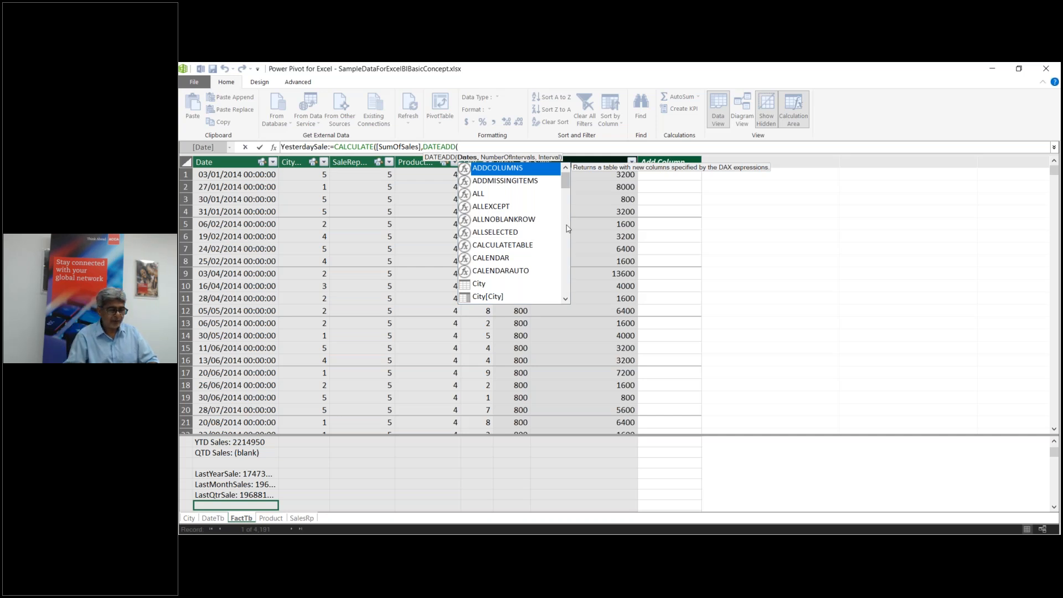
{"action": "type", "text": "da"}
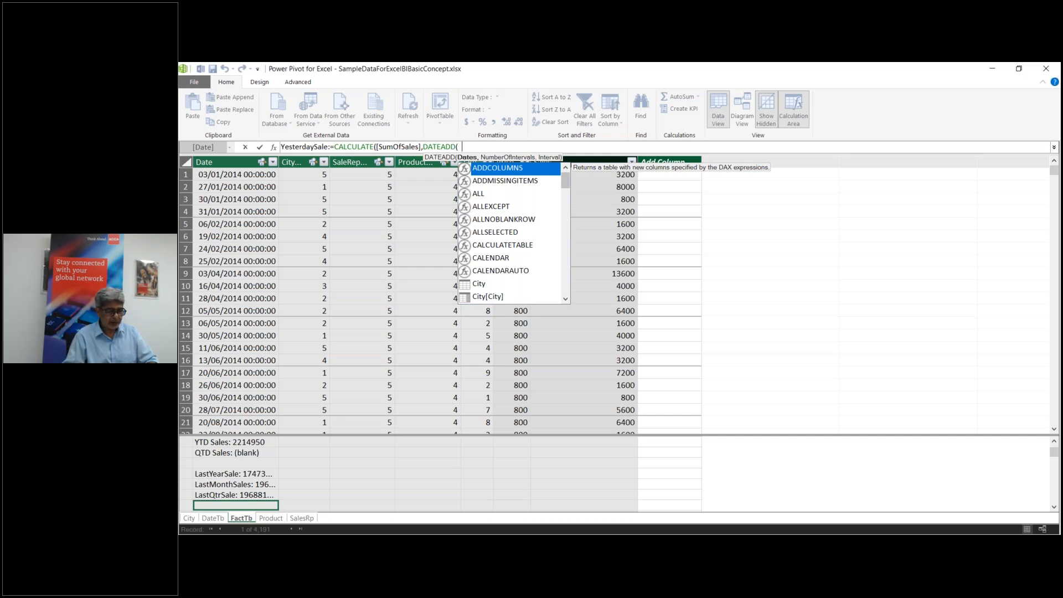
{"action": "double_click", "coordinate": [488, 286]}
{"action": "type", "text": ",-1"}
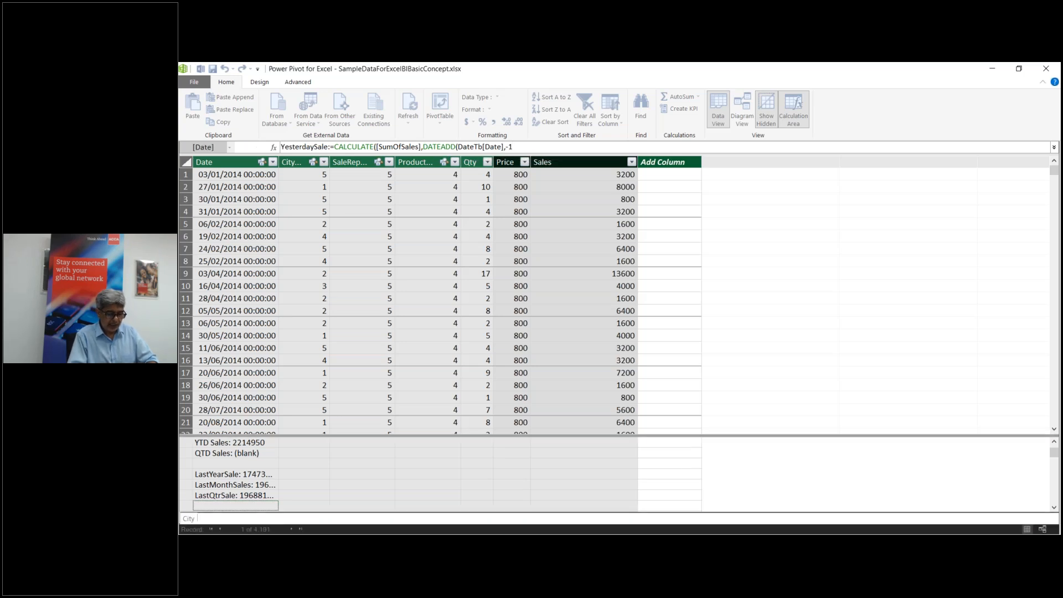
{"action": "type", "text": ",d"}
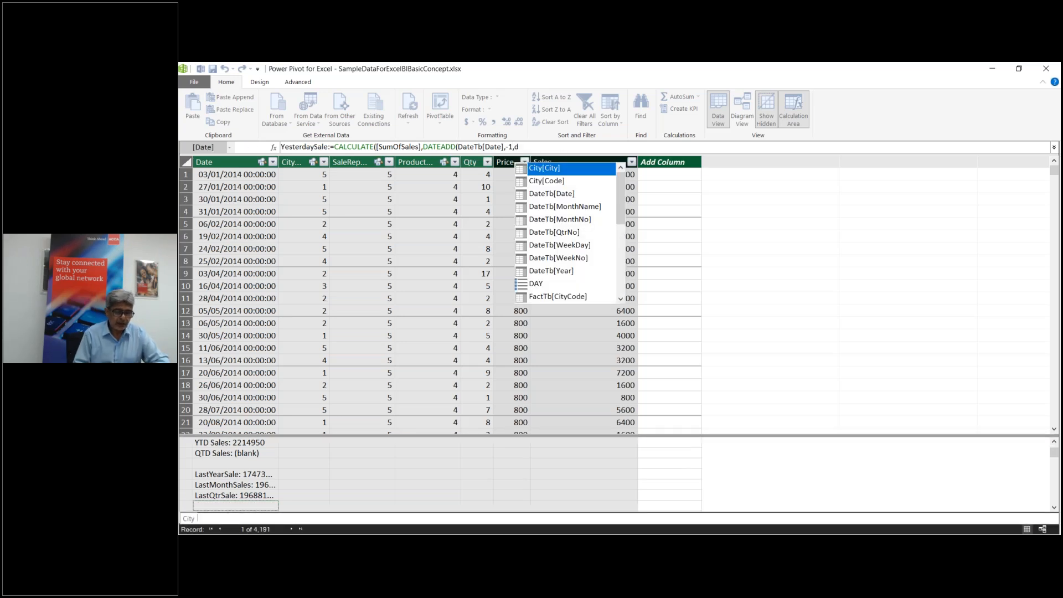
{"action": "type", "text": "ay))"}
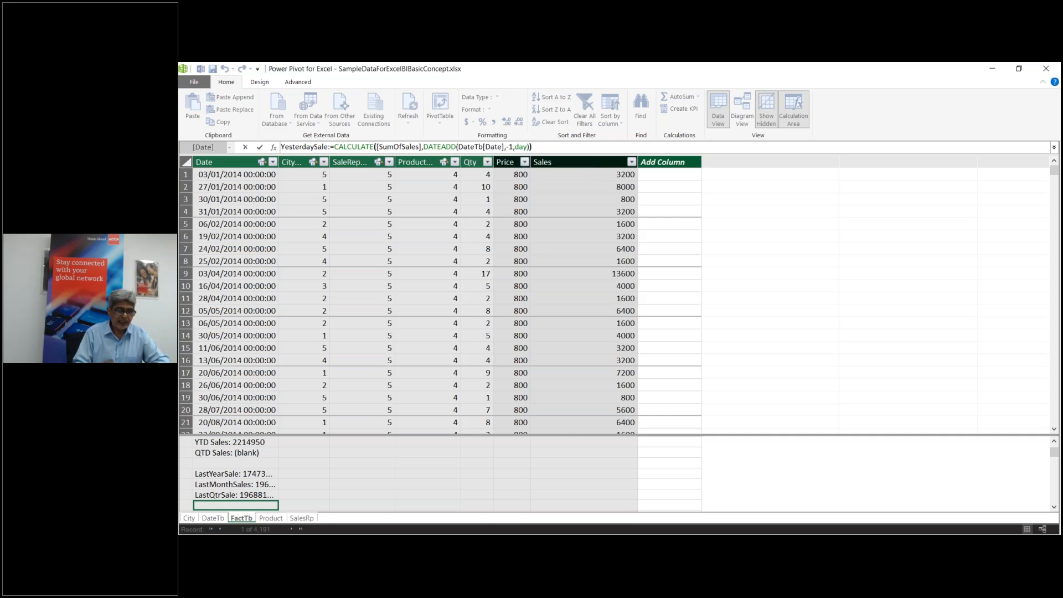
{"action": "key", "text": "Return"}
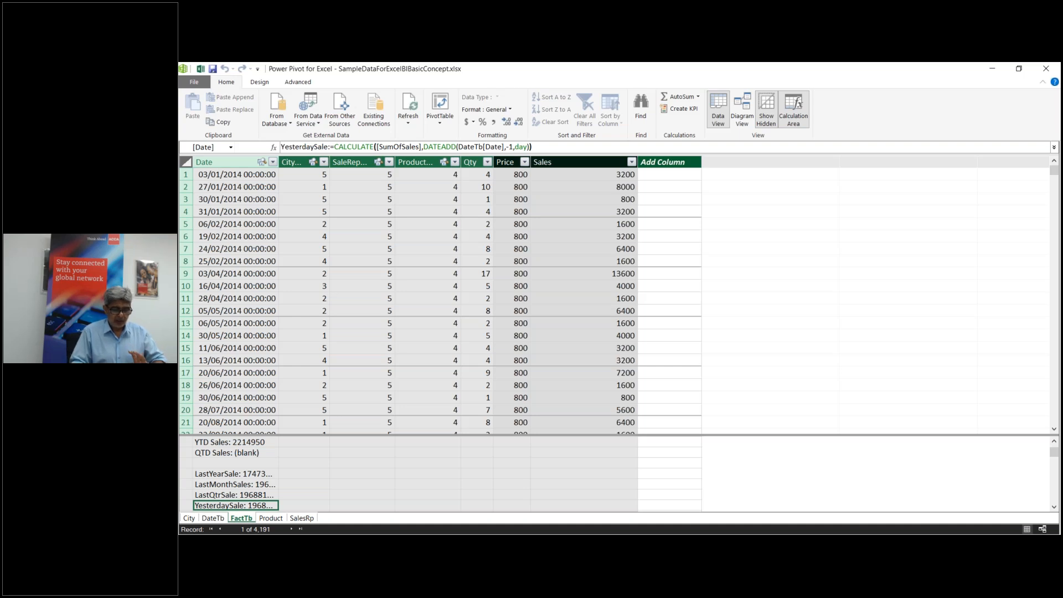
{"action": "key", "text": "Down"}
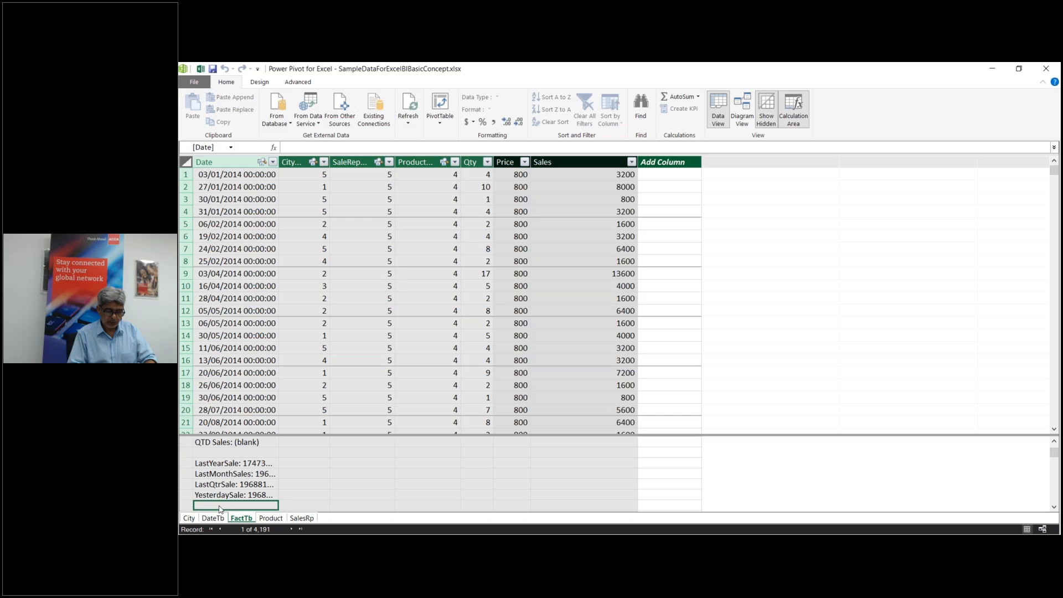
Step: Start the Last2DaySale measure as CALCULATE over the [SumOfSales] measure
{"action": "type", "text": "L2"}
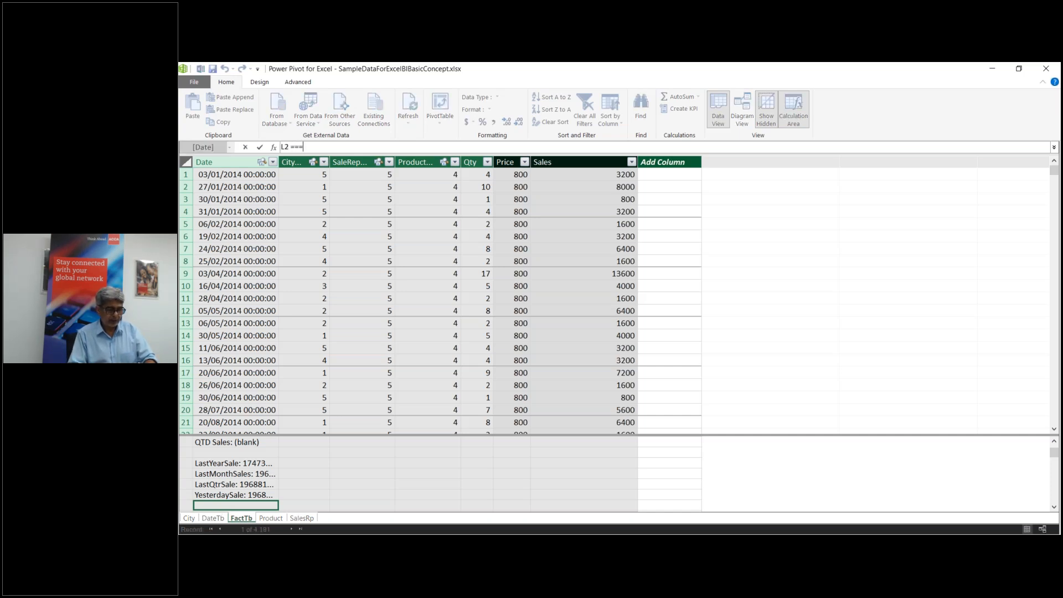
{"action": "key", "text": "BackSpace"}
{"action": "type", "text": "ast"}
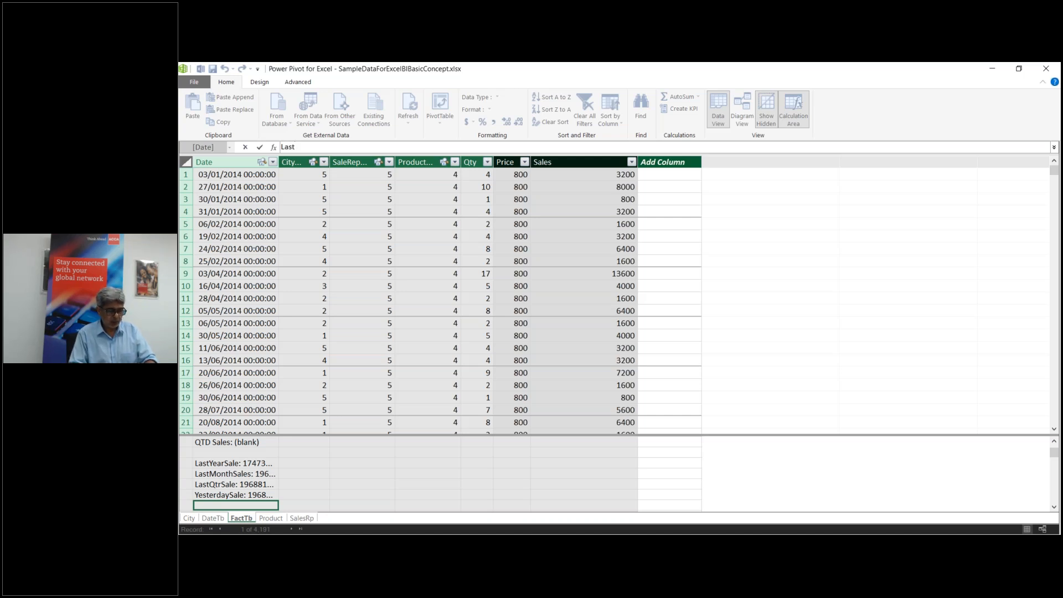
{"action": "type", "text": "2"}
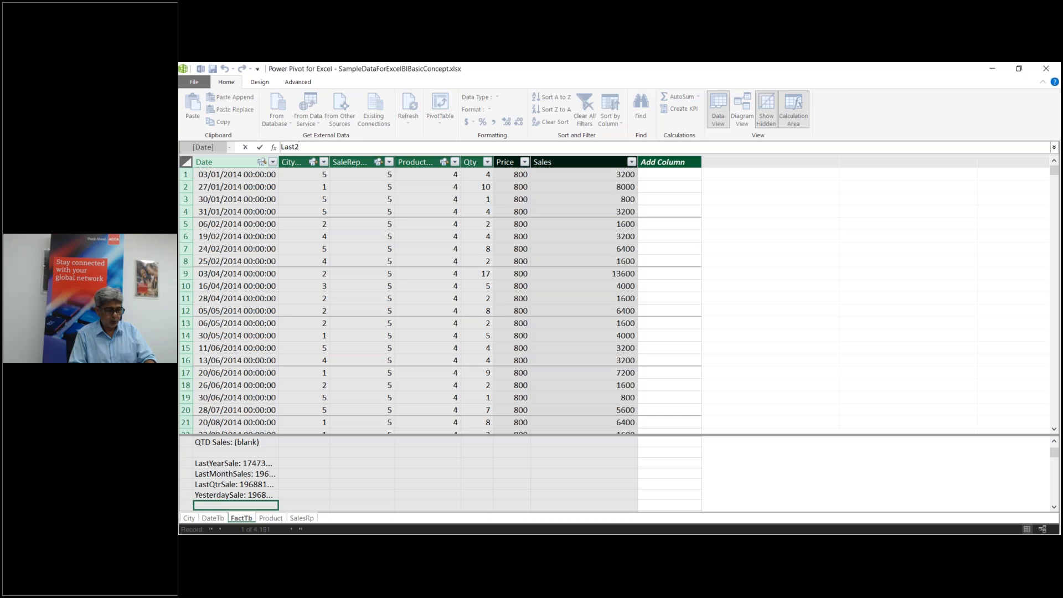
{"action": "type", "text": "DaySal"}
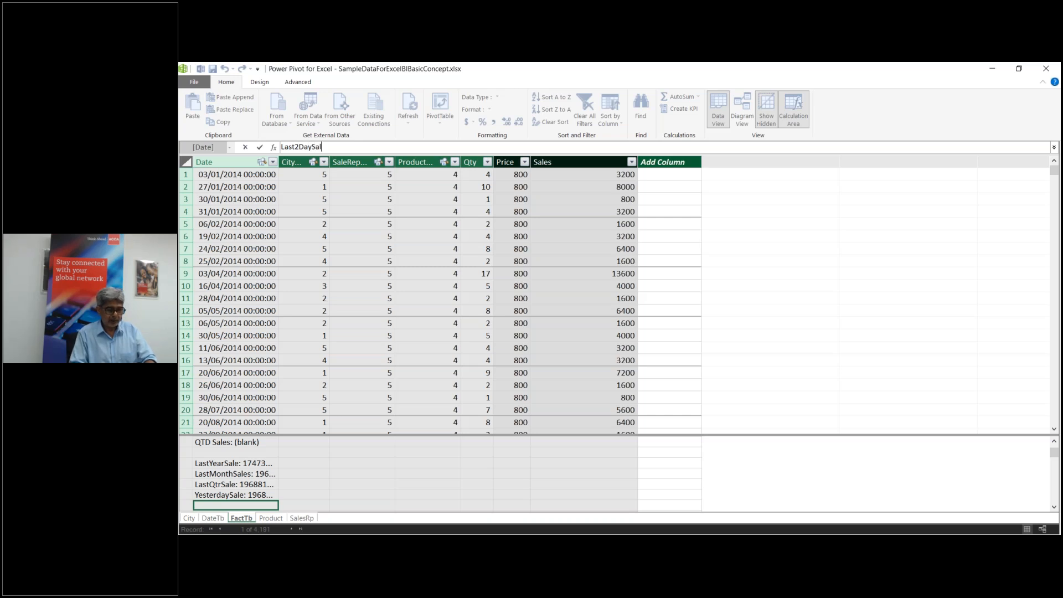
{"action": "type", "text": "e:=c"}
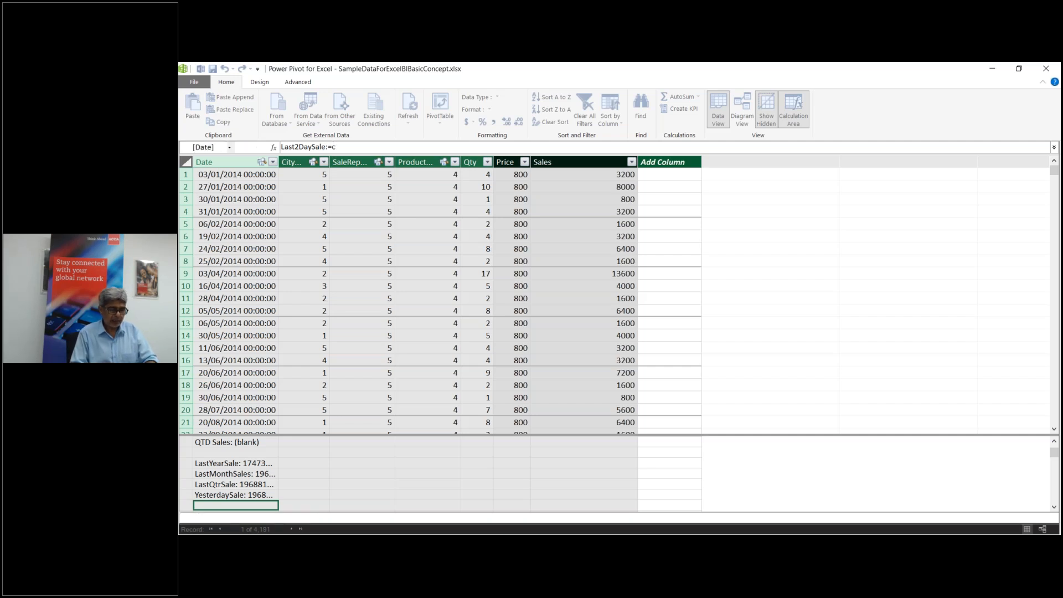
{"action": "key", "text": "Tab"}
{"action": "type", "text": "["}
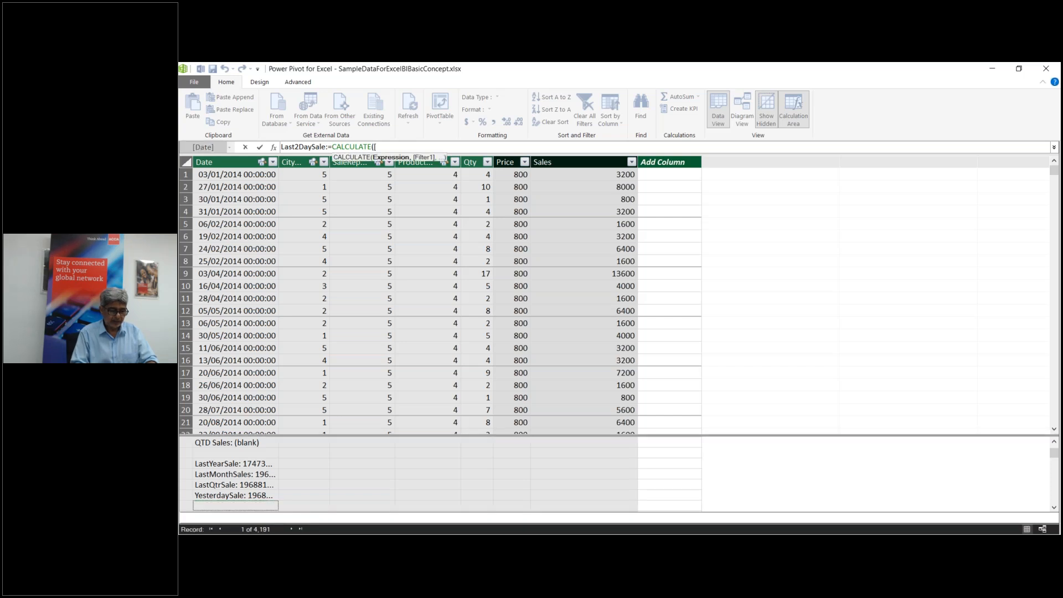
{"action": "type", "text": "sum"}
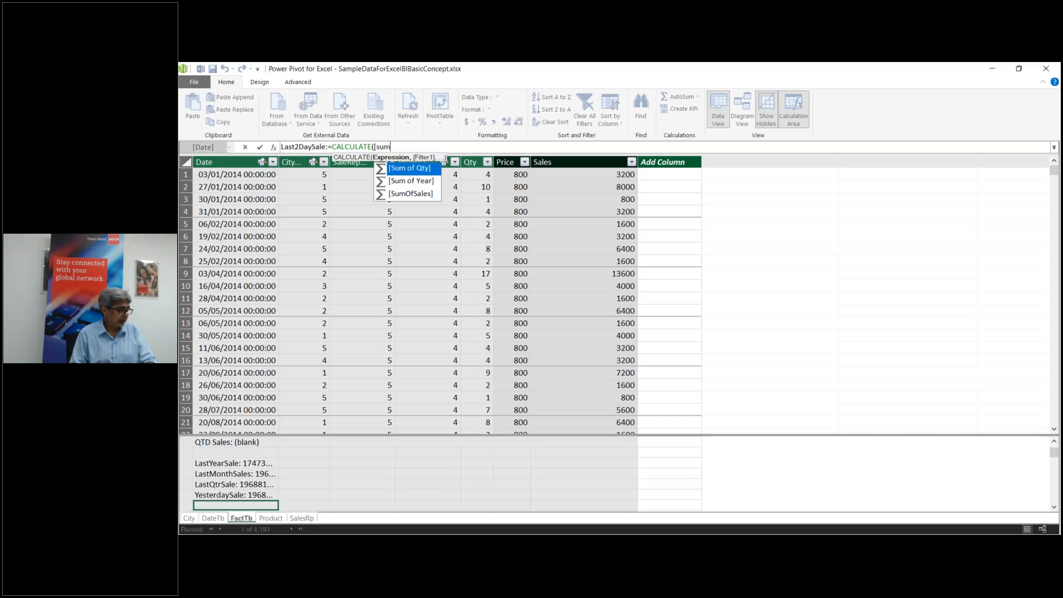
{"action": "key", "text": "Down"}
{"action": "key", "text": "Down"}
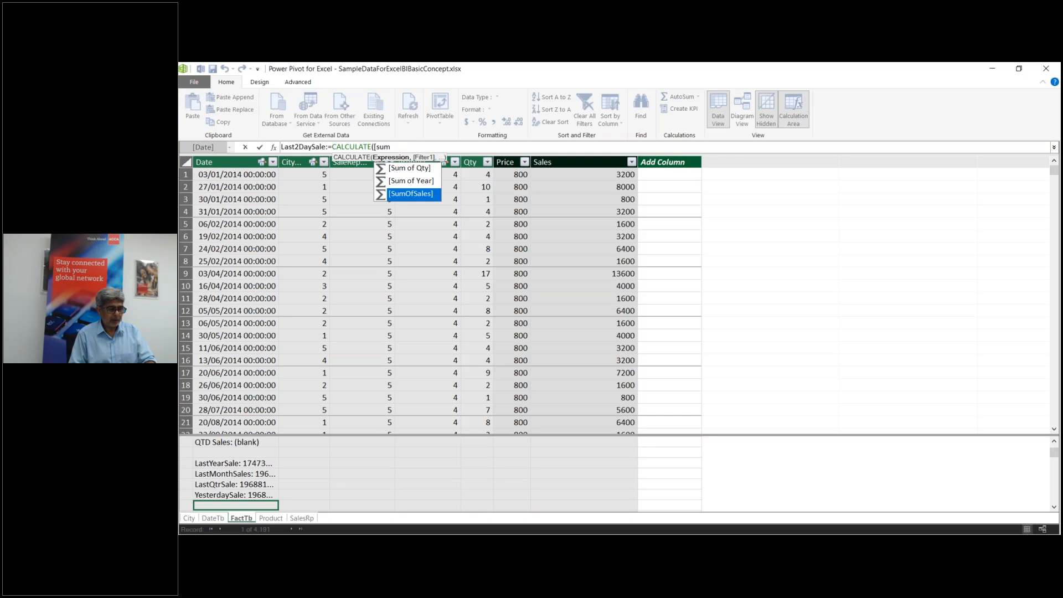
{"action": "key", "text": "Tab"}
Step: Finish the formula with DATEADD(DateTb[Date],-2,day) and commit the Last2DaySale measure
{"action": "type", "text": ",d"}
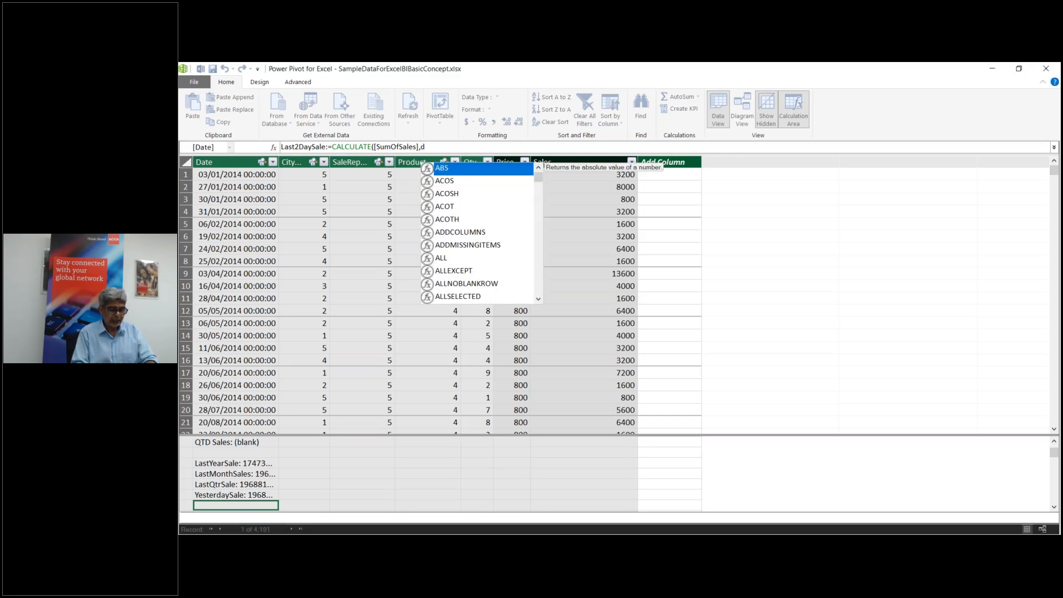
{"action": "type", "text": "at"}
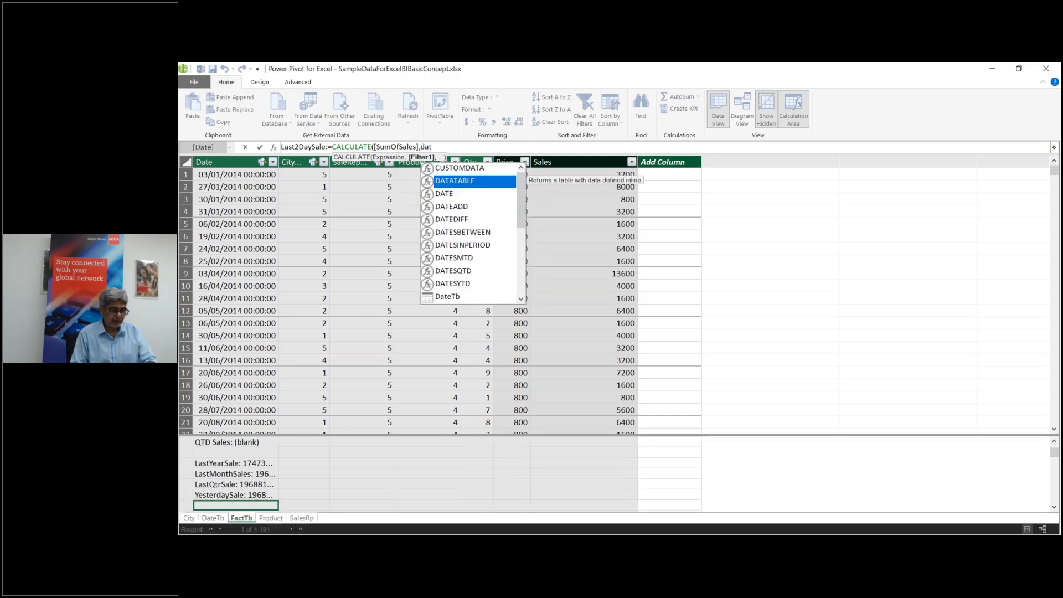
{"action": "key", "text": "Down"}
{"action": "key", "text": "Down"}
{"action": "key", "text": "Tab"}
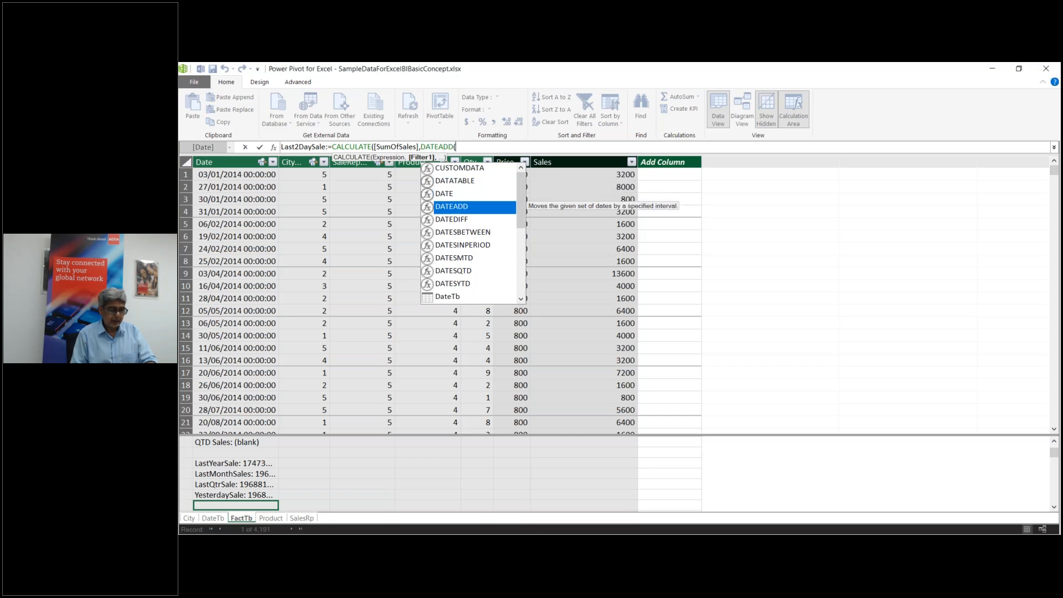
{"action": "type", "text": "d"}
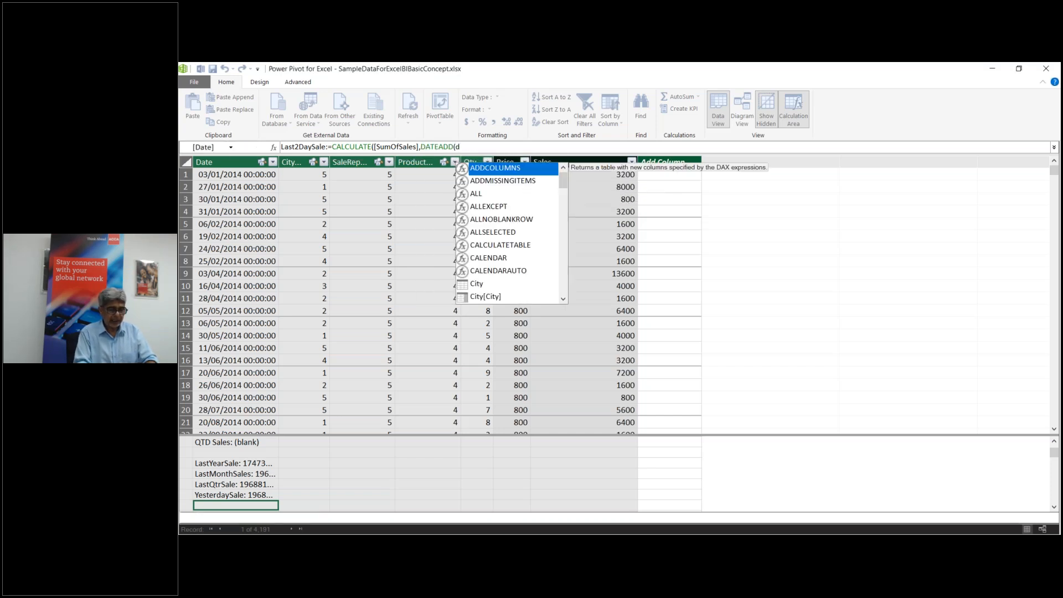
{"action": "type", "text": "ate"}
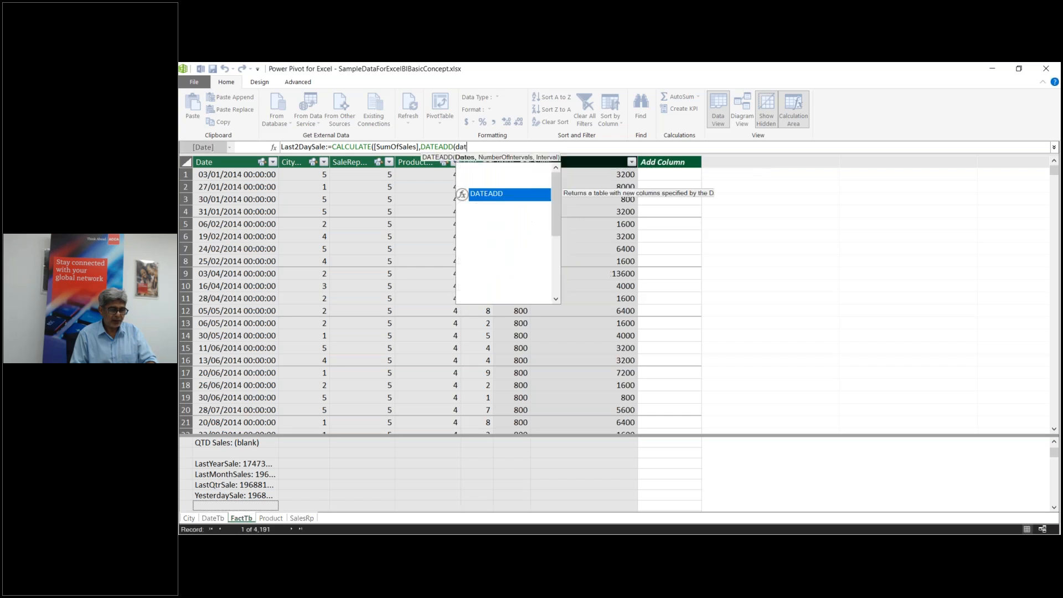
{"action": "key", "text": "Down"}
{"action": "key", "text": "Down"}
{"action": "key", "text": "Down"}
{"action": "key", "text": "Down"}
{"action": "key", "text": "Down"}
{"action": "key", "text": "Down"}
{"action": "key", "text": "Down"}
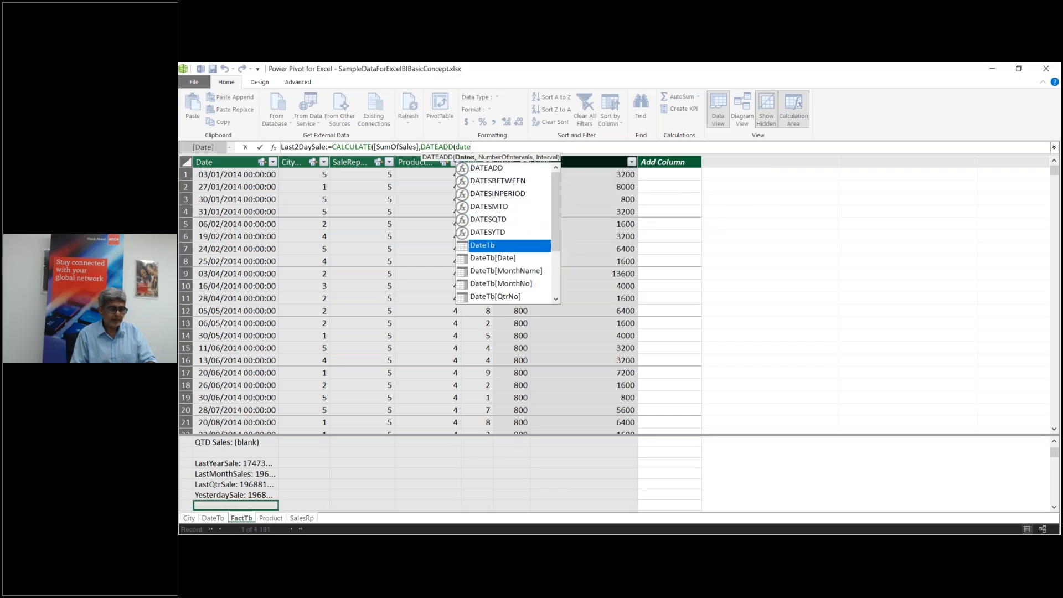
{"action": "key", "text": "Tab"}
{"action": "type", "text": ","}
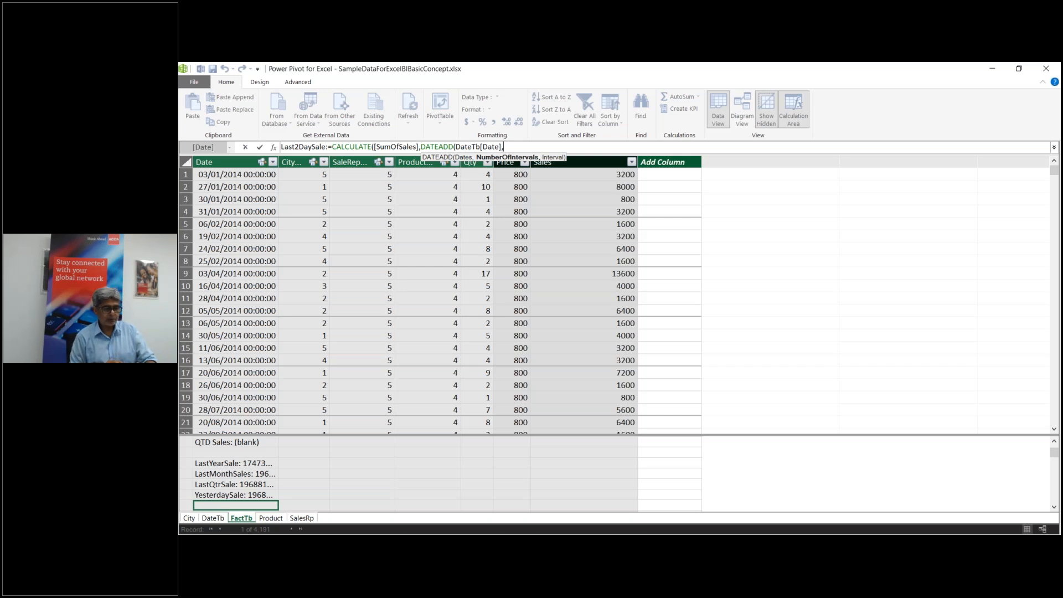
{"action": "type", "text": "2"}
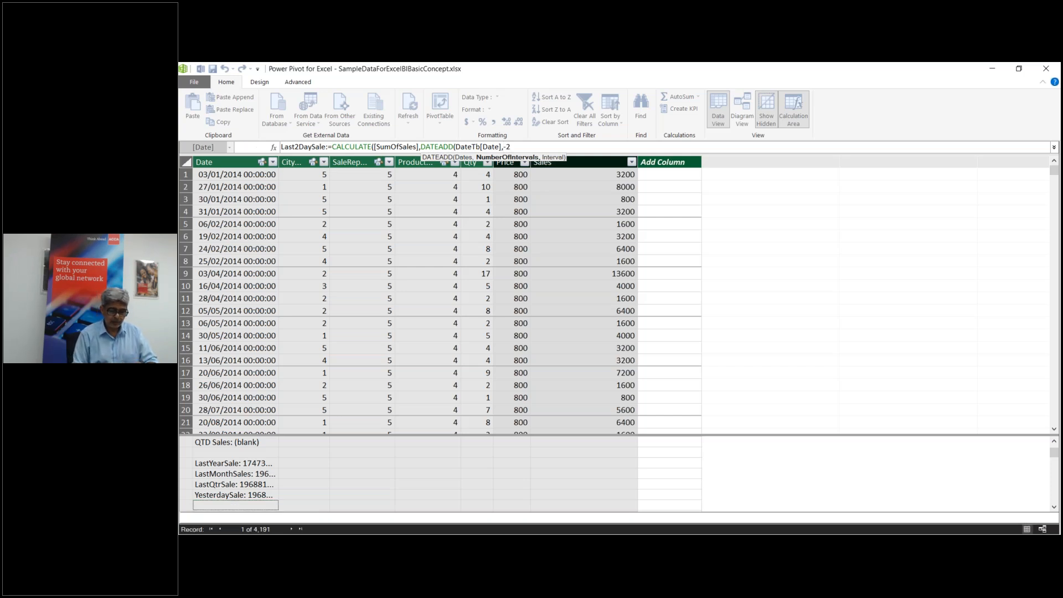
{"action": "type", "text": ",d"}
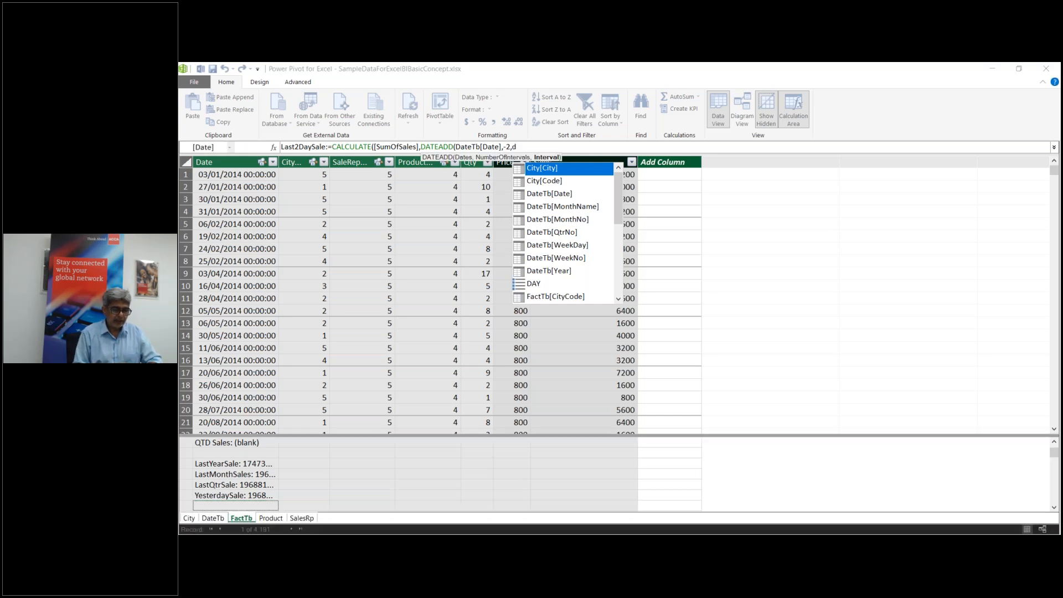
{"action": "type", "text": "ay))"}
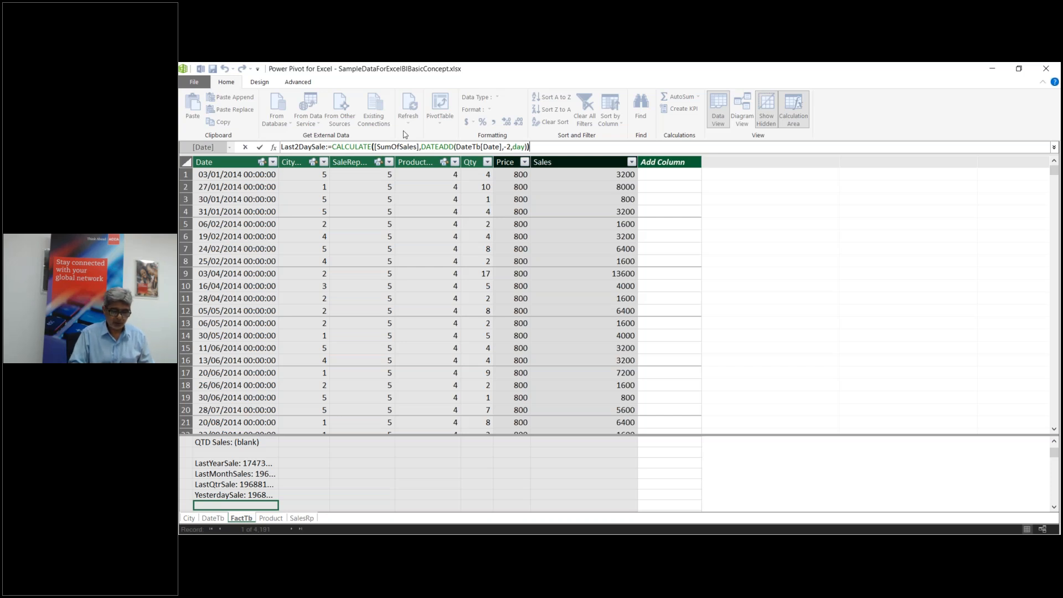
{"action": "key", "text": "Return"}
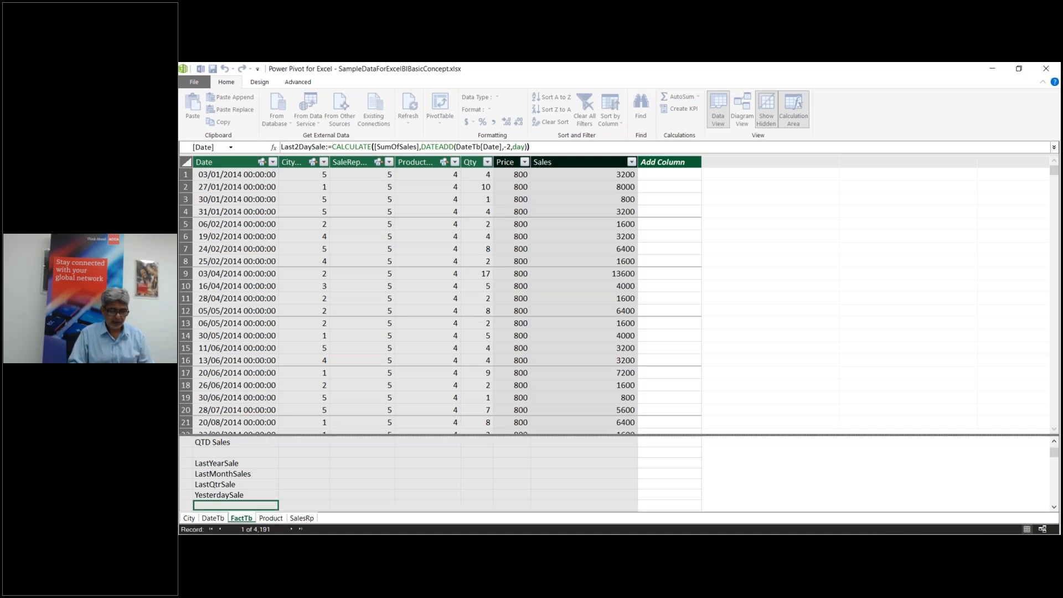
{"action": "mouse_move", "coordinate": [618, 545]}
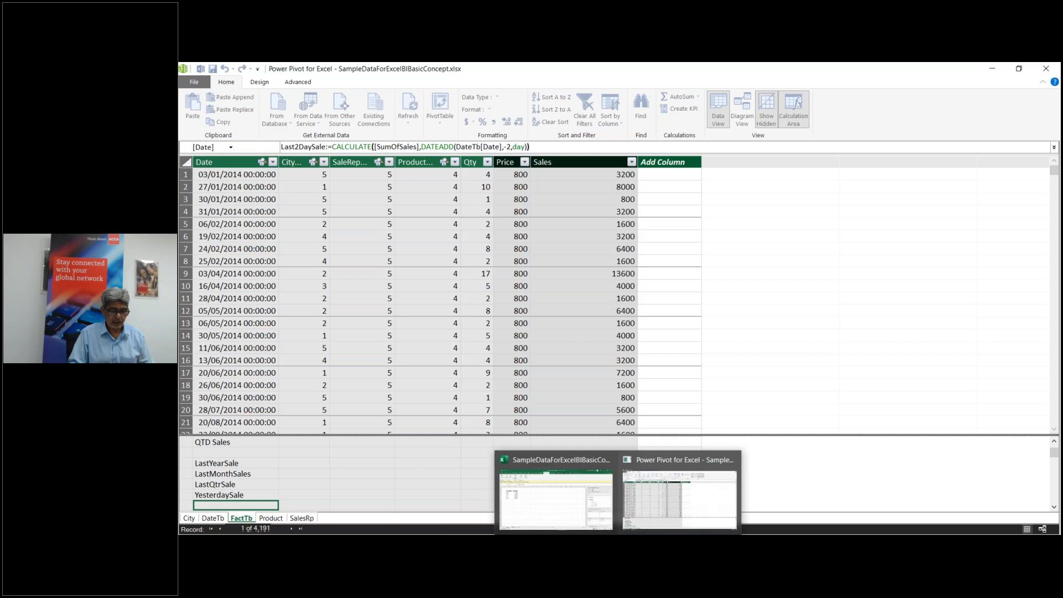
Step: In Excel's pivot table, replace QTD Sales with LastYearSale in the values
{"action": "left_click", "coordinate": [556, 498]}
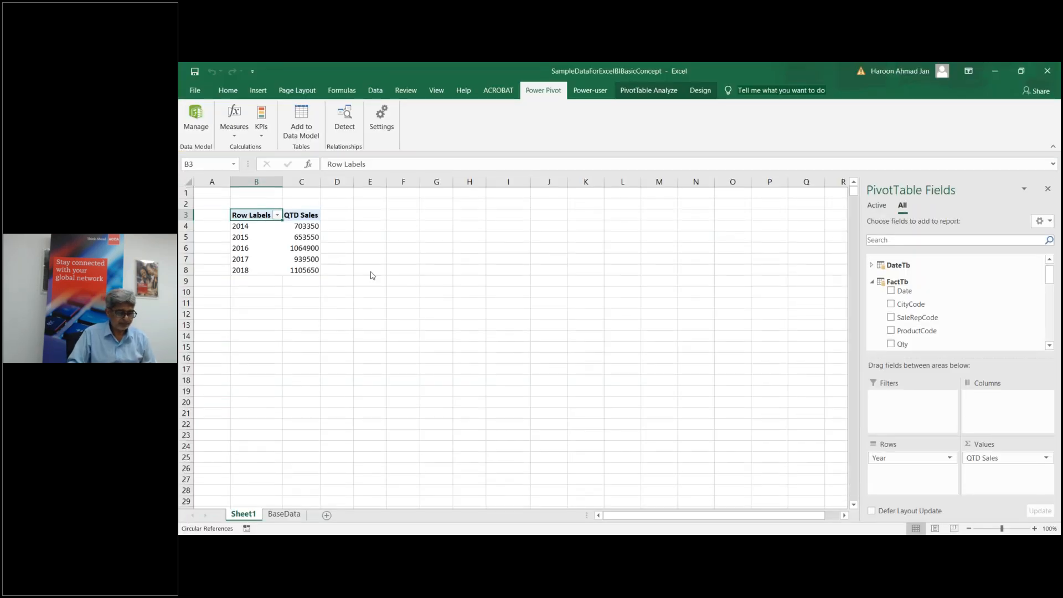
{"action": "left_click_drag", "start_coordinate": [963, 461], "coordinate": [991, 304]}
{"action": "left_click_drag", "start_coordinate": [1049, 274], "coordinate": [1050, 313]}
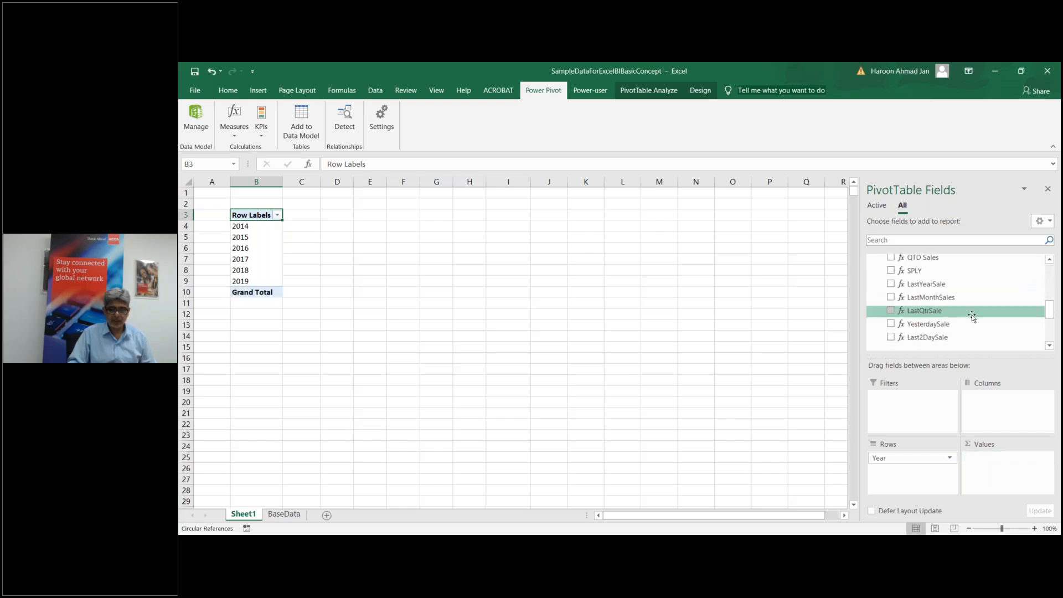
{"action": "left_click", "coordinate": [946, 285]}
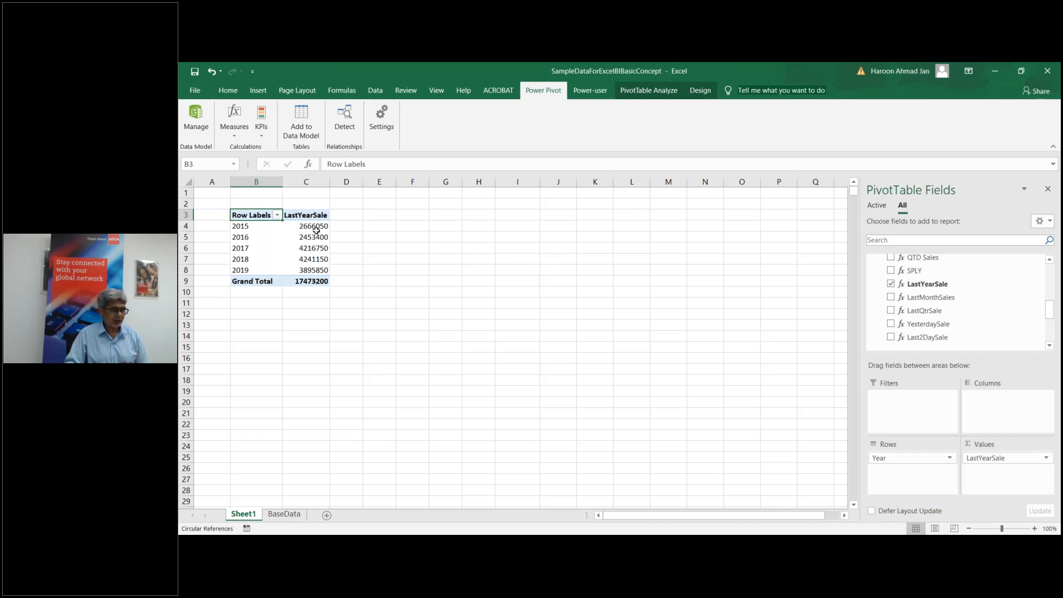
Step: Remove Year and LastYearSale, show YesterdaySale and Last2DaySale, then uncheck both to empty the pivot
{"action": "mouse_move", "coordinate": [320, 228]}
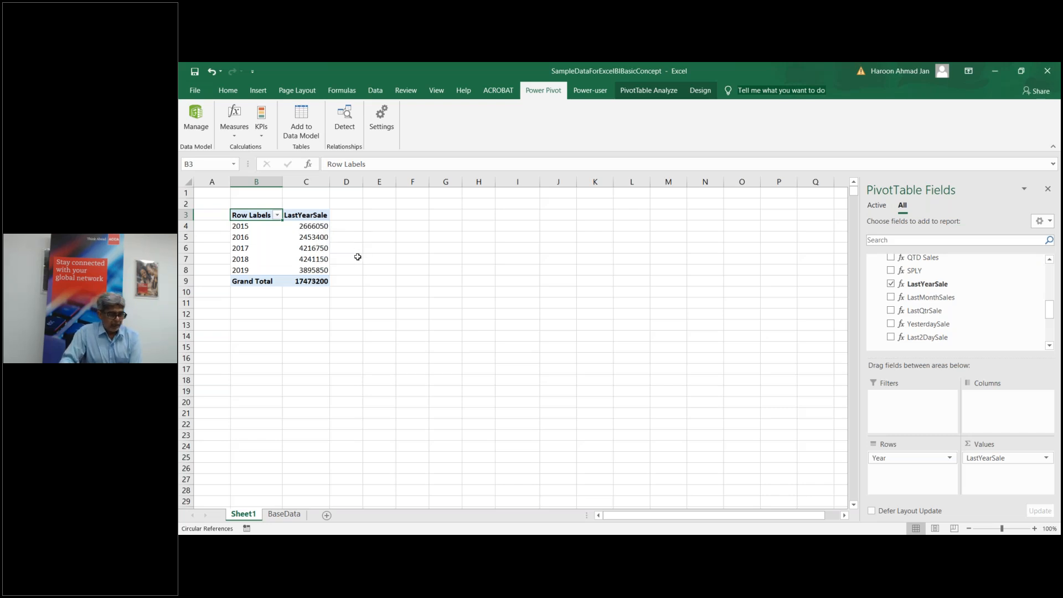
{"action": "left_click_drag", "start_coordinate": [916, 459], "coordinate": [932, 304]}
{"action": "left_click_drag", "start_coordinate": [989, 457], "coordinate": [964, 287]}
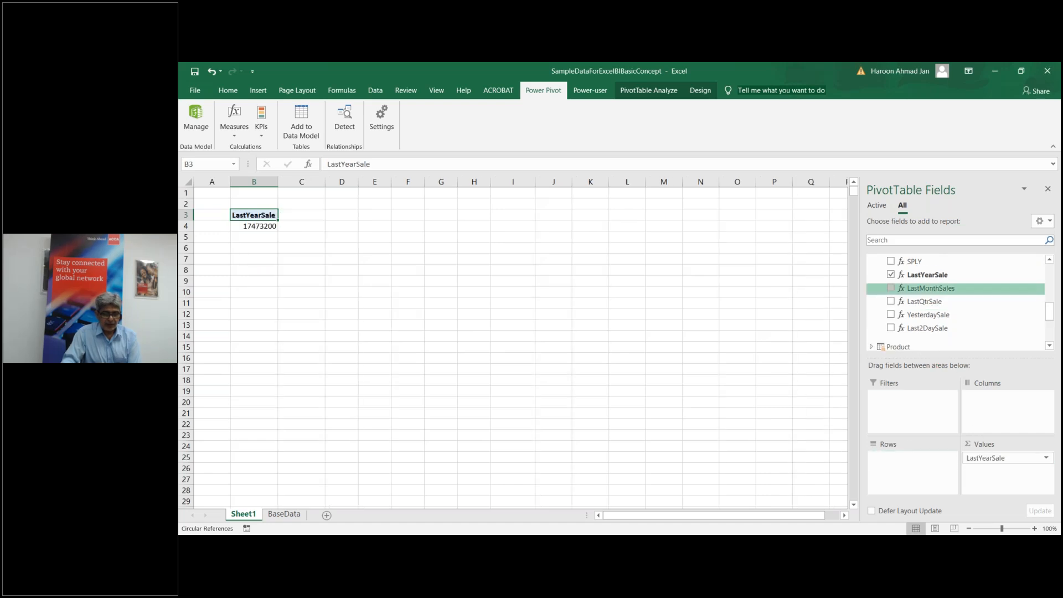
{"action": "left_click", "coordinate": [891, 314]}
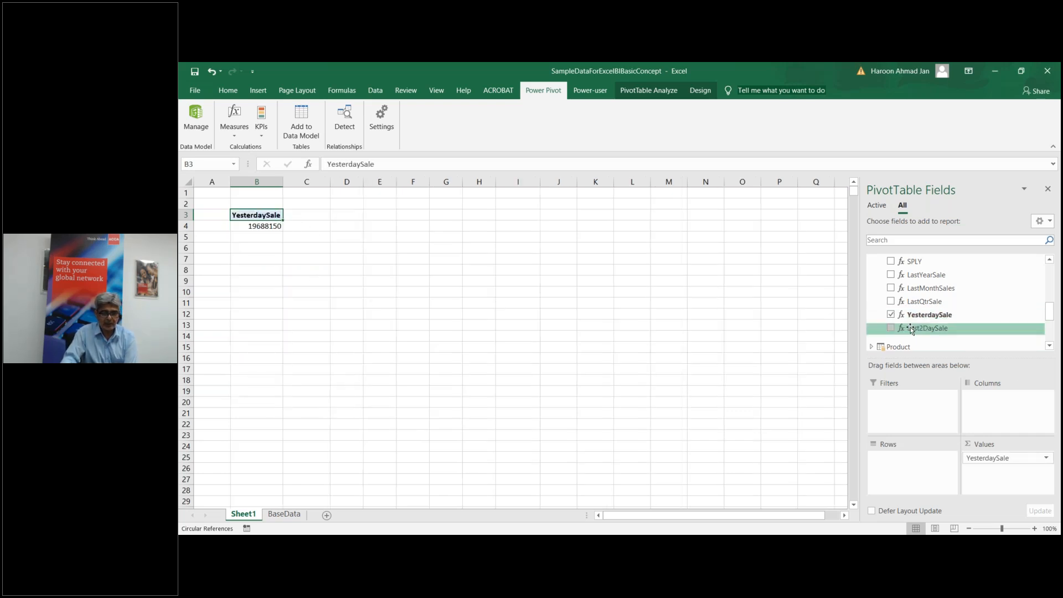
{"action": "left_click", "coordinate": [891, 328]}
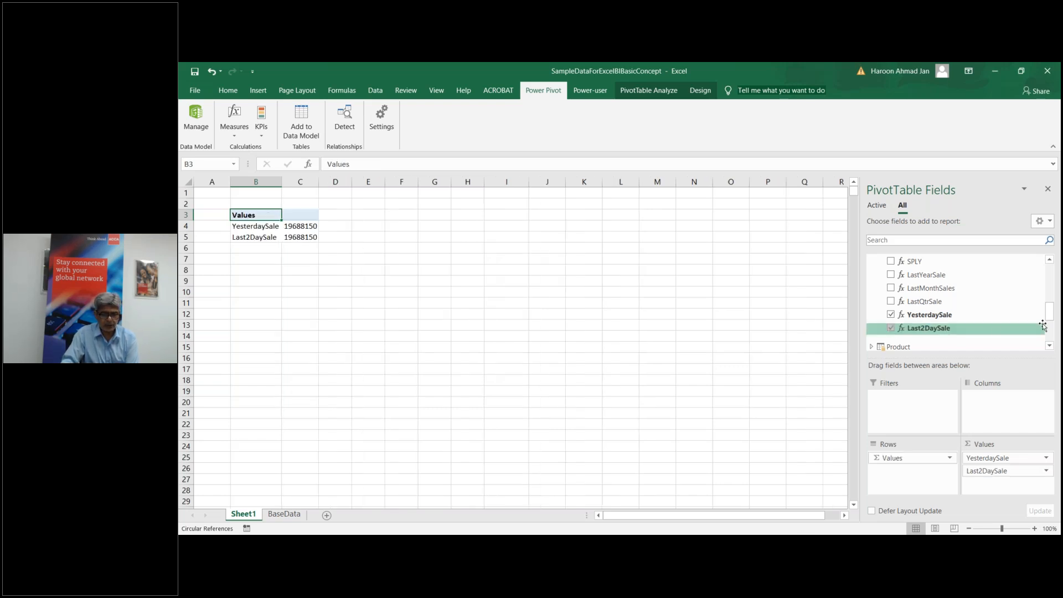
{"action": "left_click", "coordinate": [891, 329]}
{"action": "left_click", "coordinate": [891, 314]}
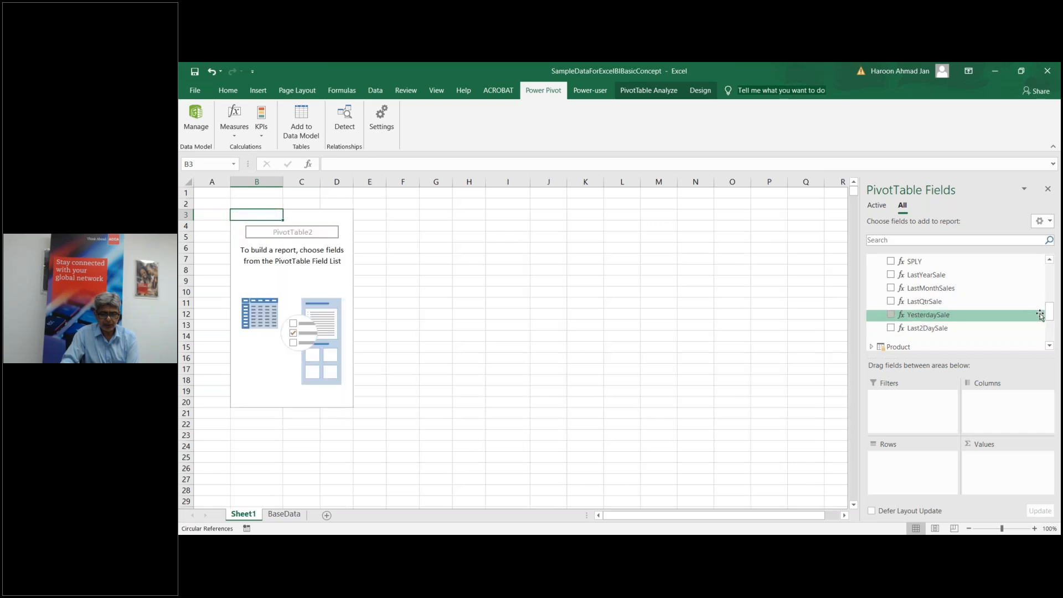
Step: Expand DateTb and lay out the pivot with QtrNo in rows and SumOfSales in values
{"action": "left_click_drag", "start_coordinate": [1052, 316], "coordinate": [1055, 265]}
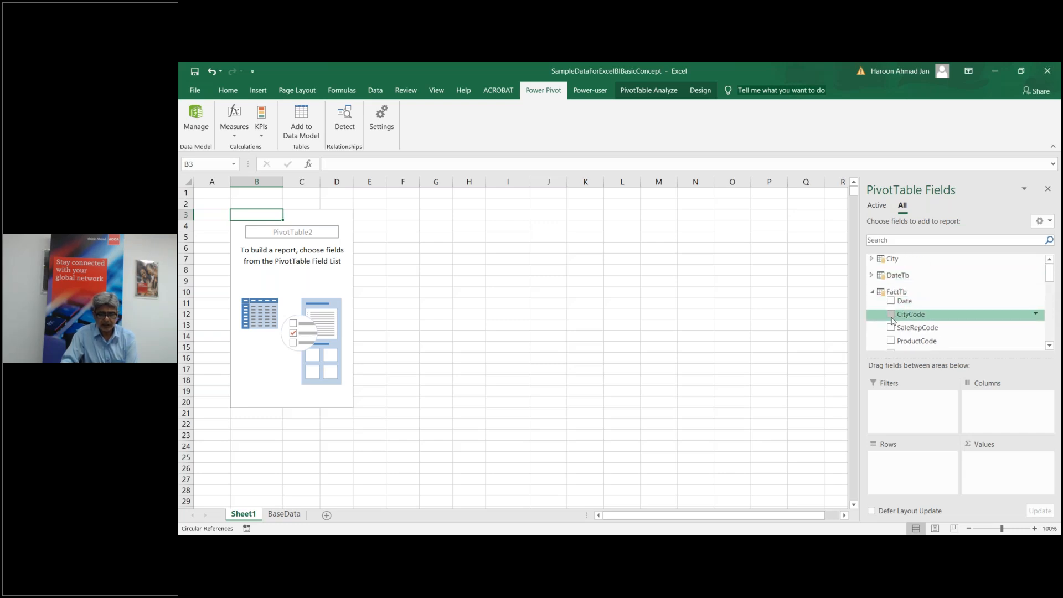
{"action": "left_click", "coordinate": [872, 276]}
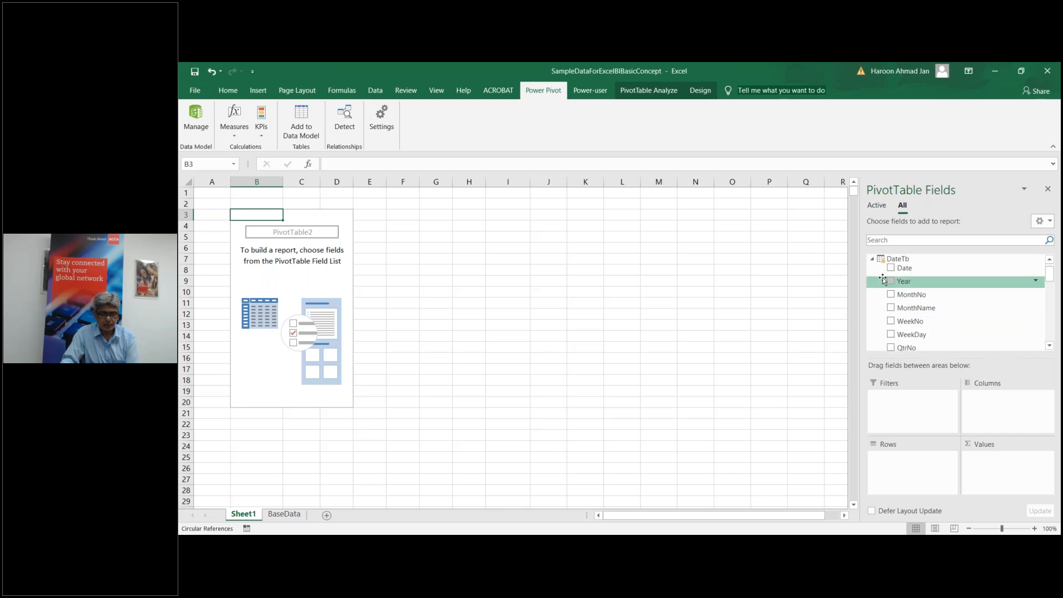
{"action": "mouse_move", "coordinate": [1049, 277]}
{"action": "left_mouse_down"}
{"action": "mouse_move", "coordinate": [1049, 310]}
{"action": "mouse_move", "coordinate": [1048, 265]}
{"action": "left_mouse_up"}
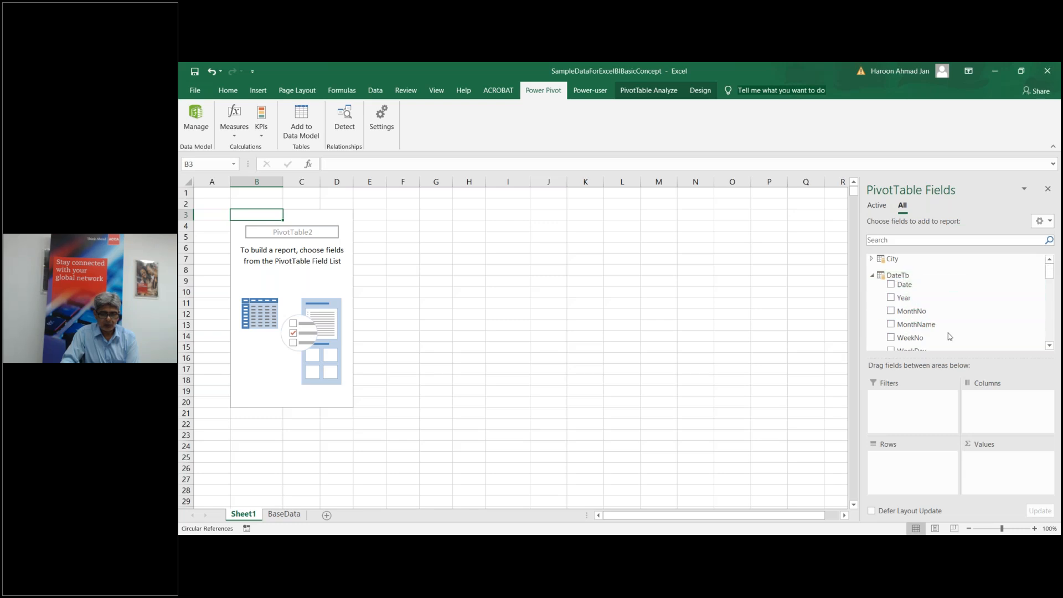
{"action": "left_click_drag", "start_coordinate": [1051, 278], "coordinate": [1051, 281]}
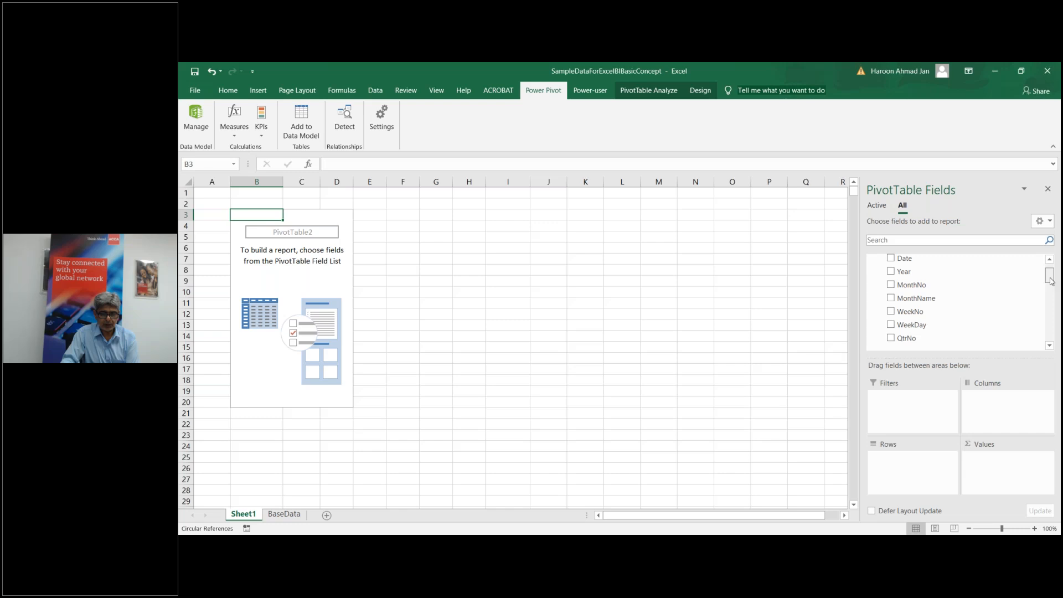
{"action": "left_click", "coordinate": [891, 338]}
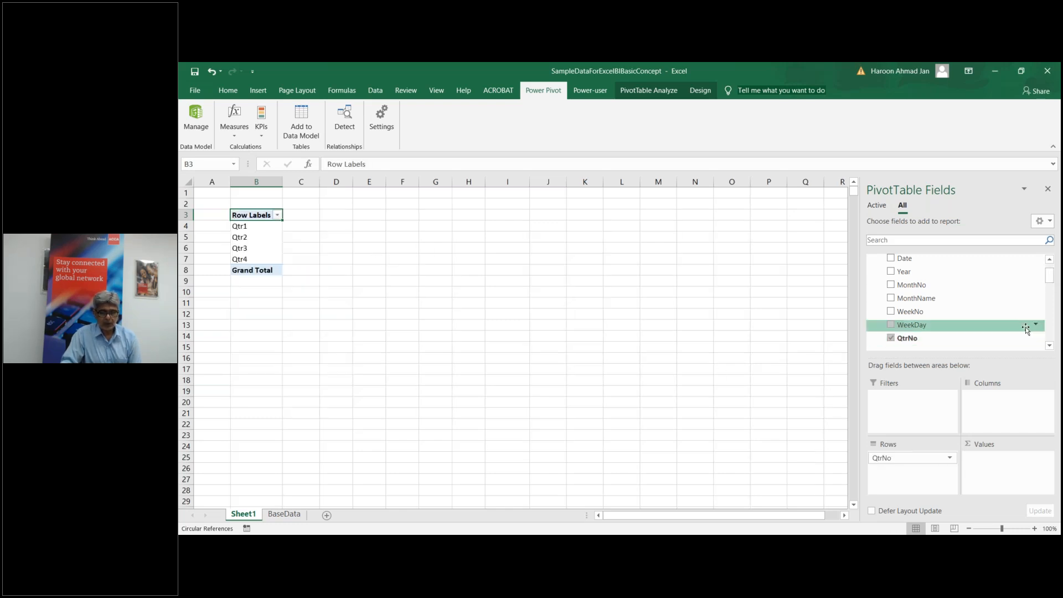
{"action": "mouse_move", "coordinate": [1050, 288]}
{"action": "left_mouse_down"}
{"action": "mouse_move", "coordinate": [1050, 321]}
{"action": "mouse_move", "coordinate": [1051, 305]}
{"action": "left_mouse_up"}
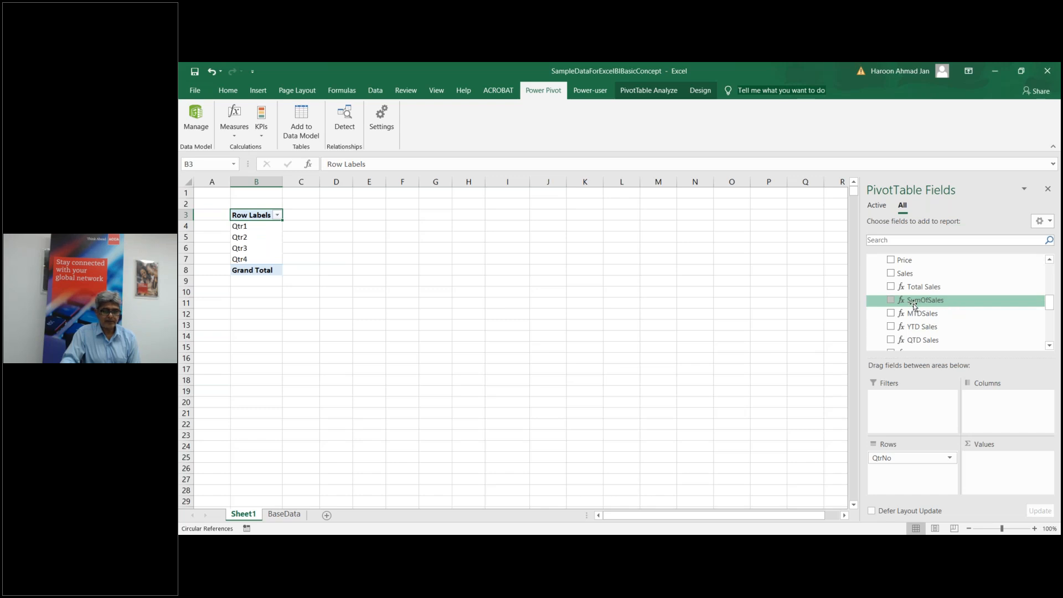
{"action": "left_click", "coordinate": [891, 302]}
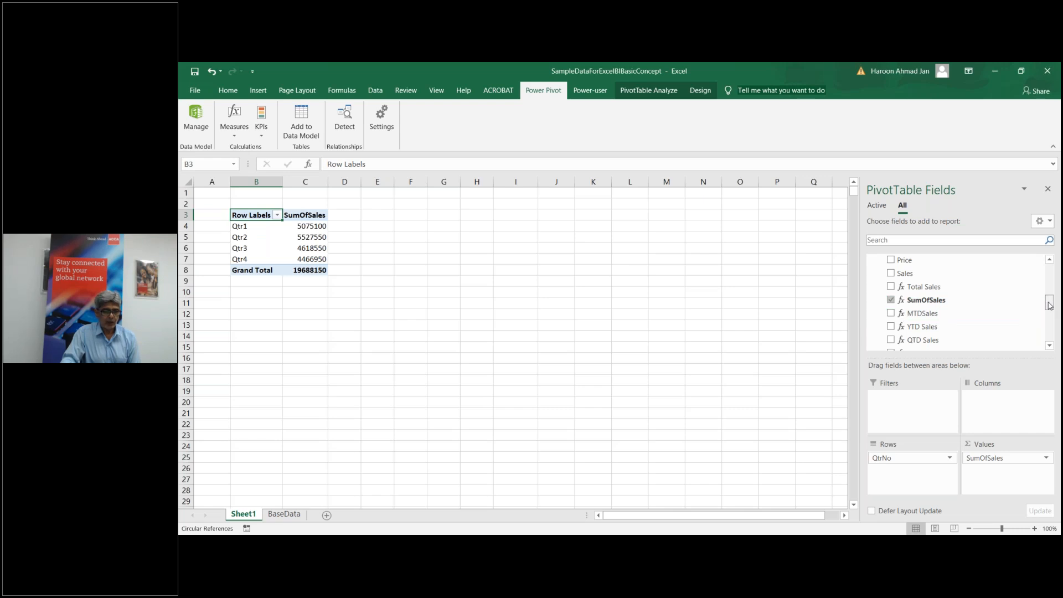
{"action": "left_click_drag", "start_coordinate": [1050, 305], "coordinate": [1050, 317]}
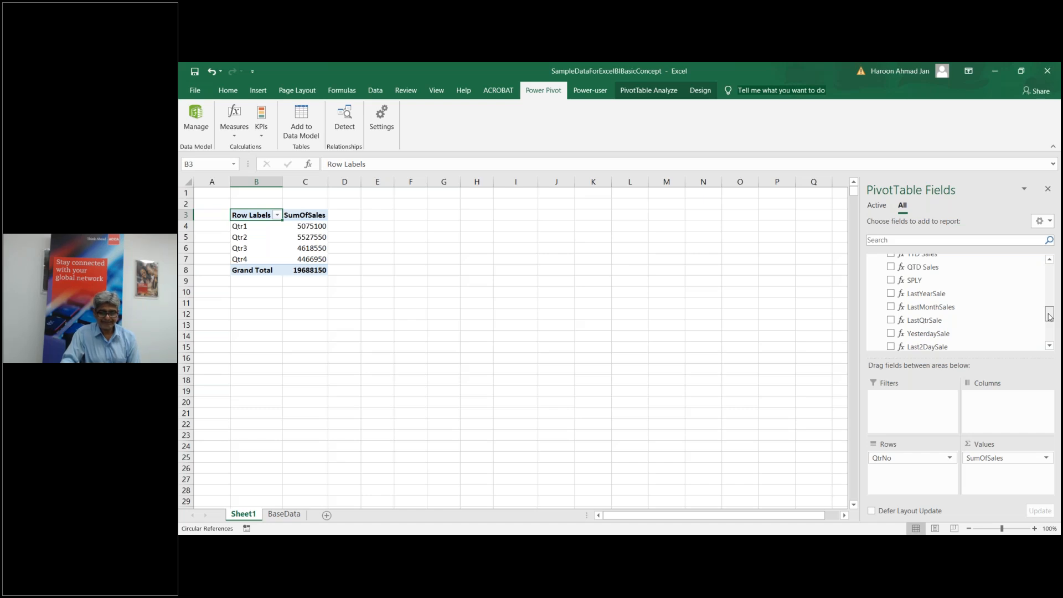
{"action": "left_click_drag", "start_coordinate": [1050, 320], "coordinate": [1050, 320]}
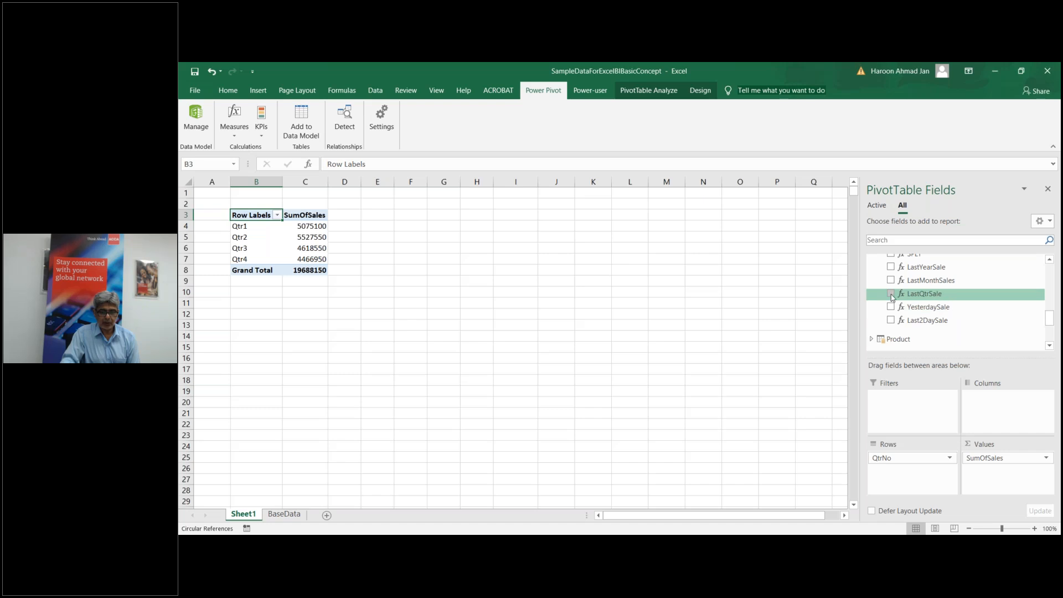
Step: Try adding LastQtrSale, dismiss the DATEADD errors, and remove SumOfSales and QtrNo from the pivot
{"action": "left_click", "coordinate": [891, 294]}
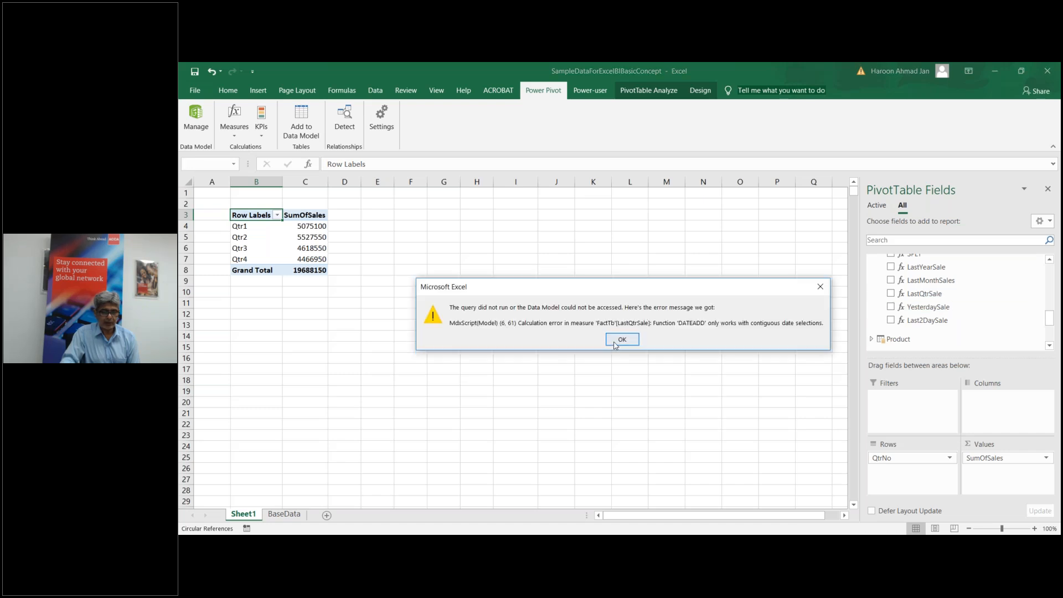
{"action": "left_click", "coordinate": [621, 340]}
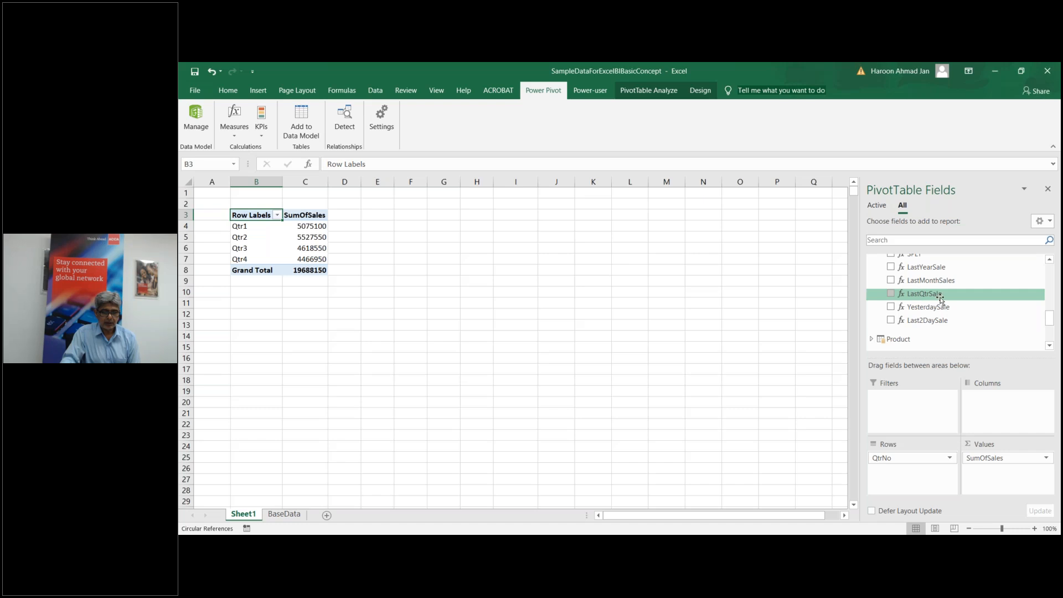
{"action": "left_click_drag", "start_coordinate": [936, 297], "coordinate": [990, 472]}
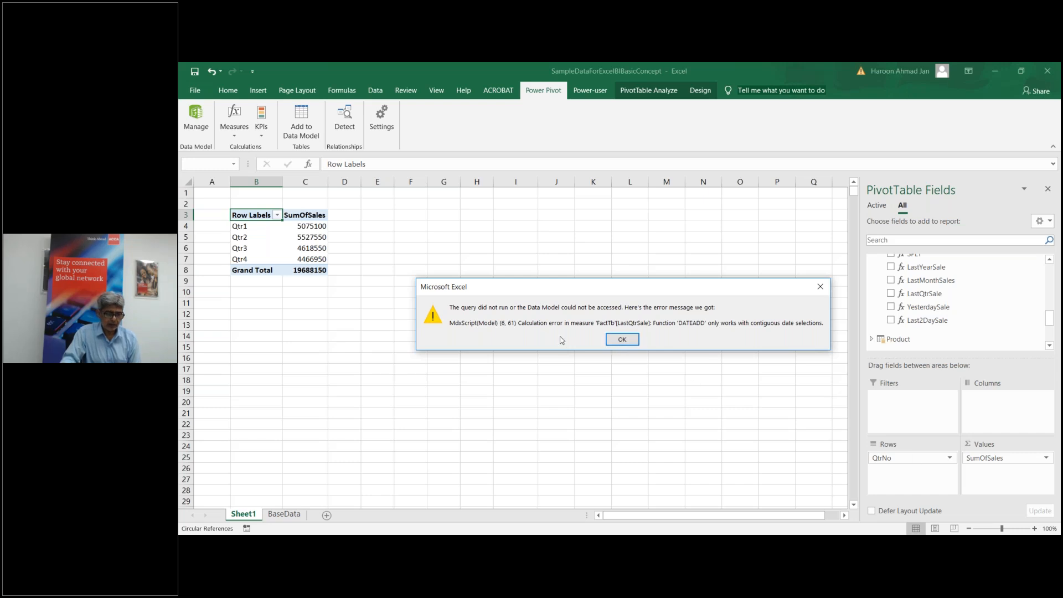
{"action": "left_click", "coordinate": [622, 340]}
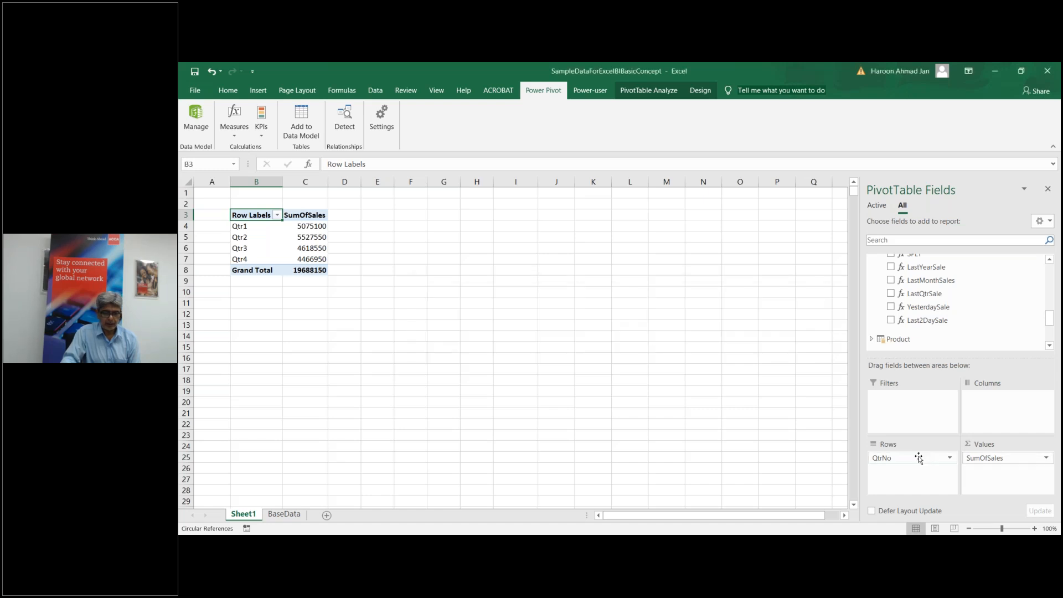
{"action": "left_click", "coordinate": [985, 461]}
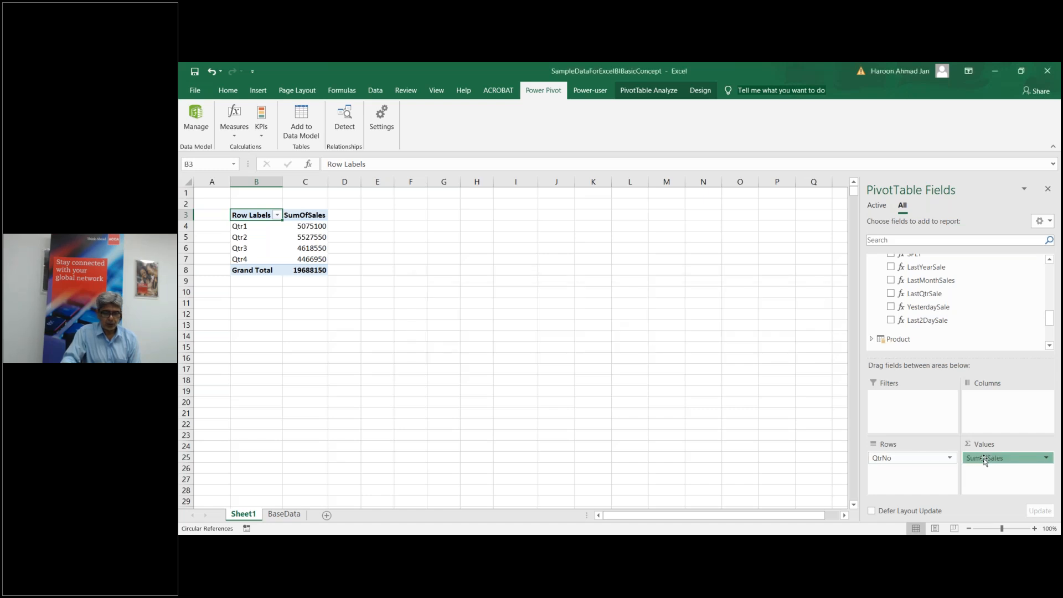
{"action": "left_click_drag", "start_coordinate": [984, 461], "coordinate": [977, 319]}
{"action": "left_click_drag", "start_coordinate": [897, 458], "coordinate": [995, 324]}
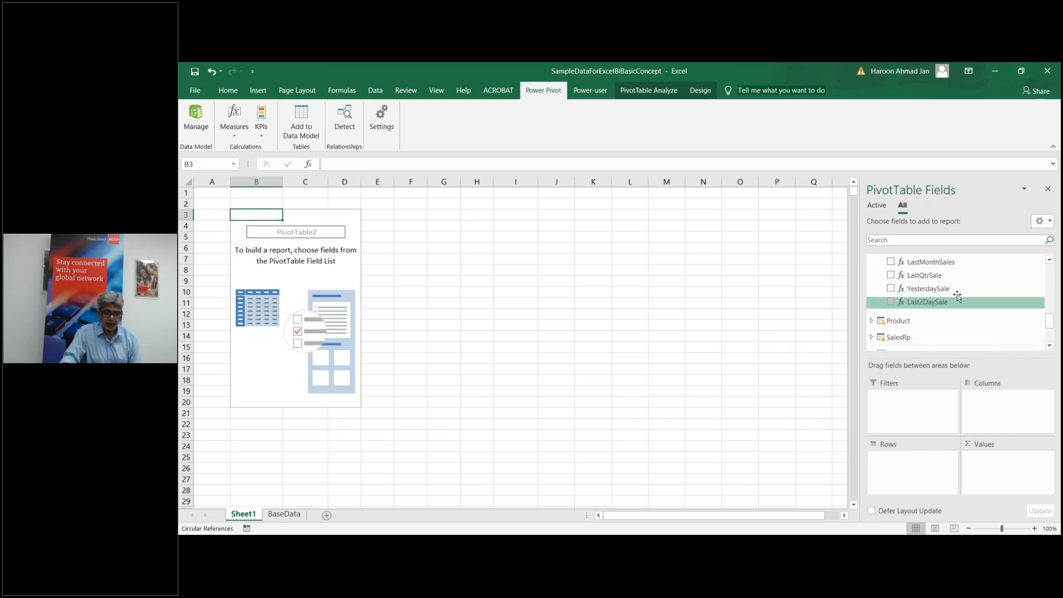
Step: Add LastQtrSale split by QtrNo, dismiss the DATEADD error, then remove LastQtrSale
{"action": "left_click_drag", "start_coordinate": [939, 278], "coordinate": [995, 475]}
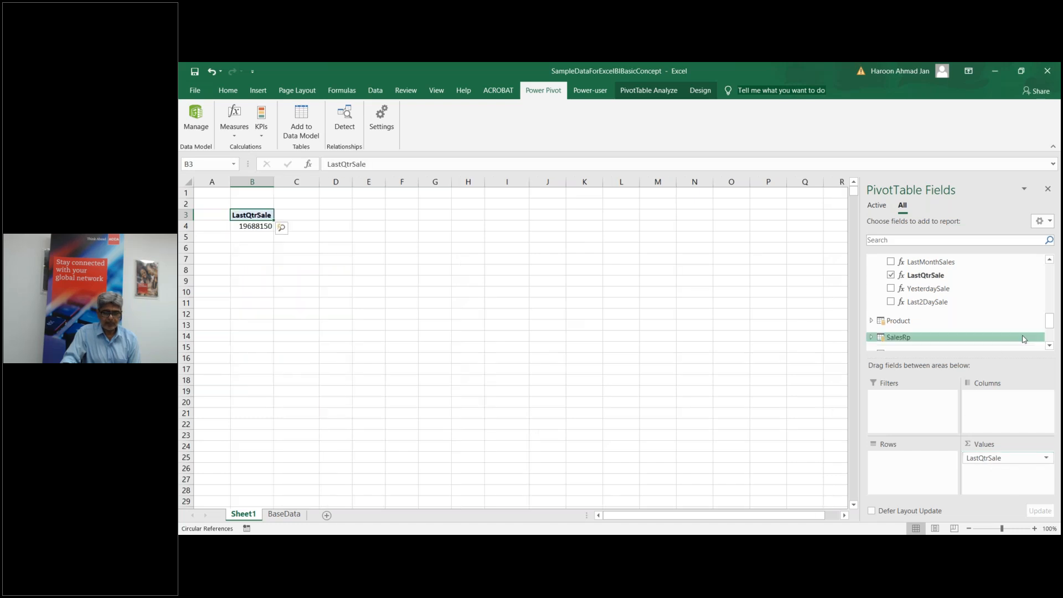
{"action": "left_click_drag", "start_coordinate": [1052, 327], "coordinate": [1052, 312]}
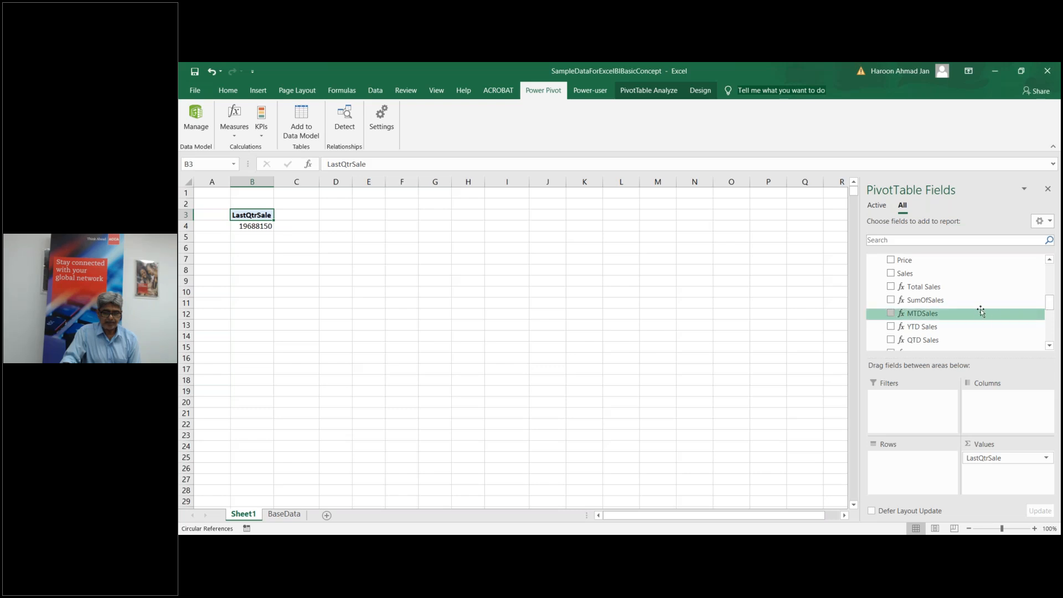
{"action": "left_click_drag", "start_coordinate": [1053, 307], "coordinate": [1053, 281]}
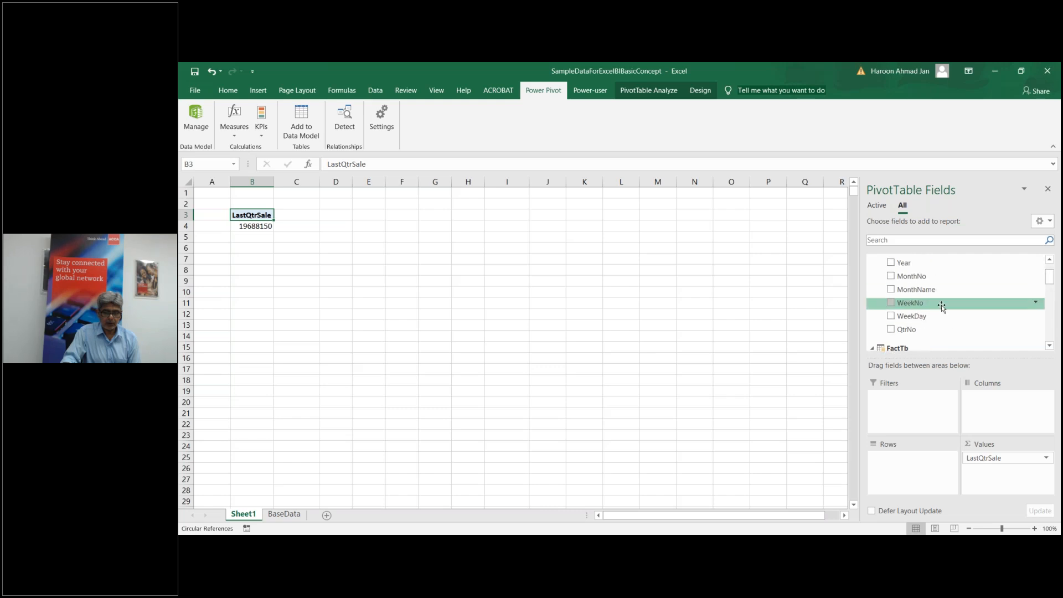
{"action": "left_click_drag", "start_coordinate": [936, 329], "coordinate": [917, 472]}
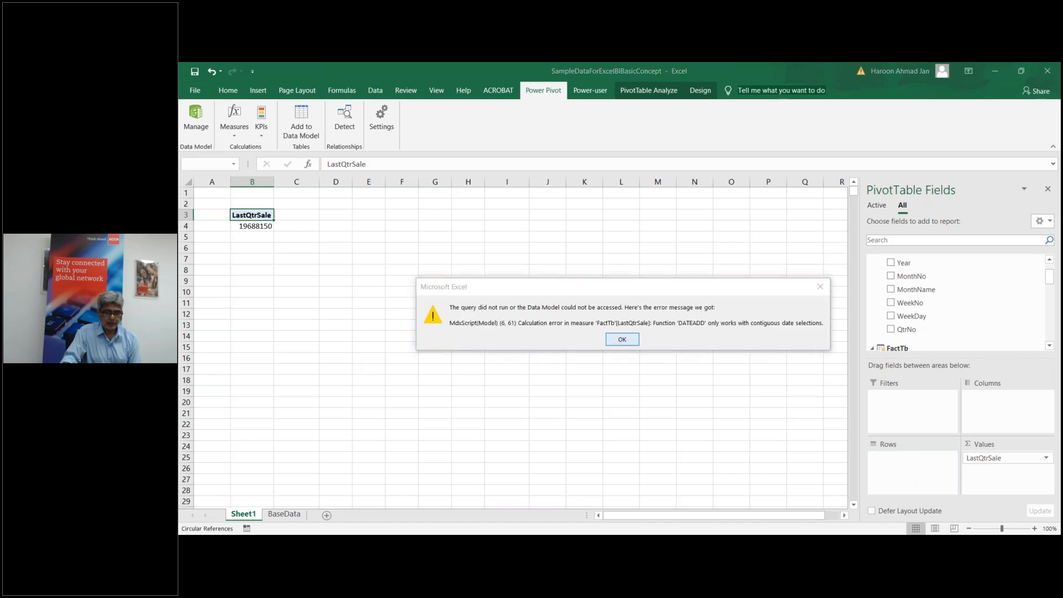
{"action": "left_click", "coordinate": [622, 339]}
{"action": "left_click_drag", "start_coordinate": [991, 458], "coordinate": [1055, 332]}
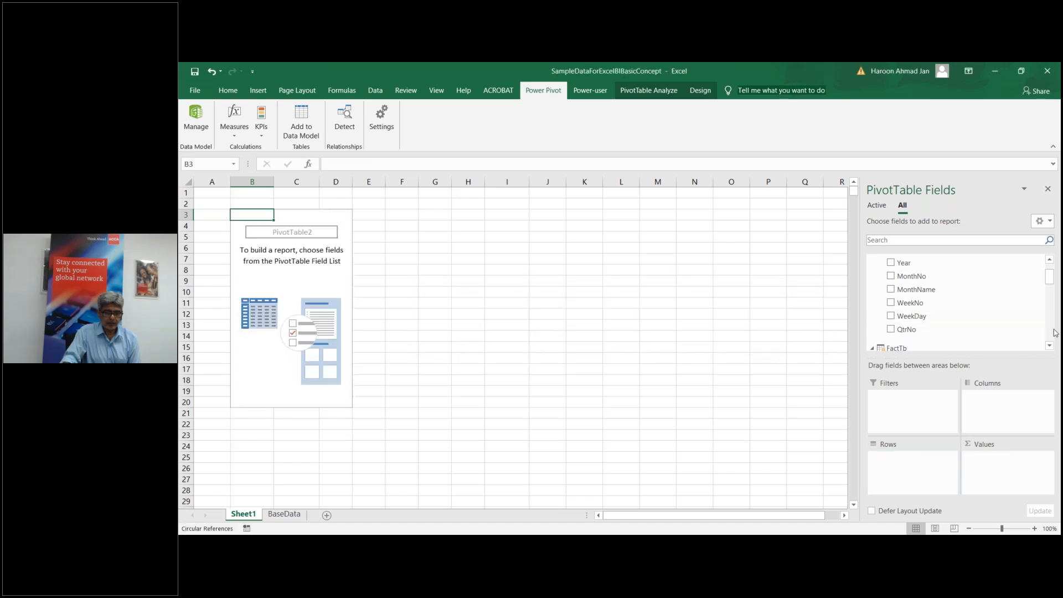
{"action": "left_click", "coordinate": [1050, 261]}
{"action": "left_click", "coordinate": [1050, 261]}
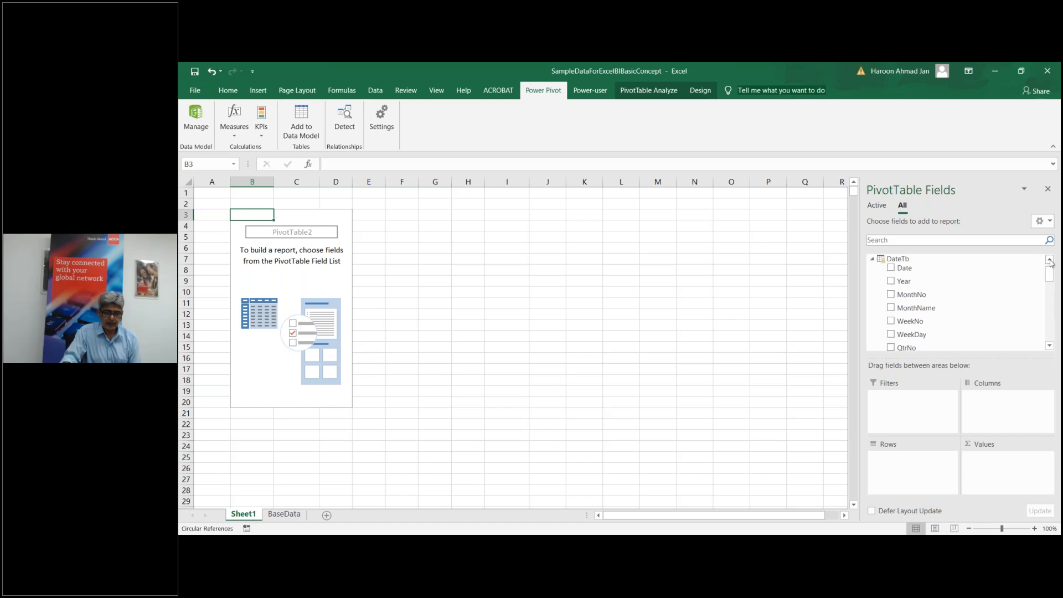
{"action": "left_click", "coordinate": [1050, 261]}
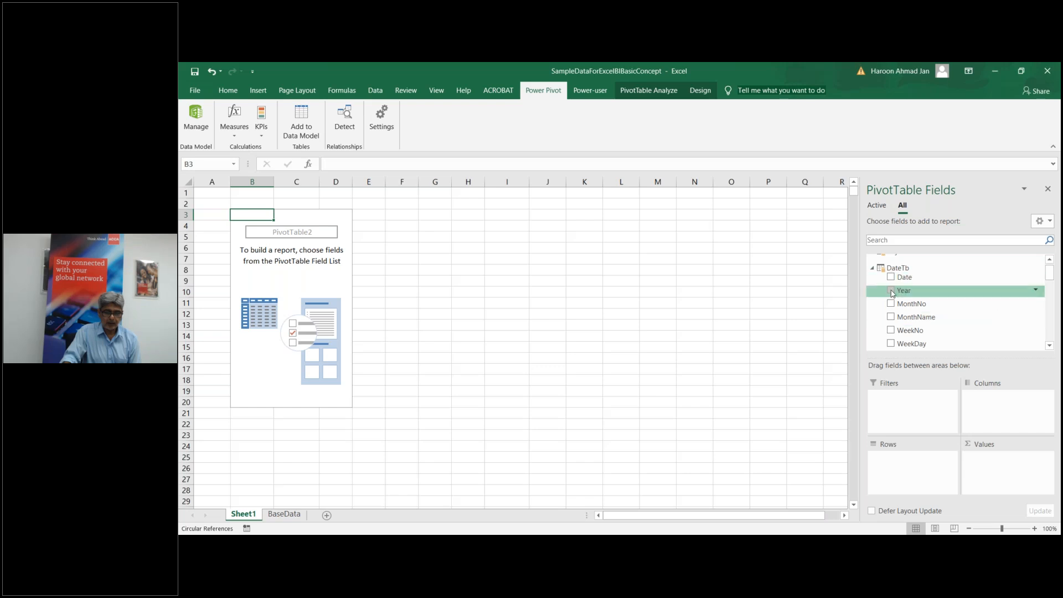
{"action": "left_click_drag", "start_coordinate": [1049, 272], "coordinate": [1050, 310]}
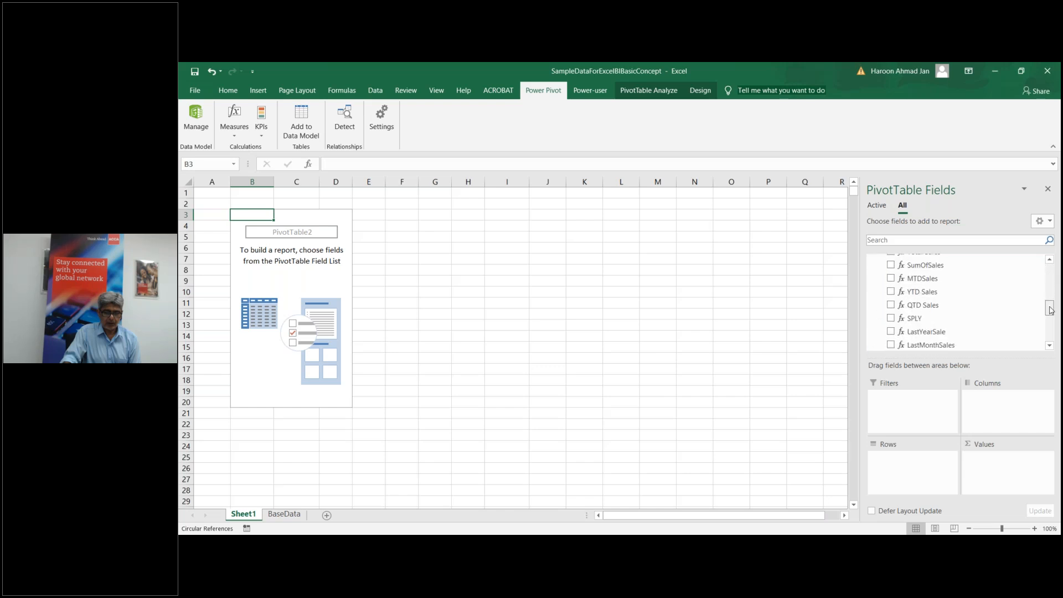
{"action": "left_click", "coordinate": [891, 332]}
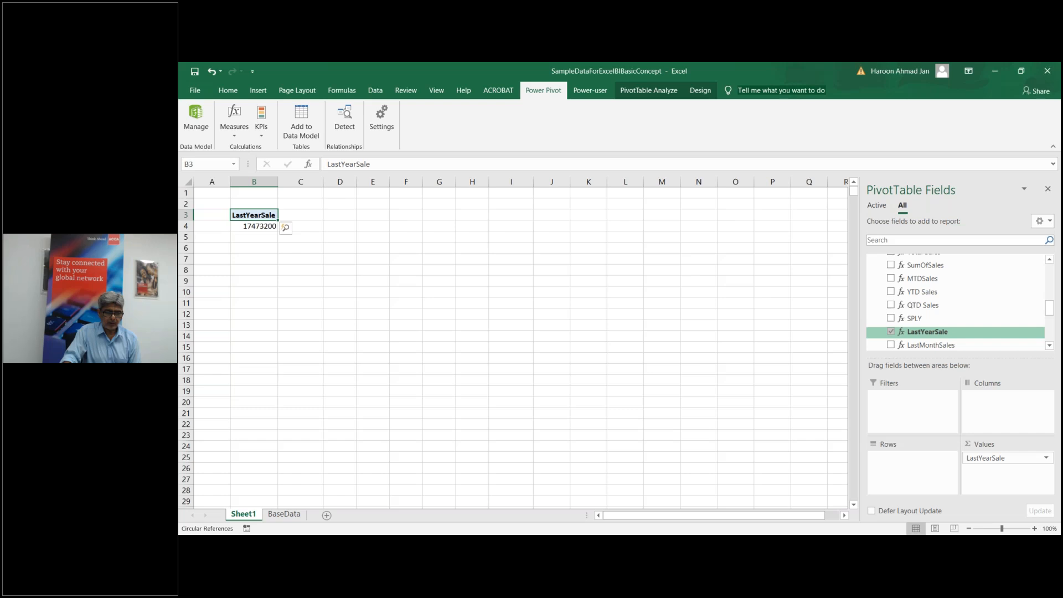
{"action": "left_click", "coordinate": [890, 331]}
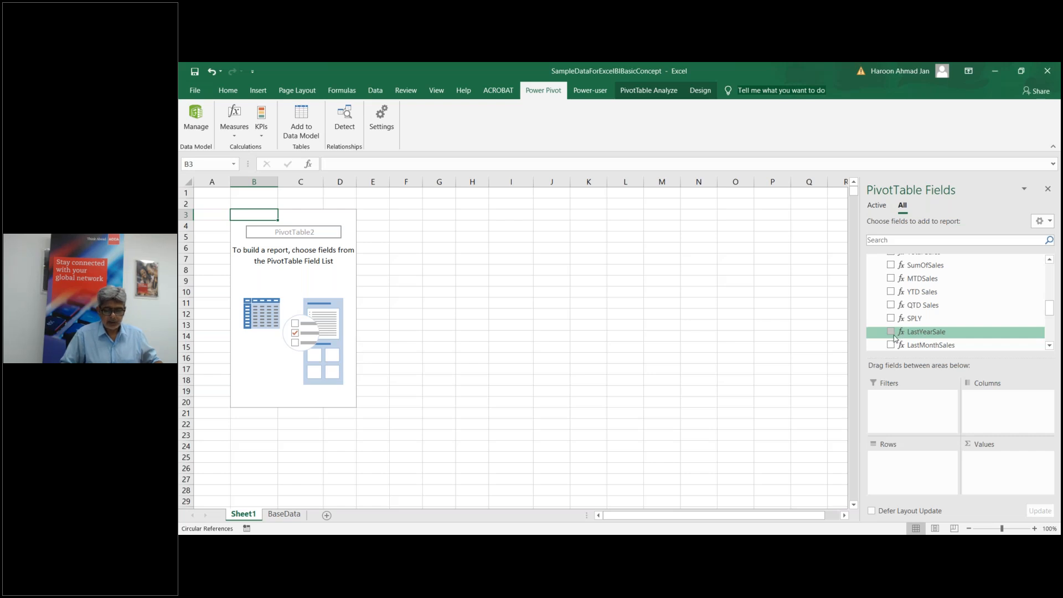
{"action": "left_click_drag", "start_coordinate": [1049, 308], "coordinate": [1048, 330]}
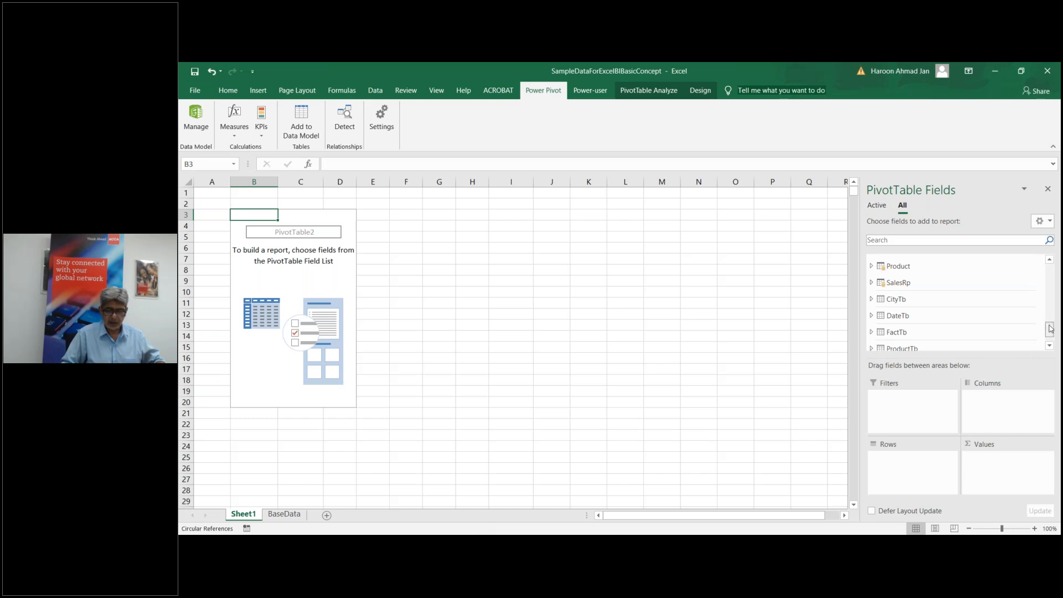
{"action": "left_click_drag", "start_coordinate": [1050, 330], "coordinate": [1050, 332]}
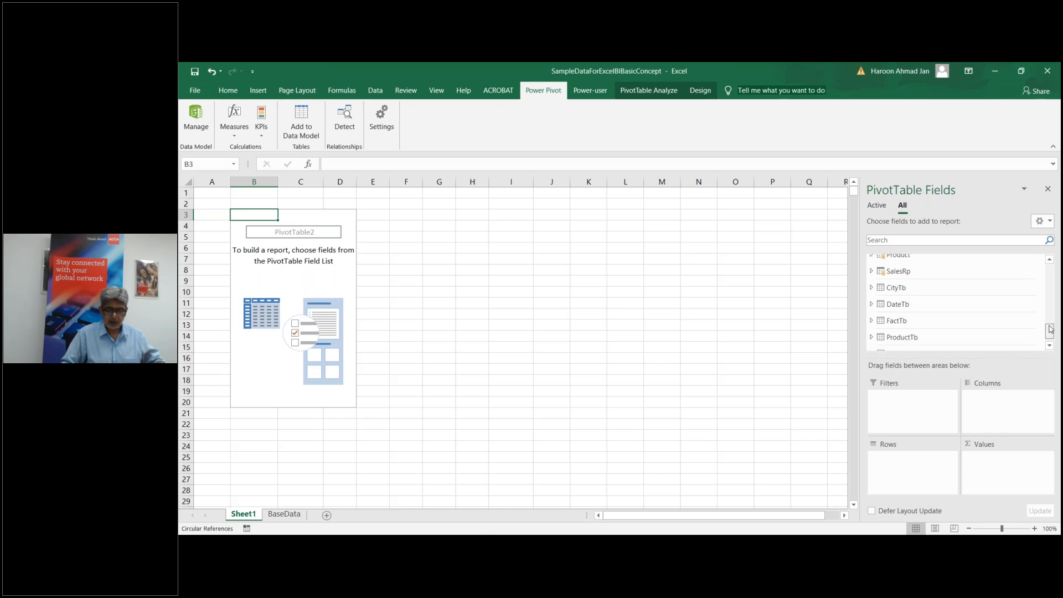
{"action": "left_click", "coordinate": [872, 321]}
{"action": "mouse_move", "coordinate": [1048, 325]}
{"action": "left_mouse_down"}
{"action": "mouse_move", "coordinate": [1048, 339]}
{"action": "mouse_move", "coordinate": [1050, 313]}
{"action": "left_mouse_up"}
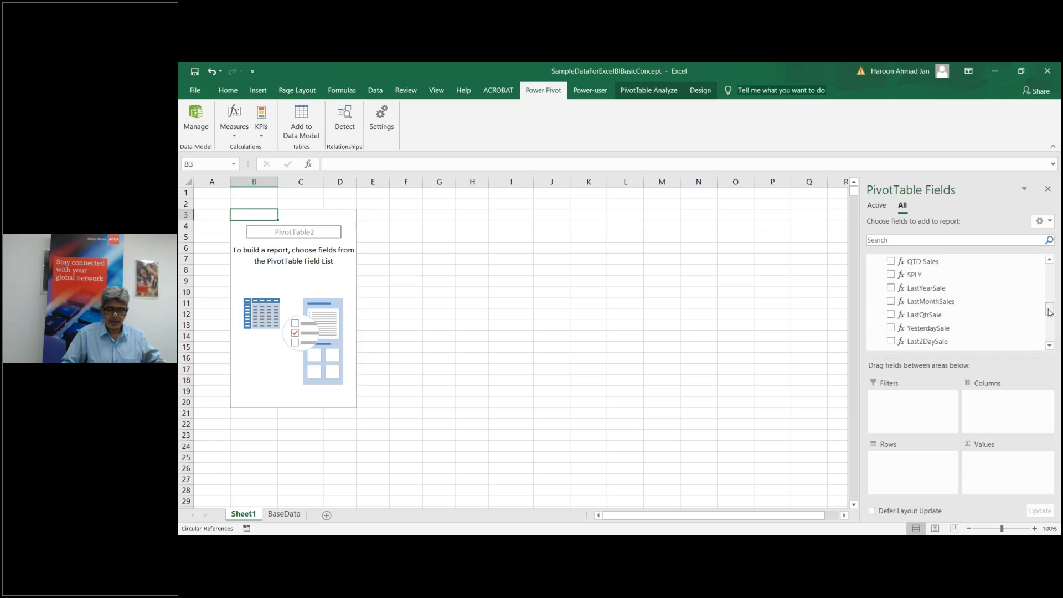
{"action": "left_click", "coordinate": [891, 328]}
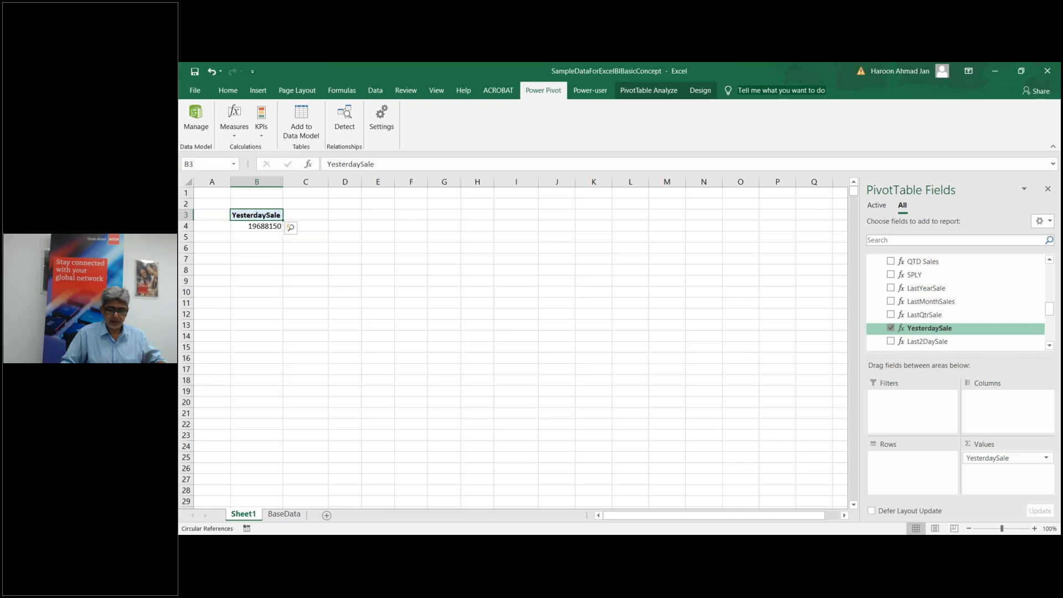
{"action": "left_click", "coordinate": [891, 328]}
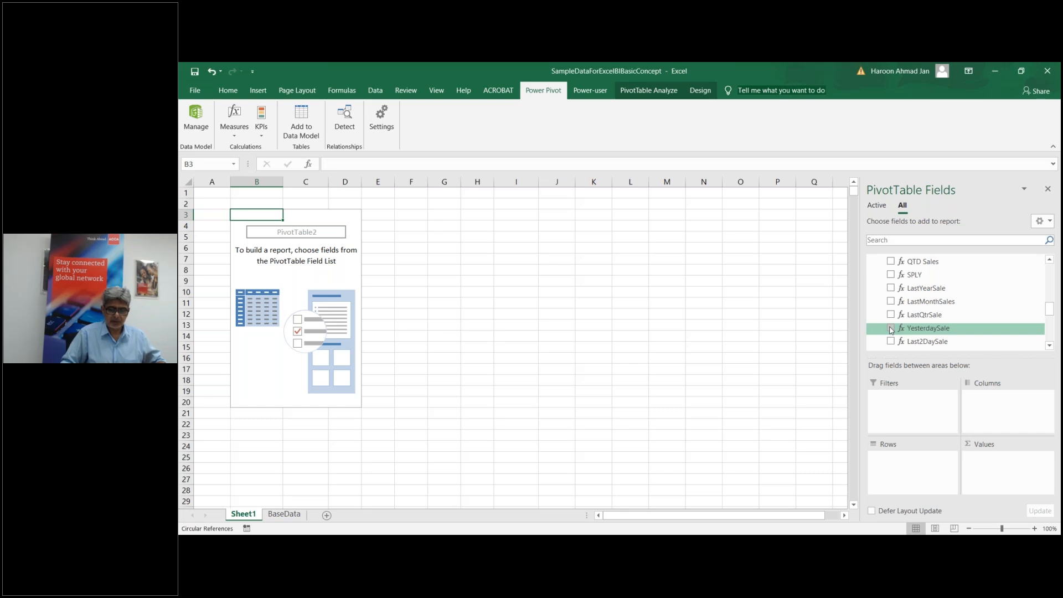
{"action": "left_click", "coordinate": [891, 329]}
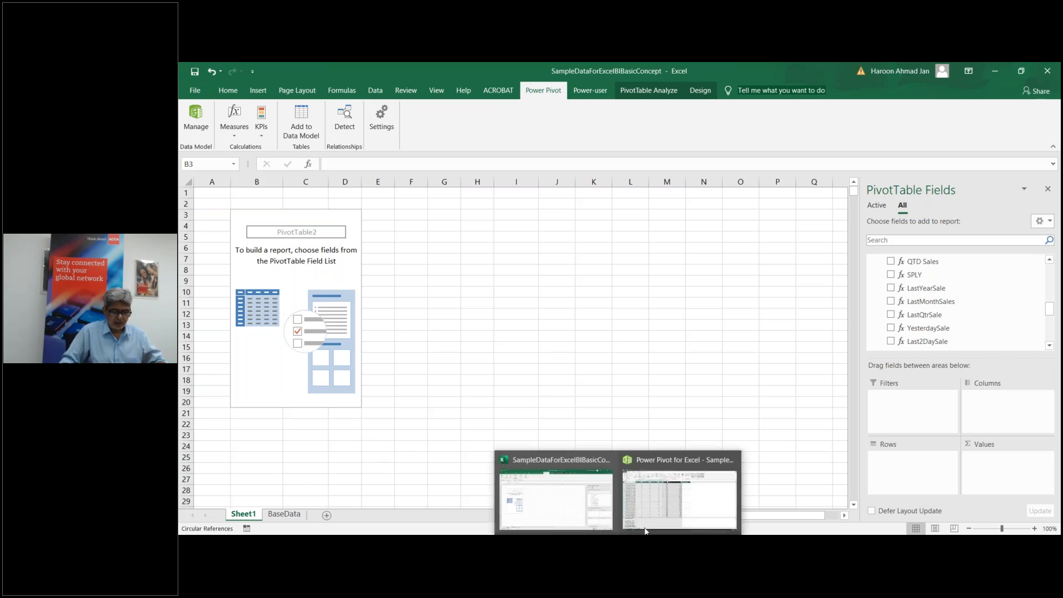
Step: In Power Pivot, start a PreviousYearSale measure with CALCULATE in an empty calculation cell
{"action": "left_click", "coordinate": [680, 520]}
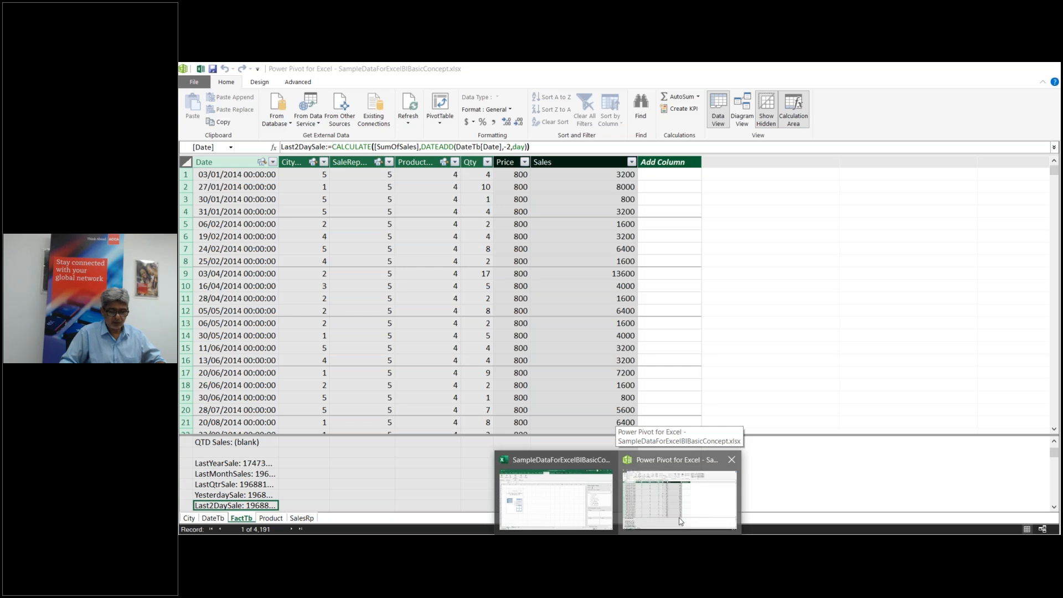
{"action": "left_click", "coordinate": [369, 468]}
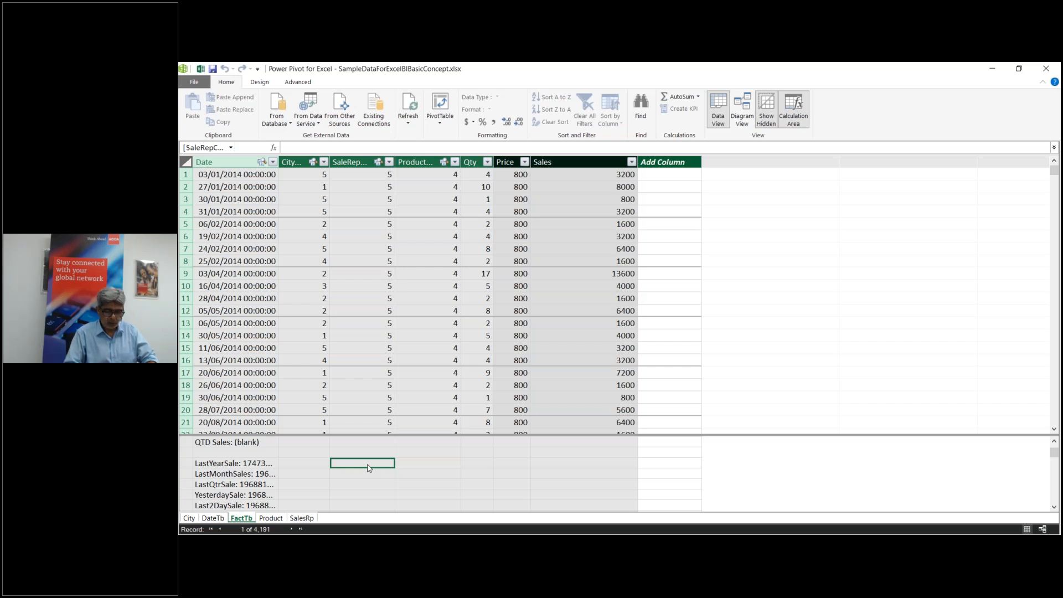
{"action": "type", "text": "Pro"}
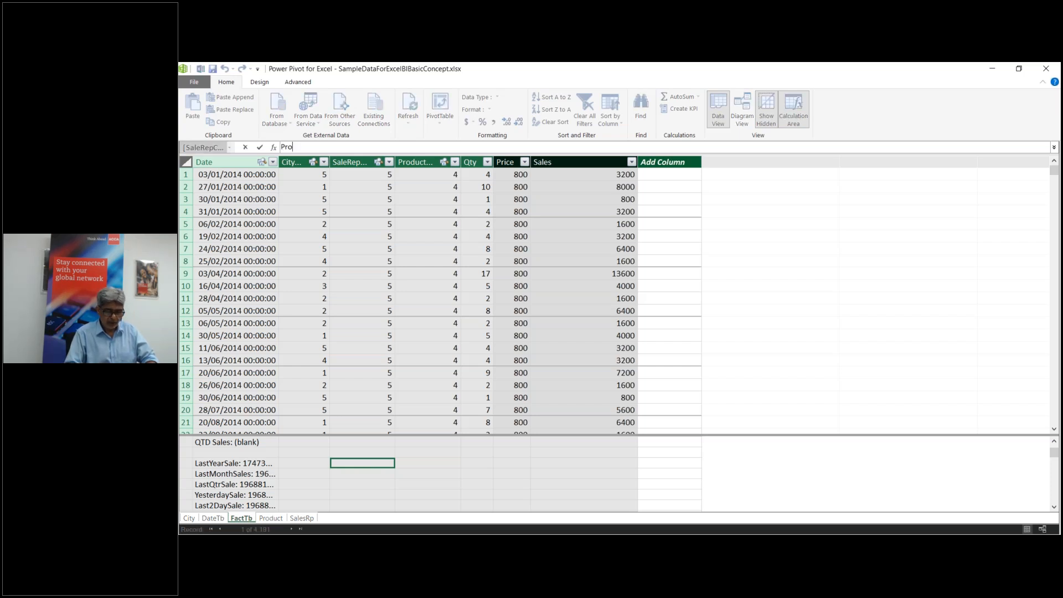
{"action": "key", "text": "BackSpace"}
{"action": "type", "text": "eviousYear"}
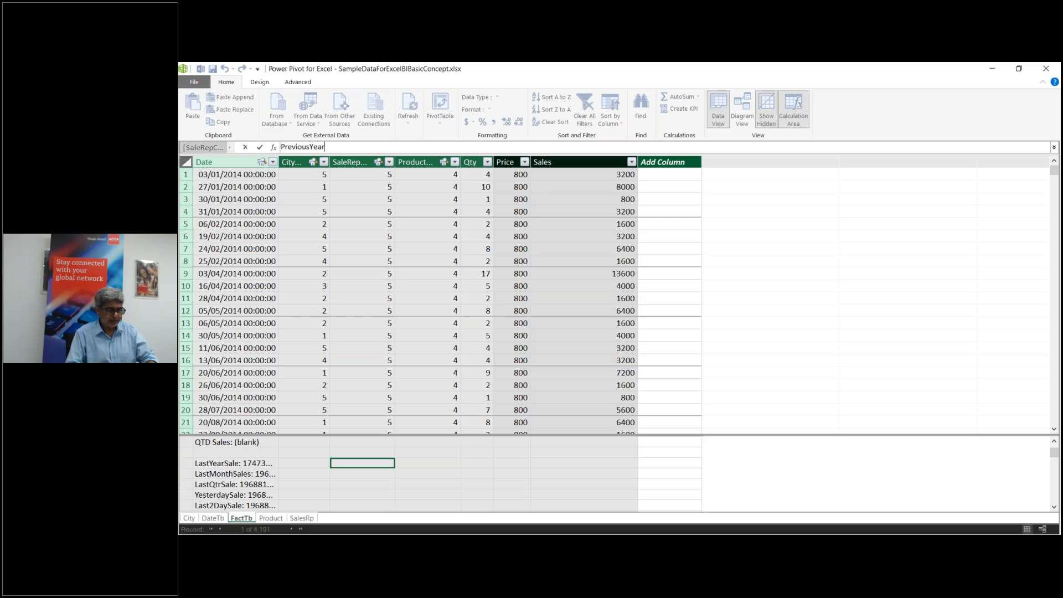
{"action": "type", "text": "Sale"}
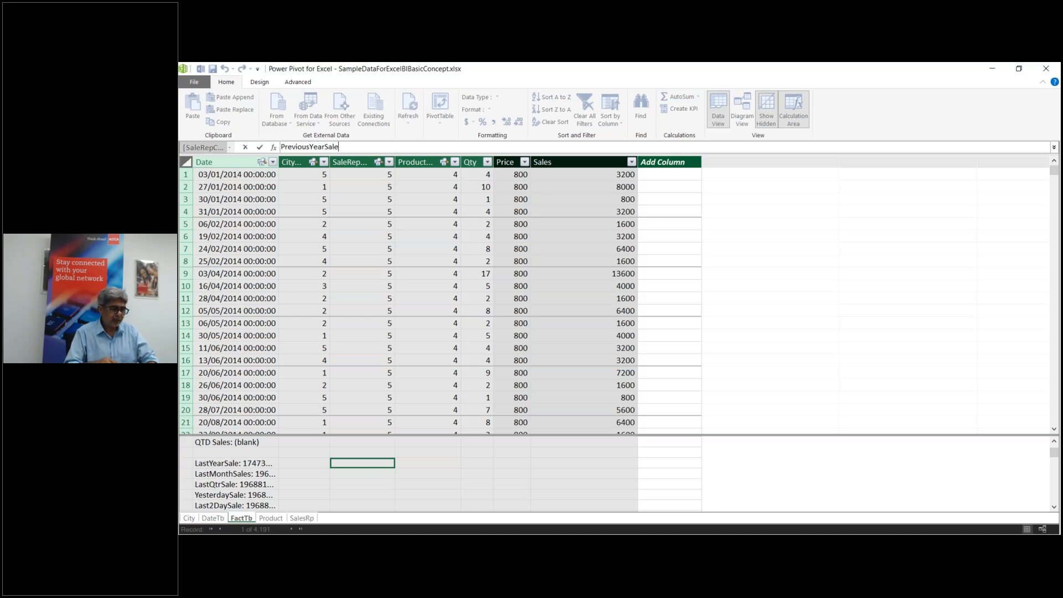
{"action": "type", "text": ":=c"}
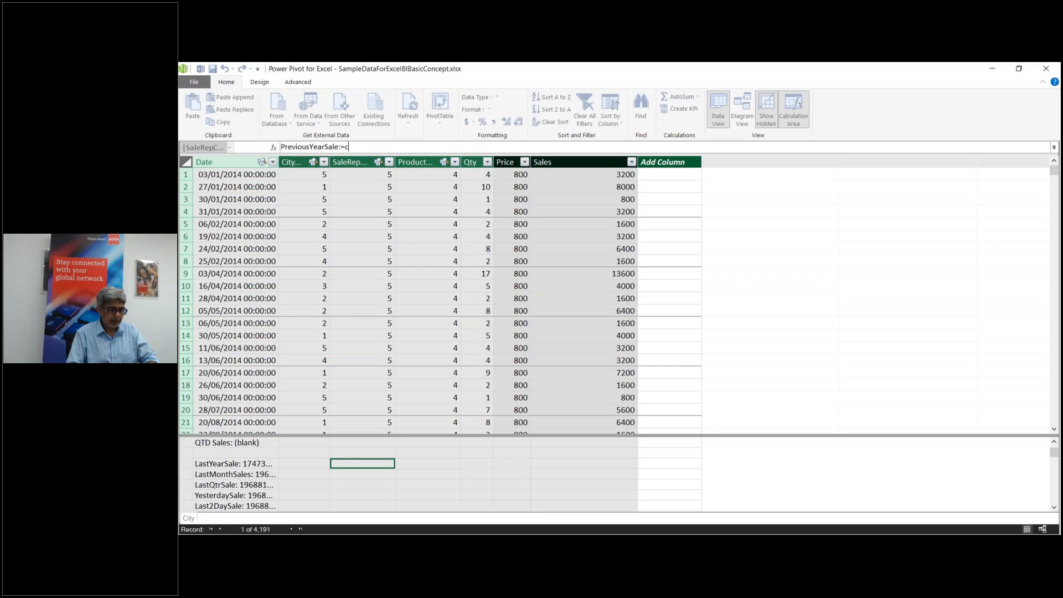
{"action": "type", "text": "al"}
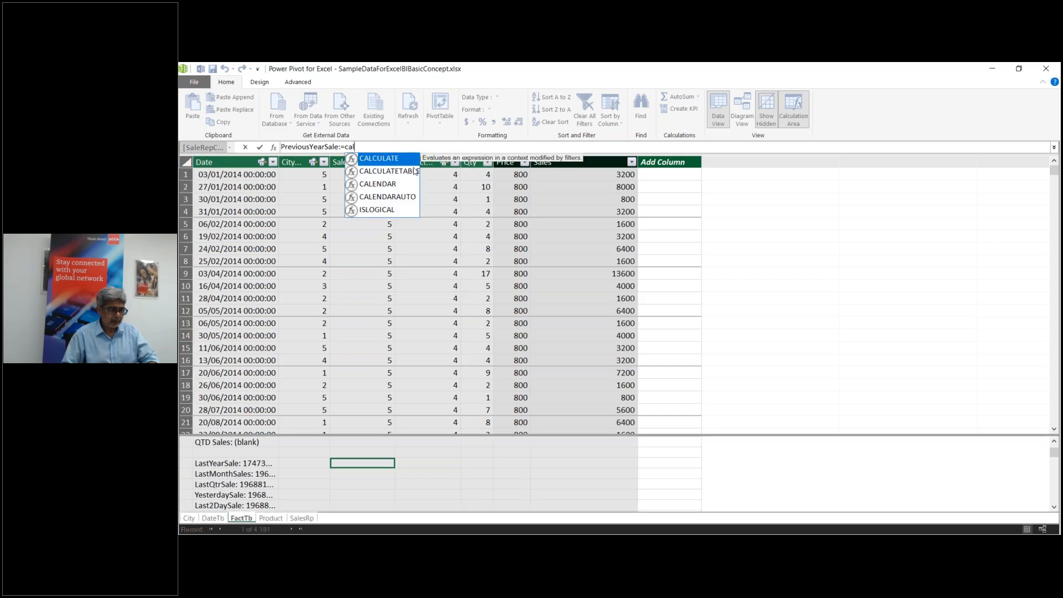
{"action": "key", "text": "Down"}
{"action": "key", "text": "Tab"}
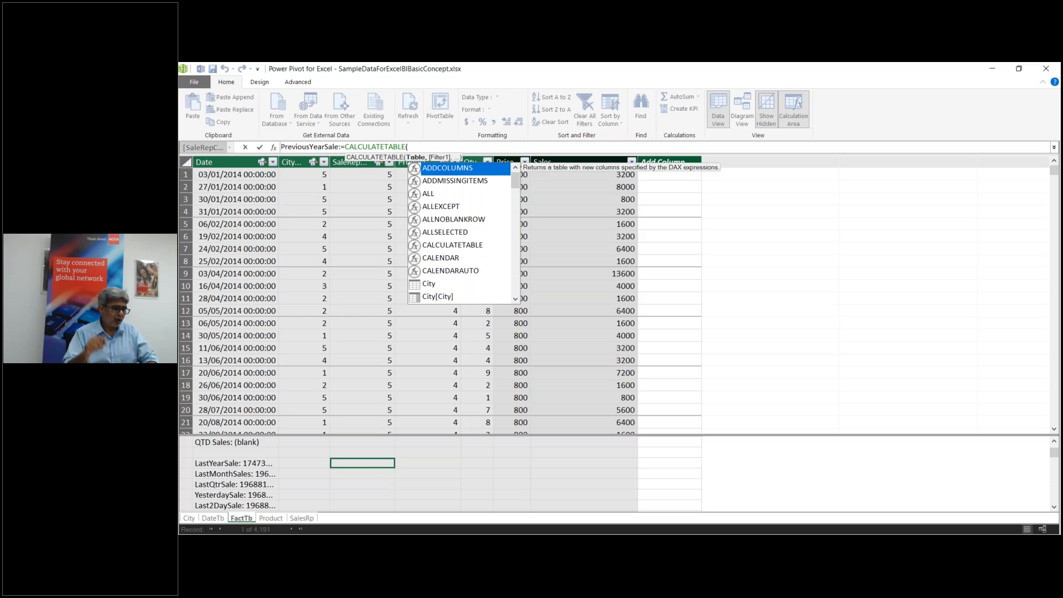
{"action": "key", "text": "BackSpace"}
{"action": "key", "text": "BackSpace"}
{"action": "key", "text": "BackSpace"}
{"action": "key", "text": "BackSpace"}
{"action": "key", "text": "BackSpace"}
{"action": "key", "text": "BackSpace"}
{"action": "key", "text": "BackSpace"}
{"action": "key", "text": "BackSpace"}
{"action": "key", "text": "BackSpace"}
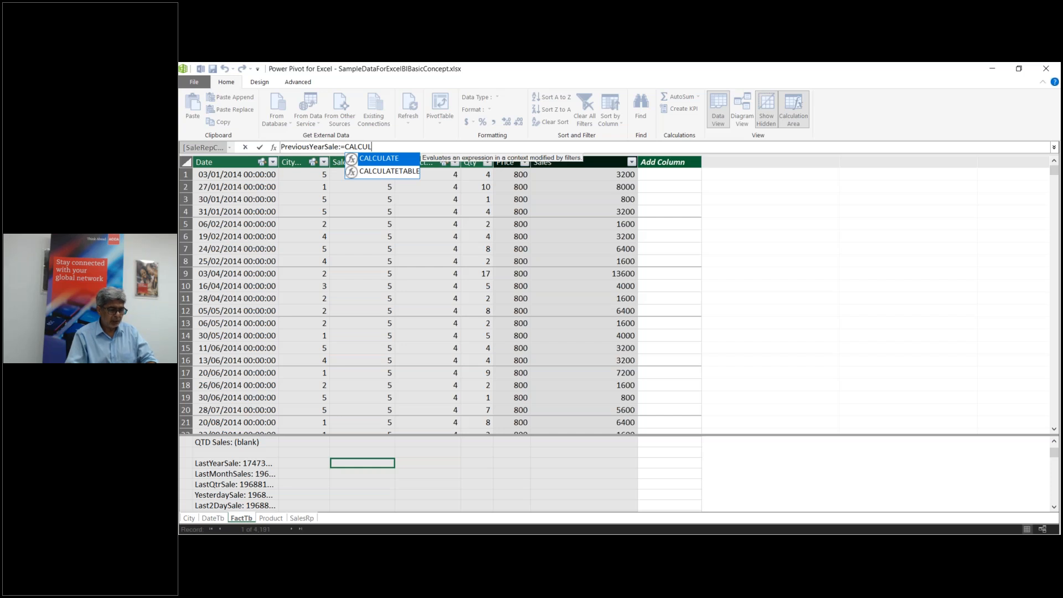
{"action": "key", "text": "Tab"}
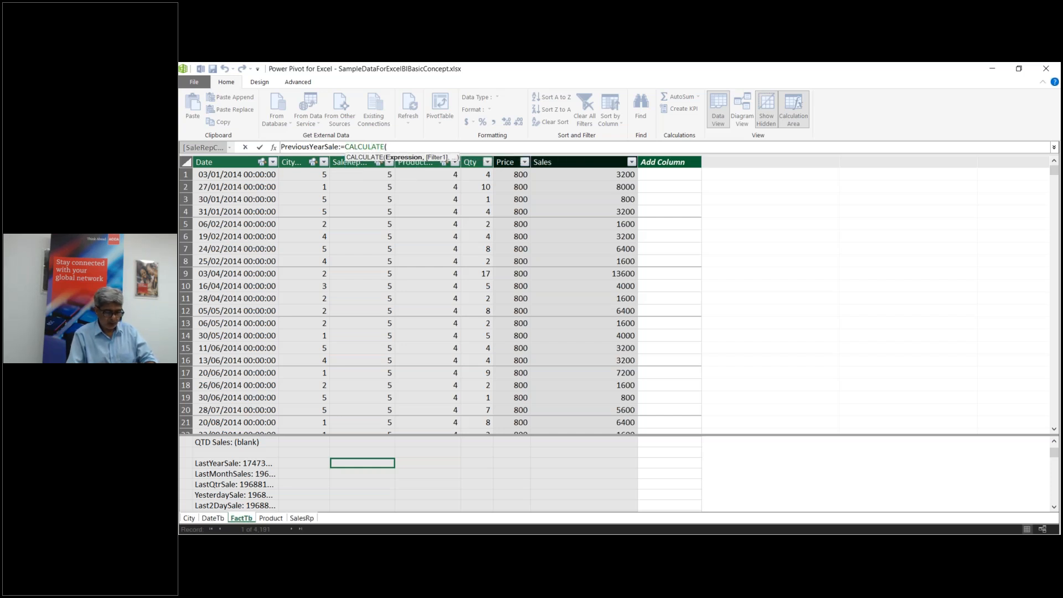
Step: Complete the formula as CALCULATE([SumOfSales],PREVIOUSYEAR(DateTb[Date]))
{"action": "type", "text": "["}
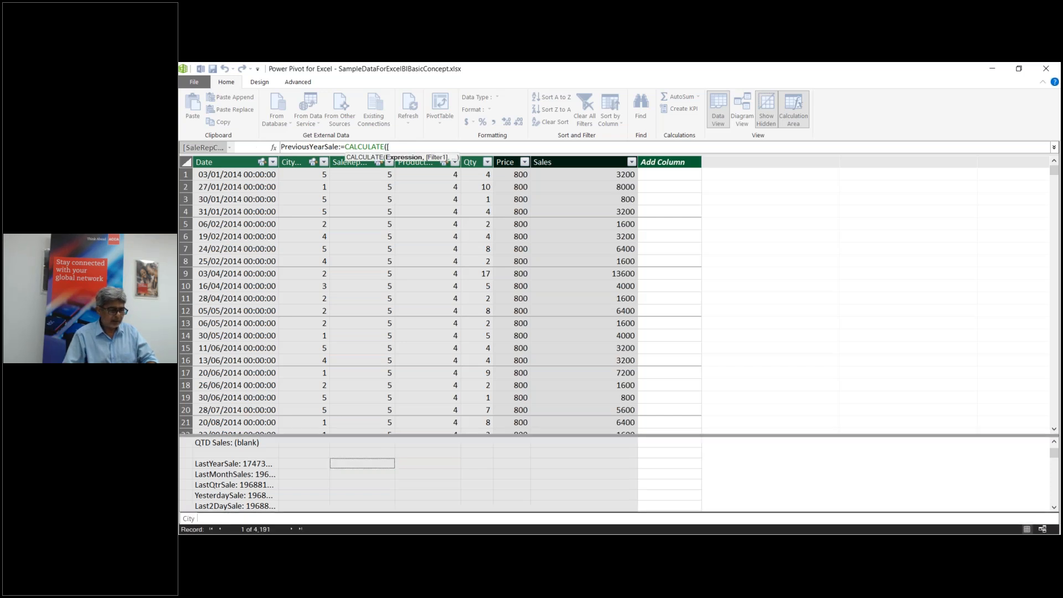
{"action": "type", "text": "s"}
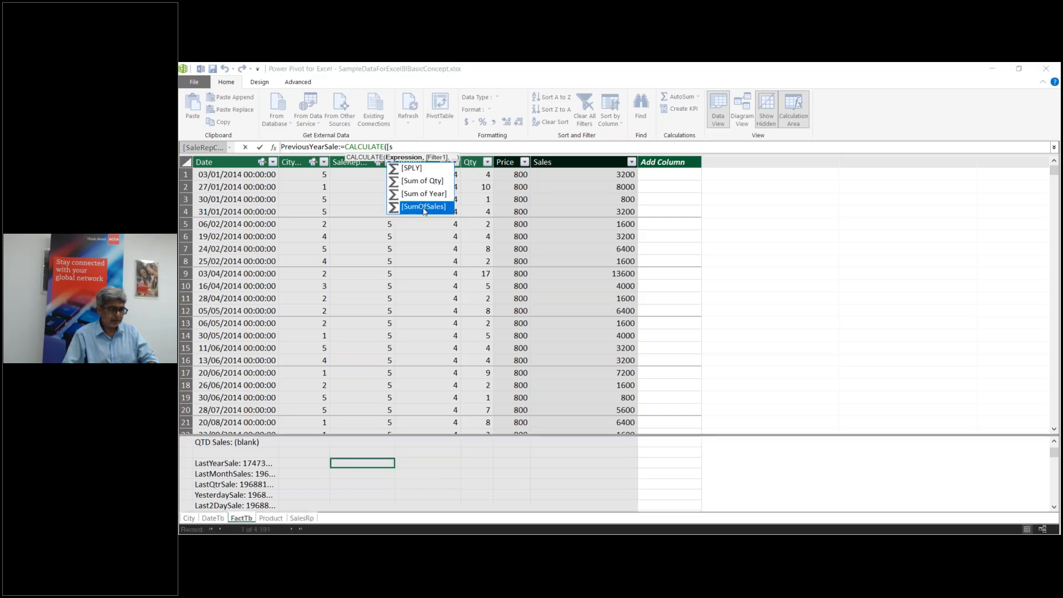
{"action": "double_click", "coordinate": [424, 207]}
{"action": "type", "text": ",p"}
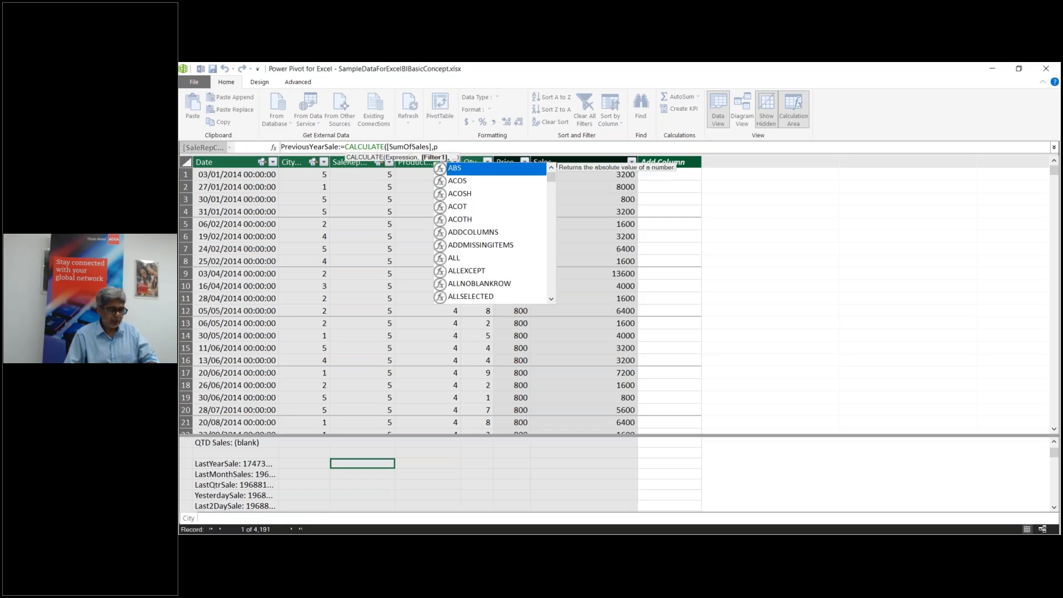
{"action": "type", "text": "re"}
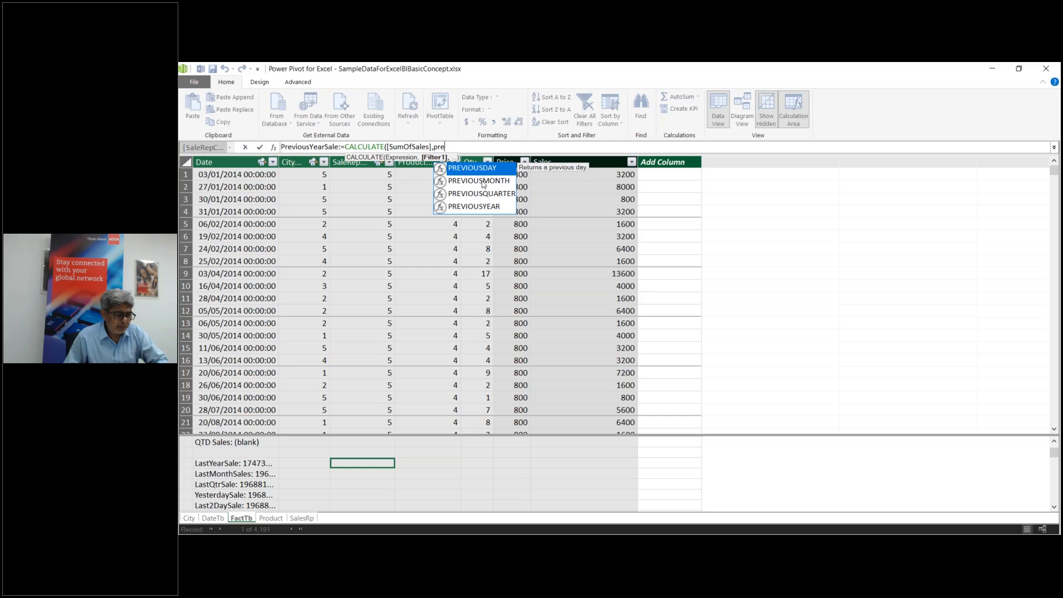
{"action": "left_click", "coordinate": [477, 208]}
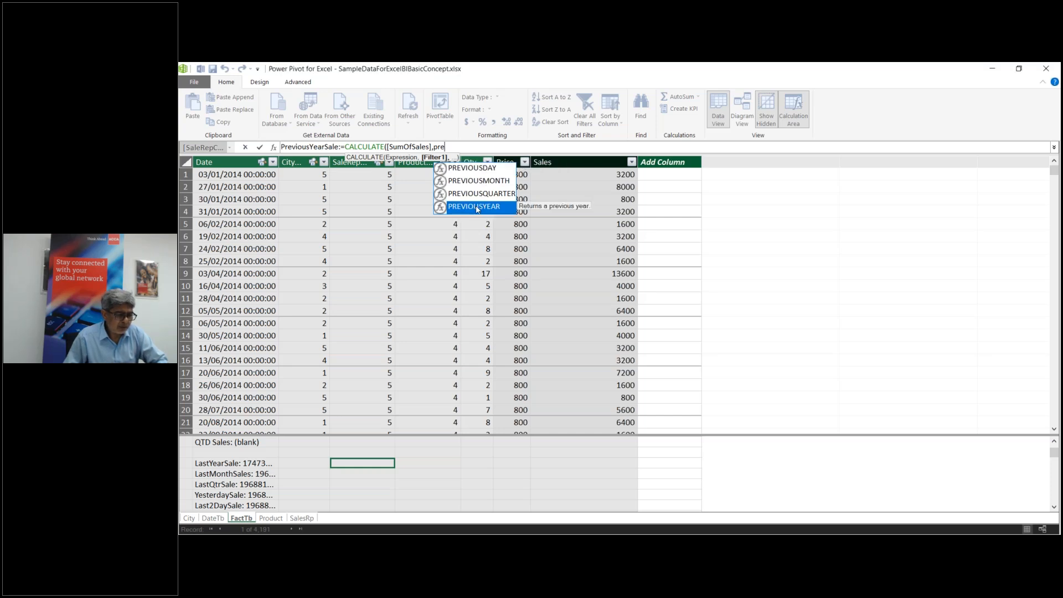
{"action": "key", "text": "Tab"}
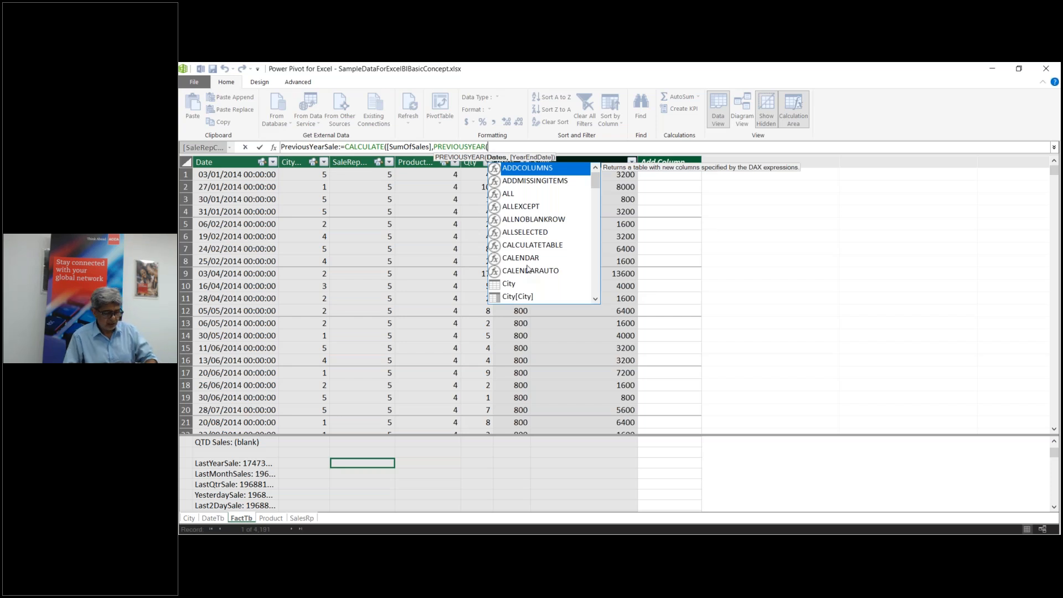
{"action": "type", "text": "dat"}
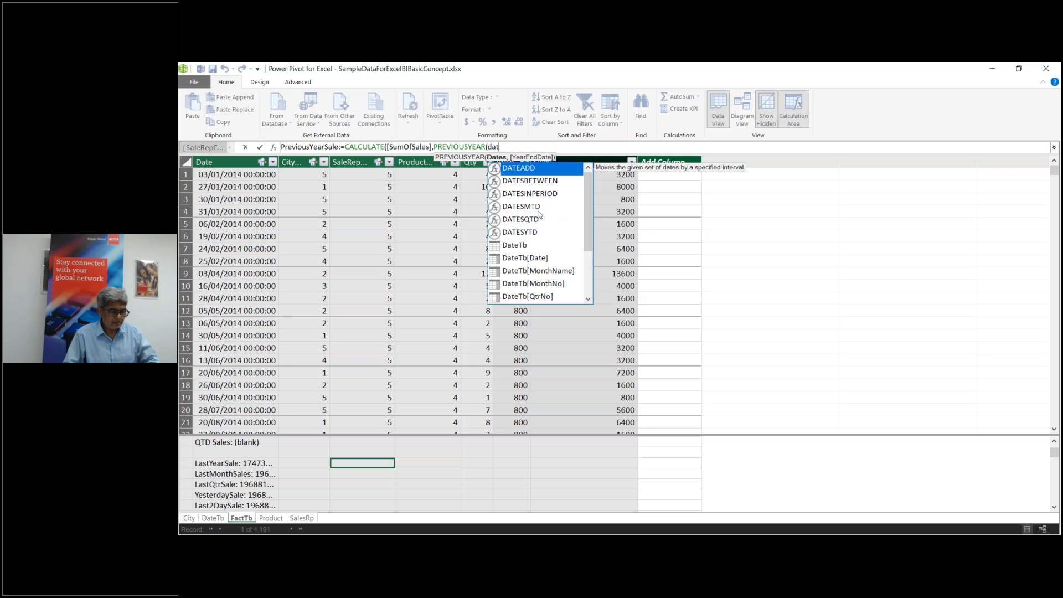
{"action": "left_click", "coordinate": [541, 258]}
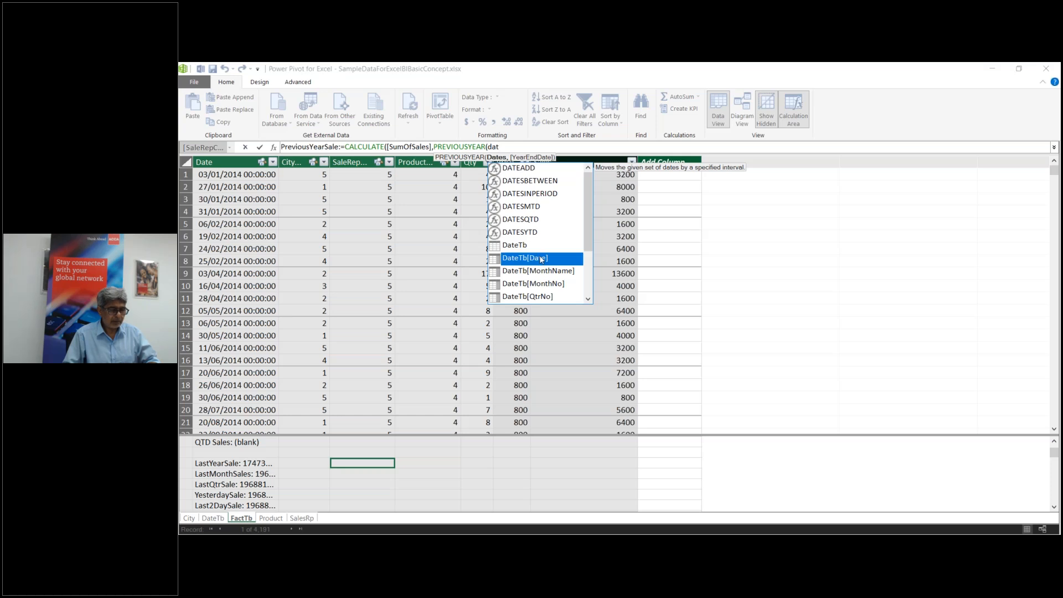
{"action": "double_click", "coordinate": [541, 259]}
{"action": "type", "text": ")"}
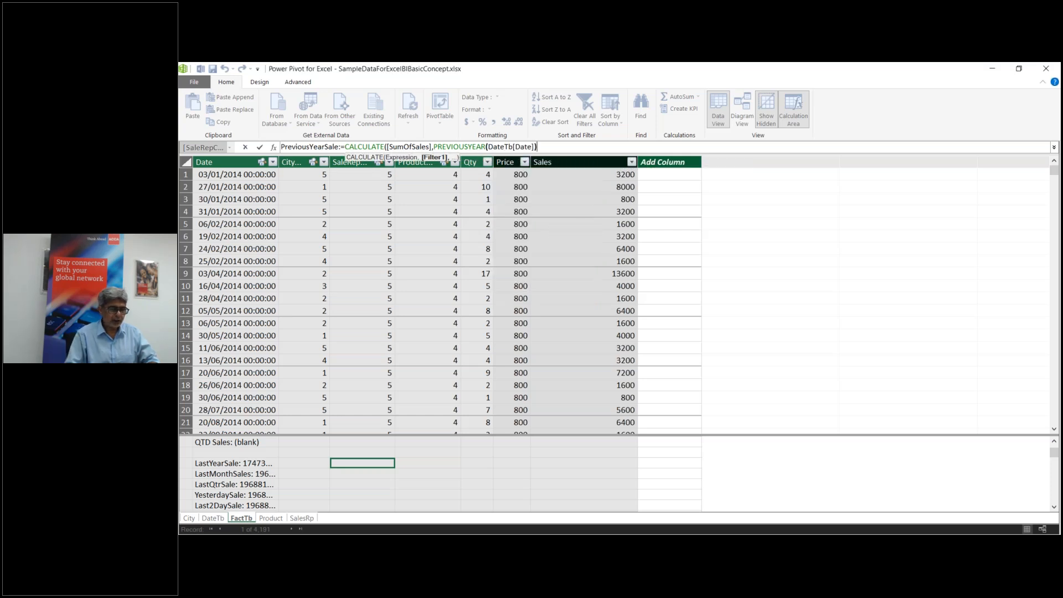
{"action": "type", "text": ")"}
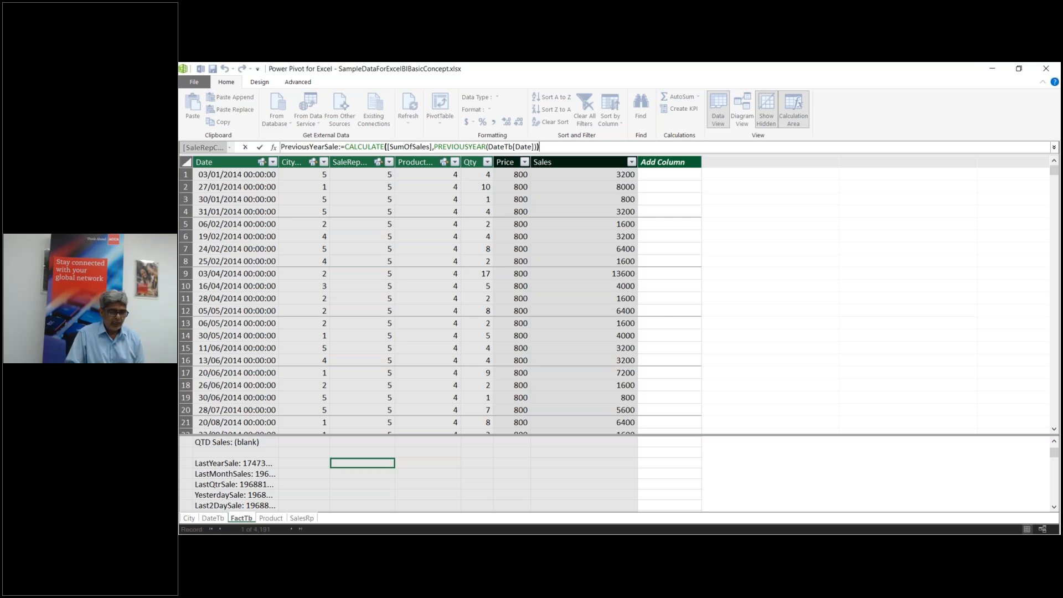
Step: Commit the PreviousYearSale measure and select an empty calculation-area cell
{"action": "key", "text": "Return"}
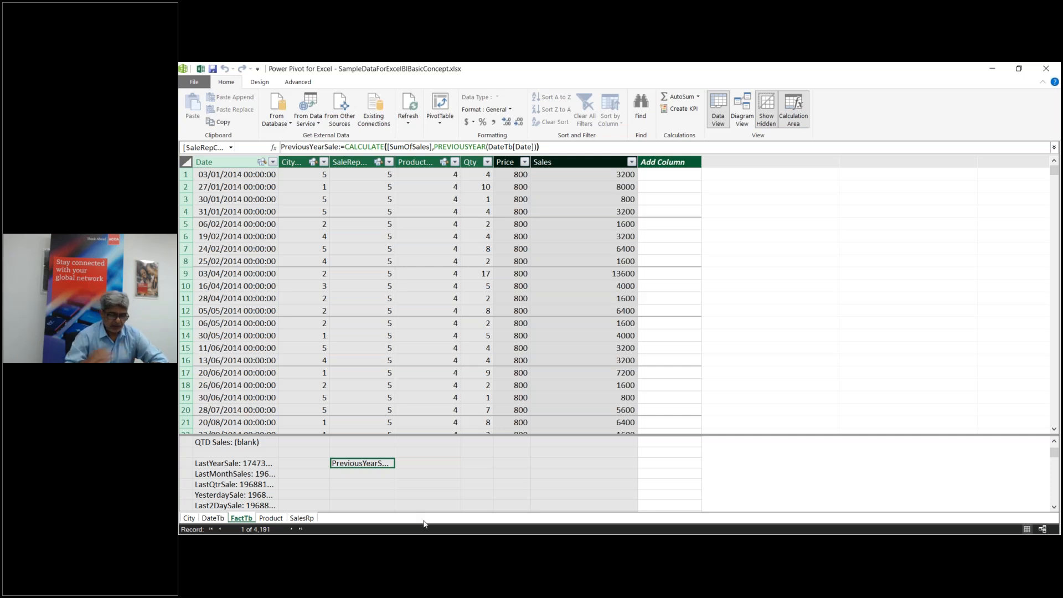
{"action": "left_click", "coordinate": [505, 484]}
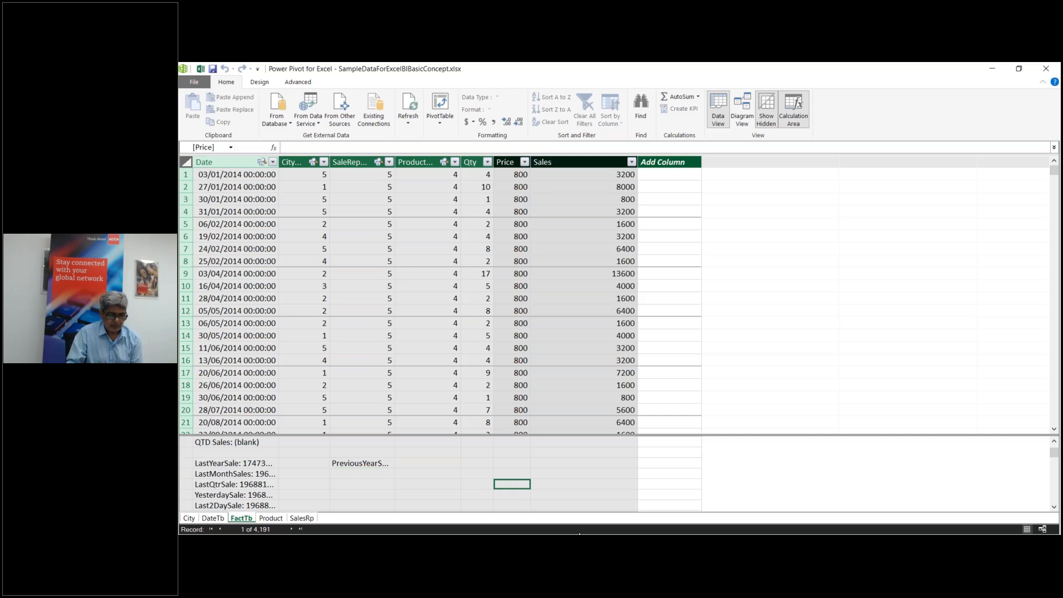
{"action": "mouse_move", "coordinate": [580, 533]}
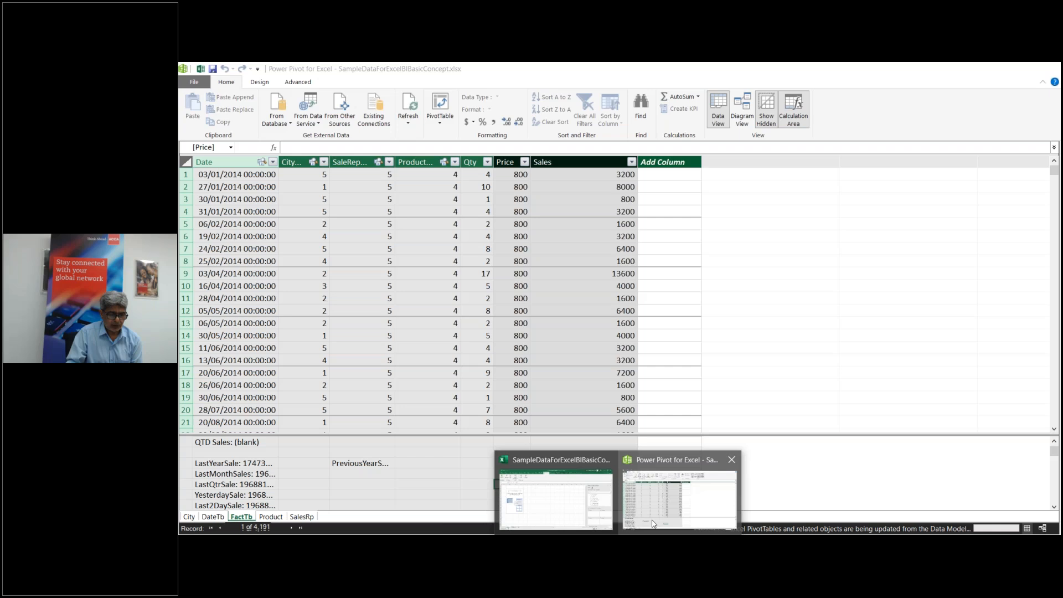
Step: Switch between the Power Pivot and Excel windows, ending on the workbook with empty PivotTable2
{"action": "left_click", "coordinate": [576, 465]}
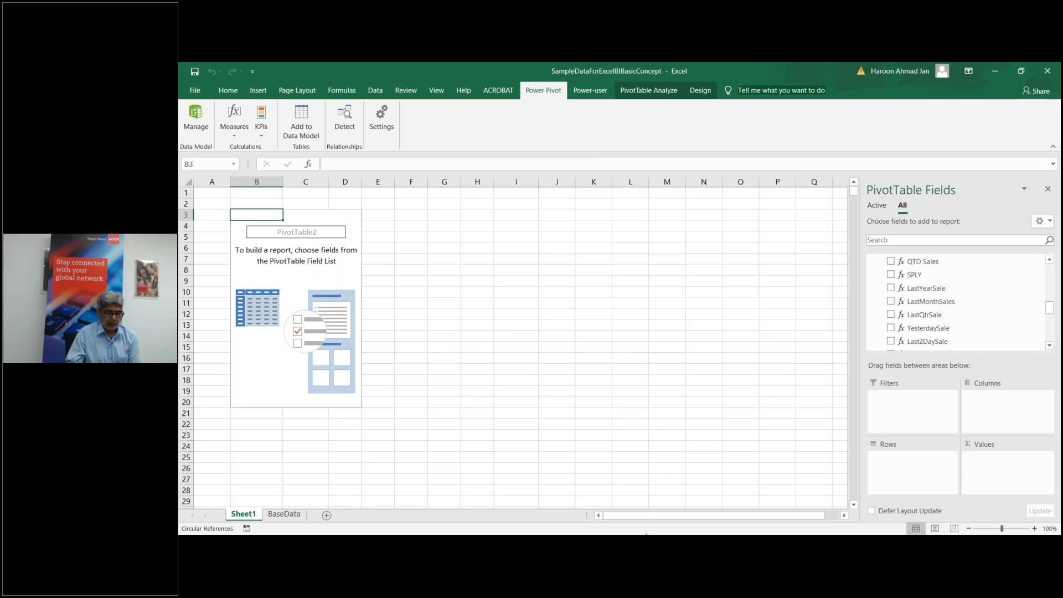
{"action": "mouse_move", "coordinate": [618, 539]}
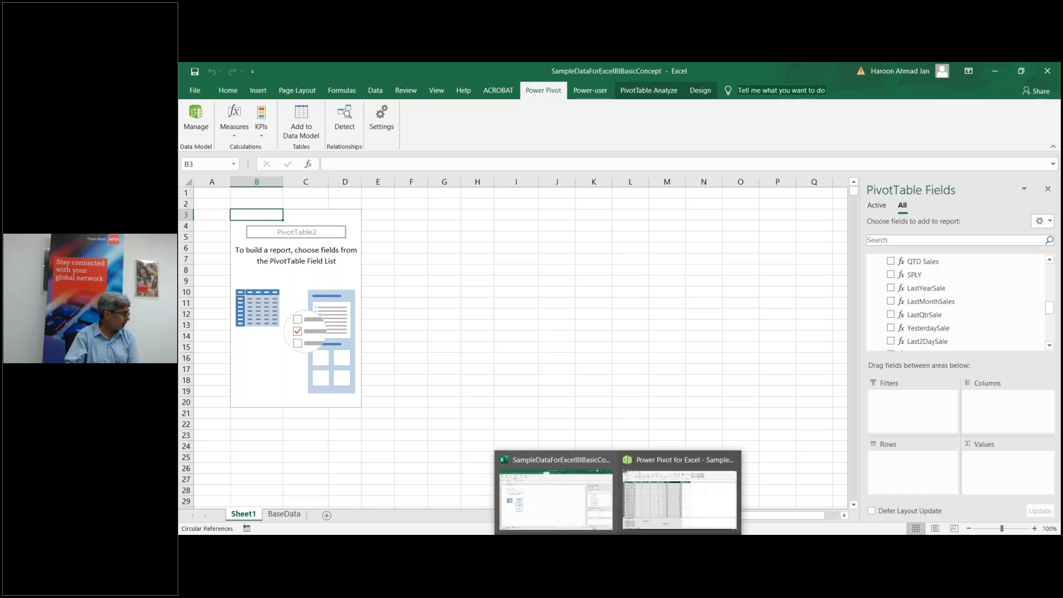
{"action": "left_click", "coordinate": [672, 497]}
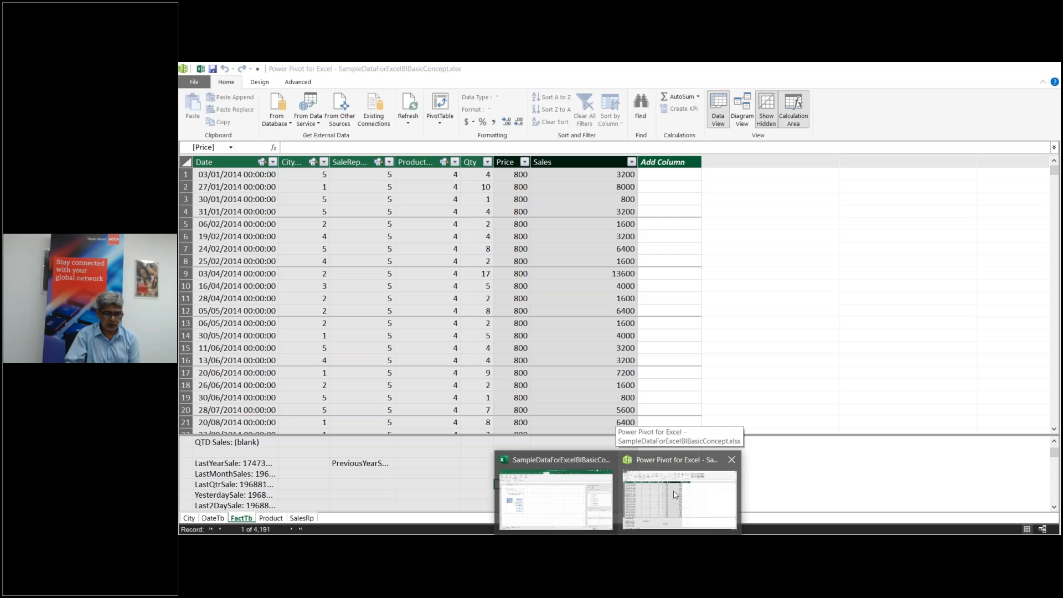
{"action": "left_click", "coordinate": [675, 495]}
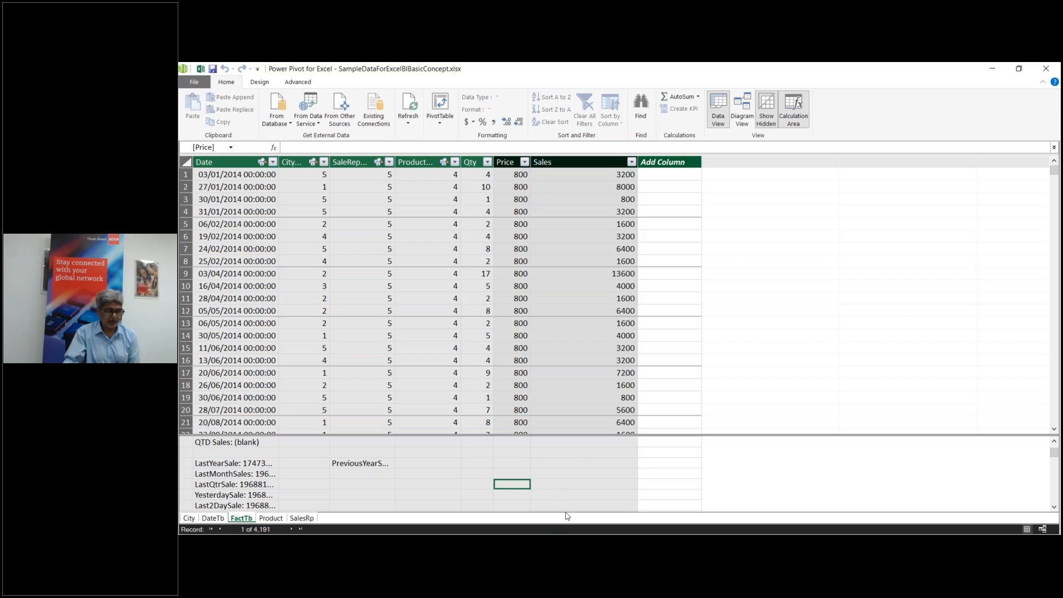
{"action": "mouse_move", "coordinate": [615, 532]}
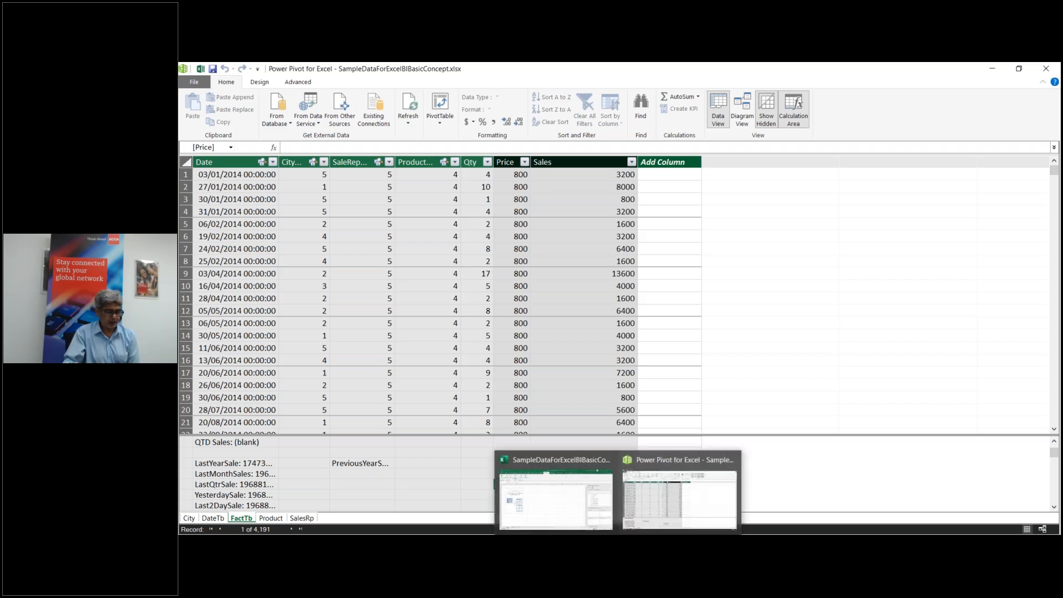
{"action": "left_click", "coordinate": [647, 522]}
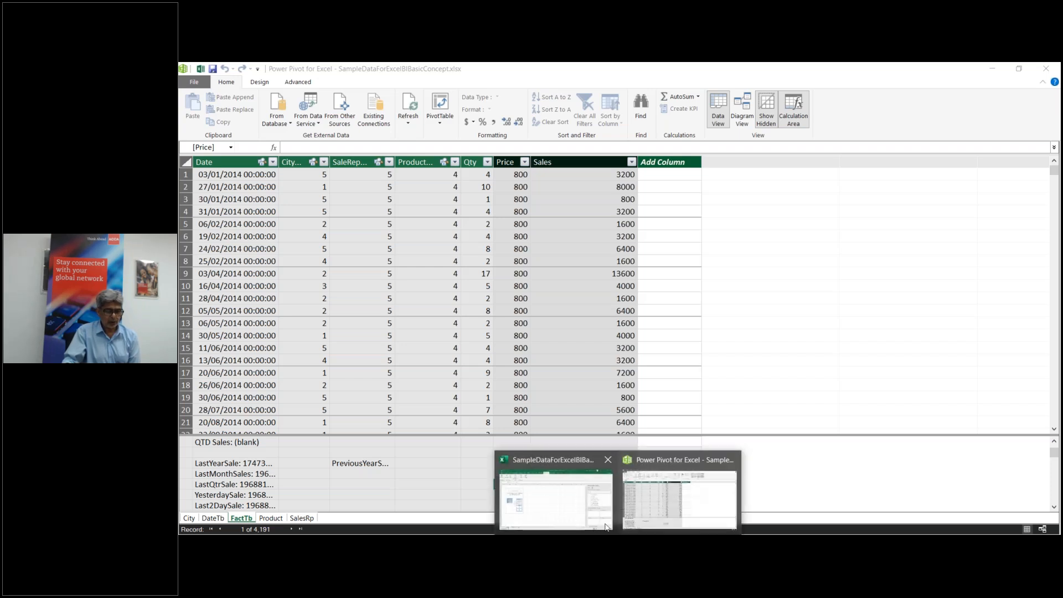
{"action": "left_click", "coordinate": [586, 518]}
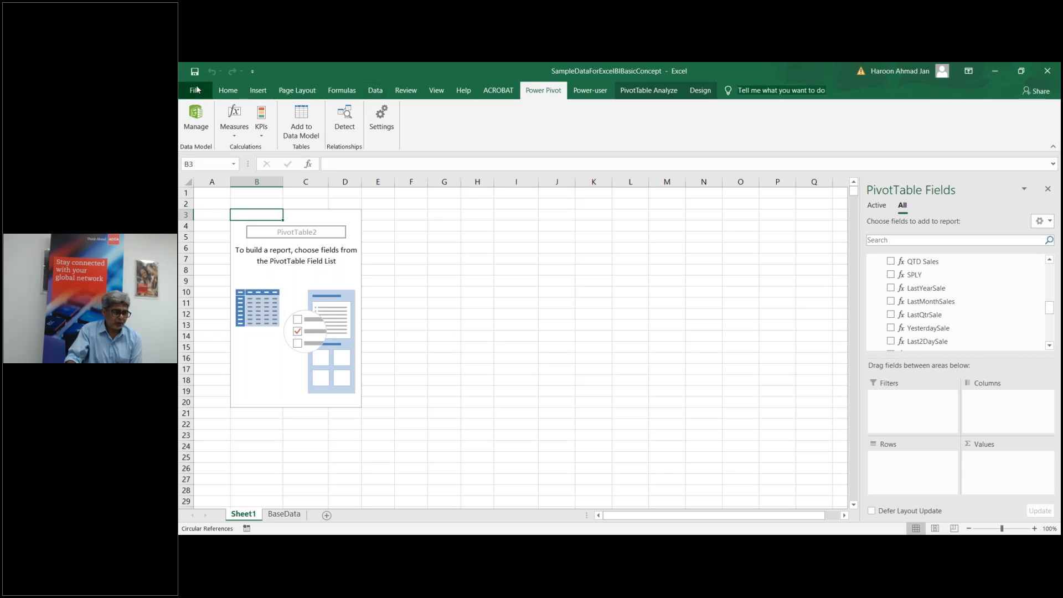
{"action": "left_click", "coordinate": [197, 90]}
{"action": "left_click", "coordinate": [213, 491]}
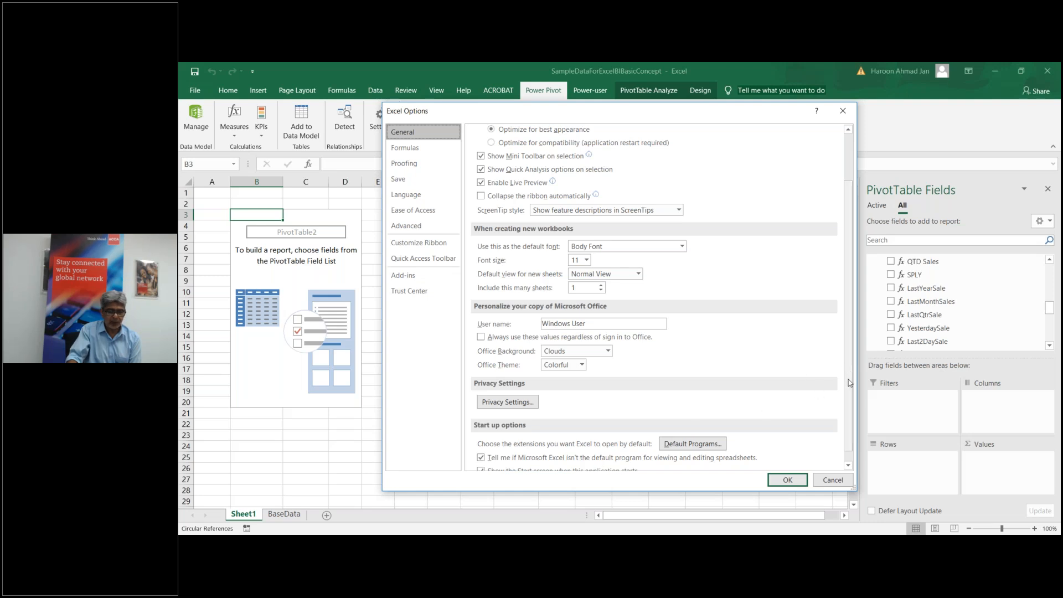
{"action": "left_click", "coordinate": [403, 276]}
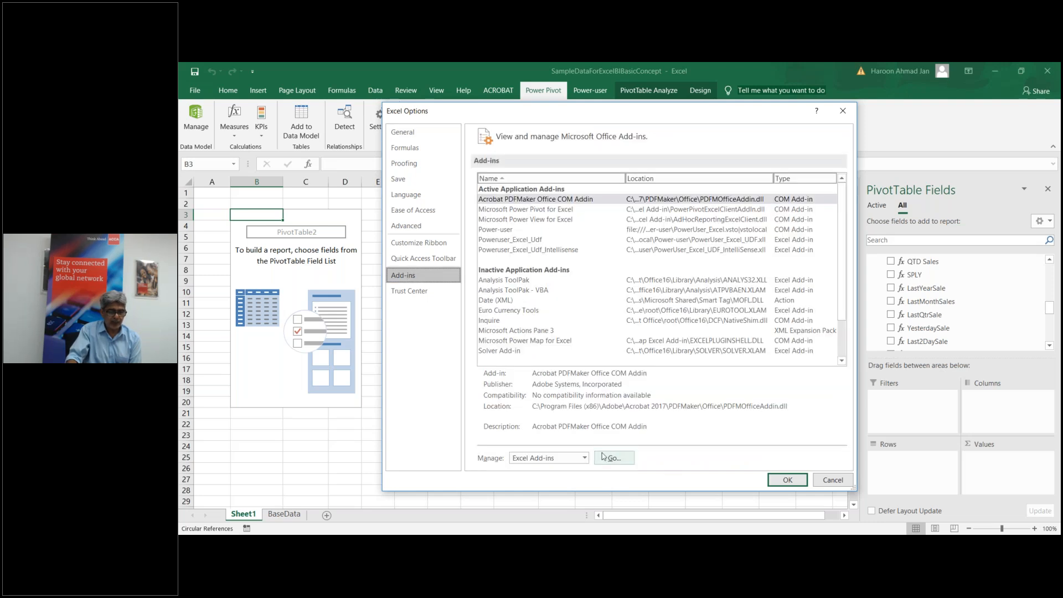
{"action": "left_click", "coordinate": [584, 458]}
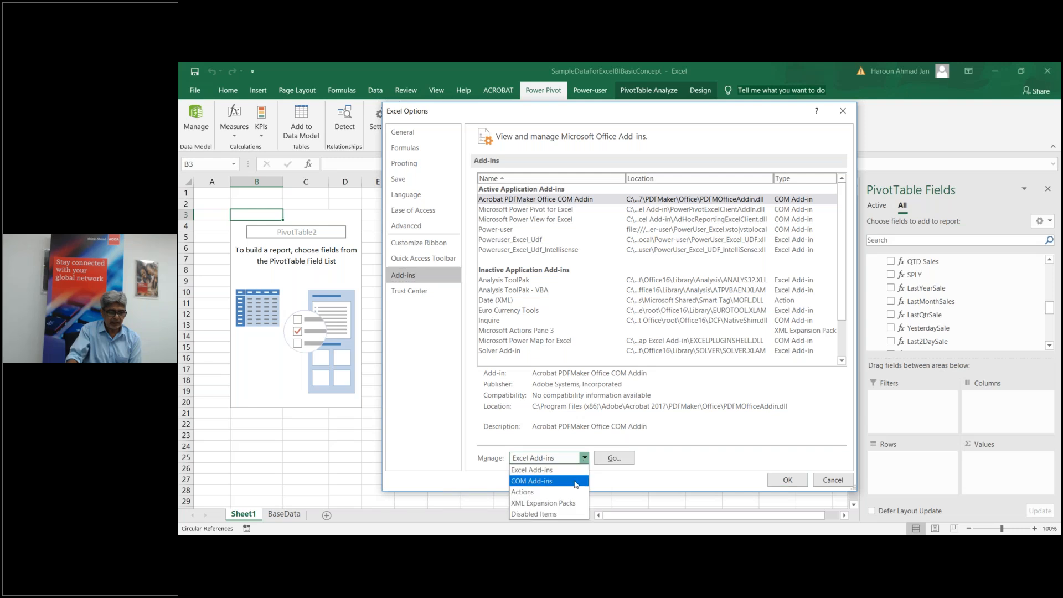
{"action": "left_click", "coordinate": [575, 481]}
{"action": "left_click", "coordinate": [614, 458]}
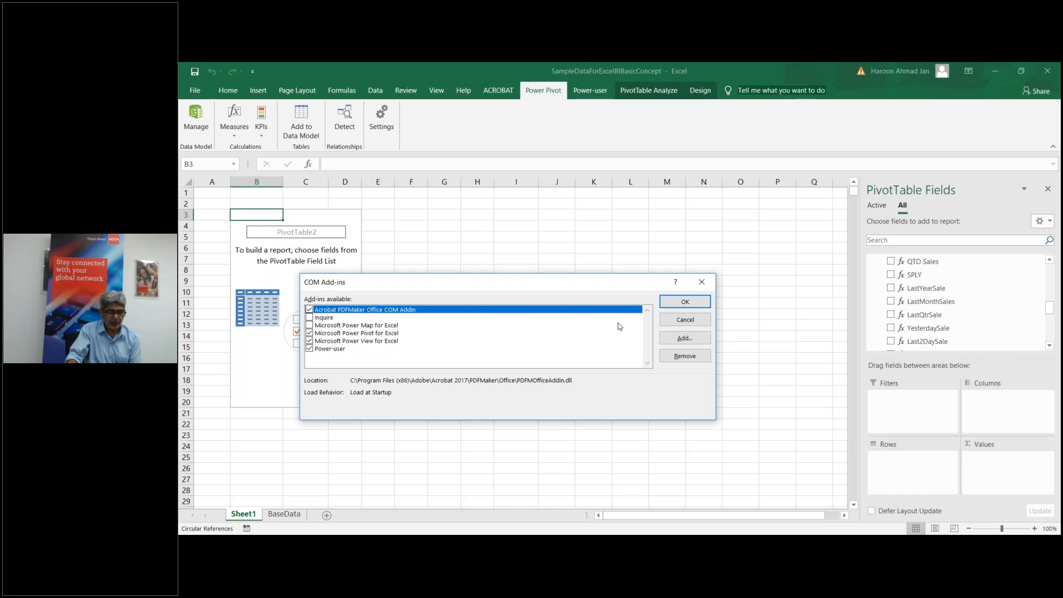
{"action": "left_click", "coordinate": [684, 302]}
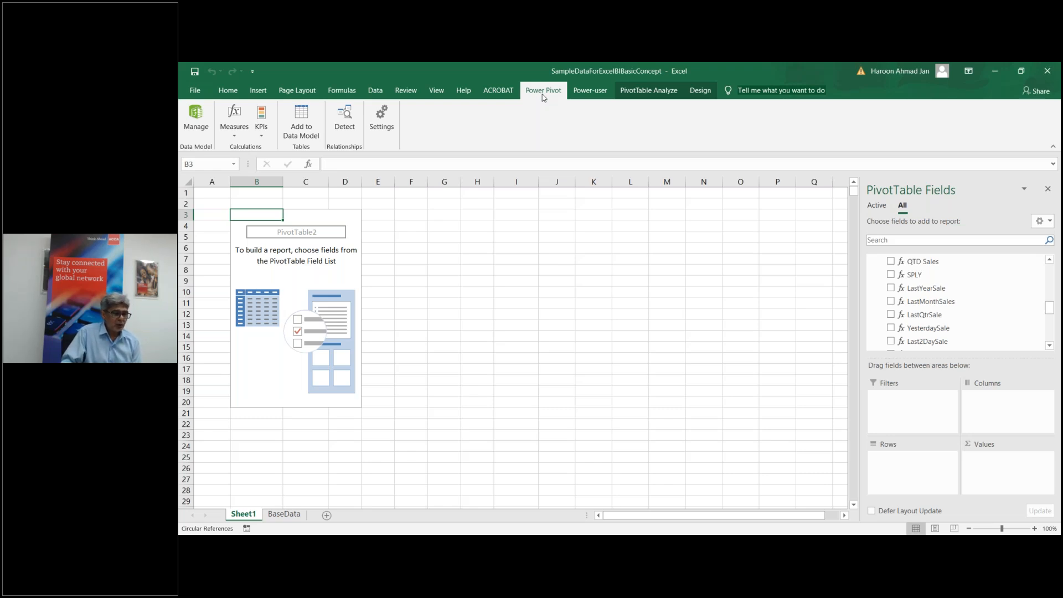
Step: Open Excel Options' Customize Ribbon page and list All Commands
{"action": "left_click", "coordinate": [195, 91]}
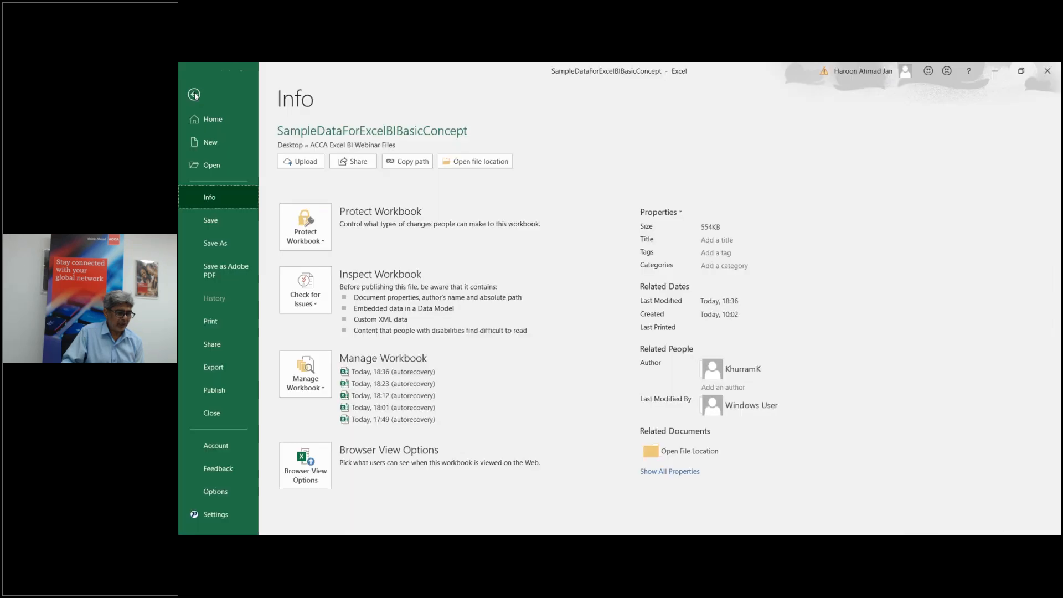
{"action": "left_click", "coordinate": [209, 492]}
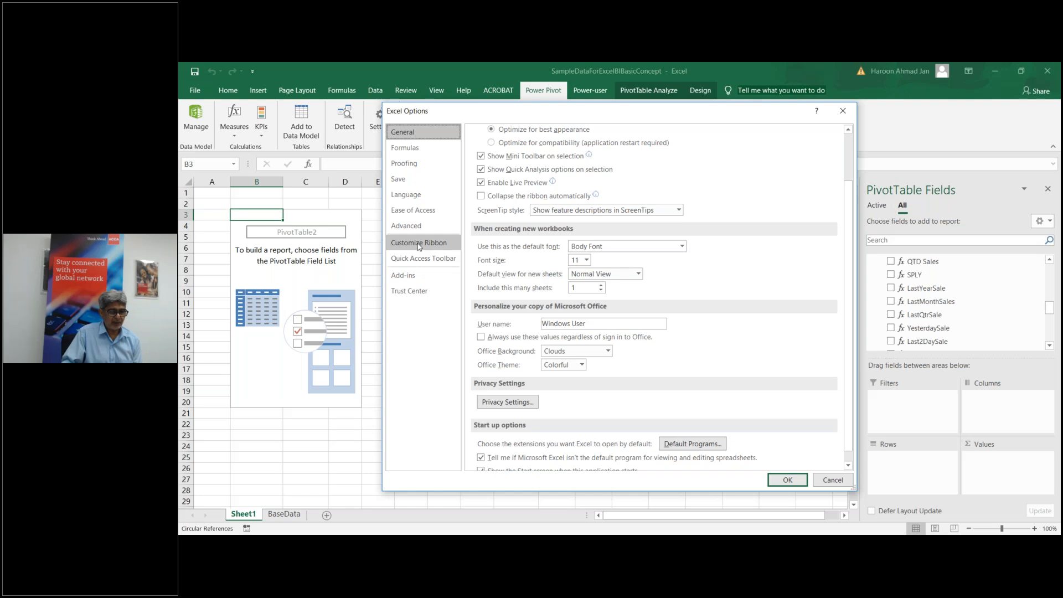
{"action": "left_click", "coordinate": [420, 246]}
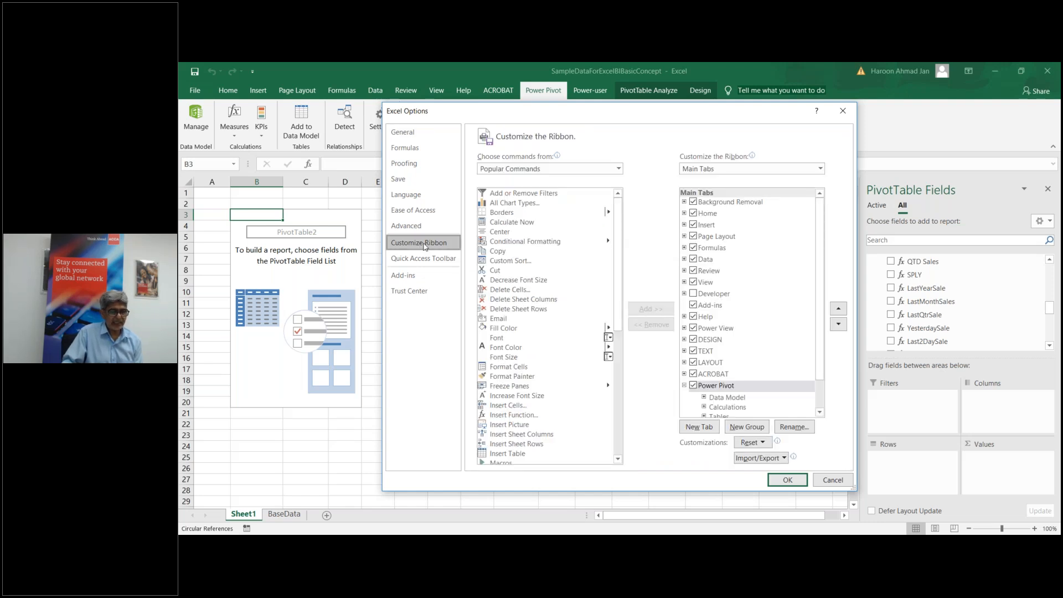
{"action": "left_click", "coordinate": [618, 170]}
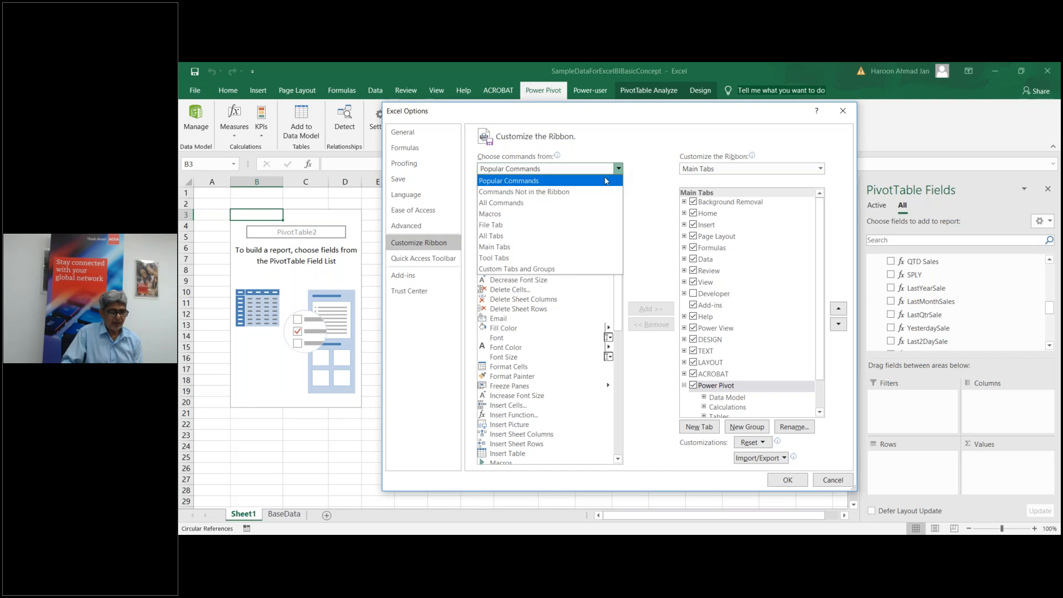
{"action": "left_click", "coordinate": [503, 203]}
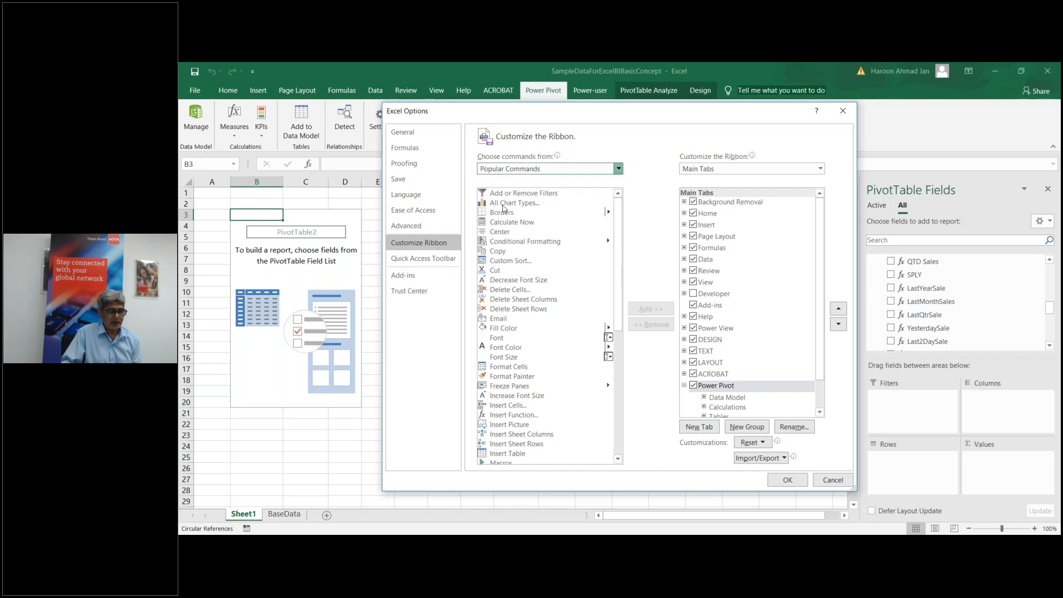
Step: Select the Power View command and add a new custom tab with its group
{"action": "left_click", "coordinate": [521, 290]}
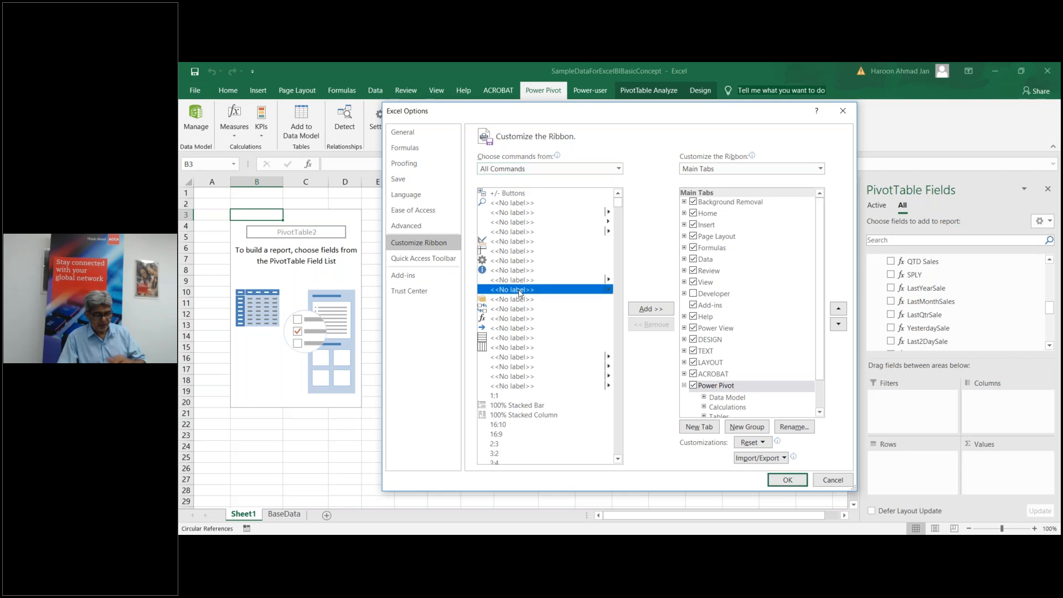
{"action": "key", "text": "p"}
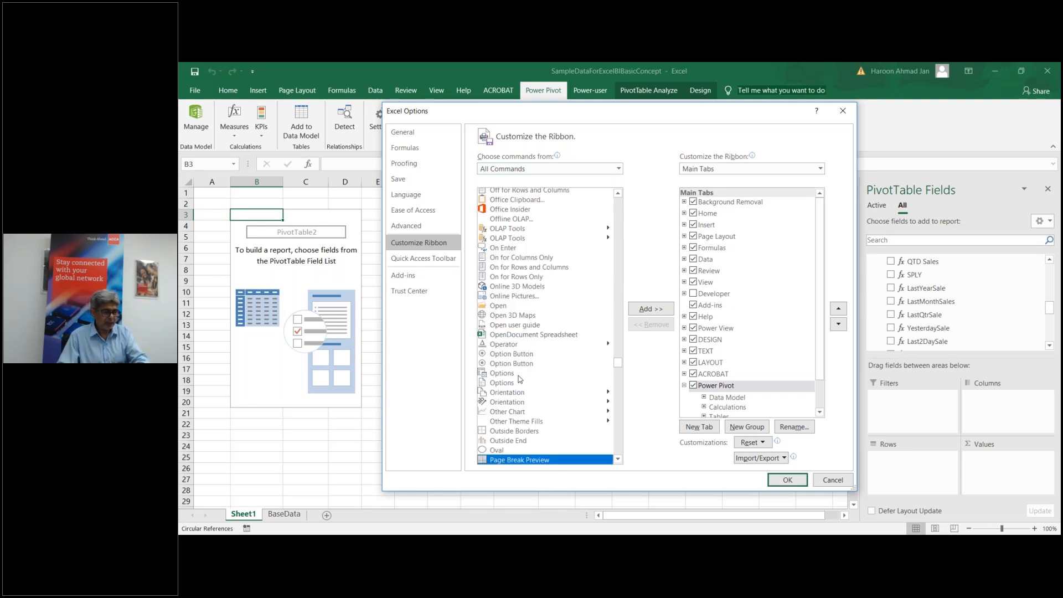
{"action": "left_click", "coordinate": [618, 459]}
{"action": "scroll", "coordinate": [618, 459], "scroll_direction": "down", "scroll_amount": 10}
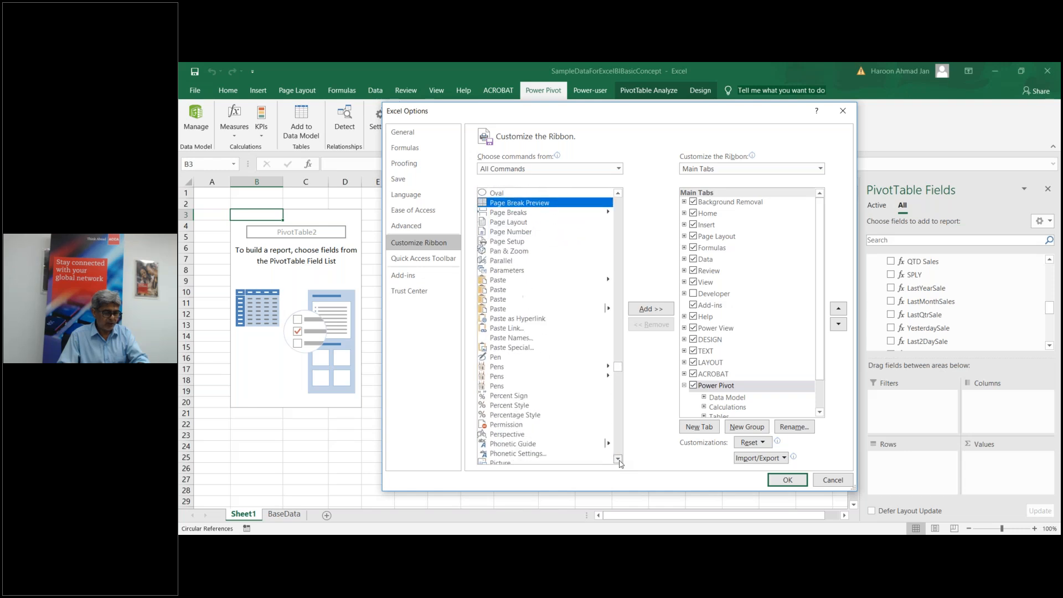
{"action": "scroll", "coordinate": [618, 459], "scroll_direction": "down", "scroll_amount": 10}
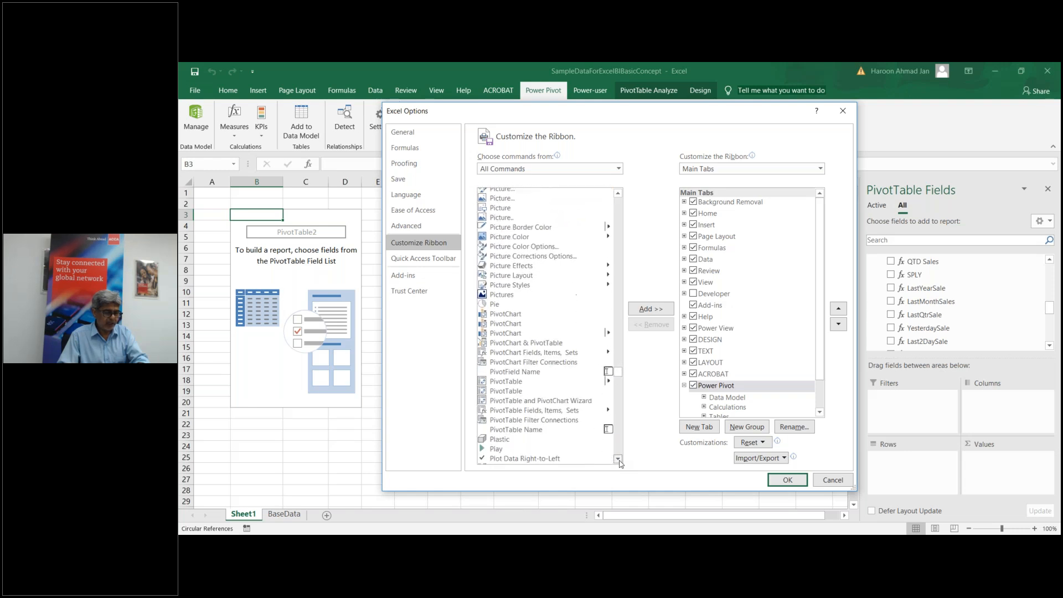
{"action": "scroll", "coordinate": [618, 459], "scroll_direction": "down", "scroll_amount": 7}
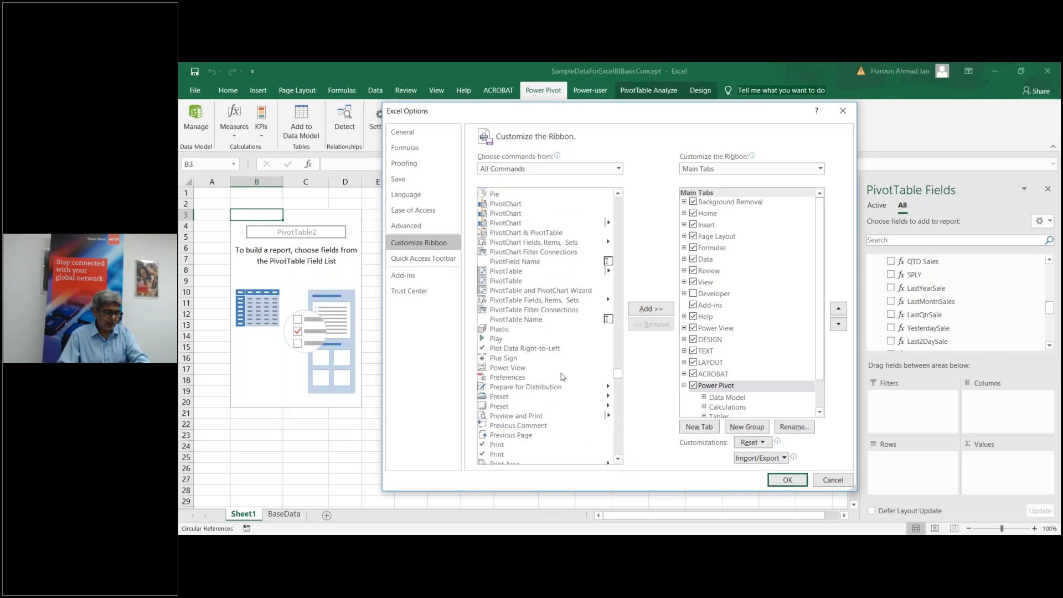
{"action": "left_click", "coordinate": [508, 368]}
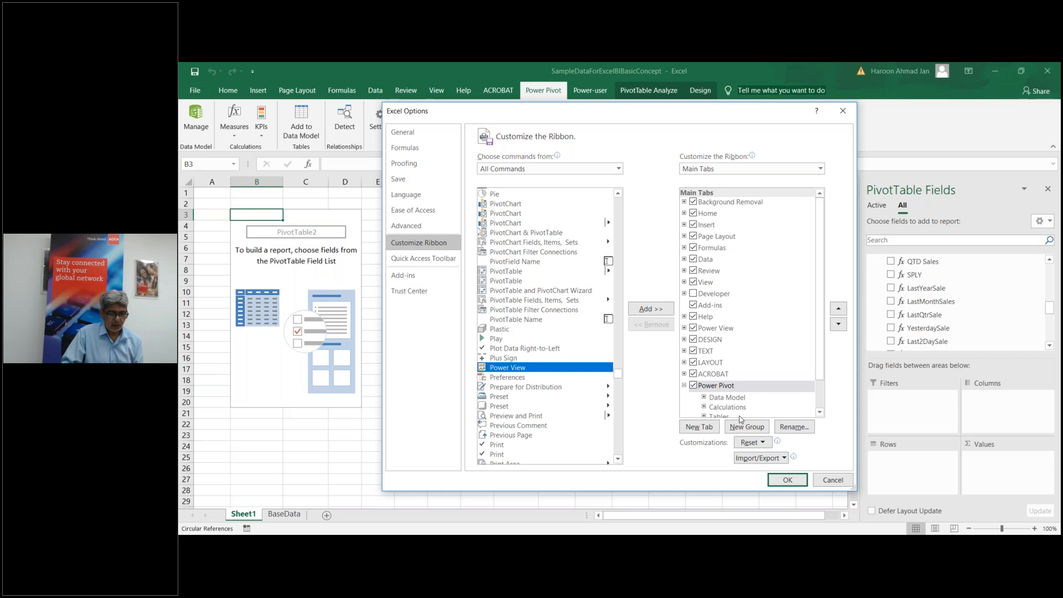
{"action": "left_click", "coordinate": [696, 430]}
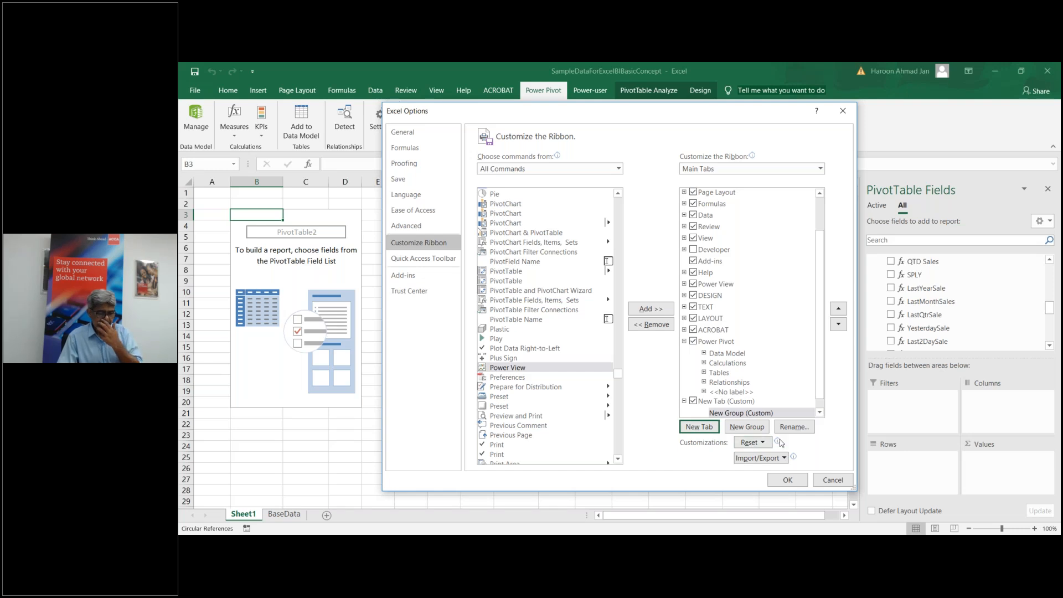
Step: Rename the new group to Power View with an icon, add the Power View command, and apply
{"action": "left_click", "coordinate": [793, 427]}
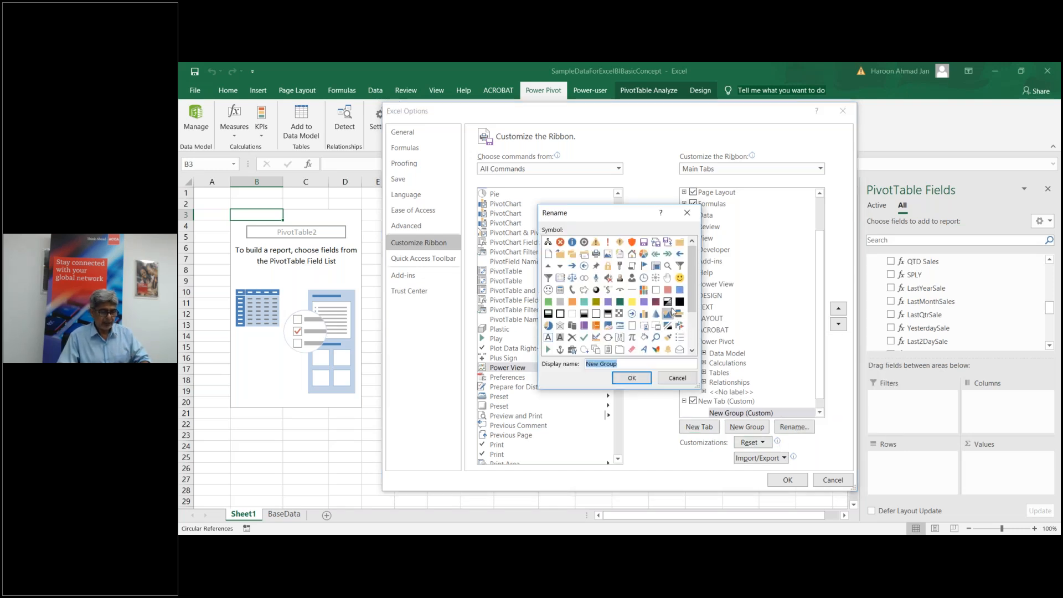
{"action": "left_click", "coordinate": [643, 290]}
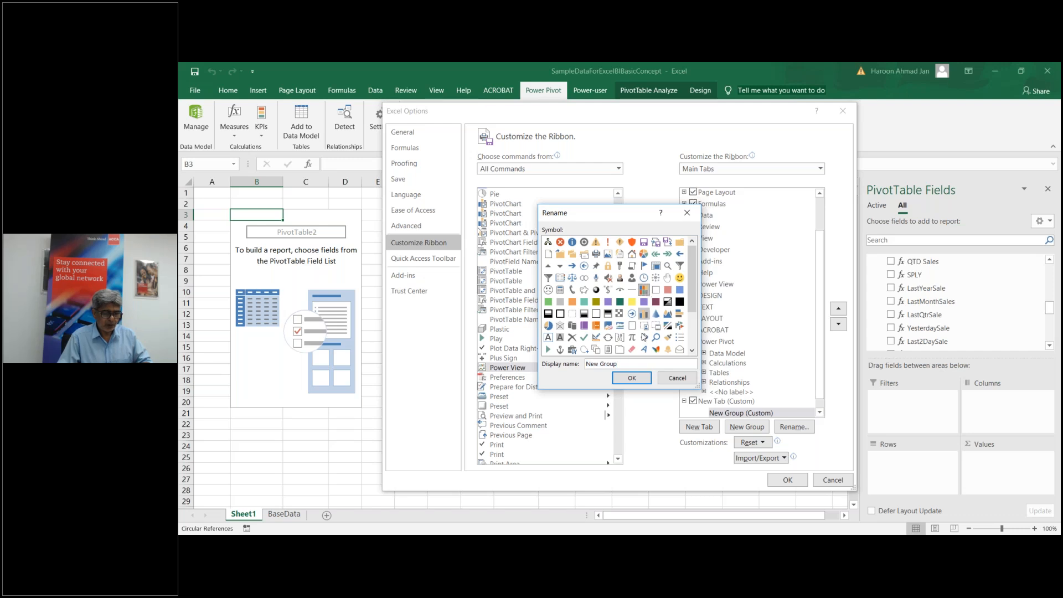
{"action": "left_click", "coordinate": [586, 363]}
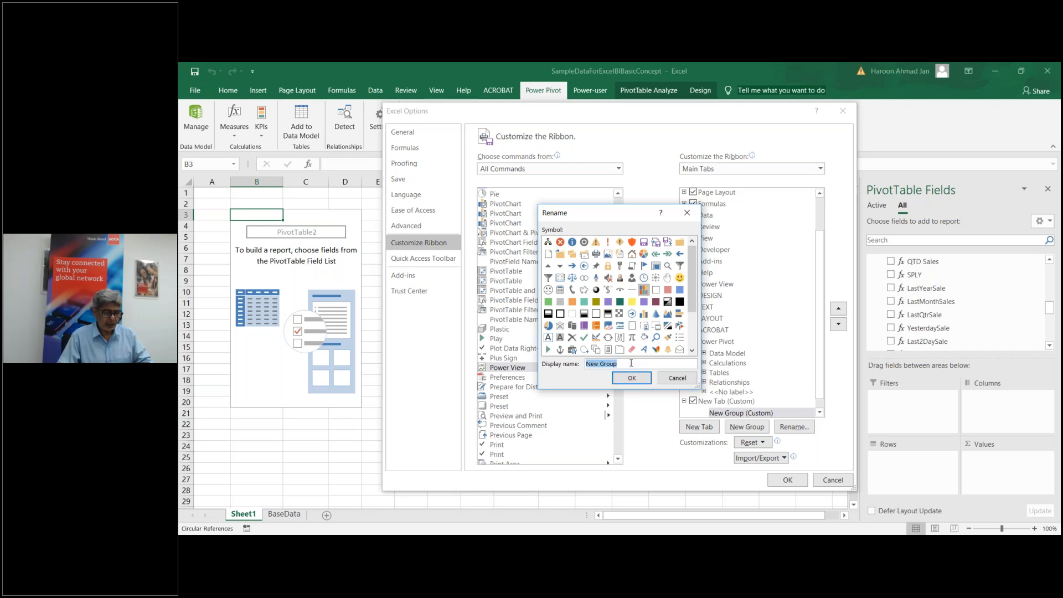
{"action": "key", "text": "ctrl+a"}
{"action": "type", "text": "Powe"}
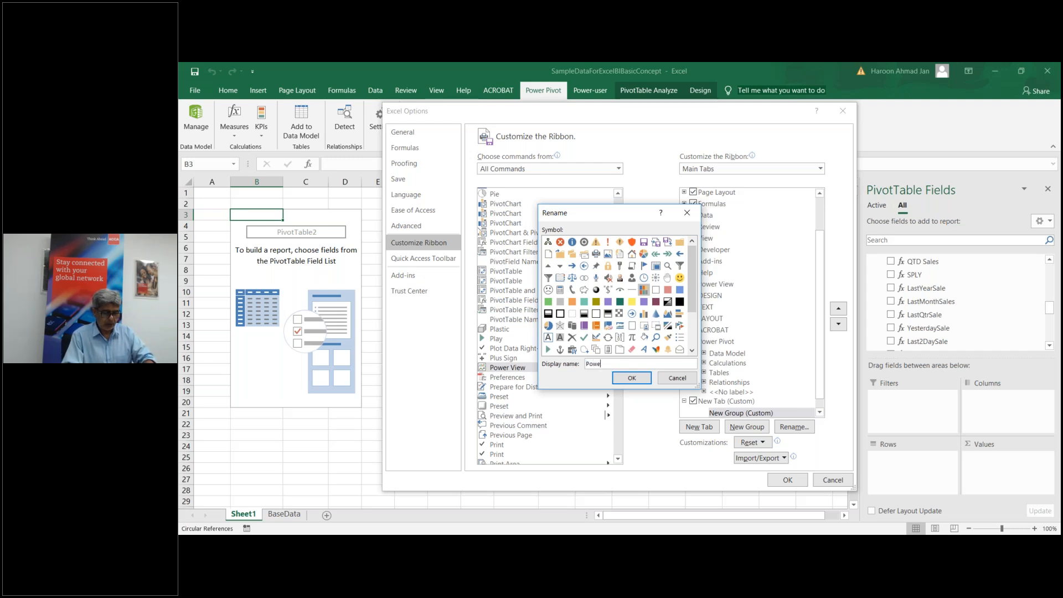
{"action": "type", "text": "r View"}
{"action": "left_click", "coordinate": [630, 378]}
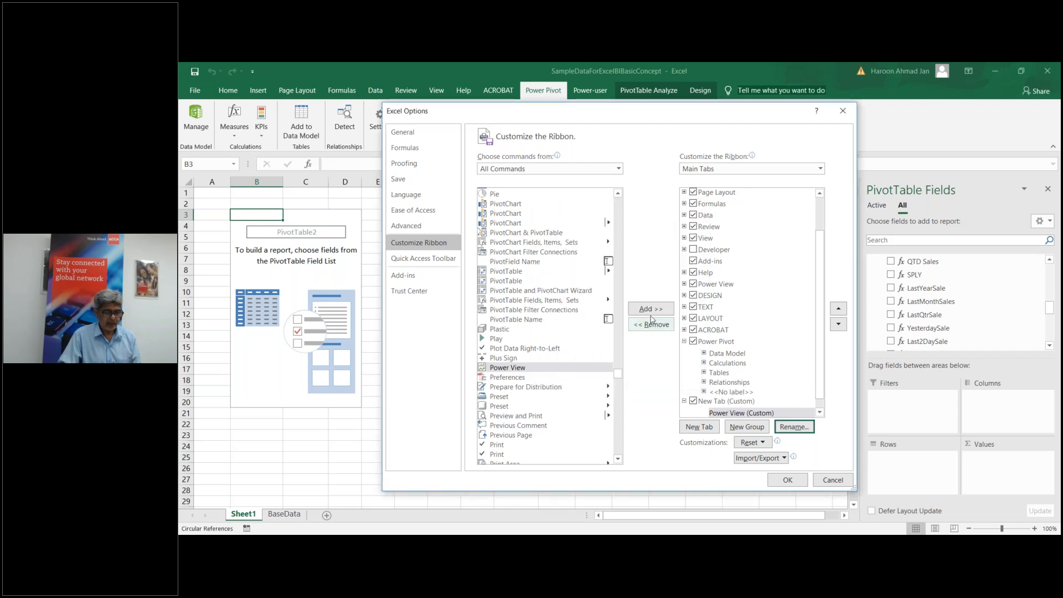
{"action": "left_click", "coordinate": [651, 309]}
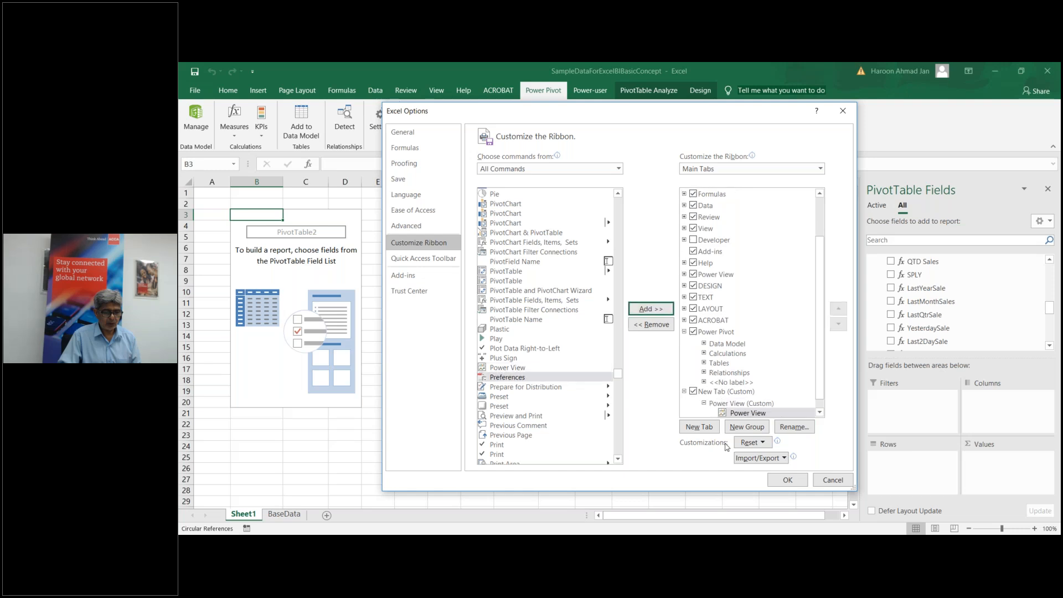
{"action": "left_click", "coordinate": [786, 480]}
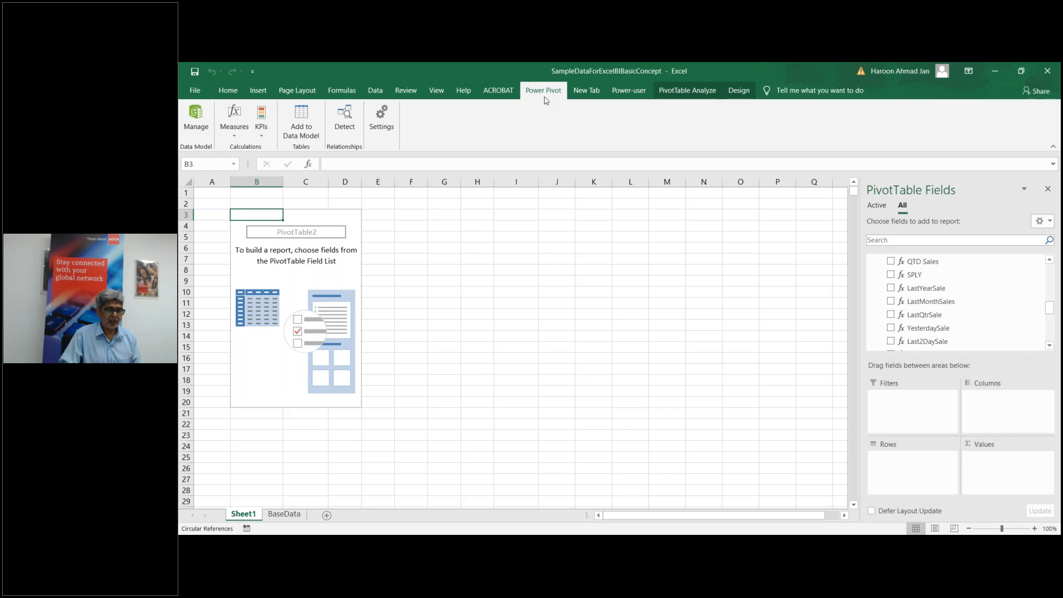
Step: Launch Power View from the custom New Tab and dismiss the Silverlight block warning
{"action": "left_click", "coordinate": [593, 96]}
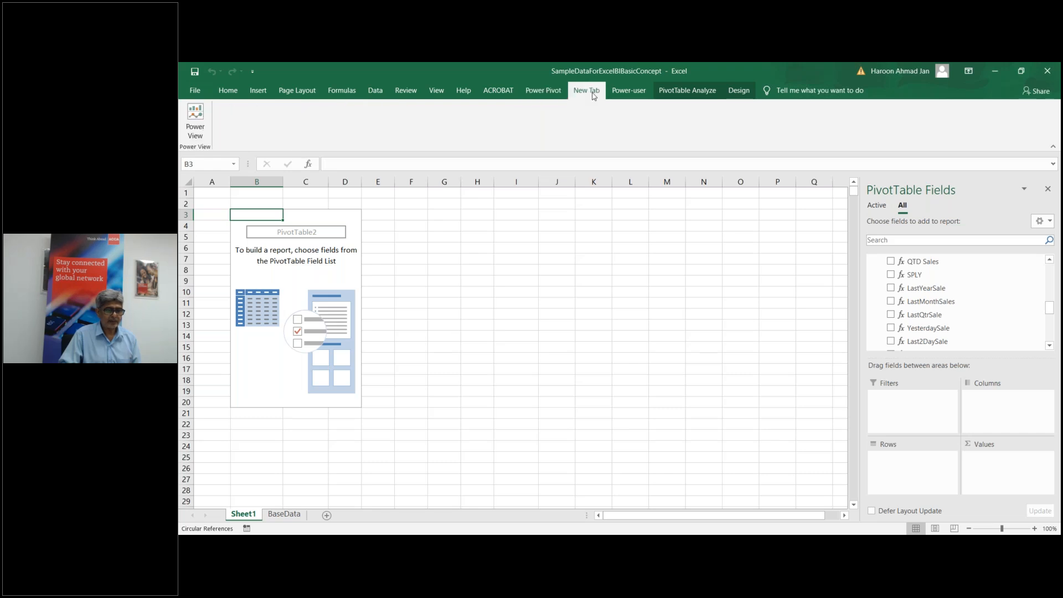
{"action": "left_click", "coordinate": [198, 130]}
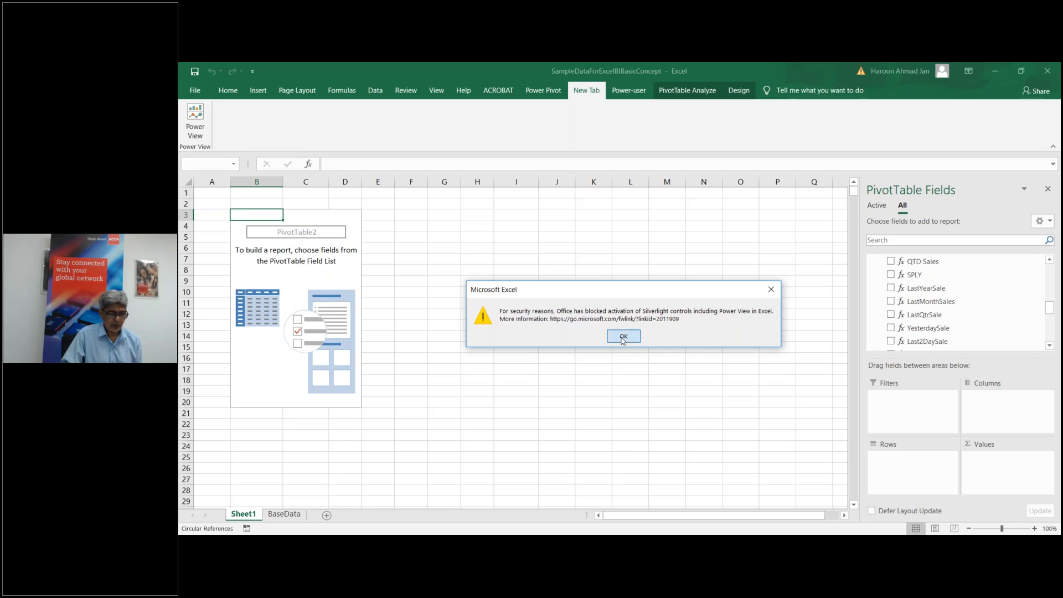
{"action": "left_click", "coordinate": [623, 337]}
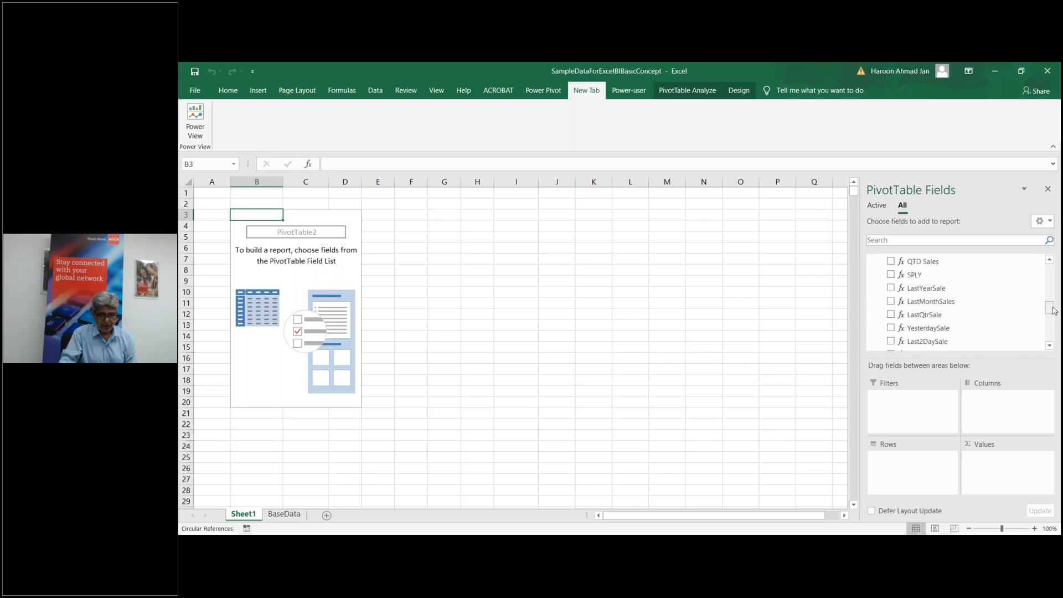
Step: Switch from the PivotTable Fields list to the Power Pivot window's FactTb measures
{"action": "mouse_move", "coordinate": [1053, 310]}
{"action": "left_mouse_down"}
{"action": "mouse_move", "coordinate": [1051, 328]}
{"action": "mouse_move", "coordinate": [1052, 315]}
{"action": "left_mouse_up"}
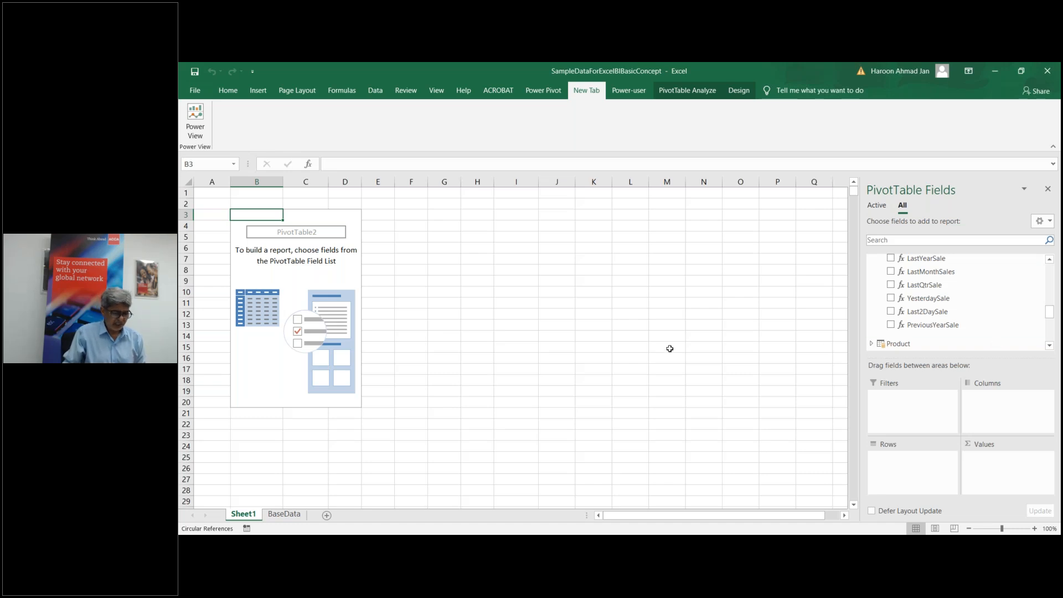
{"action": "left_click", "coordinate": [618, 545]}
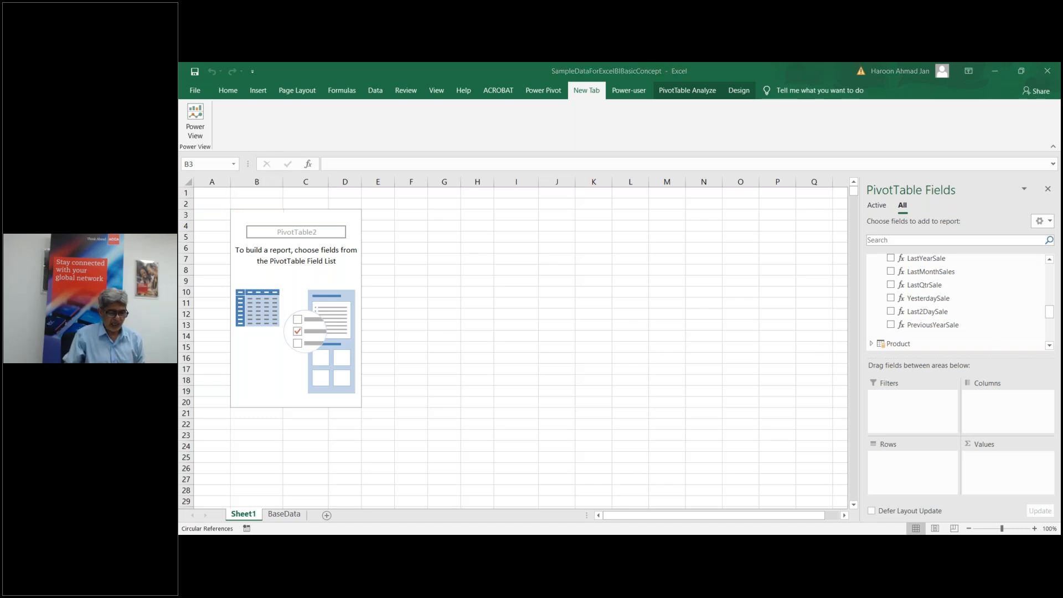
{"action": "left_click", "coordinate": [665, 527]}
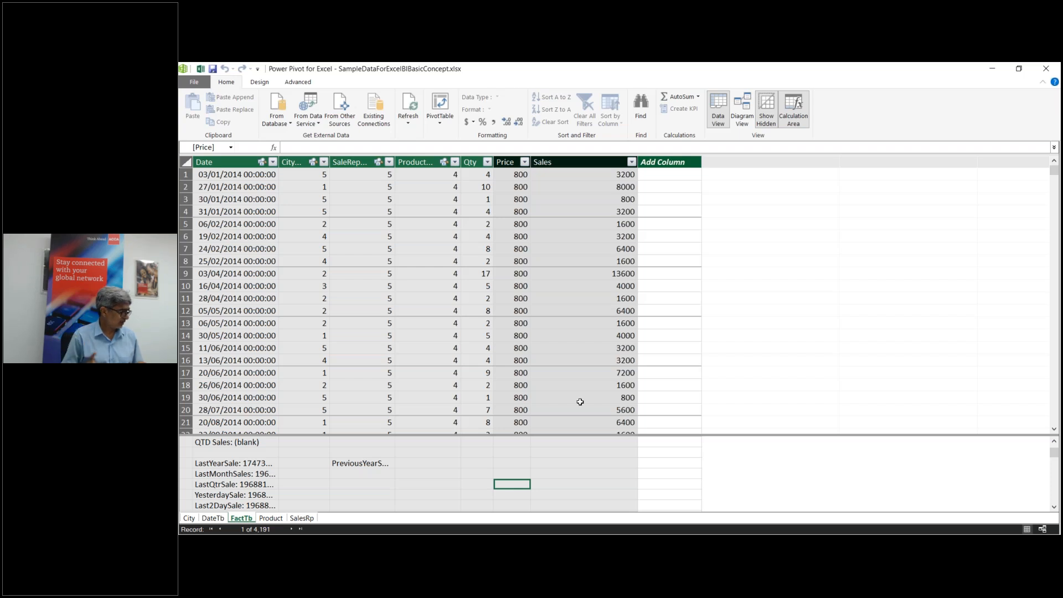
Step: Select cells in FactTb's empty new column and measures area without changing the model
{"action": "left_click", "coordinate": [699, 361]}
{"action": "left_click", "coordinate": [692, 382]}
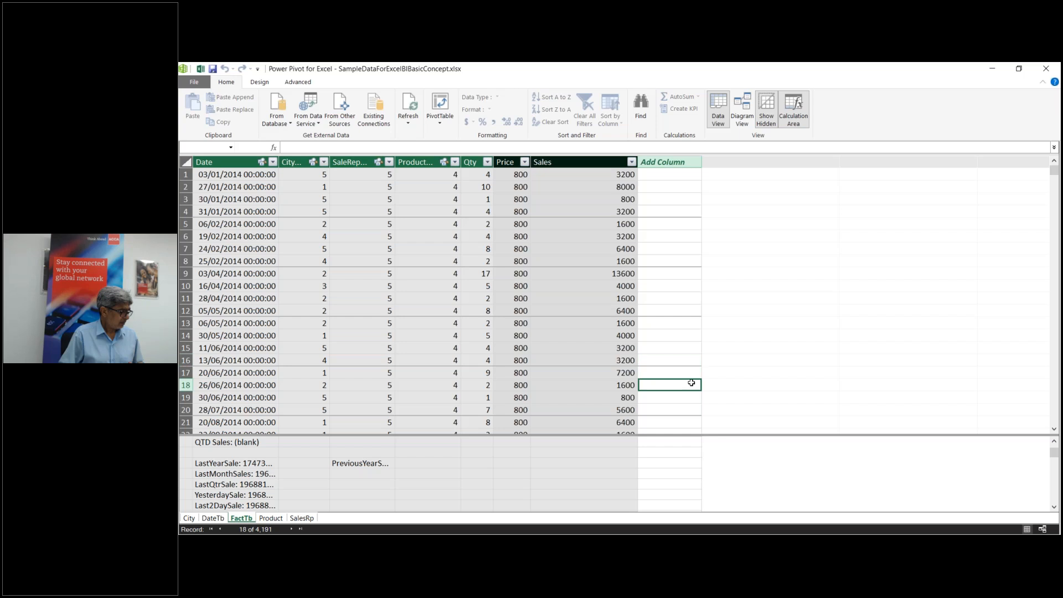
{"action": "left_click", "coordinate": [582, 472]}
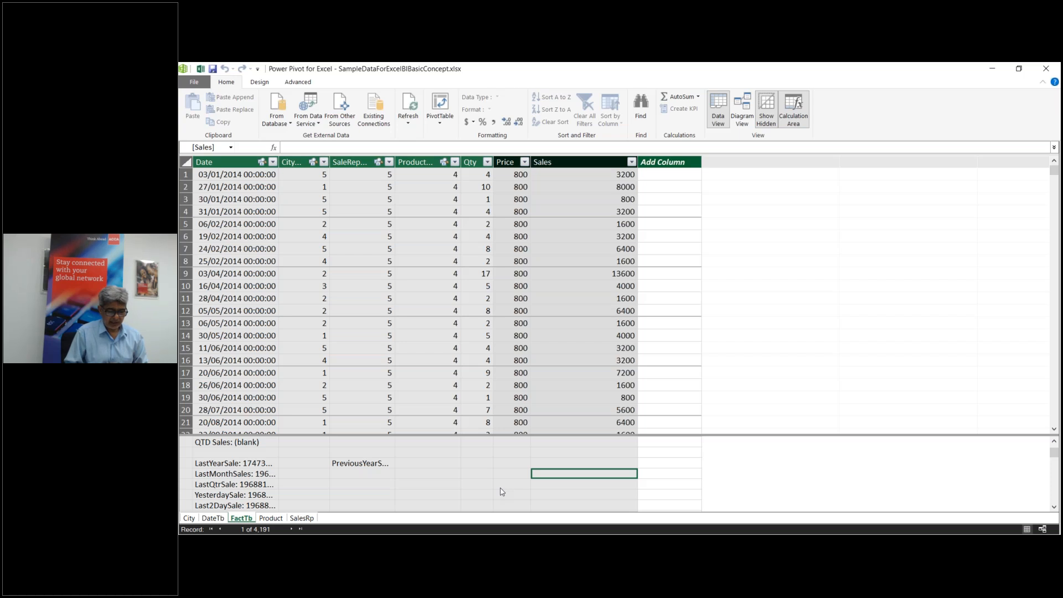
Step: Return to the Excel workbook, zoom Sheet1 to 160%, and select cell G10
{"action": "mouse_move", "coordinate": [617, 544]}
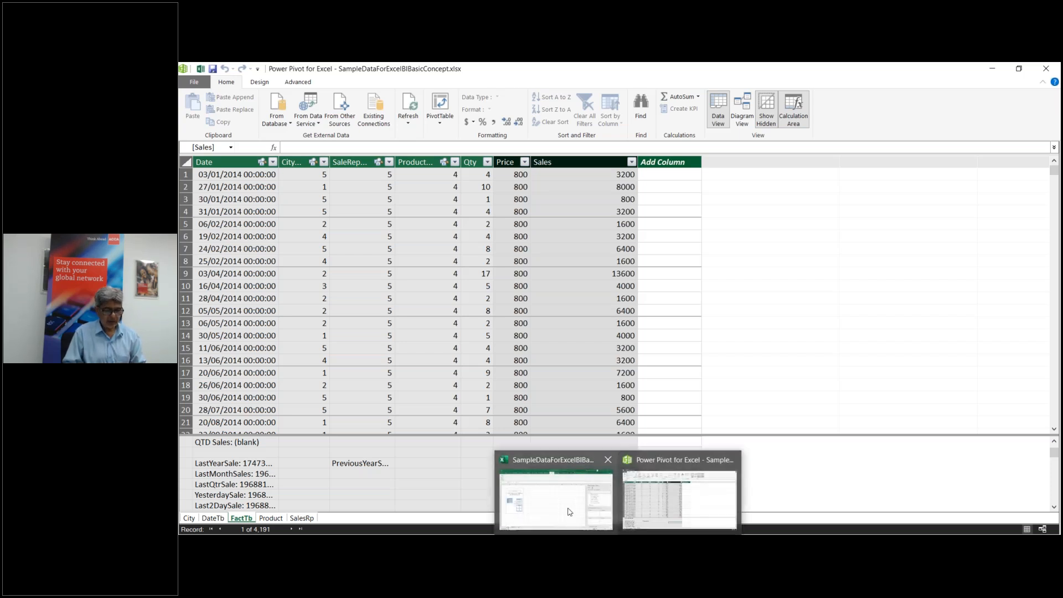
{"action": "left_click", "coordinate": [569, 512]}
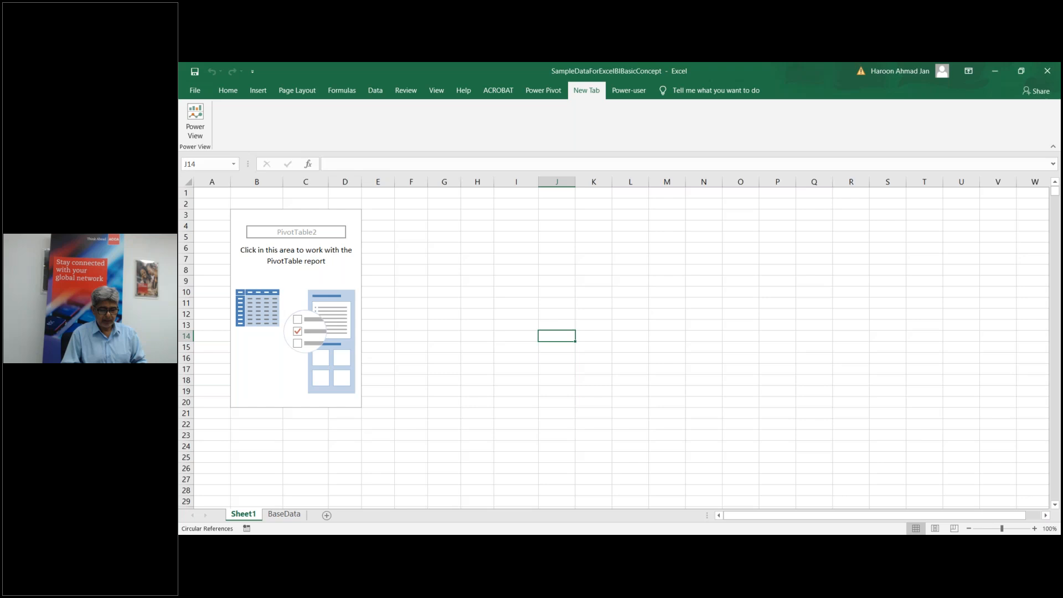
{"action": "left_click", "coordinate": [1034, 528]}
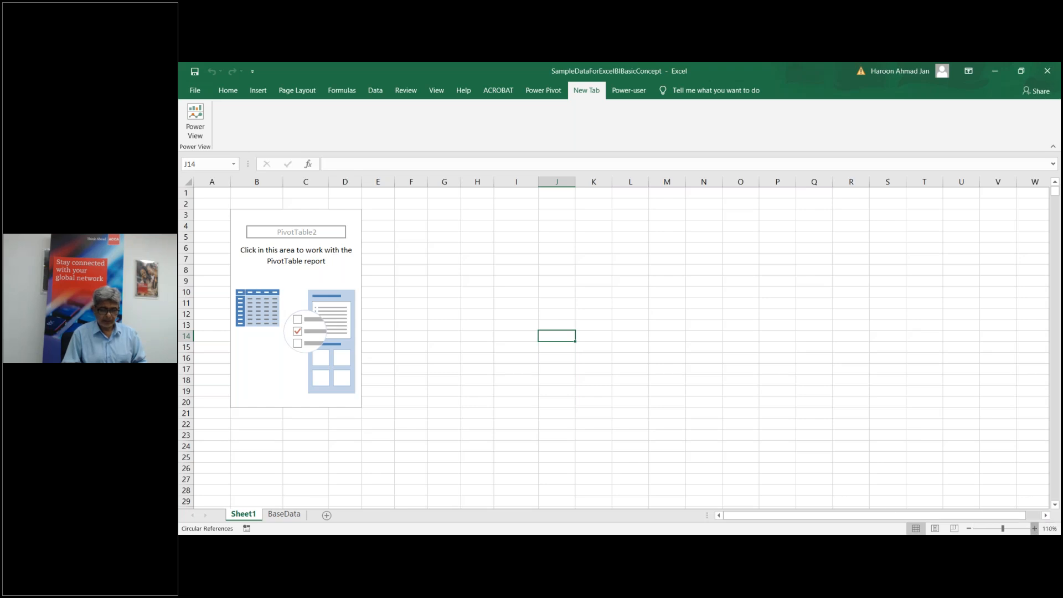
{"action": "left_click", "coordinate": [1034, 528]}
{"action": "left_click", "coordinate": [1034, 528]}
{"action": "left_click", "coordinate": [1034, 528]}
{"action": "left_click", "coordinate": [1034, 528]}
{"action": "left_click", "coordinate": [1034, 528]}
{"action": "left_click", "coordinate": [615, 269]}
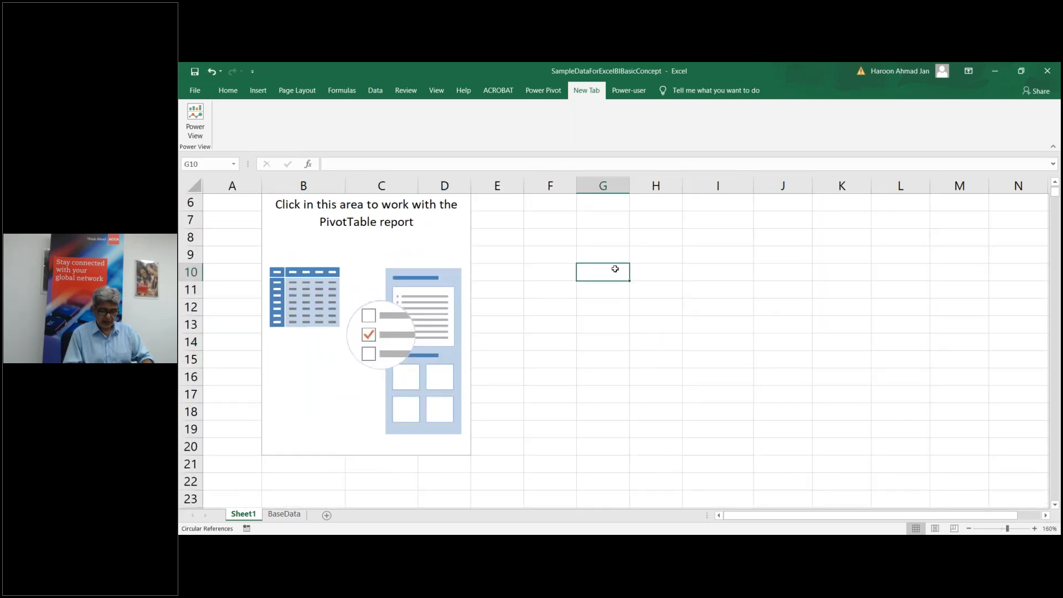
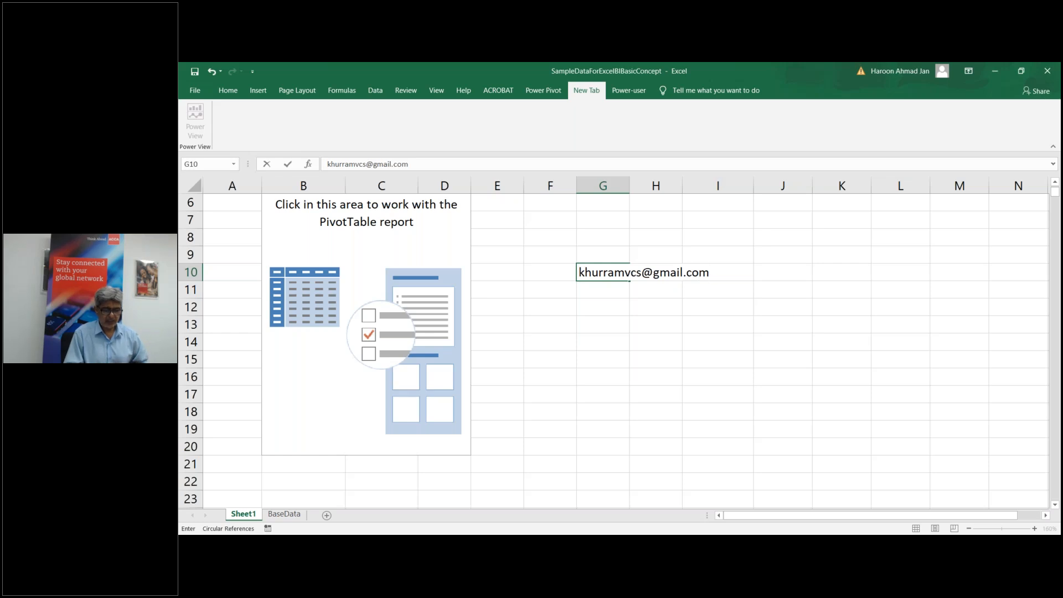
Step: Enter the contact's Gmail address in G10, correcting the mistyped '@' before committing
{"action": "key", "text": "Return"}
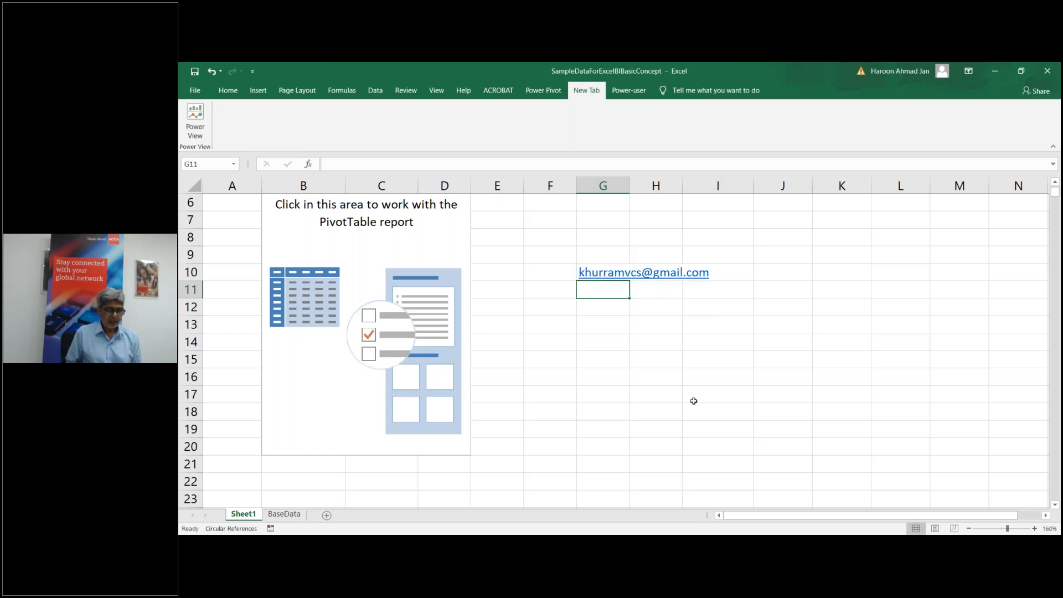